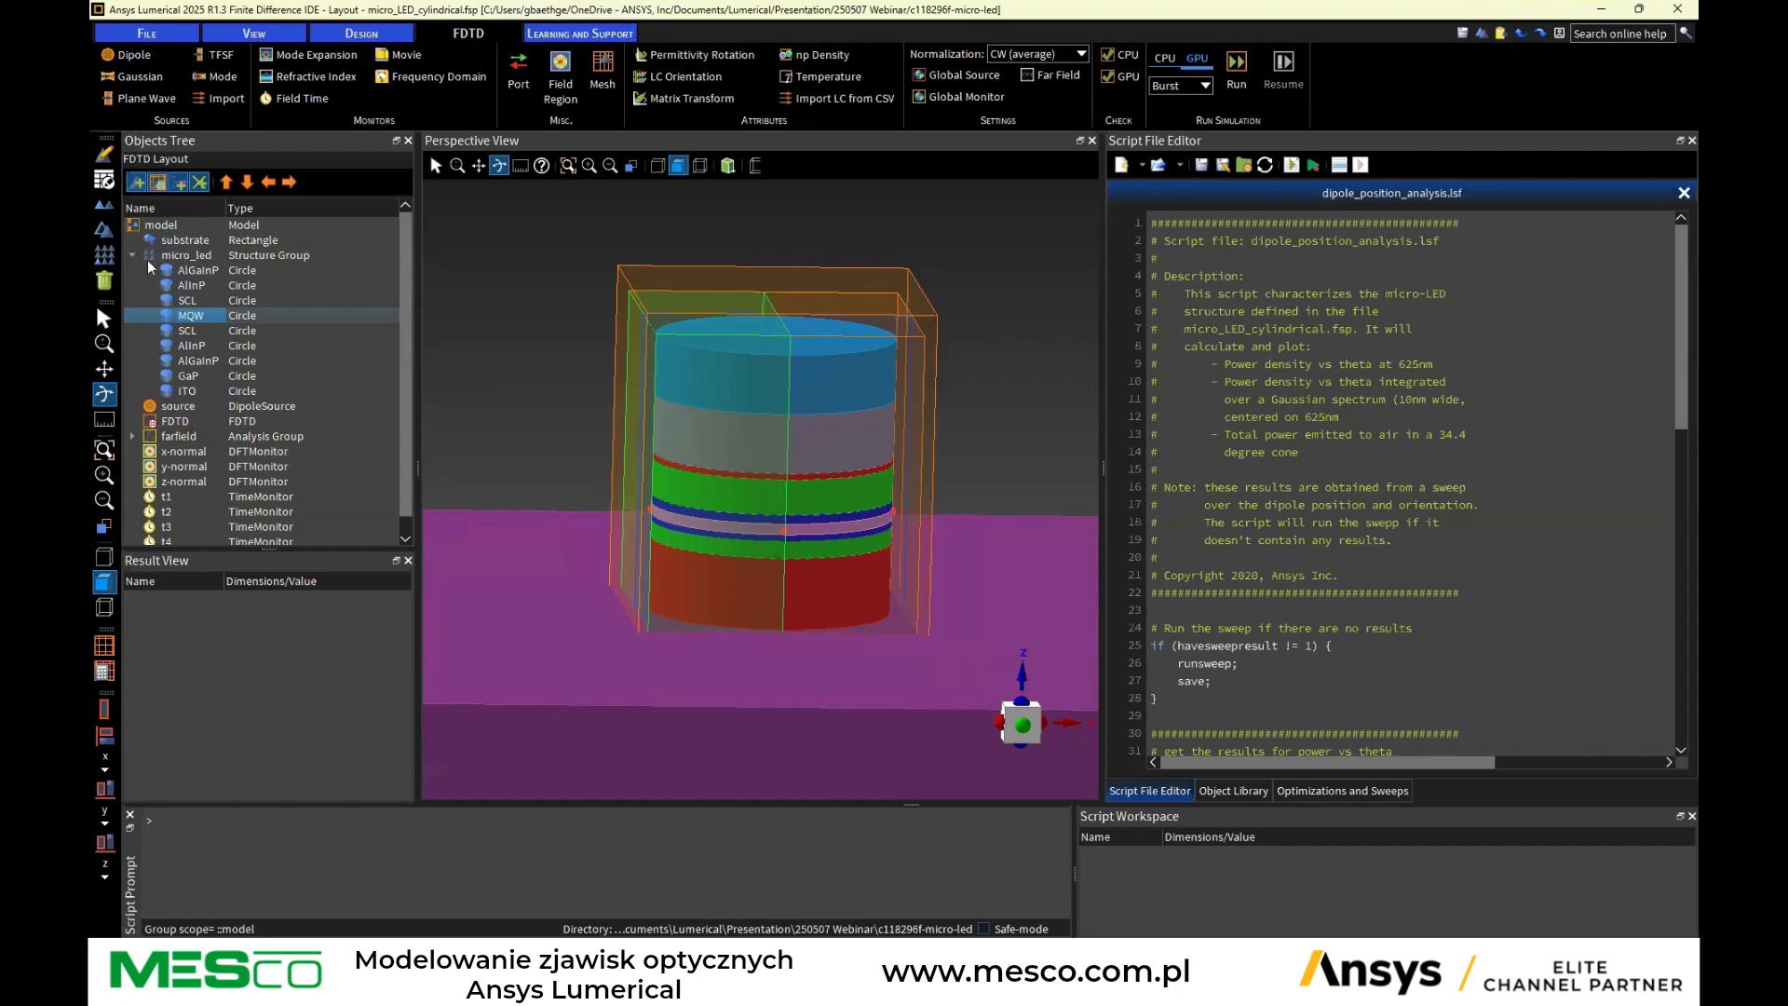
# Open the material database for the micro-LED project
pyautogui.click(197, 271)
pyautogui.click(192, 286)
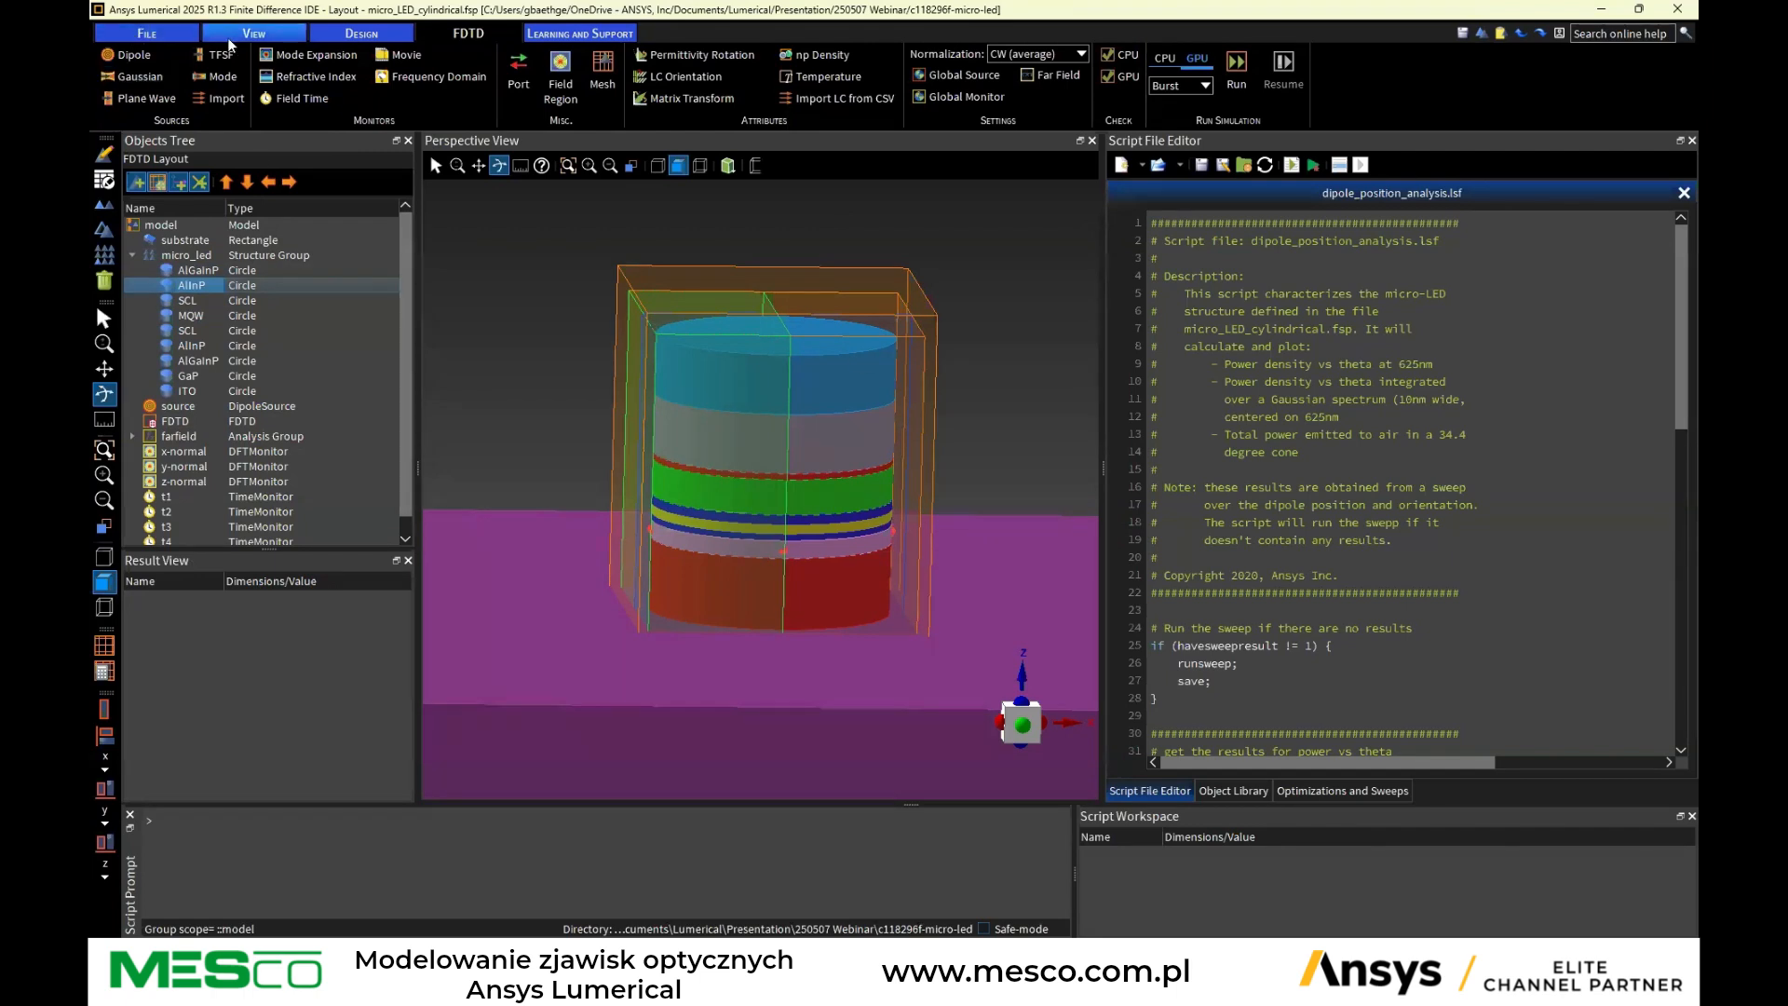
pyautogui.click(354, 35)
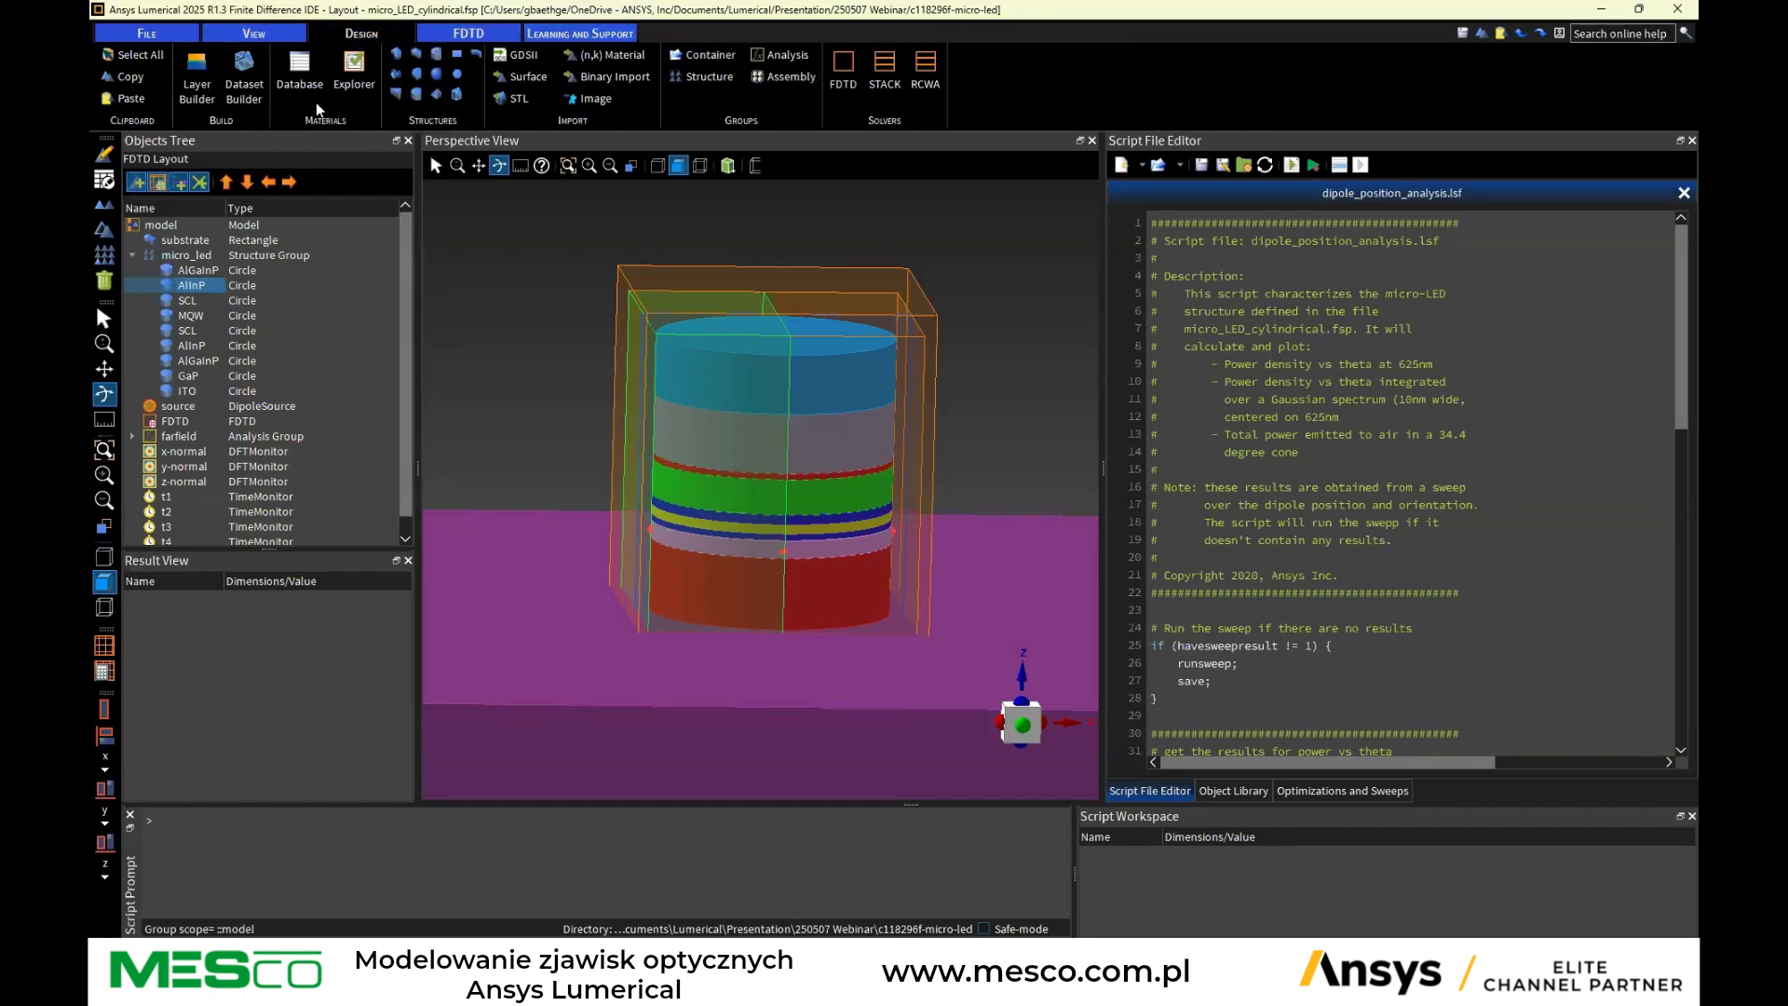
pyautogui.click(288, 73)
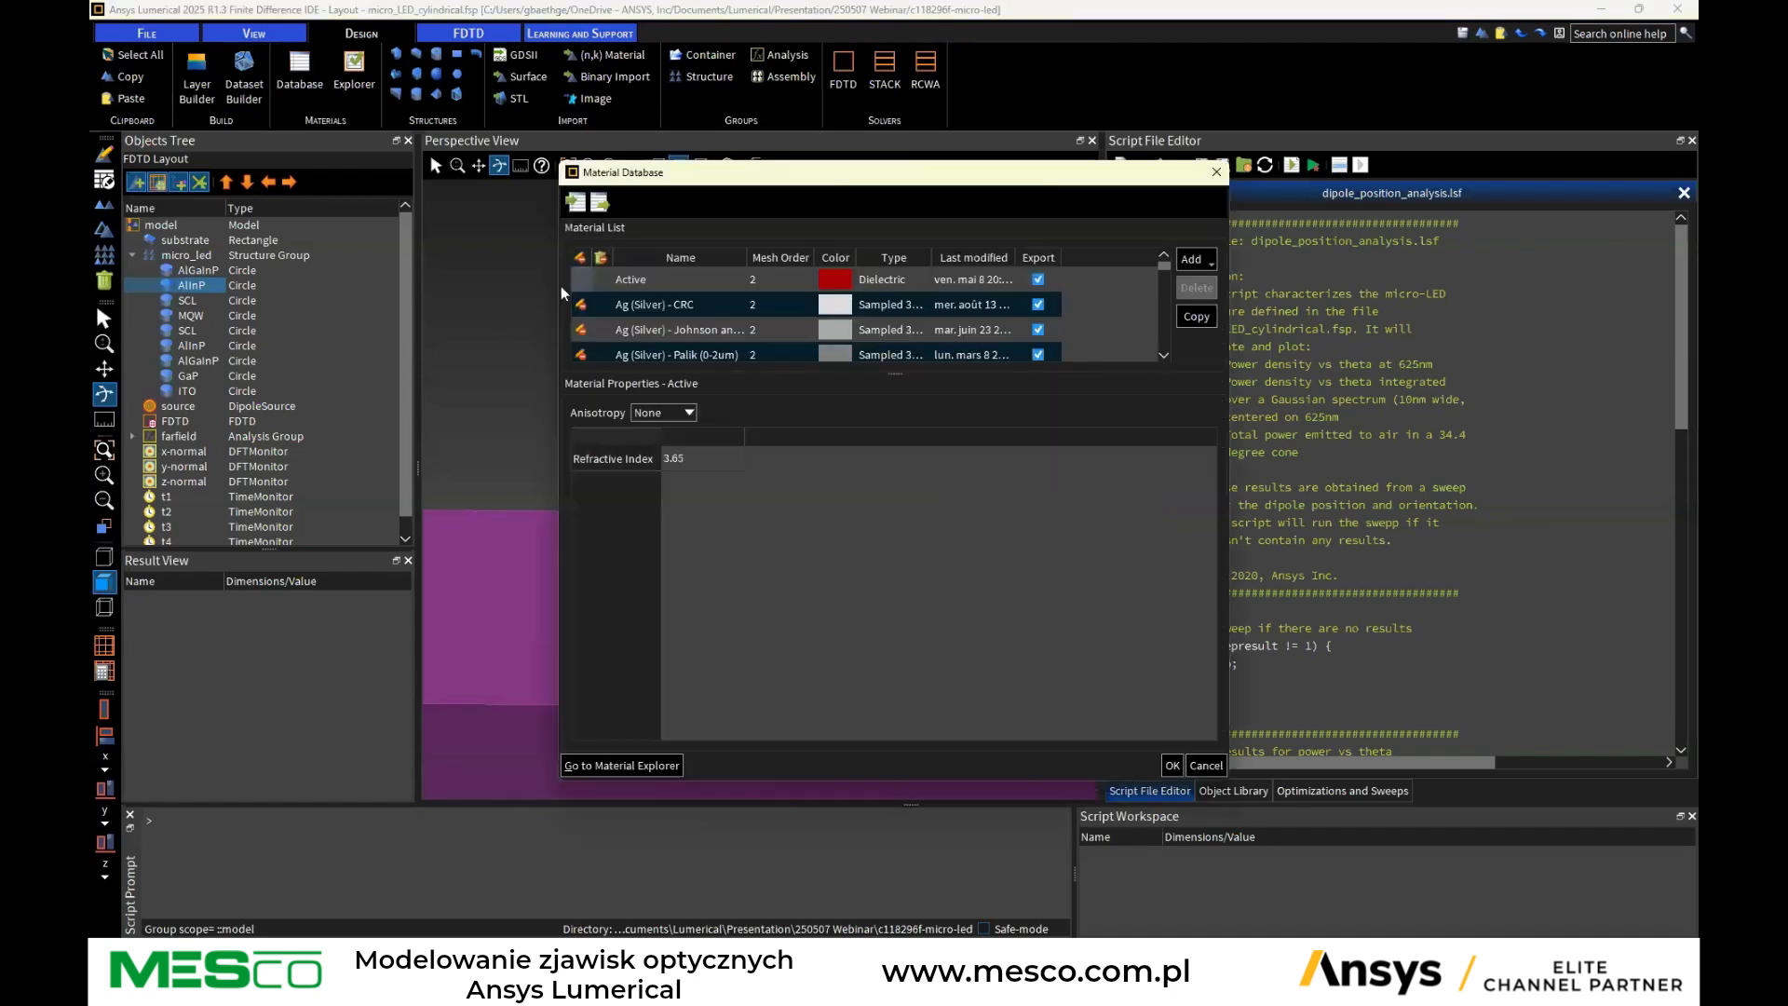
# Browse the material list, inspect the sampled index data of Au (Gold) - CRC, and review the material types available to add
pyautogui.scroll(-6, 649, 316)
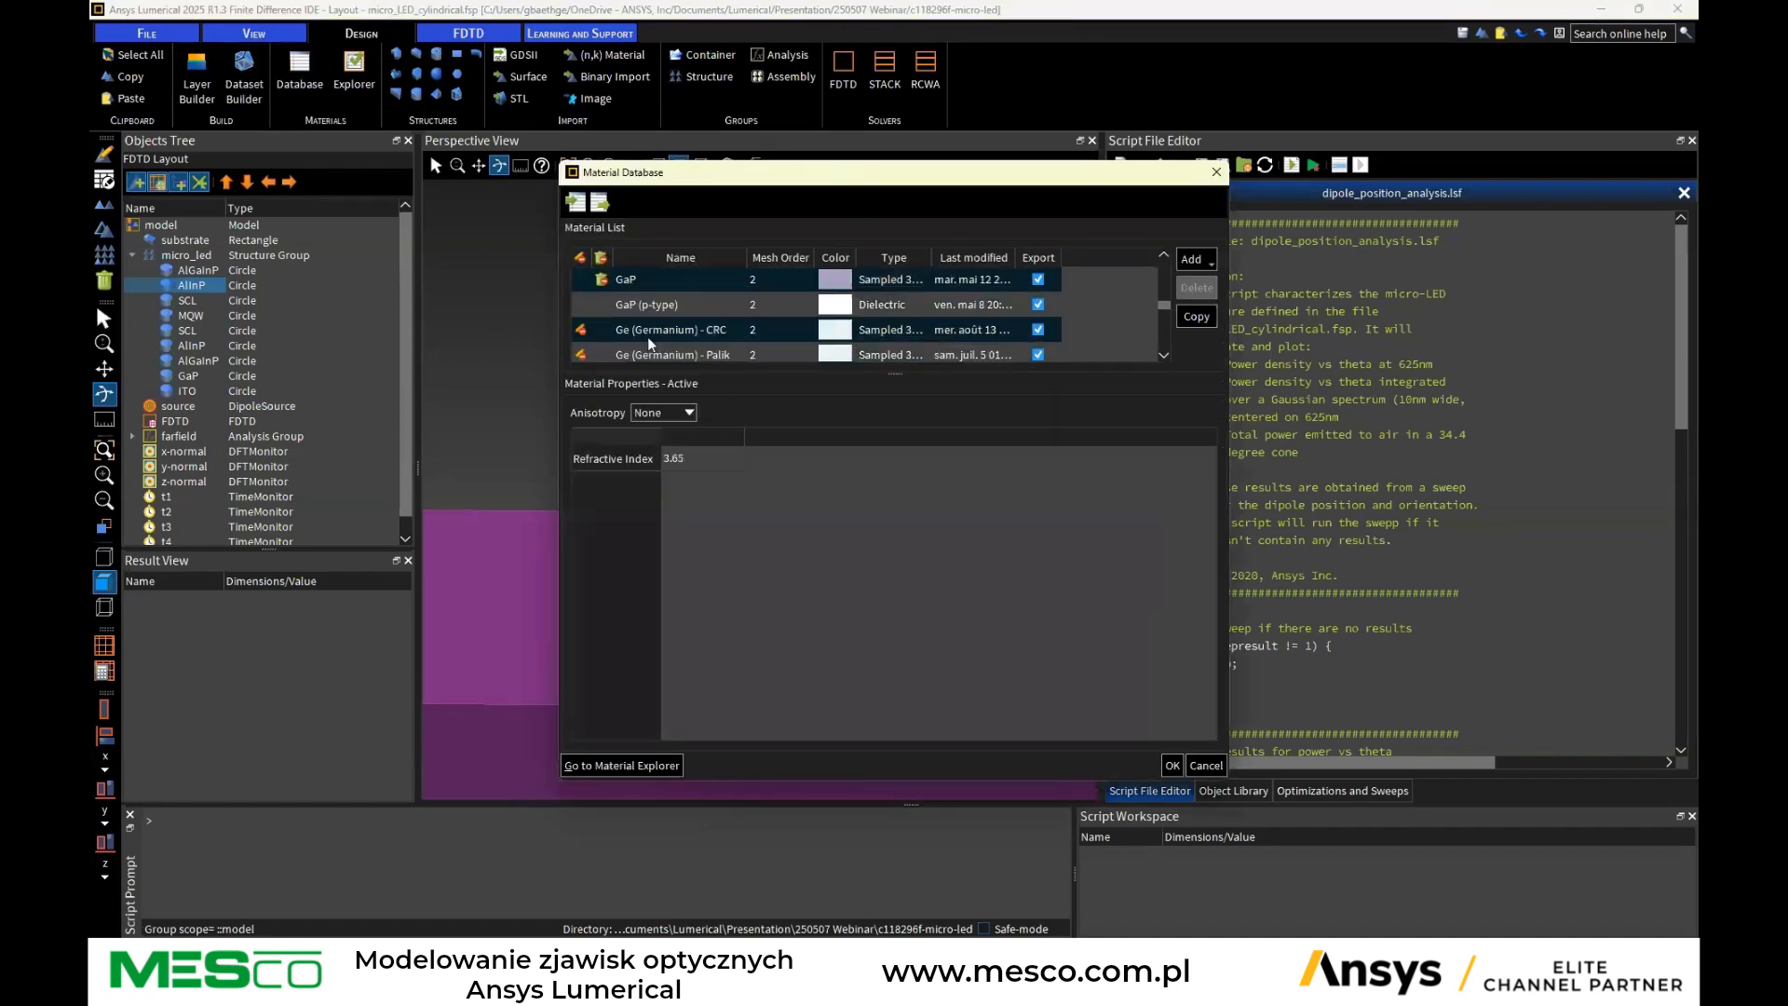
pyautogui.scroll(5, 649, 342)
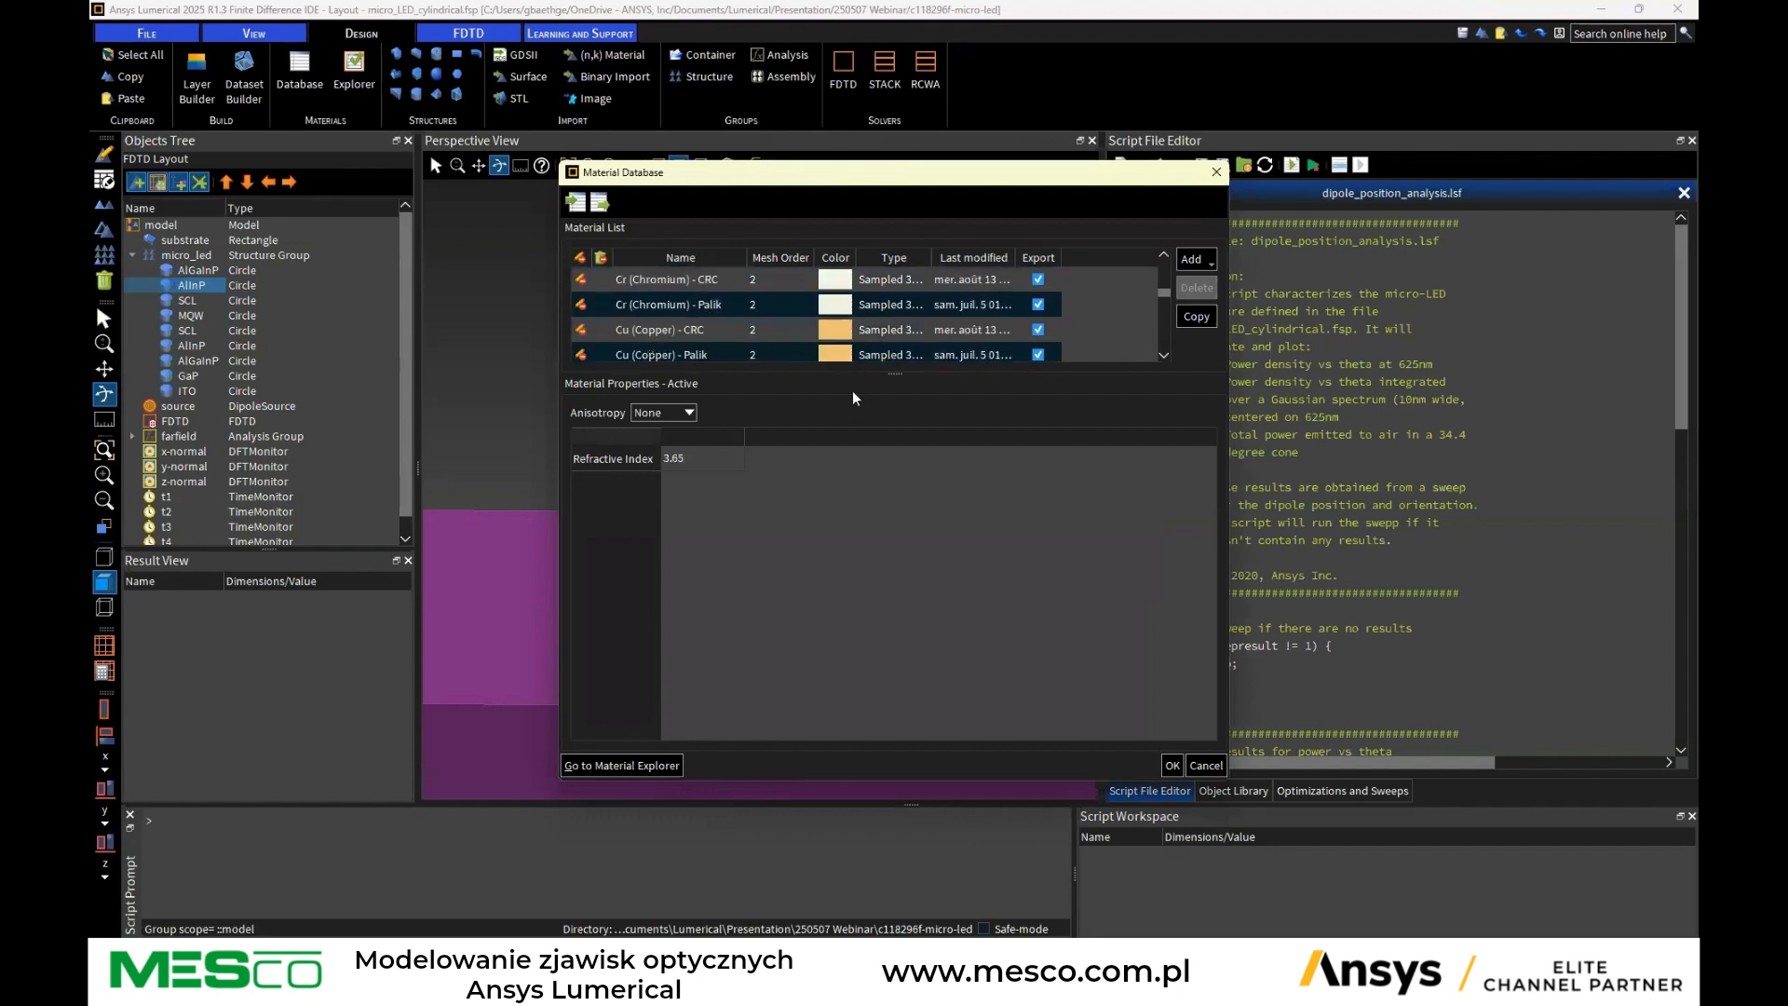
pyautogui.moveTo(899, 373); pyautogui.dragTo(891, 413)
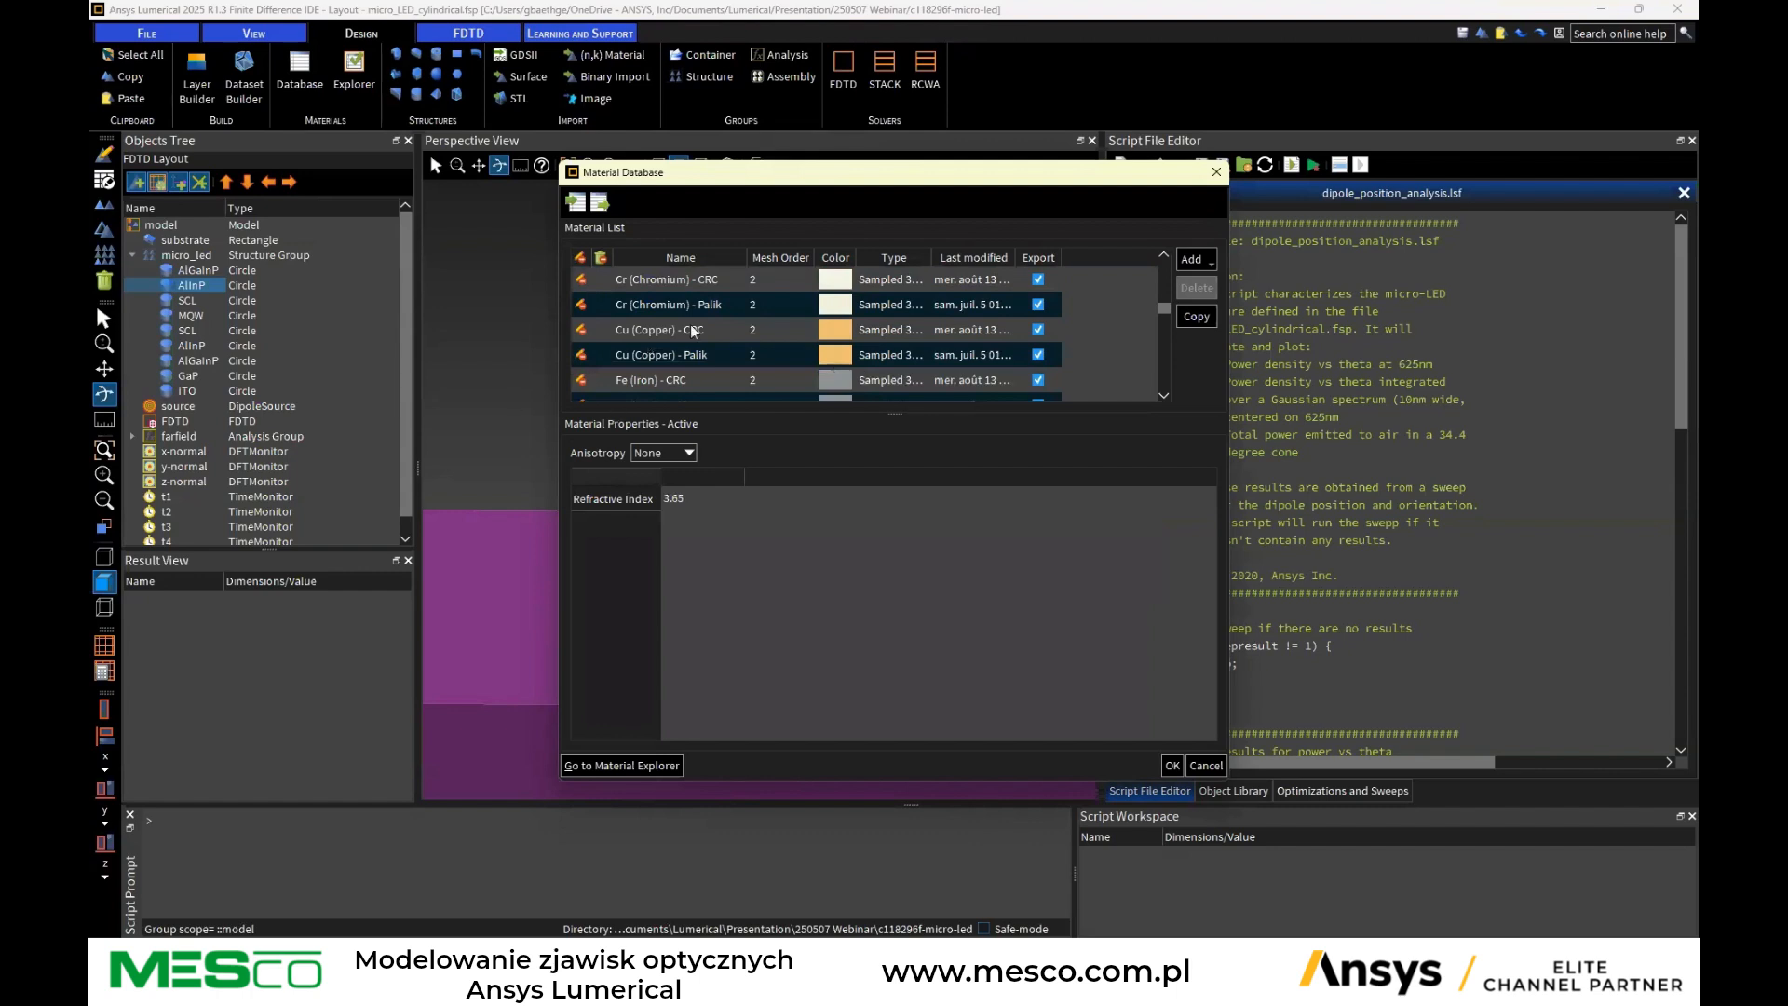
pyautogui.scroll(3, 717, 313)
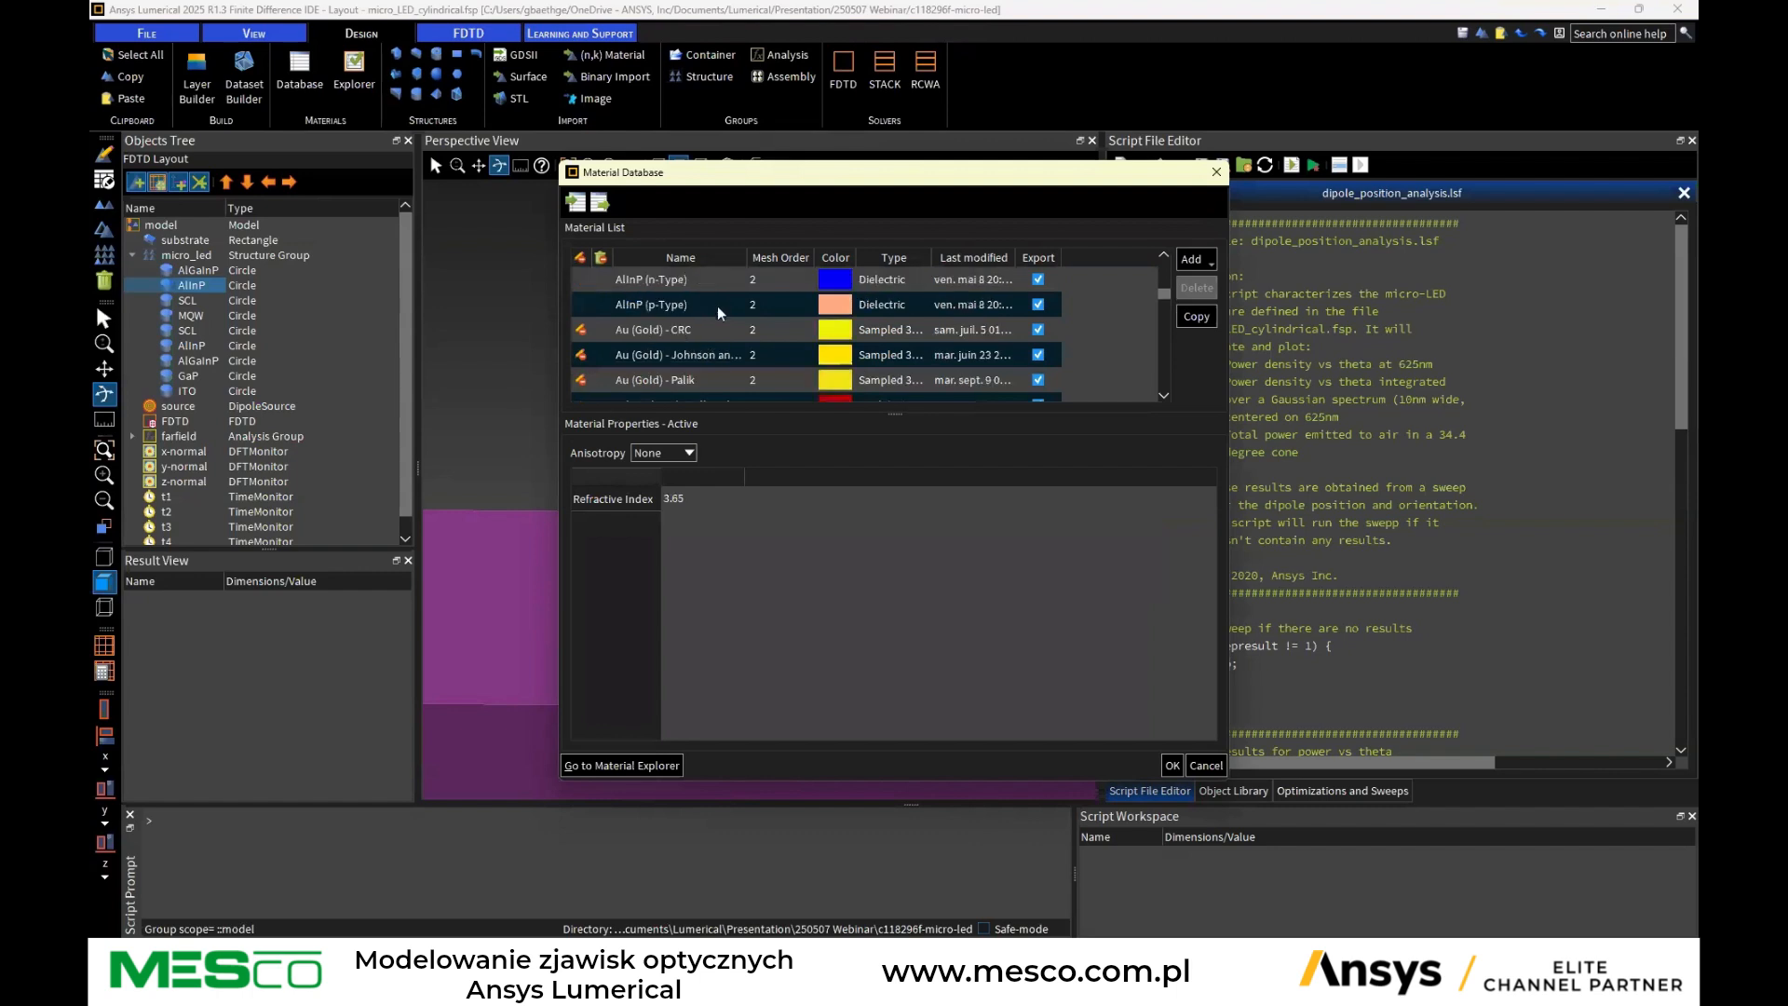
pyautogui.click(648, 333)
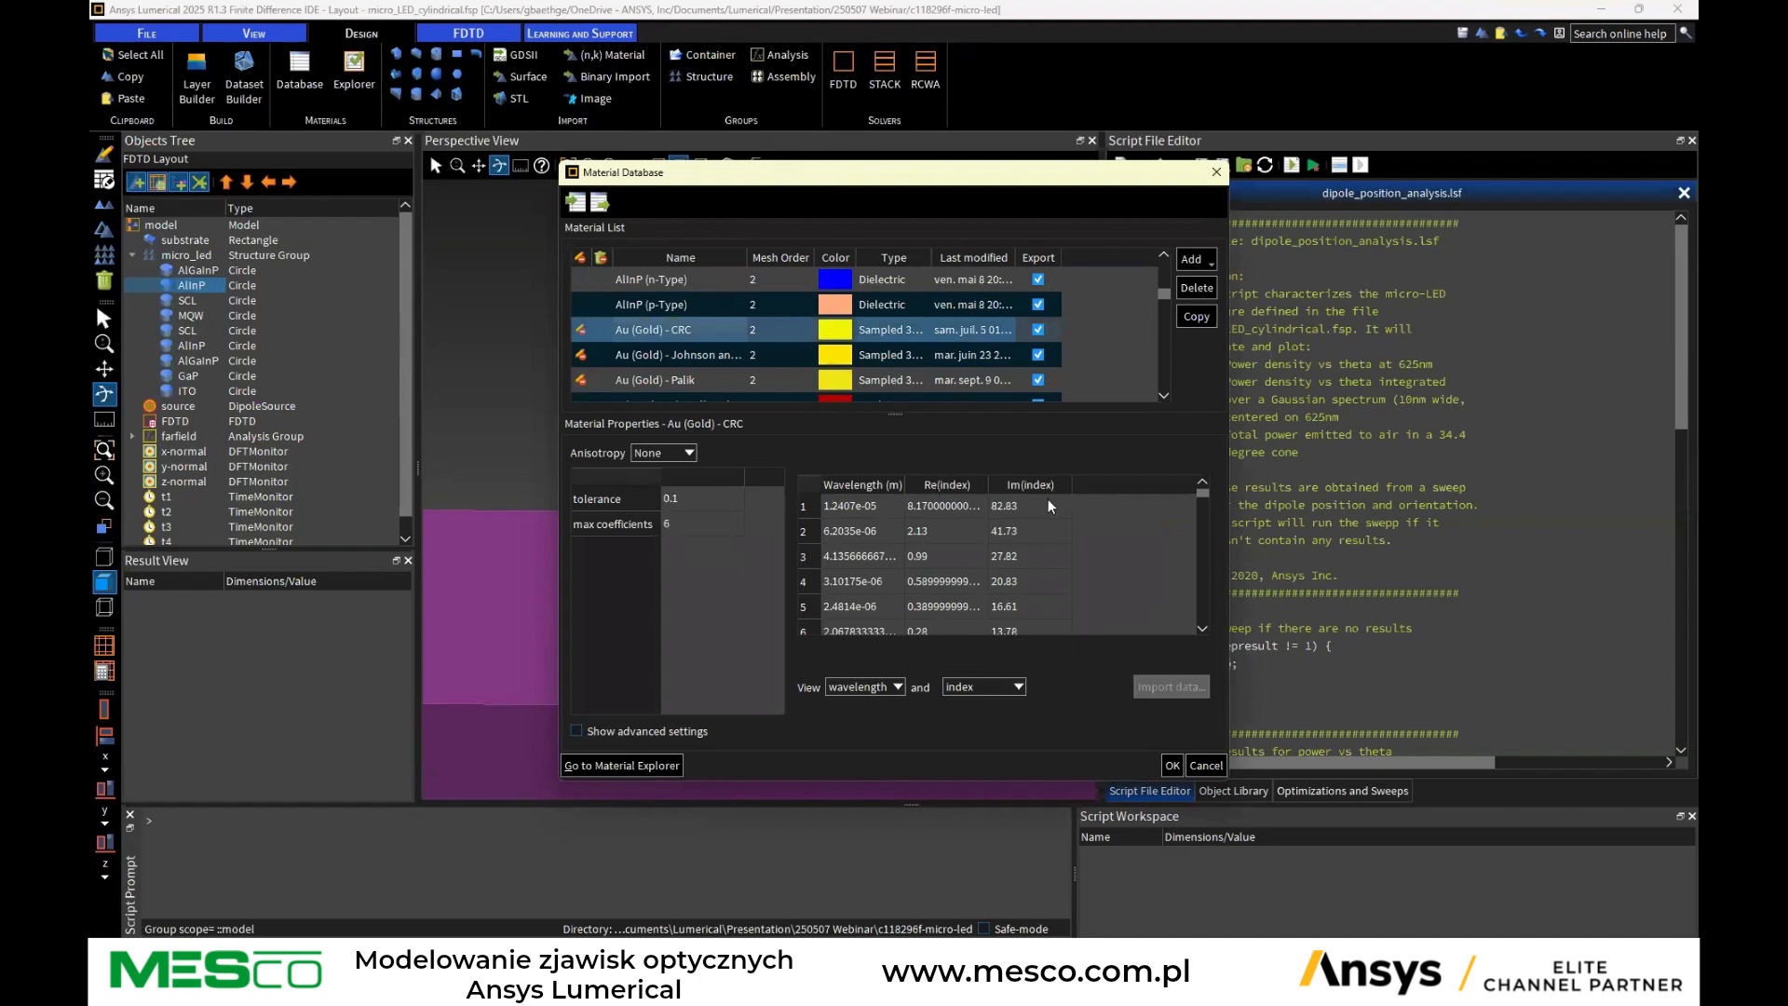
pyautogui.scroll(-13, 860, 549)
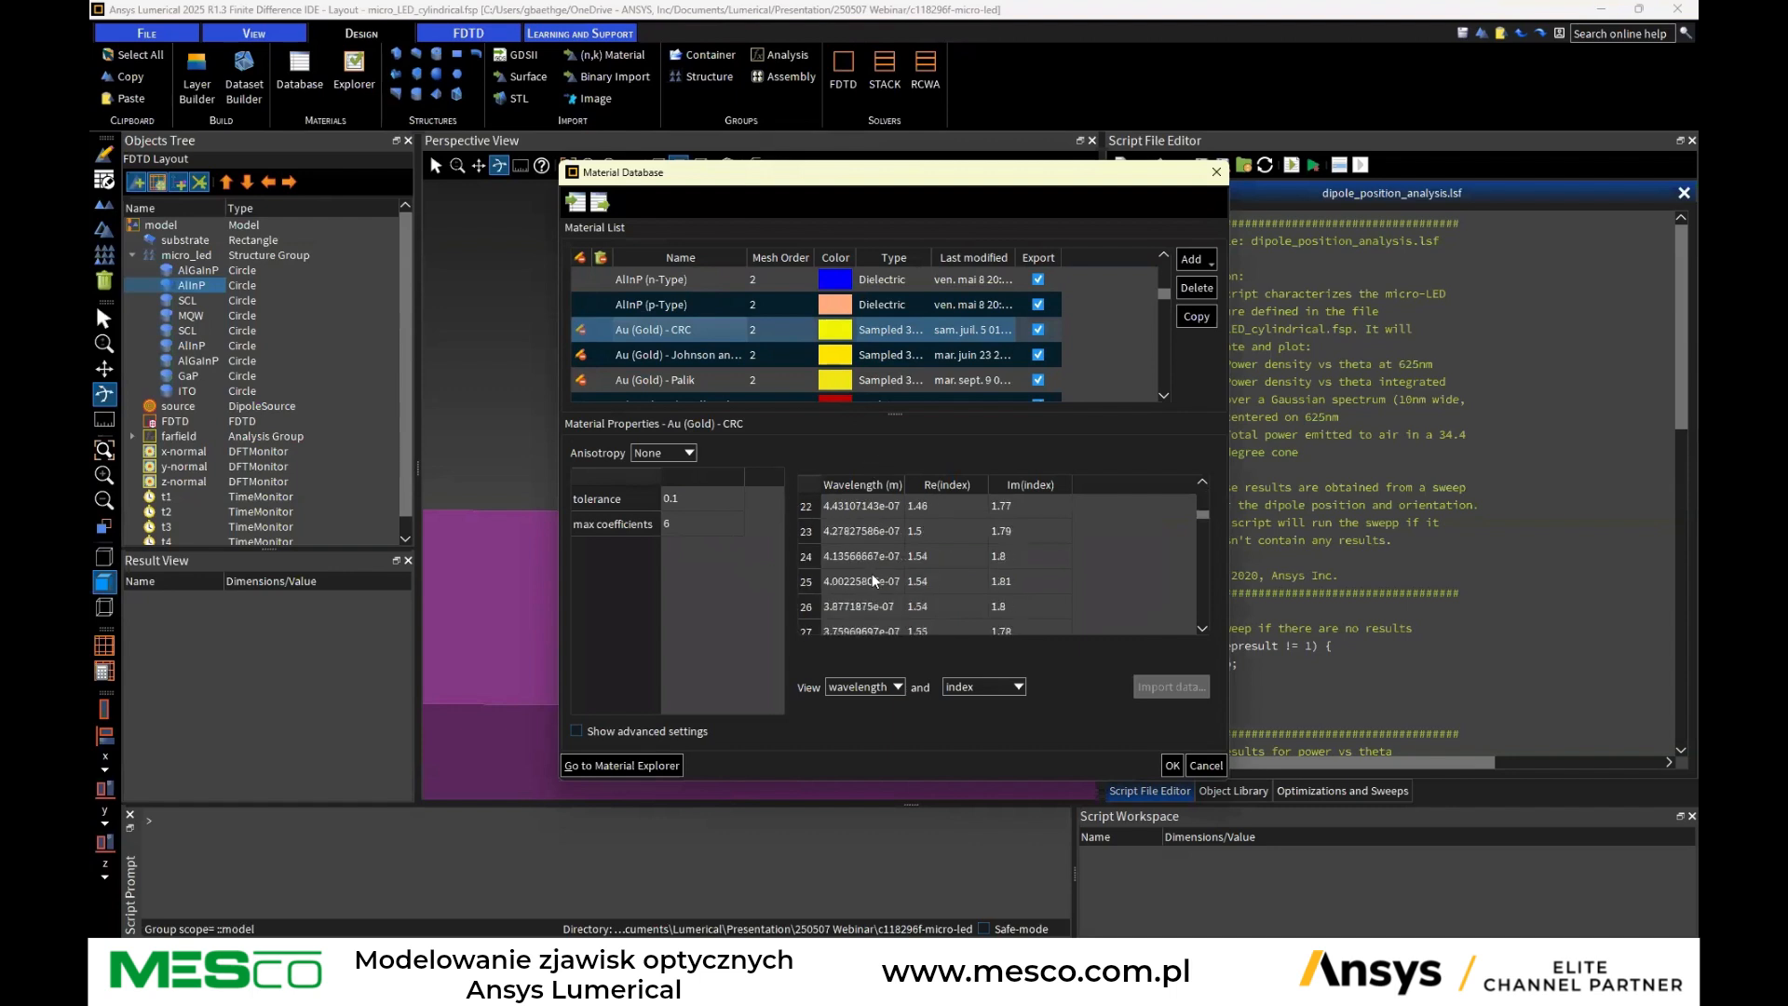
pyautogui.scroll(-5, 700, 337)
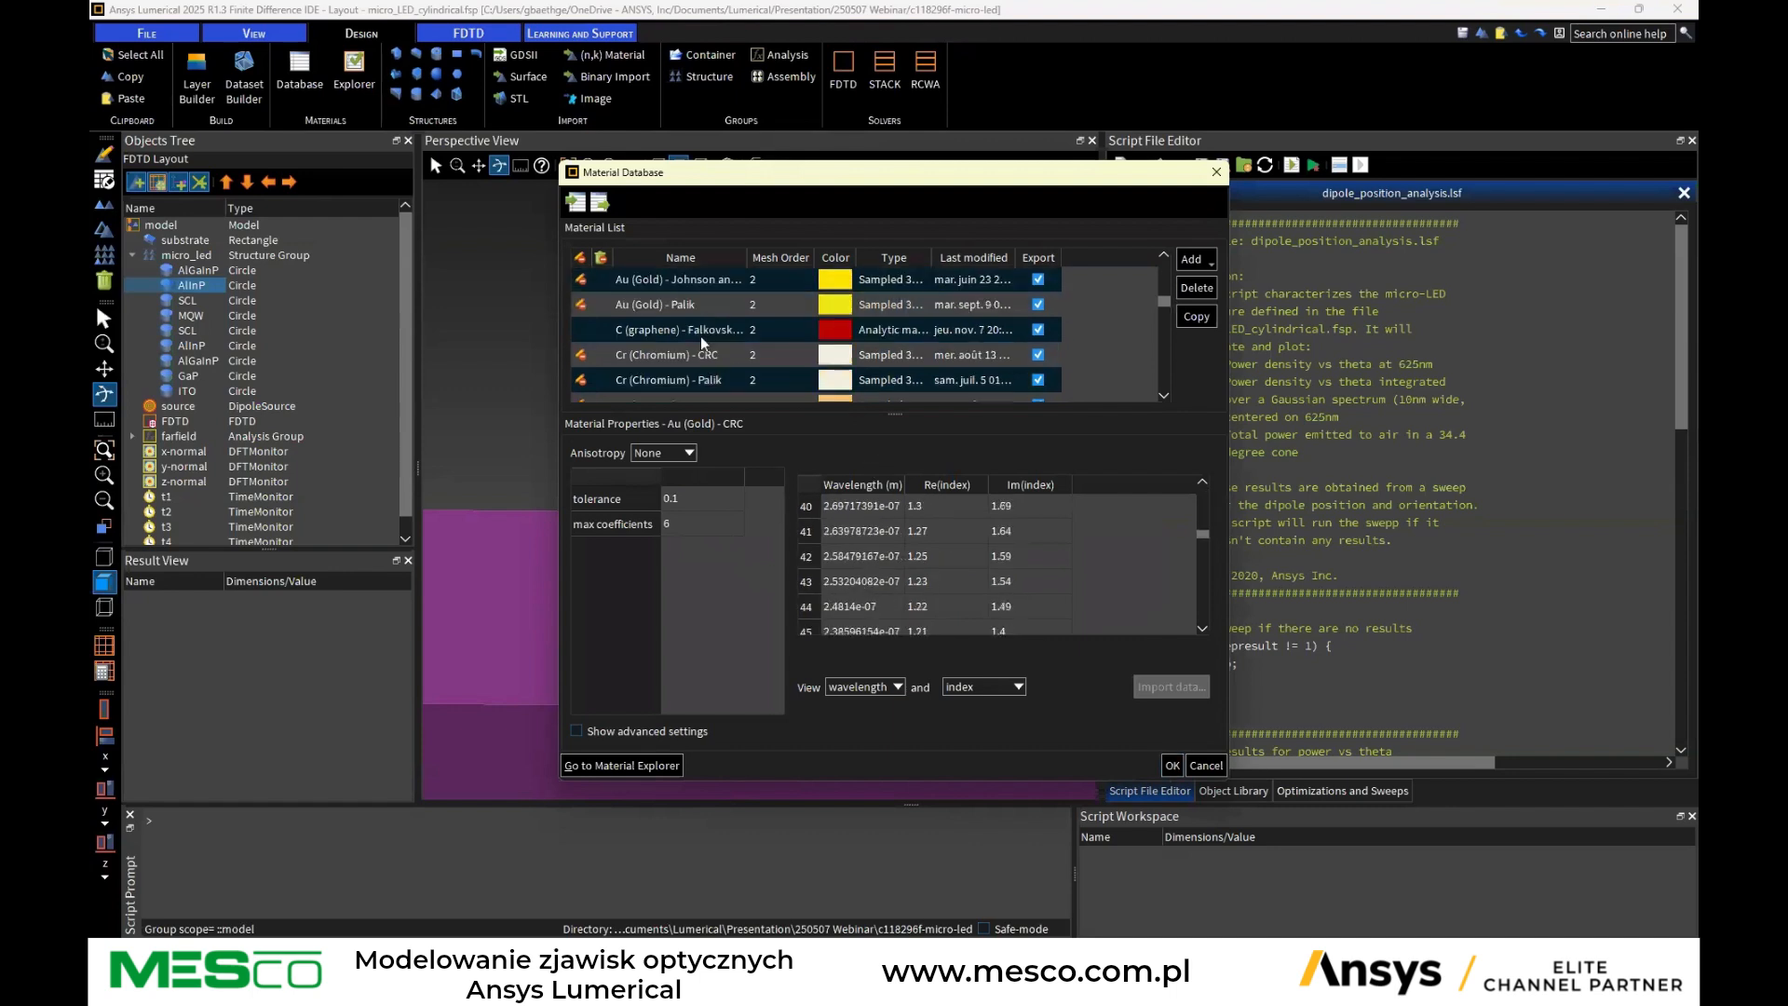
pyautogui.scroll(3, 661, 324)
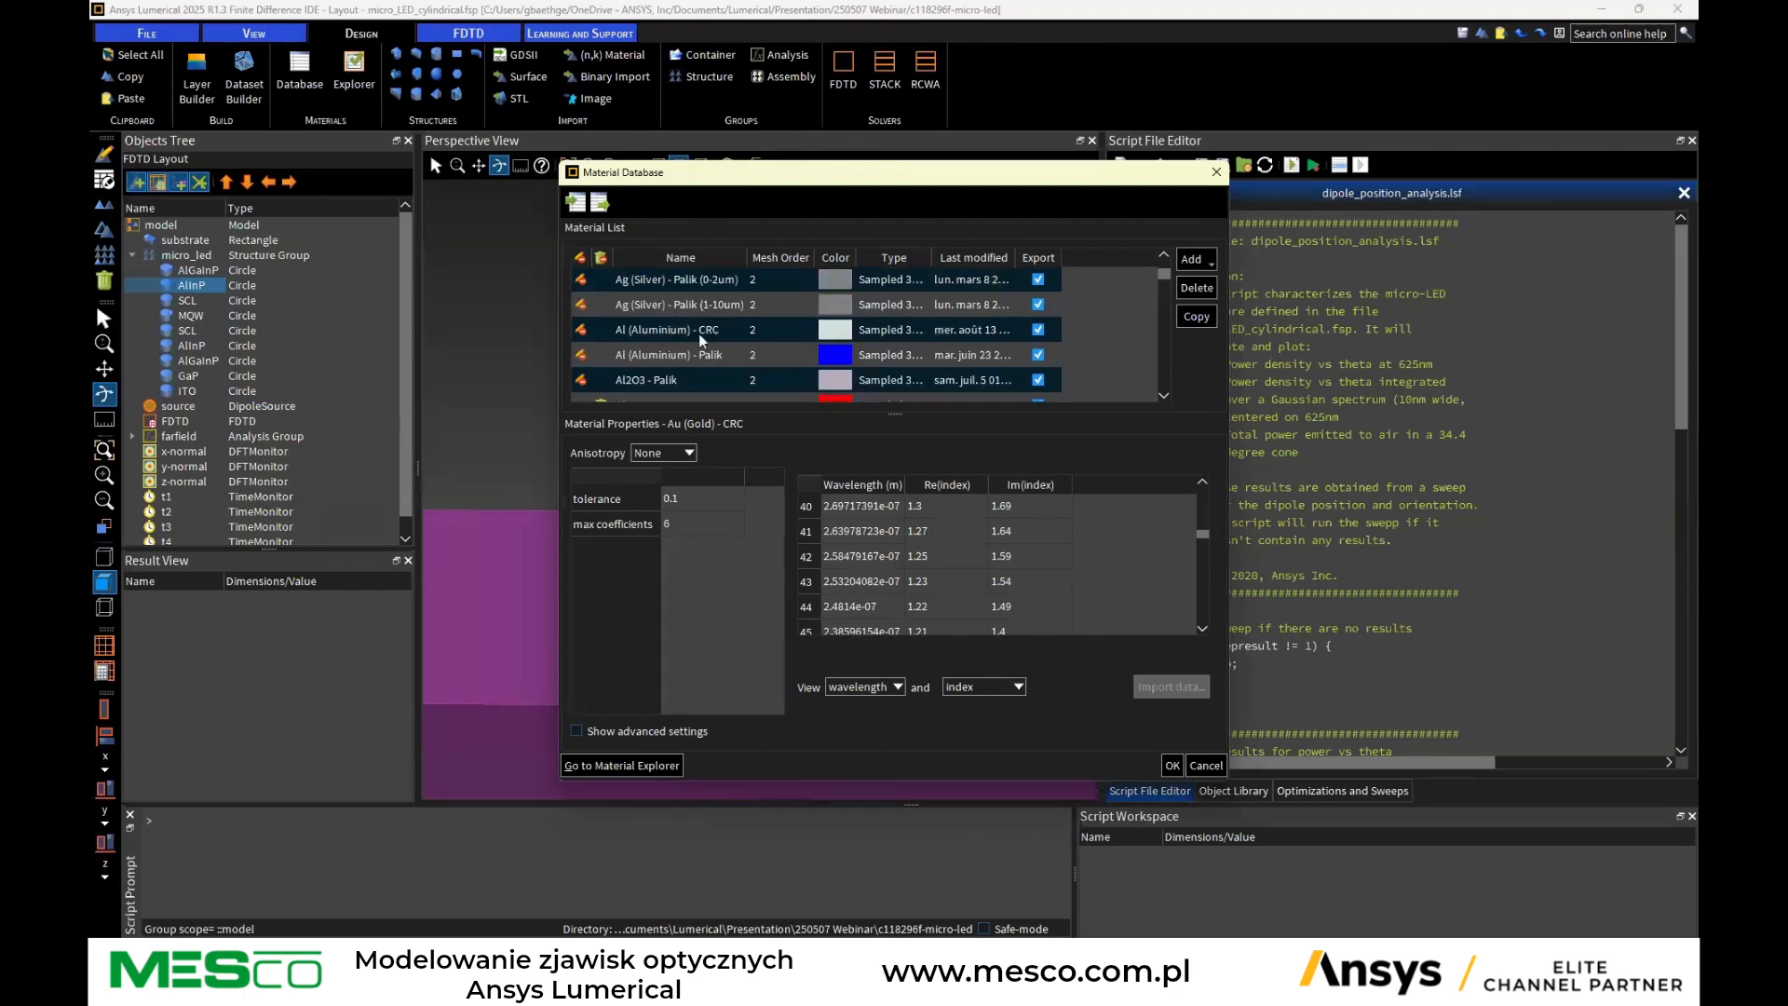
pyautogui.click(1194, 260)
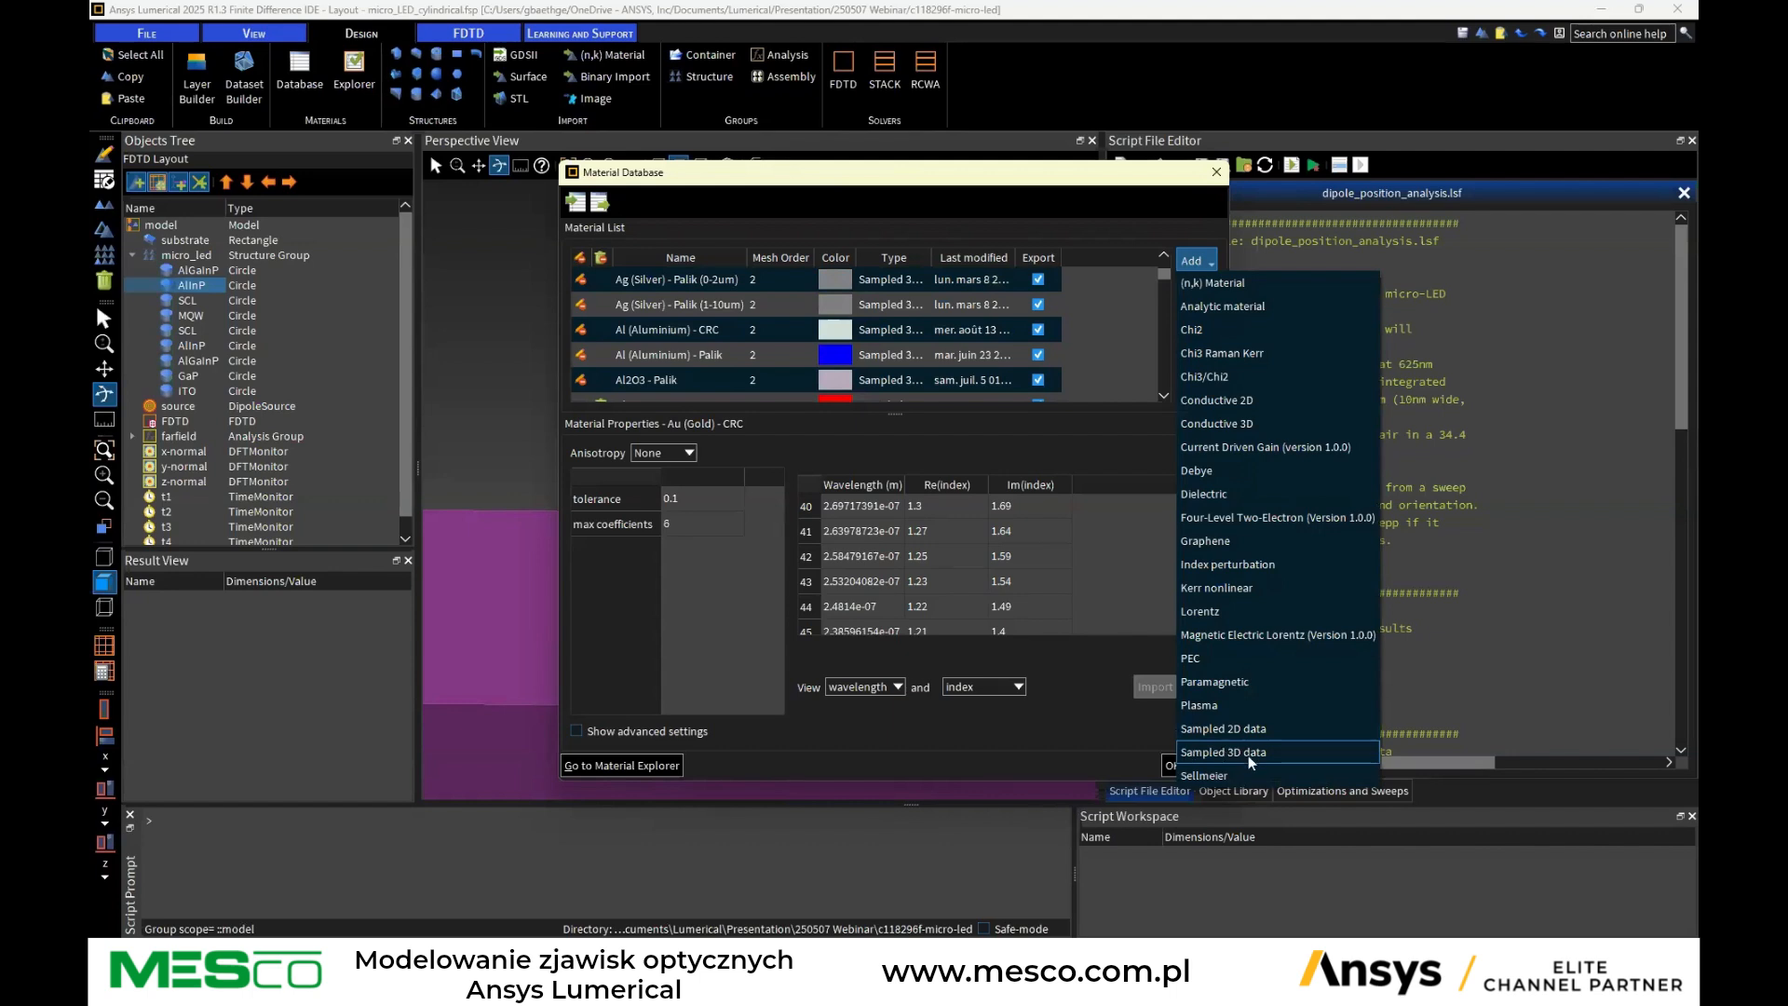
pyautogui.click(1093, 724)
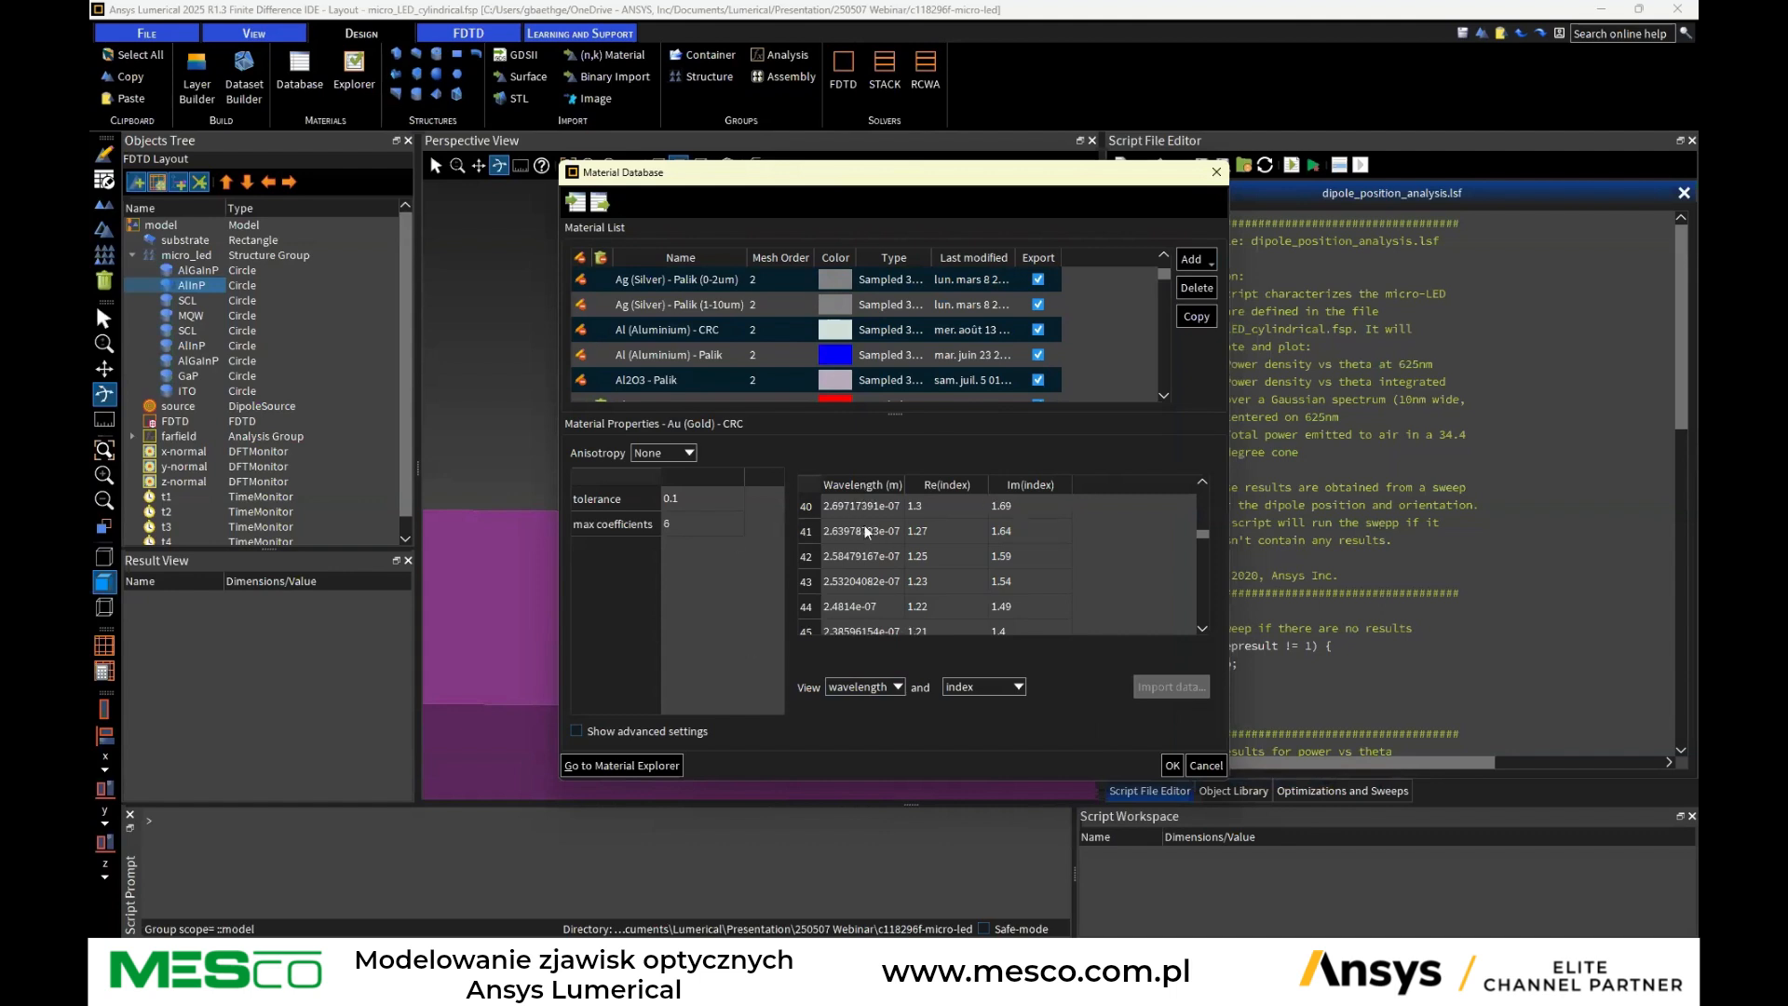
# Inspect the custom materials AlGaInP, AlInP, Active, SCL and MQW, then close the database without changes
pyautogui.scroll(1, 678, 303)
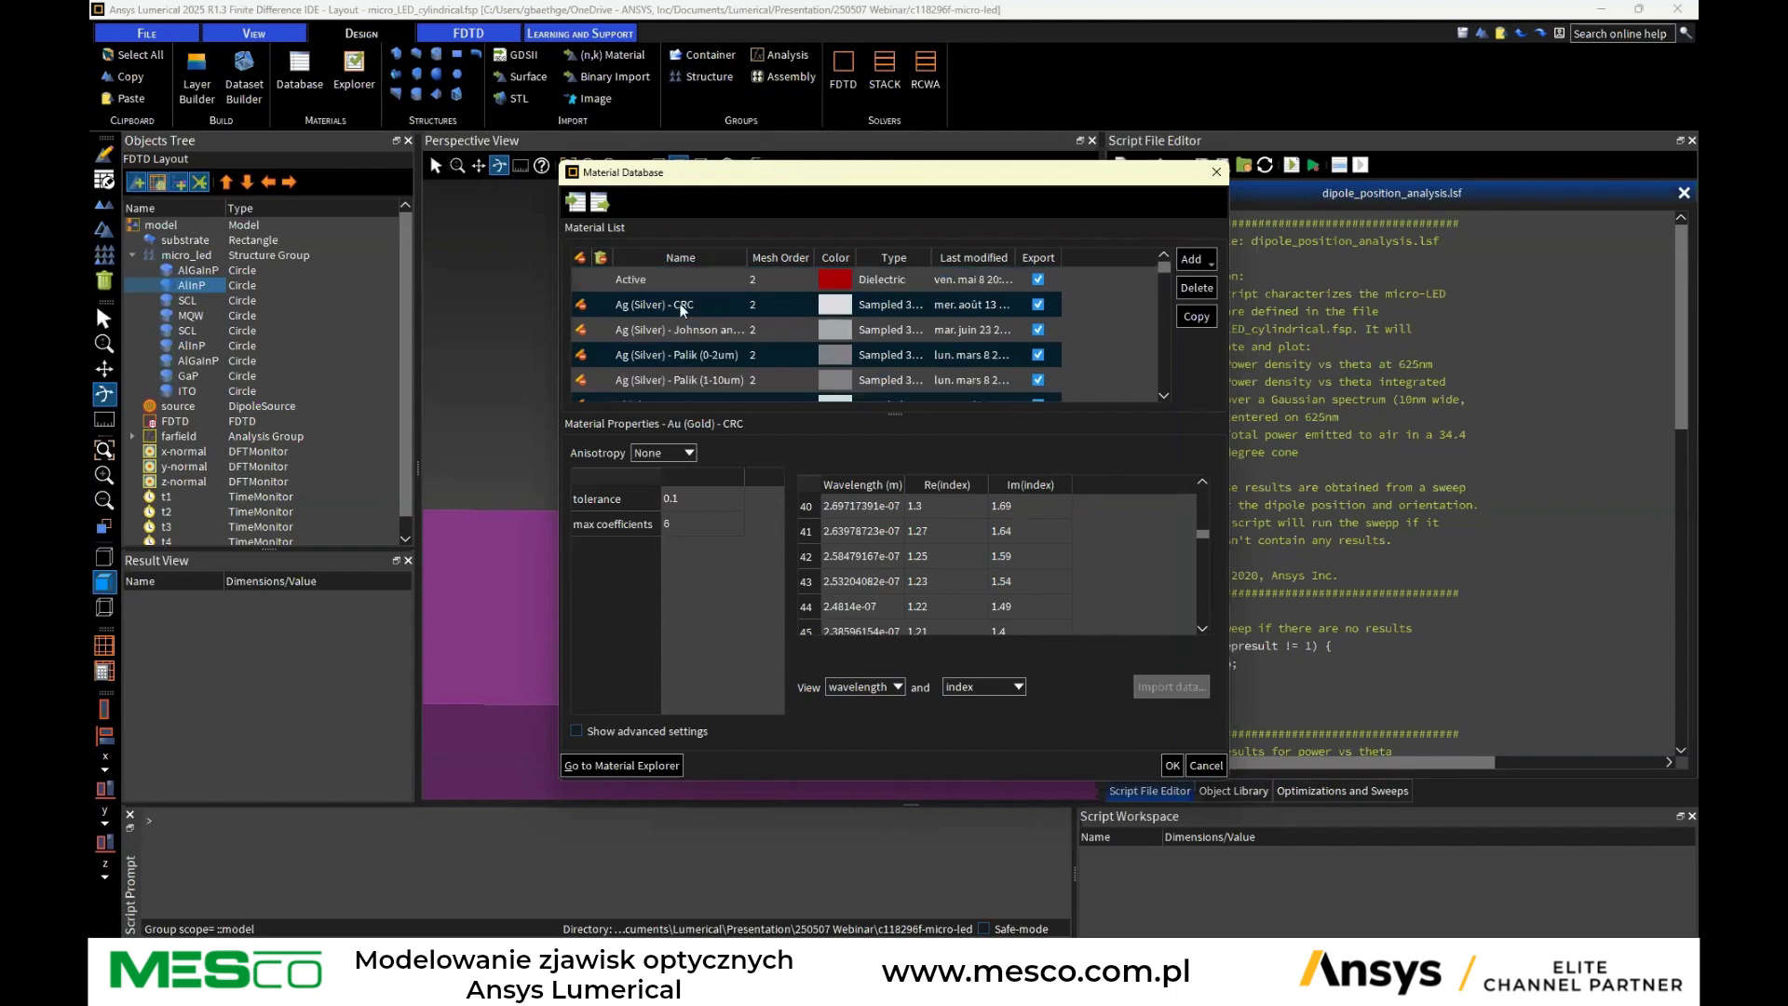
pyautogui.click(603, 260)
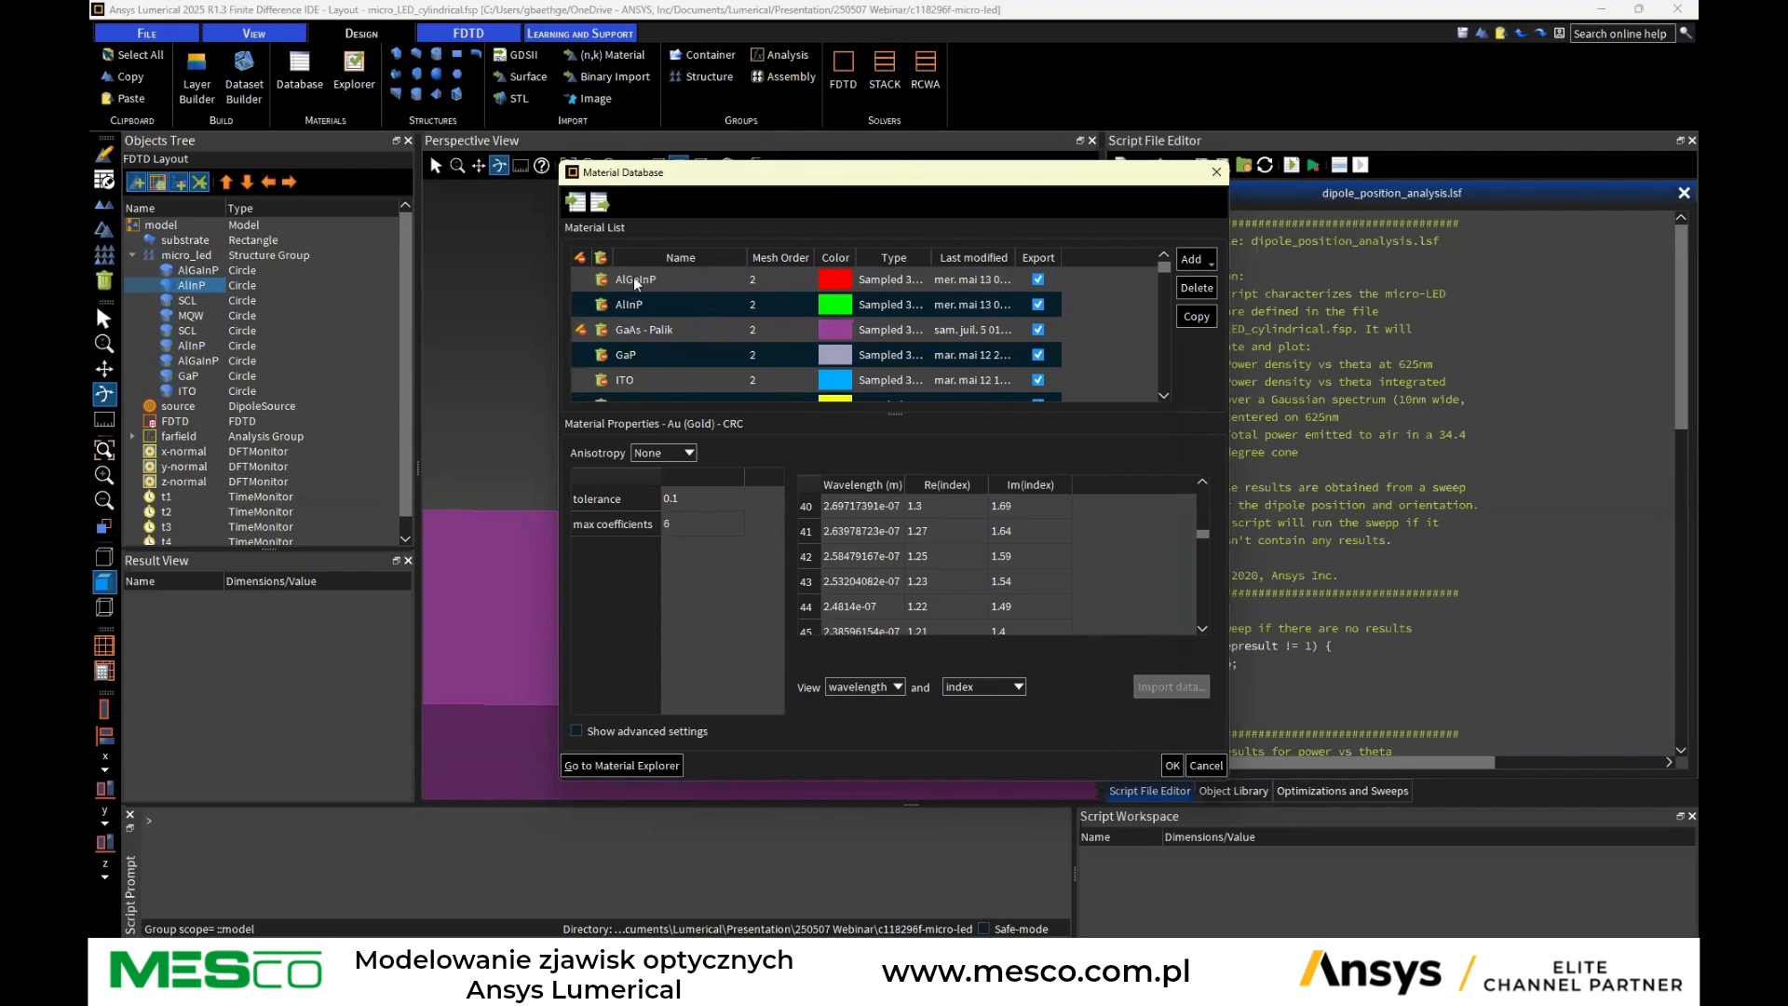
pyautogui.click(632, 279)
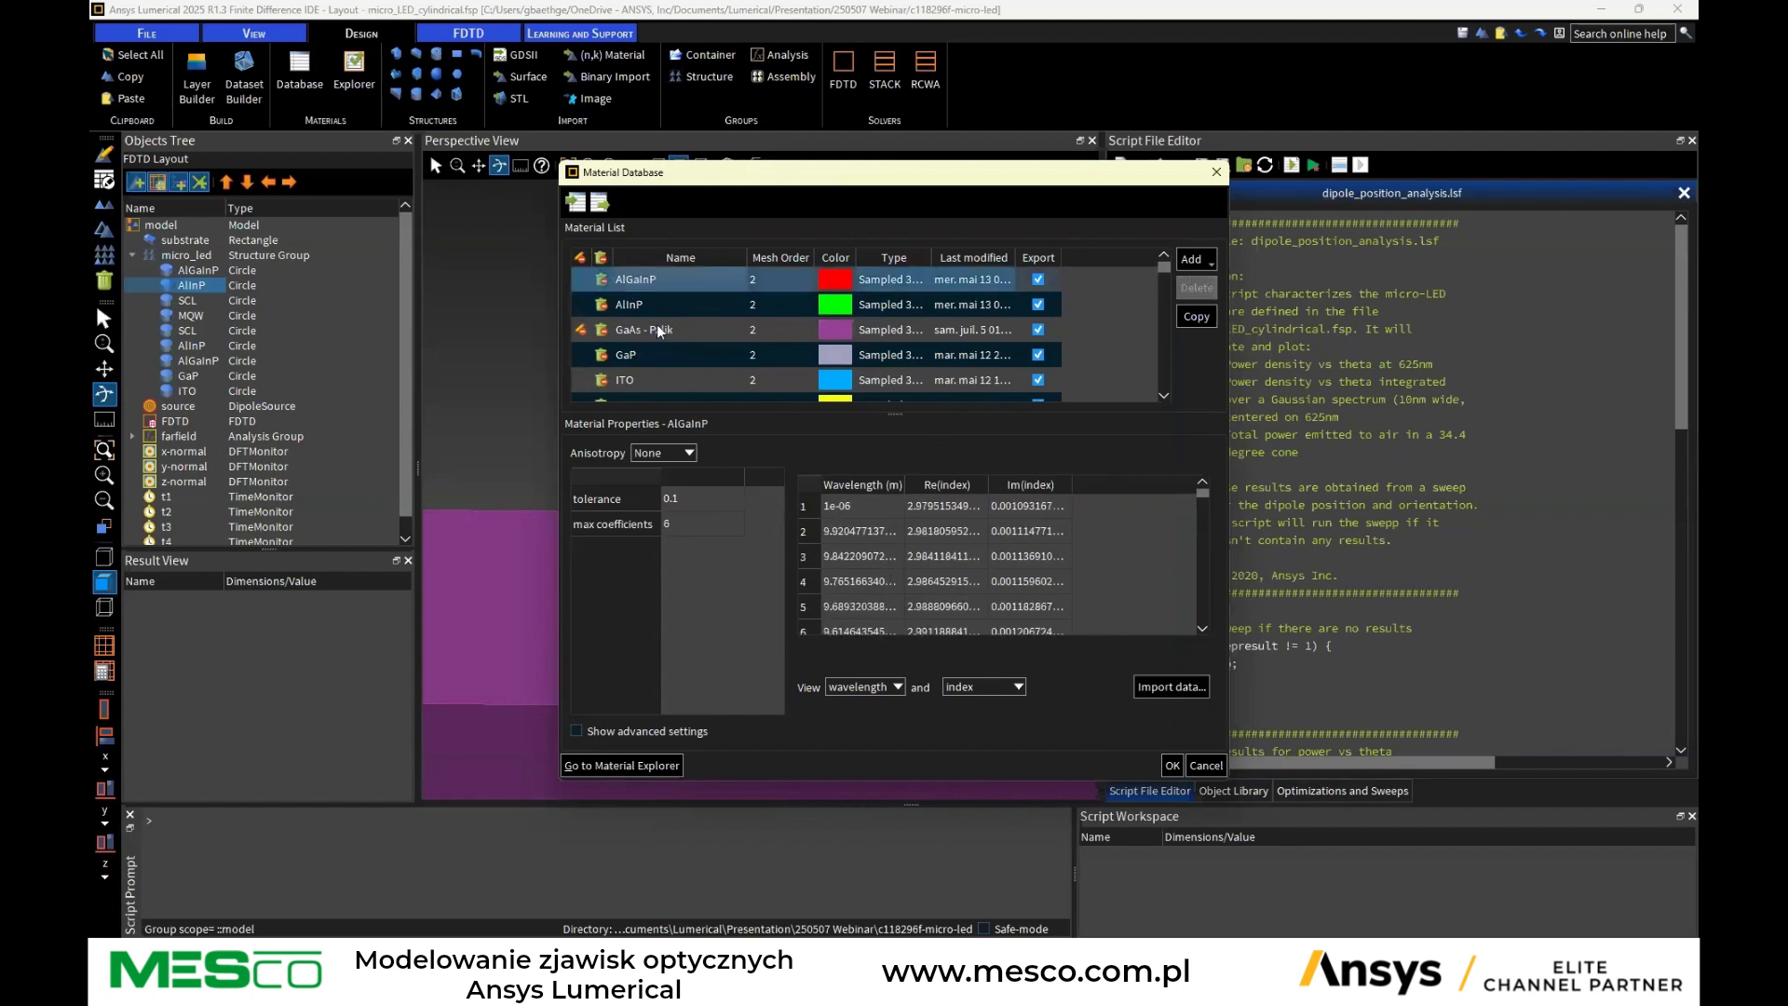
pyautogui.click(646, 304)
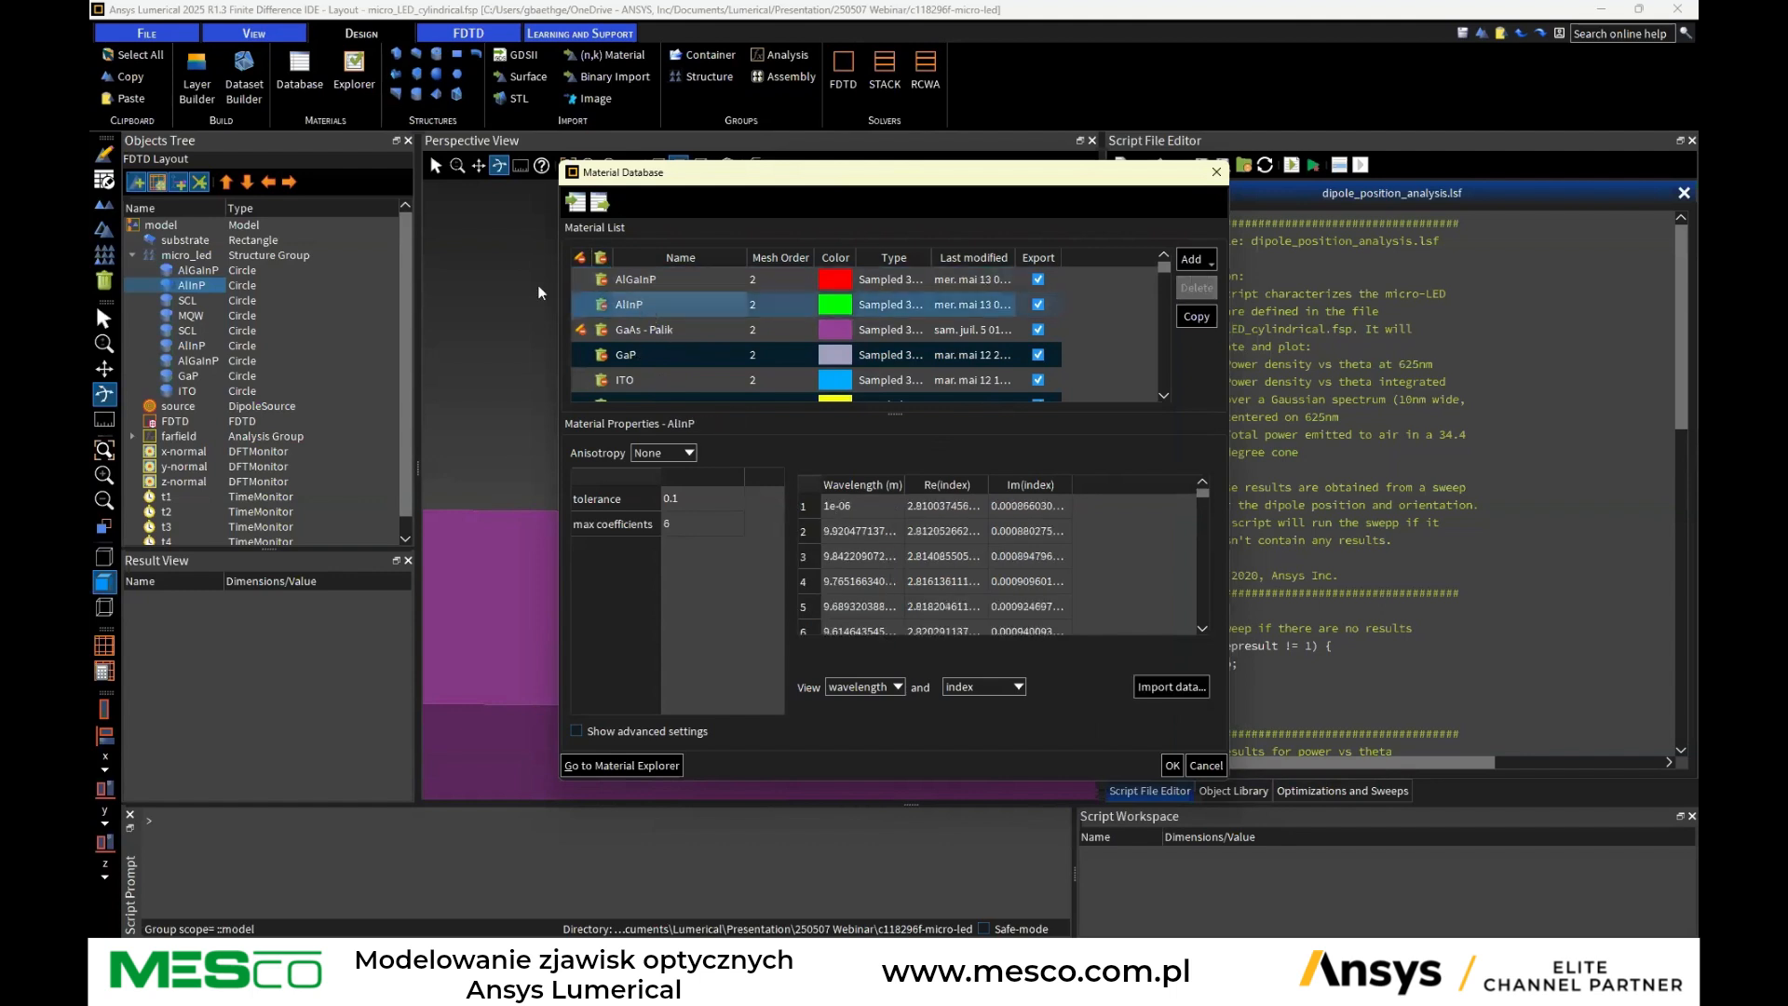
pyautogui.scroll(-1, 732, 352)
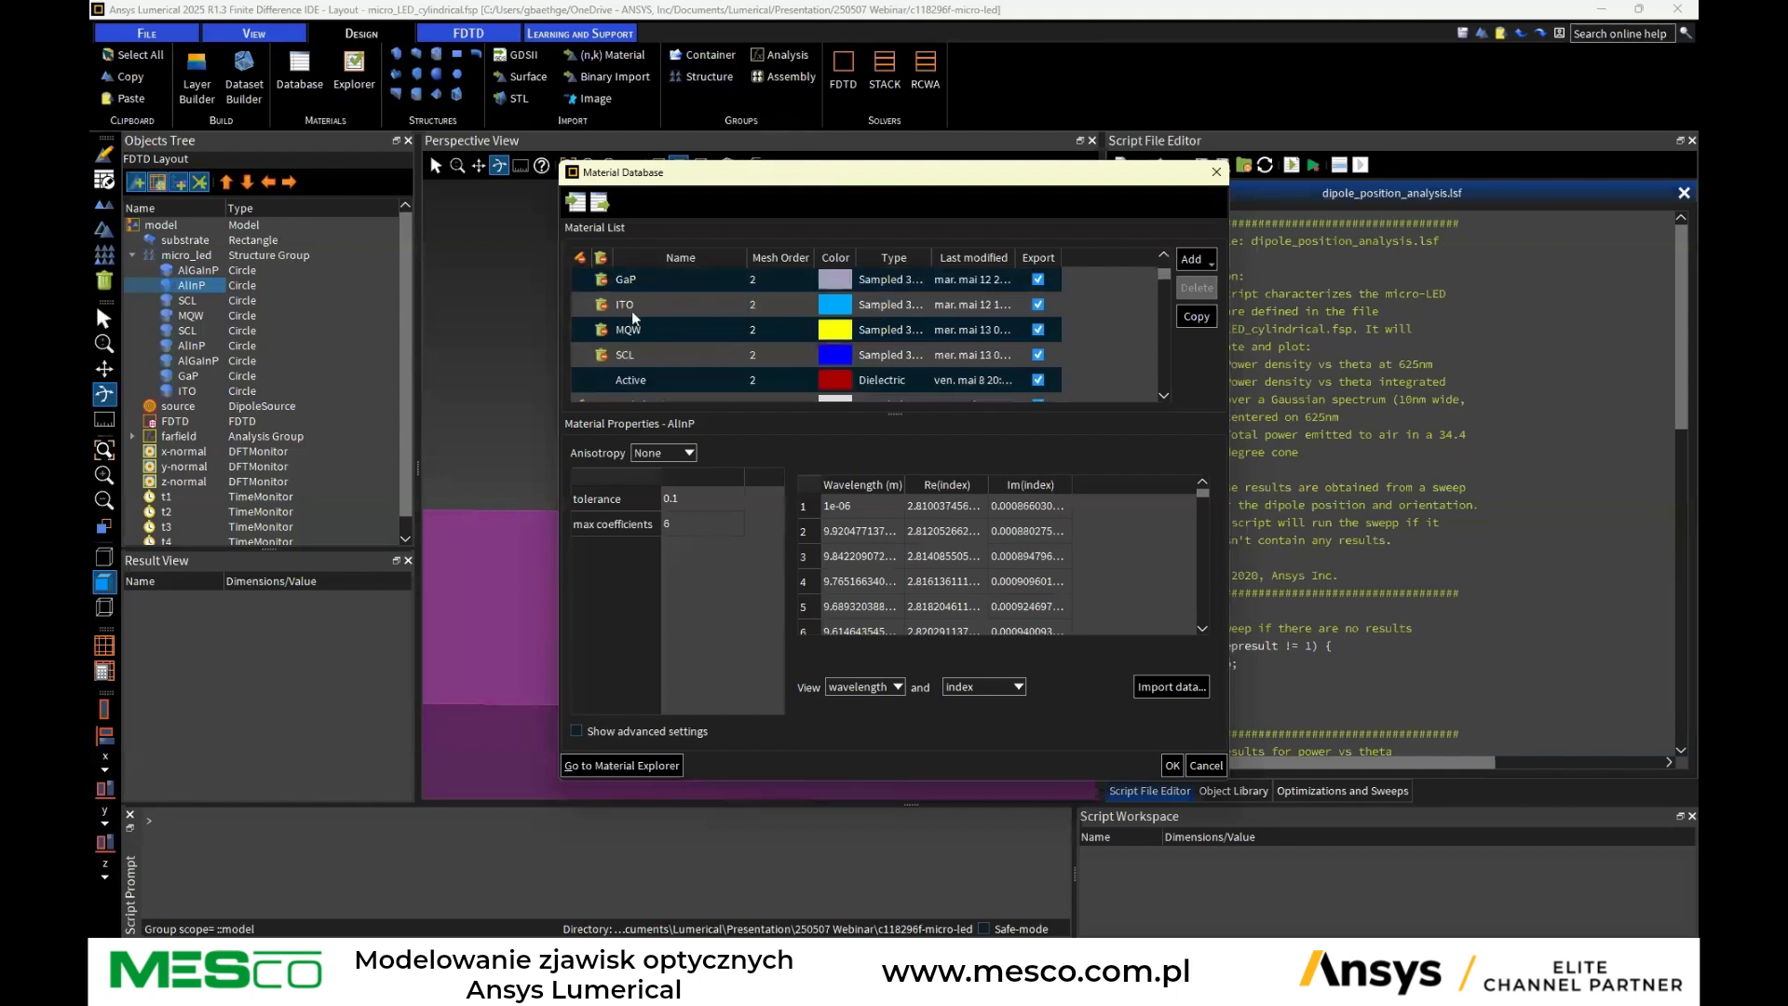
pyautogui.click(662, 377)
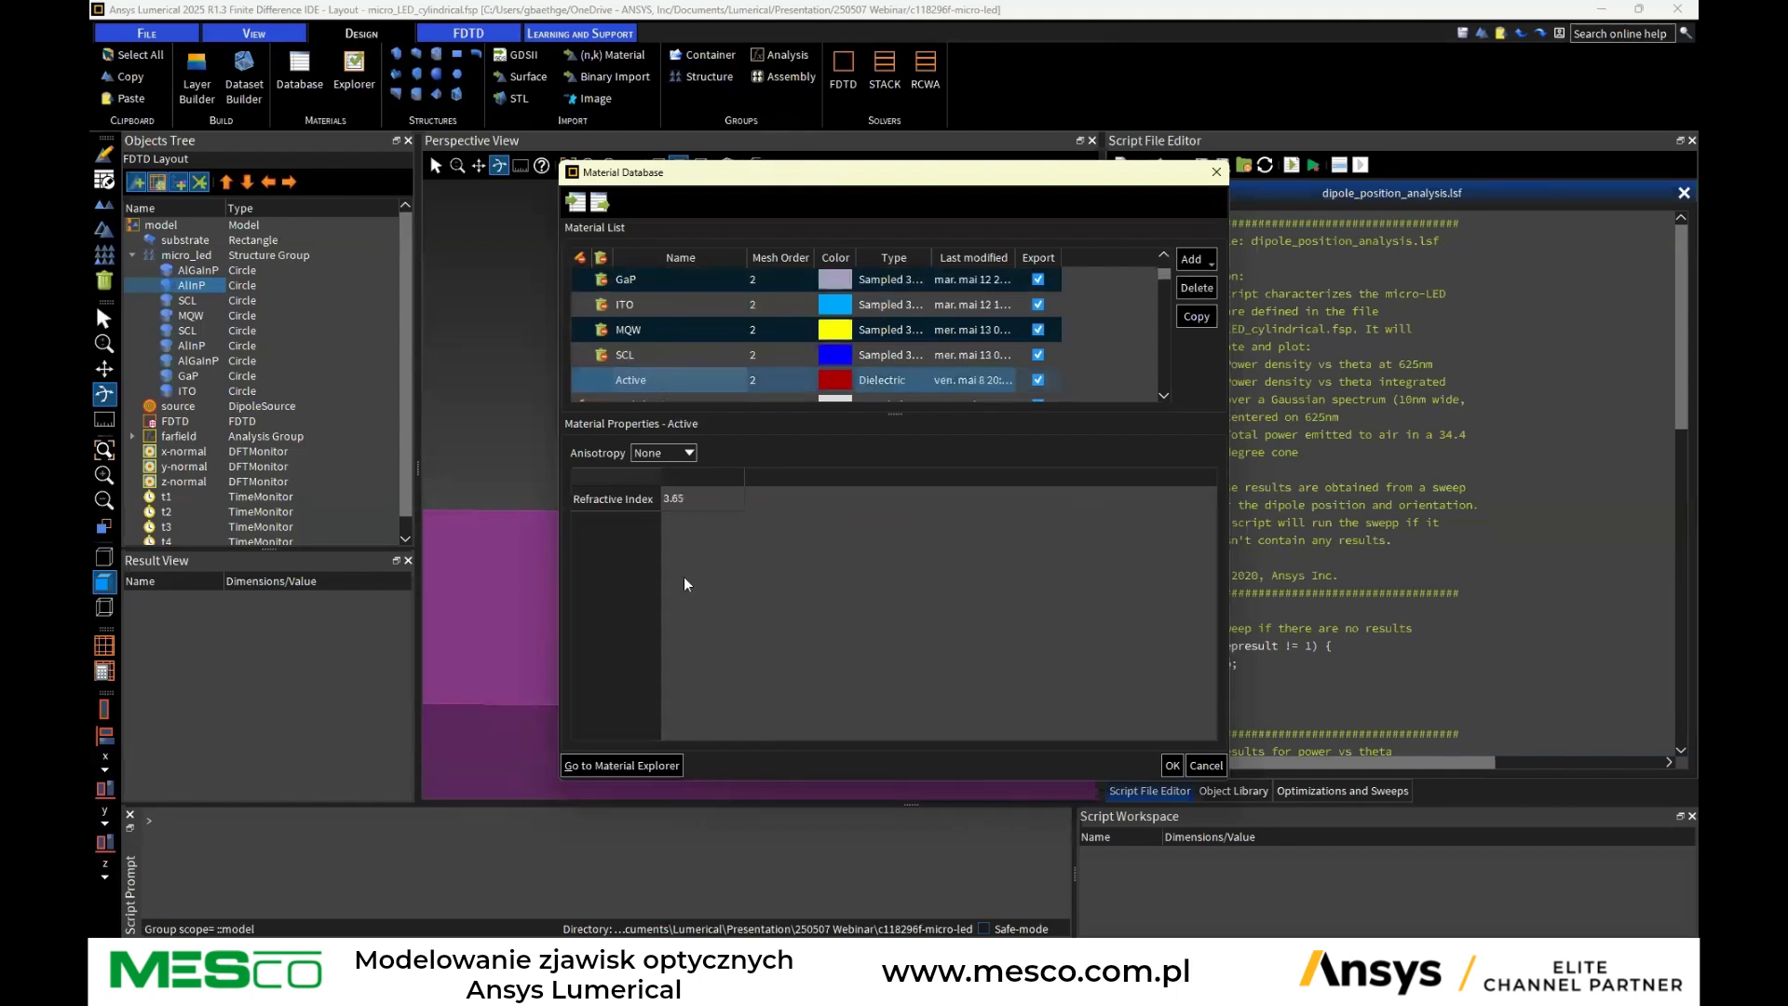
pyautogui.click(679, 355)
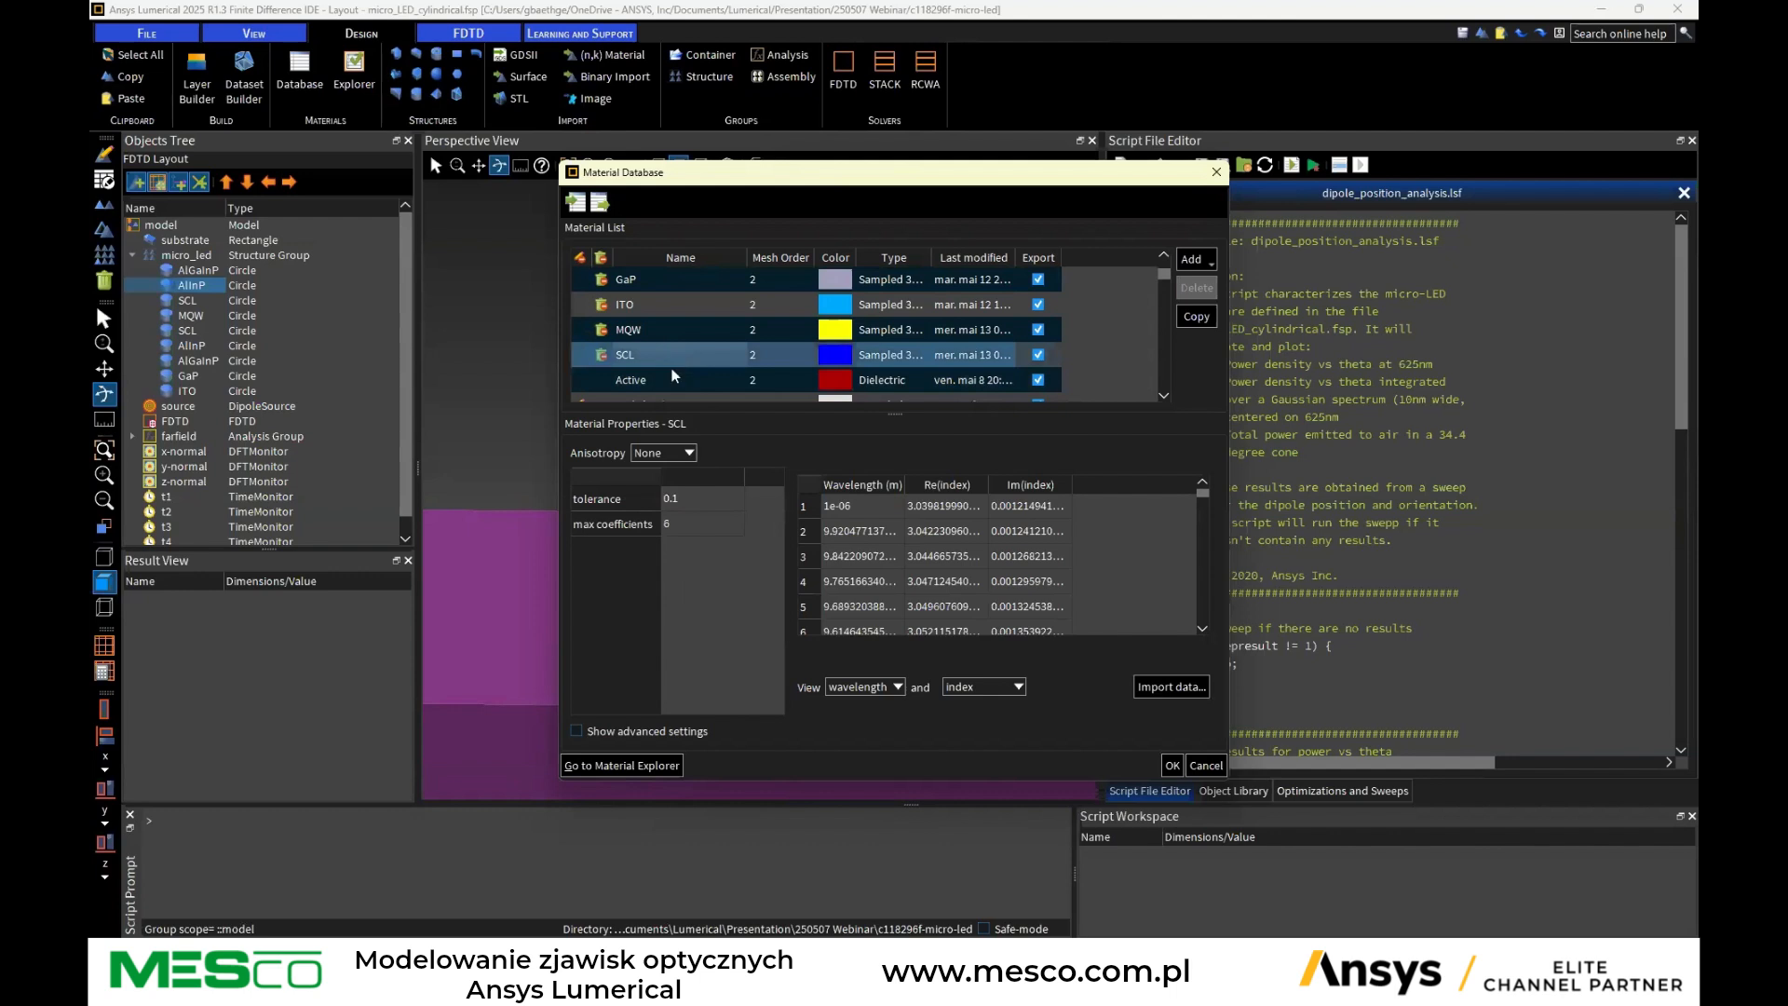
pyautogui.click(691, 330)
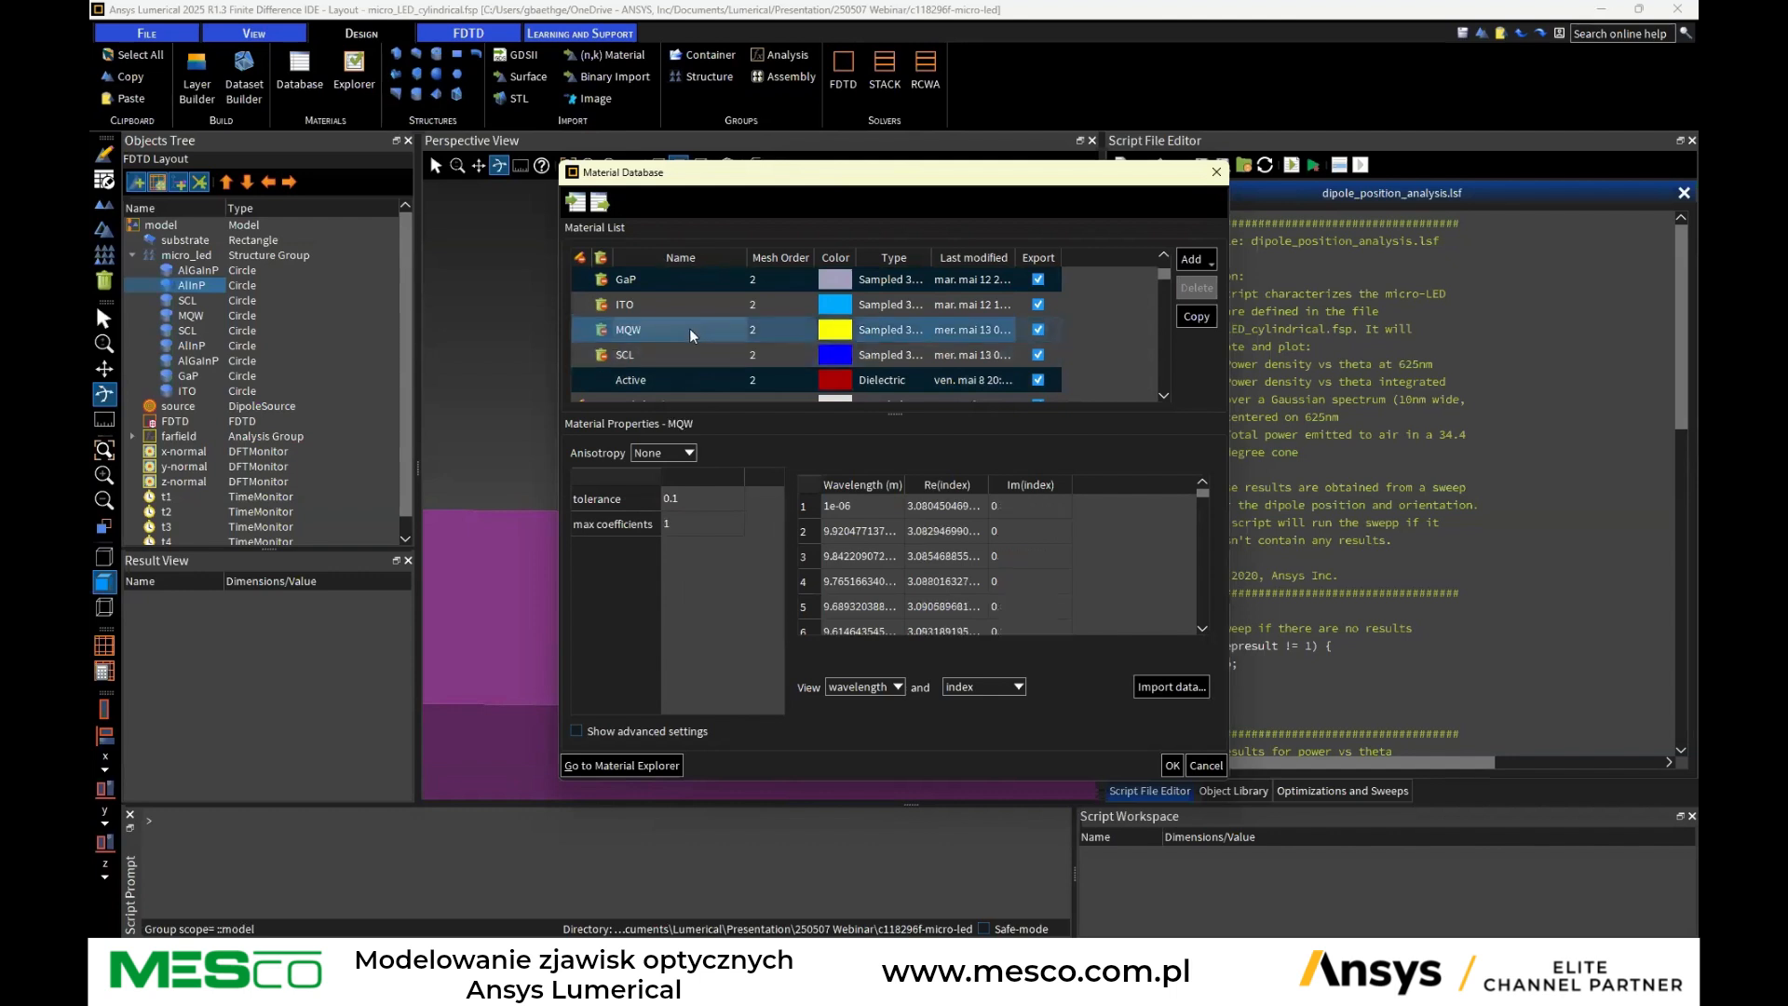
pyautogui.scroll(-2, 1074, 539)
pyautogui.scroll(2, 1074, 556)
pyautogui.click(1206, 765)
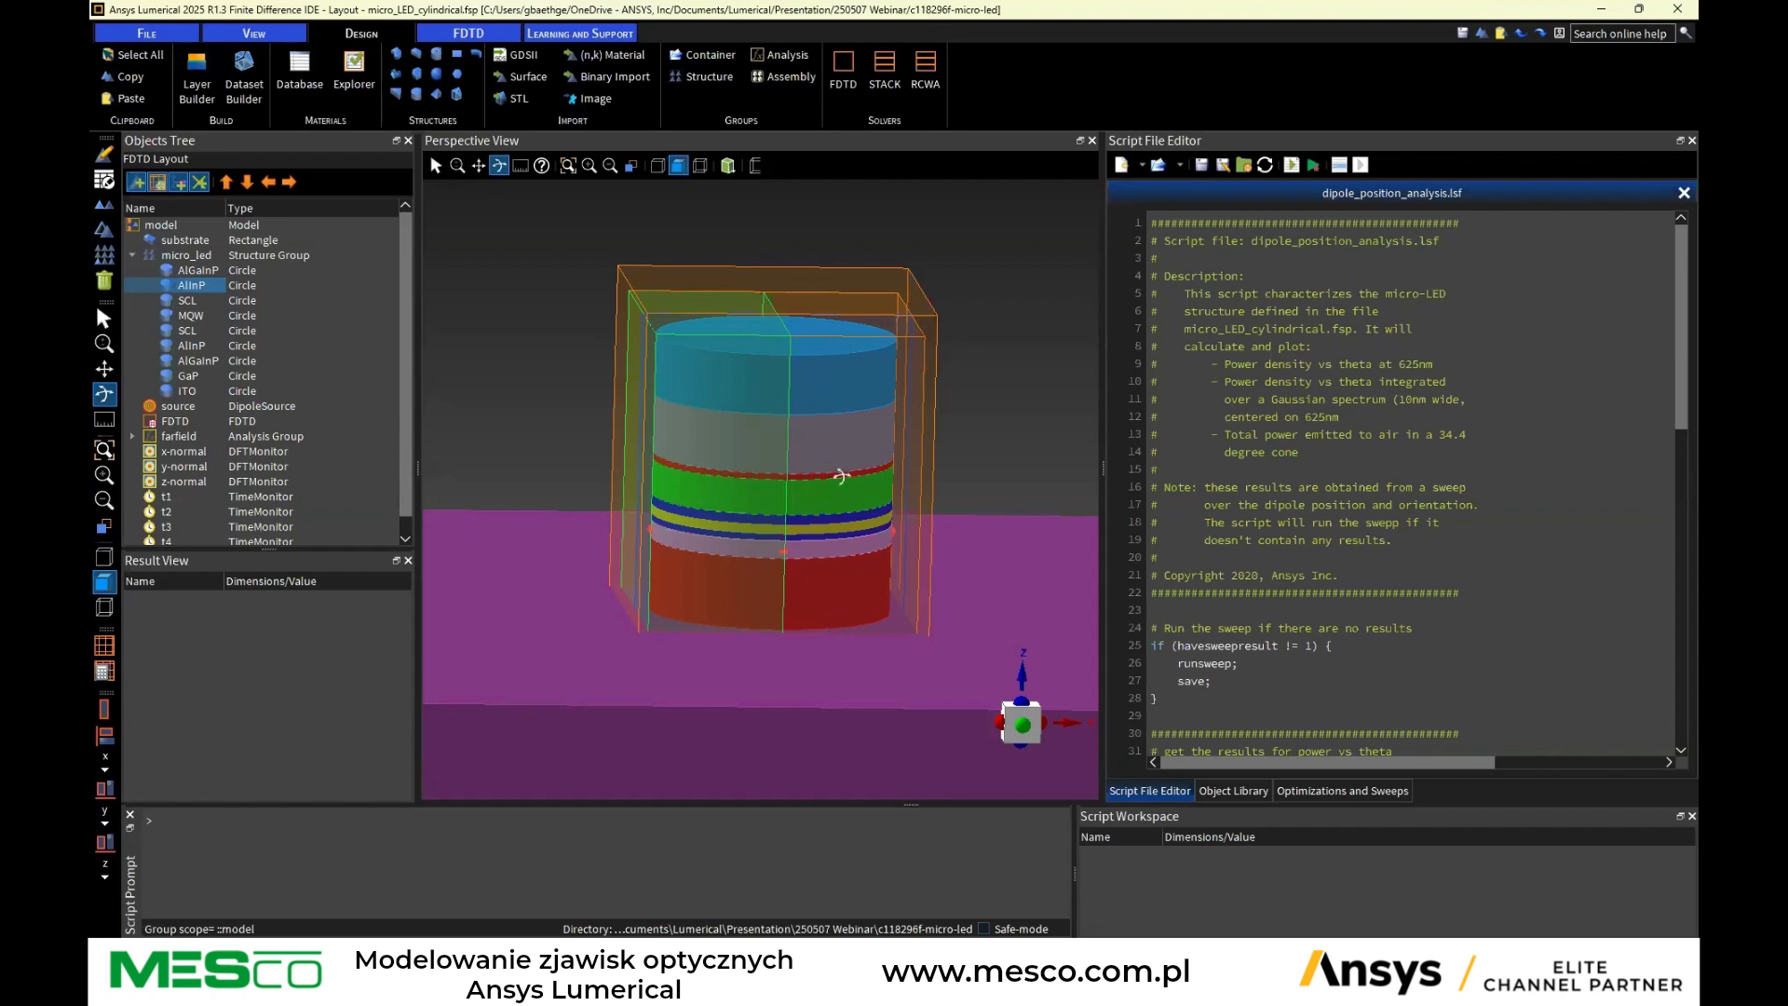
# Open the micro_led structure group's editor to review its radius, layer materials and layer thickness properties
pyautogui.click(183, 257)
pyautogui.rightClick(182, 256)
pyautogui.click(222, 268)
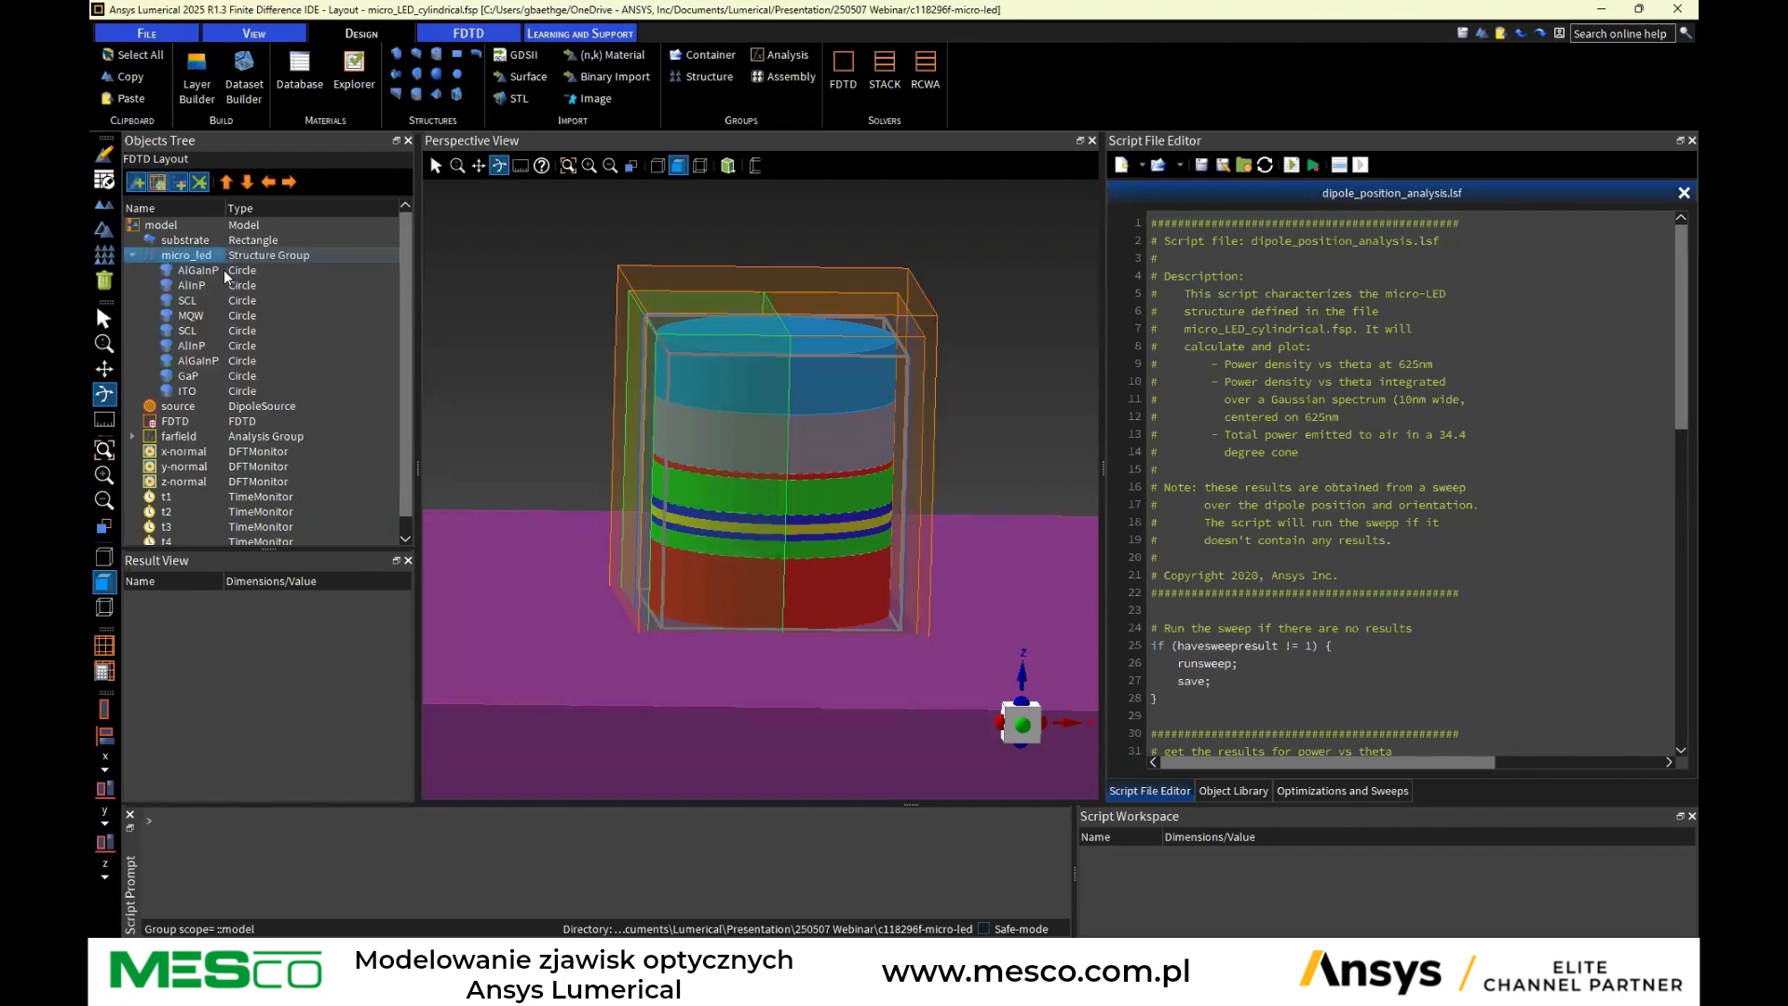
pyautogui.moveTo(798, 108); pyautogui.dragTo(1216, 127)
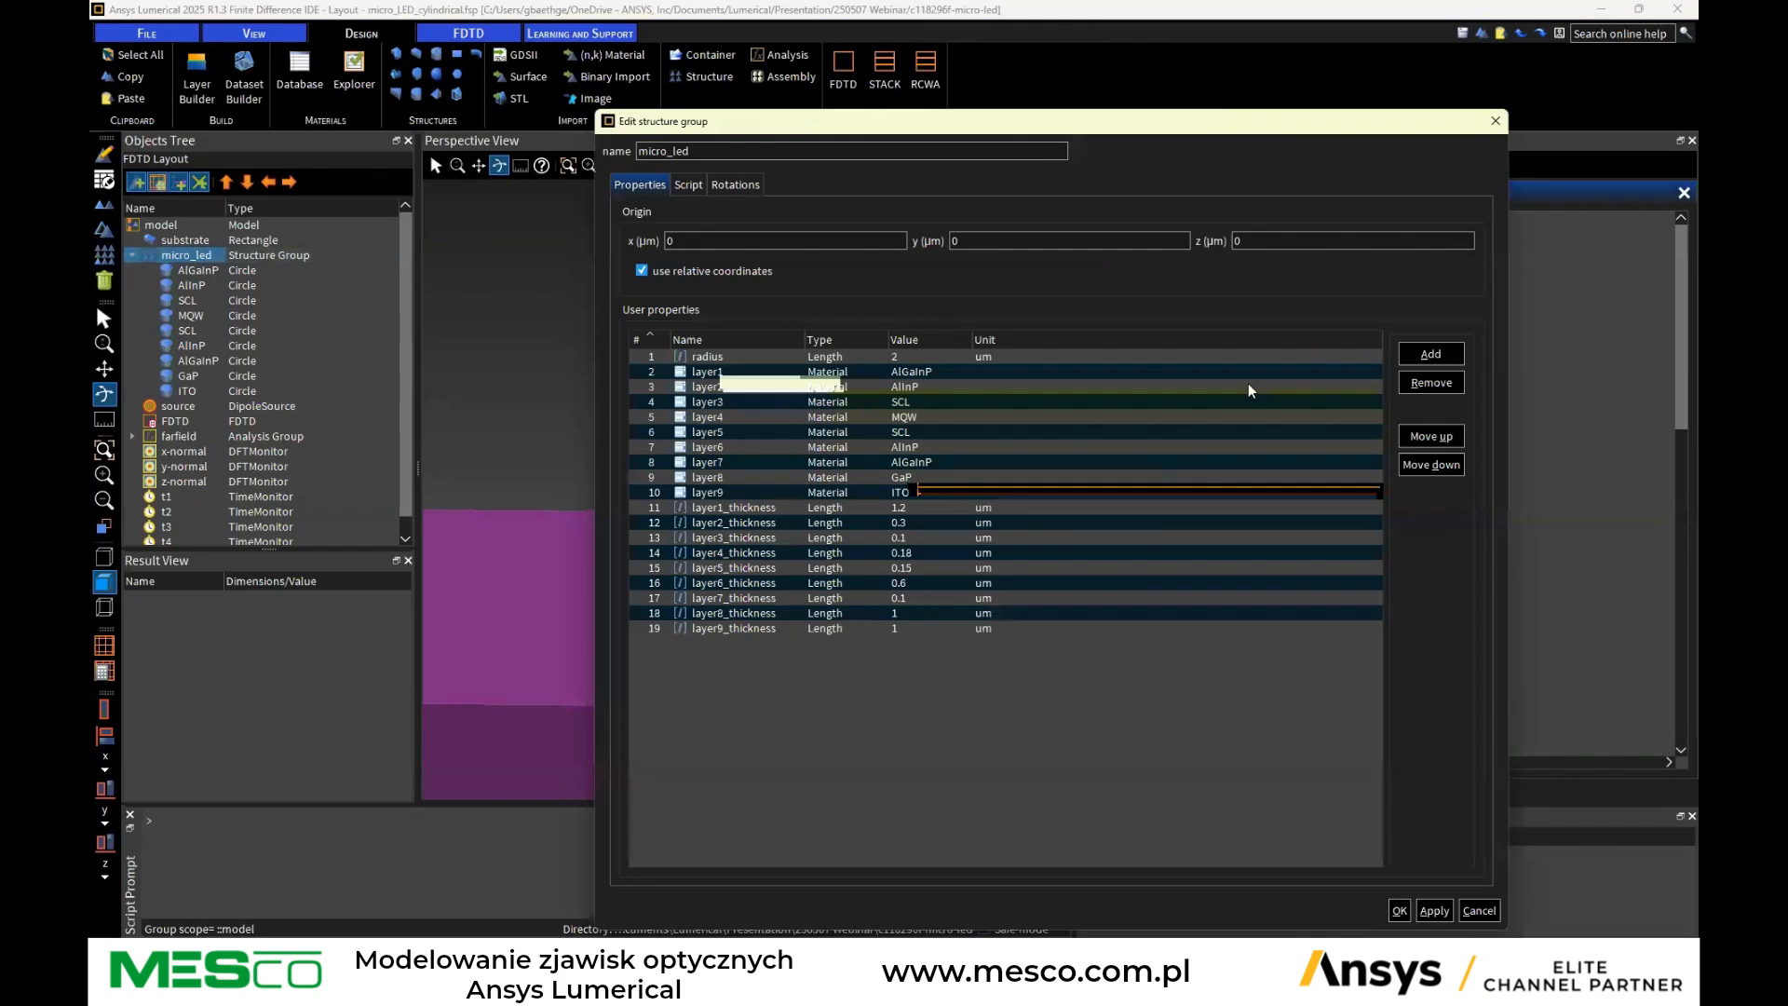
pyautogui.moveTo(1001, 124); pyautogui.dragTo(1164, 114)
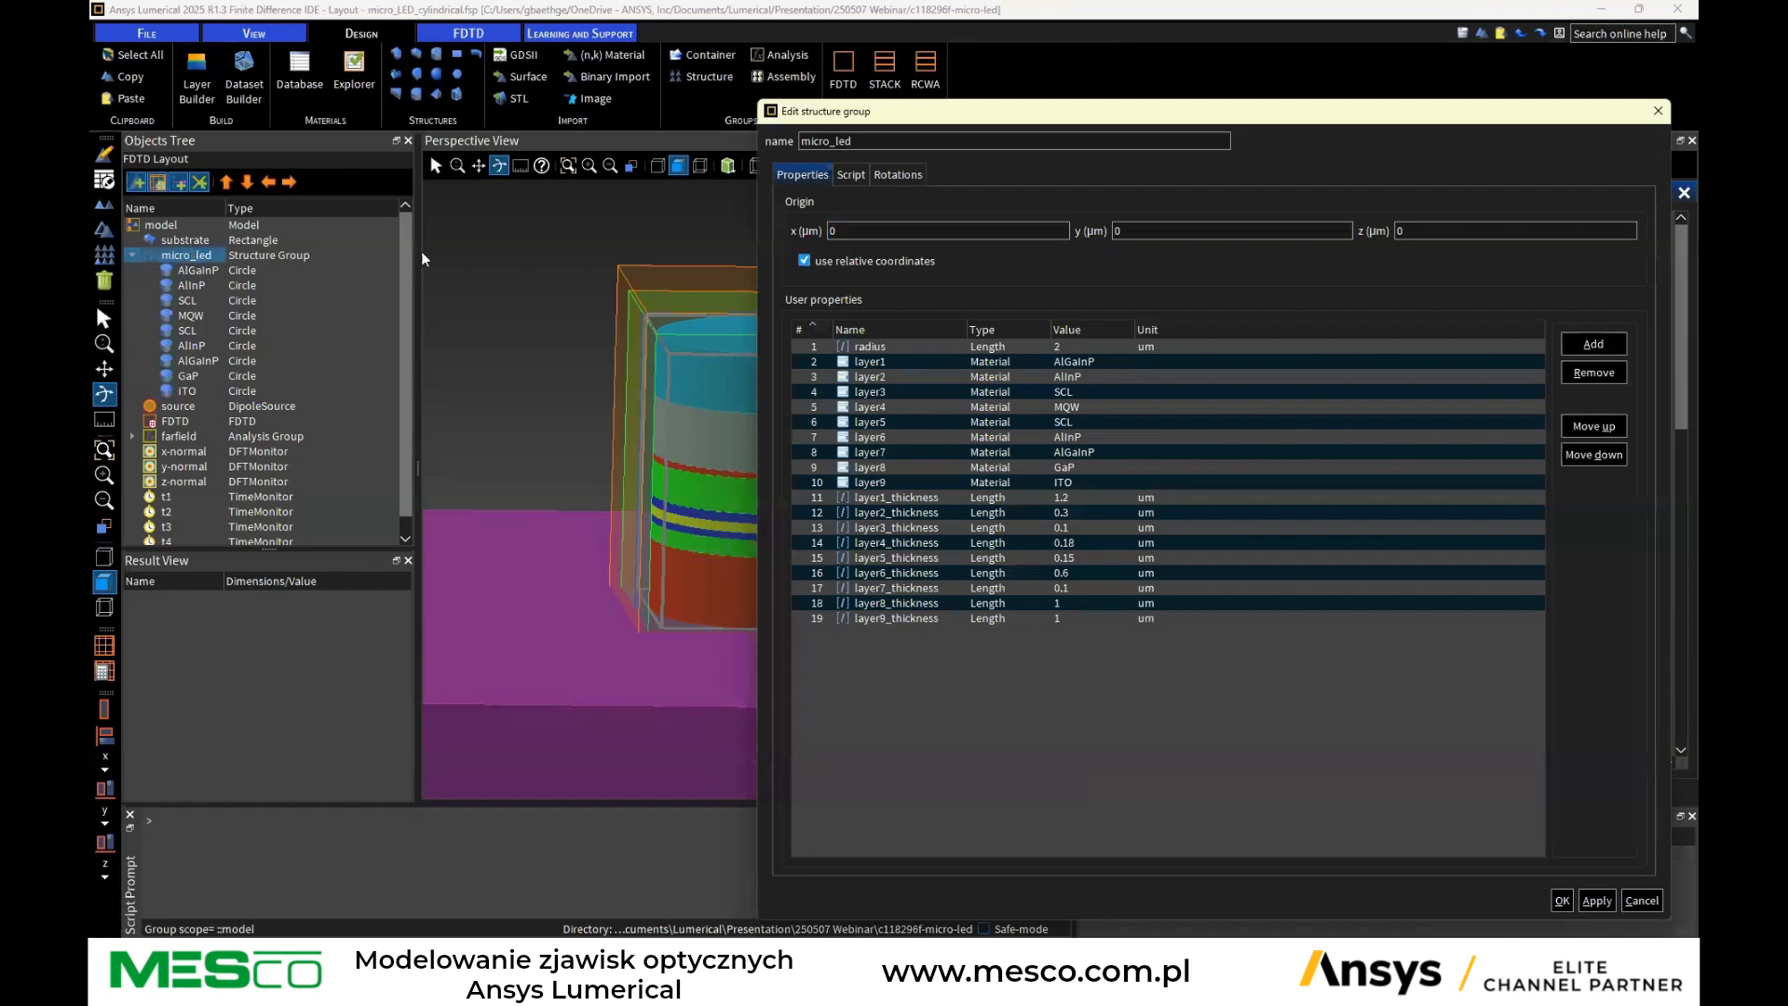
pyautogui.click(897, 347)
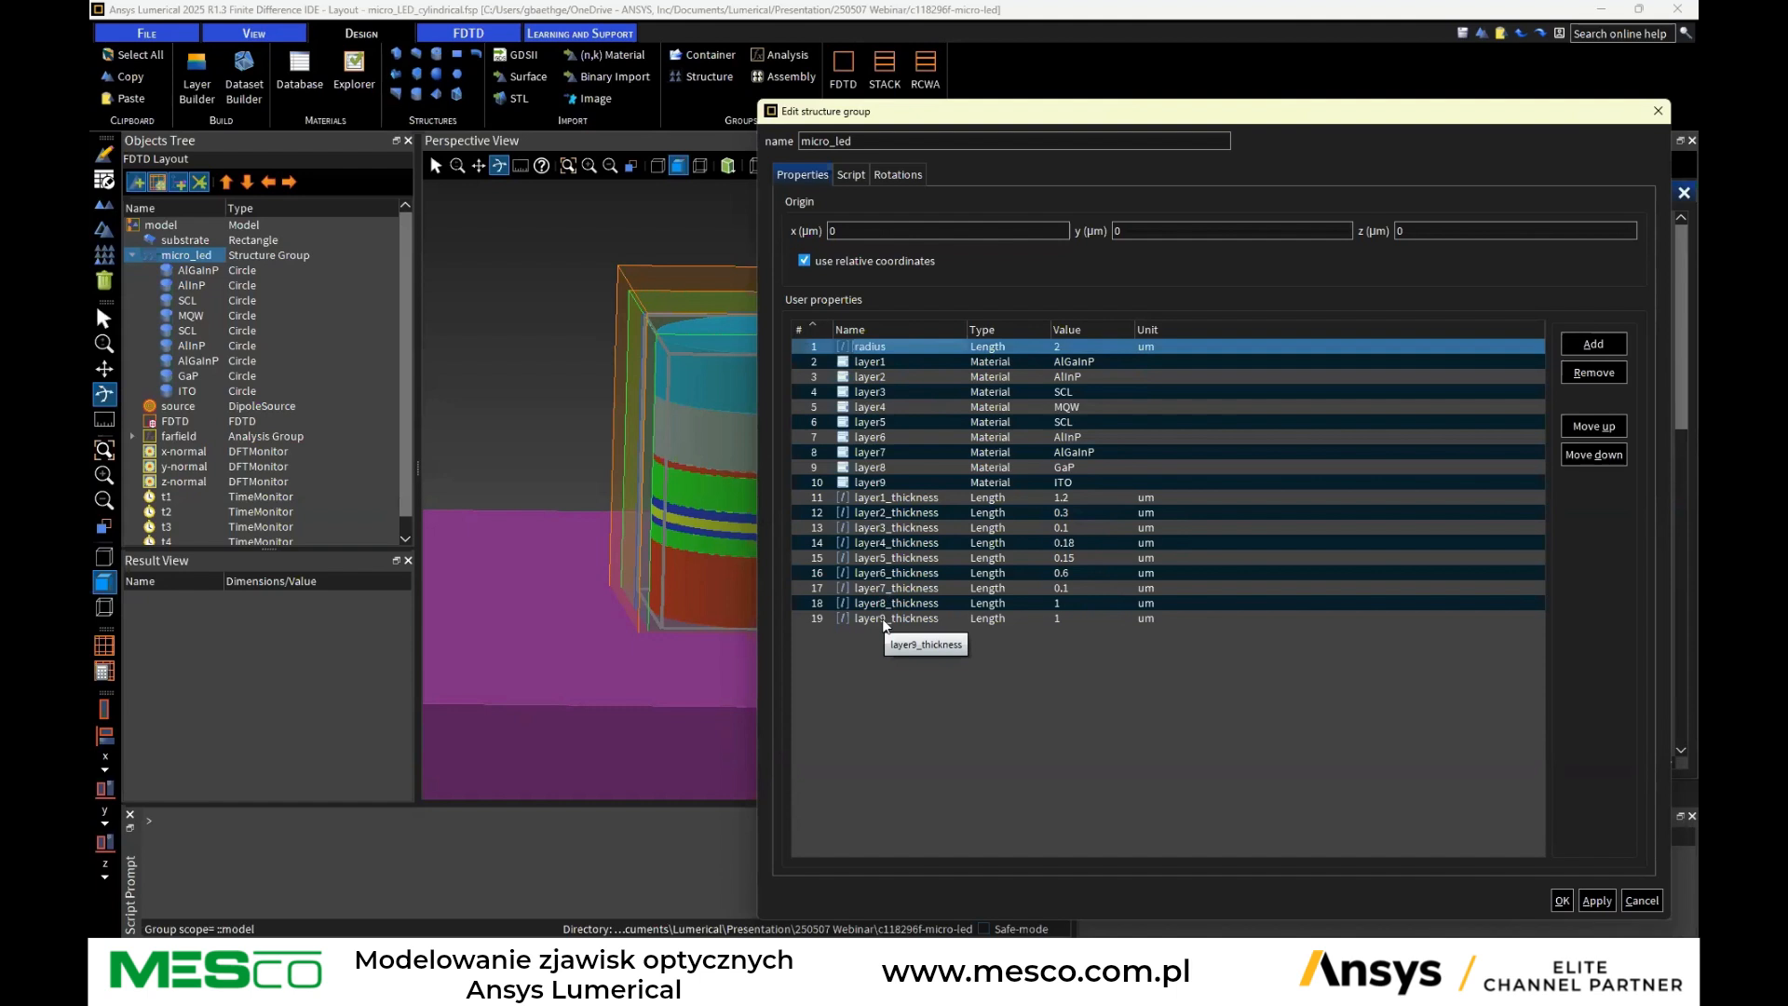
# Review the micro_led group's construction script that stacks circles per layer, then close the editor without changes
pyautogui.click(850, 174)
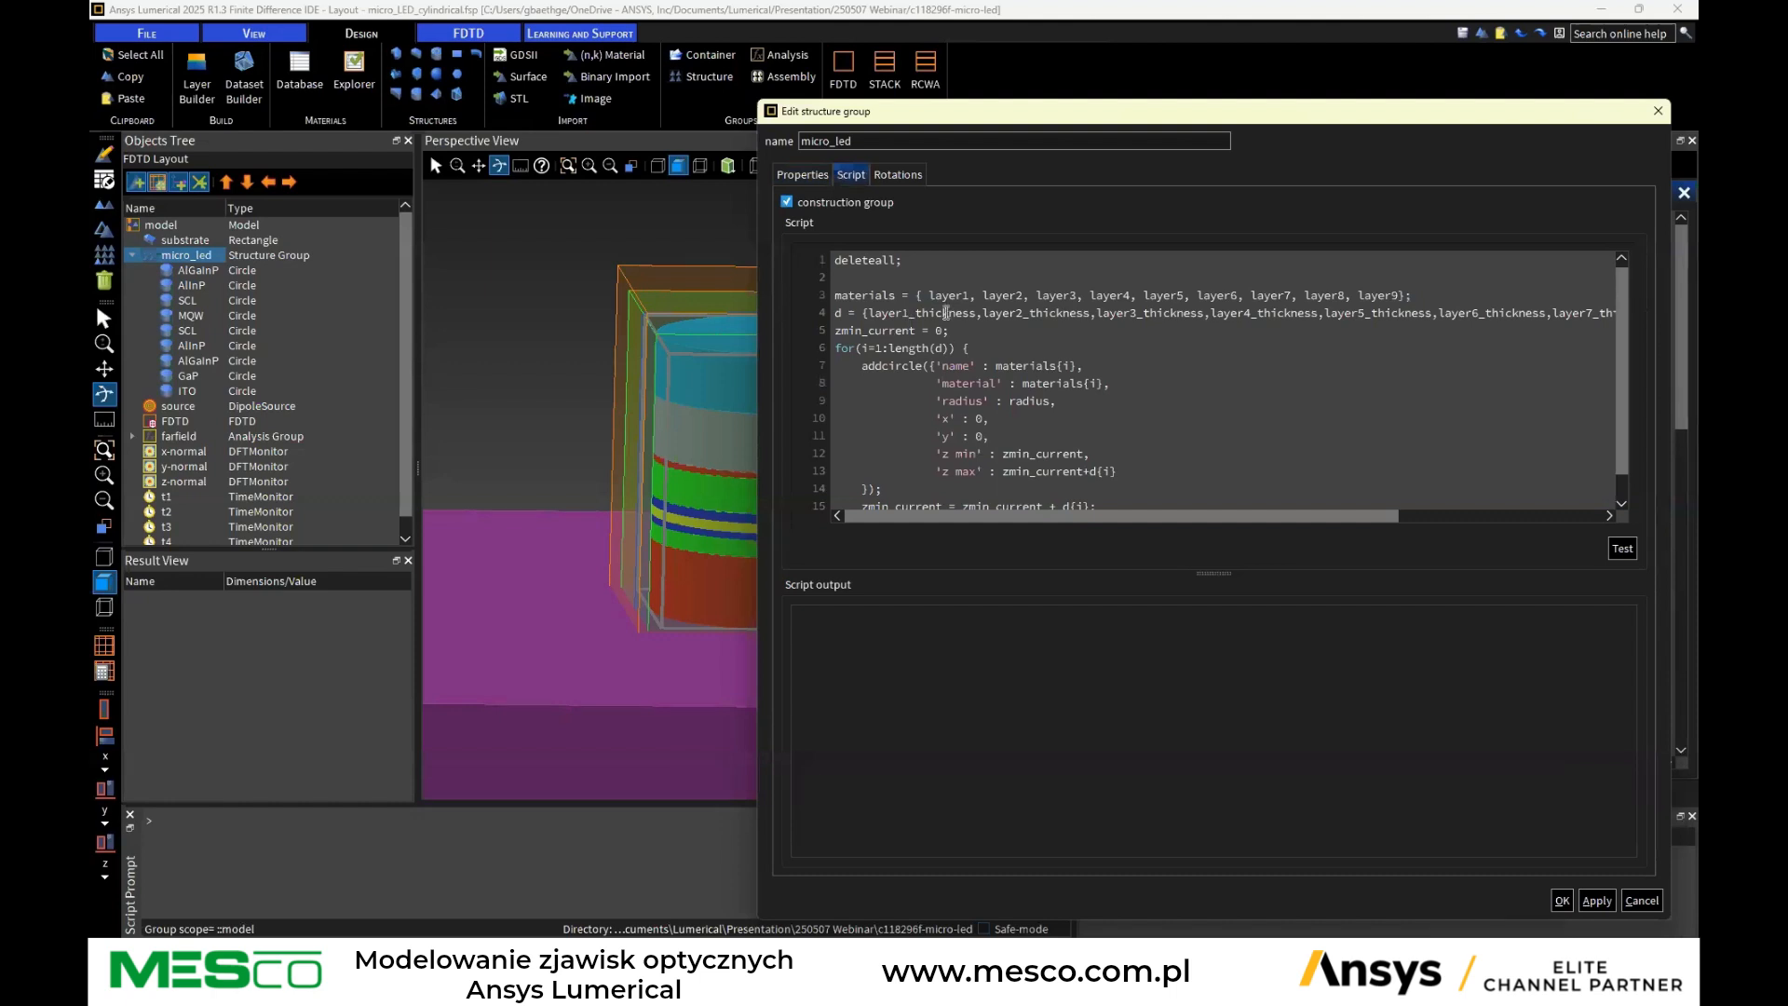
pyautogui.scroll(-1, 906, 318)
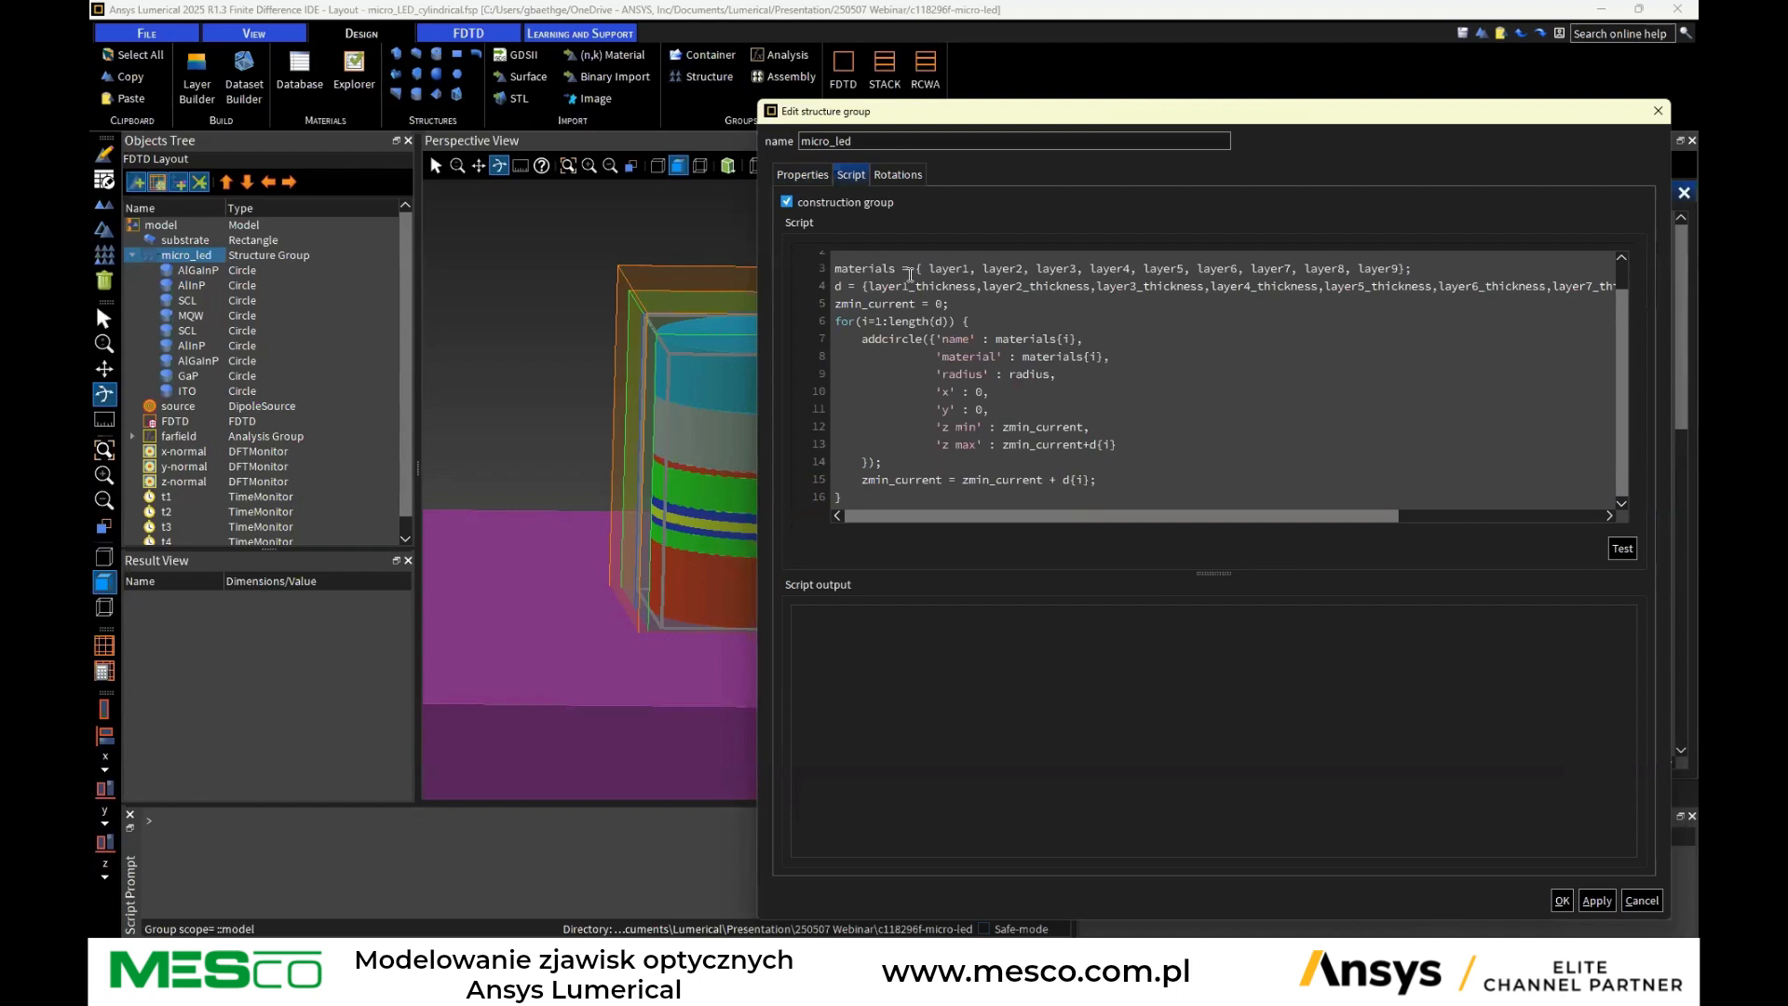
pyautogui.scroll(1, 910, 336)
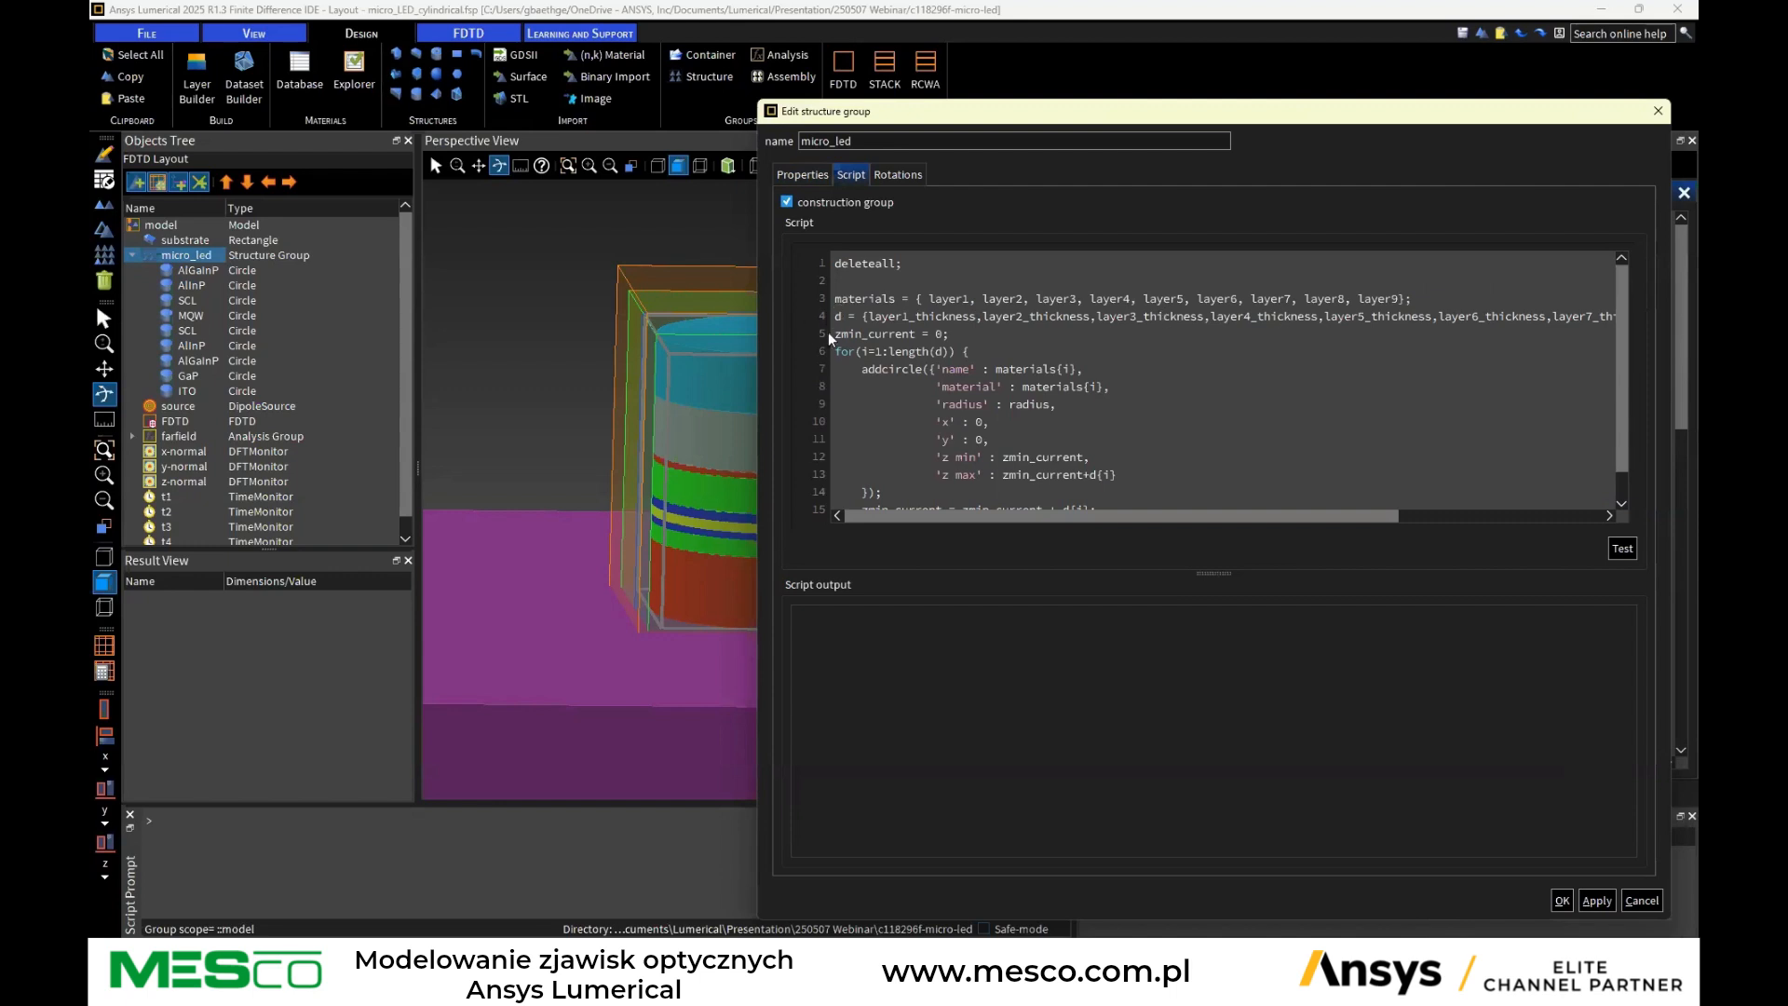
pyautogui.scroll(-1, 898, 337)
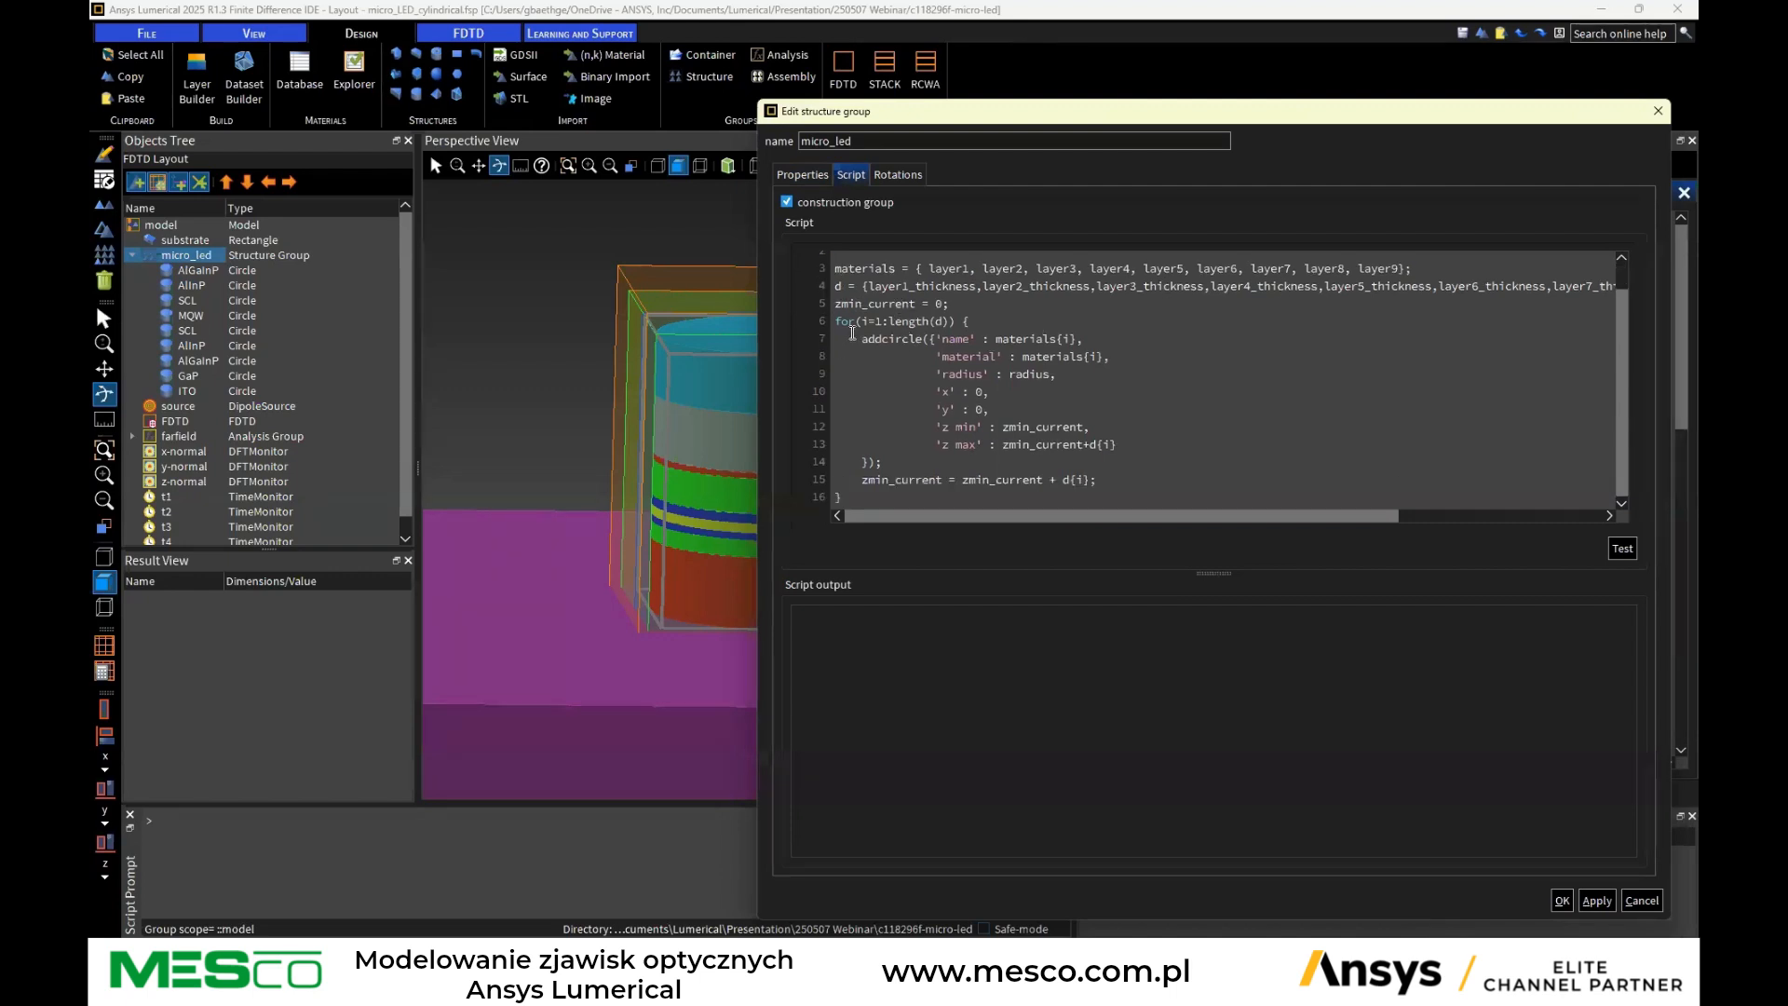
pyautogui.moveTo(862, 339)
pyautogui.mouseDown()
pyautogui.moveTo(937, 342)
pyautogui.moveTo(914, 342)
pyautogui.mouseUp()
pyautogui.scroll(1, 1206, 389)
pyautogui.scroll(-1, 1205, 388)
pyautogui.click(811, 174)
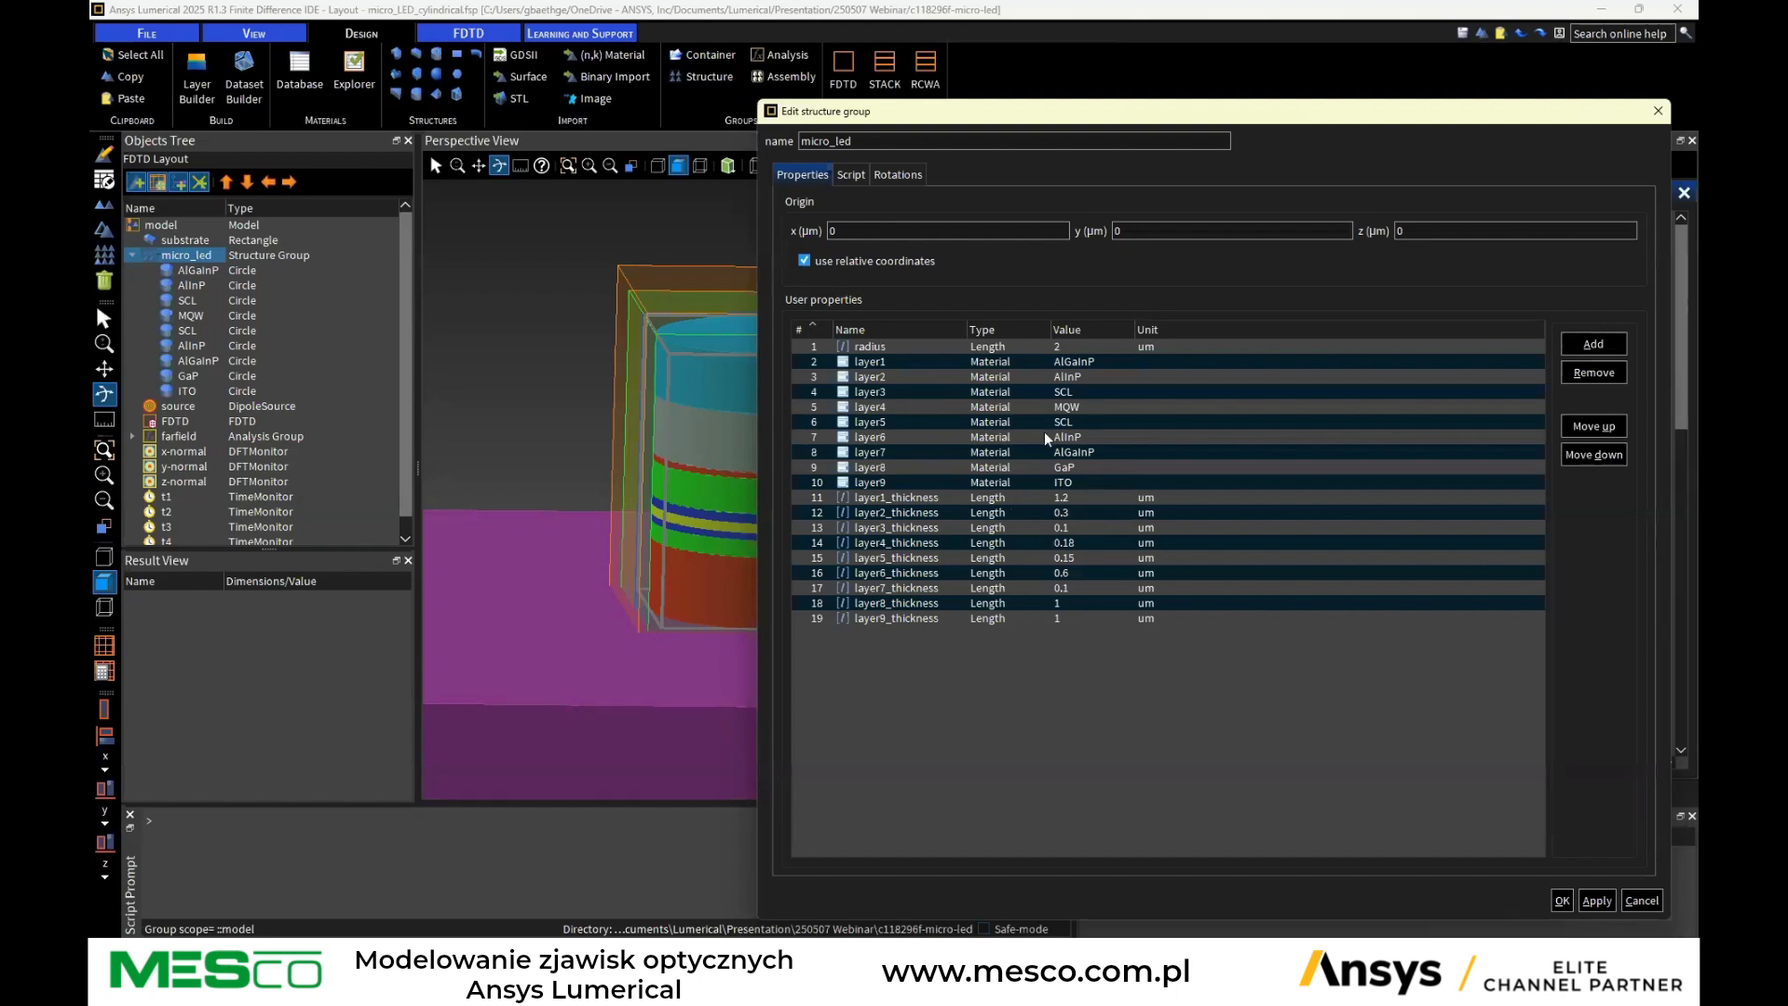
pyautogui.click(851, 175)
pyautogui.click(791, 177)
pyautogui.click(1641, 900)
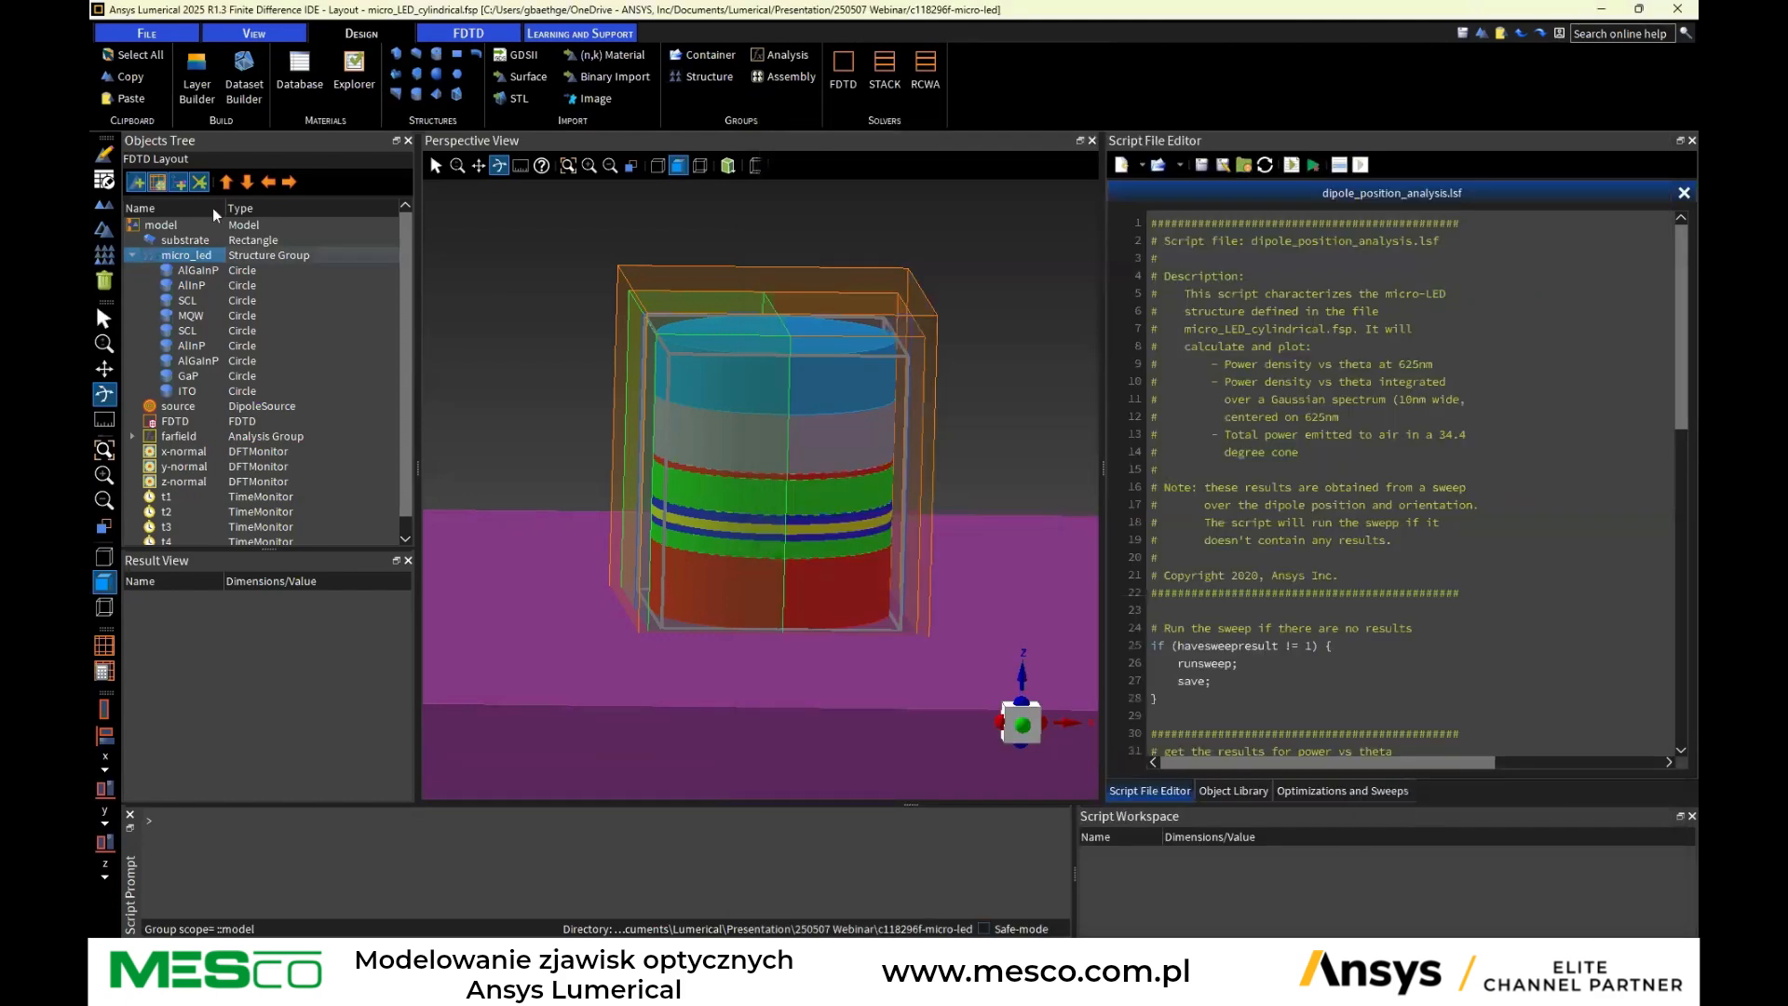
# Select the dipole source and the FDTD simulation region in the objects tree and inspect them in the perspective view
pyautogui.click(178, 407)
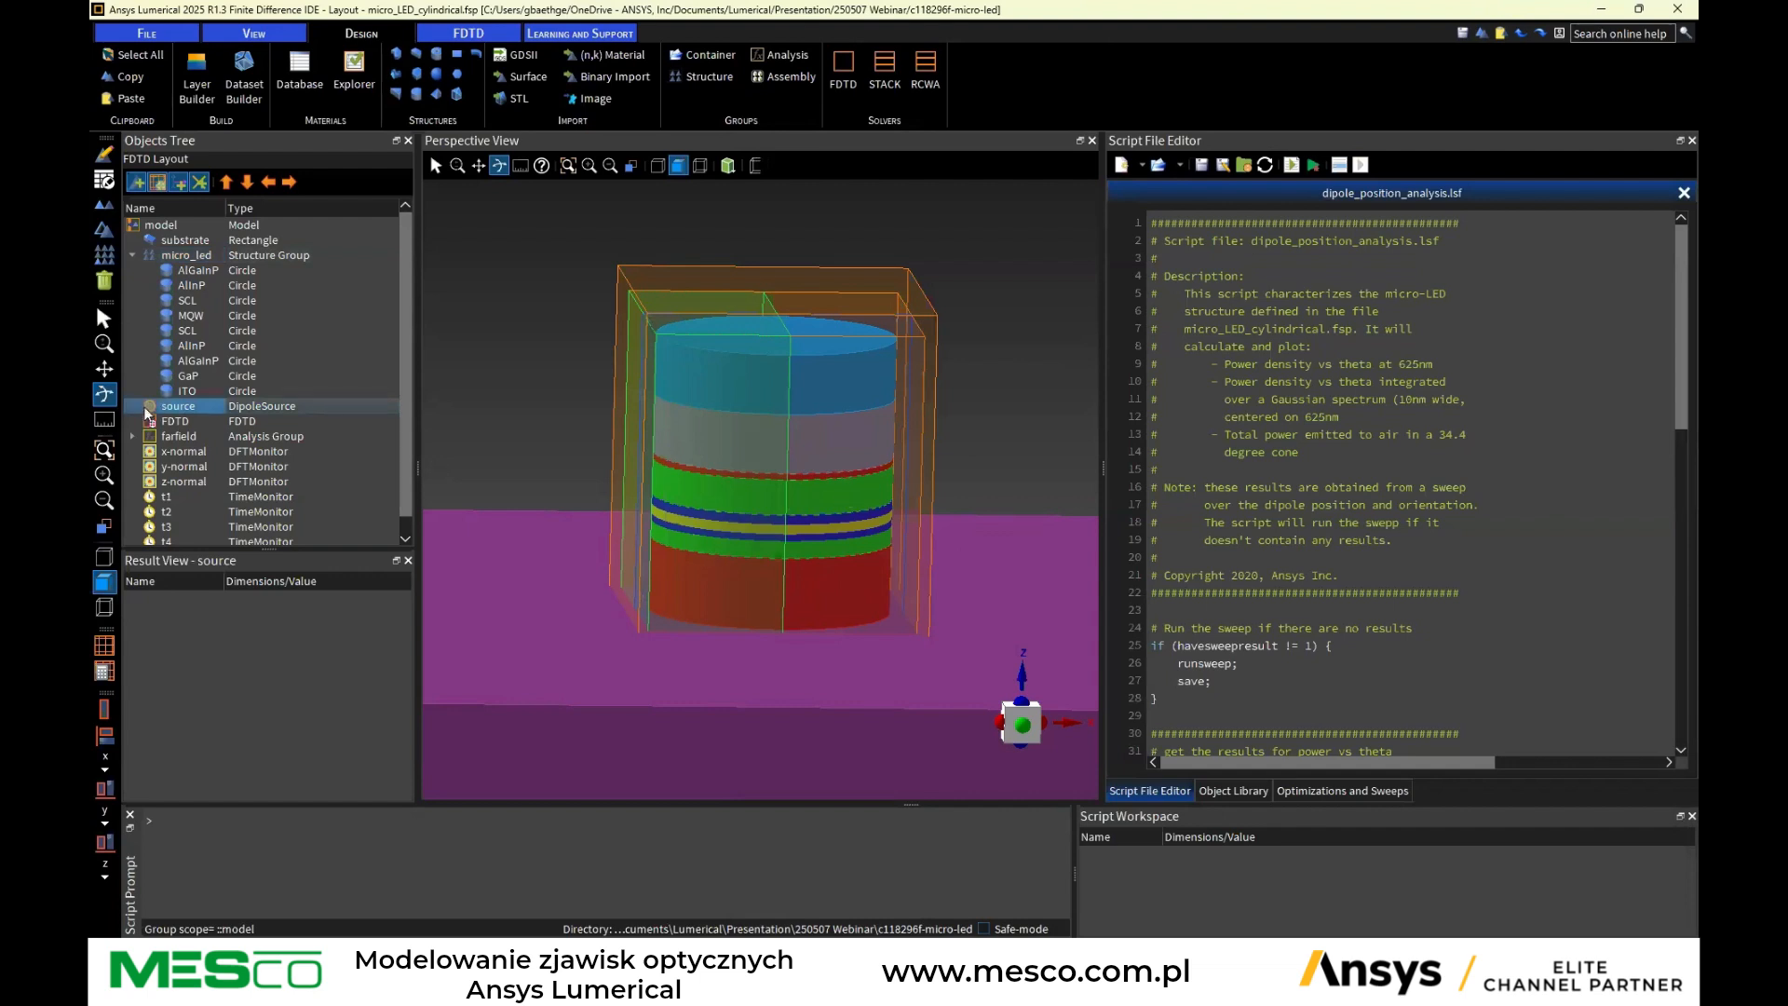
pyautogui.click(176, 424)
pyautogui.moveTo(767, 487)
pyautogui.mouseDown()
pyautogui.moveTo(851, 453)
pyautogui.moveTo(741, 474)
pyautogui.mouseUp()
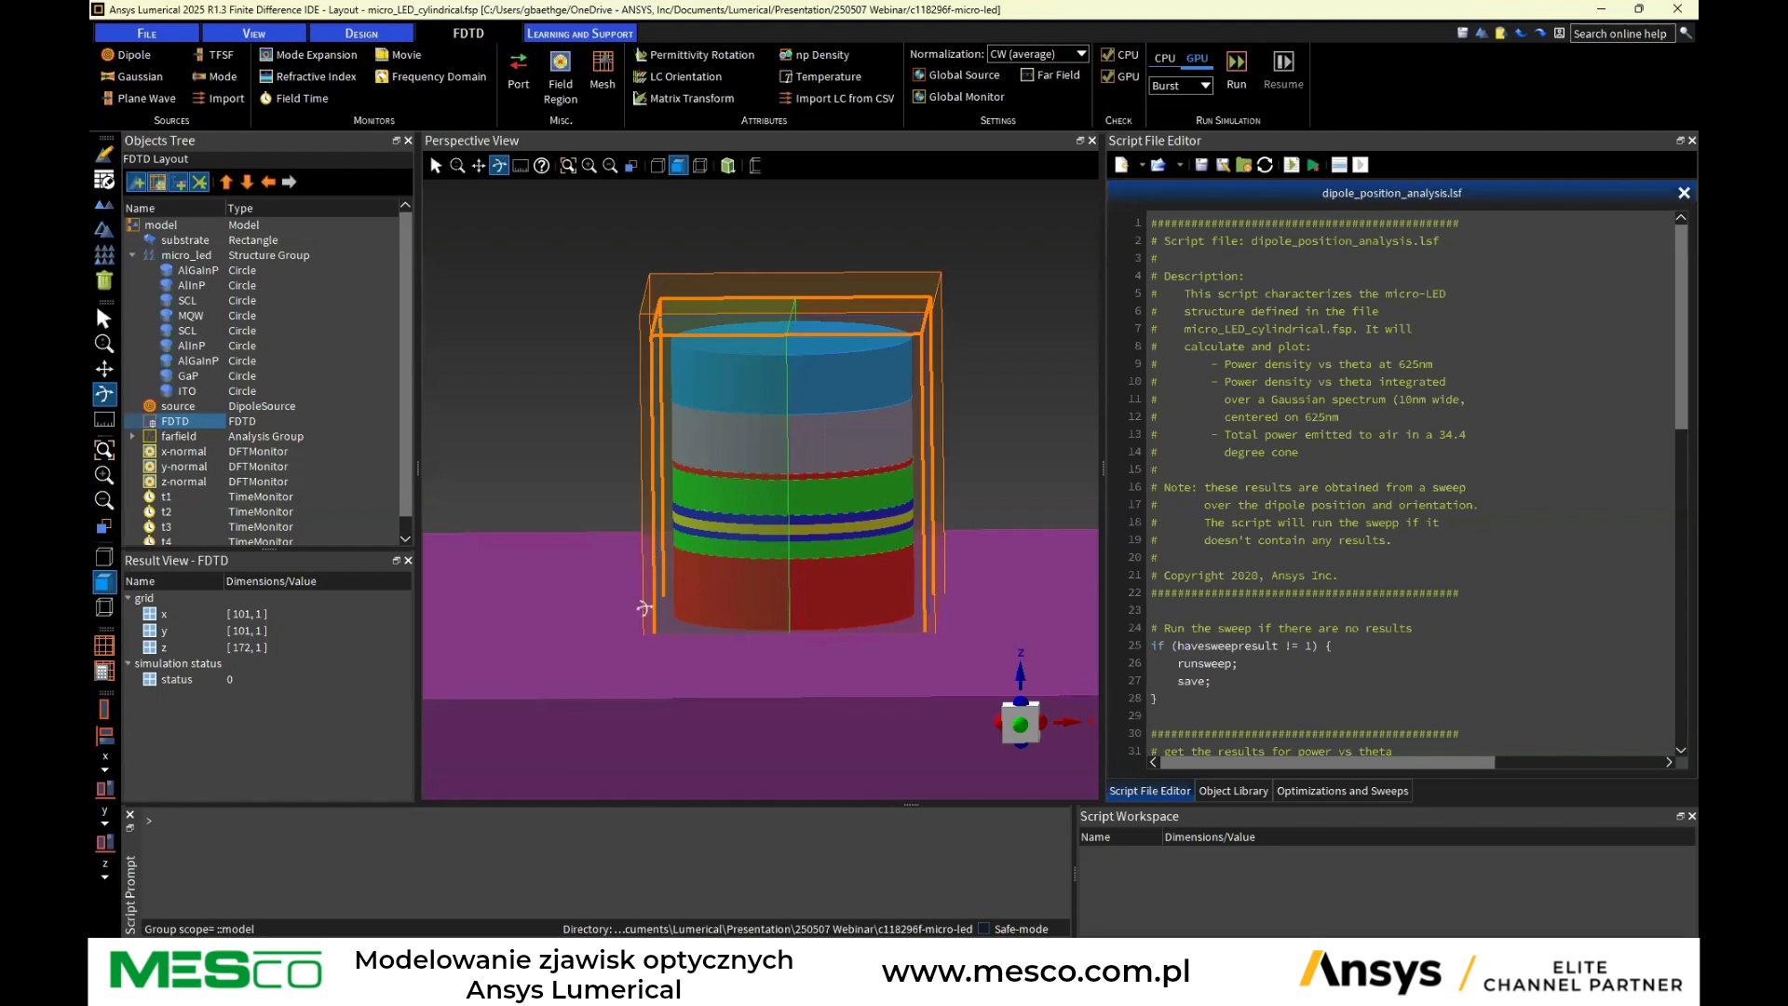
pyautogui.moveTo(694, 484)
pyautogui.mouseDown()
pyautogui.moveTo(712, 458)
pyautogui.moveTo(713, 489)
pyautogui.moveTo(716, 467)
pyautogui.mouseUp()
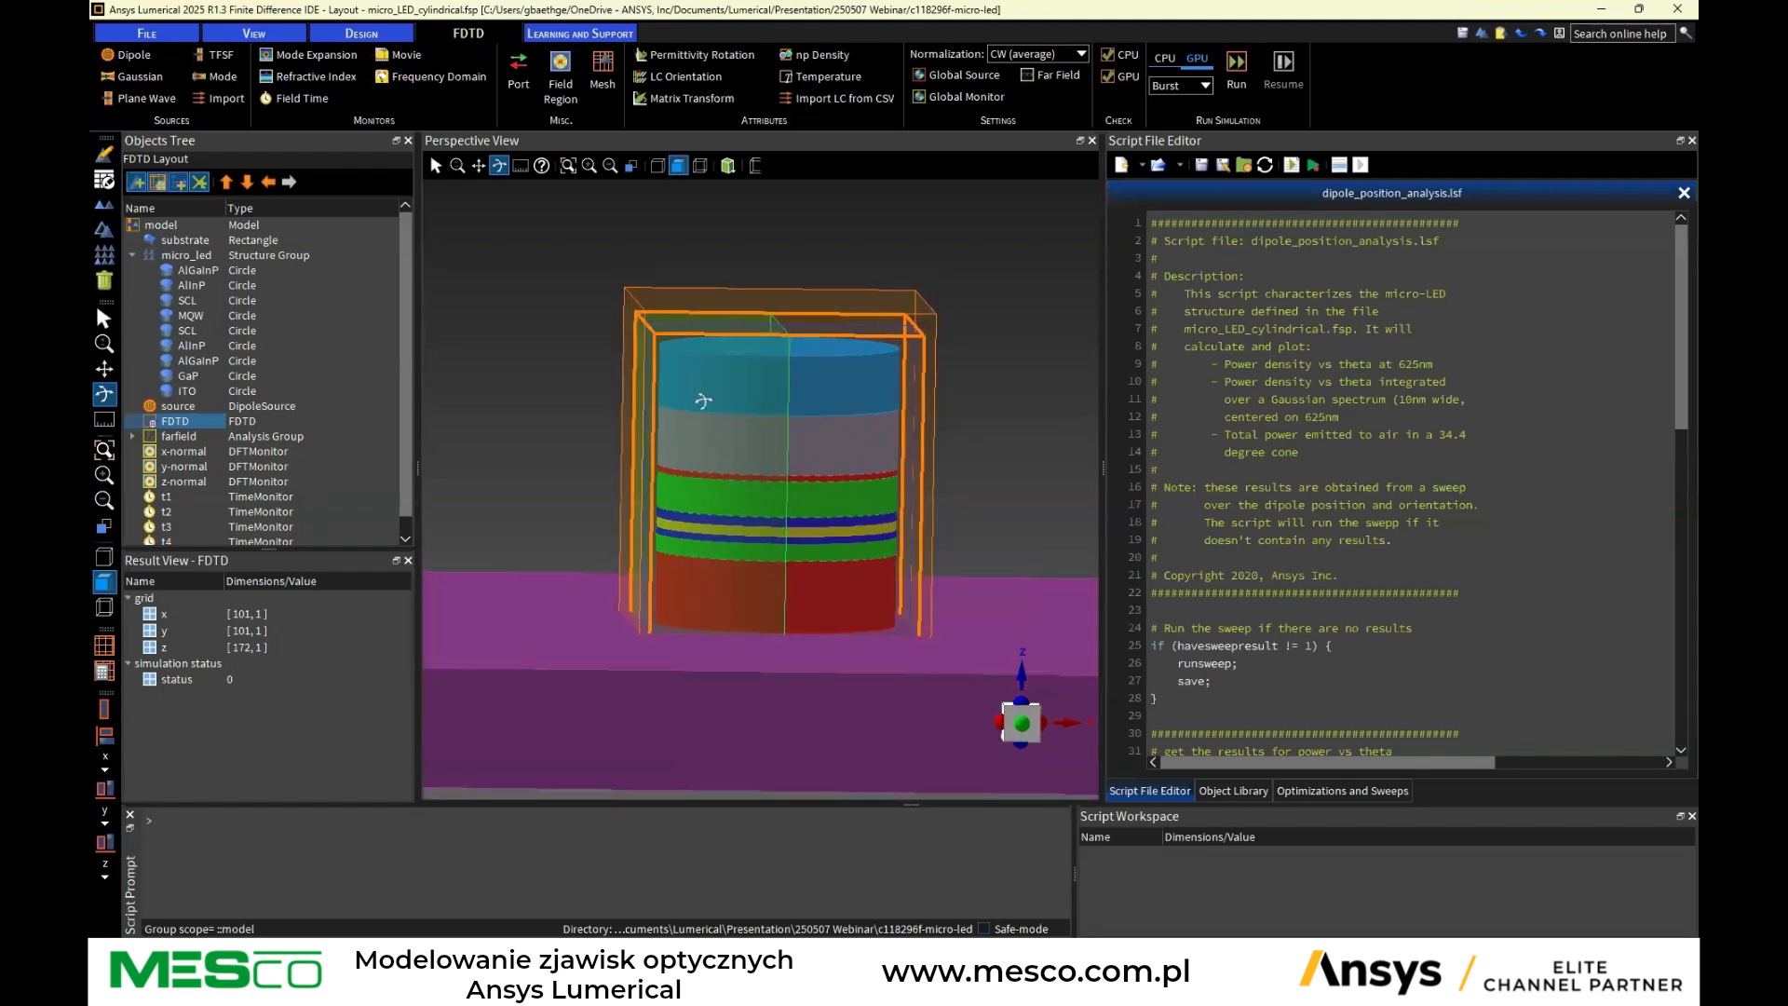
# Orbit and reorient the perspective view to examine the simulation region around the micro-LED from several directions
pyautogui.moveTo(824, 368); pyautogui.dragTo(825, 465)
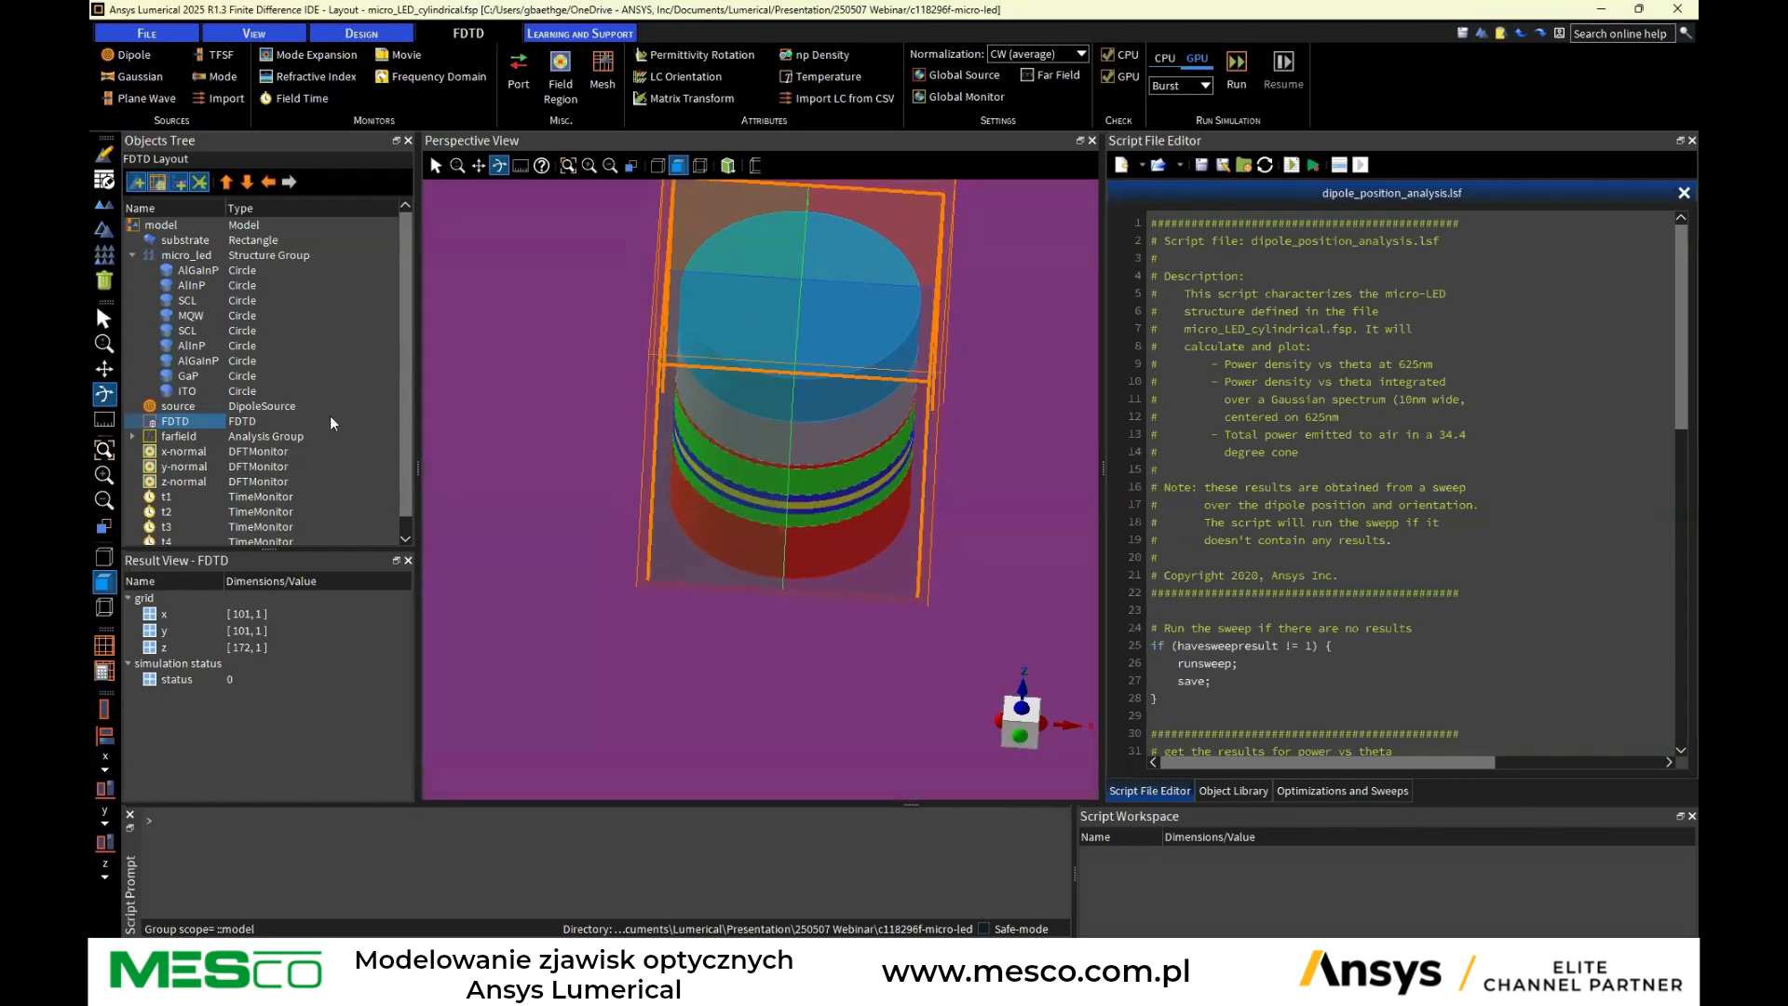
pyautogui.press('x')
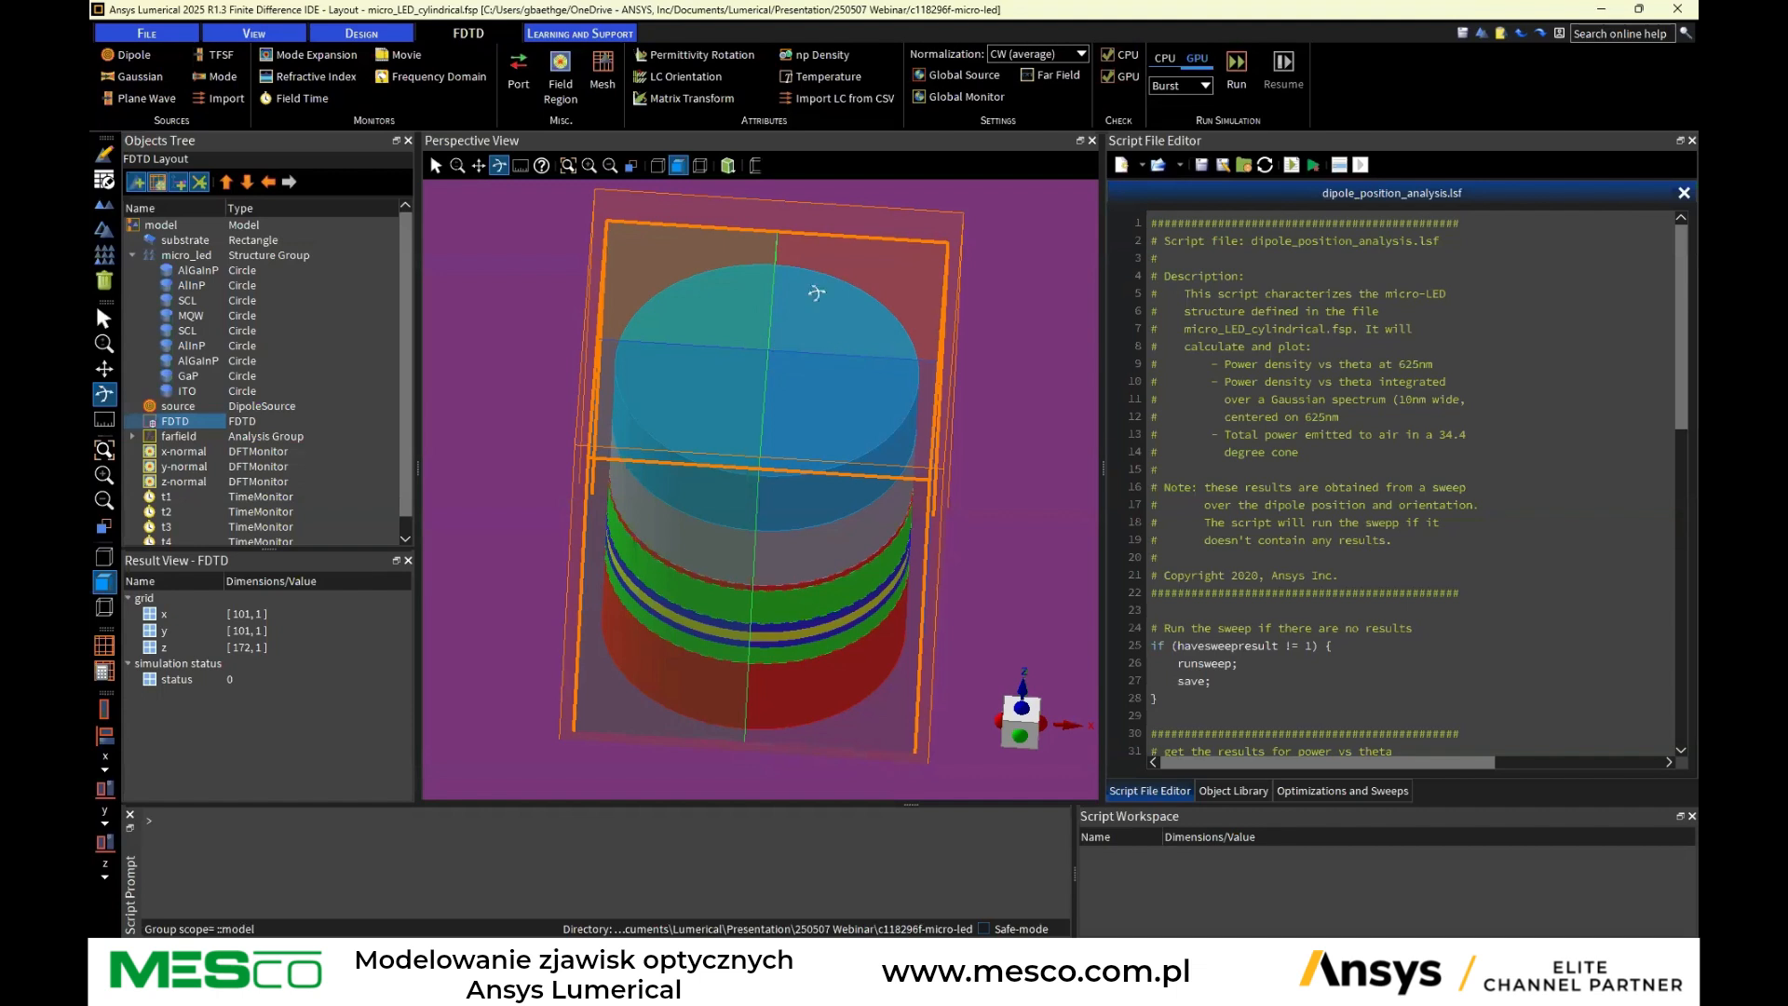
pyautogui.click(1022, 710)
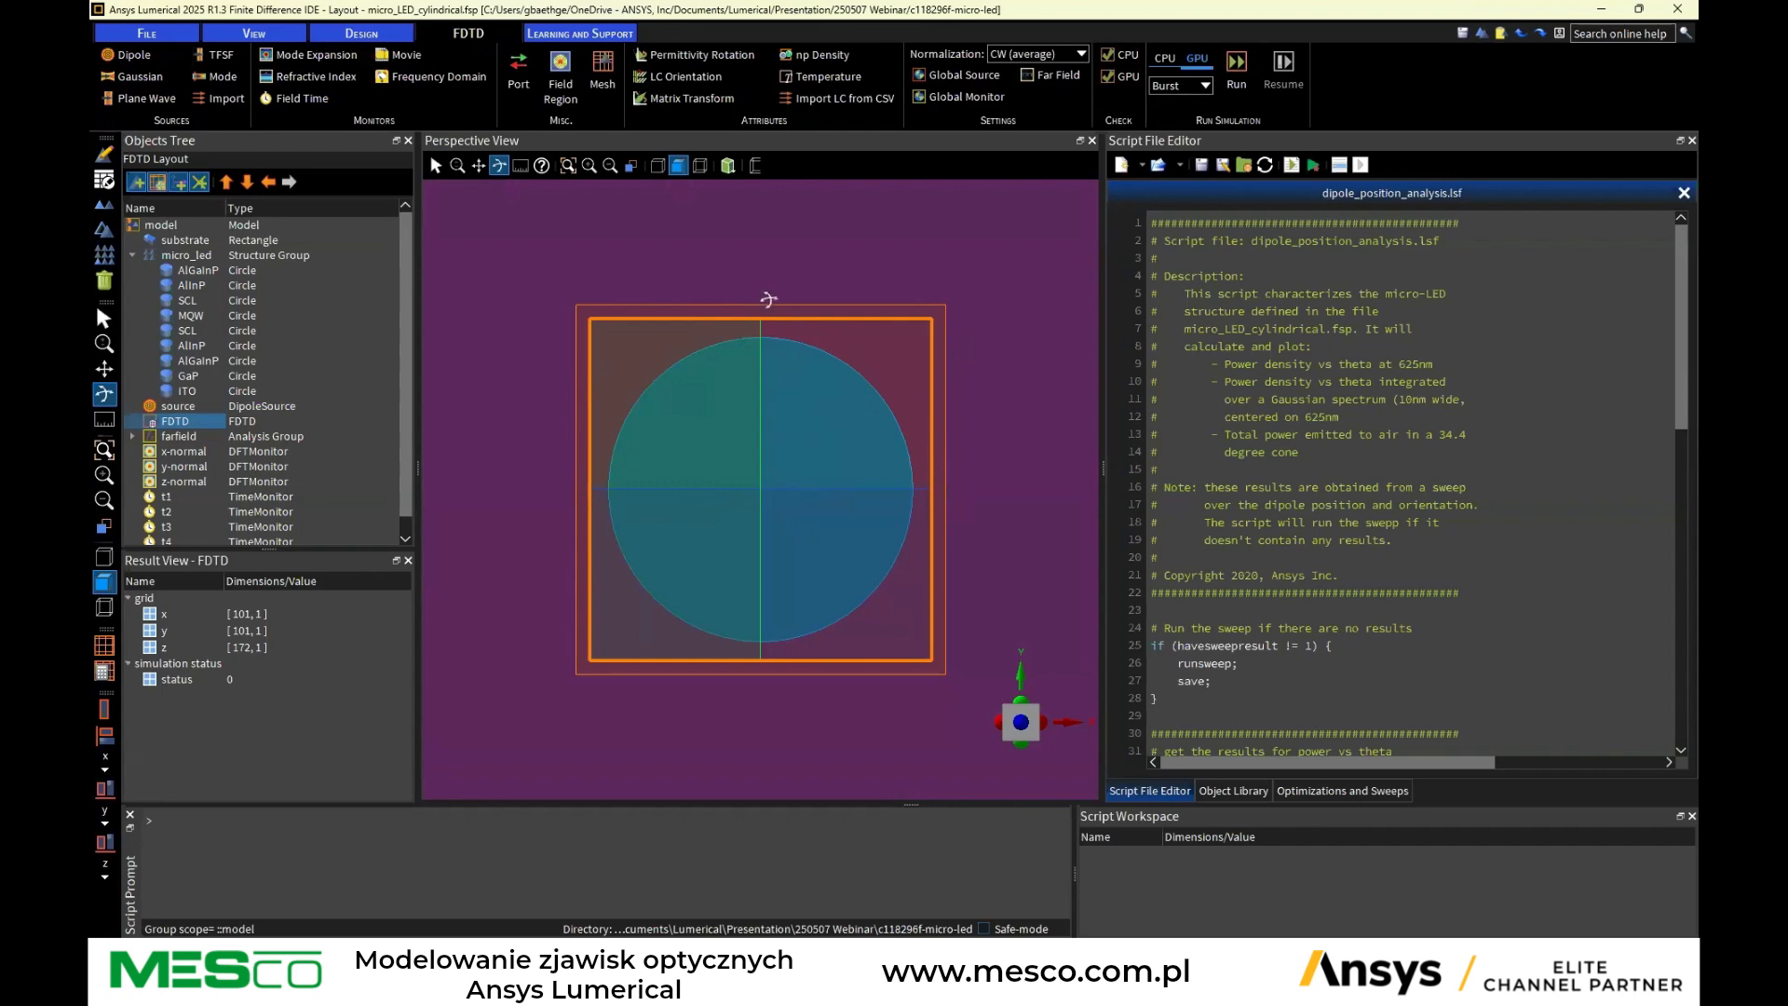
pyautogui.moveTo(786, 590); pyautogui.dragTo(787, 421)
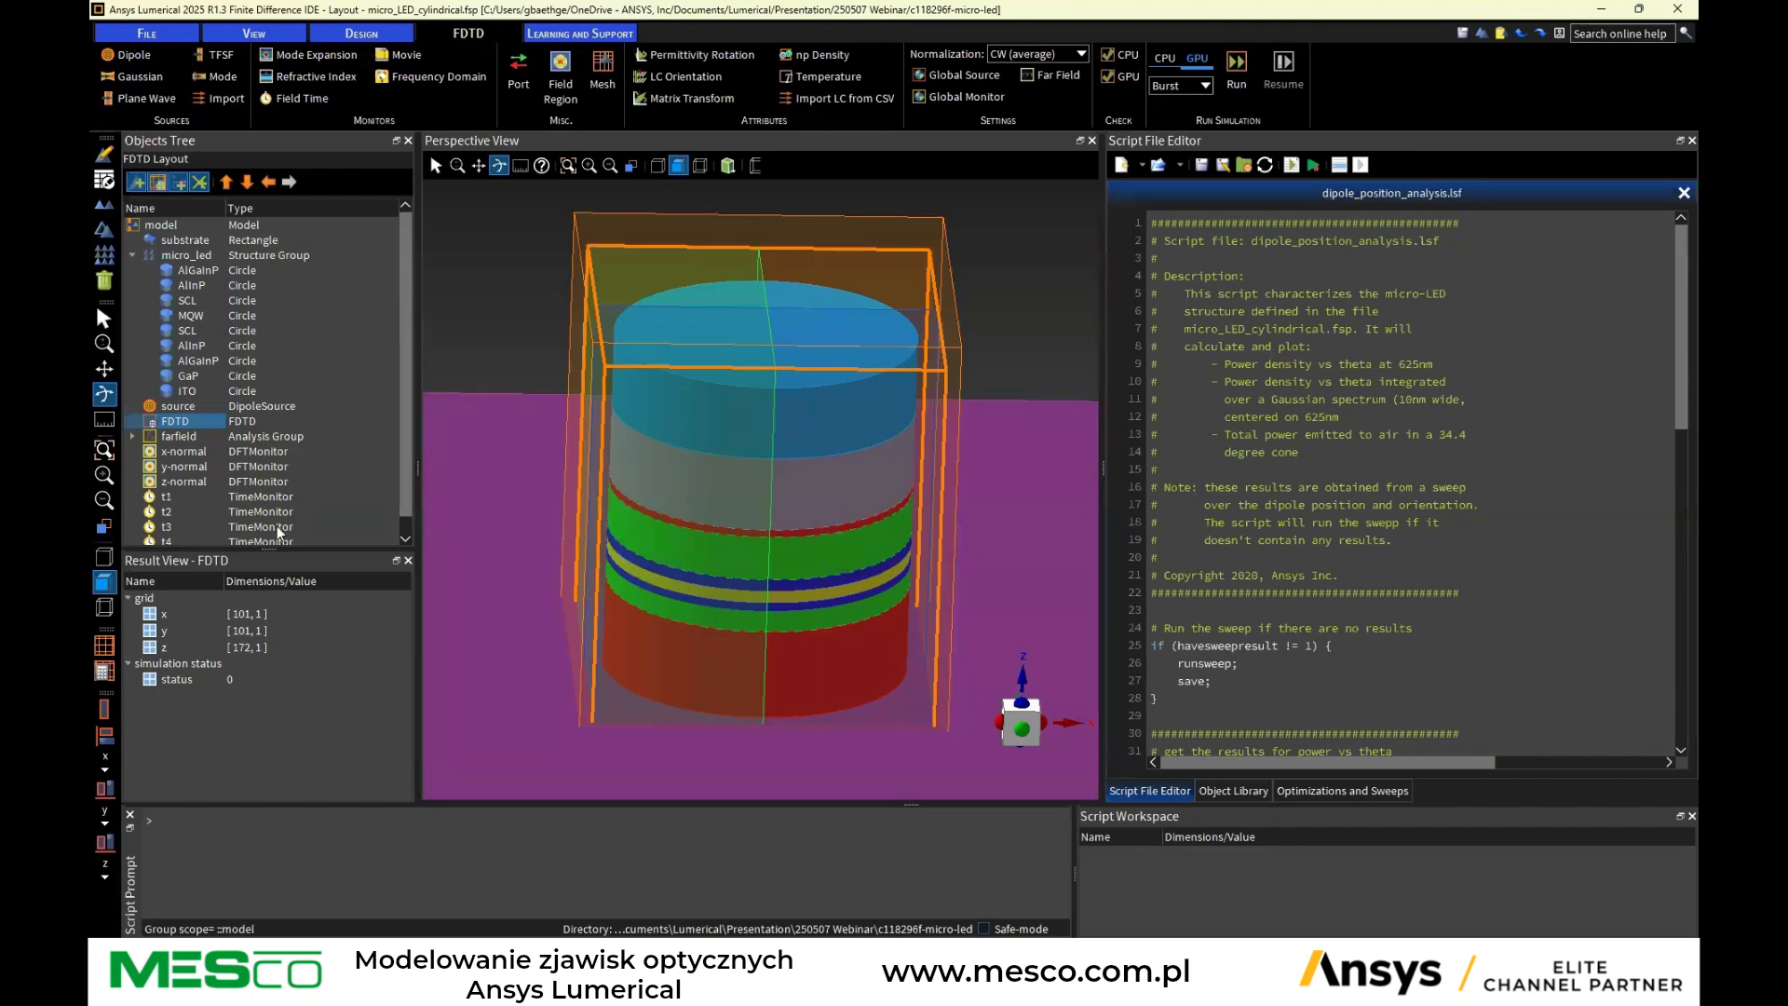
# Open the FDTD simulation region's properties and review its general settings: dimension, simulation time, temperature and background material
pyautogui.scroll(-1, 202, 431)
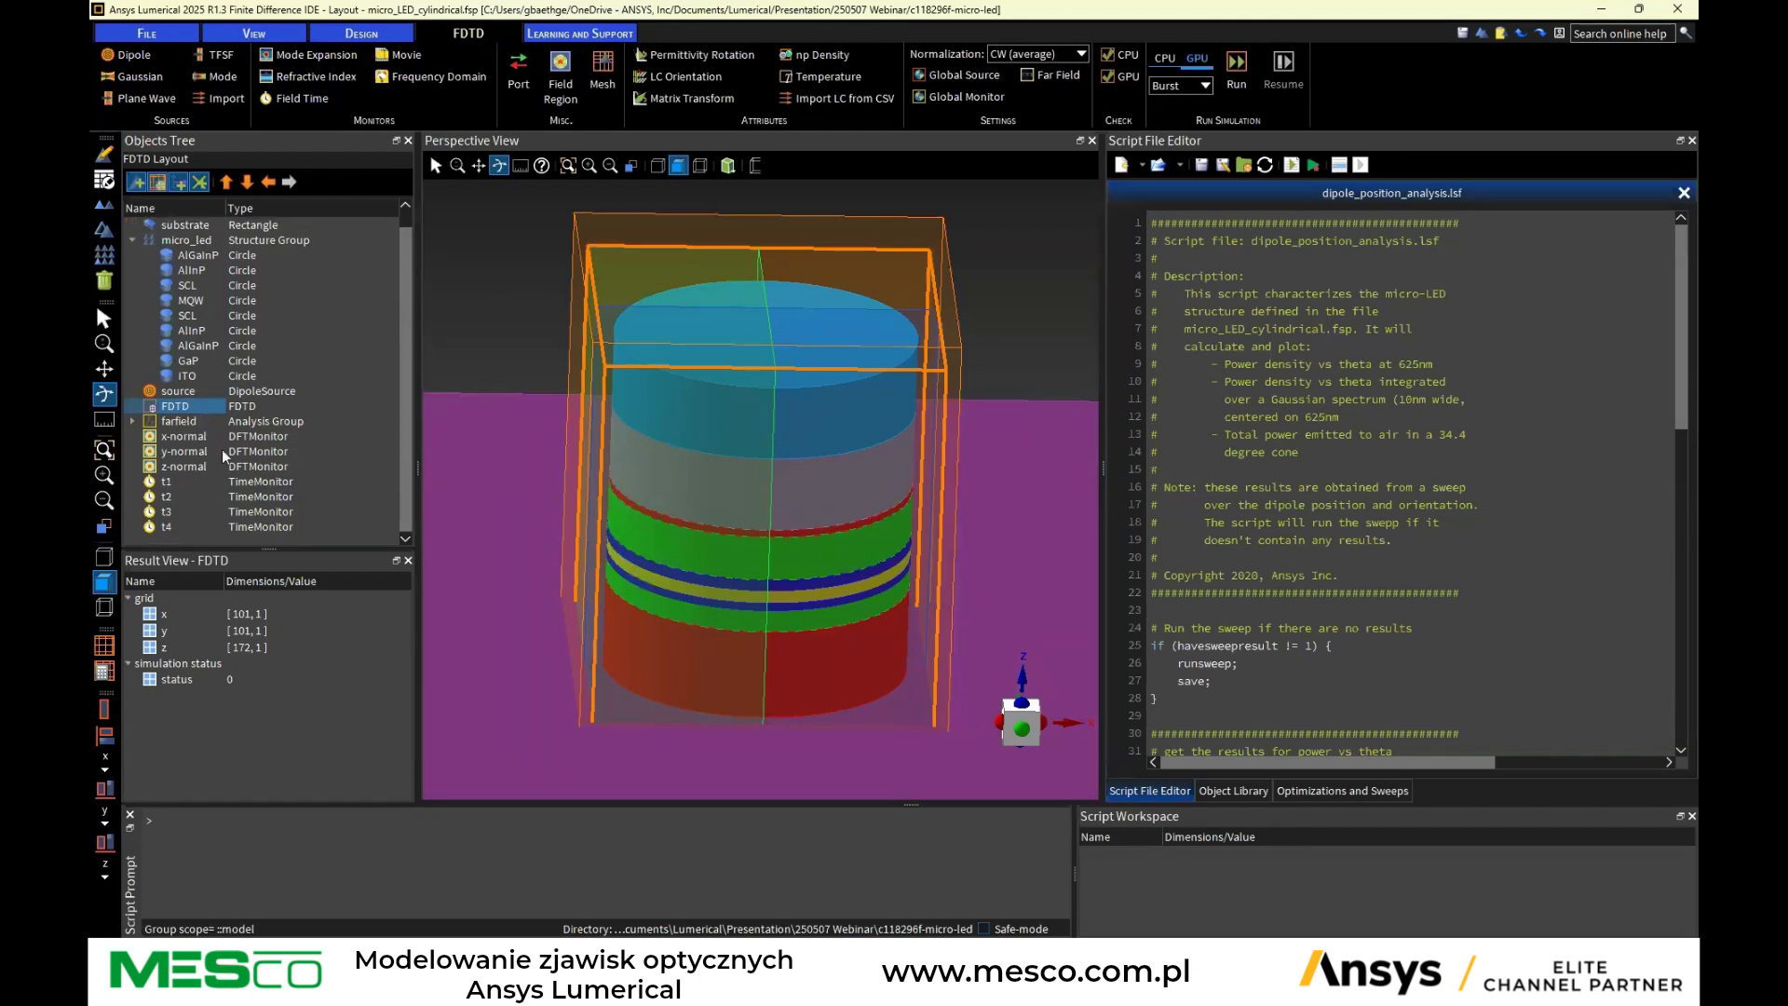
pyautogui.rightClick(171, 404)
pyautogui.click(189, 415)
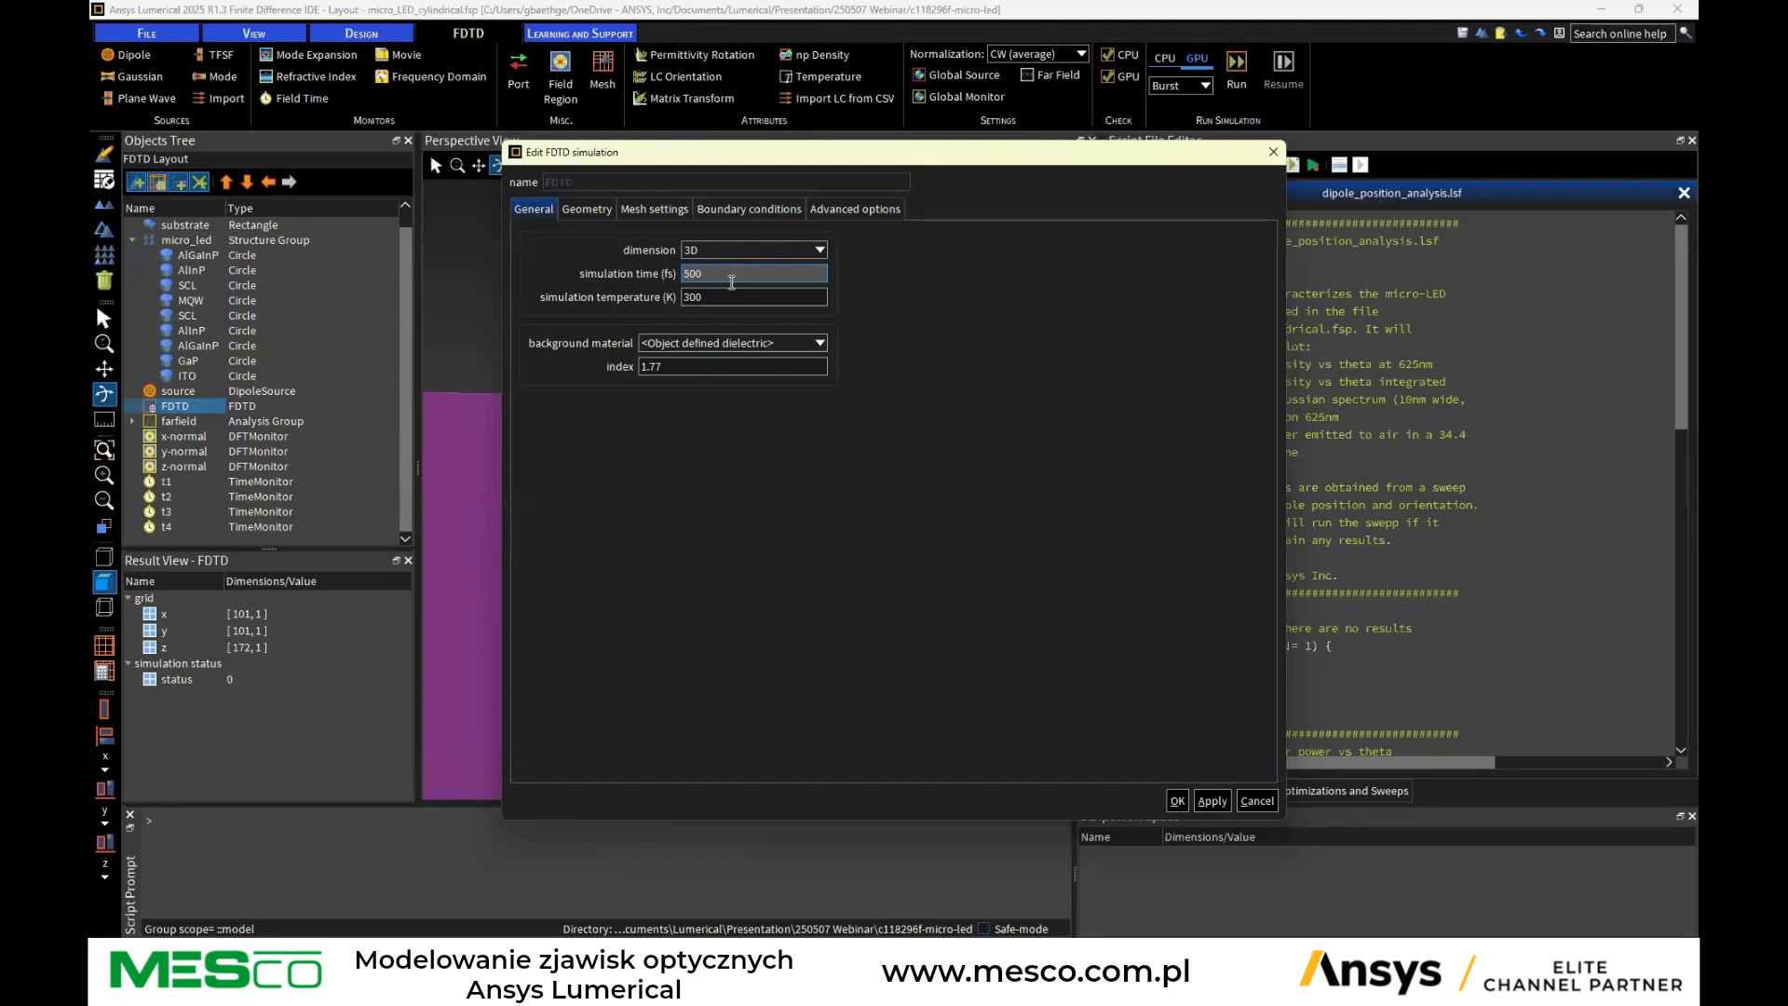
pyautogui.moveTo(731, 271); pyautogui.dragTo(674, 277)
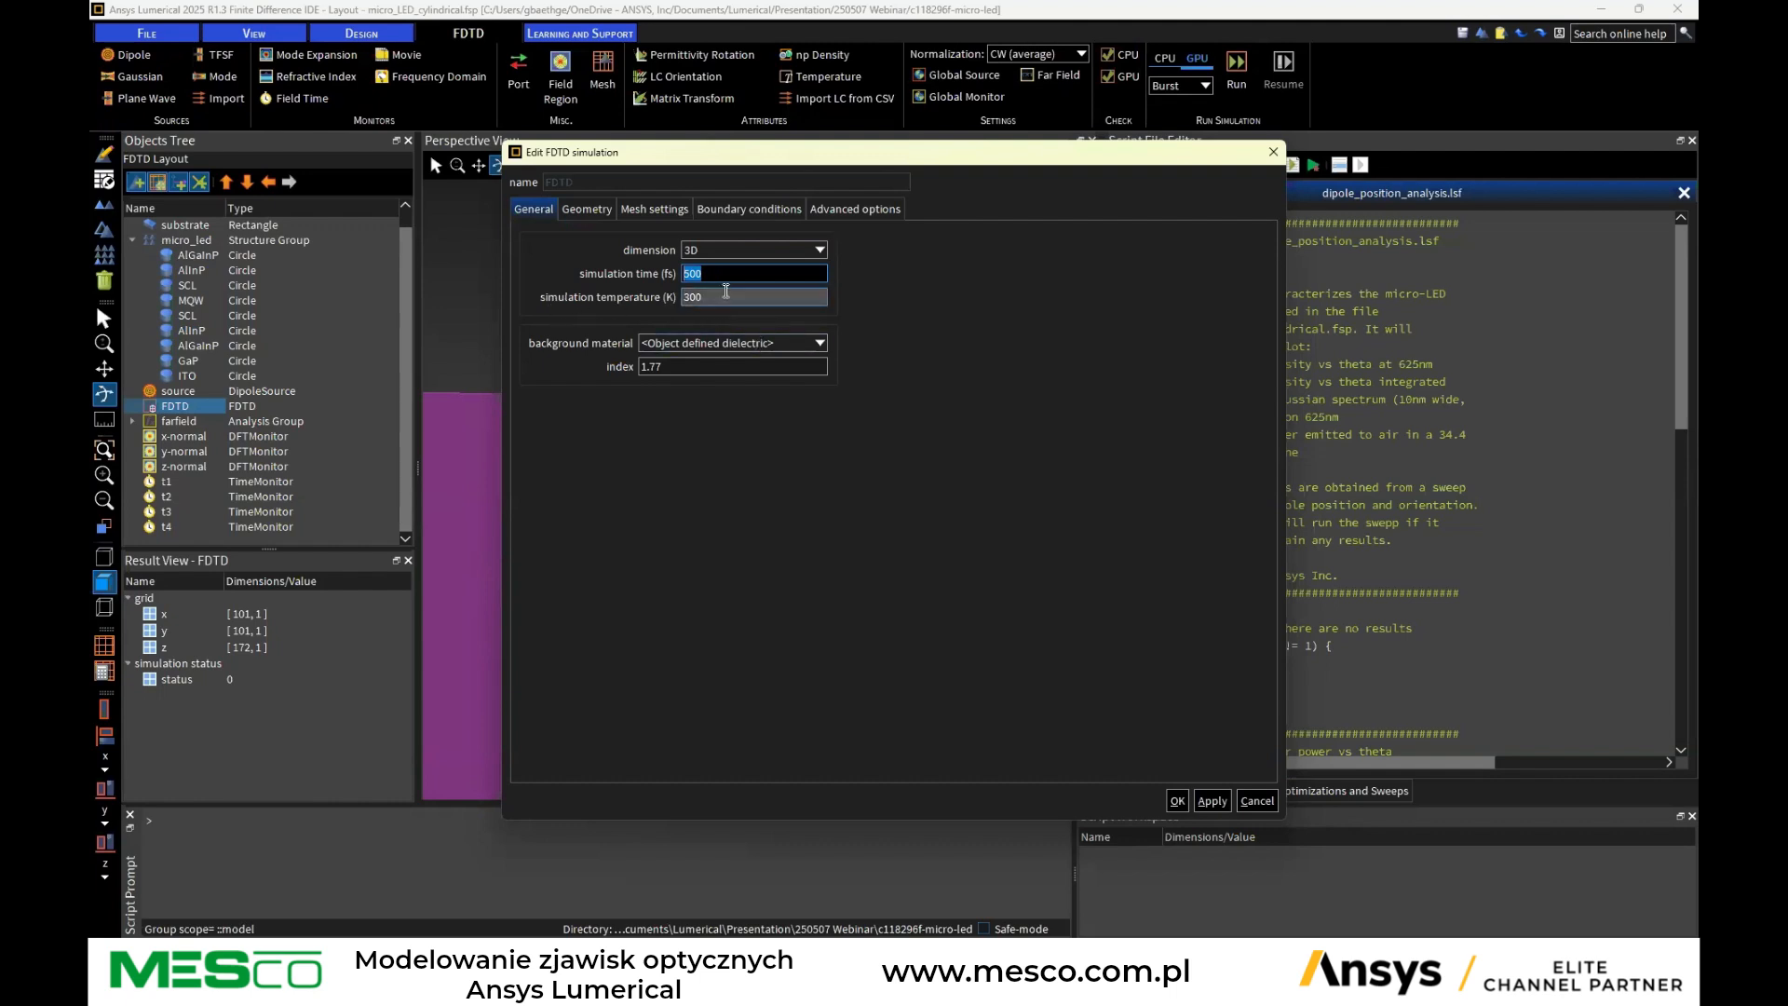
pyautogui.press('Tab')
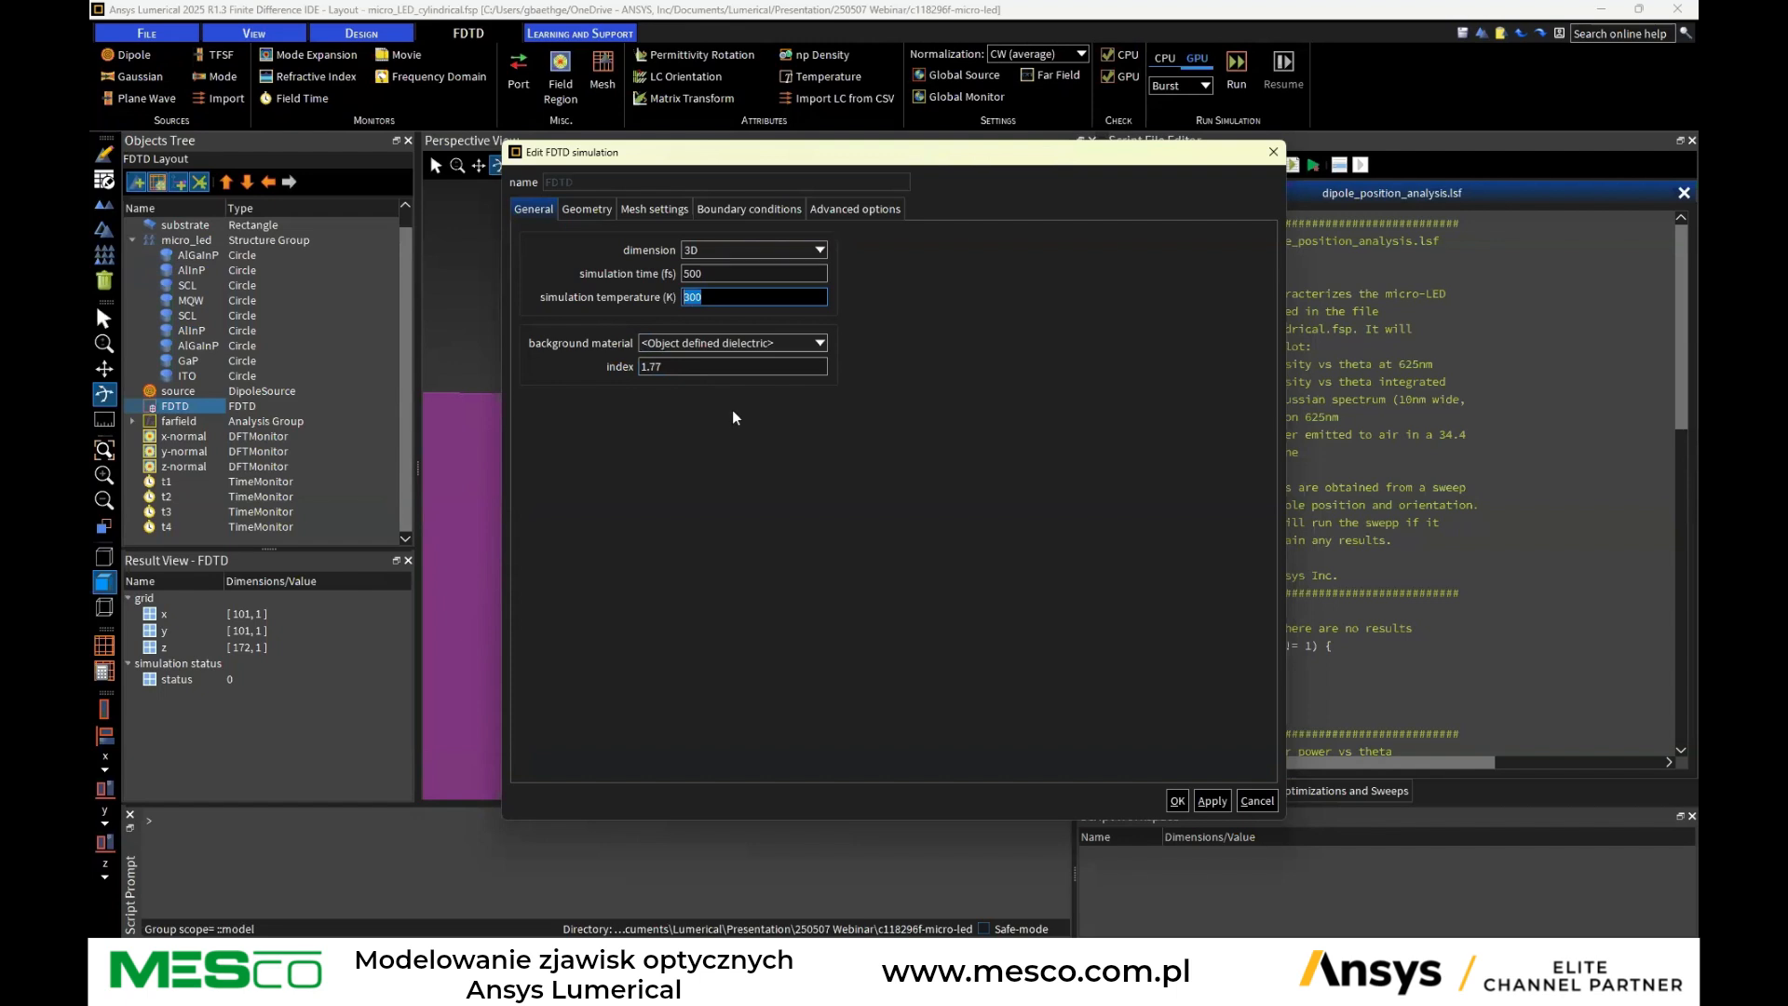
pyautogui.moveTo(875, 151); pyautogui.dragTo(1292, 315)
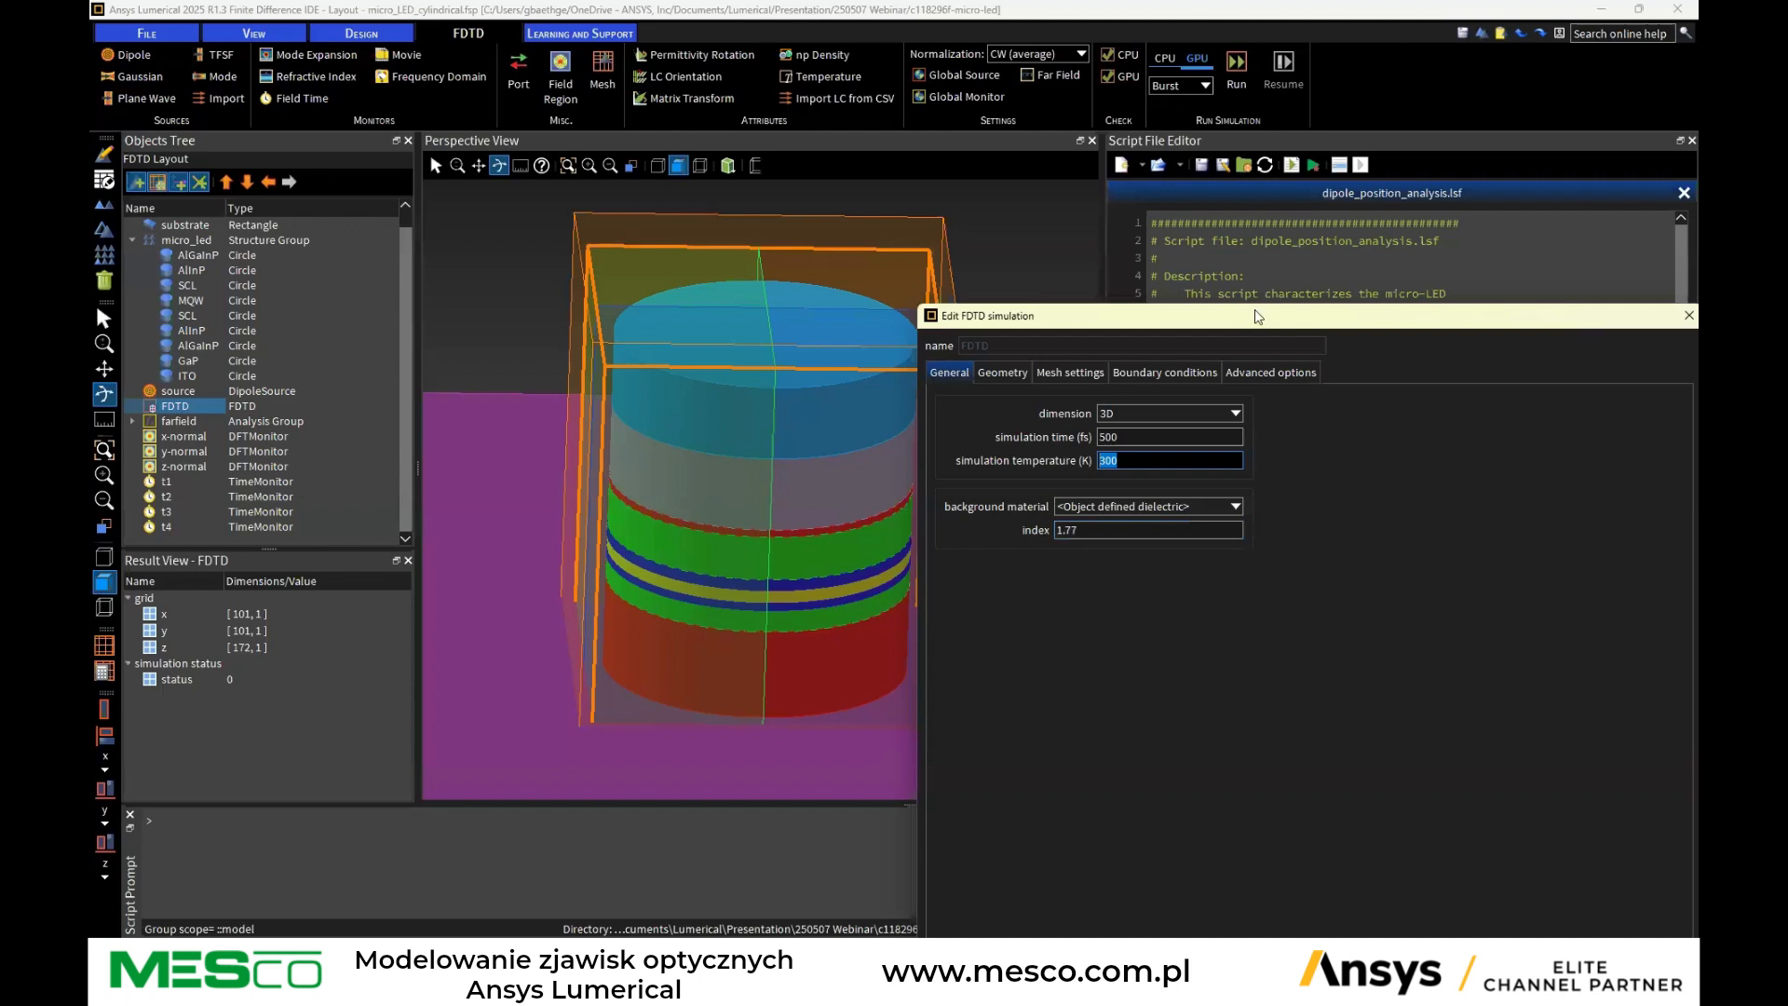
pyautogui.moveTo(1254, 316); pyautogui.dragTo(1043, 197)
pyautogui.click(925, 382)
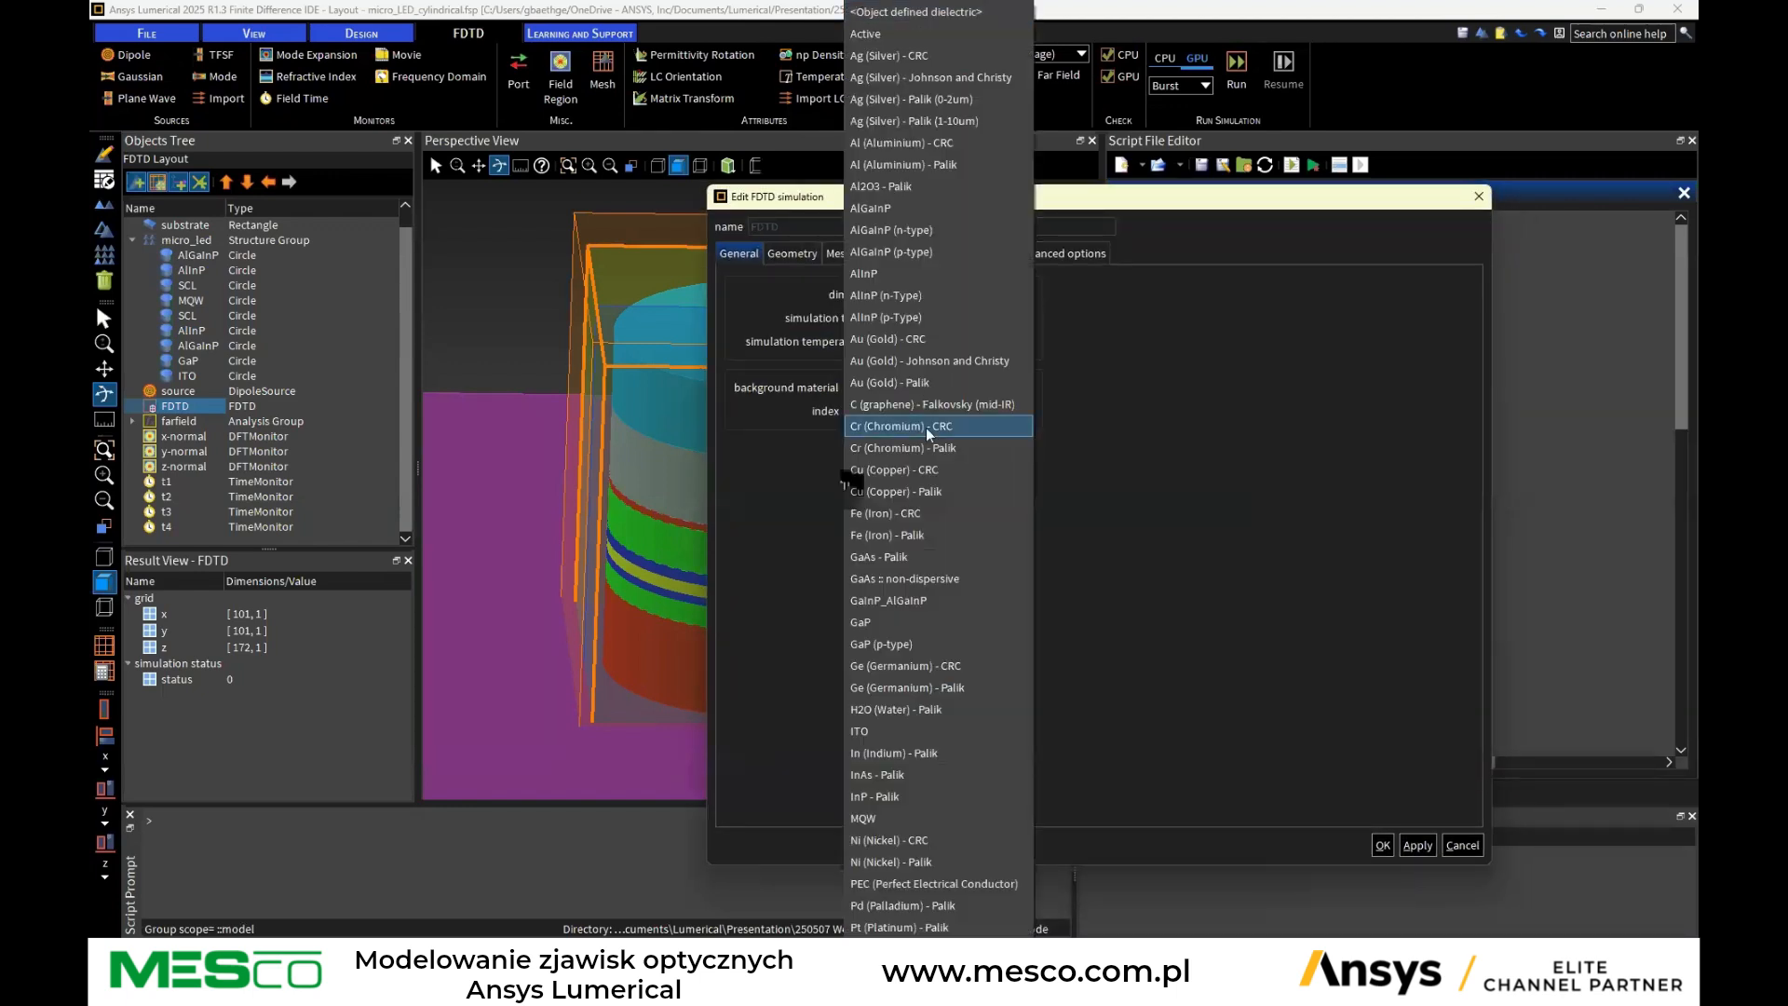
pyautogui.click(1270, 492)
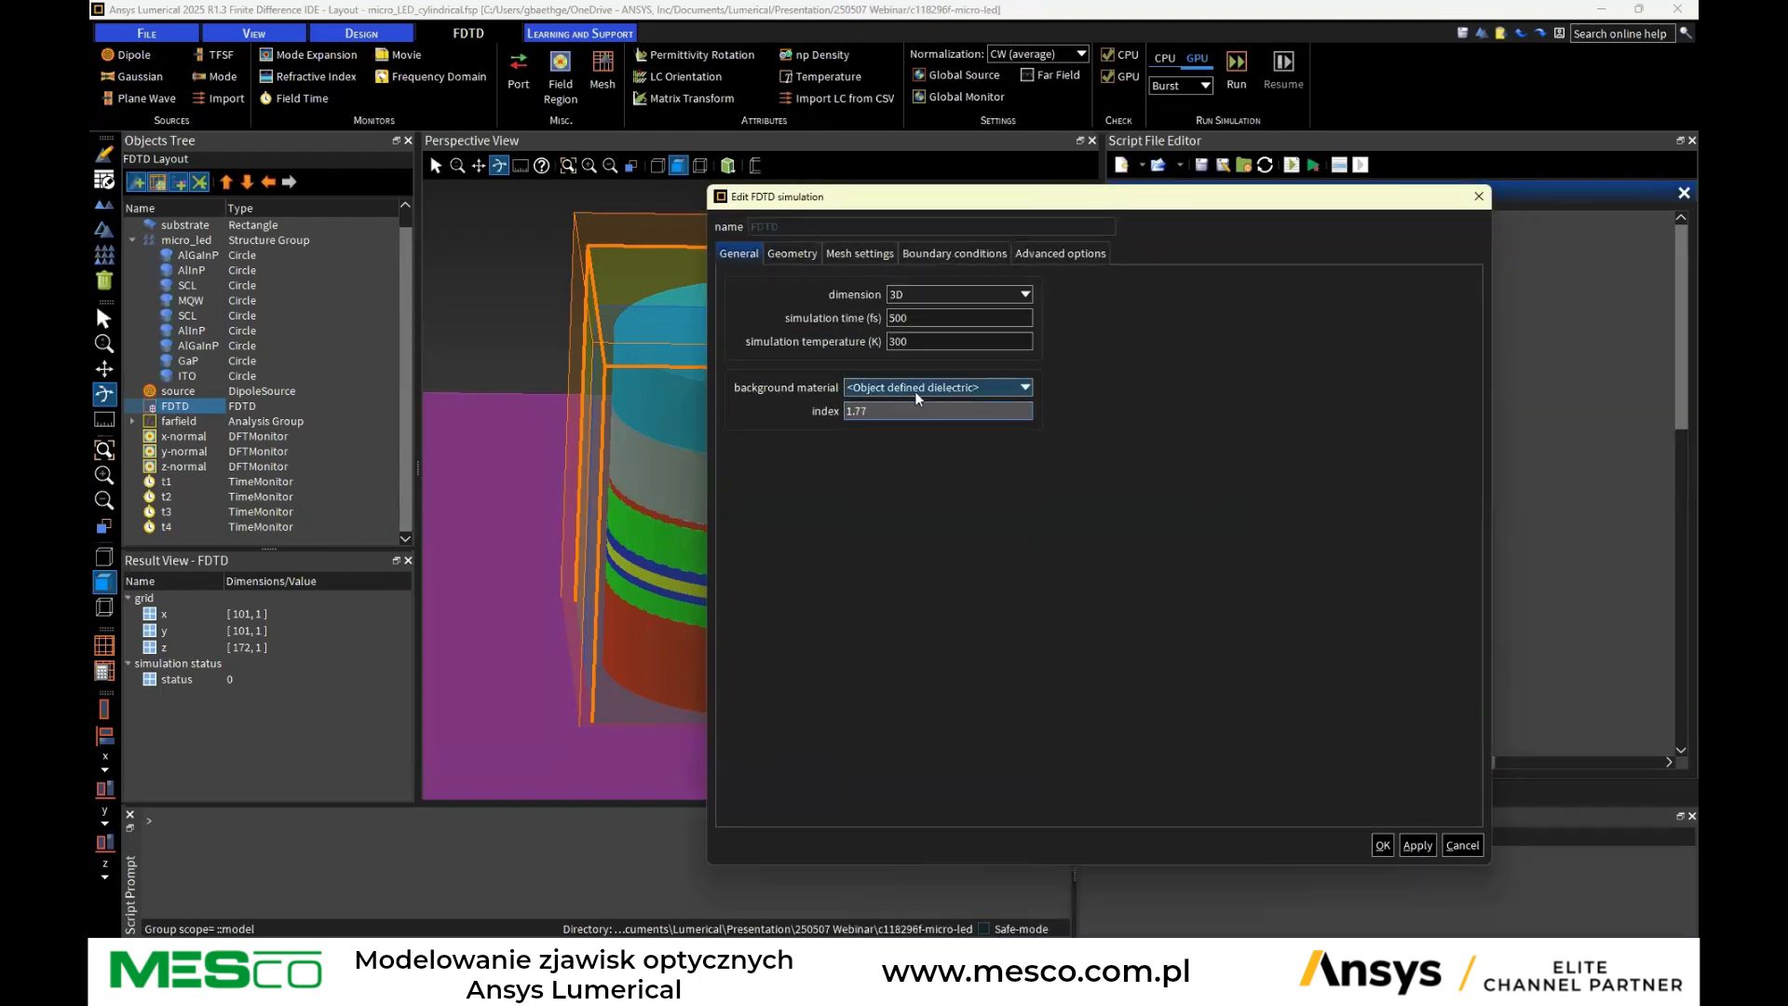
# Review the FDTD region's geometry spans and its mesh settings
pyautogui.click(793, 254)
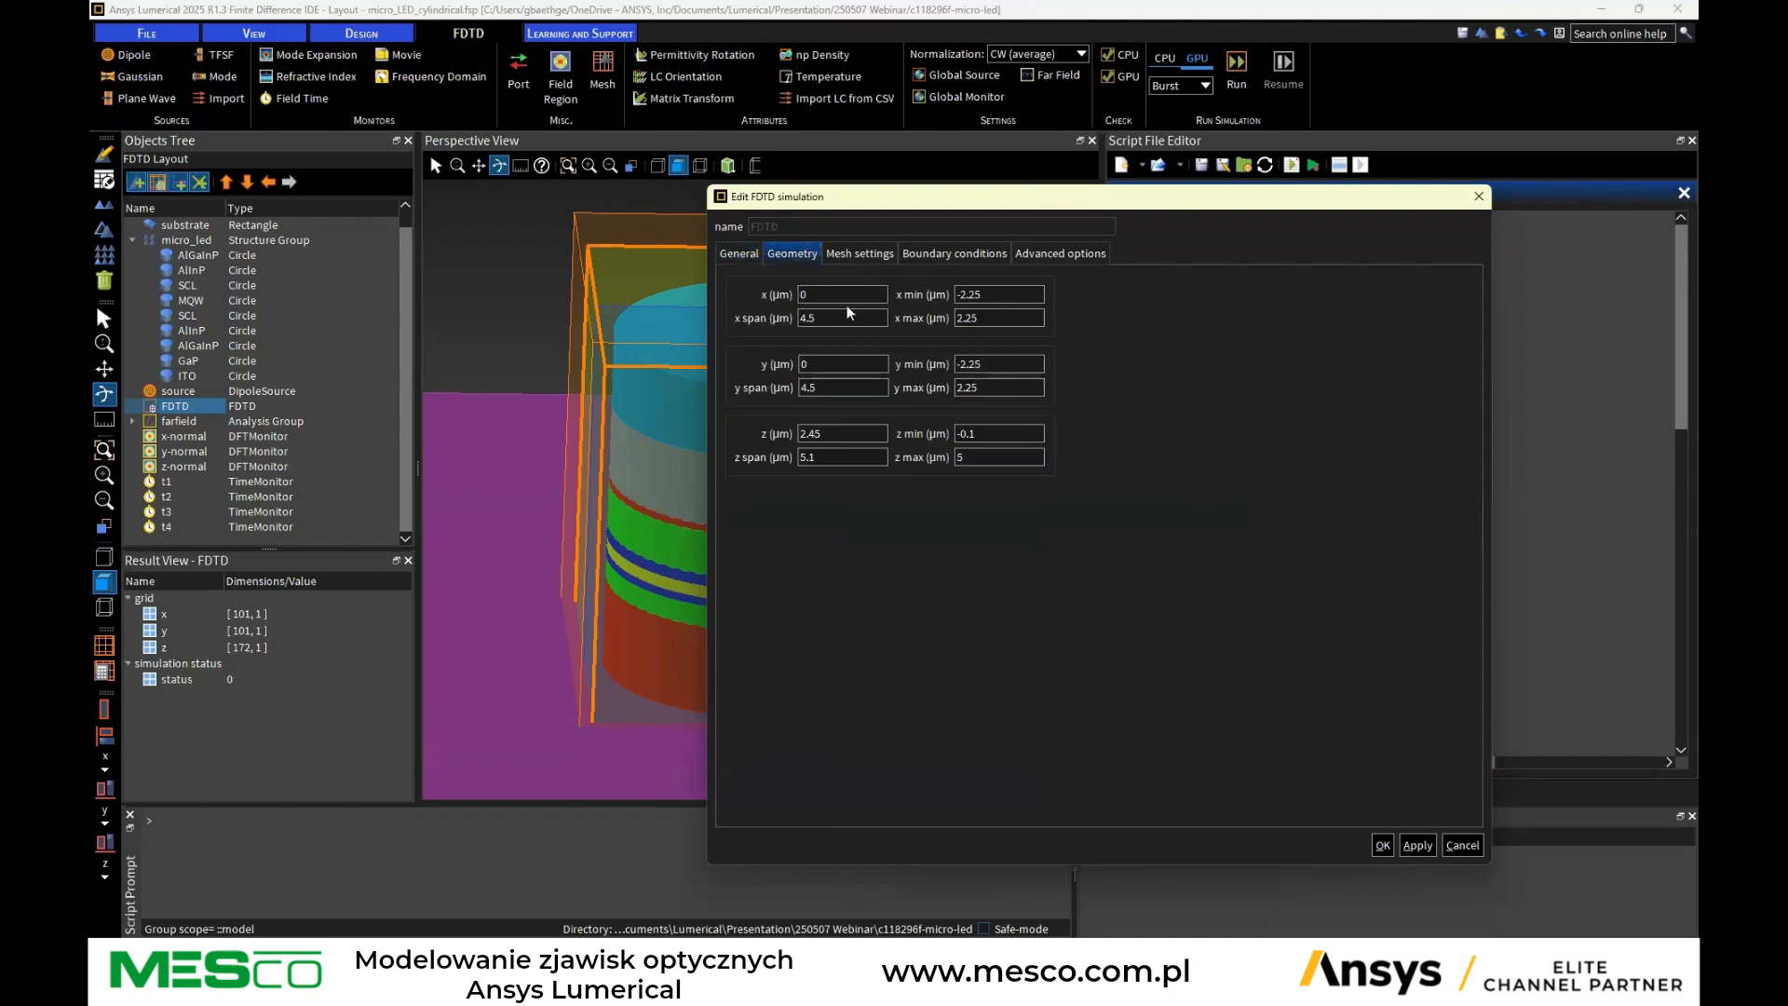
pyautogui.click(842, 254)
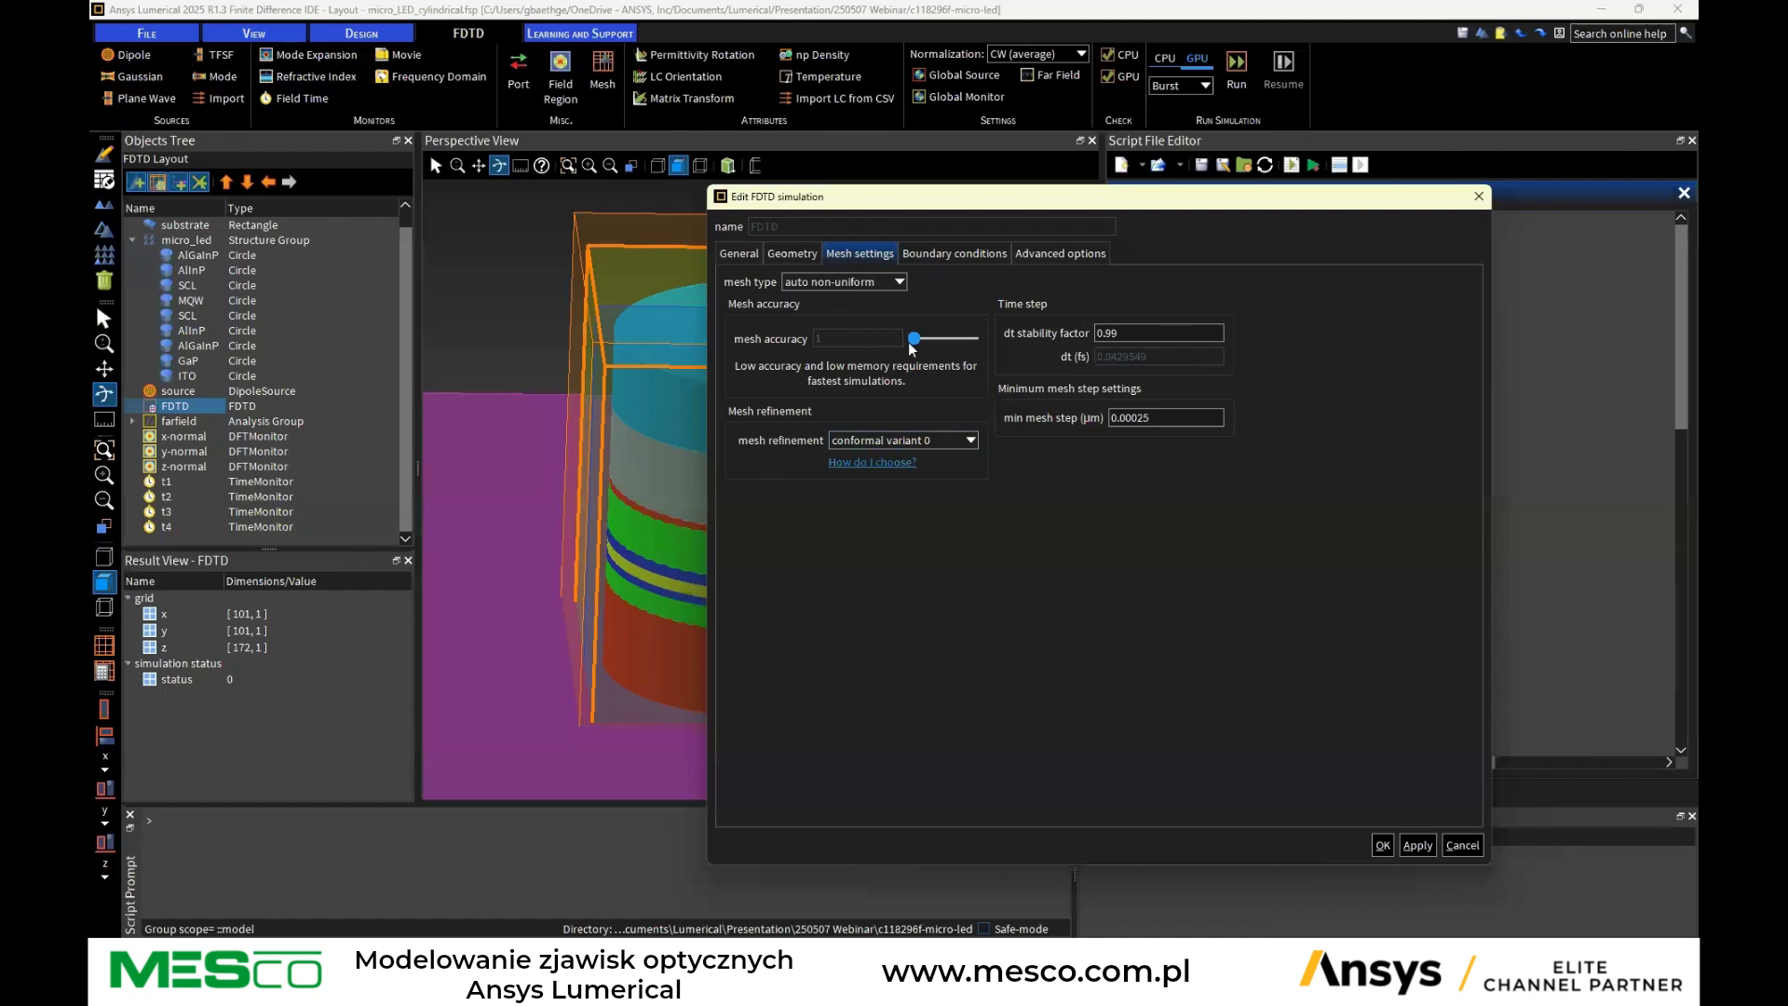
pyautogui.moveTo(997, 210); pyautogui.dragTo(1121, 227)
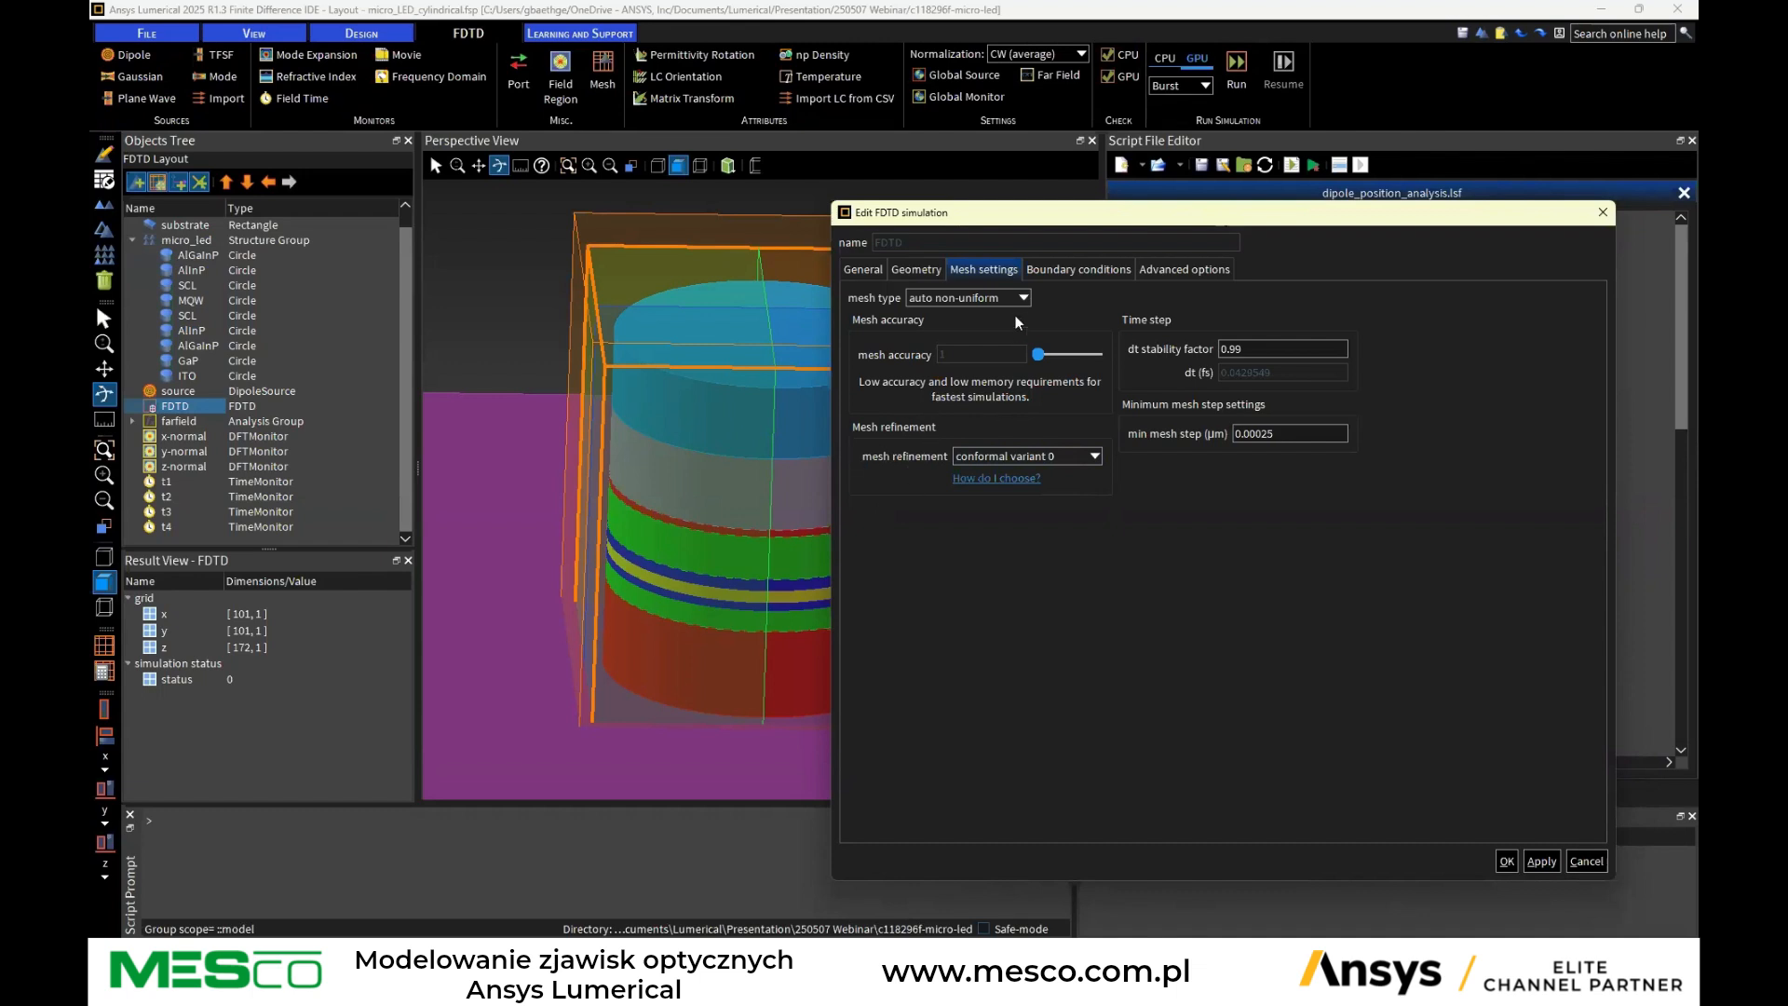
# Review the FDTD region's boundary conditions and advanced options, then close the dialog without changes
pyautogui.click(1089, 271)
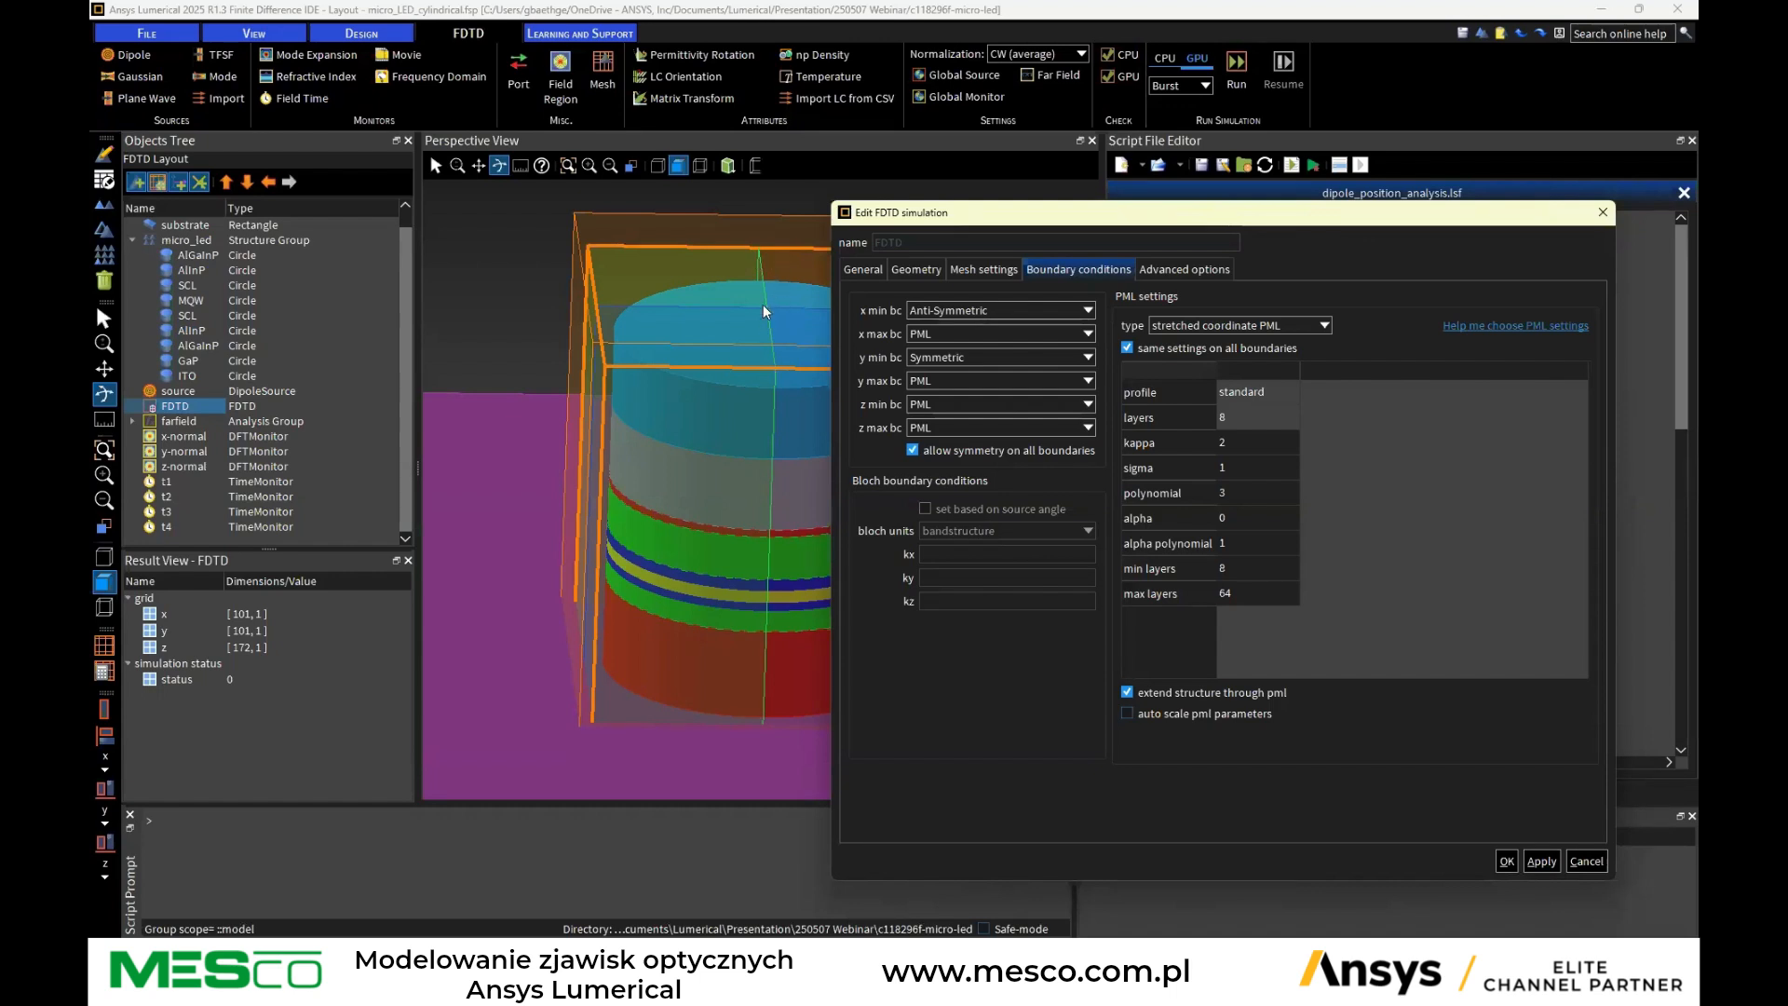
pyautogui.moveTo(1001, 215); pyautogui.dragTo(1112, 218)
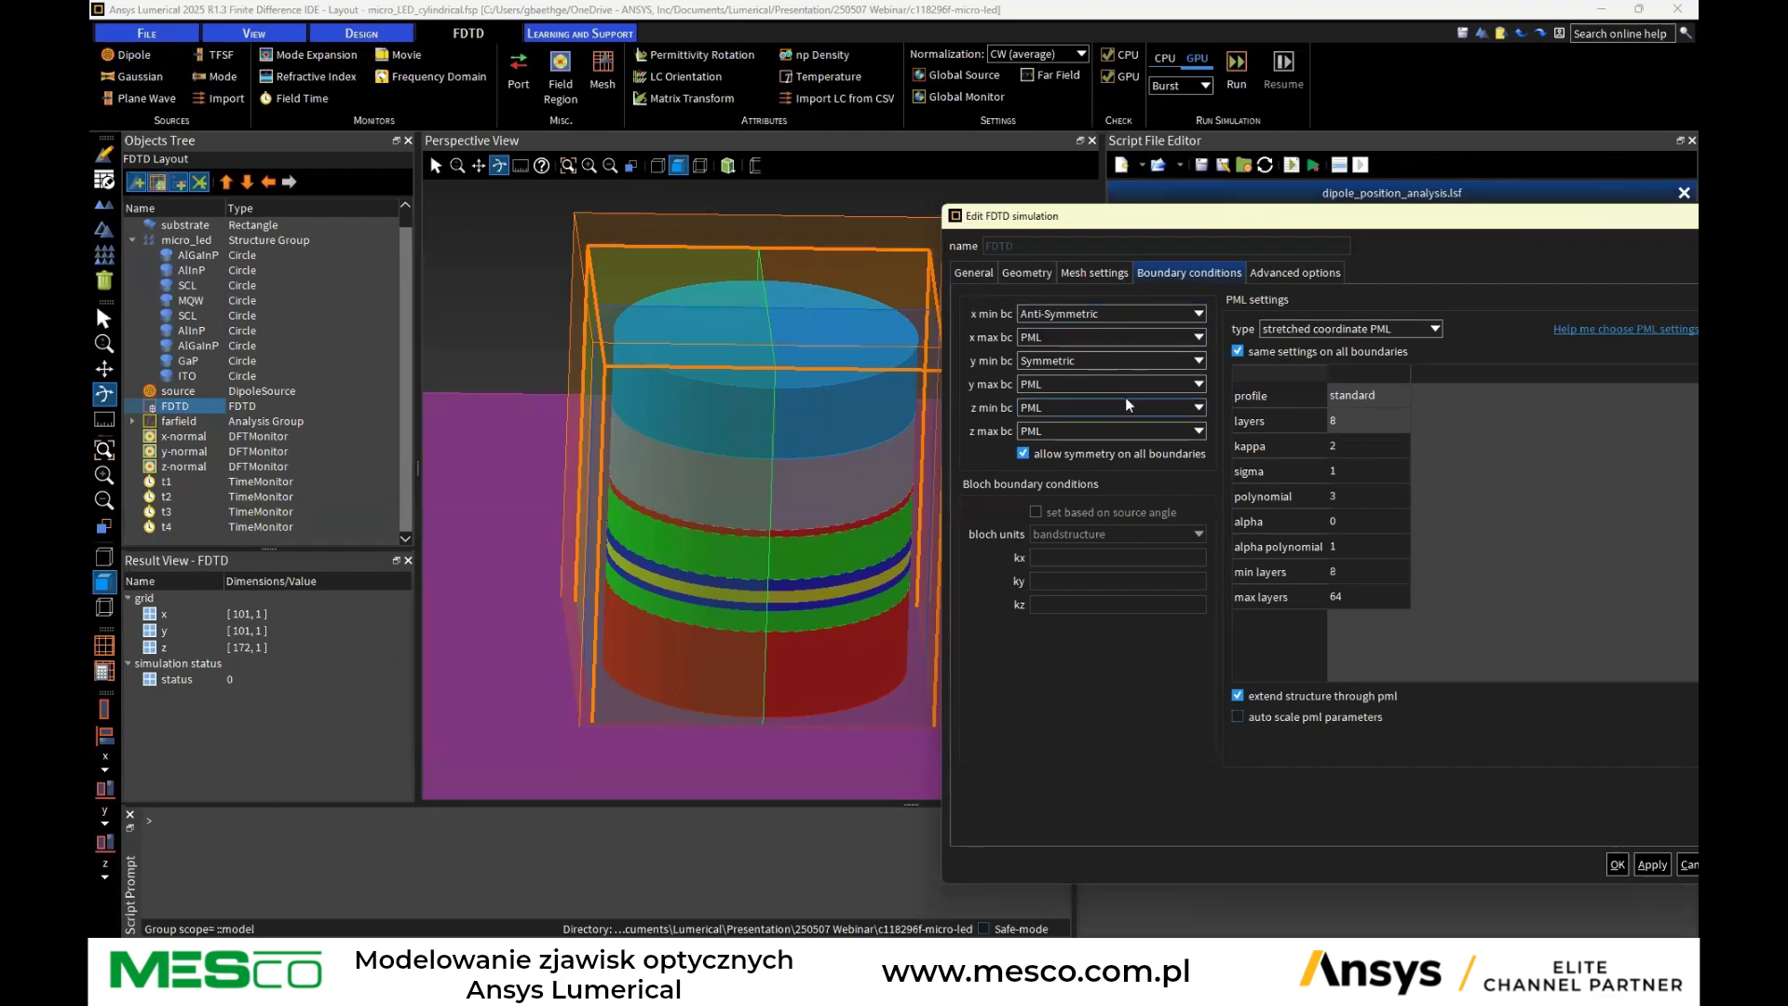
pyautogui.moveTo(1362, 221); pyautogui.dragTo(1387, 553)
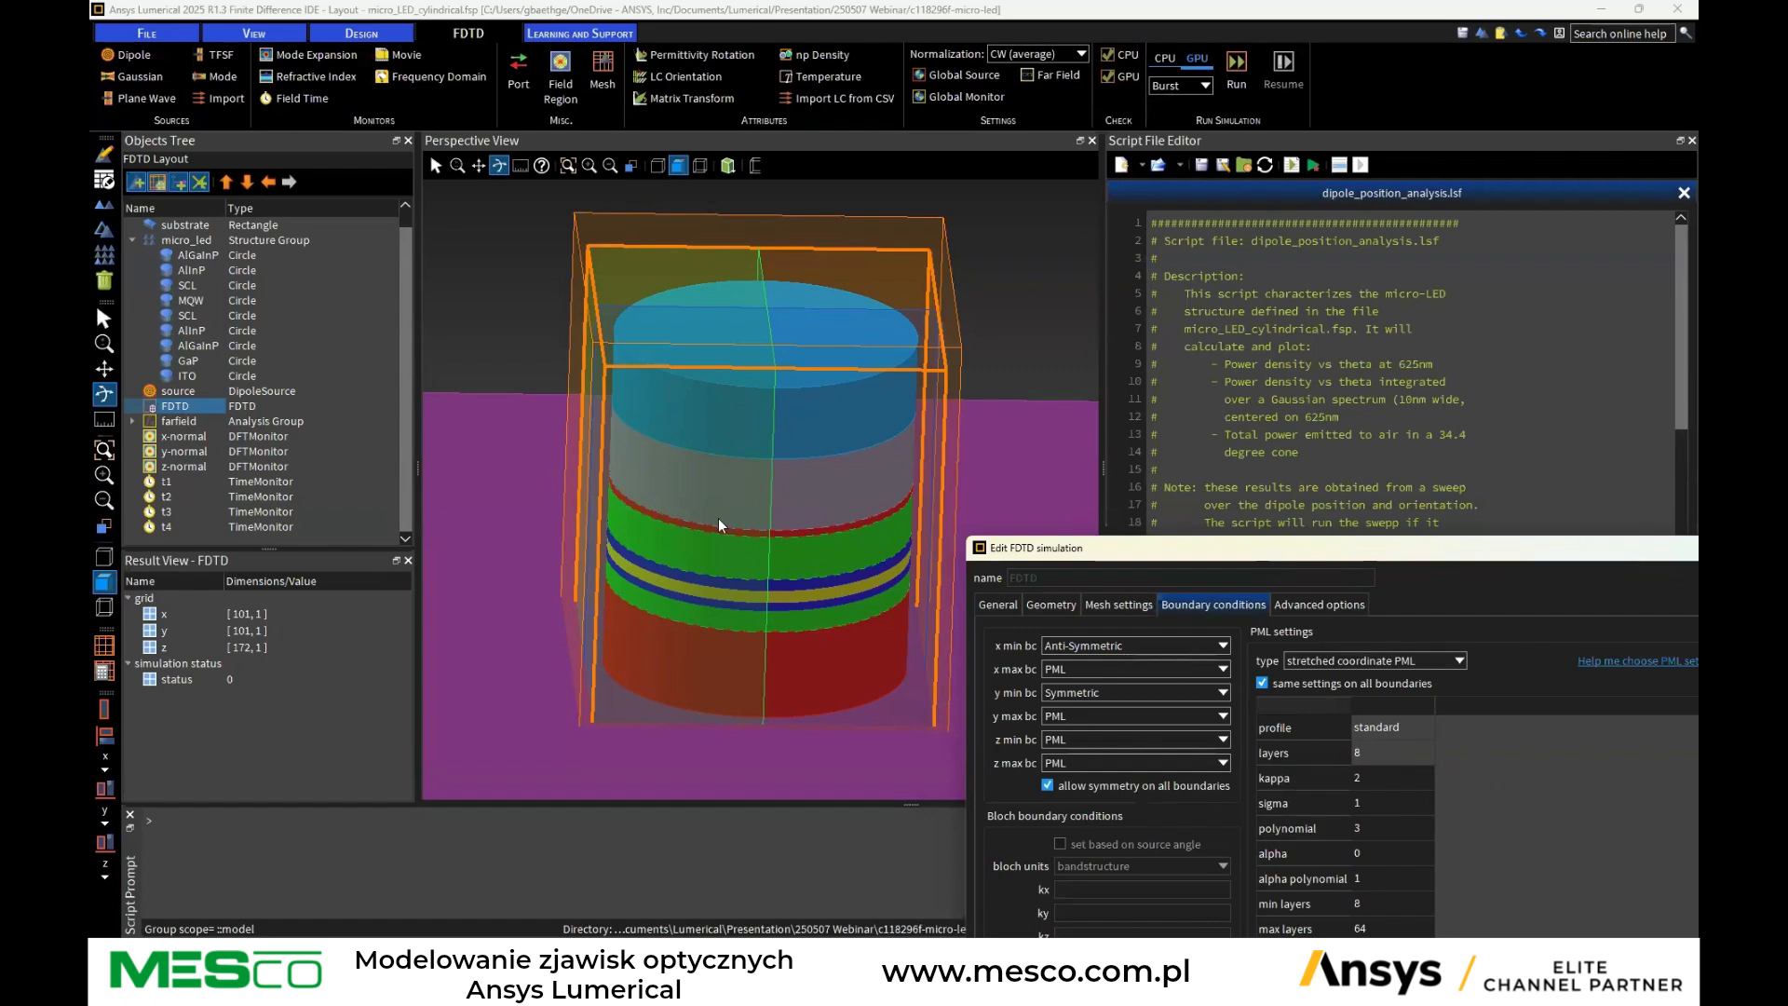
pyautogui.moveTo(1272, 554); pyautogui.dragTo(970, 220)
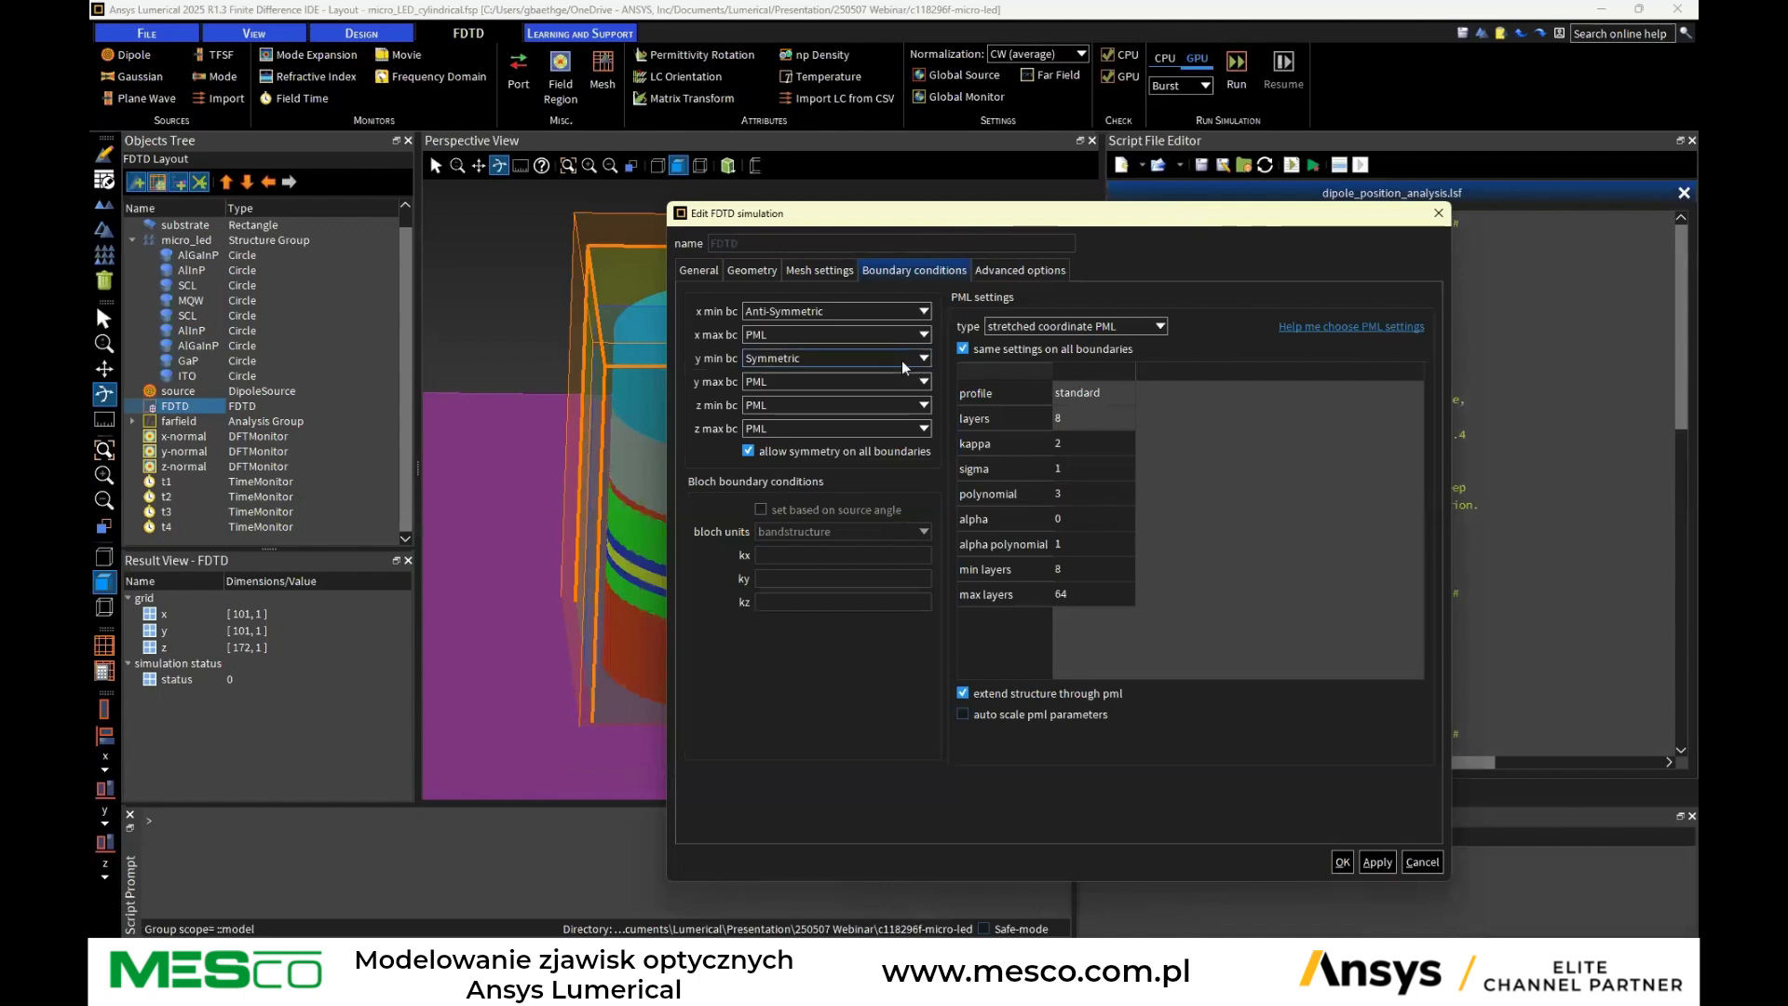
pyautogui.click(1020, 270)
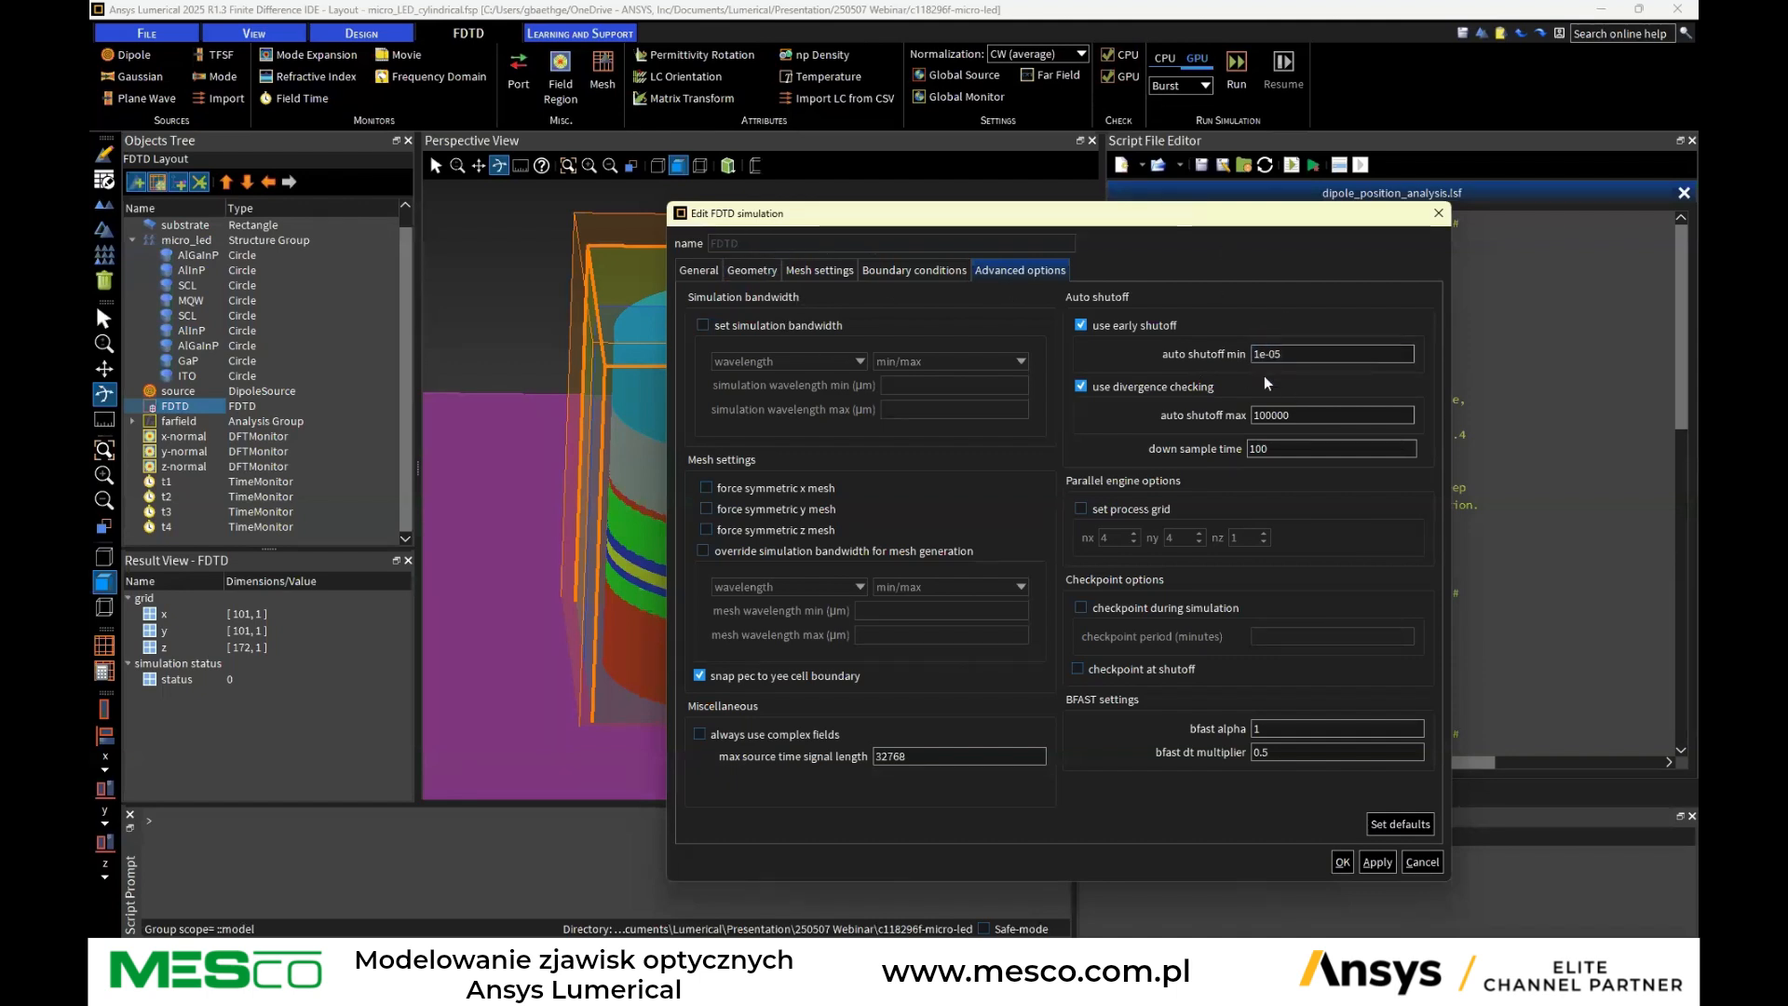
pyautogui.click(1421, 862)
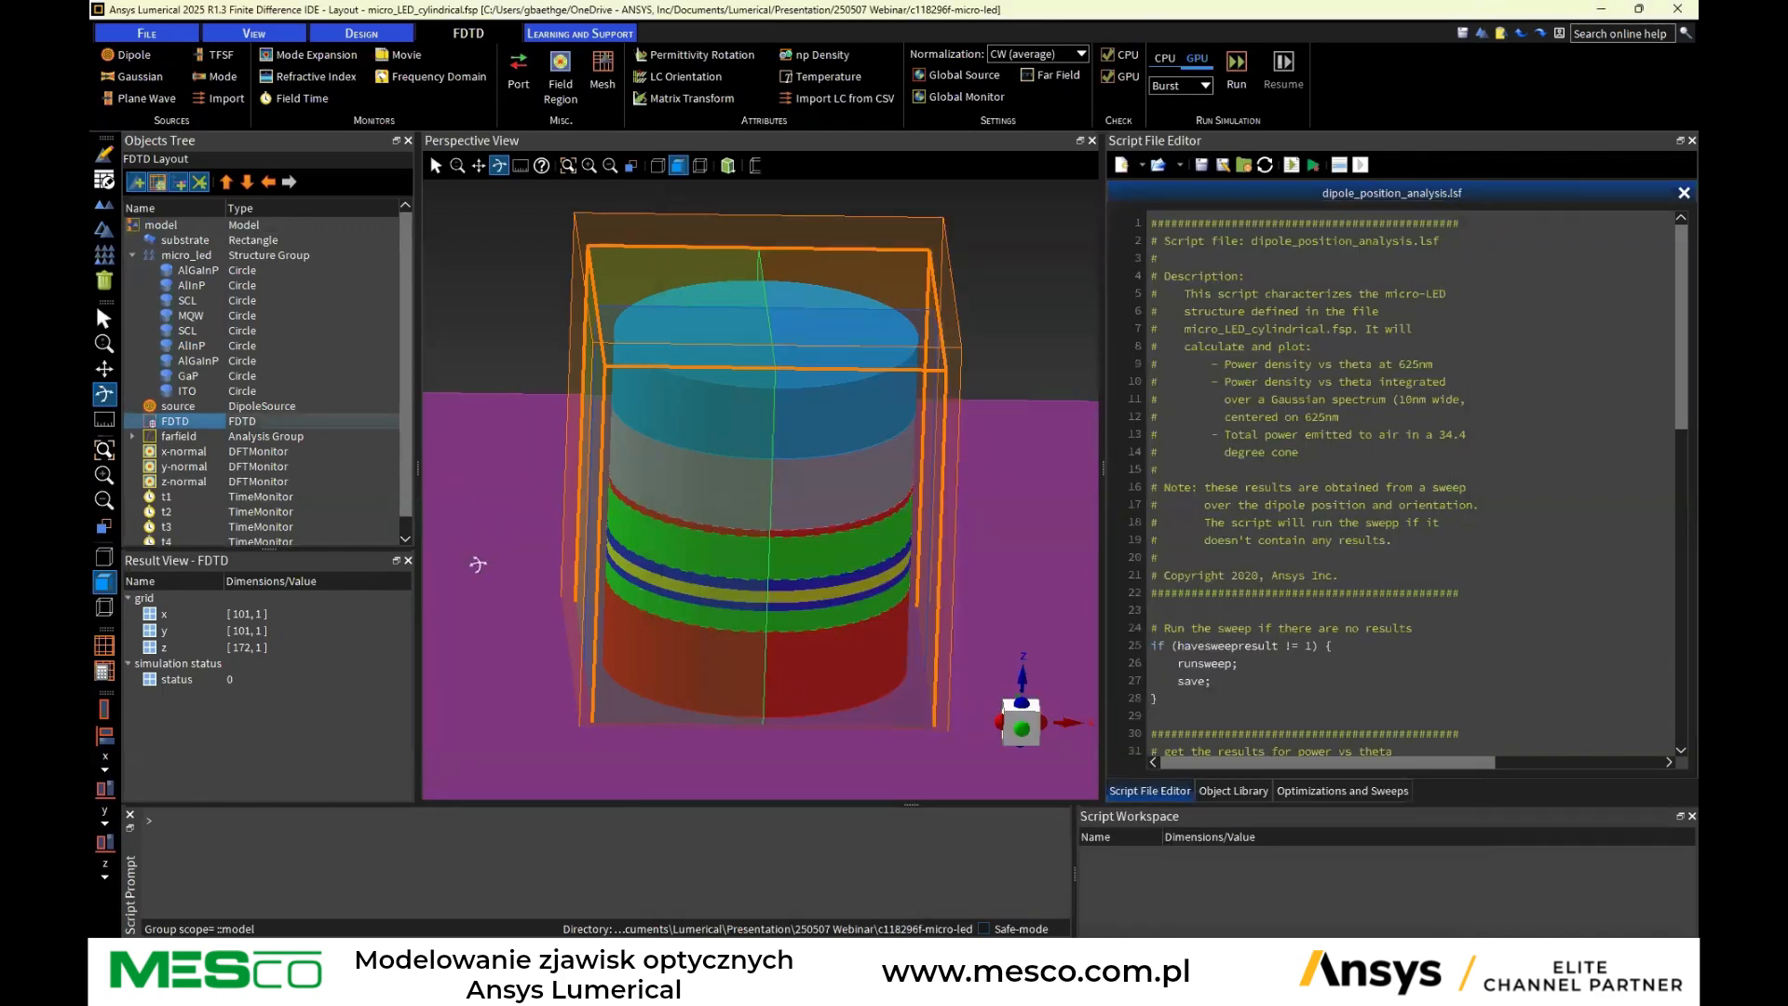
# Select the x-normal, y-normal and z-normal DFT monitors in turn to locate them in the perspective view
pyautogui.moveTo(803, 487); pyautogui.dragTo(870, 434)
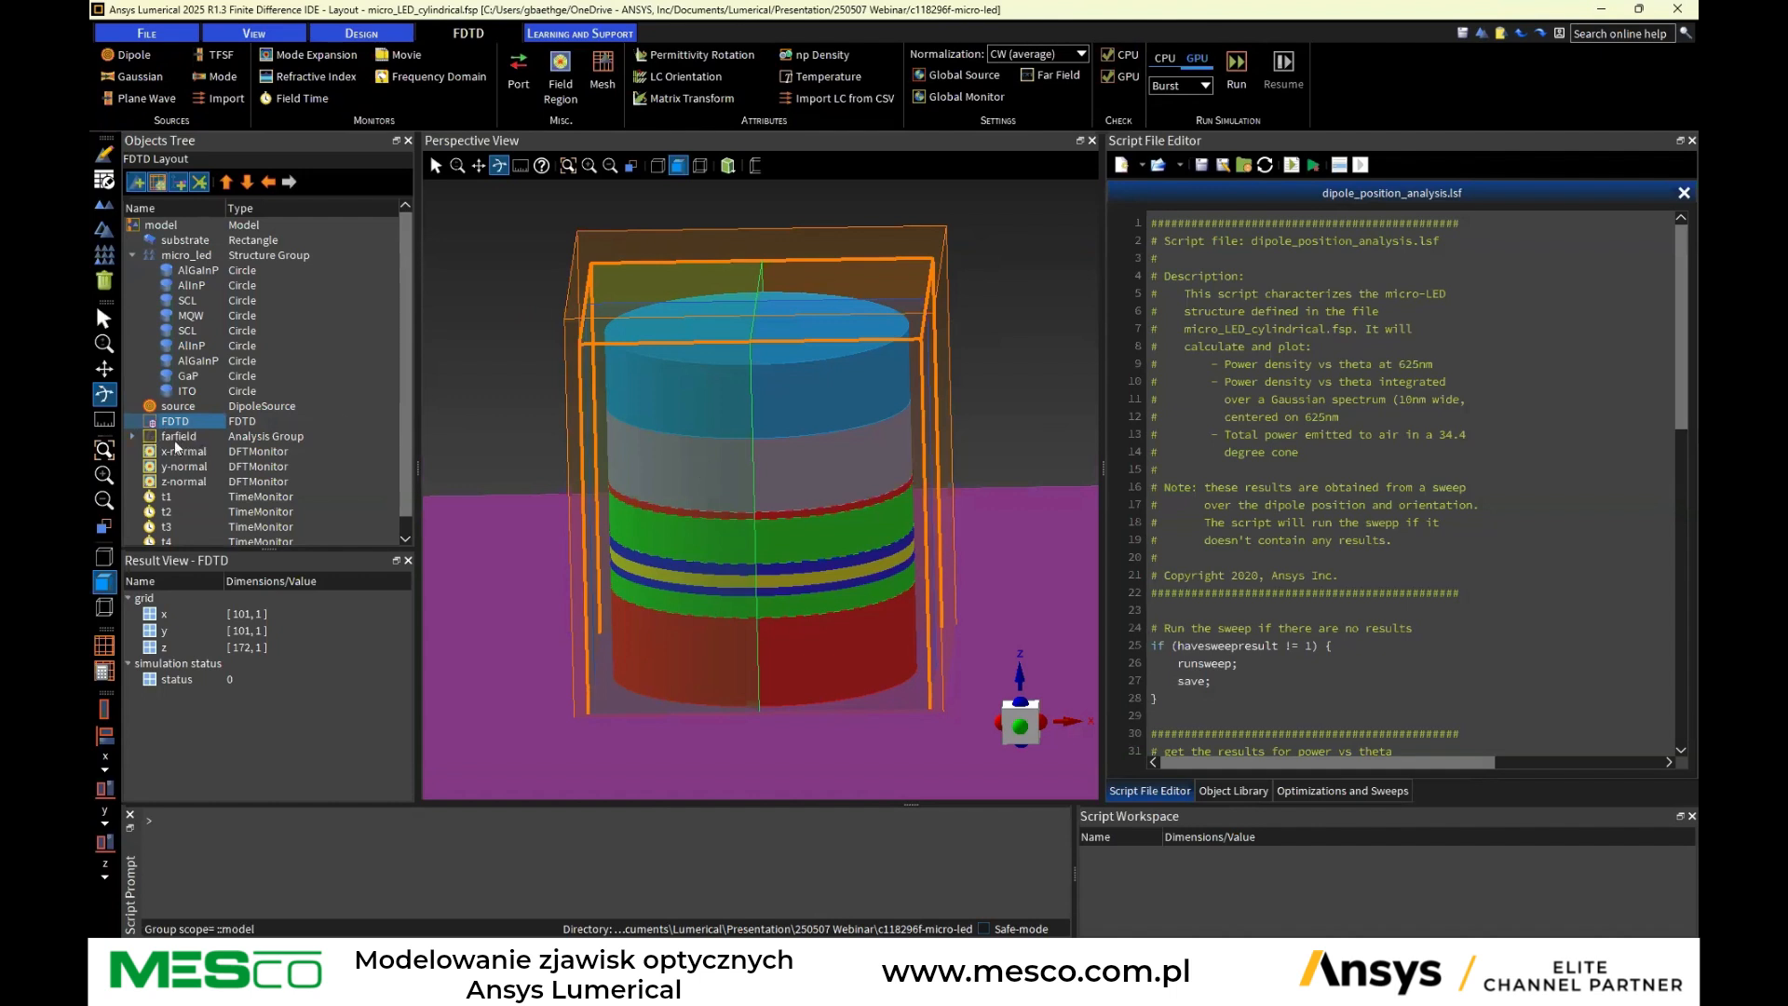
pyautogui.scroll(-1, 180, 439)
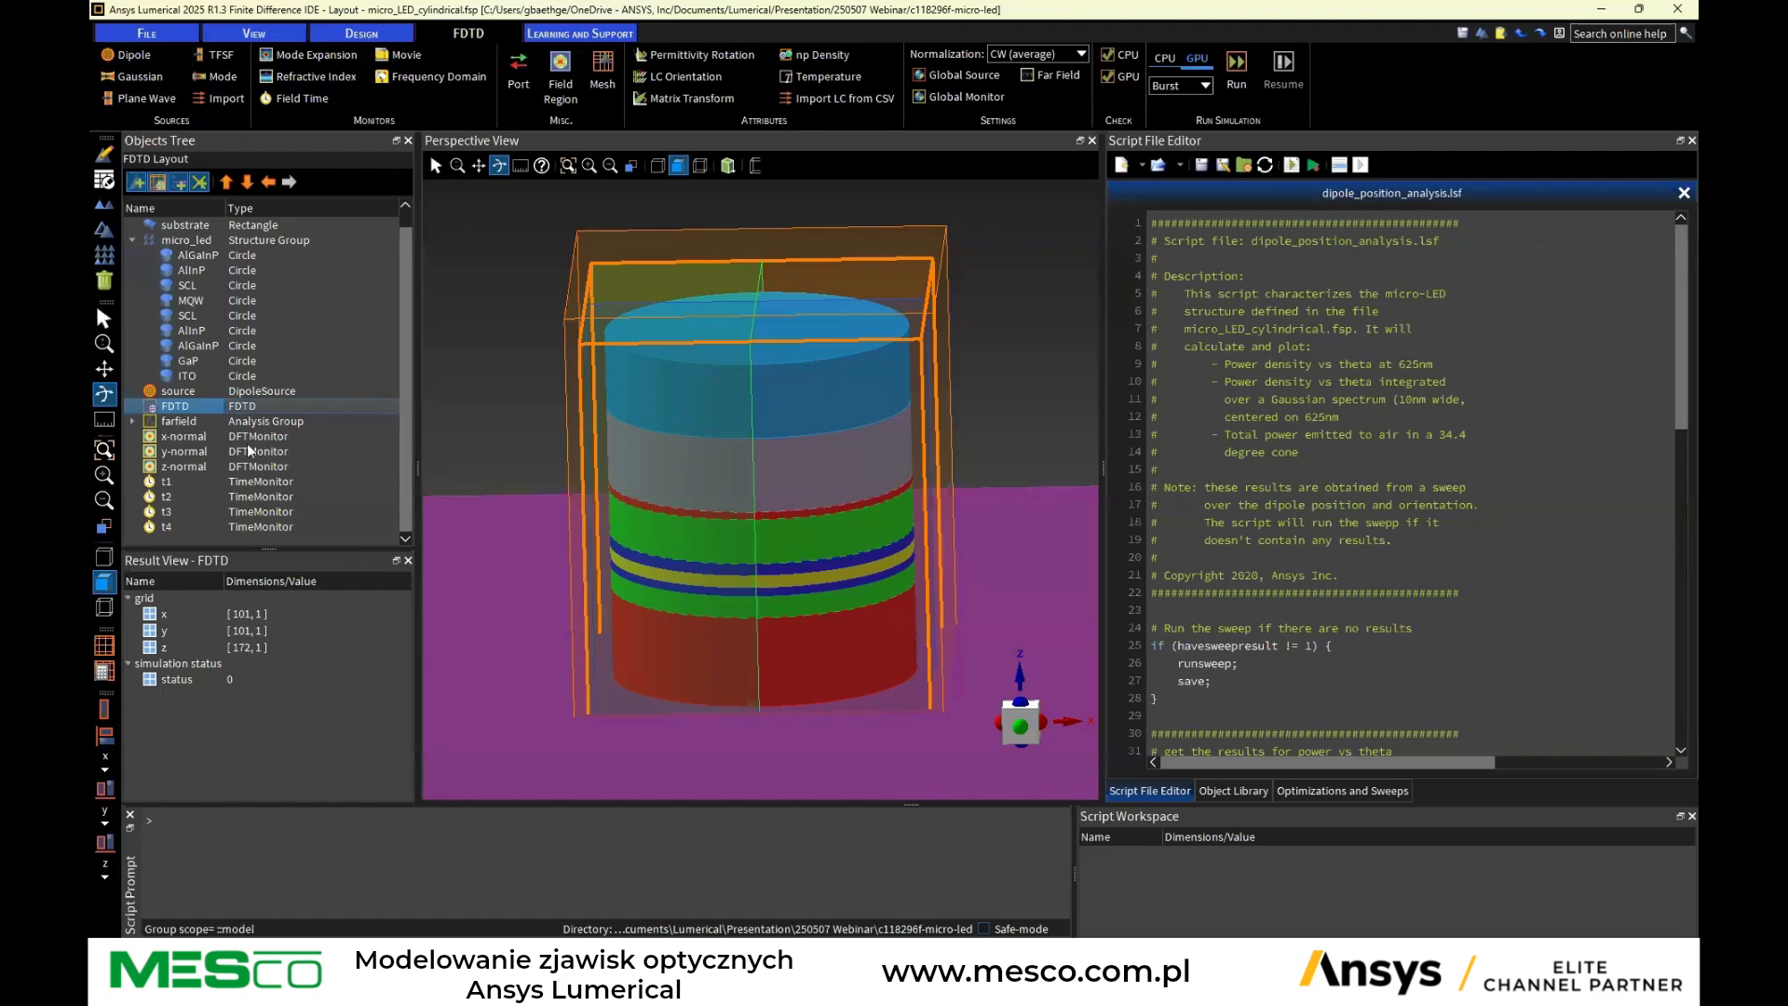
pyautogui.click(176, 436)
pyautogui.moveTo(751, 603); pyautogui.dragTo(522, 468)
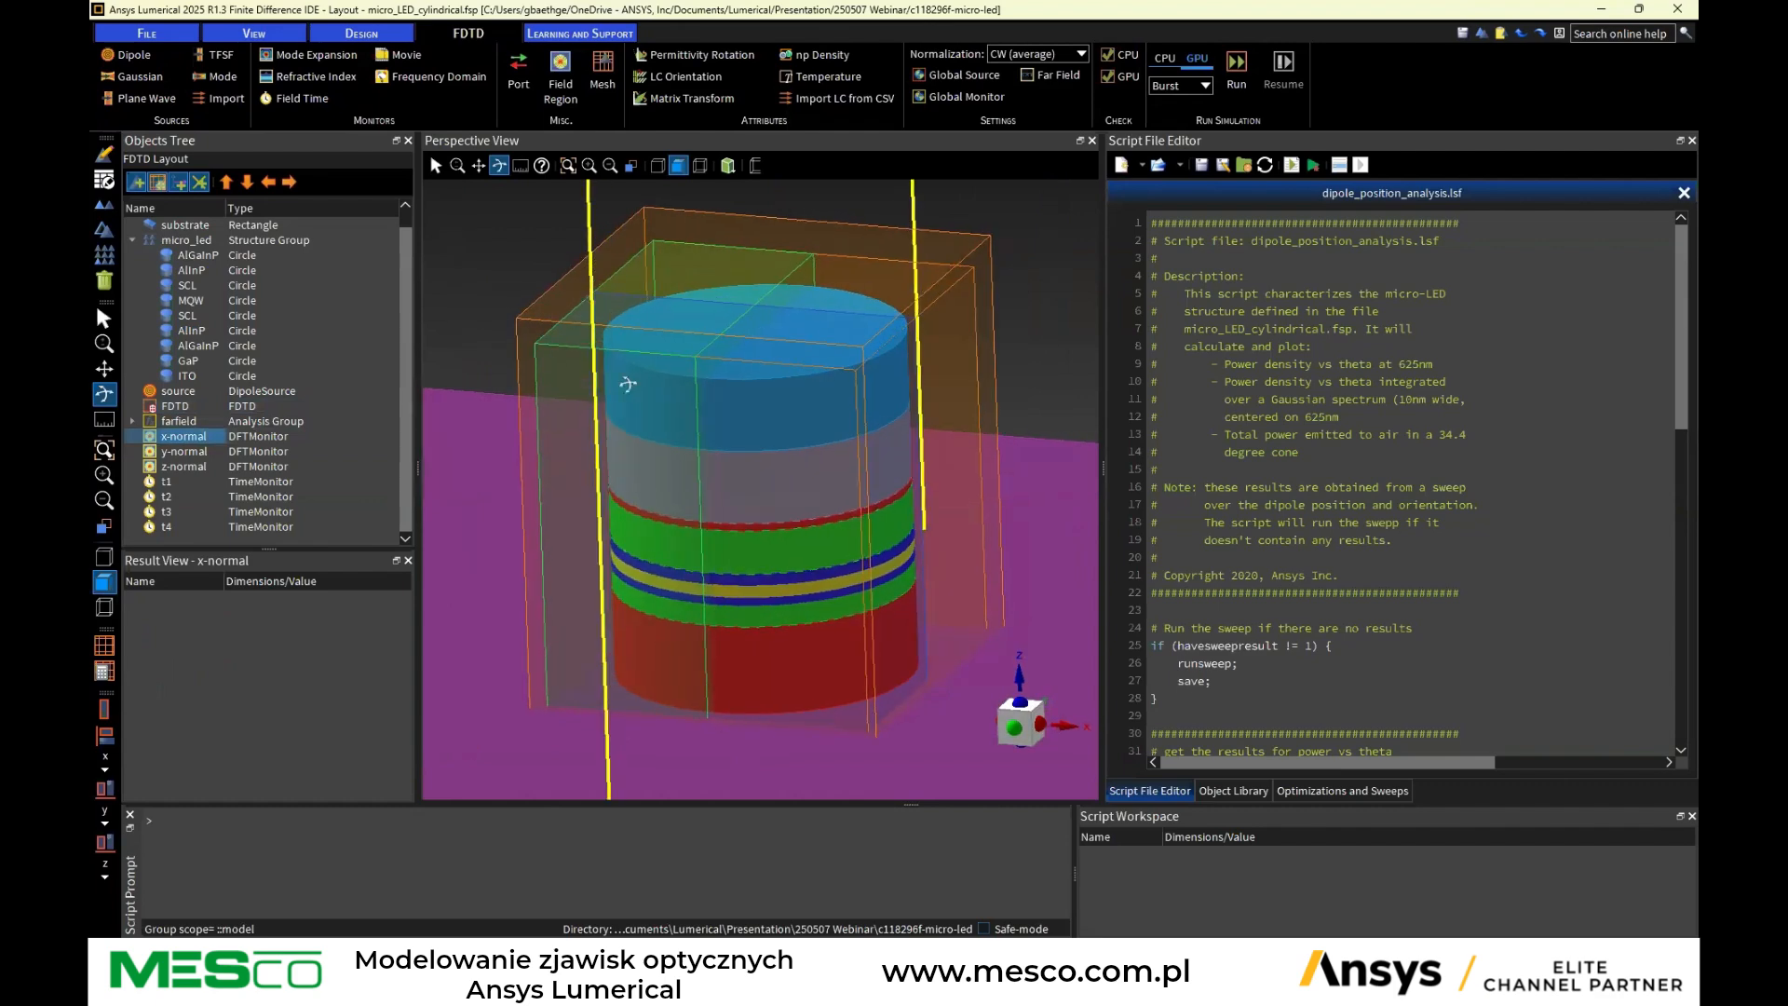
pyautogui.scroll(-3, 901, 389)
pyautogui.click(113, 444)
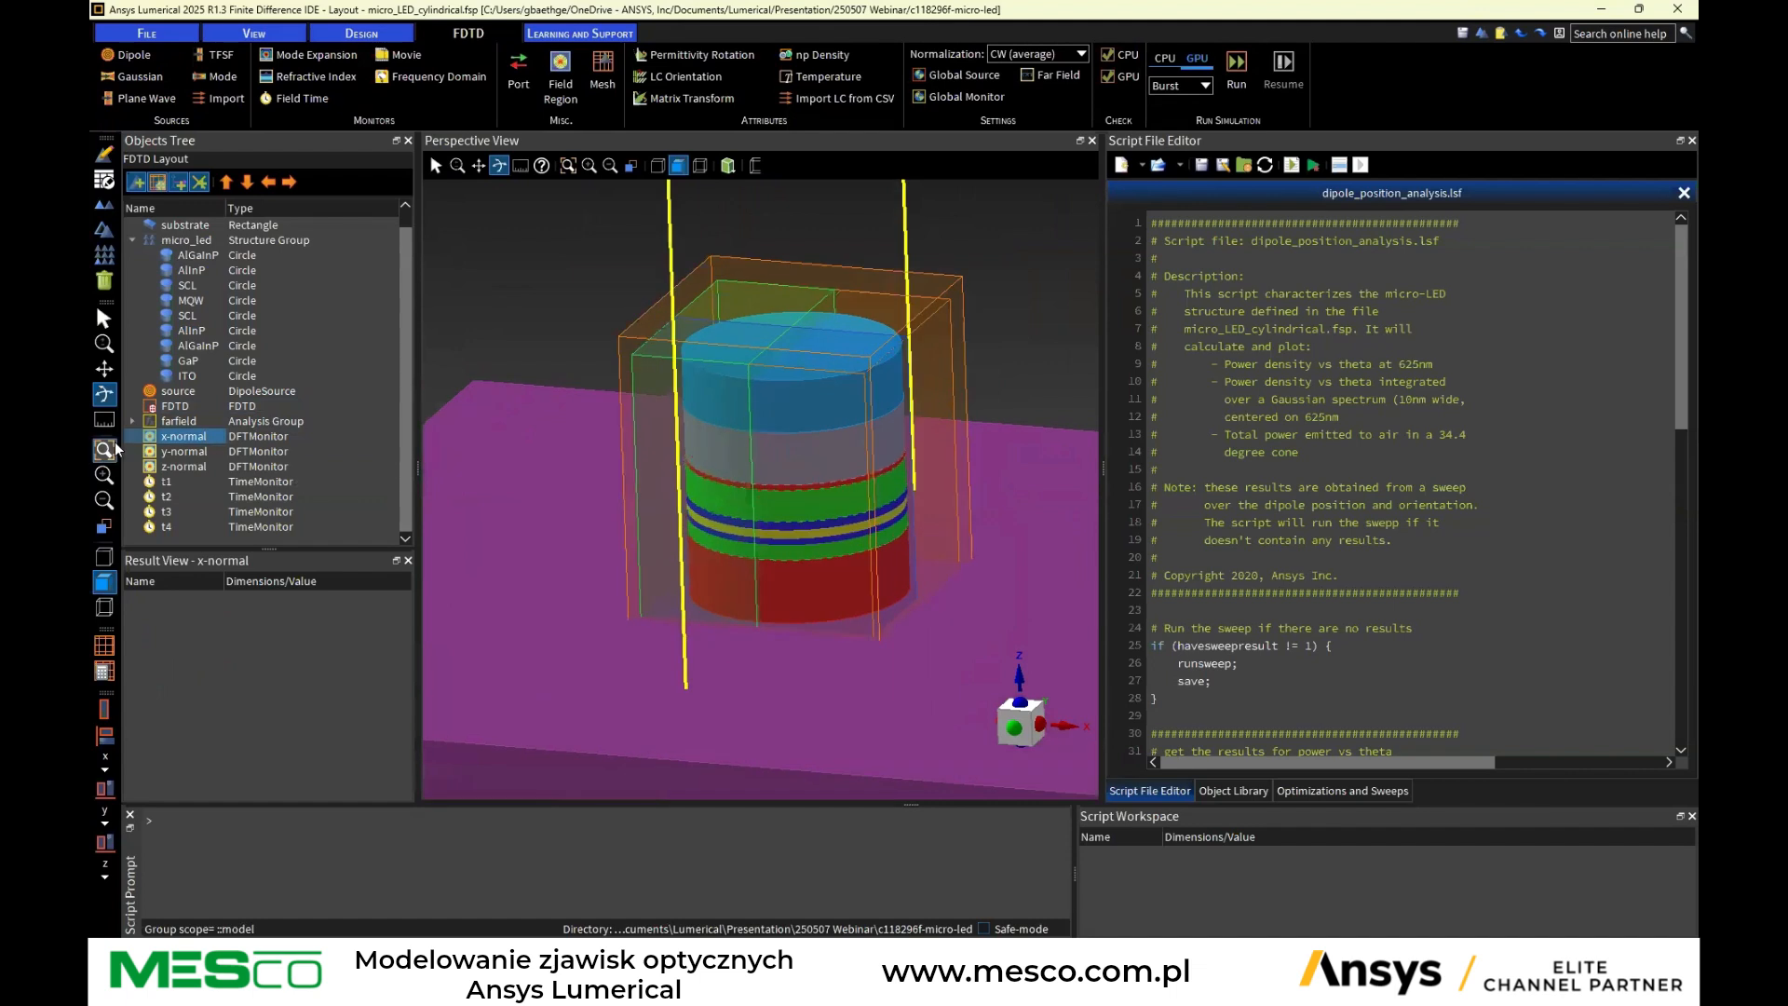
pyautogui.click(196, 454)
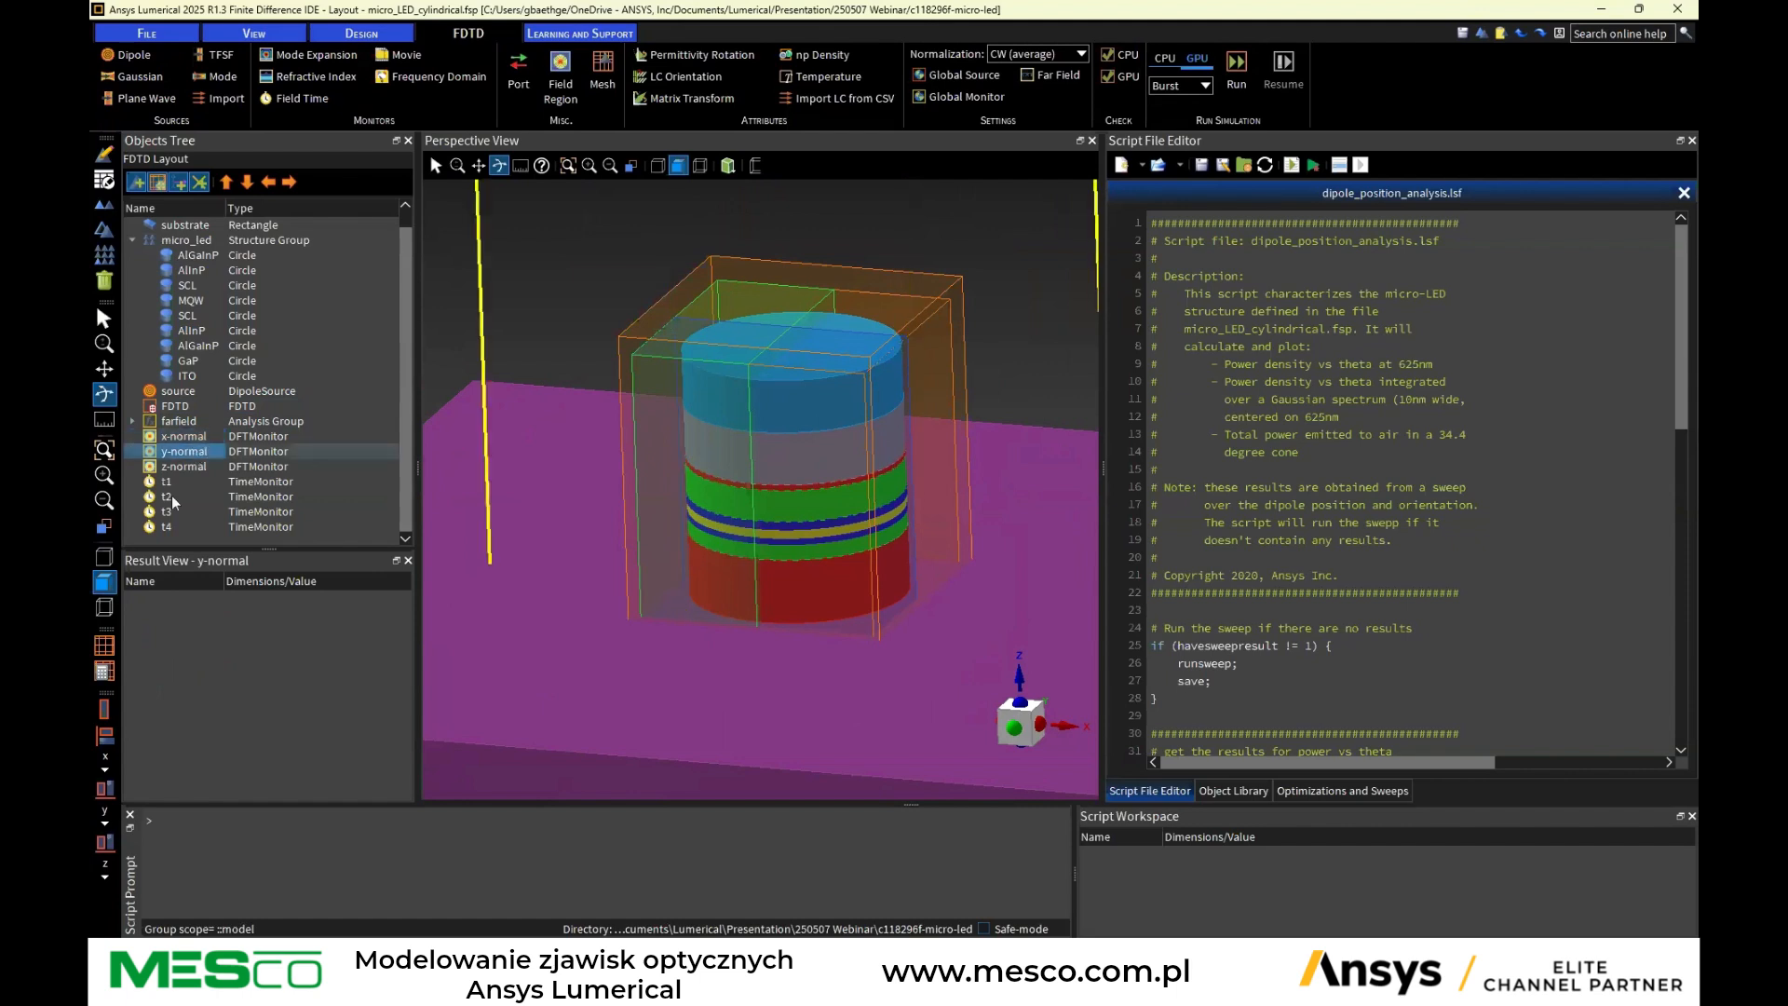
pyautogui.click(183, 469)
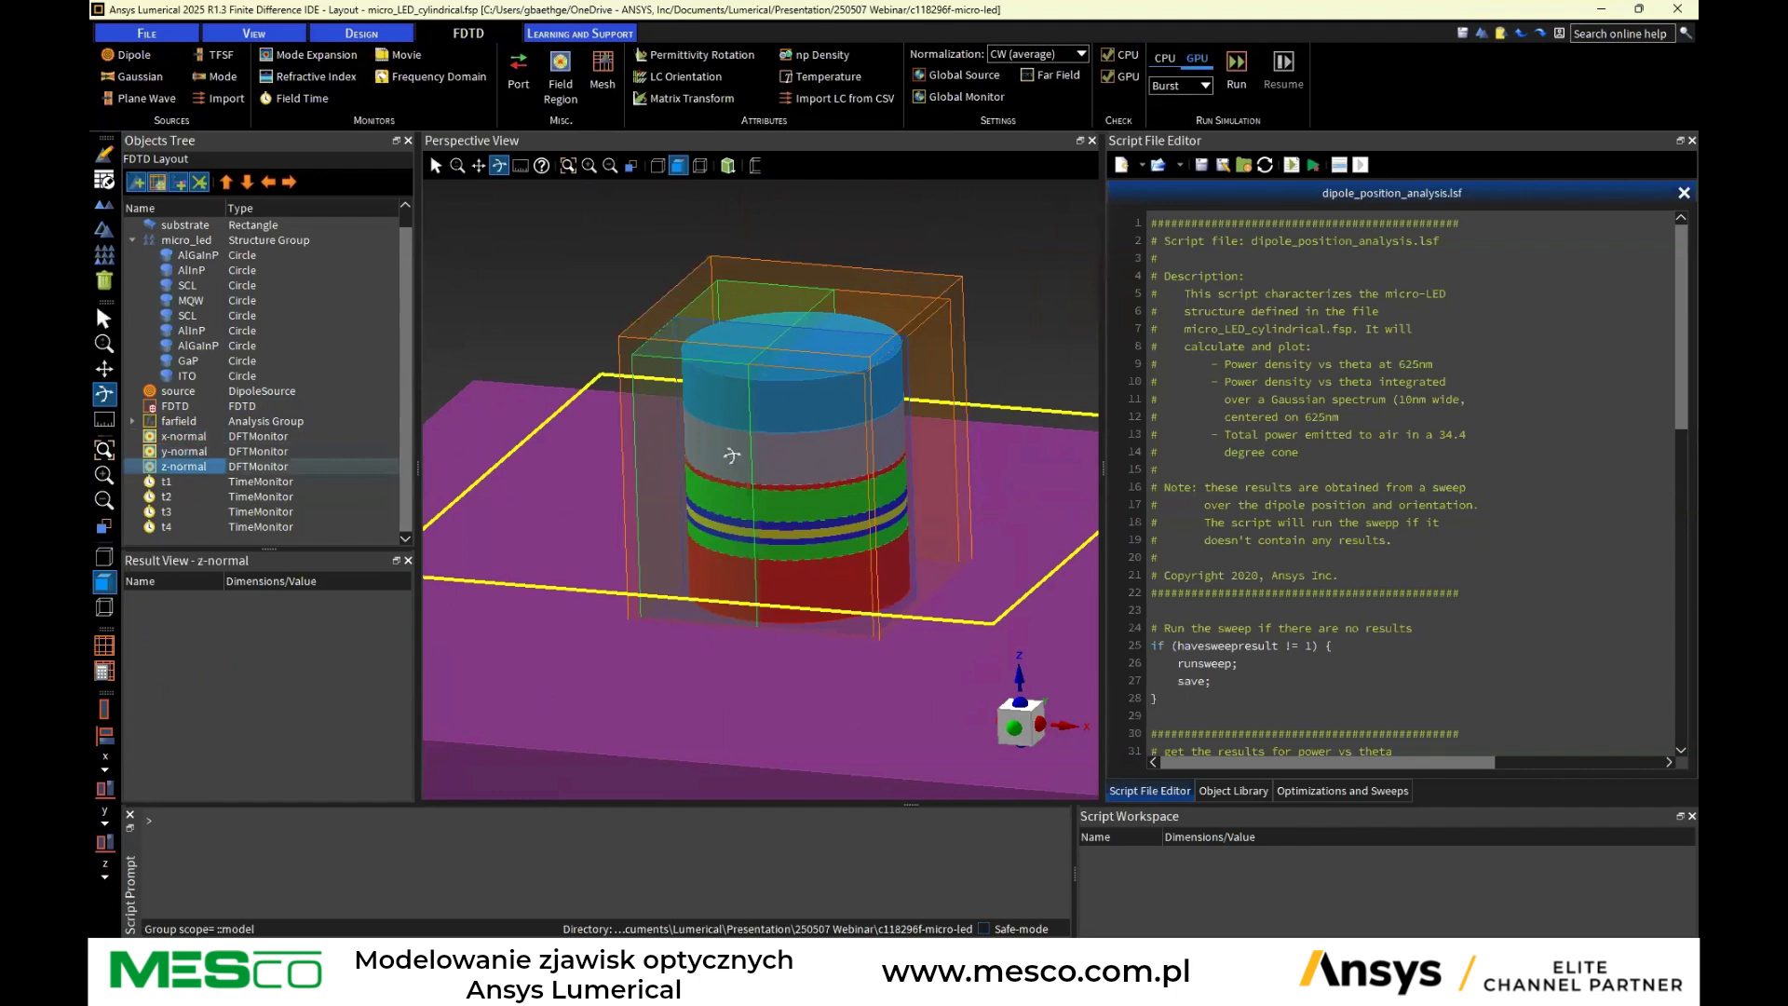
# Select the time monitors t1, t2, t3 and t4 in turn to locate them in the model
pyautogui.click(163, 483)
pyautogui.click(166, 498)
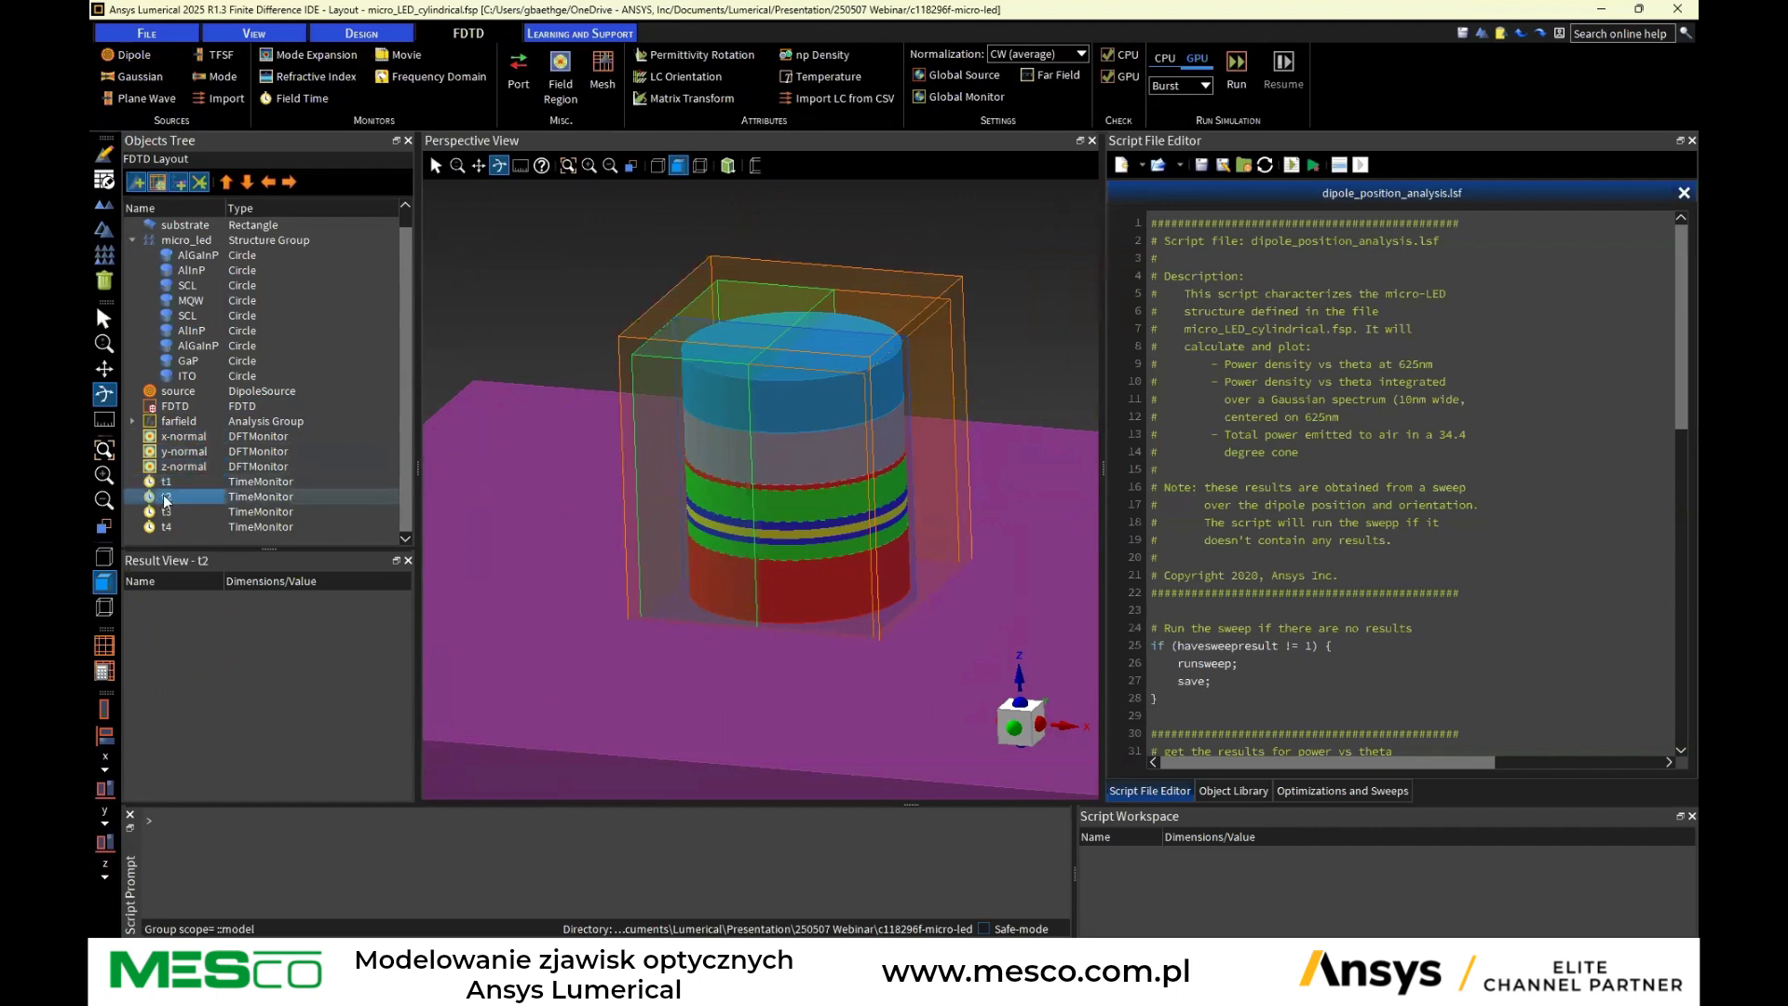
pyautogui.click(166, 512)
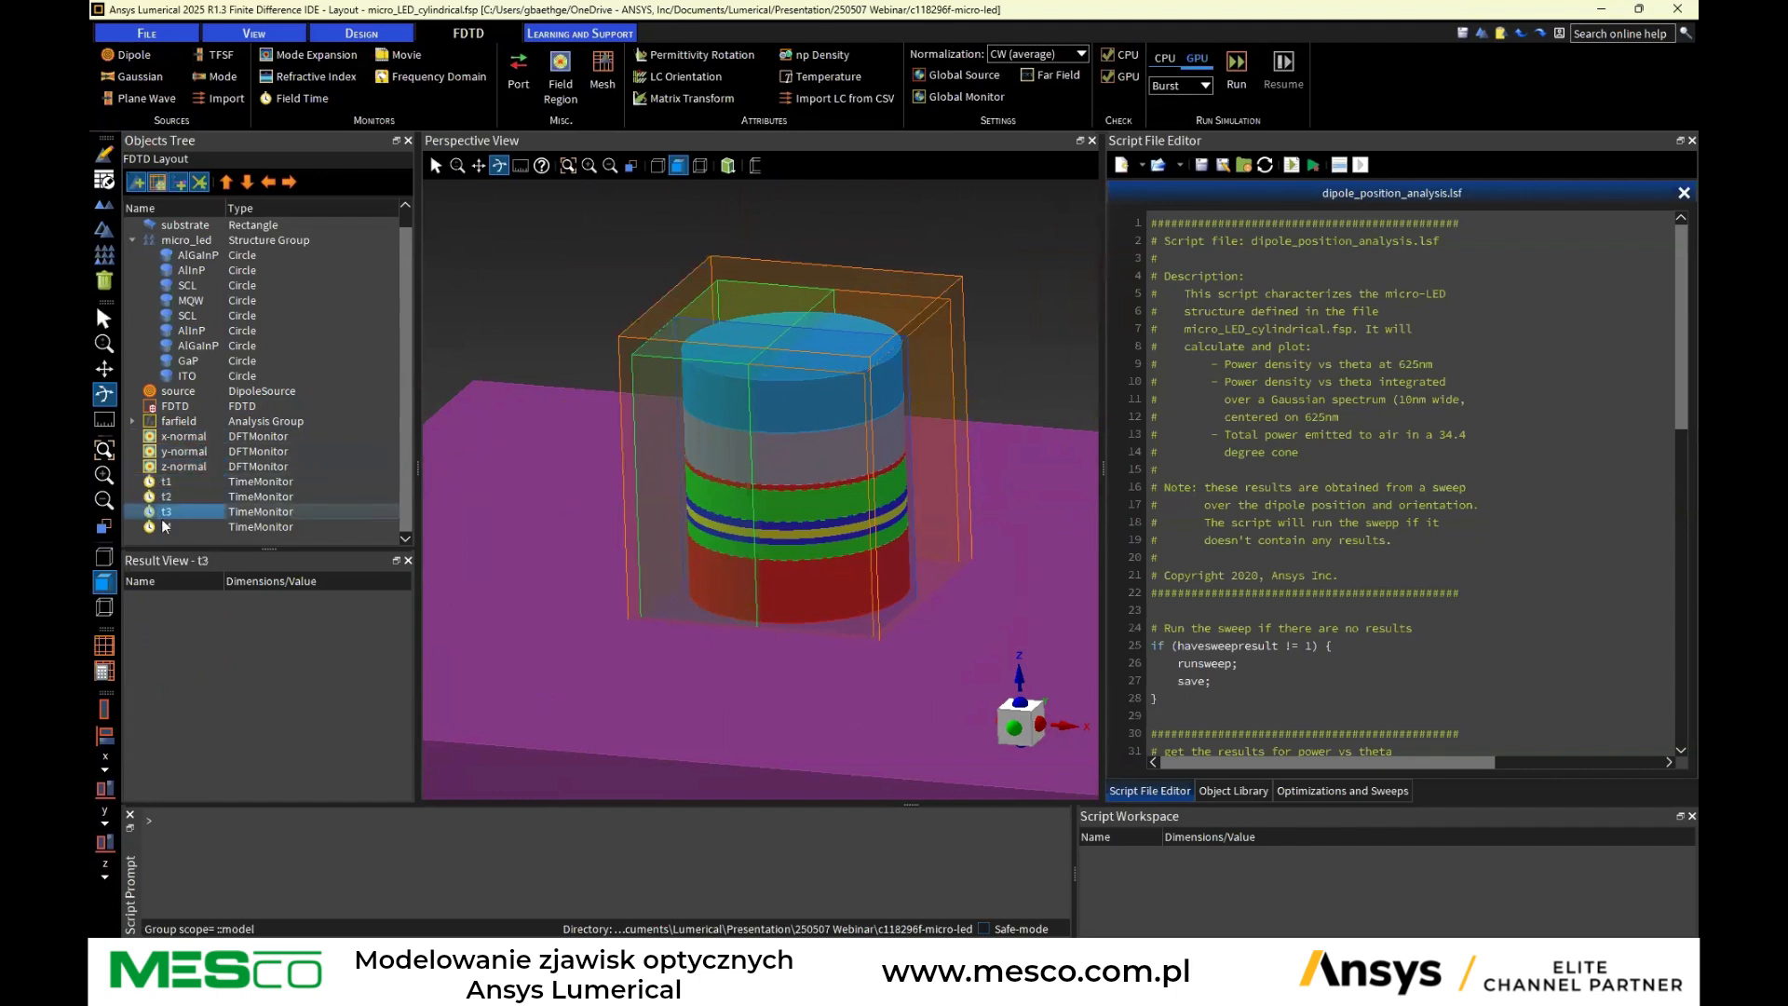
pyautogui.click(167, 527)
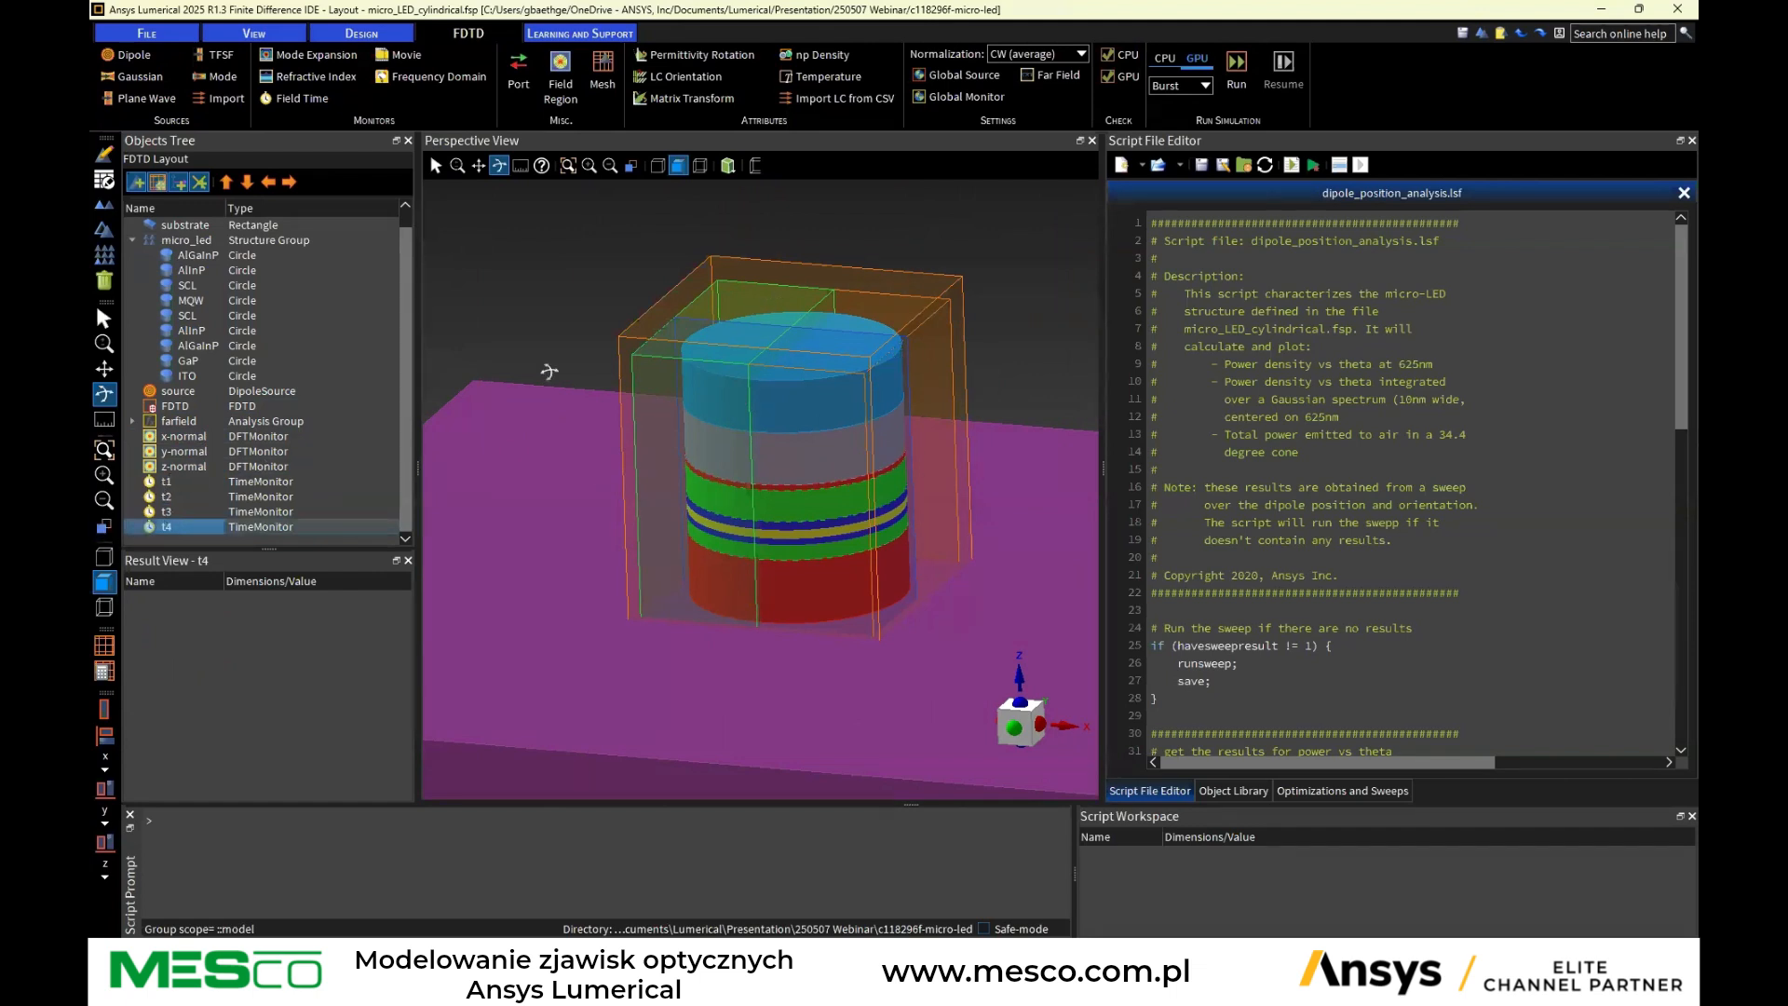
# Expand the farfield analysis group and select its z2, x1, x2, y1 and y2 monitors one by one
pyautogui.click(179, 422)
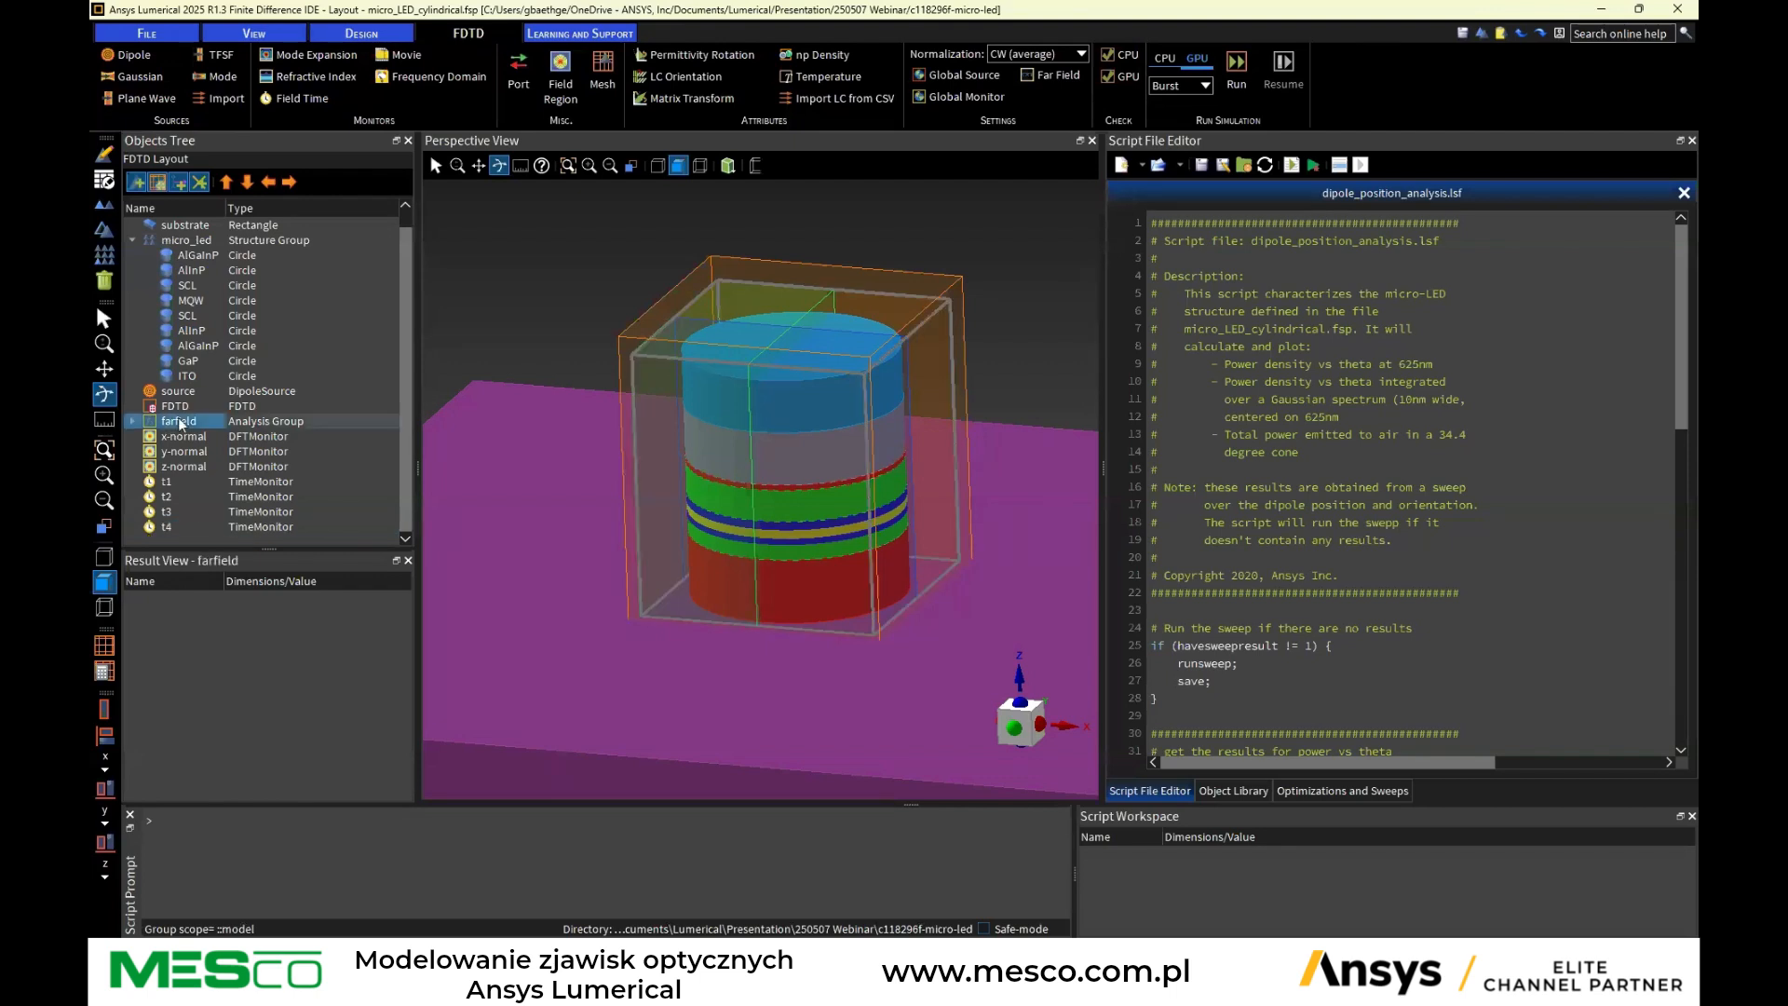
pyautogui.click(133, 422)
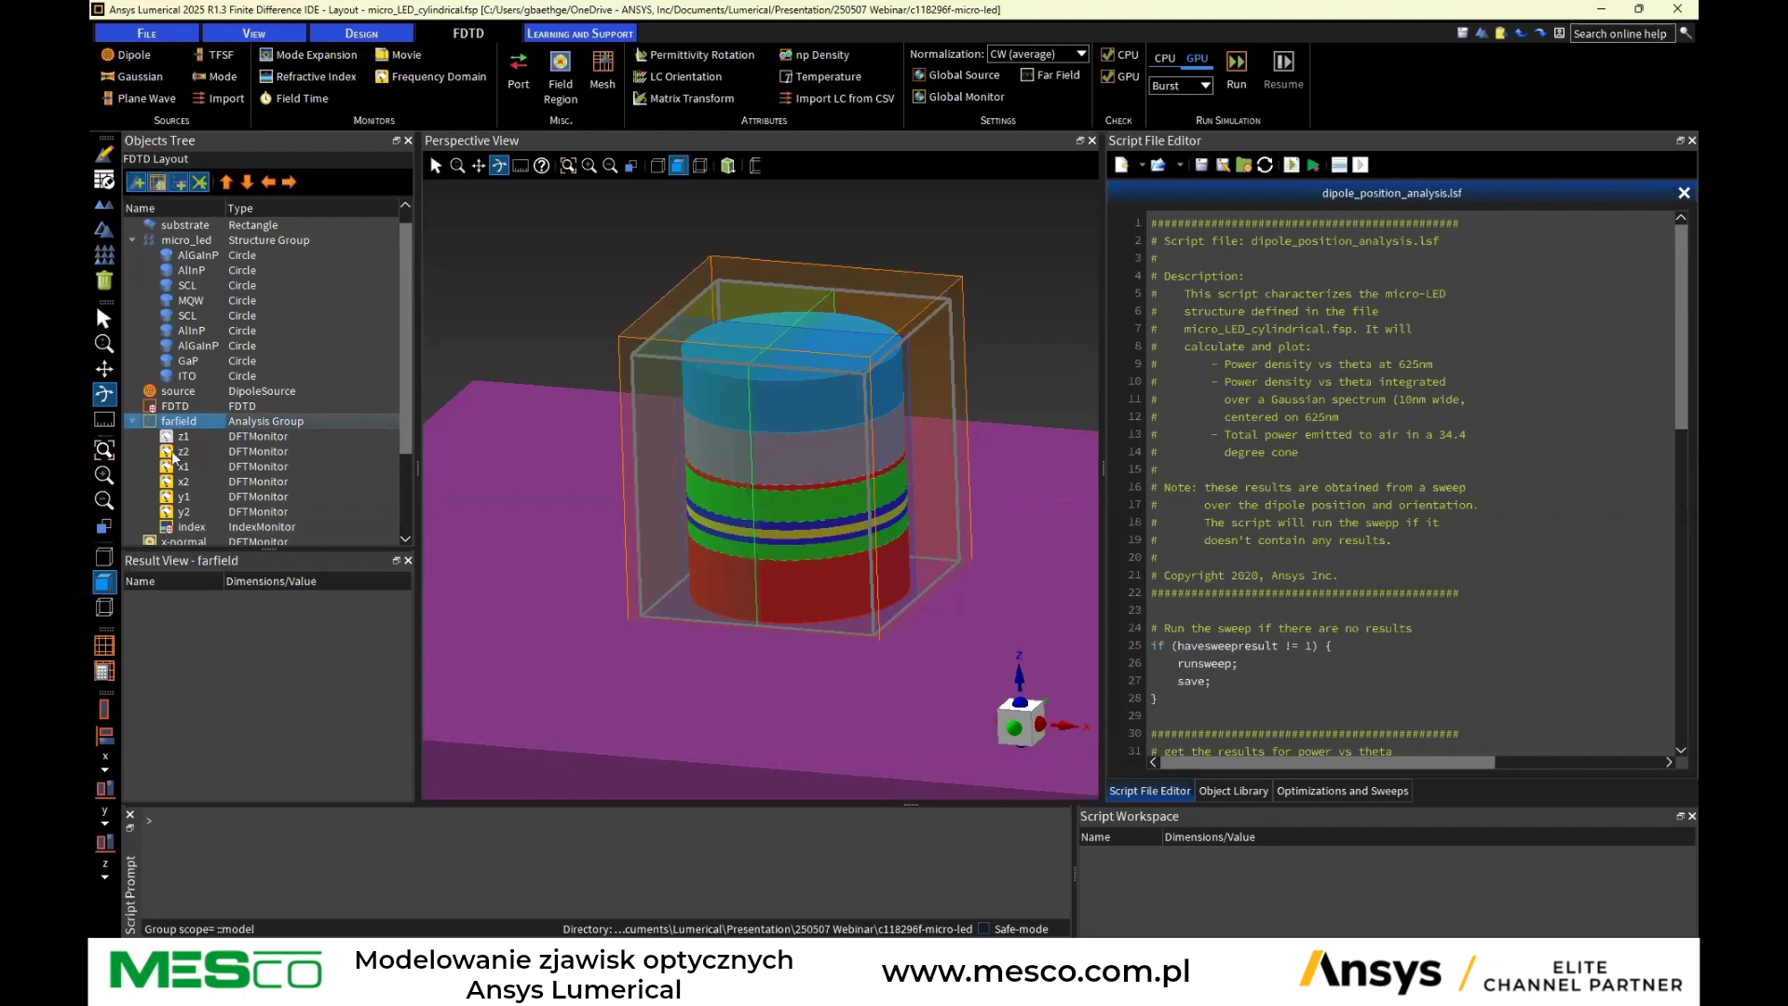
pyautogui.click(181, 451)
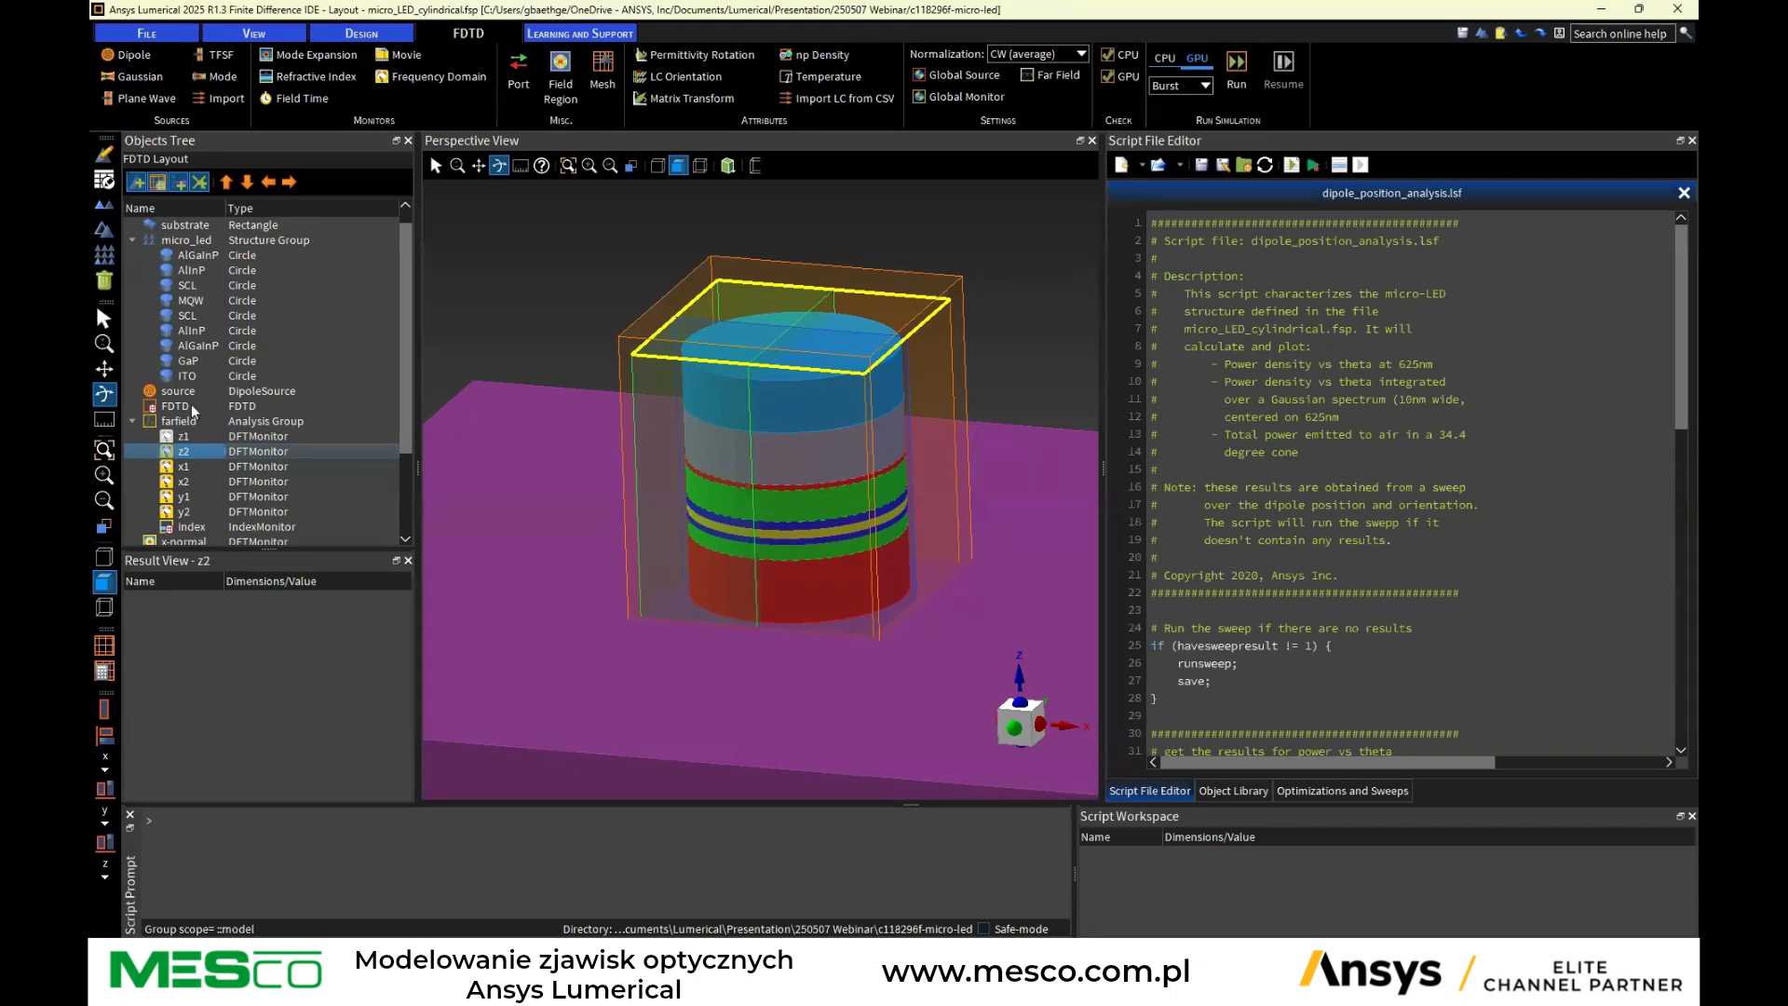
pyautogui.click(181, 467)
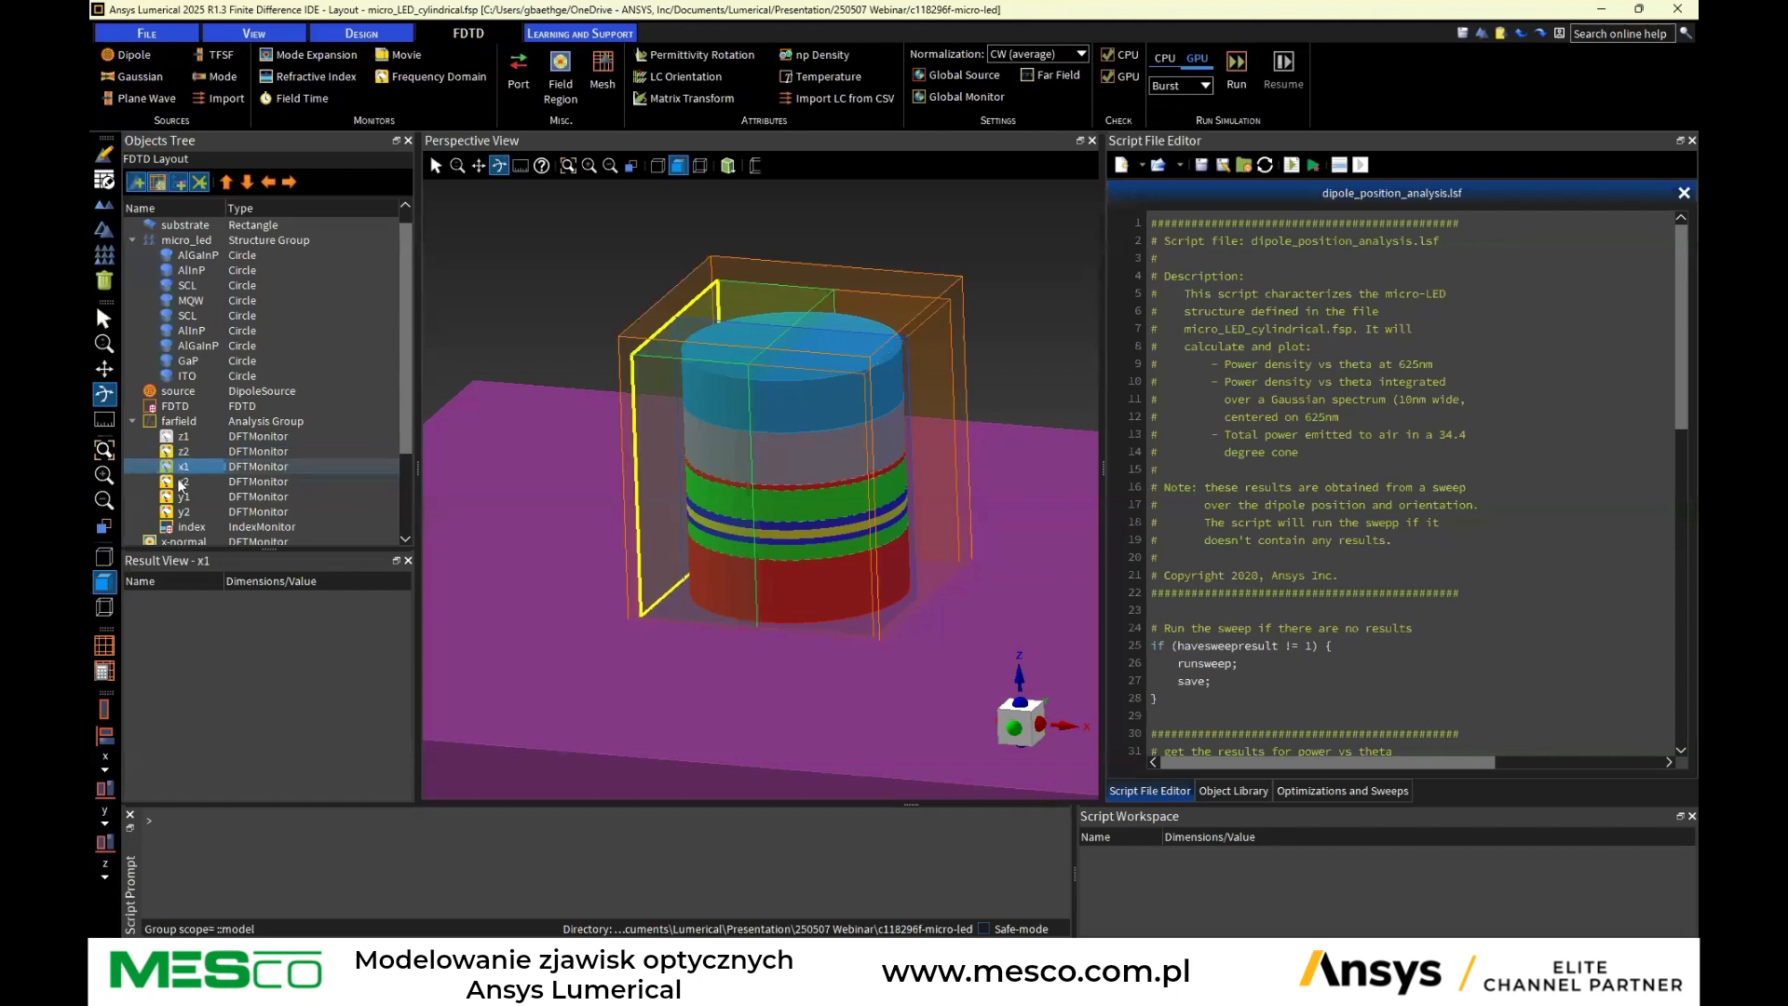
pyautogui.click(181, 481)
pyautogui.click(184, 496)
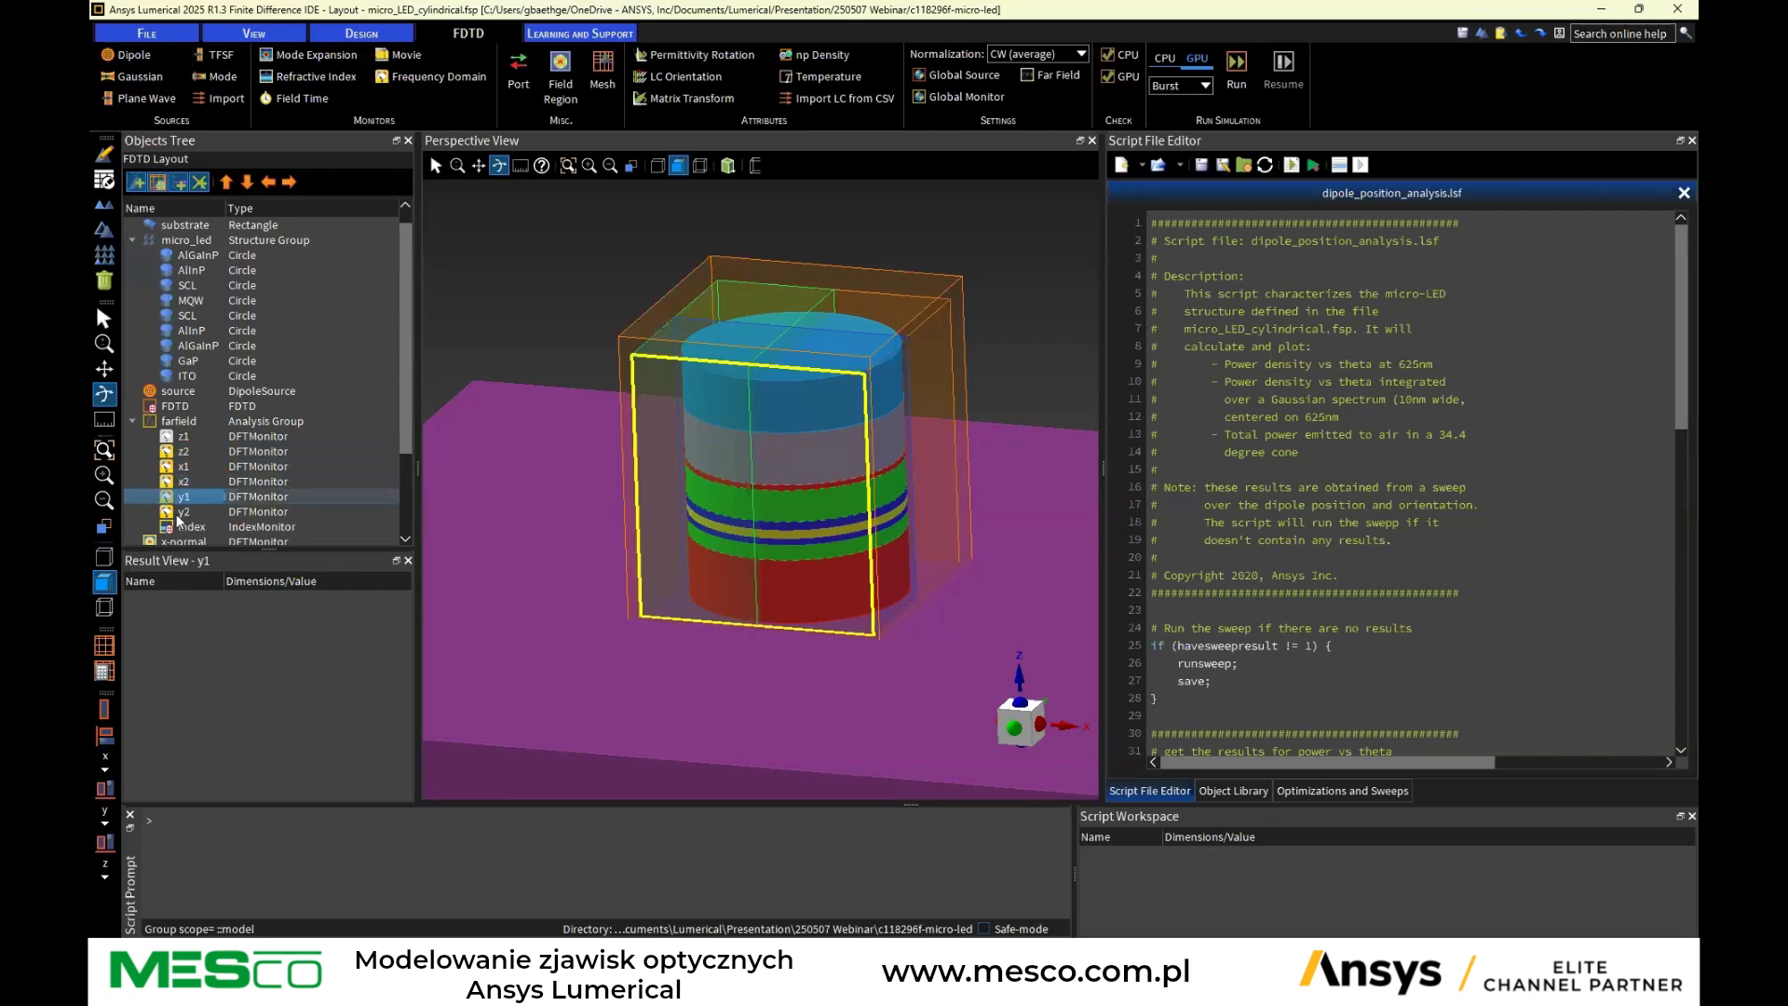
pyautogui.click(182, 512)
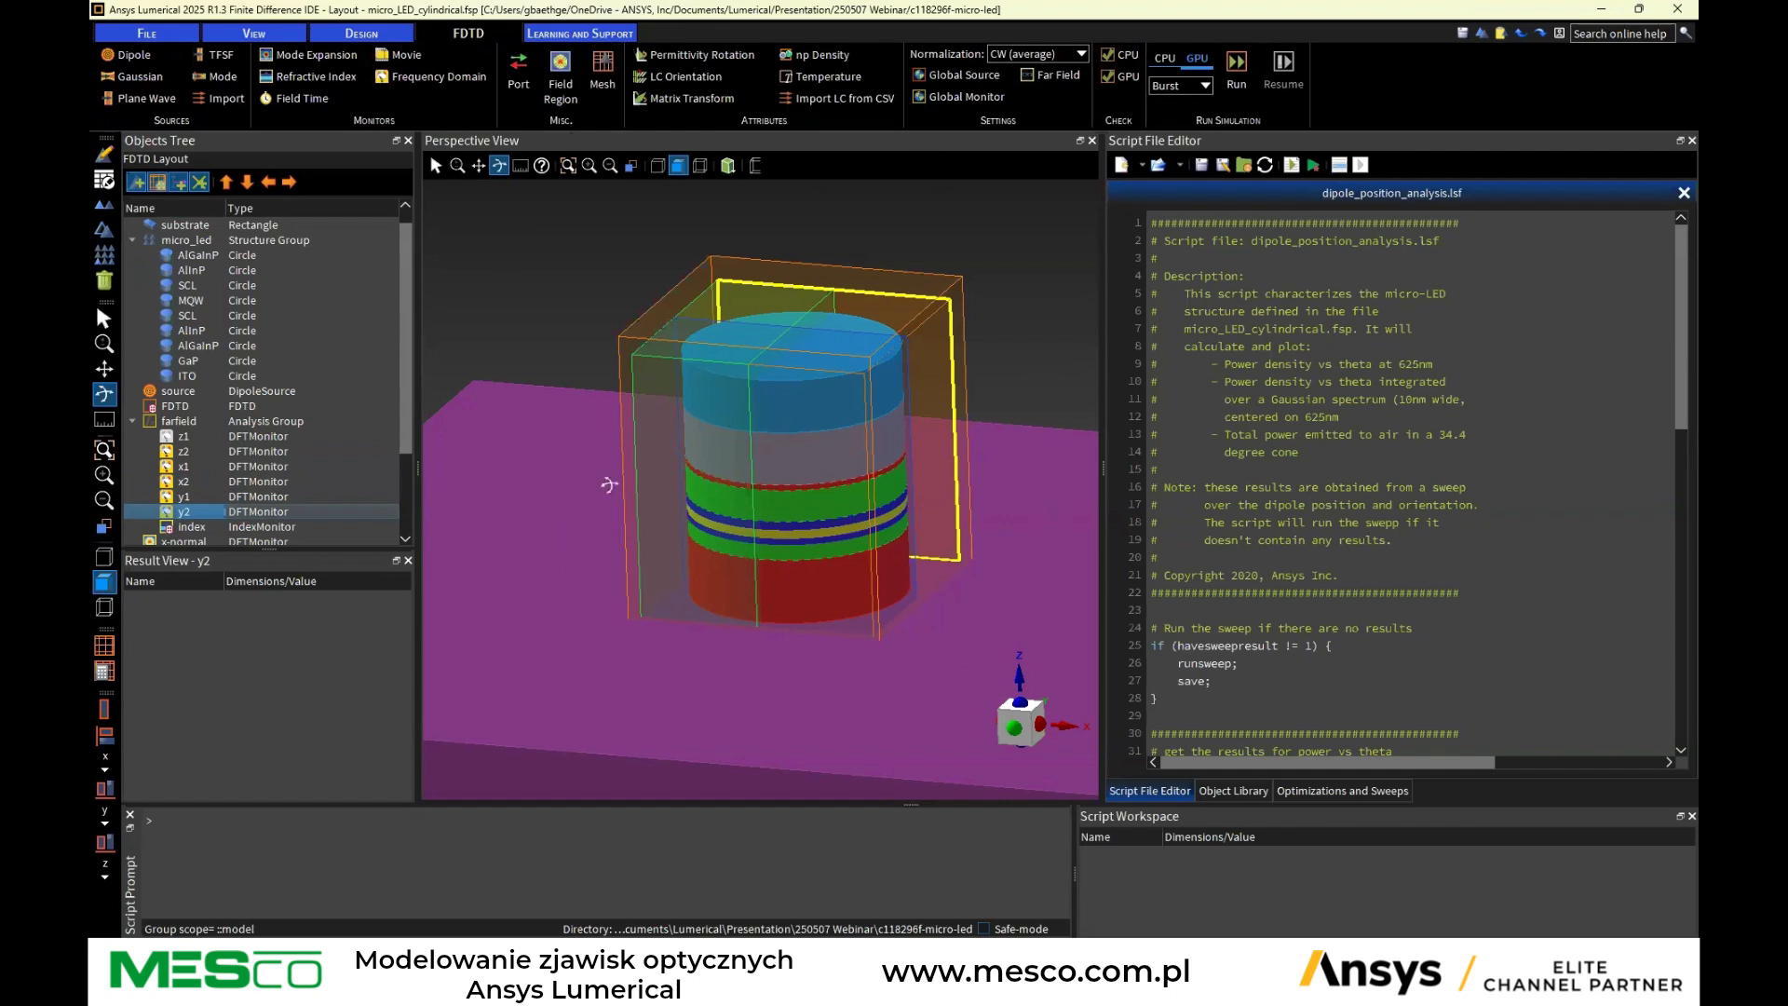
# Open the farfield analysis group's properties, review its setup variables, and close the dialog without changes
pyautogui.click(162, 423)
pyautogui.rightClick(168, 419)
pyautogui.click(175, 431)
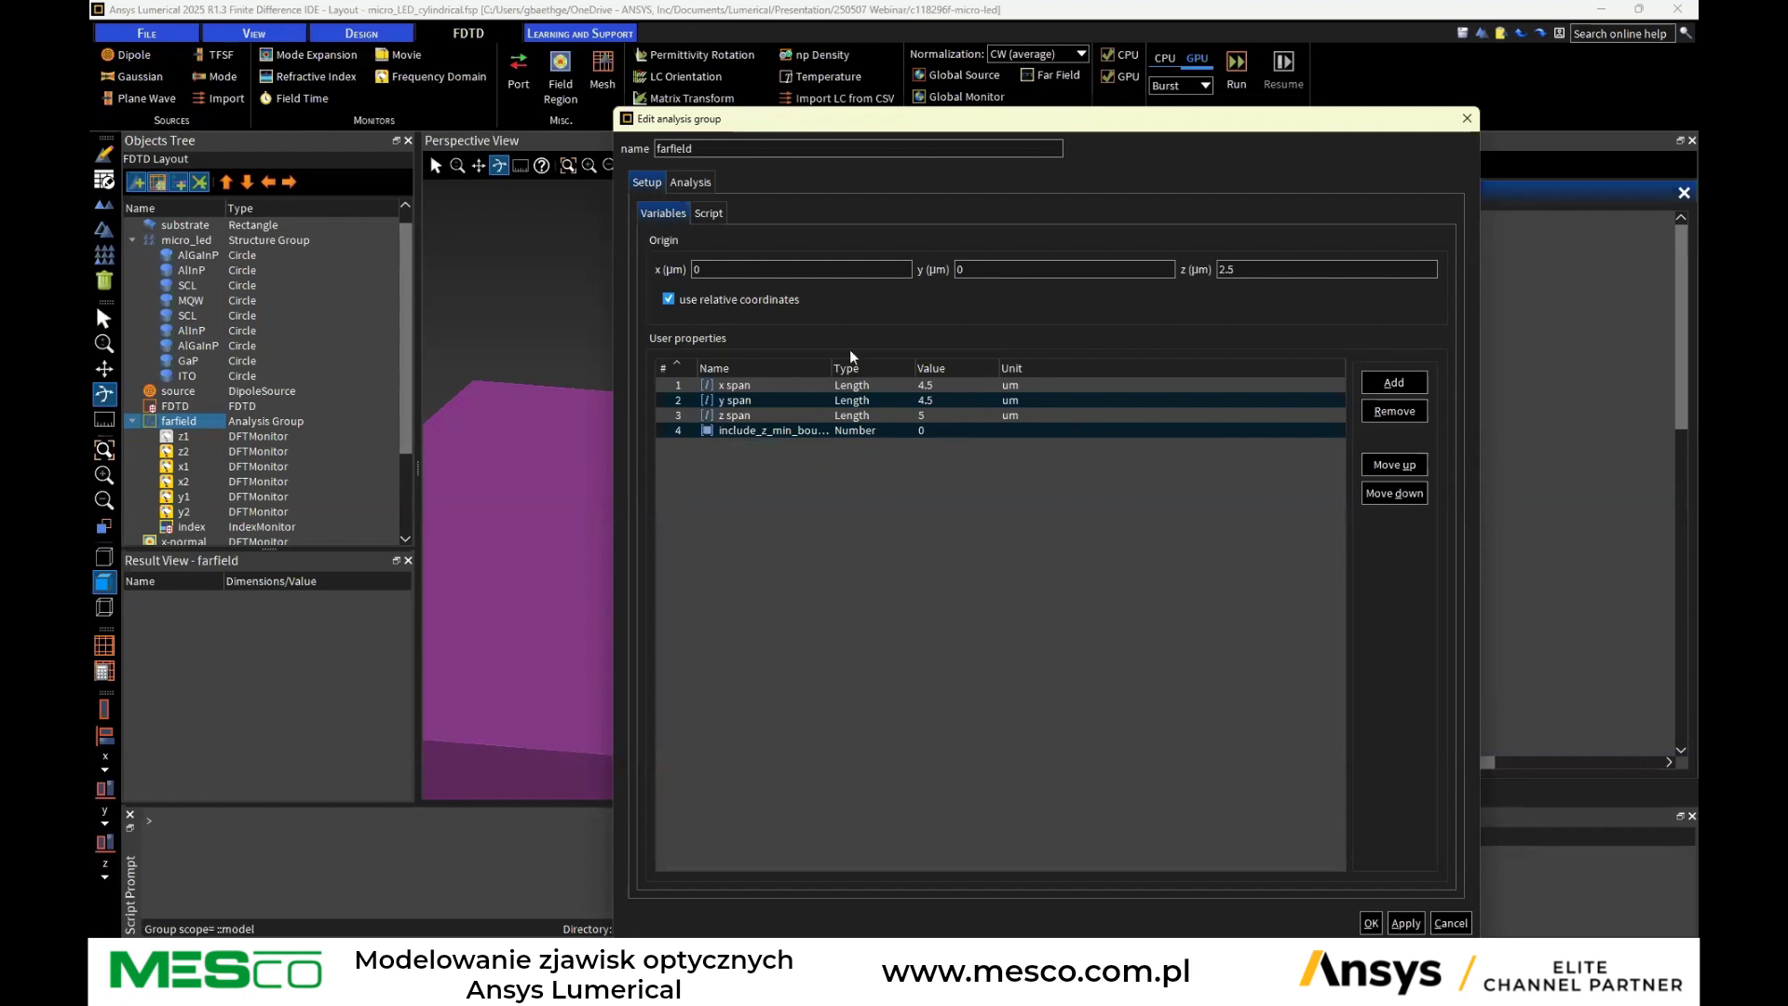
pyautogui.moveTo(825, 359); pyautogui.dragTo(872, 360)
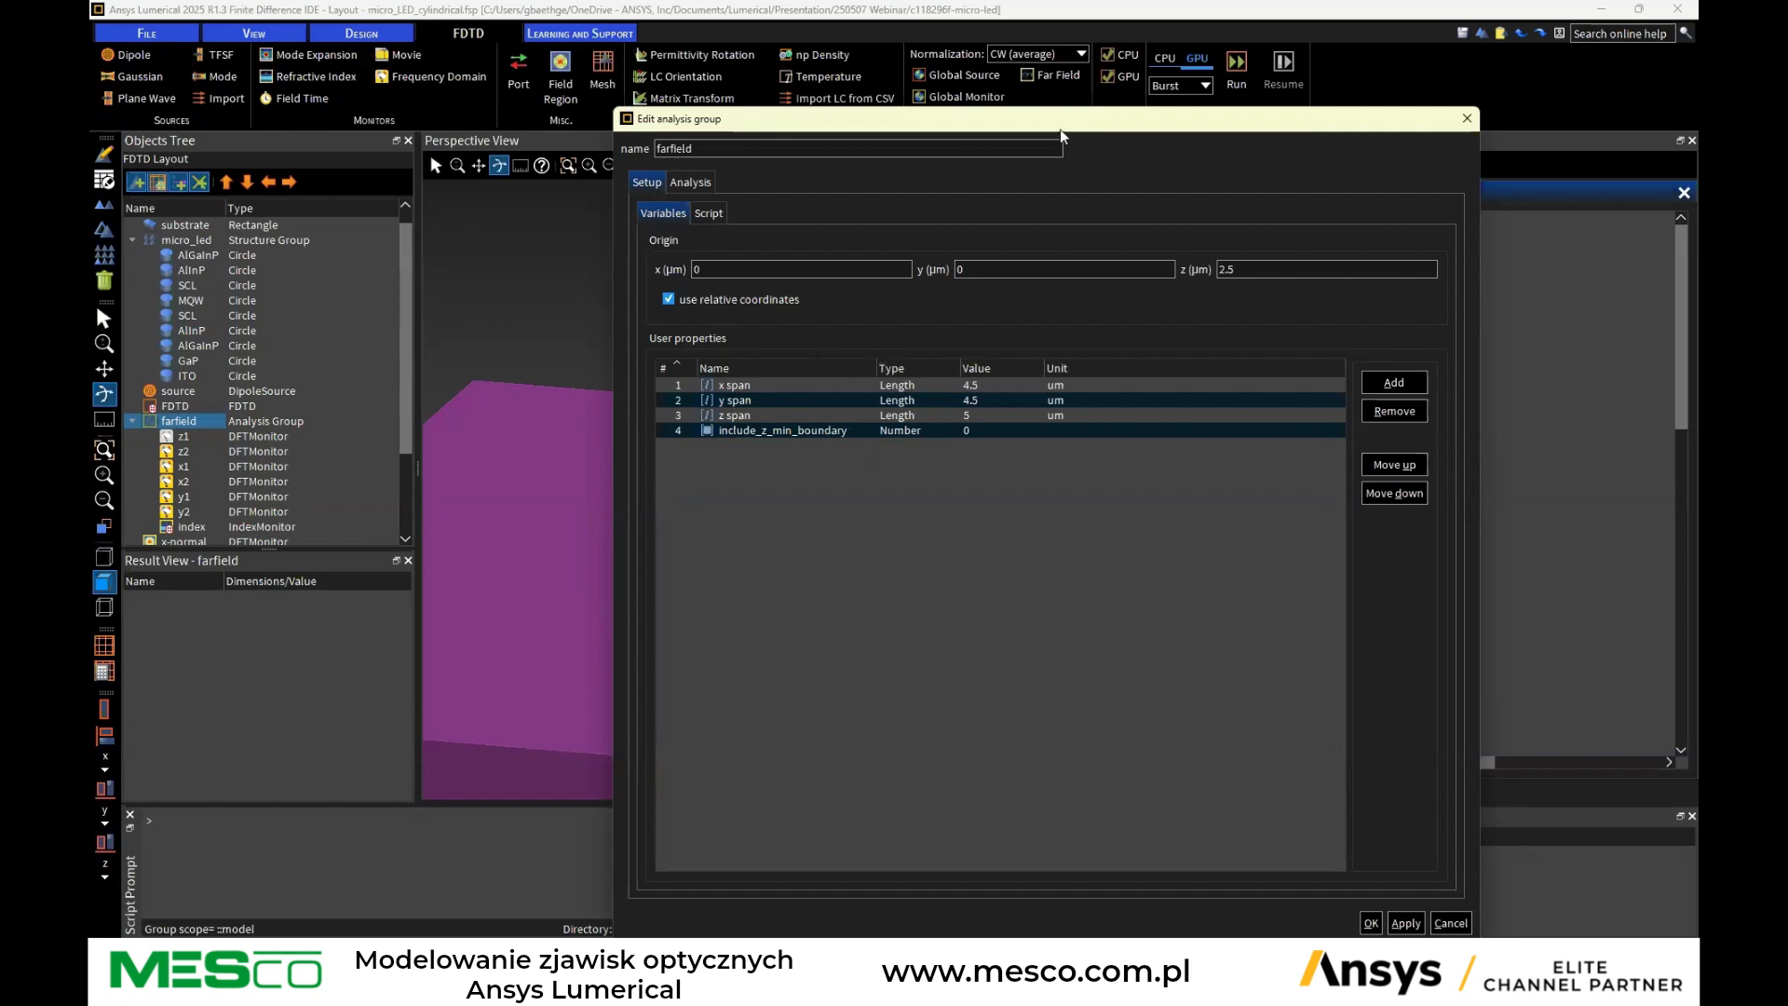
pyautogui.moveTo(1065, 123); pyautogui.dragTo(1361, 207)
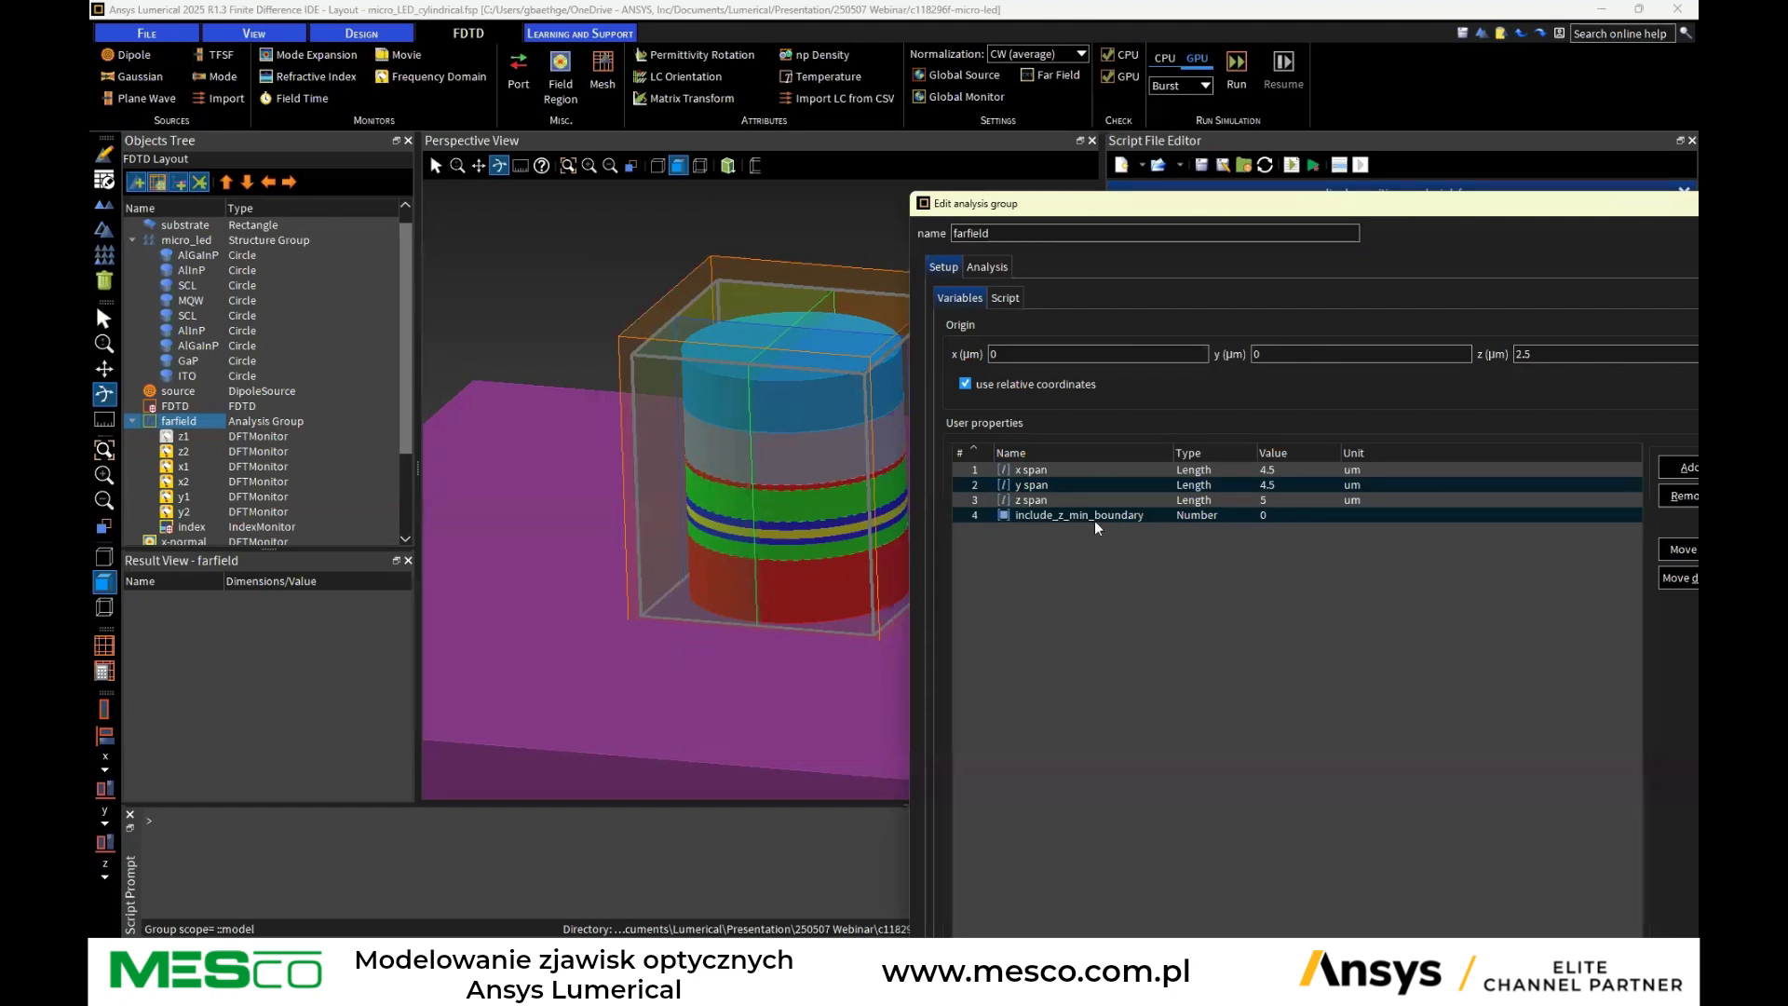
pyautogui.click(1068, 521)
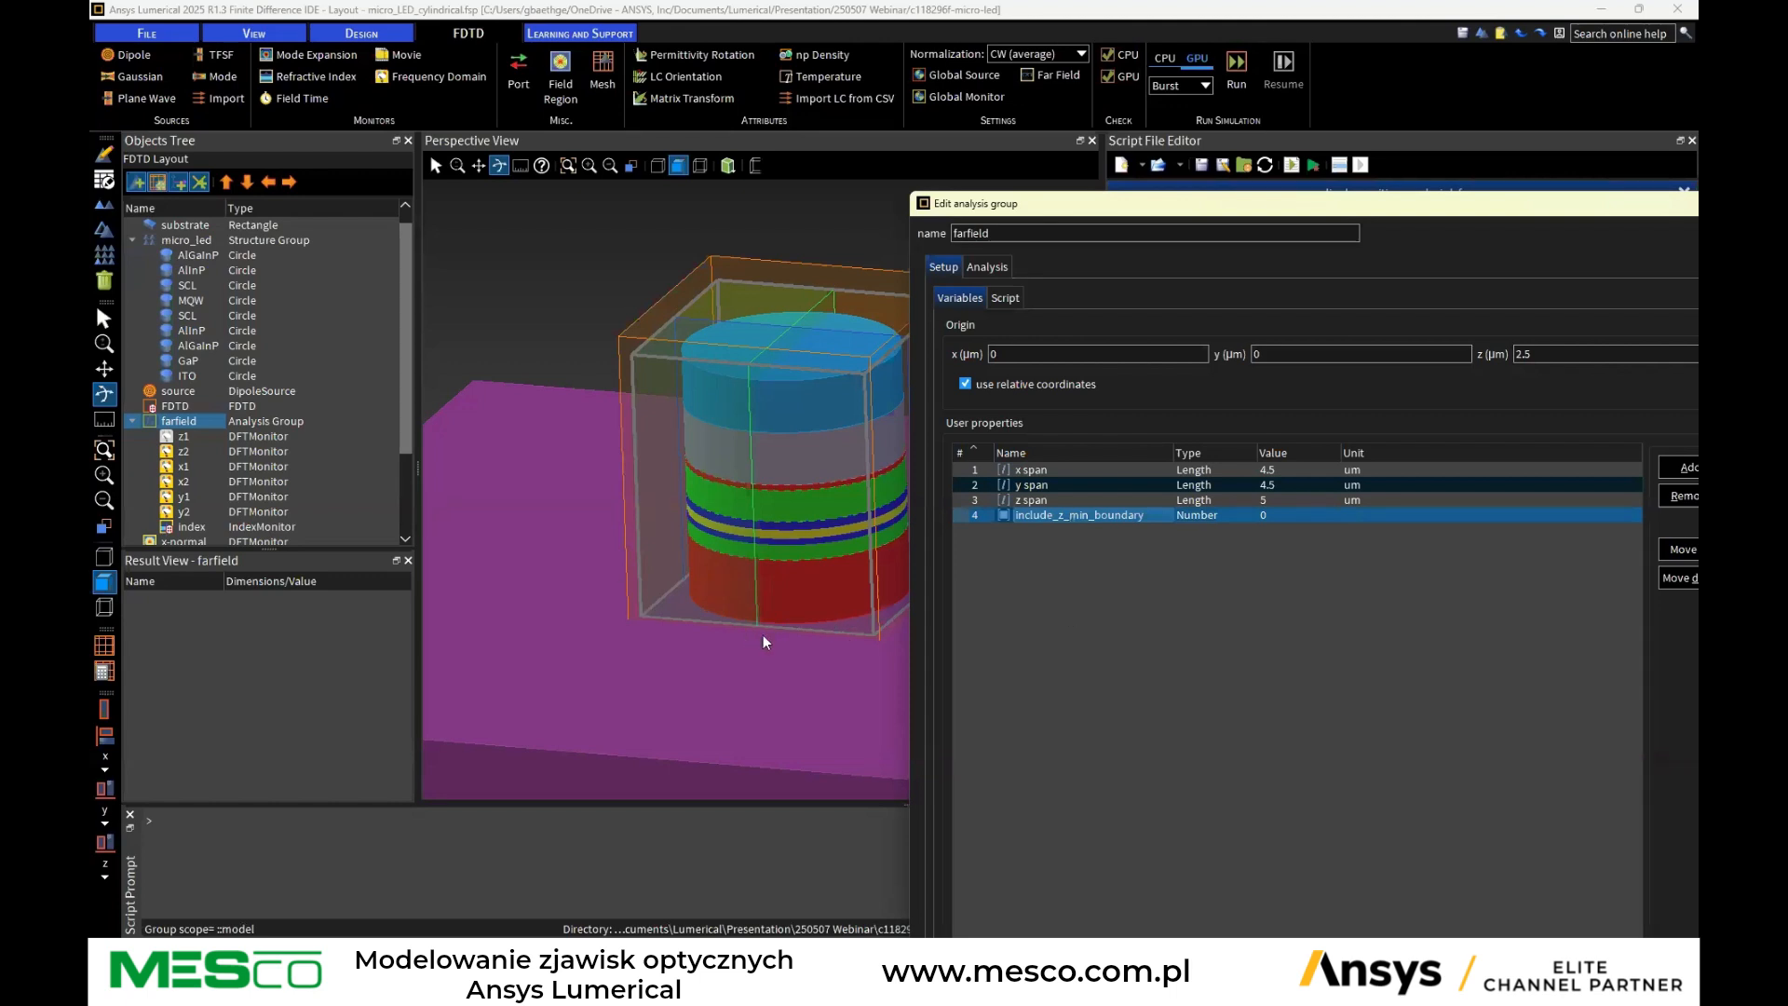
pyautogui.moveTo(1142, 207); pyautogui.dragTo(827, 111)
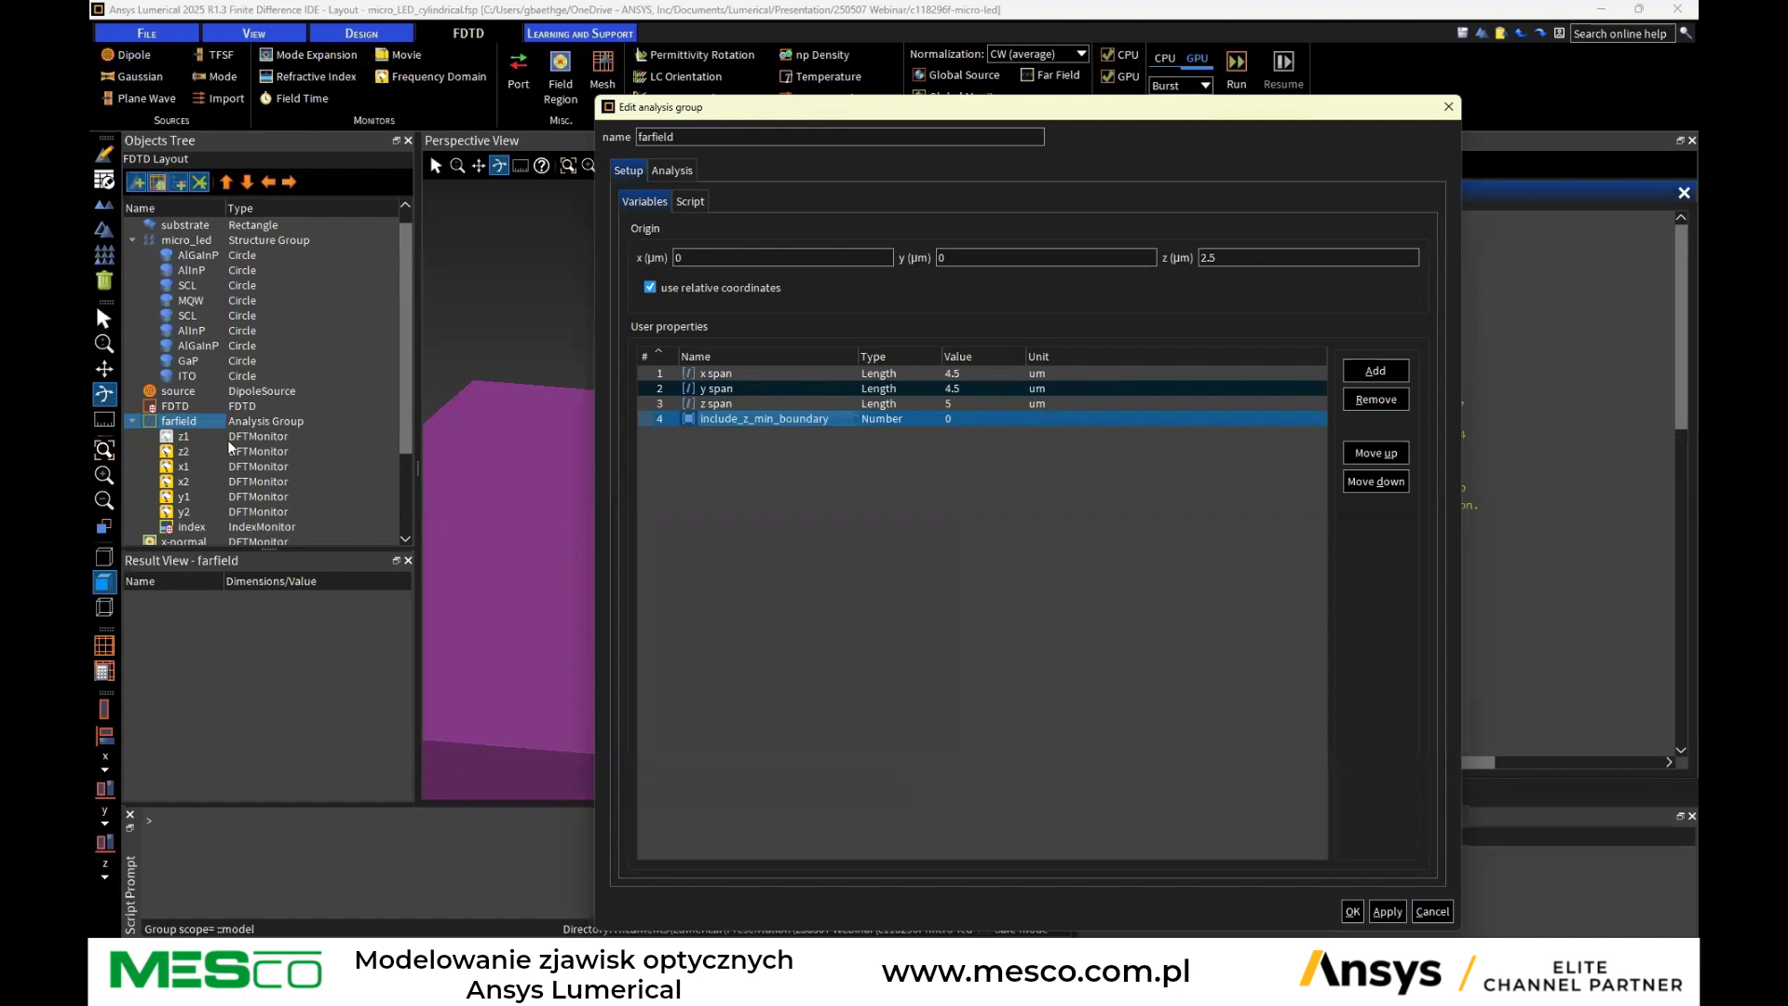
pyautogui.click(1432, 910)
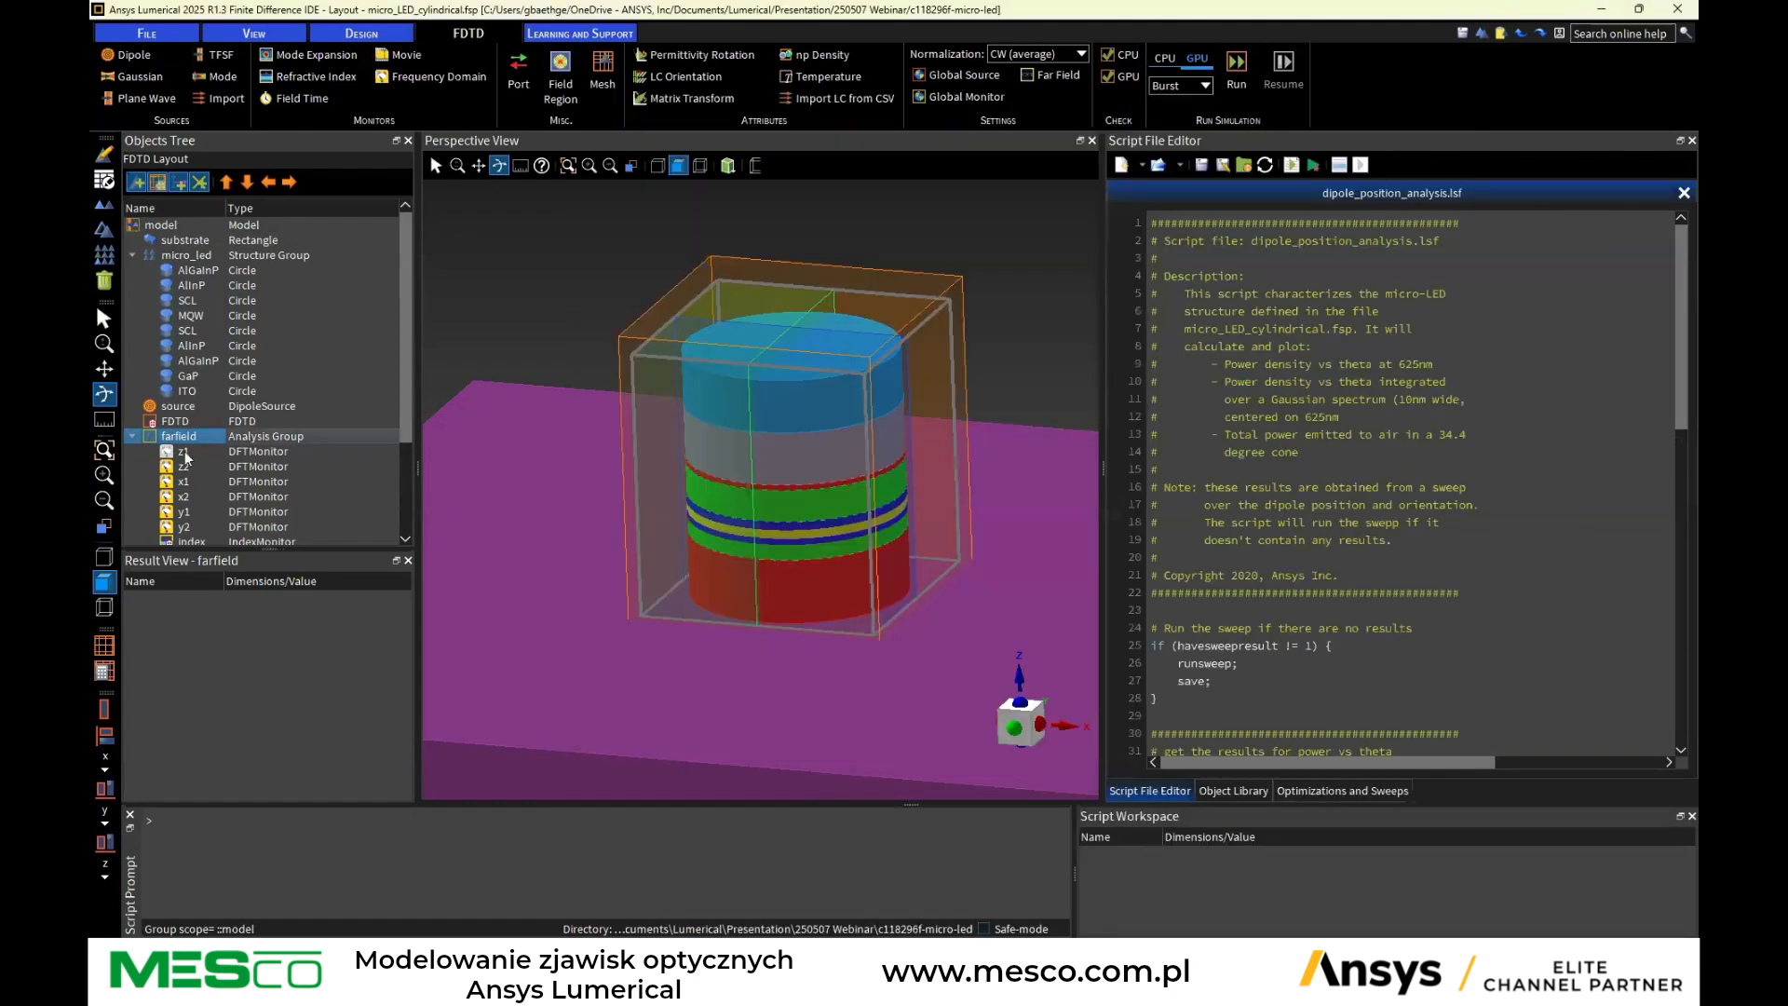
pyautogui.rightClick(186, 455)
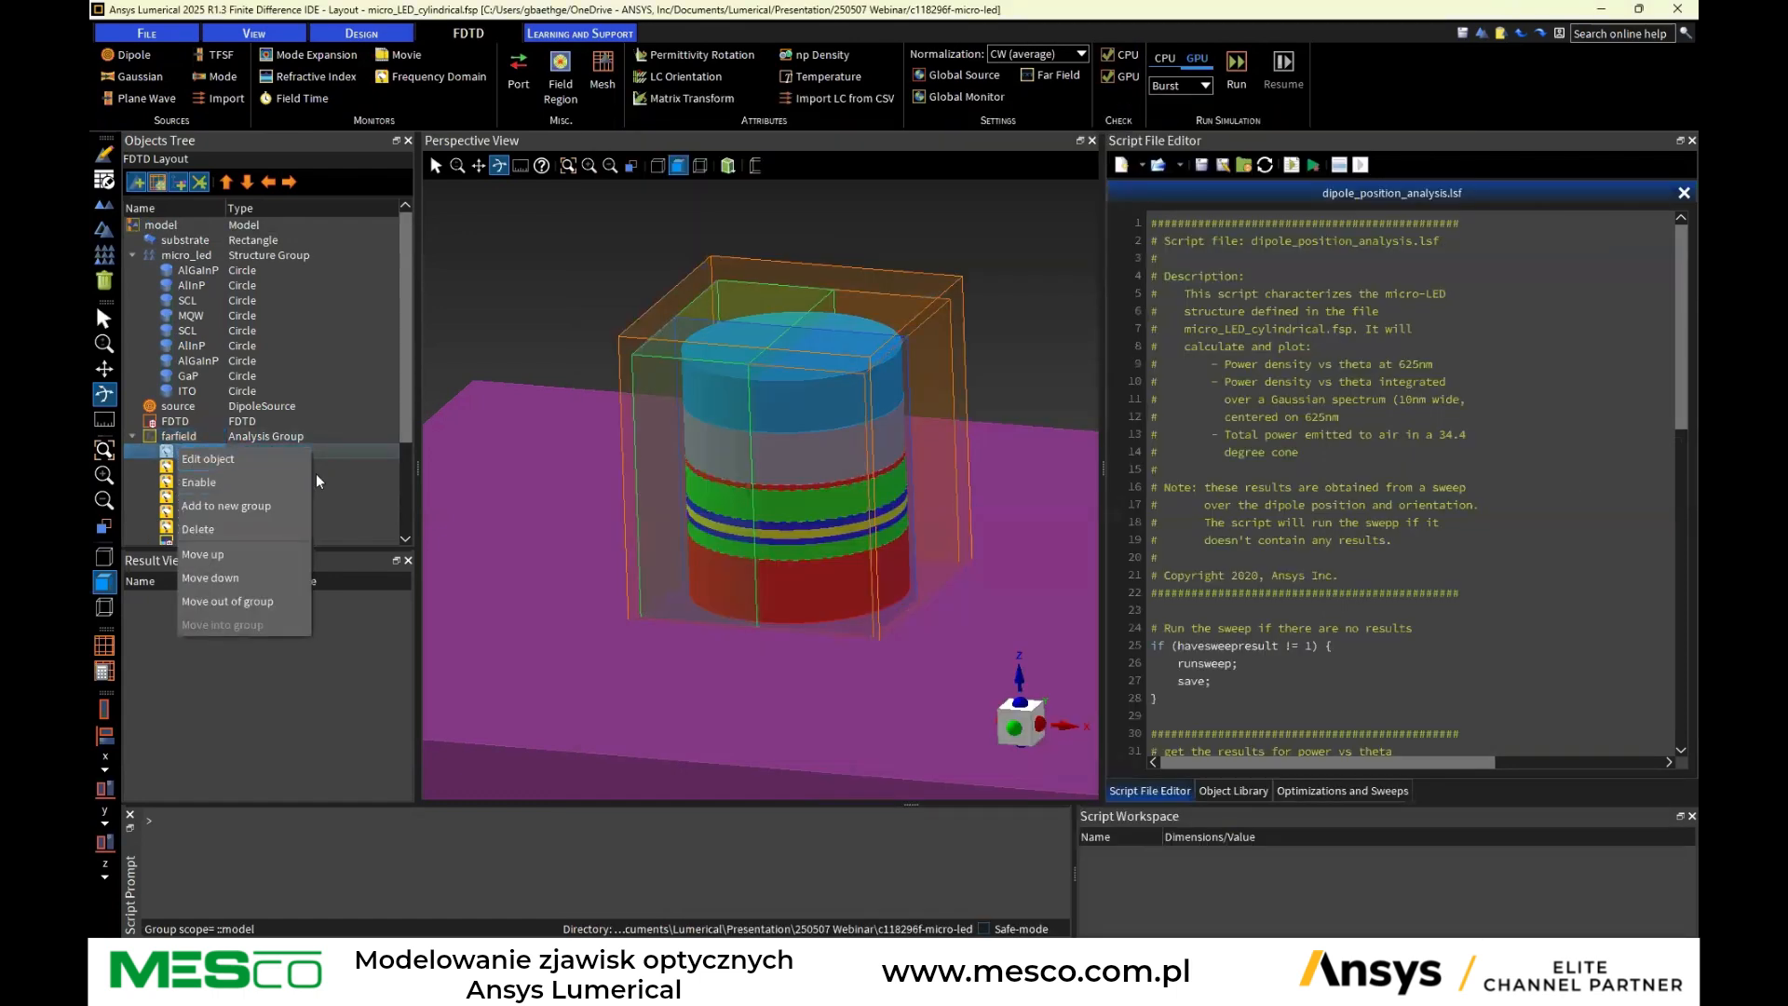
pyautogui.click(535, 482)
pyautogui.moveTo(838, 596); pyautogui.dragTo(796, 535)
pyautogui.click(181, 439)
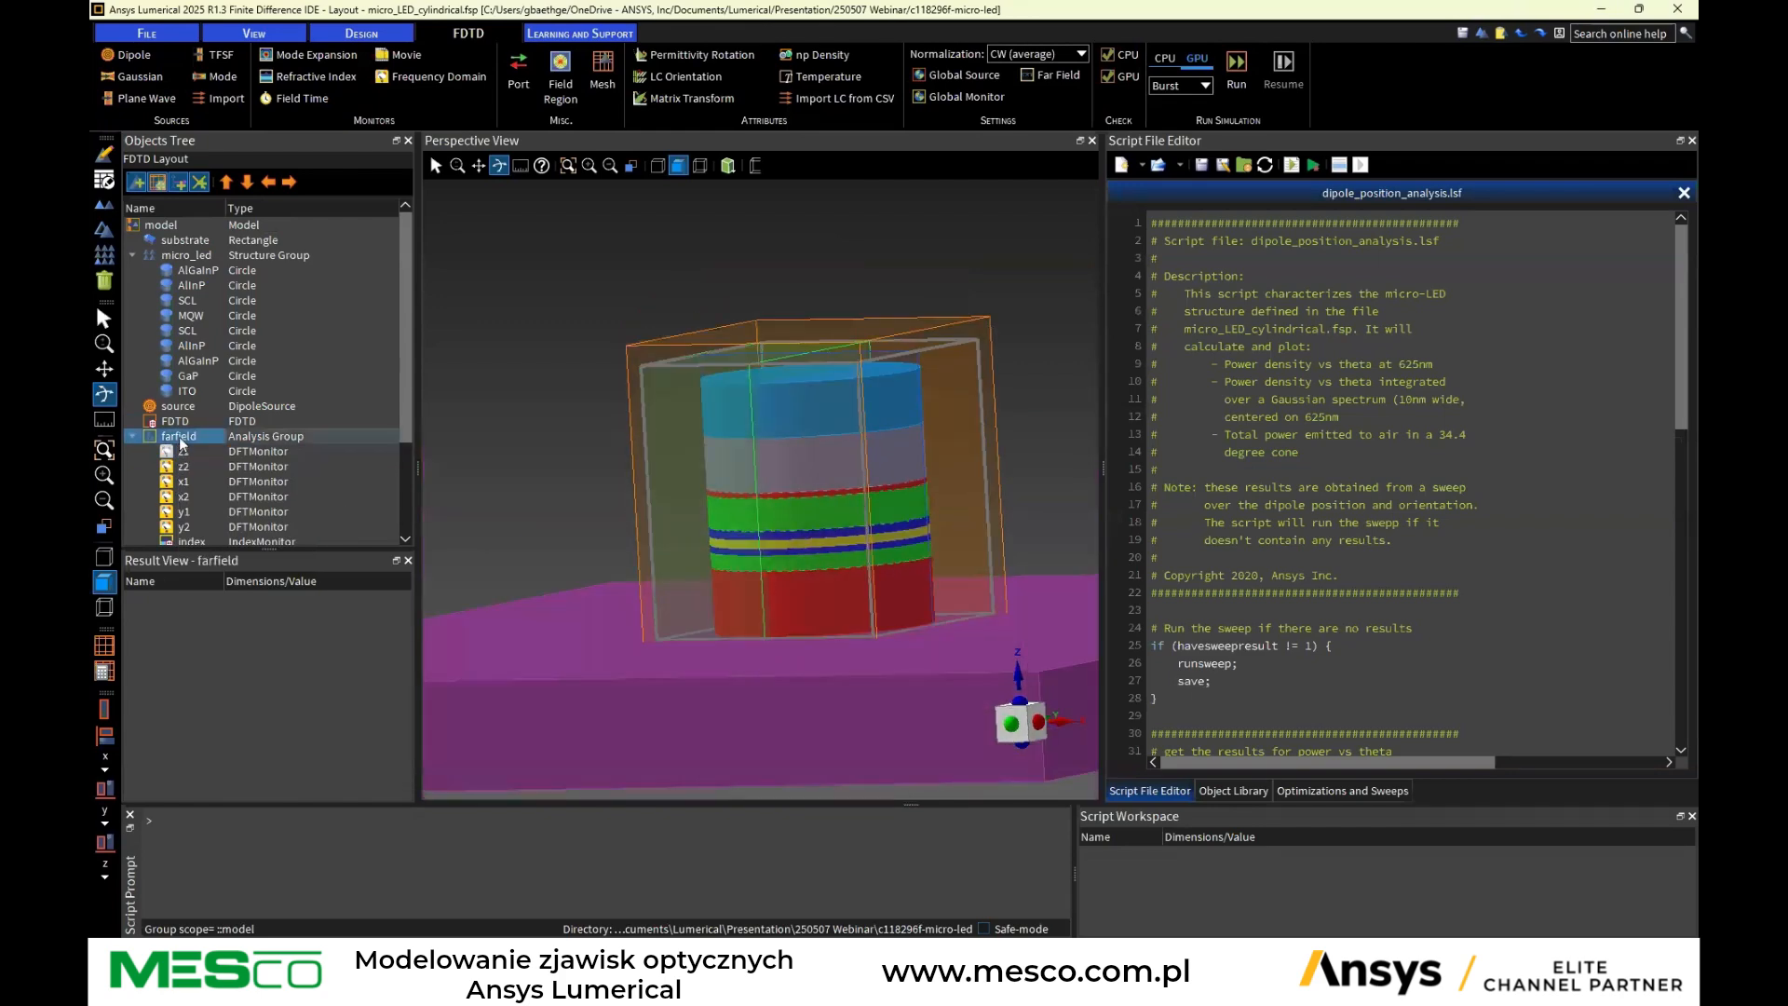
# Reopen the farfield group and review its setup script, focusing on the line enabling z1 via include_z_min_boundary
pyautogui.doubleClick(178, 436)
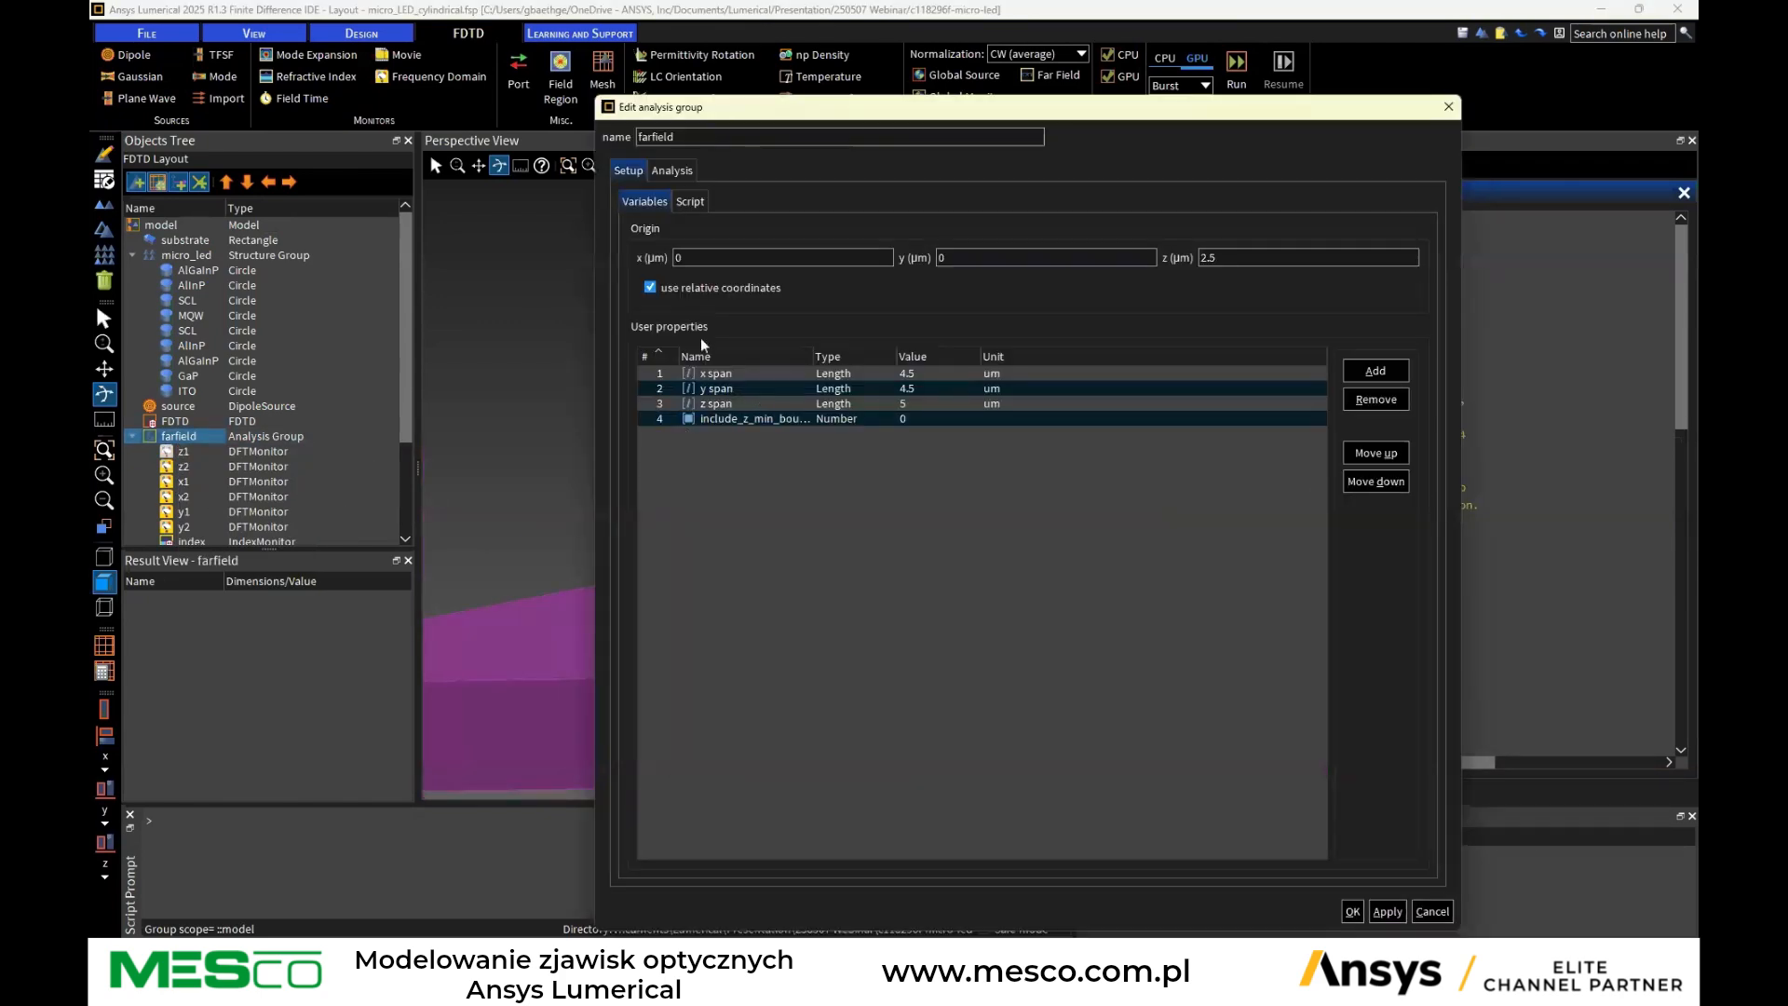
pyautogui.click(690, 201)
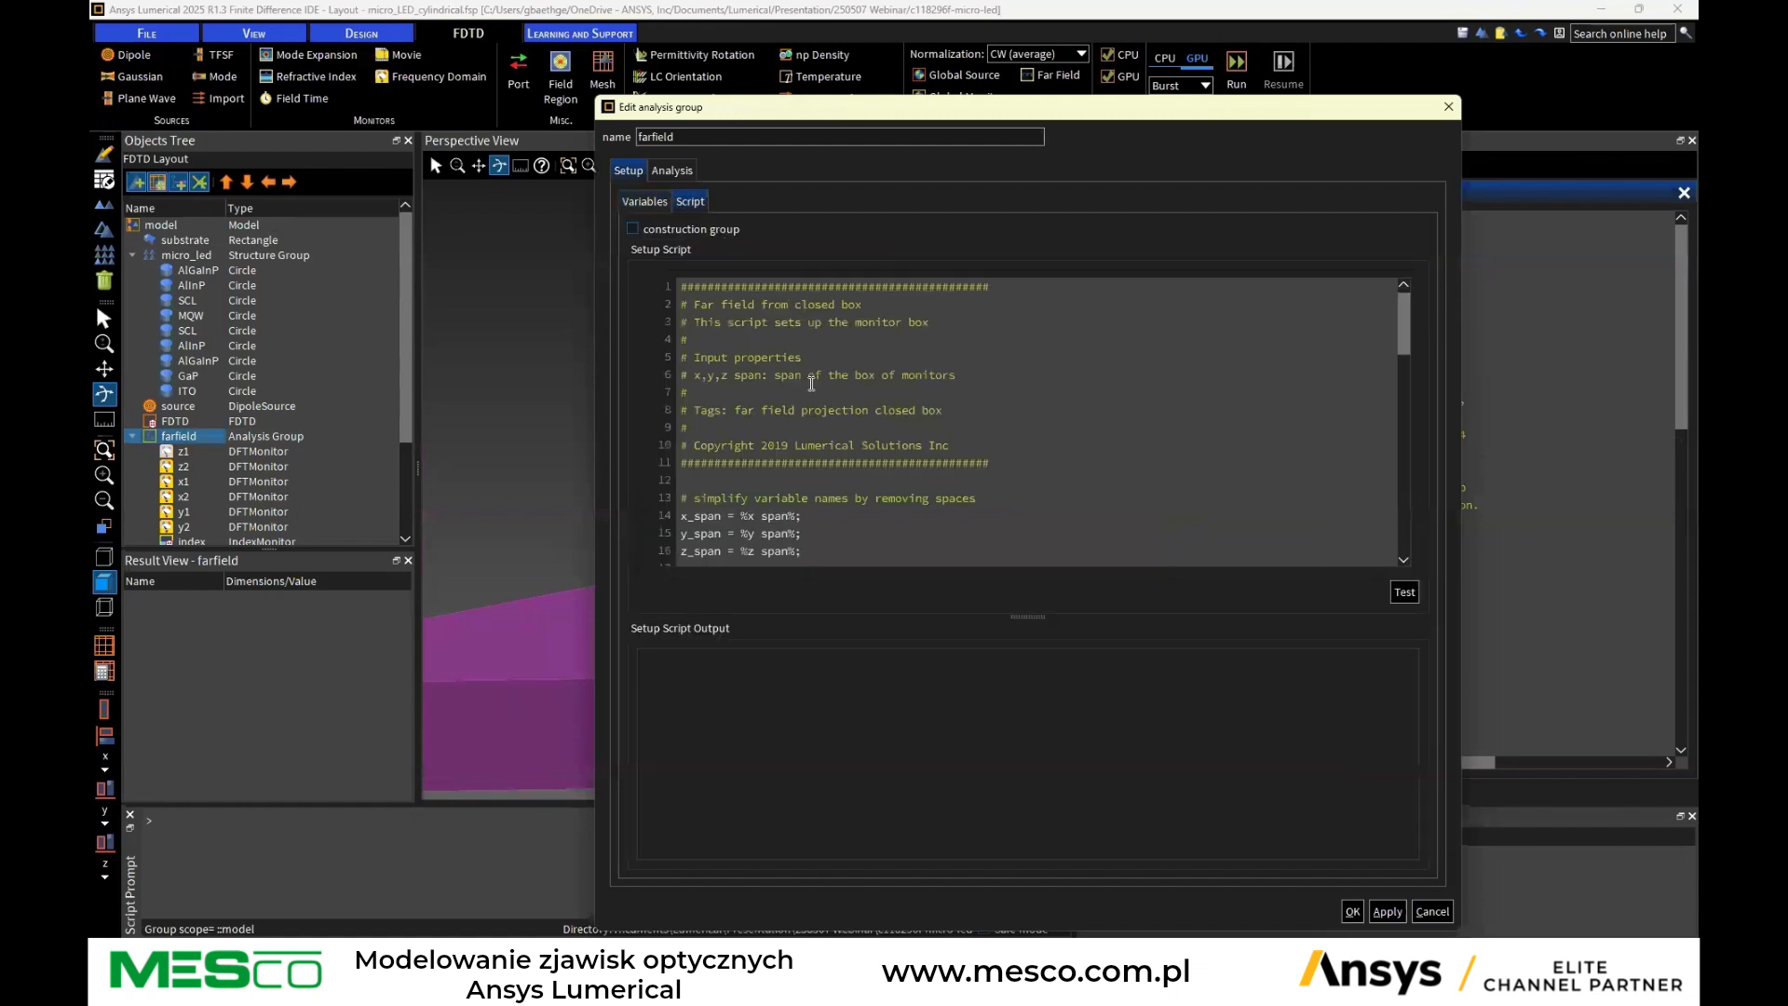
pyautogui.scroll(-3, 792, 365)
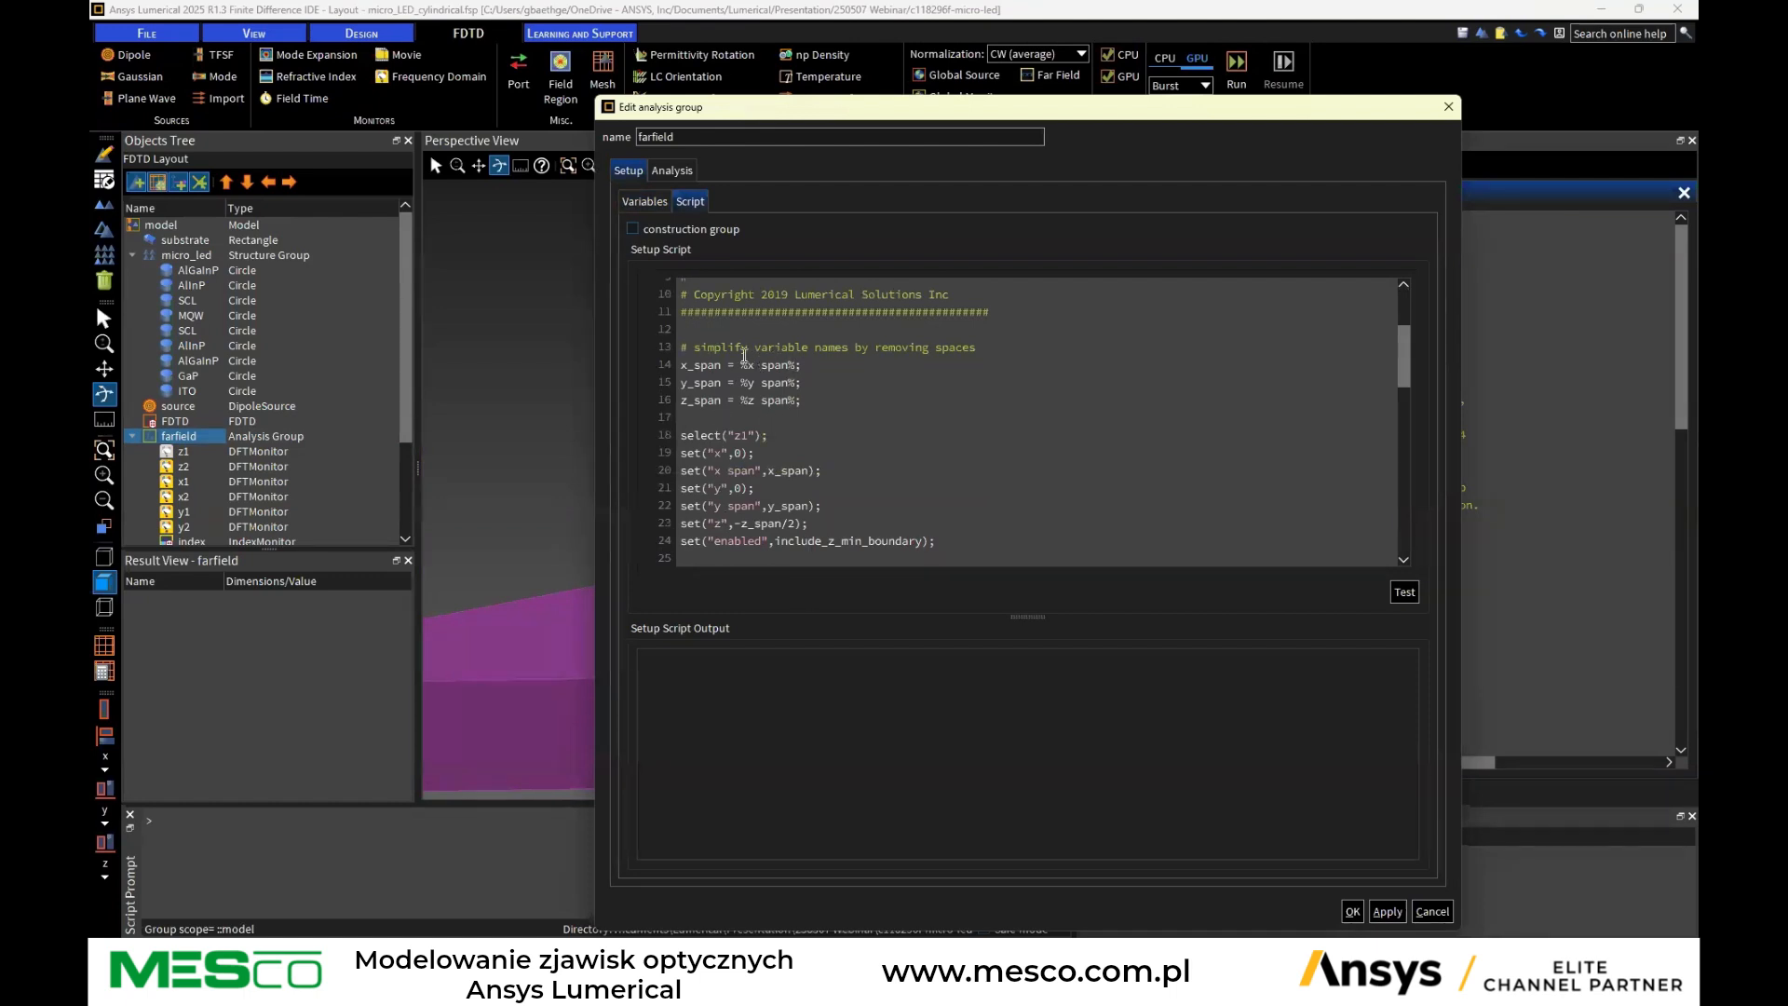
pyautogui.scroll(-13, 700, 407)
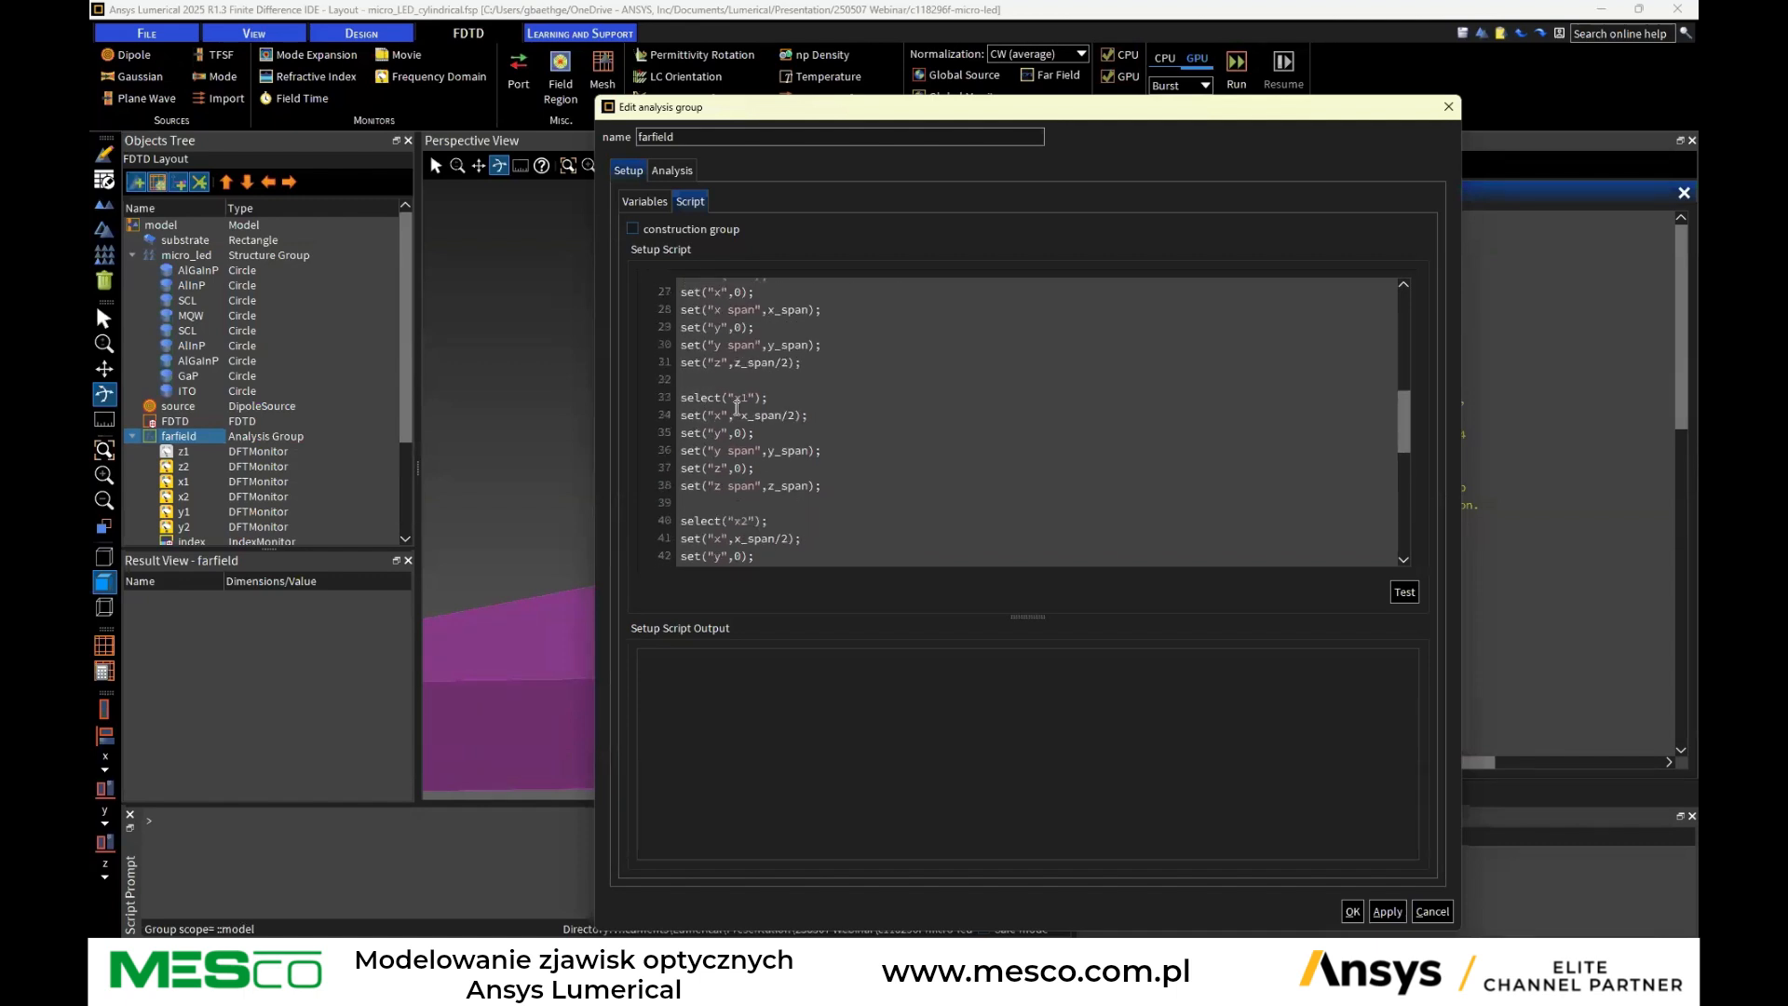
pyautogui.scroll(2, 741, 410)
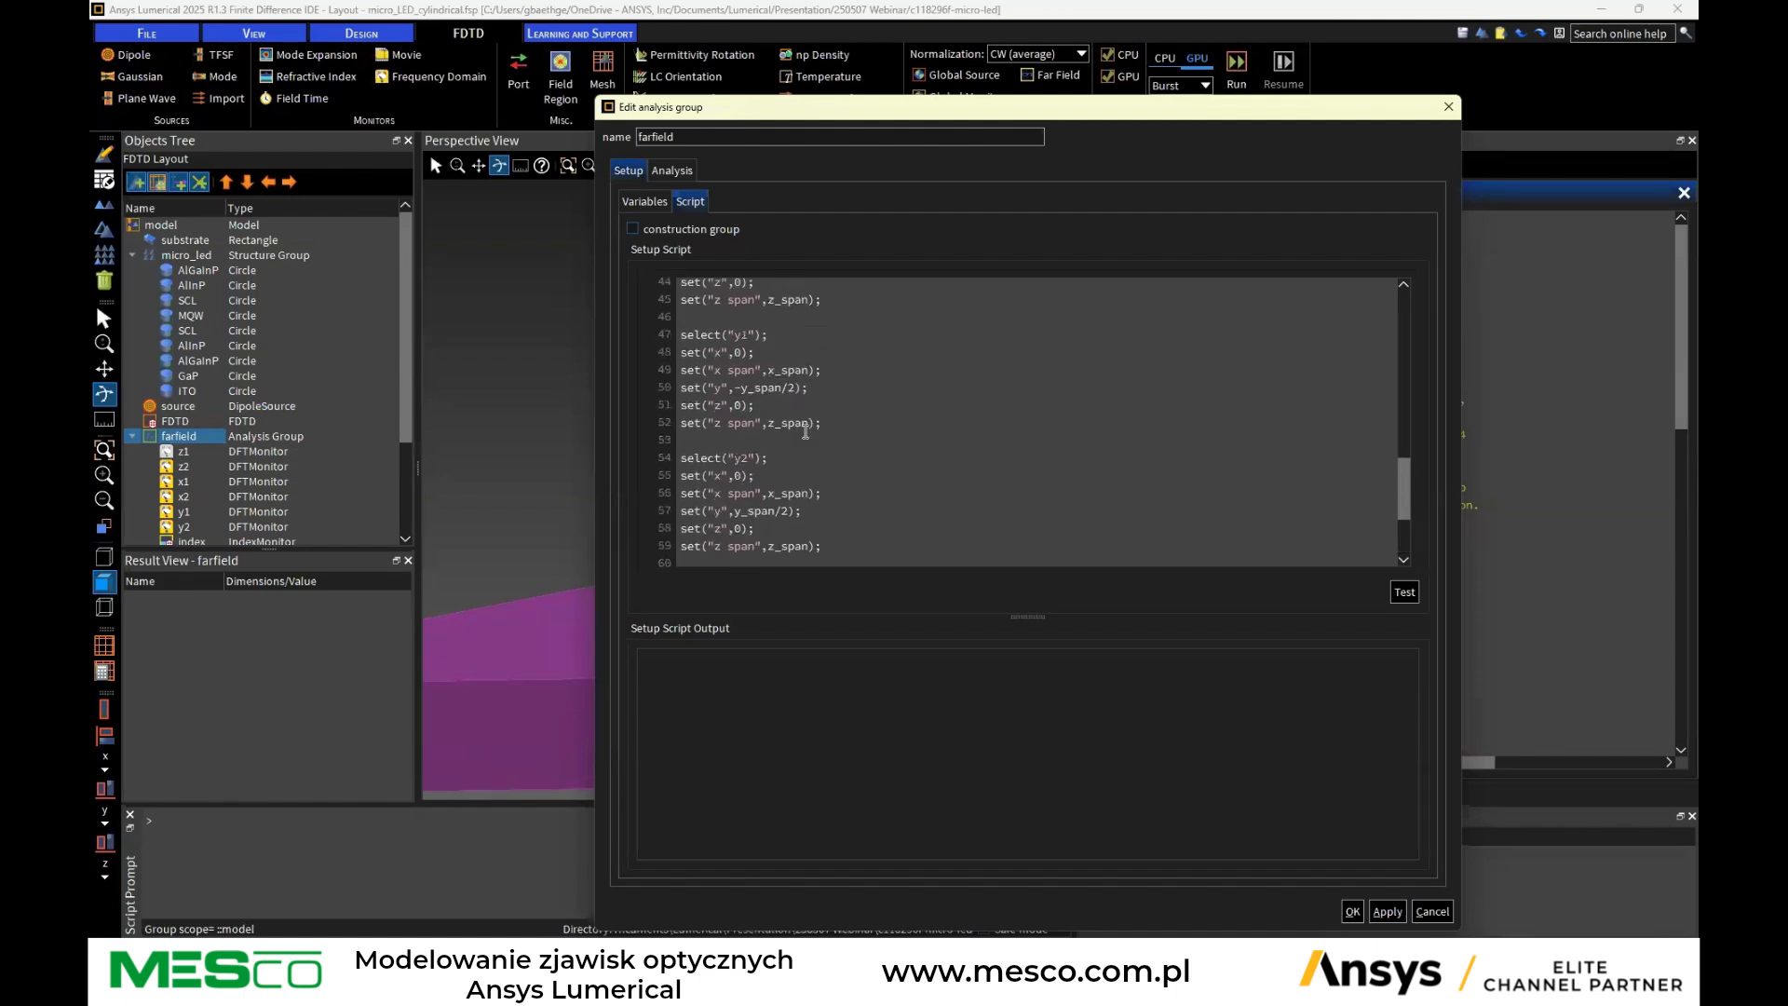
pyautogui.scroll(9, 1024, 466)
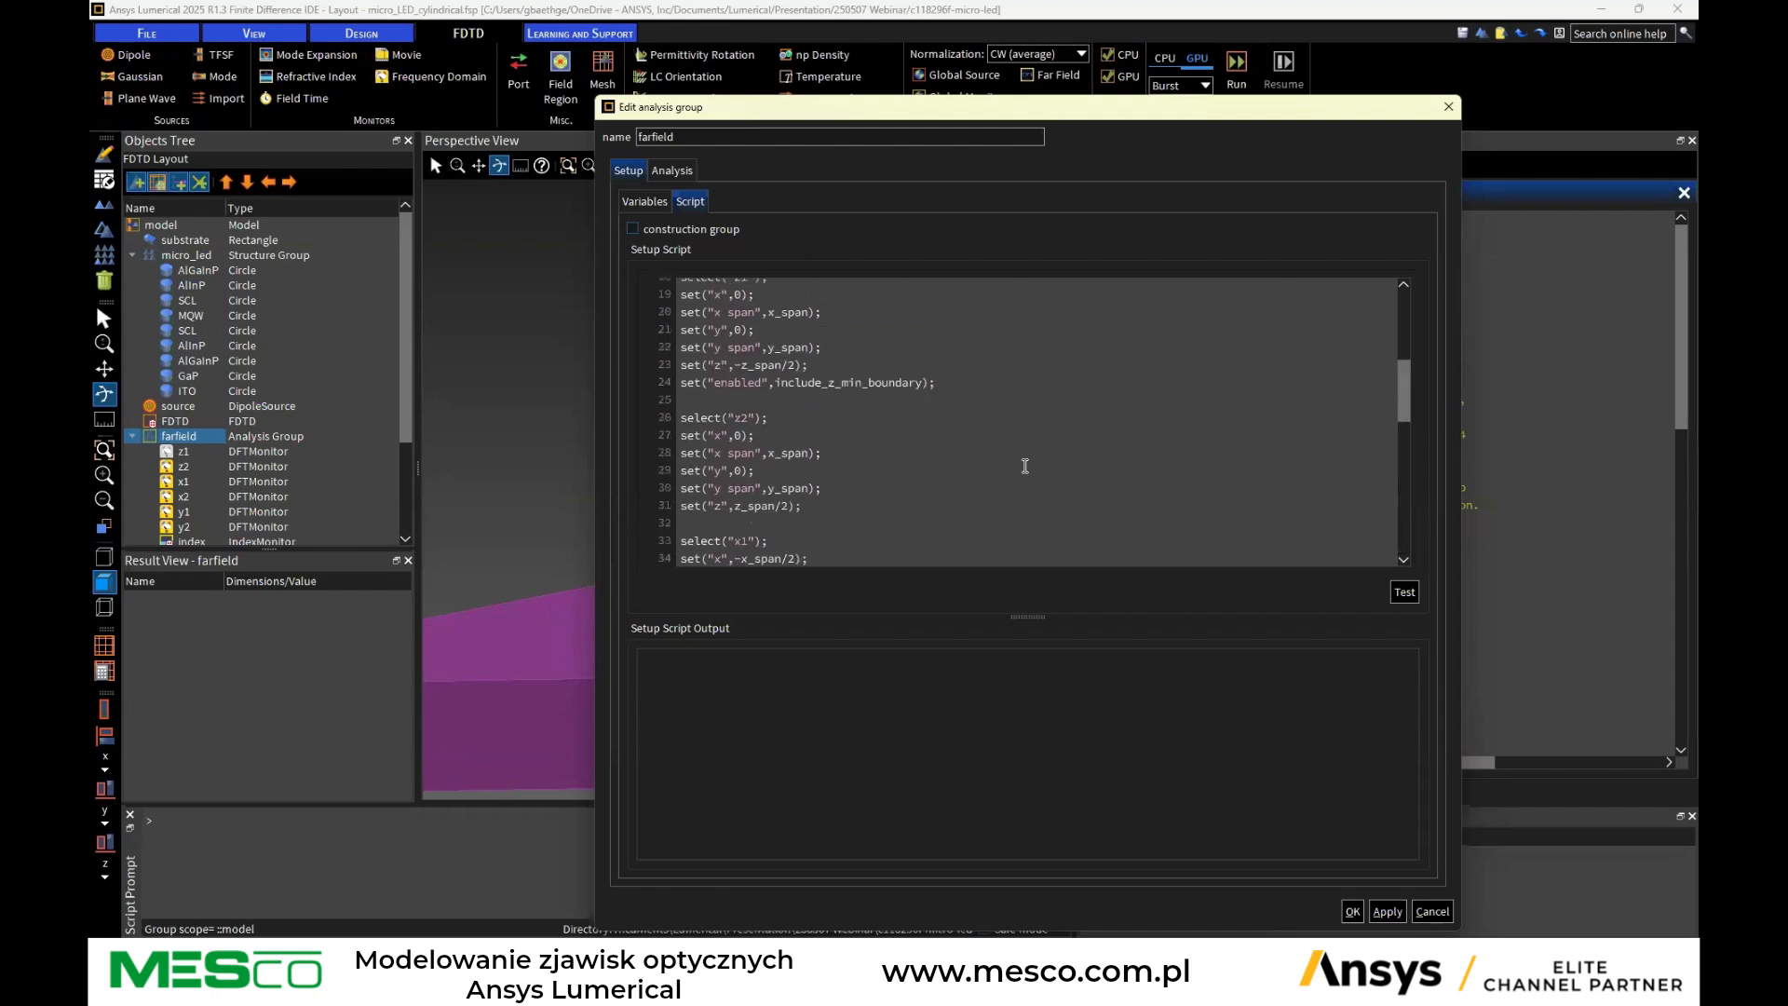
pyautogui.scroll(3, 1025, 466)
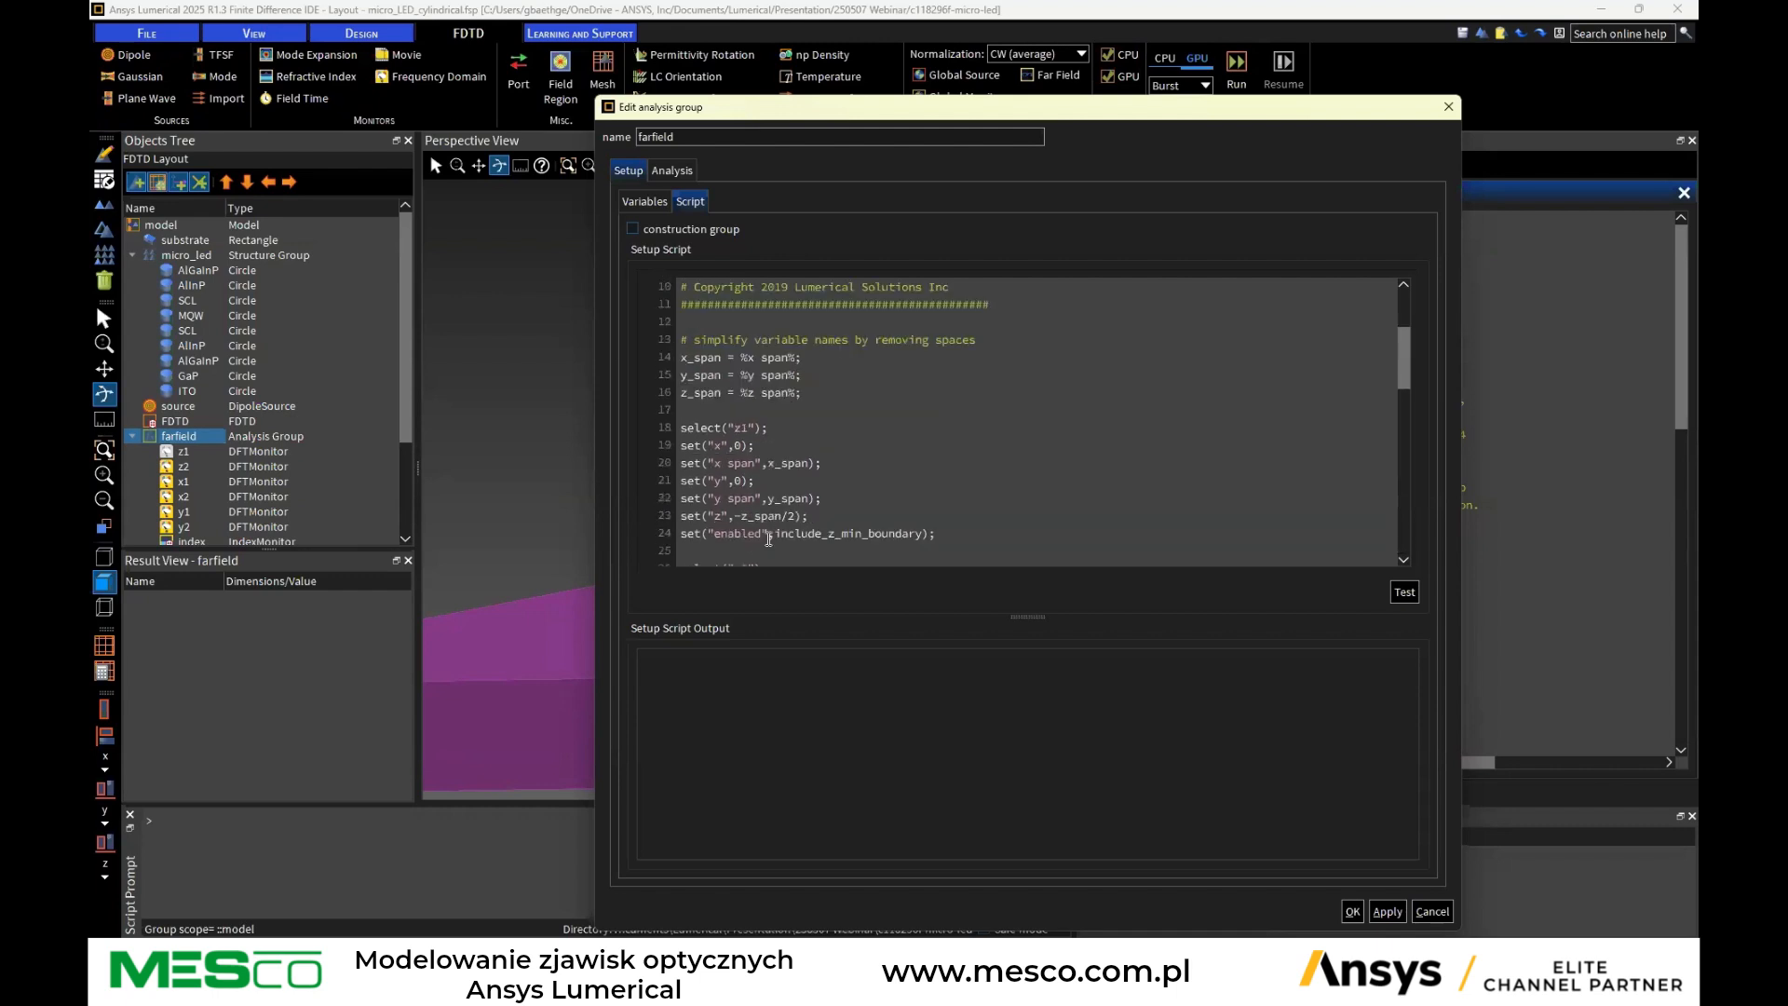
pyautogui.moveTo(929, 534); pyautogui.dragTo(670, 521)
pyautogui.click(633, 203)
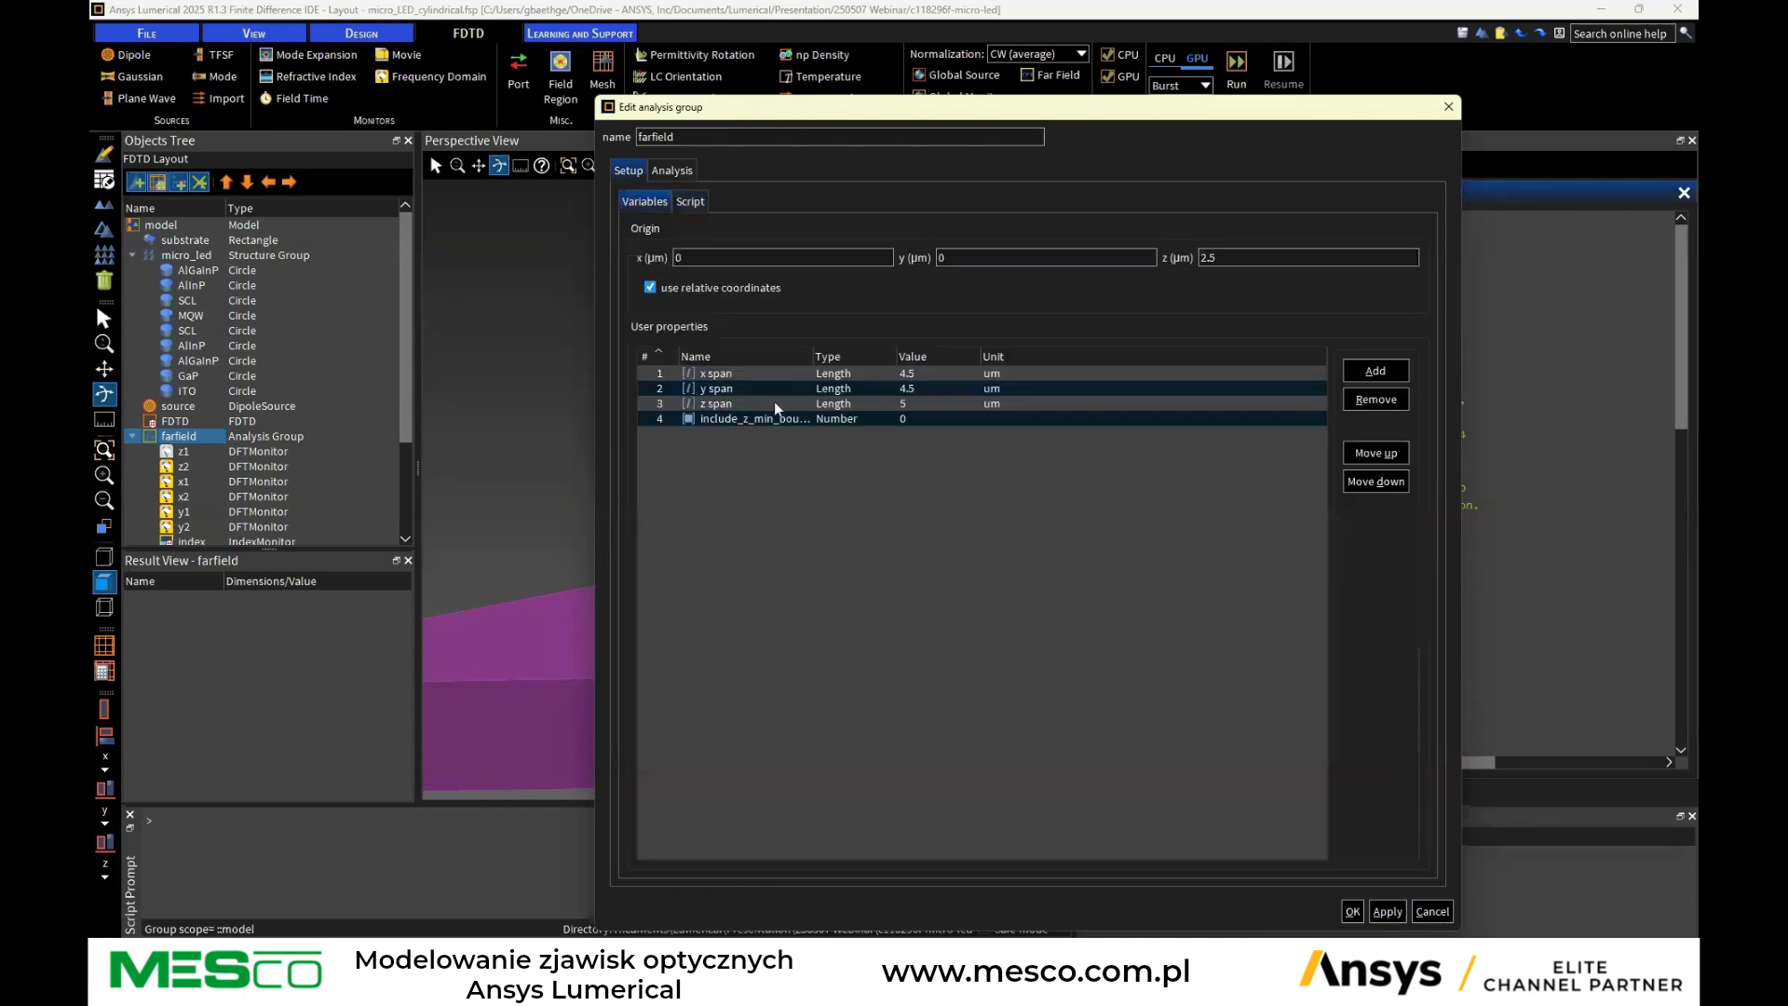
pyautogui.click(723, 419)
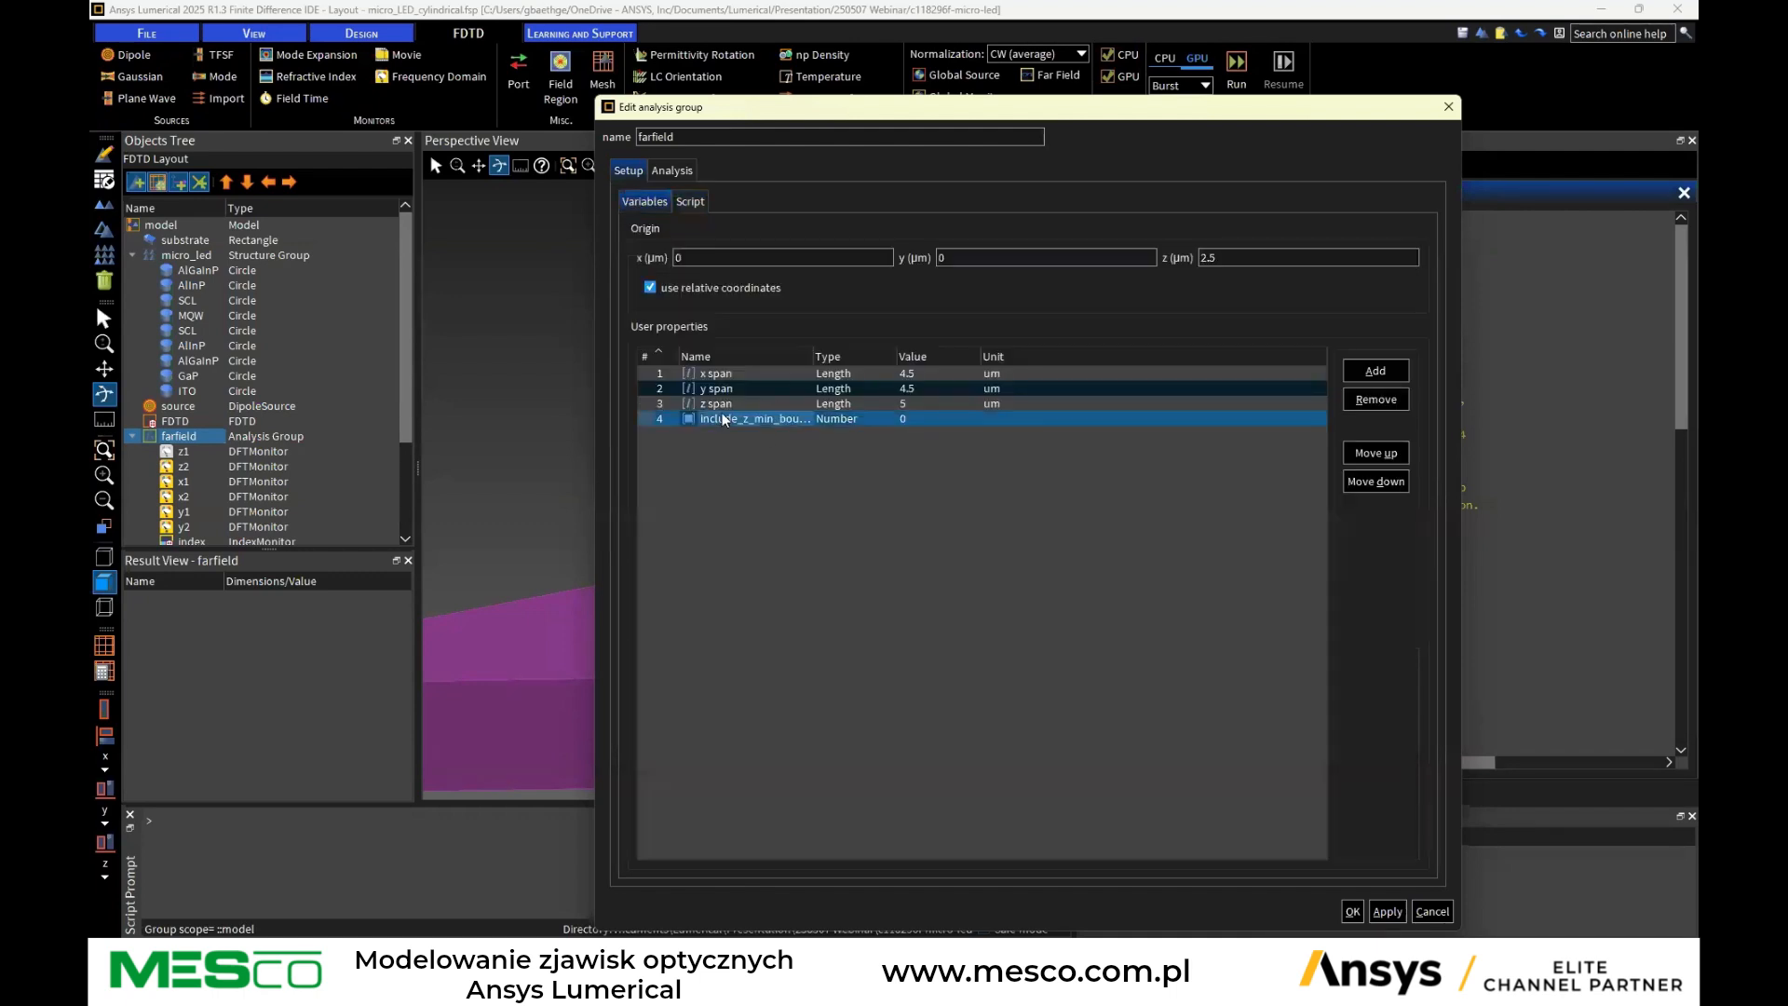
pyautogui.click(687, 203)
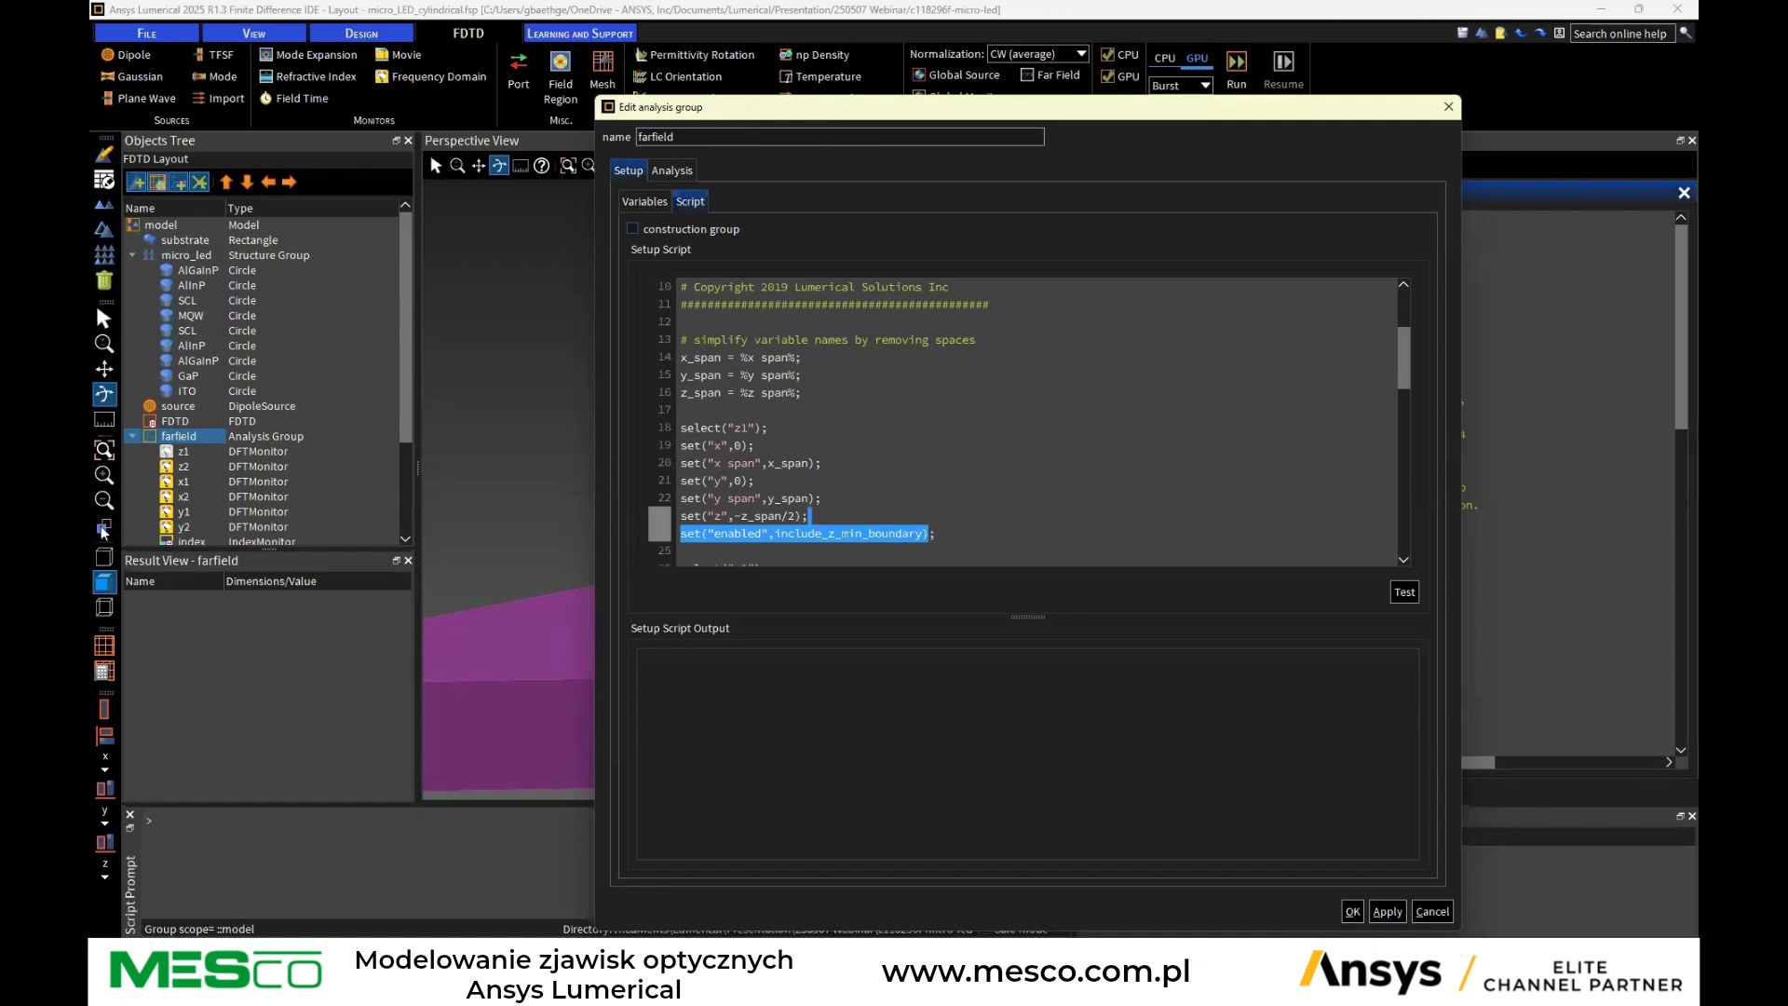
# Review the farfield group's analysis parameters and its list of result outputs
pyautogui.click(676, 170)
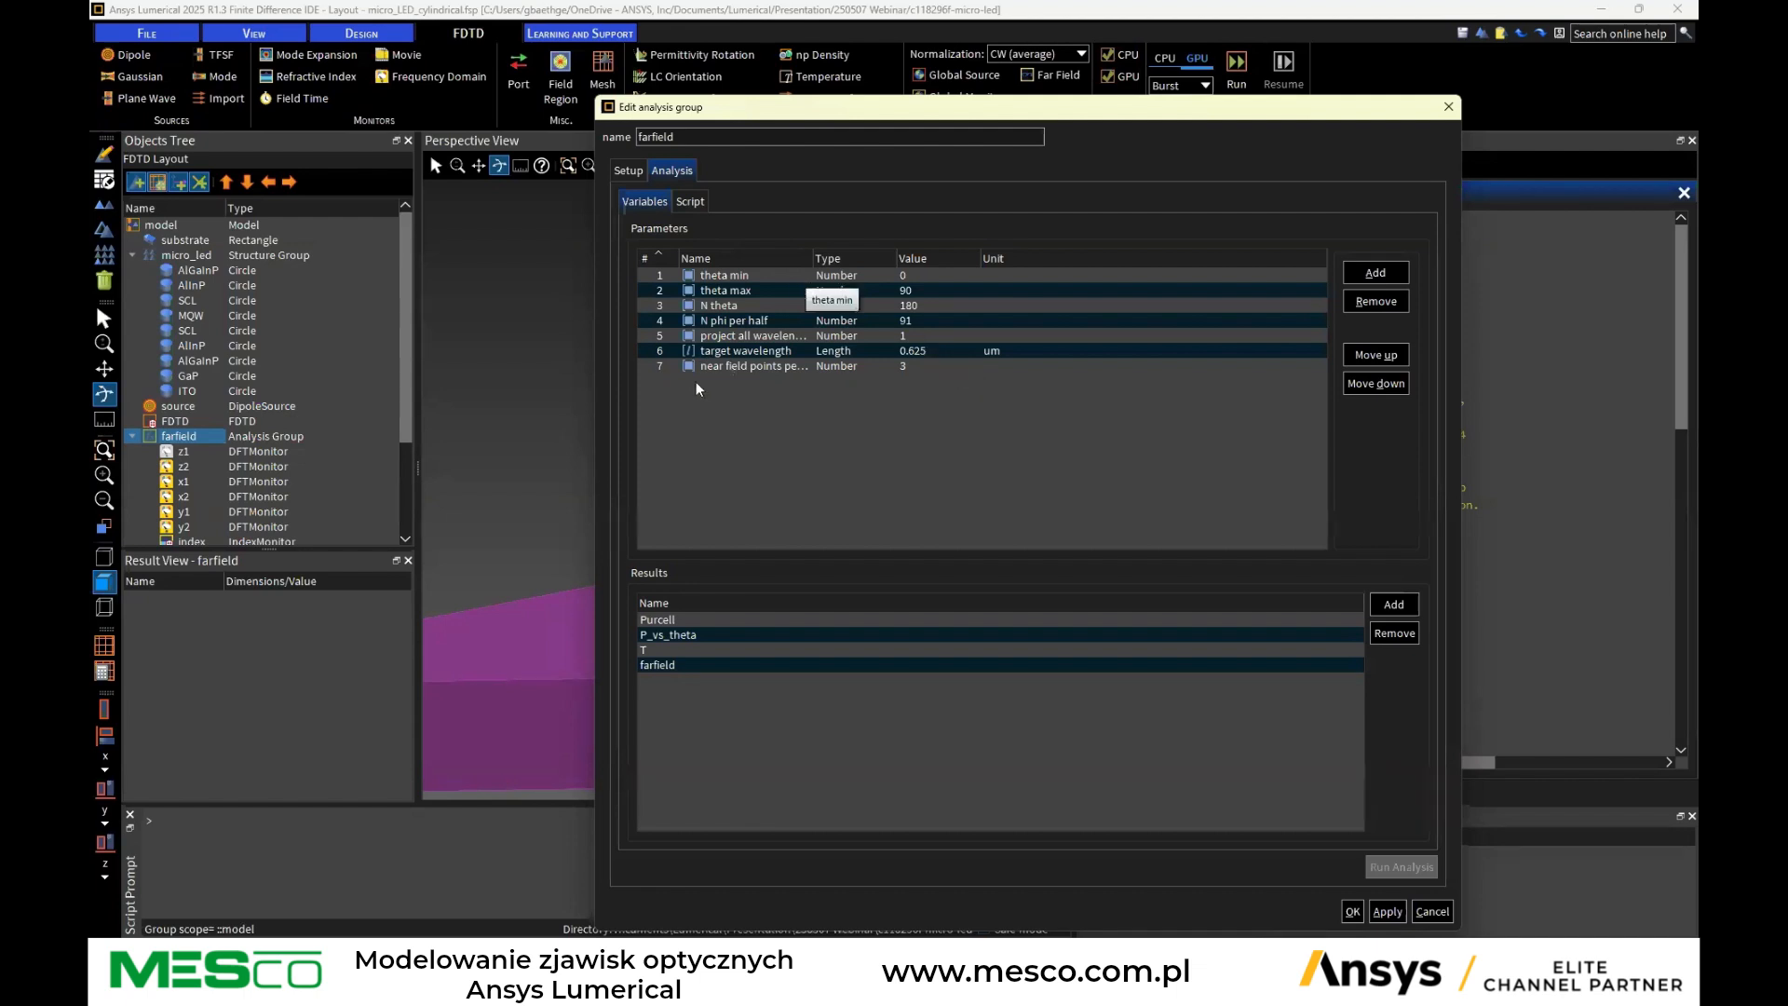
pyautogui.moveTo(814, 253); pyautogui.dragTo(882, 253)
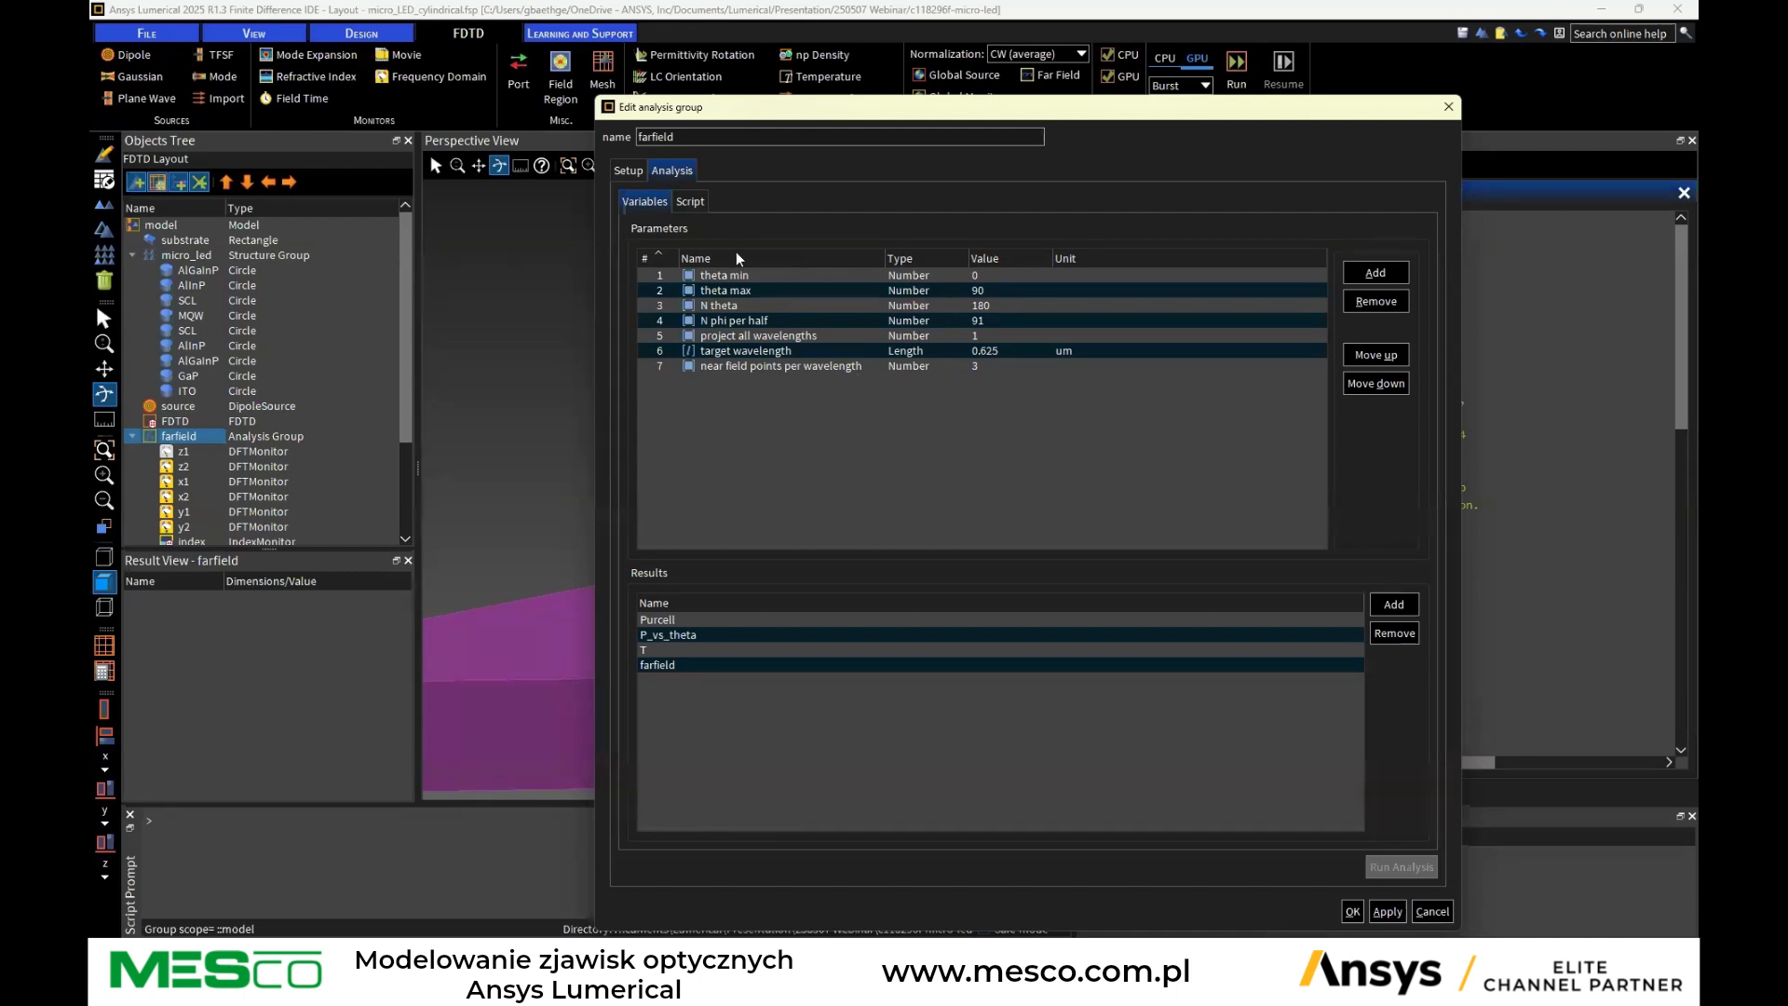
pyautogui.click(655, 665)
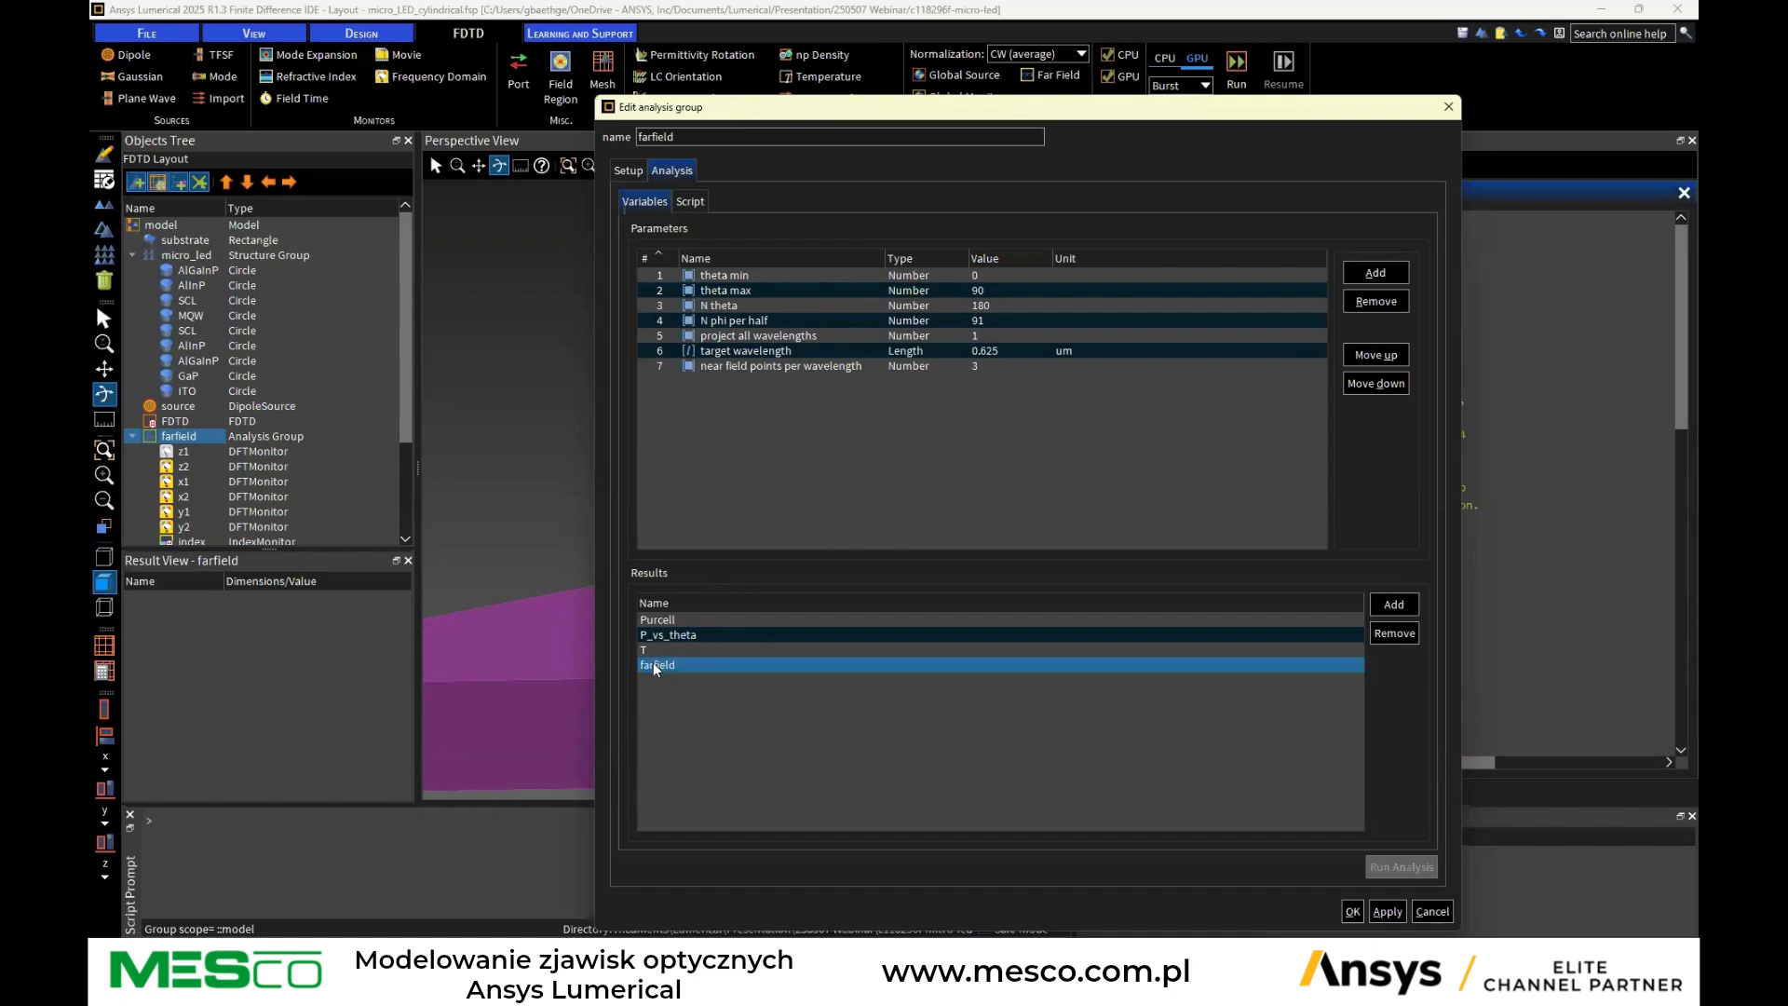
# Read through the farfield analysis group's analysis script, from header comments down to the transmission calculations
pyautogui.click(690, 203)
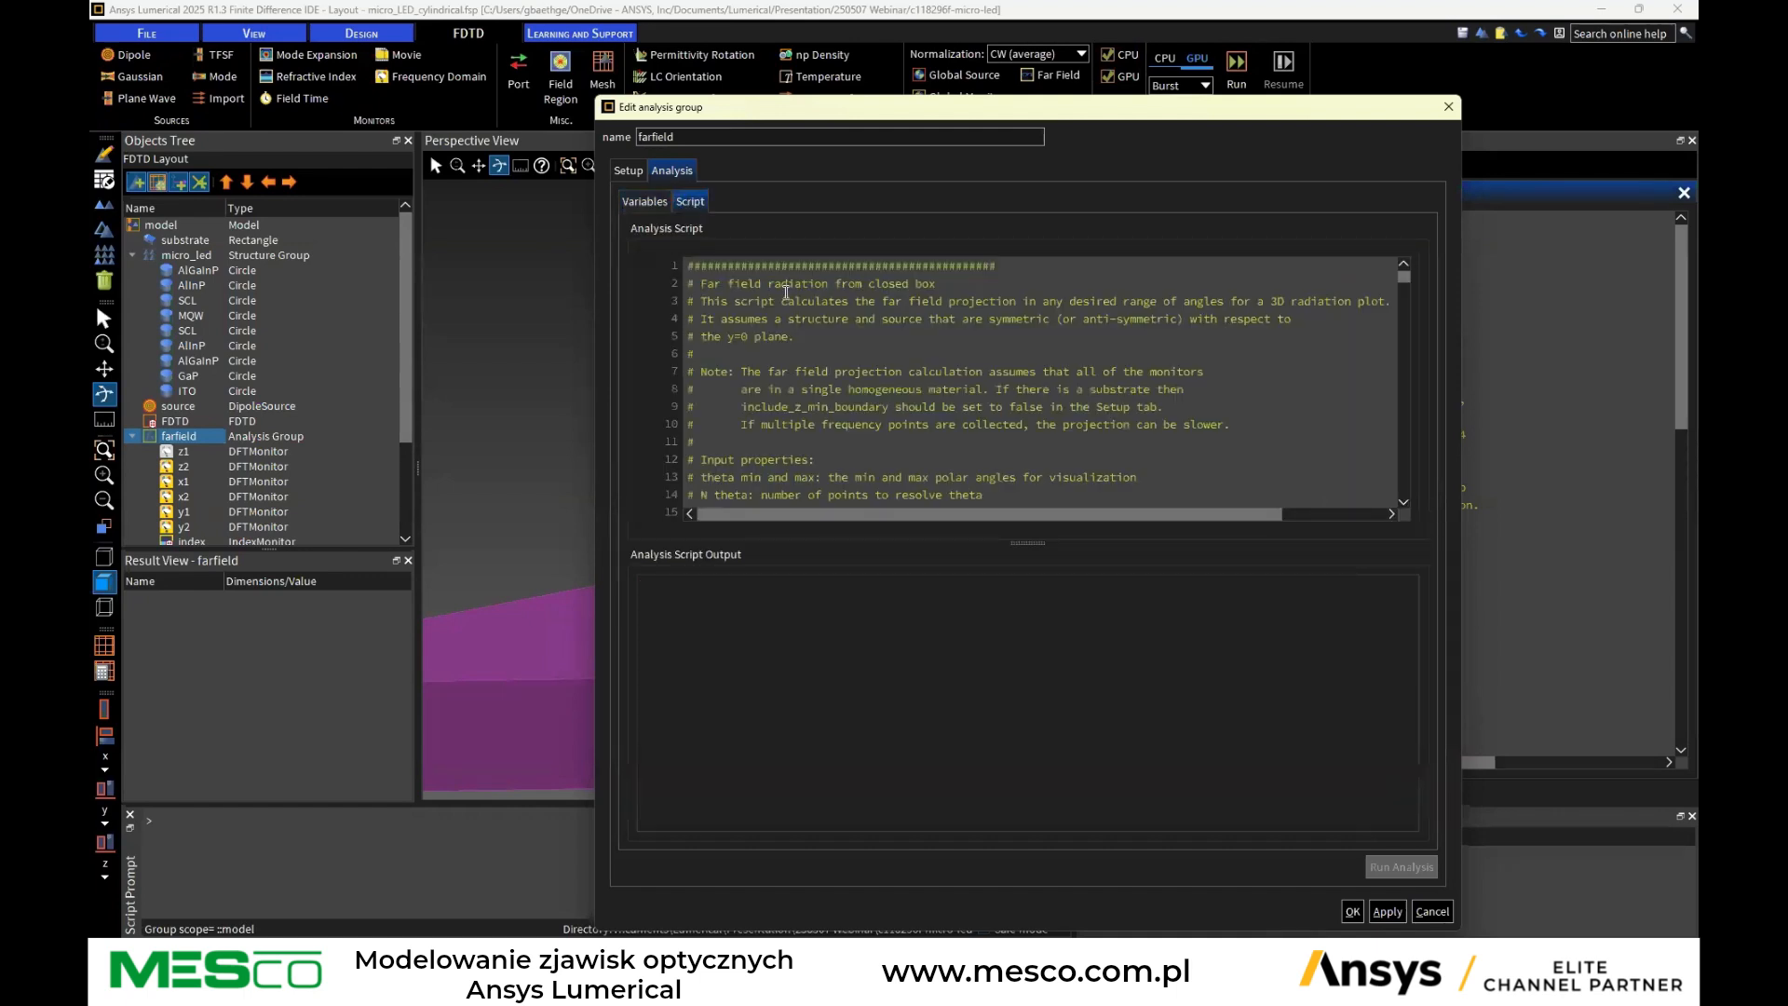
pyautogui.scroll(-5, 787, 291)
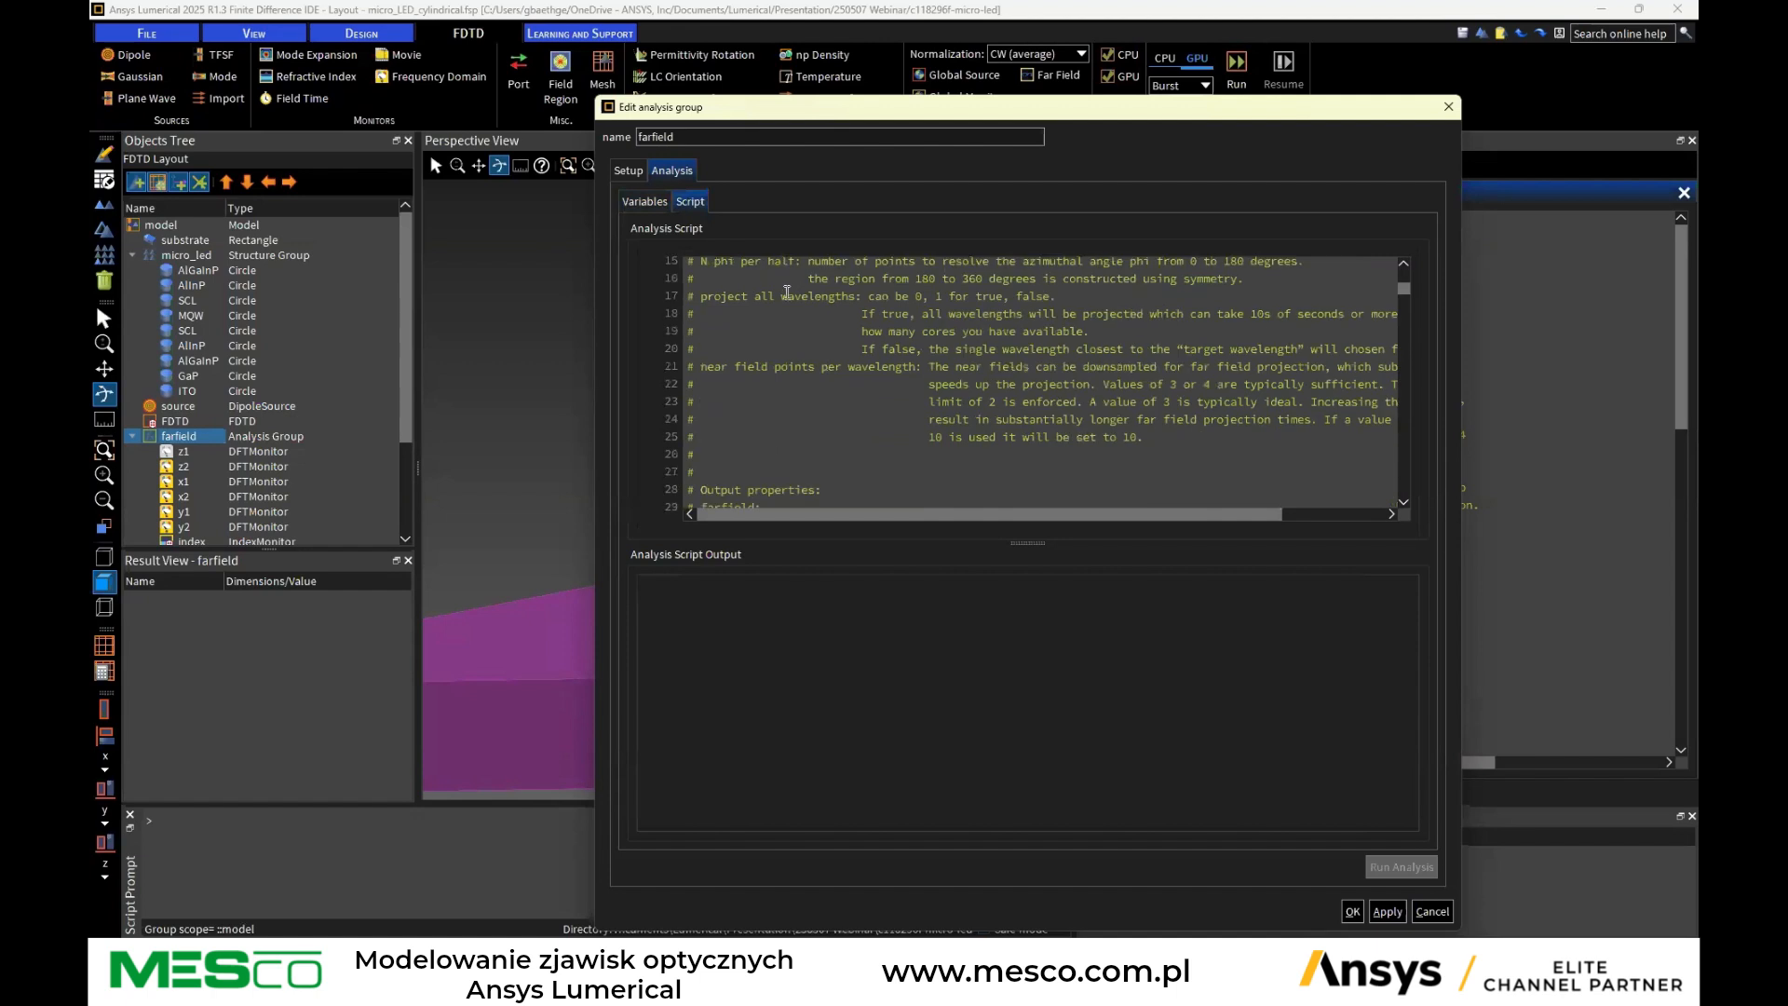
pyautogui.scroll(-6, 786, 292)
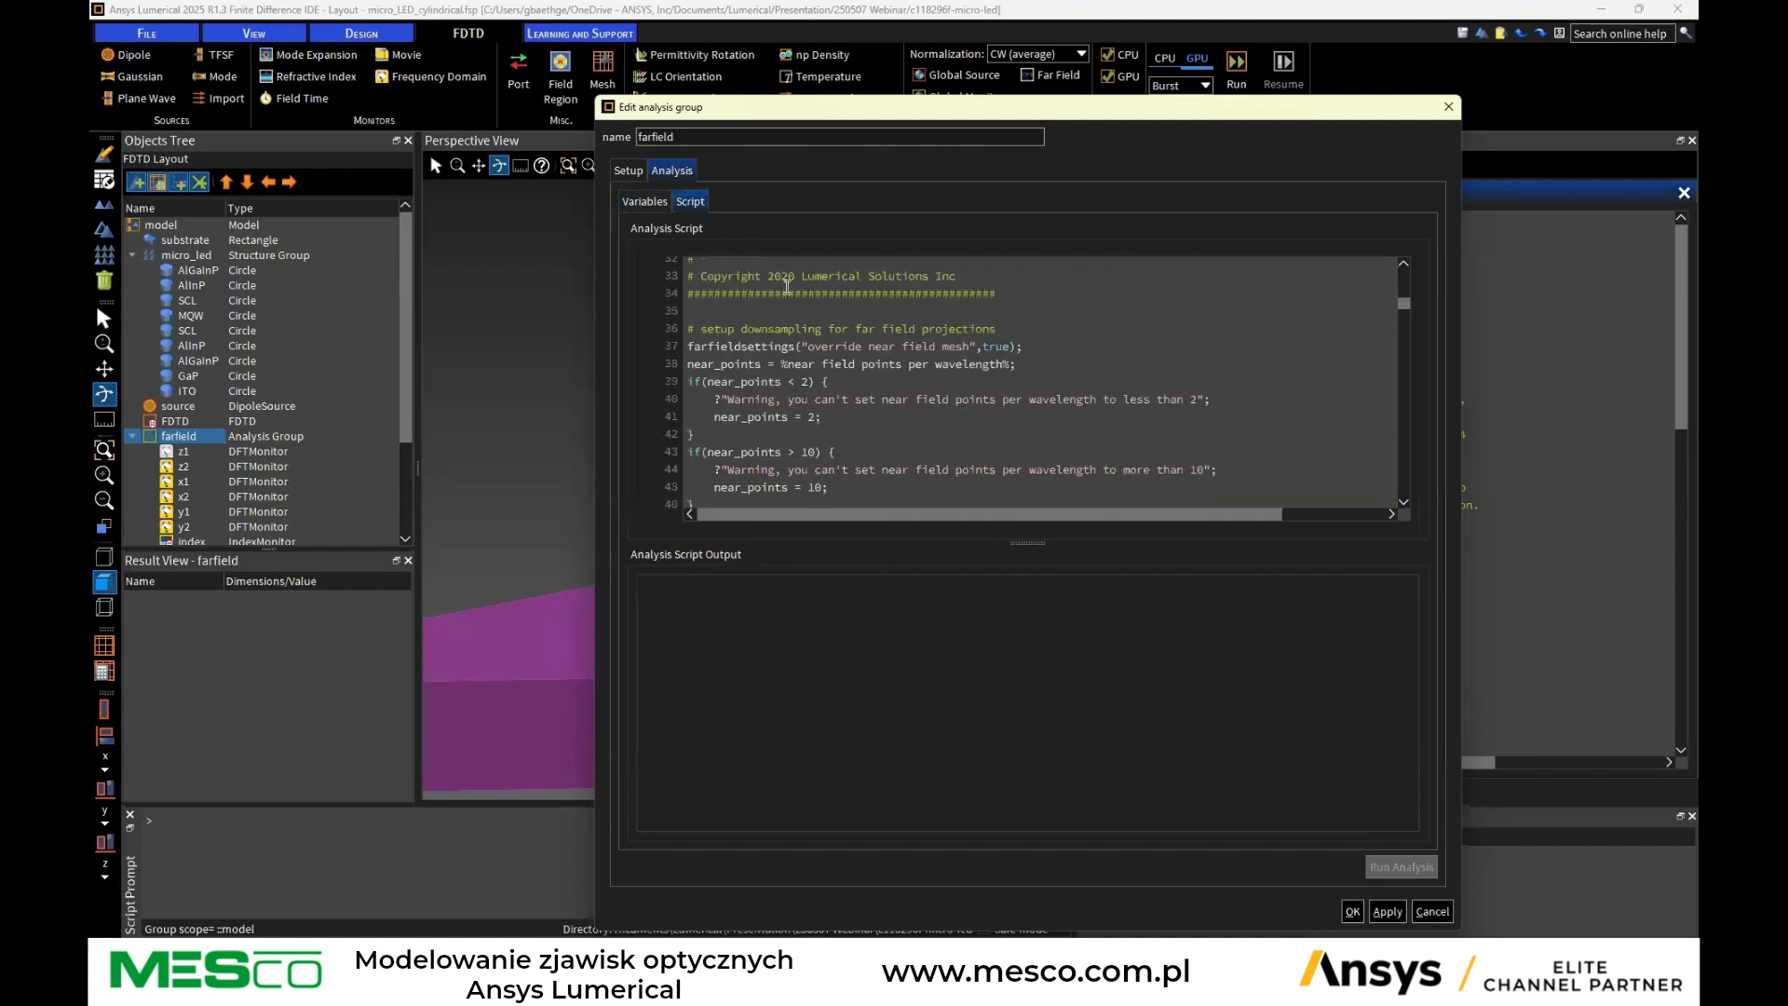
pyautogui.scroll(-1, 1006, 326)
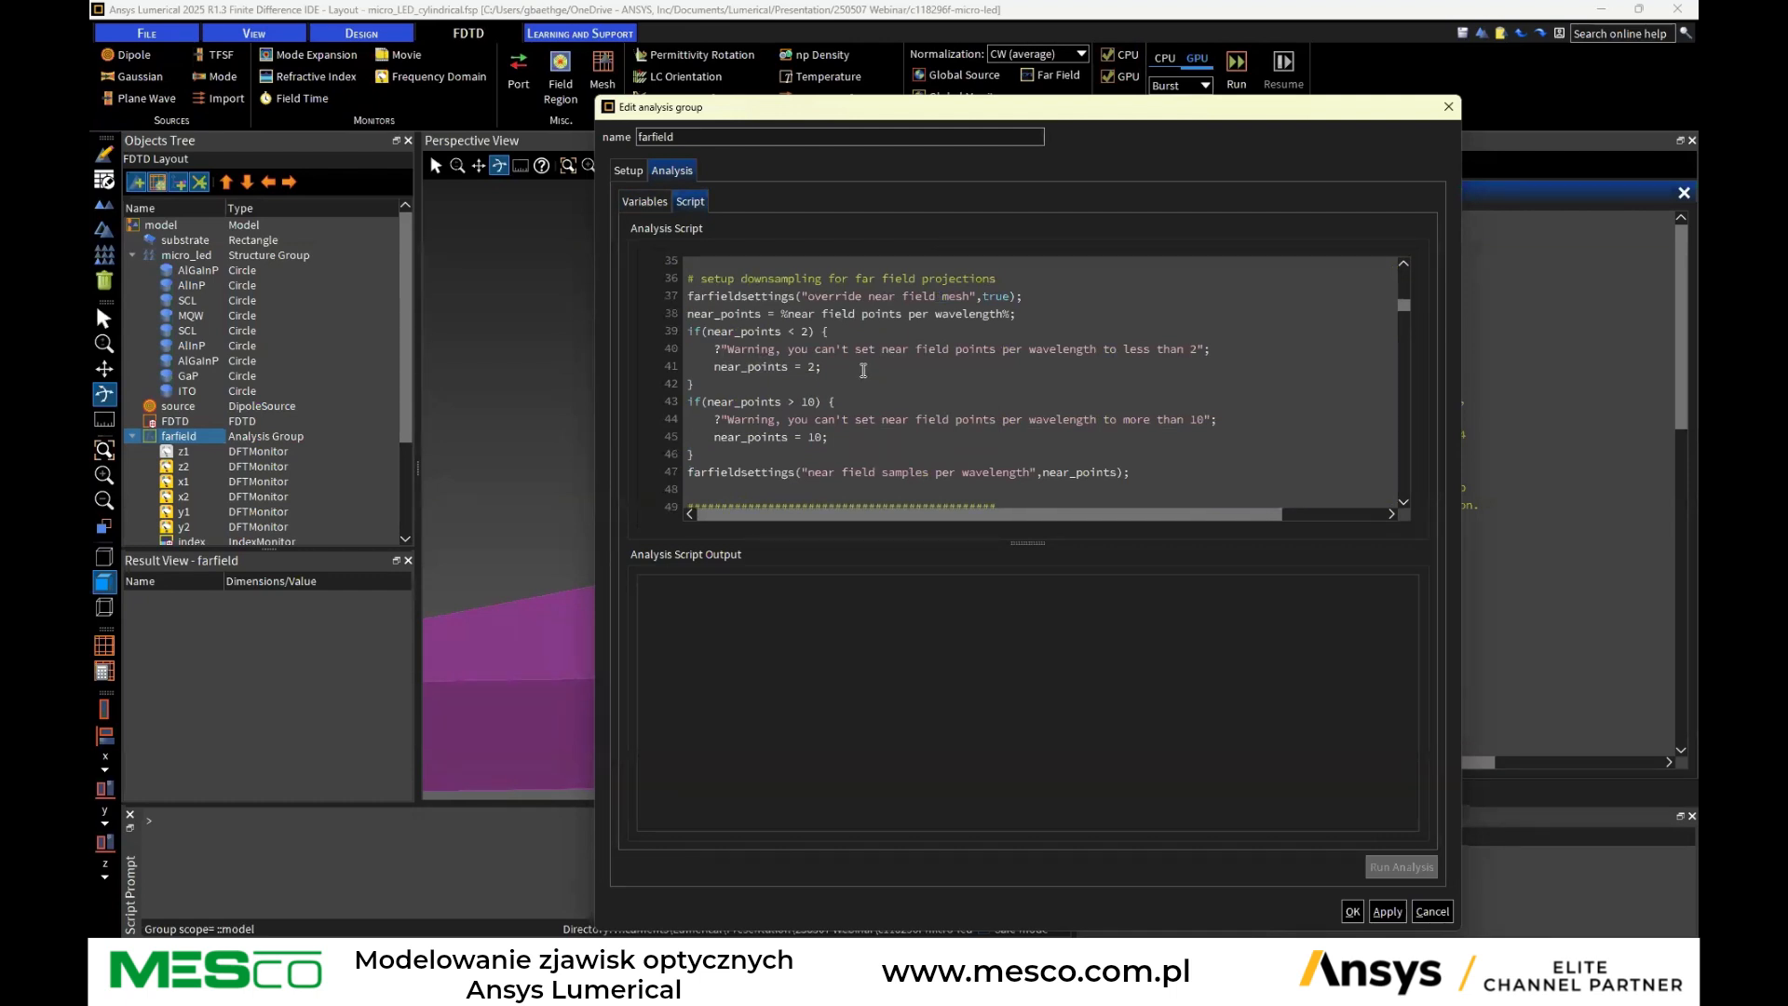
pyautogui.scroll(-2, 812, 383)
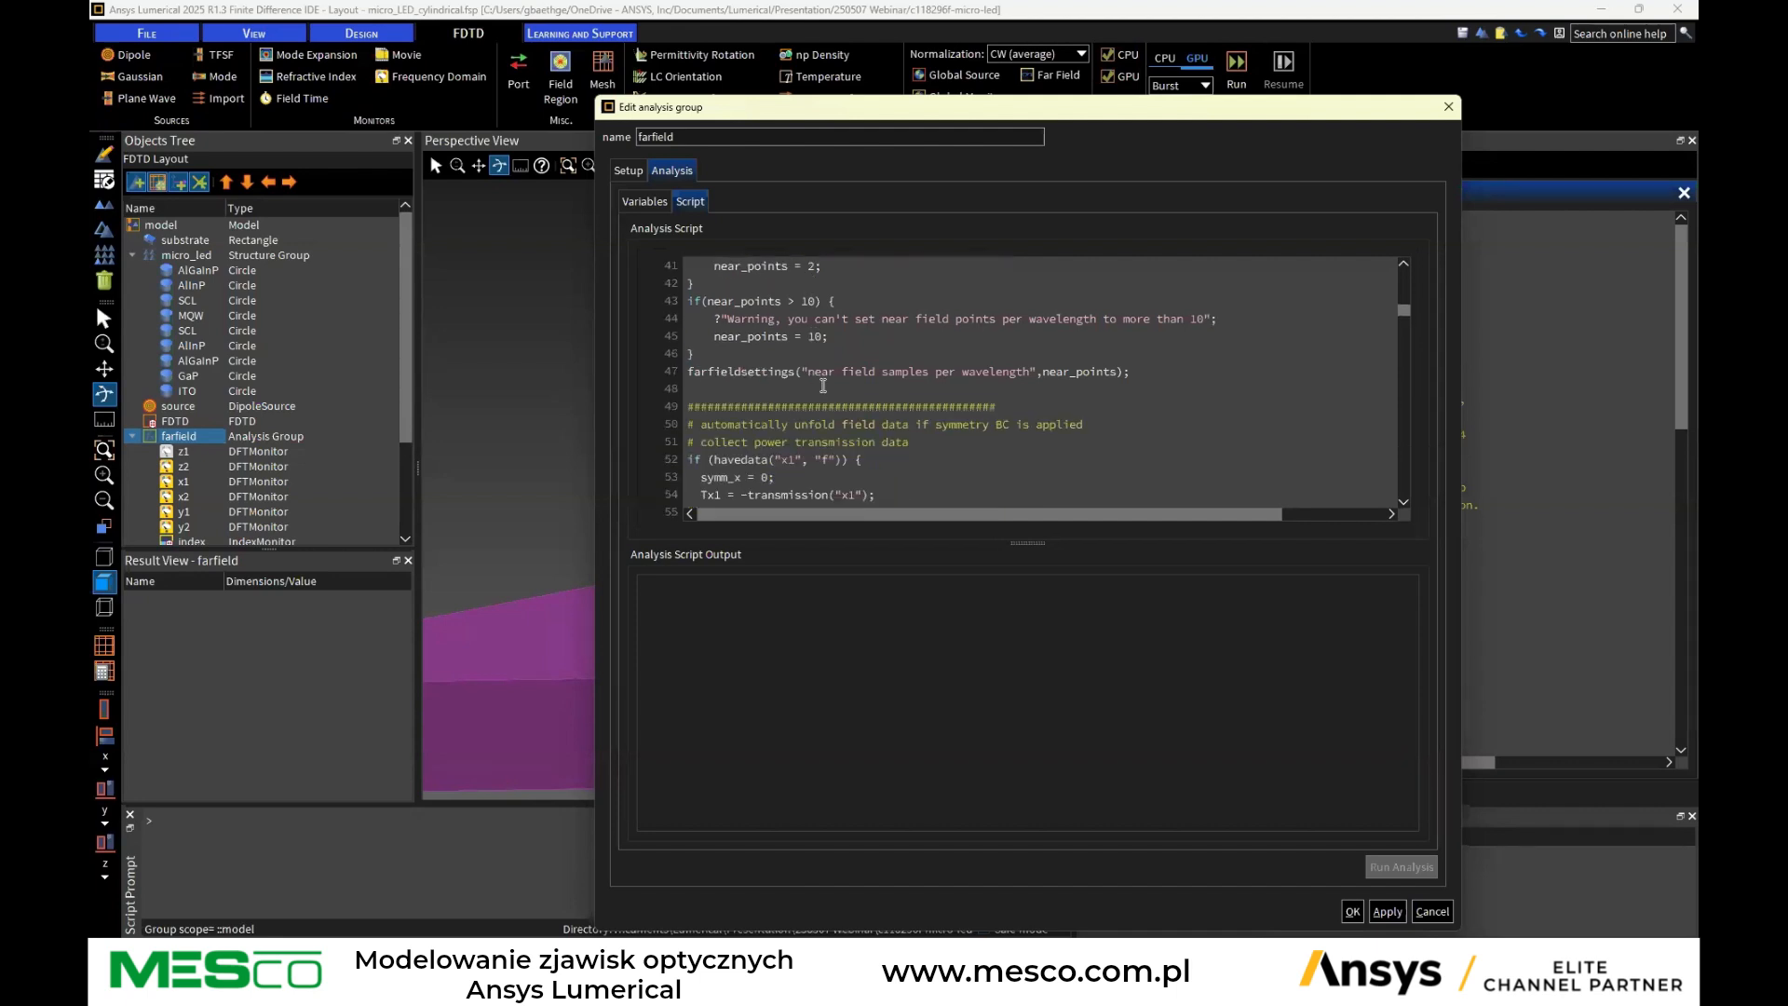
pyautogui.scroll(10, 829, 386)
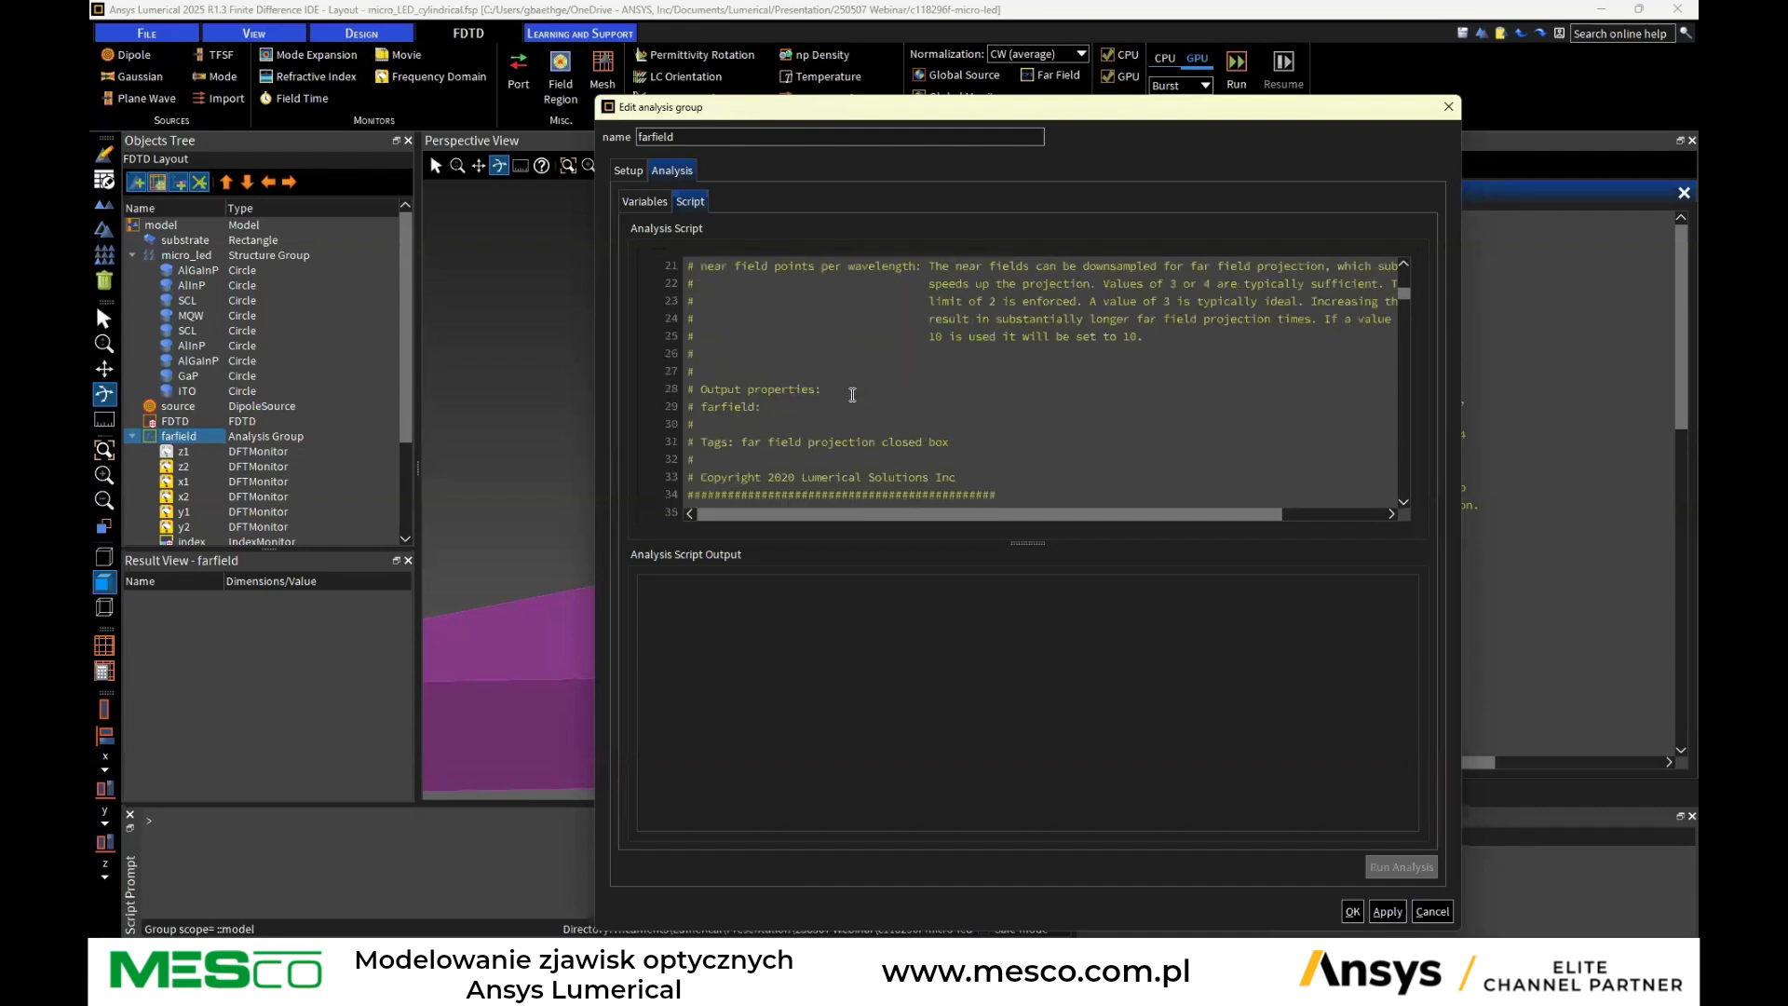
pyautogui.scroll(3, 852, 394)
pyautogui.scroll(-2, 855, 401)
pyautogui.scroll(-4, 855, 400)
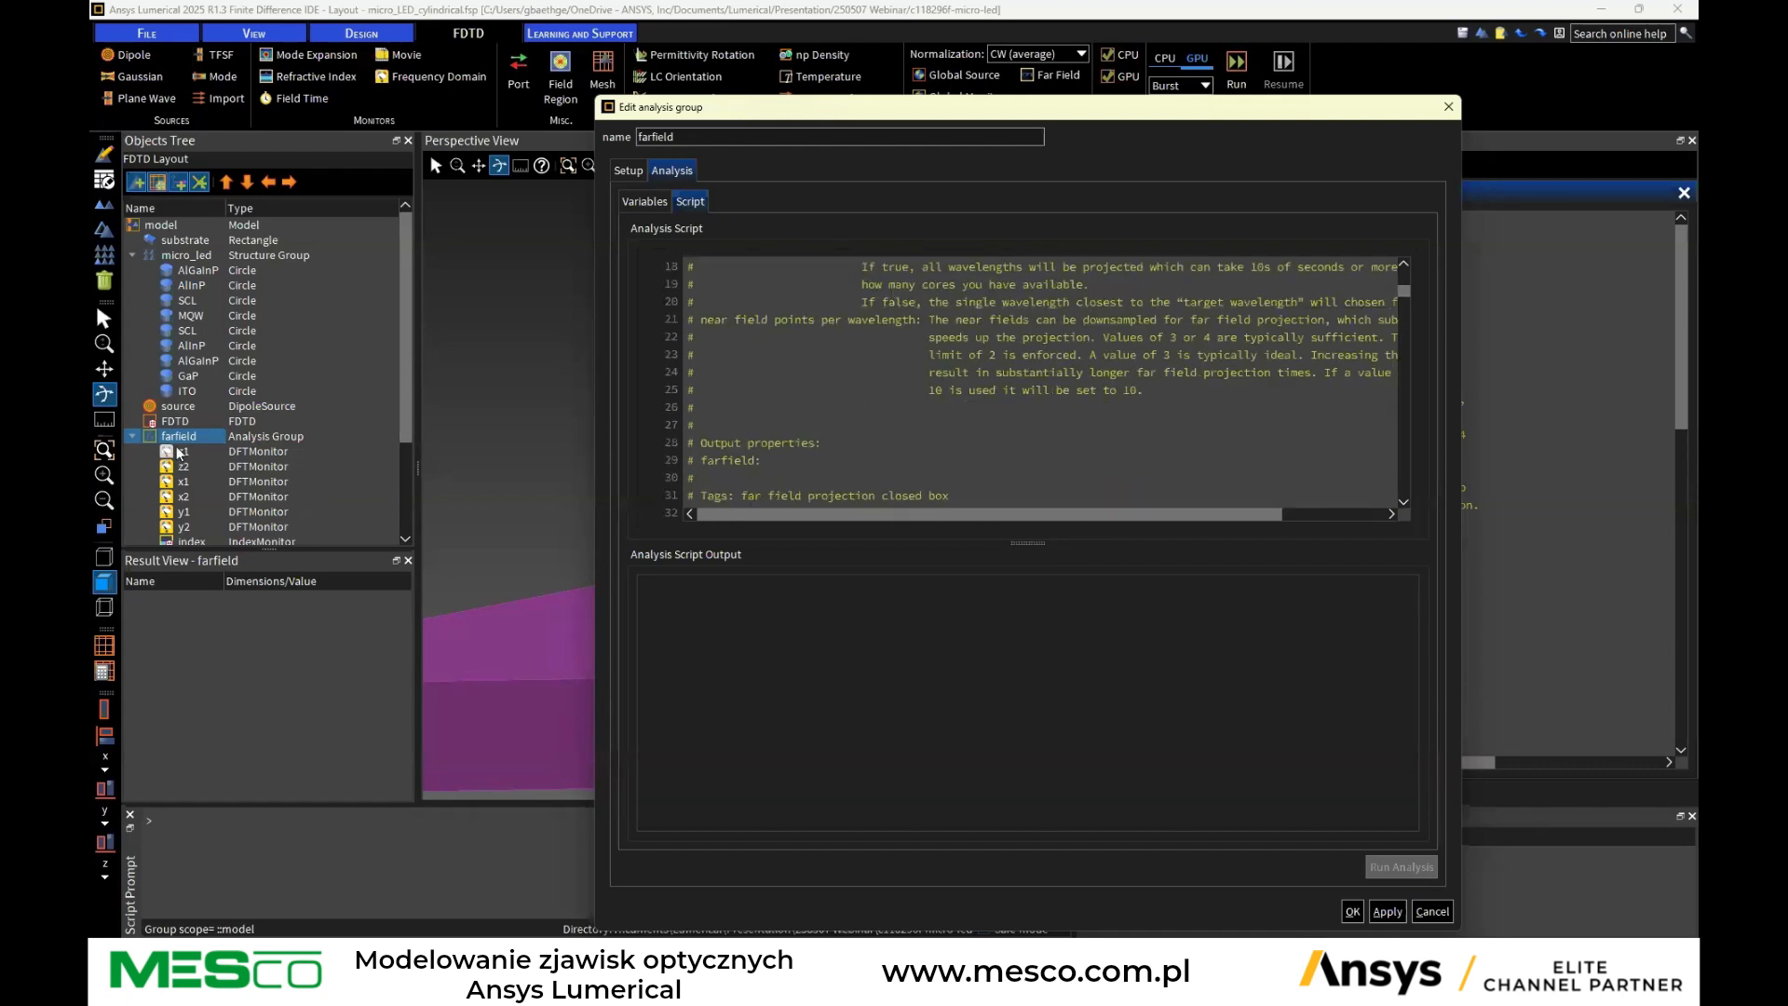
pyautogui.scroll(-7, 843, 393)
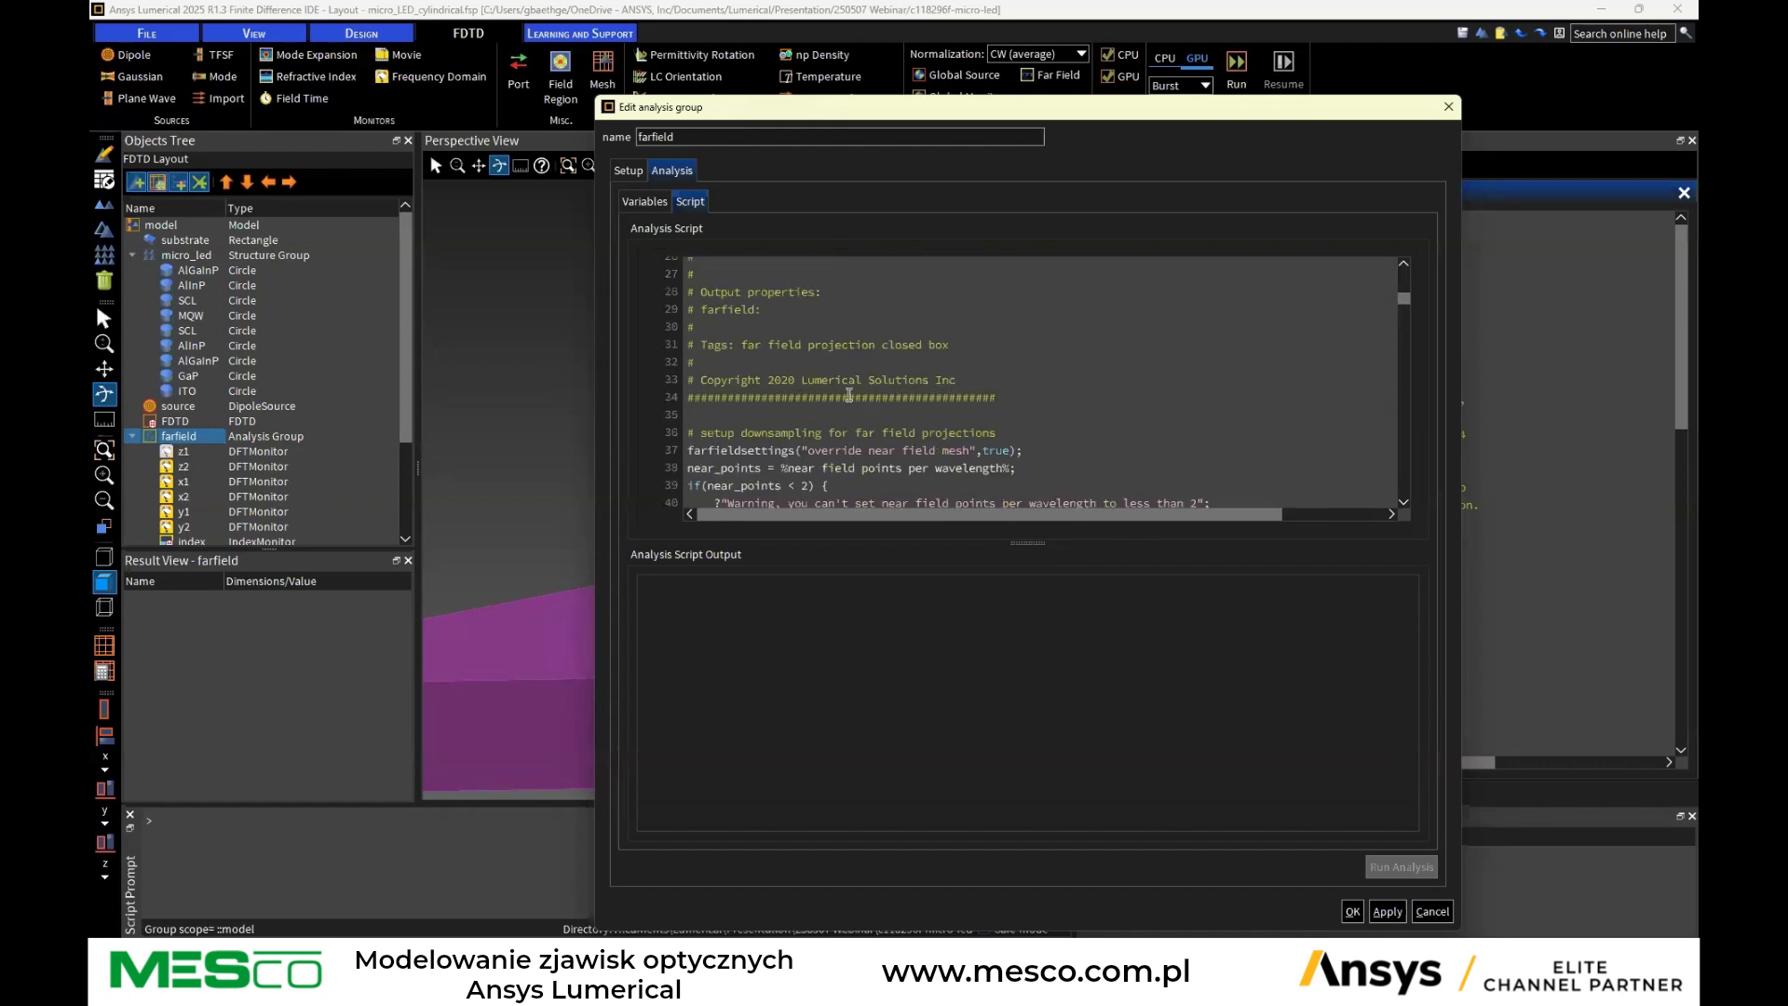
pyautogui.scroll(-4, 834, 390)
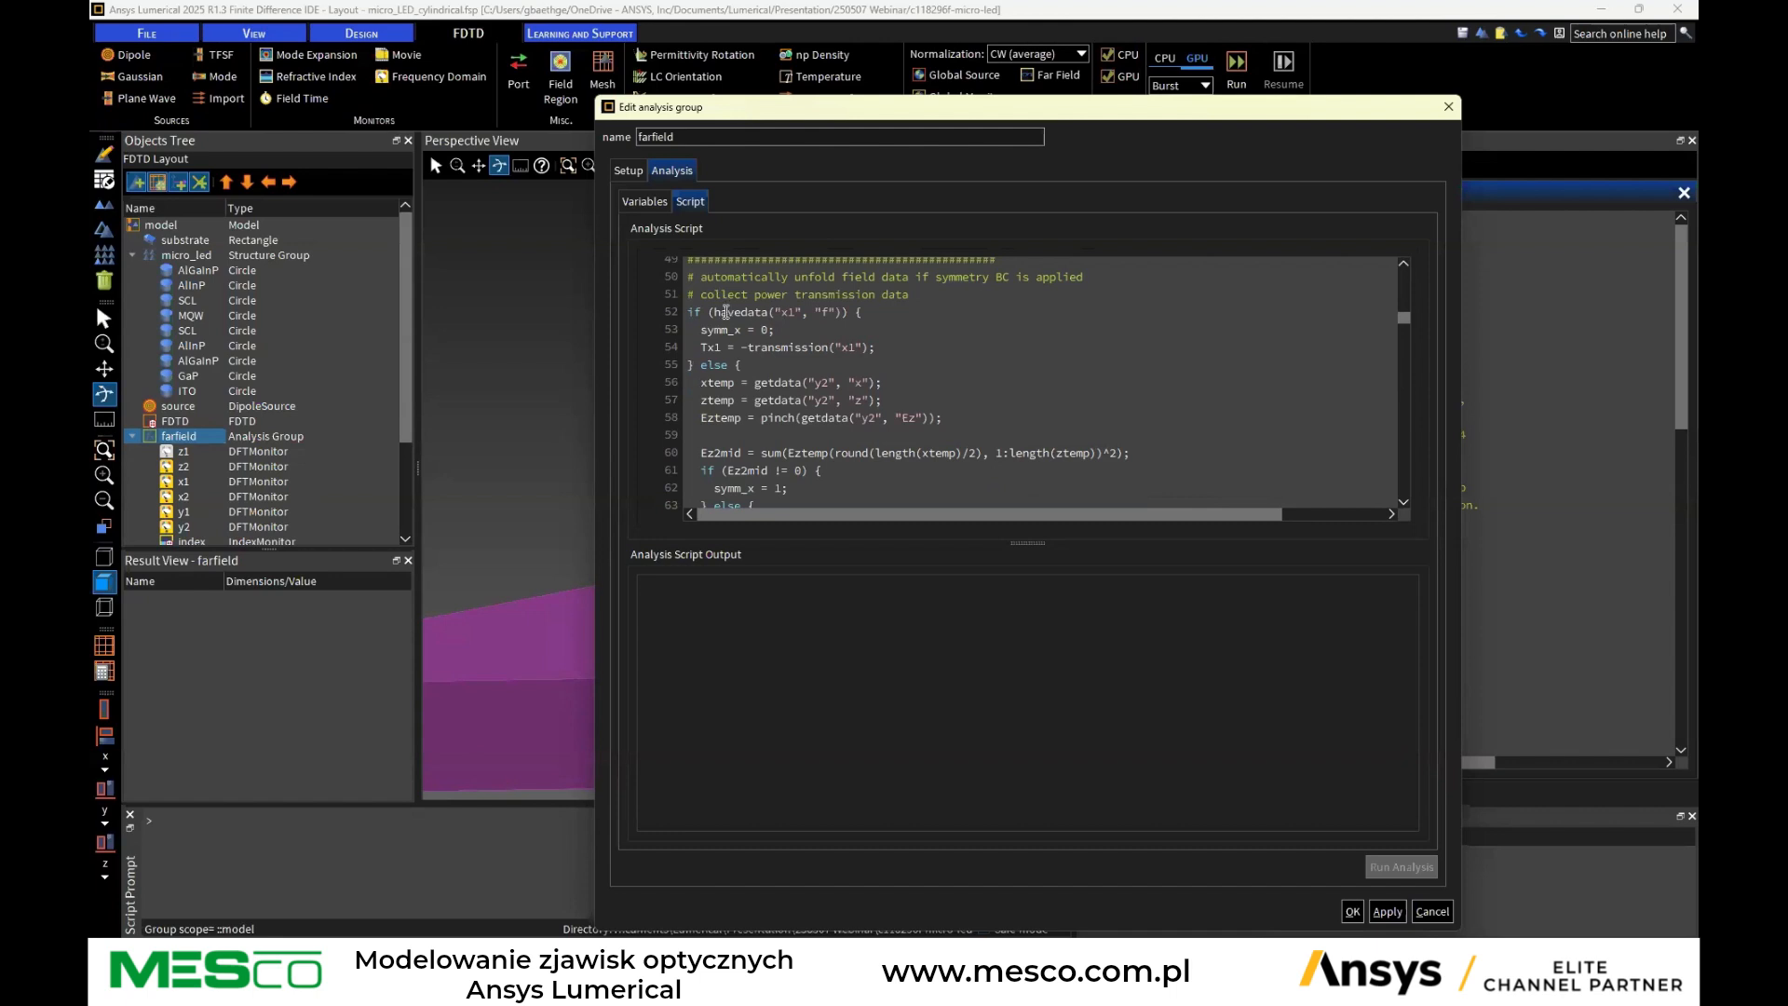
pyautogui.scroll(-9, 751, 320)
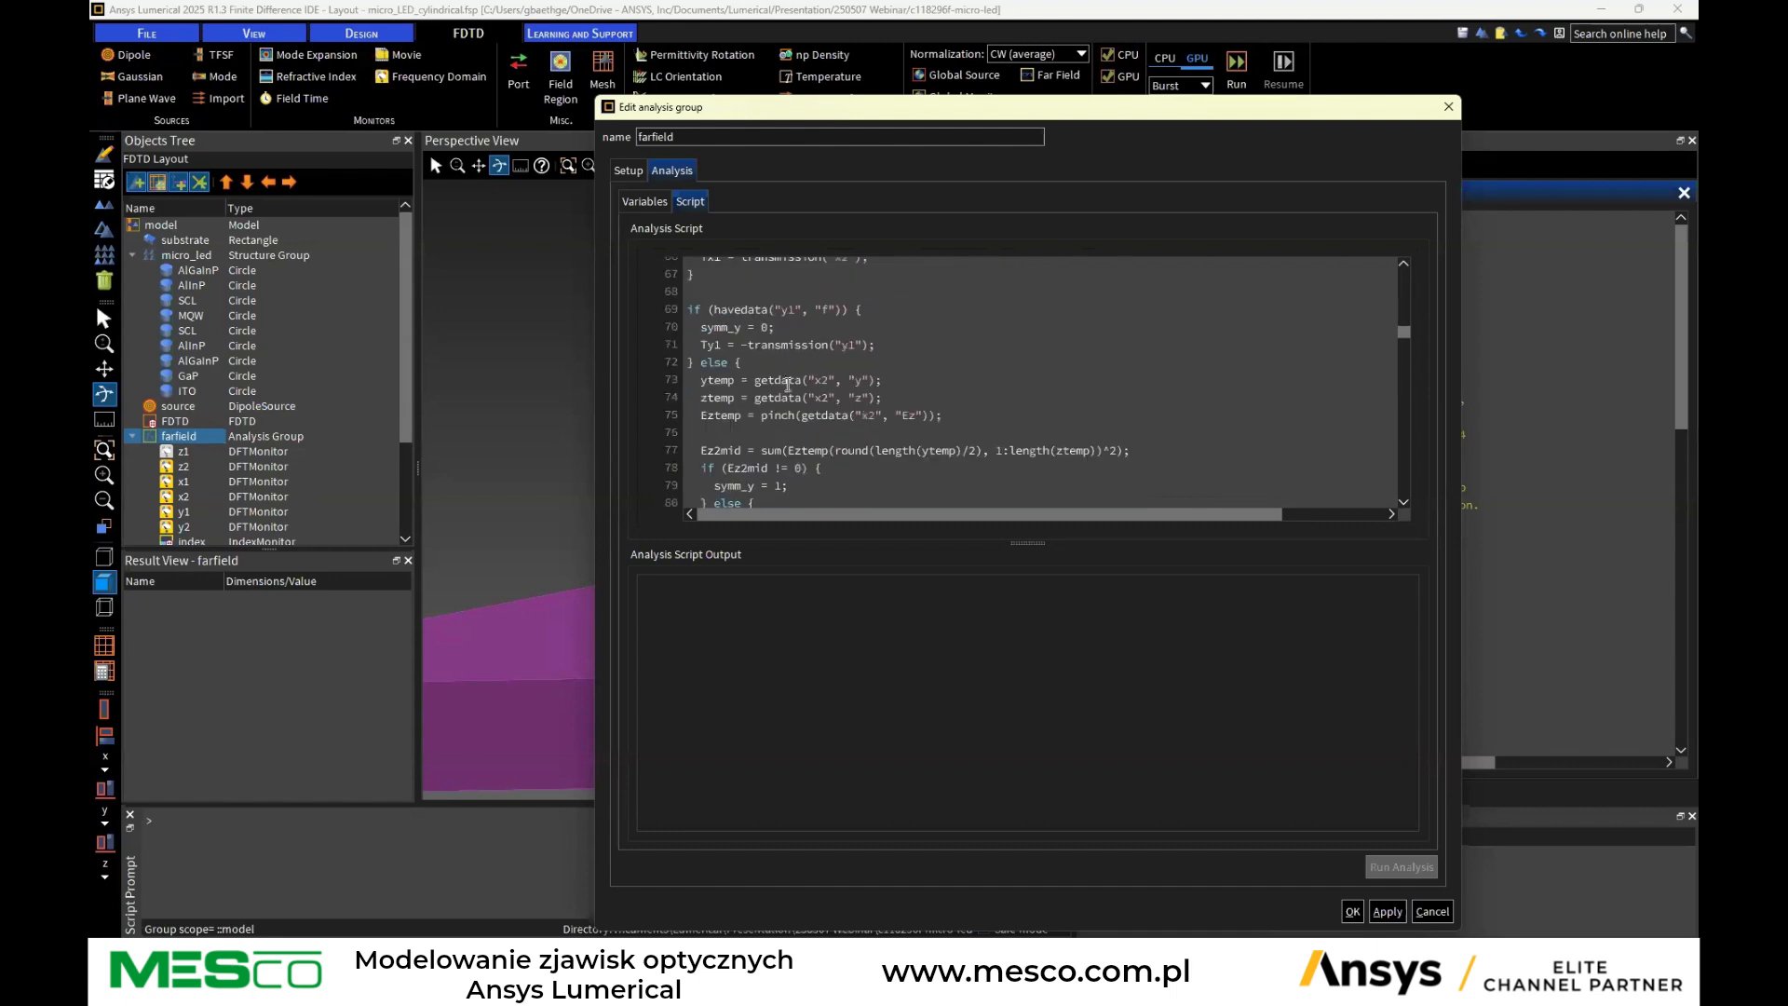
pyautogui.scroll(-10, 774, 357)
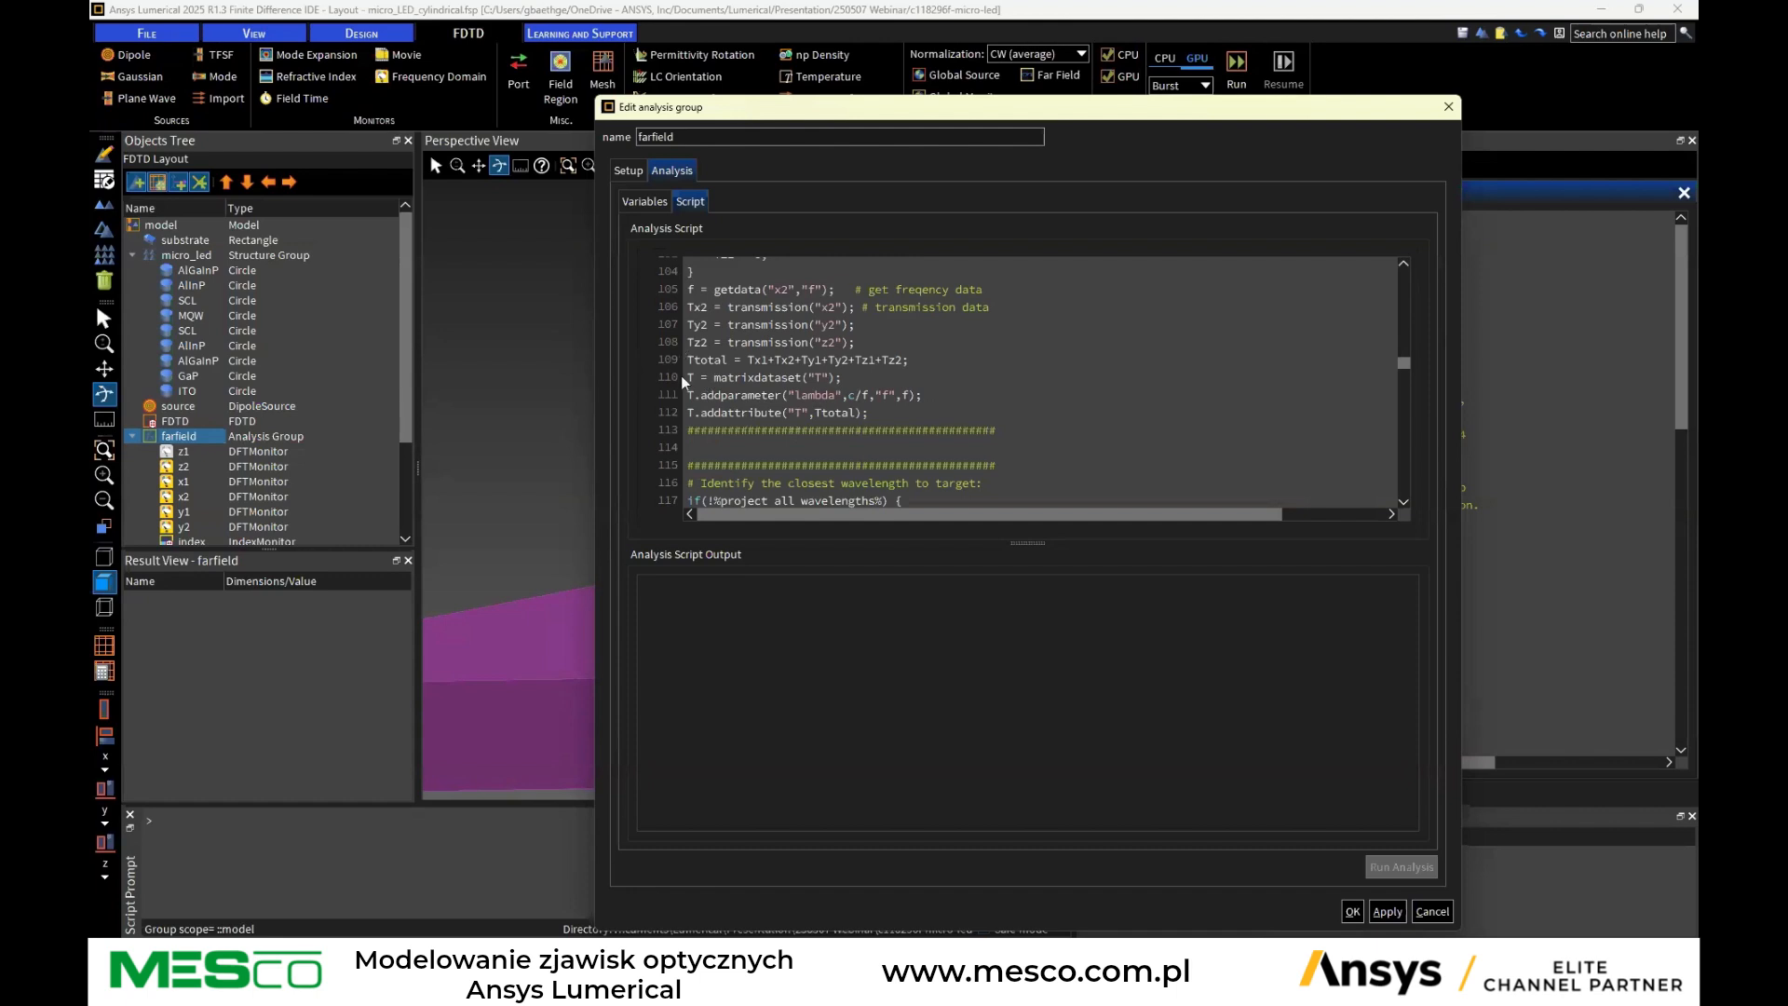
# Review the farfield group's variables and T result again, scan further down the analysis script, and cancel the dialog
pyautogui.click(640, 211)
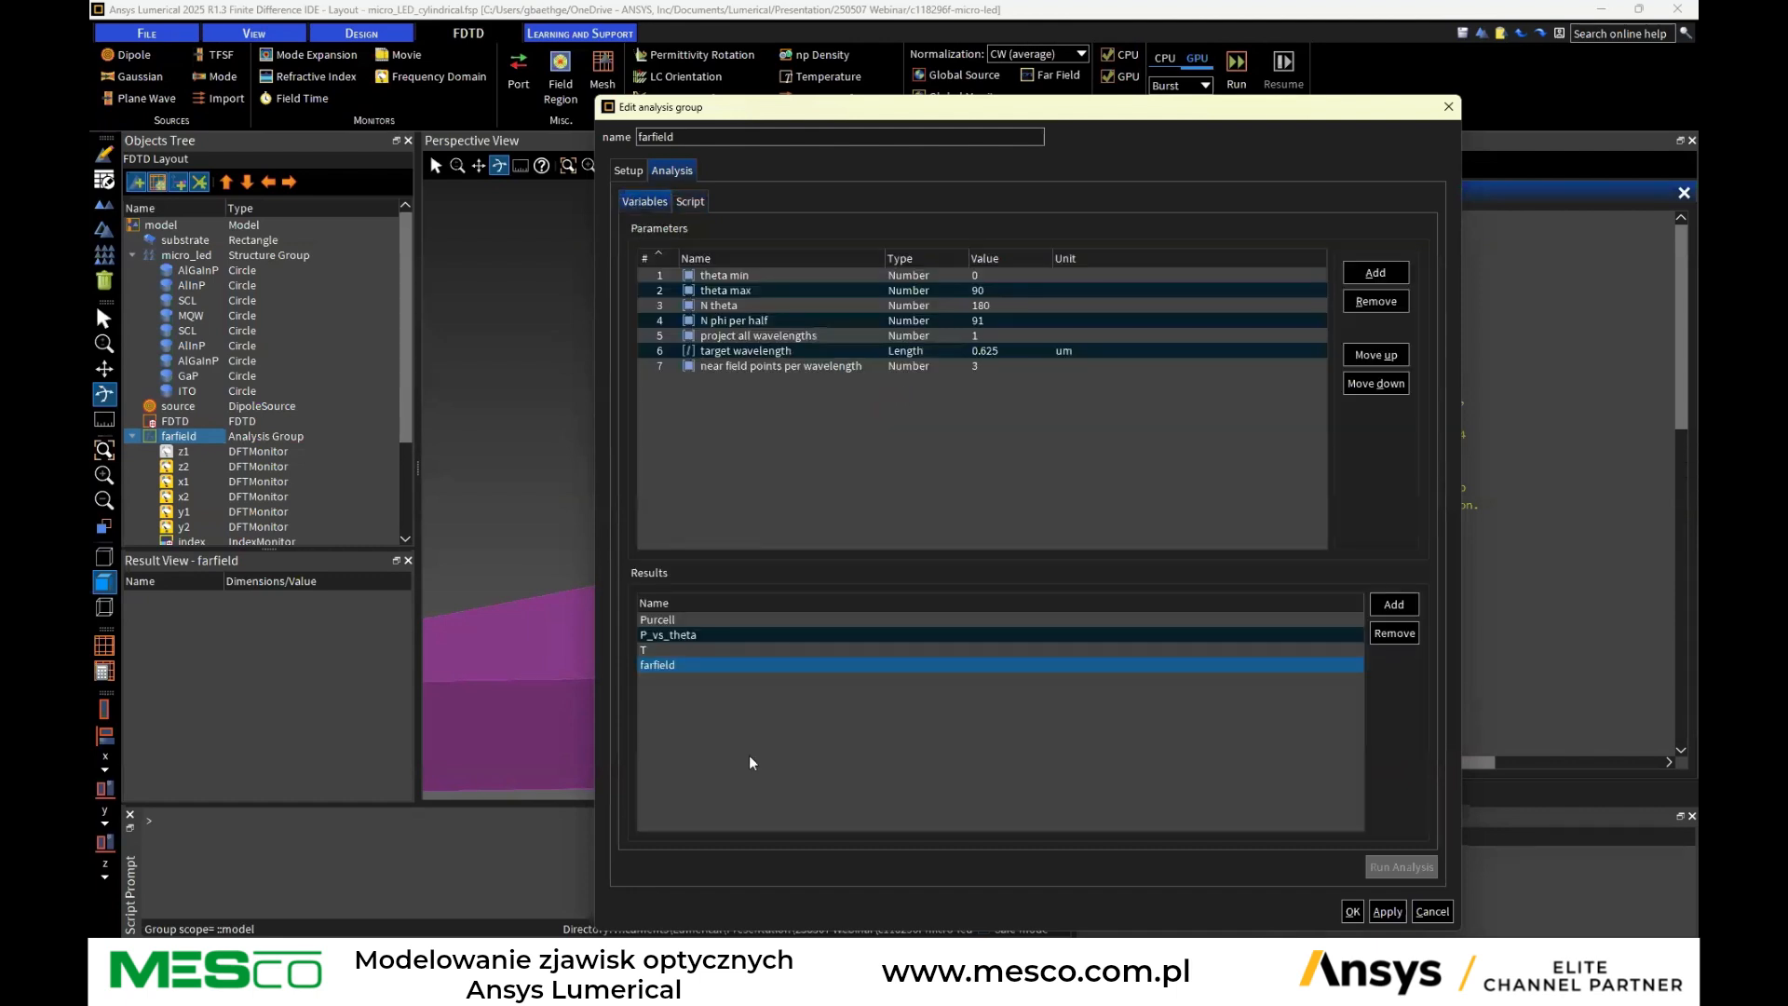
pyautogui.click(643, 651)
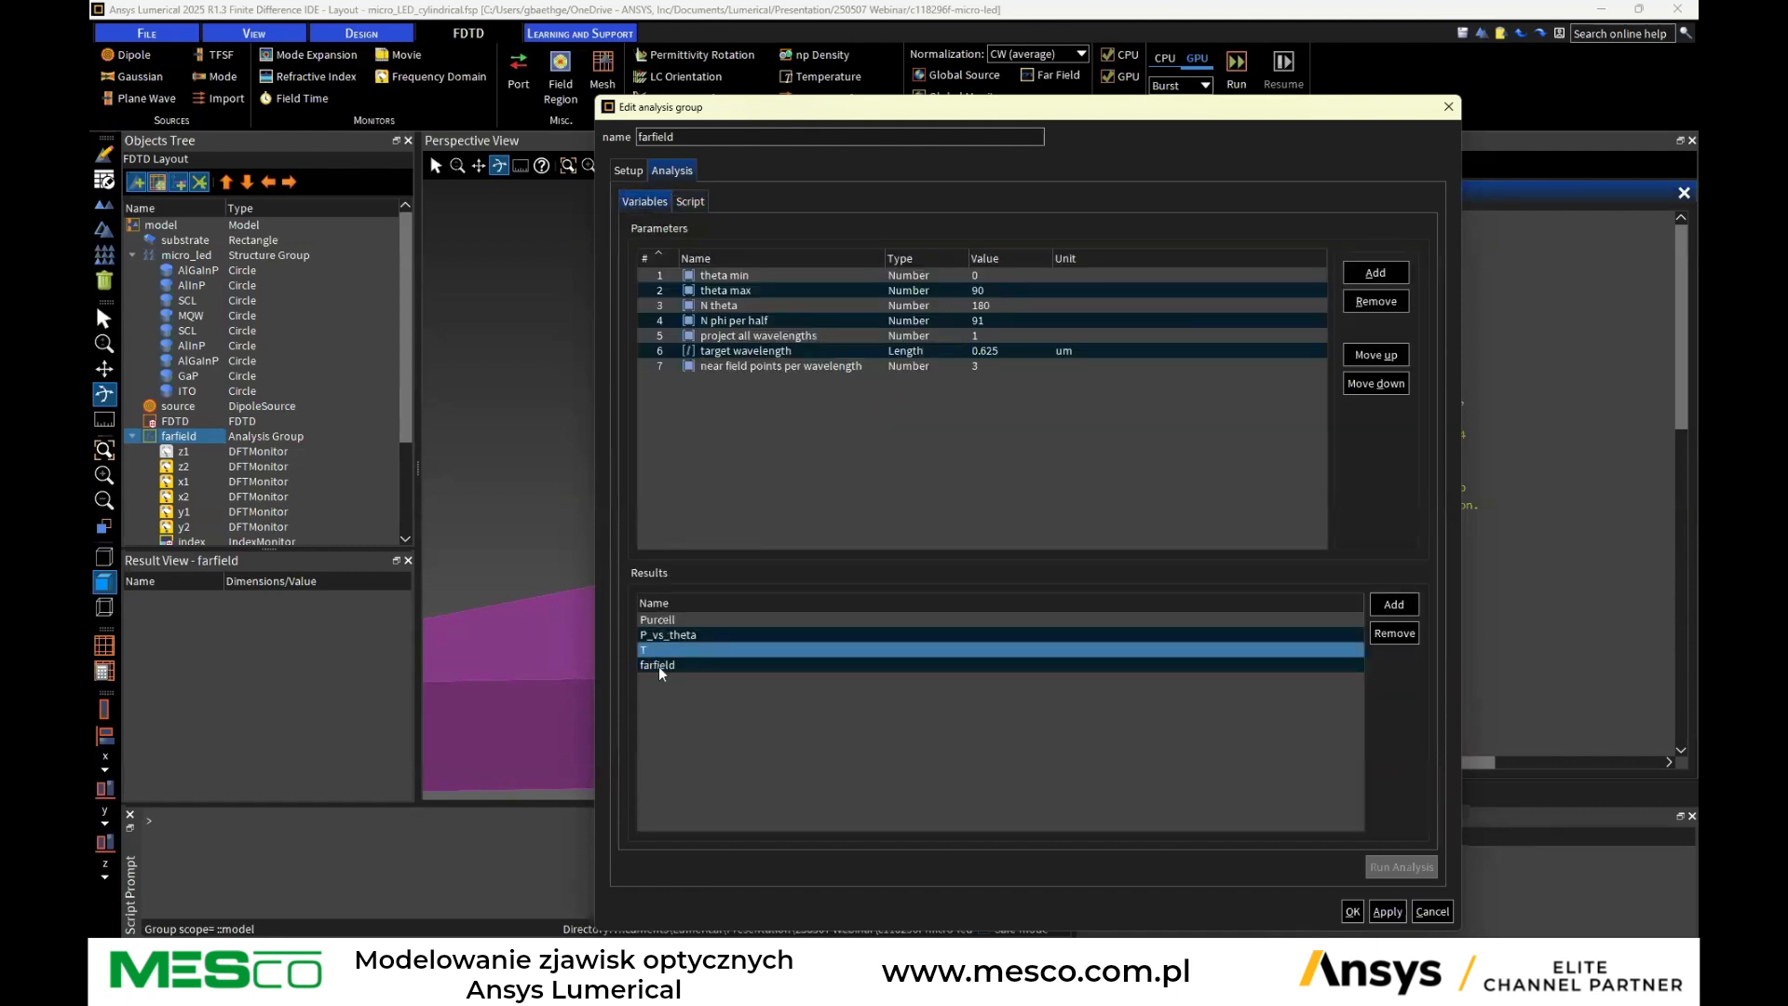
pyautogui.click(690, 205)
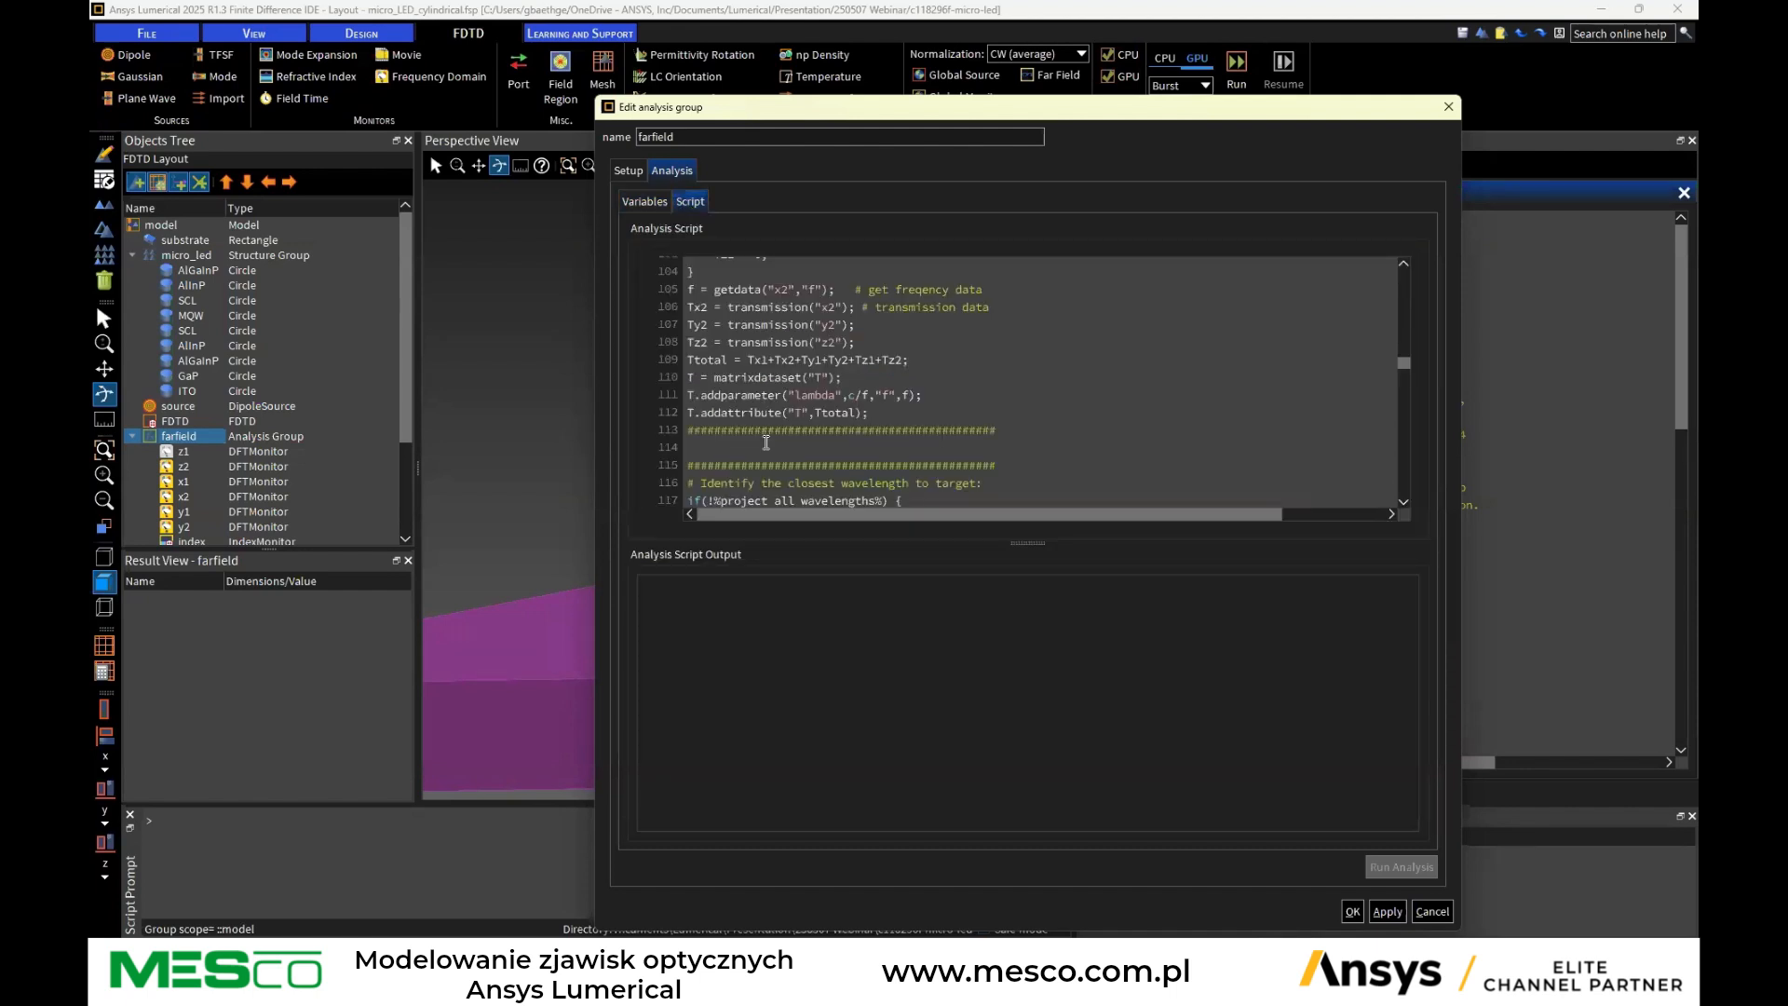
pyautogui.scroll(-8, 805, 388)
pyautogui.scroll(-3, 806, 387)
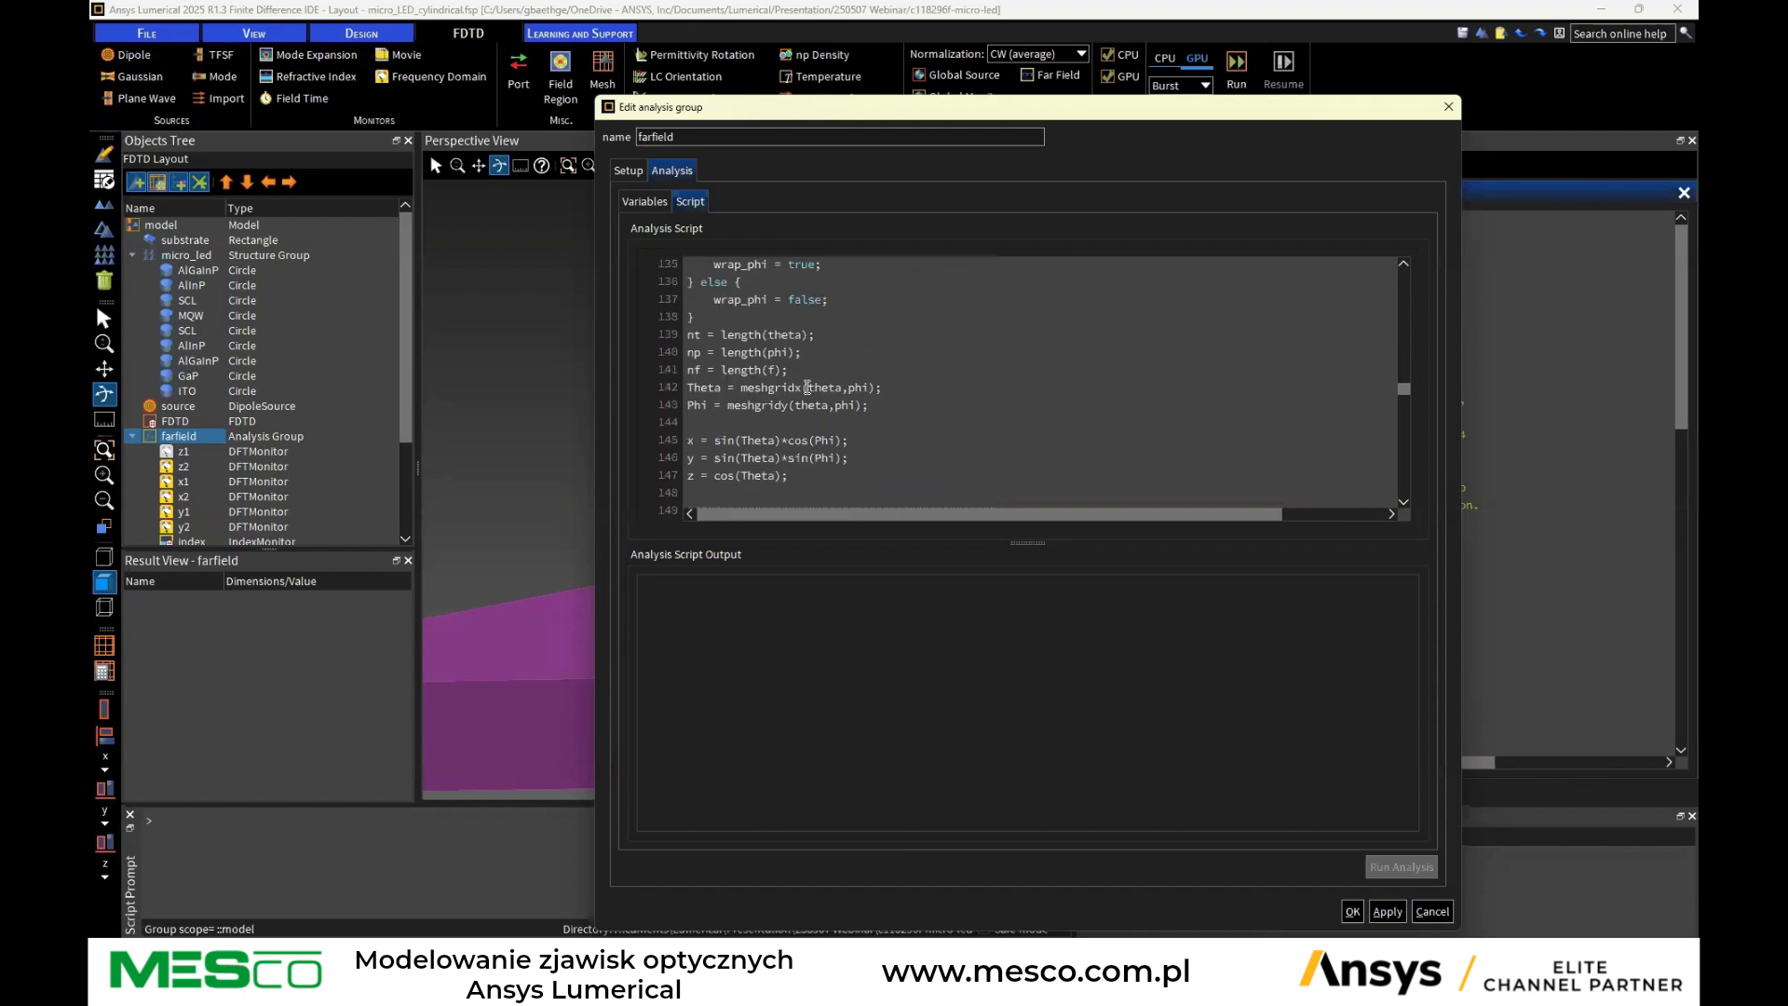
pyautogui.scroll(-19, 807, 387)
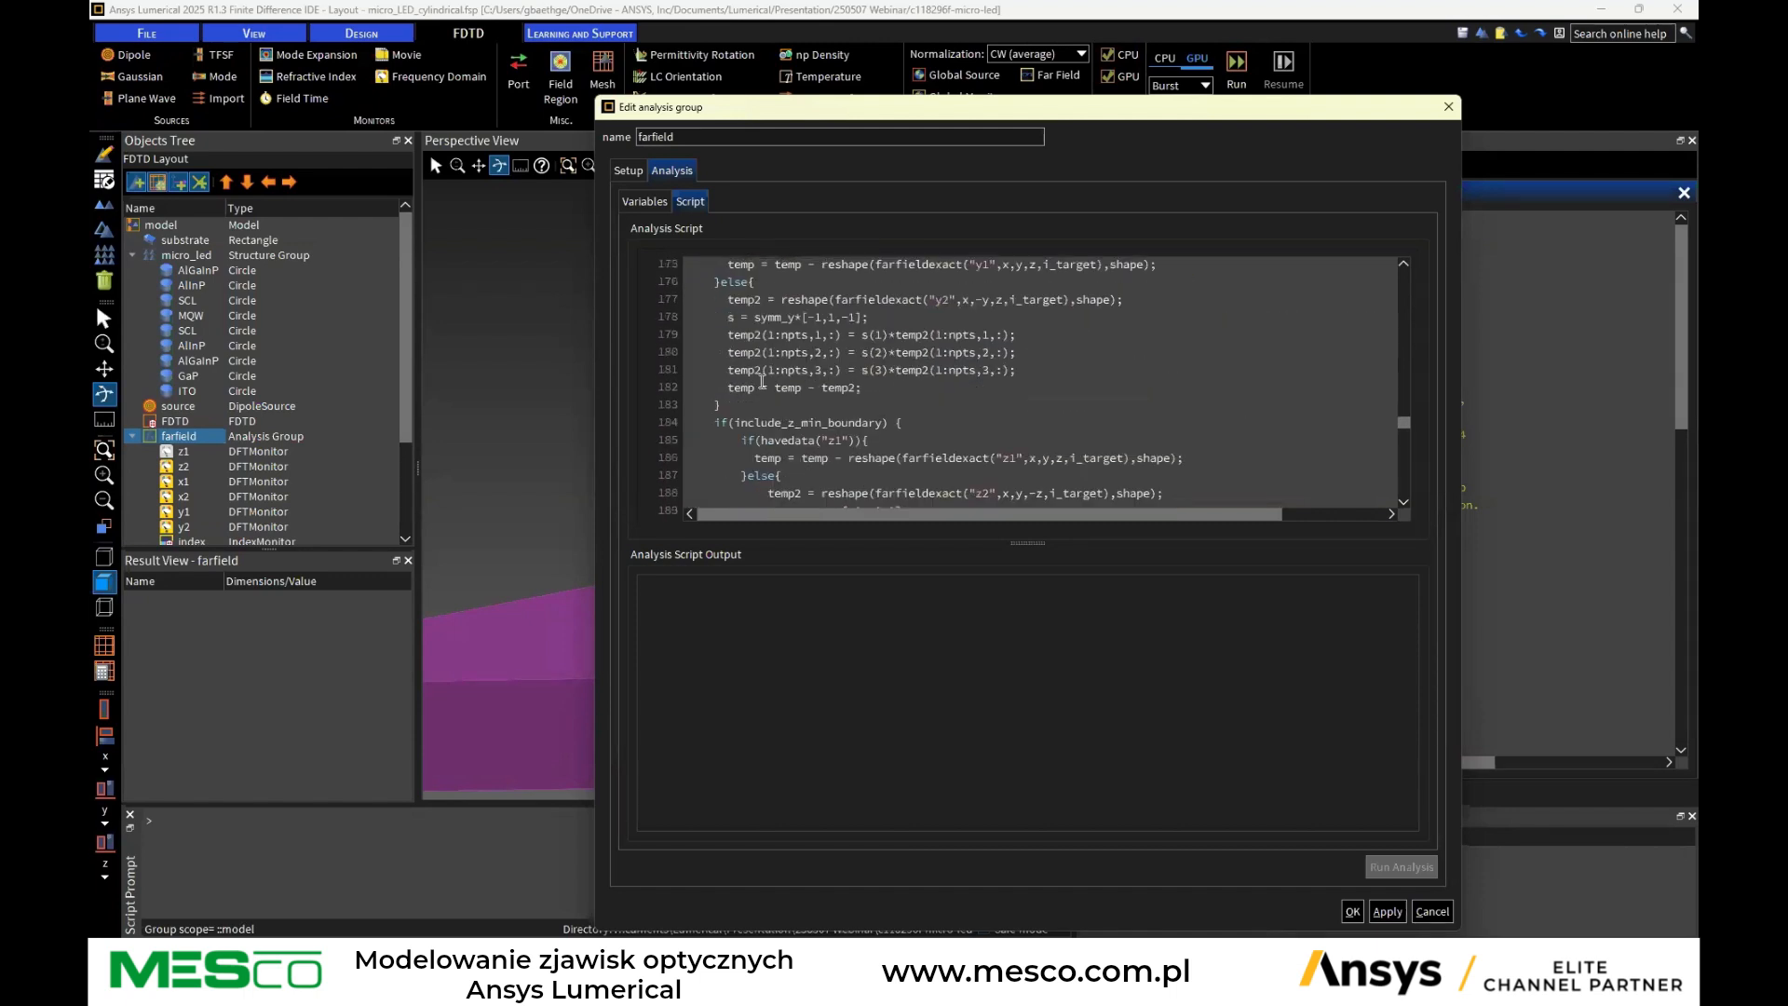
pyautogui.click(1430, 911)
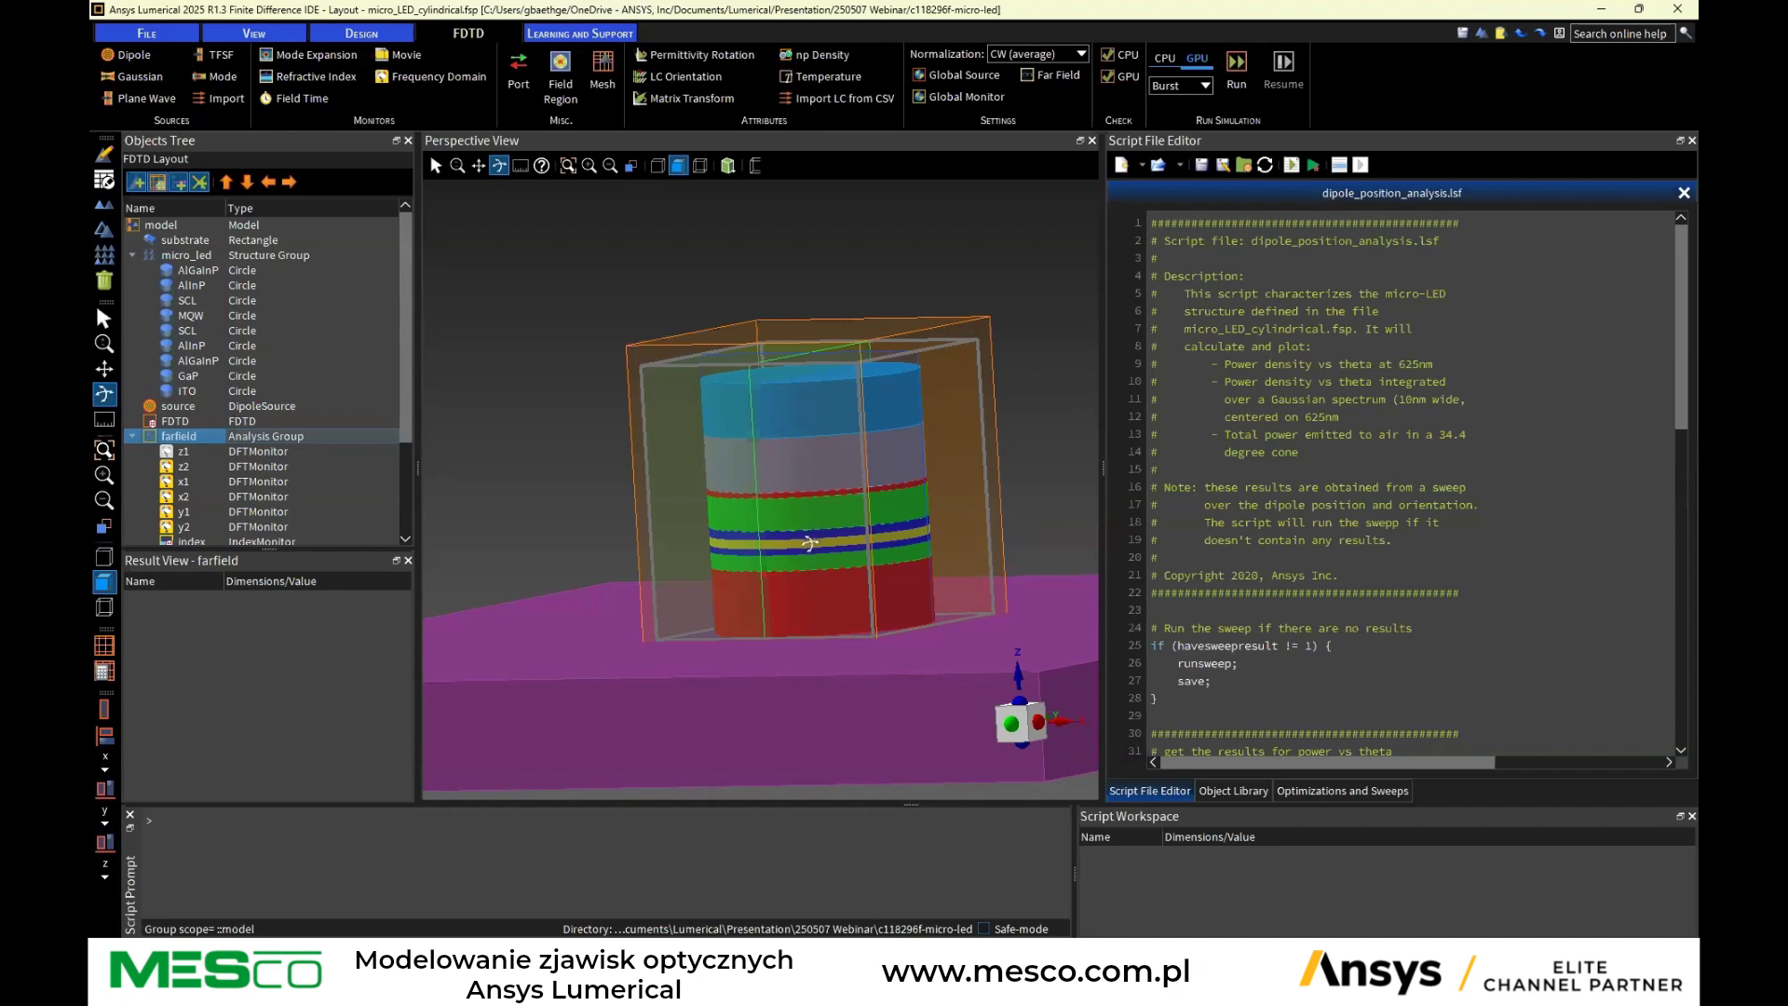
# Open the model group's properties and review its source_position and axis user properties
pyautogui.click(182, 407)
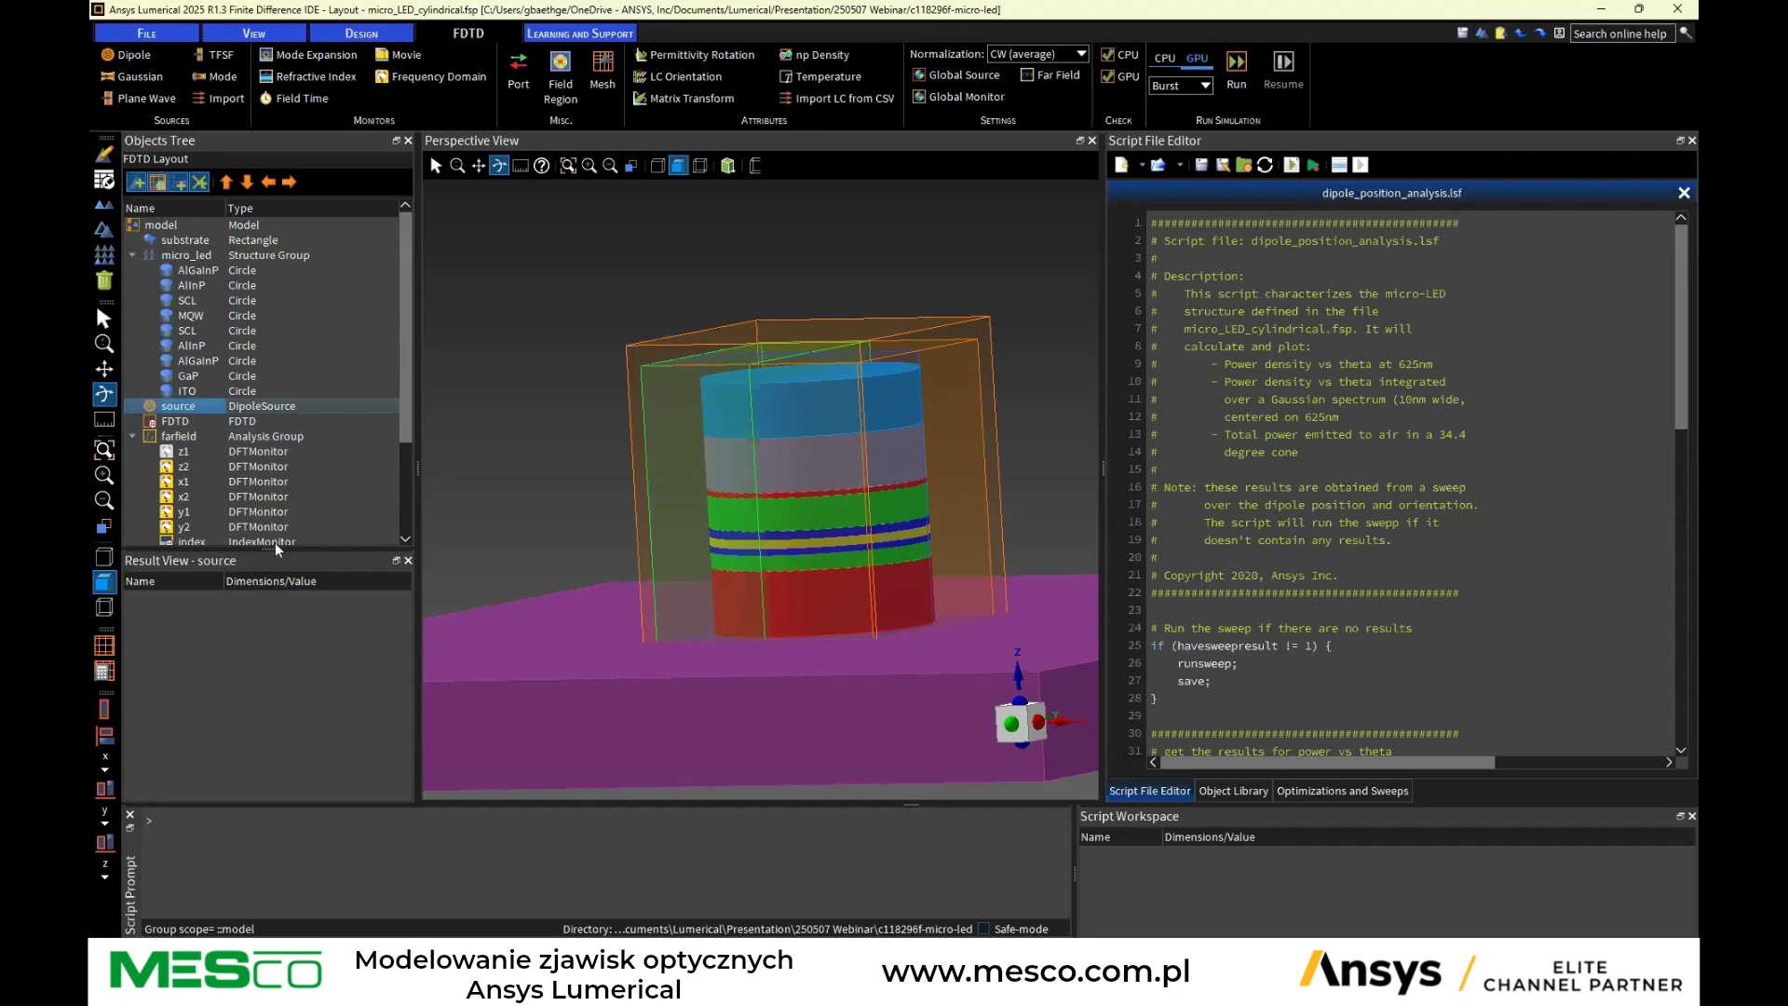
pyautogui.click(167, 226)
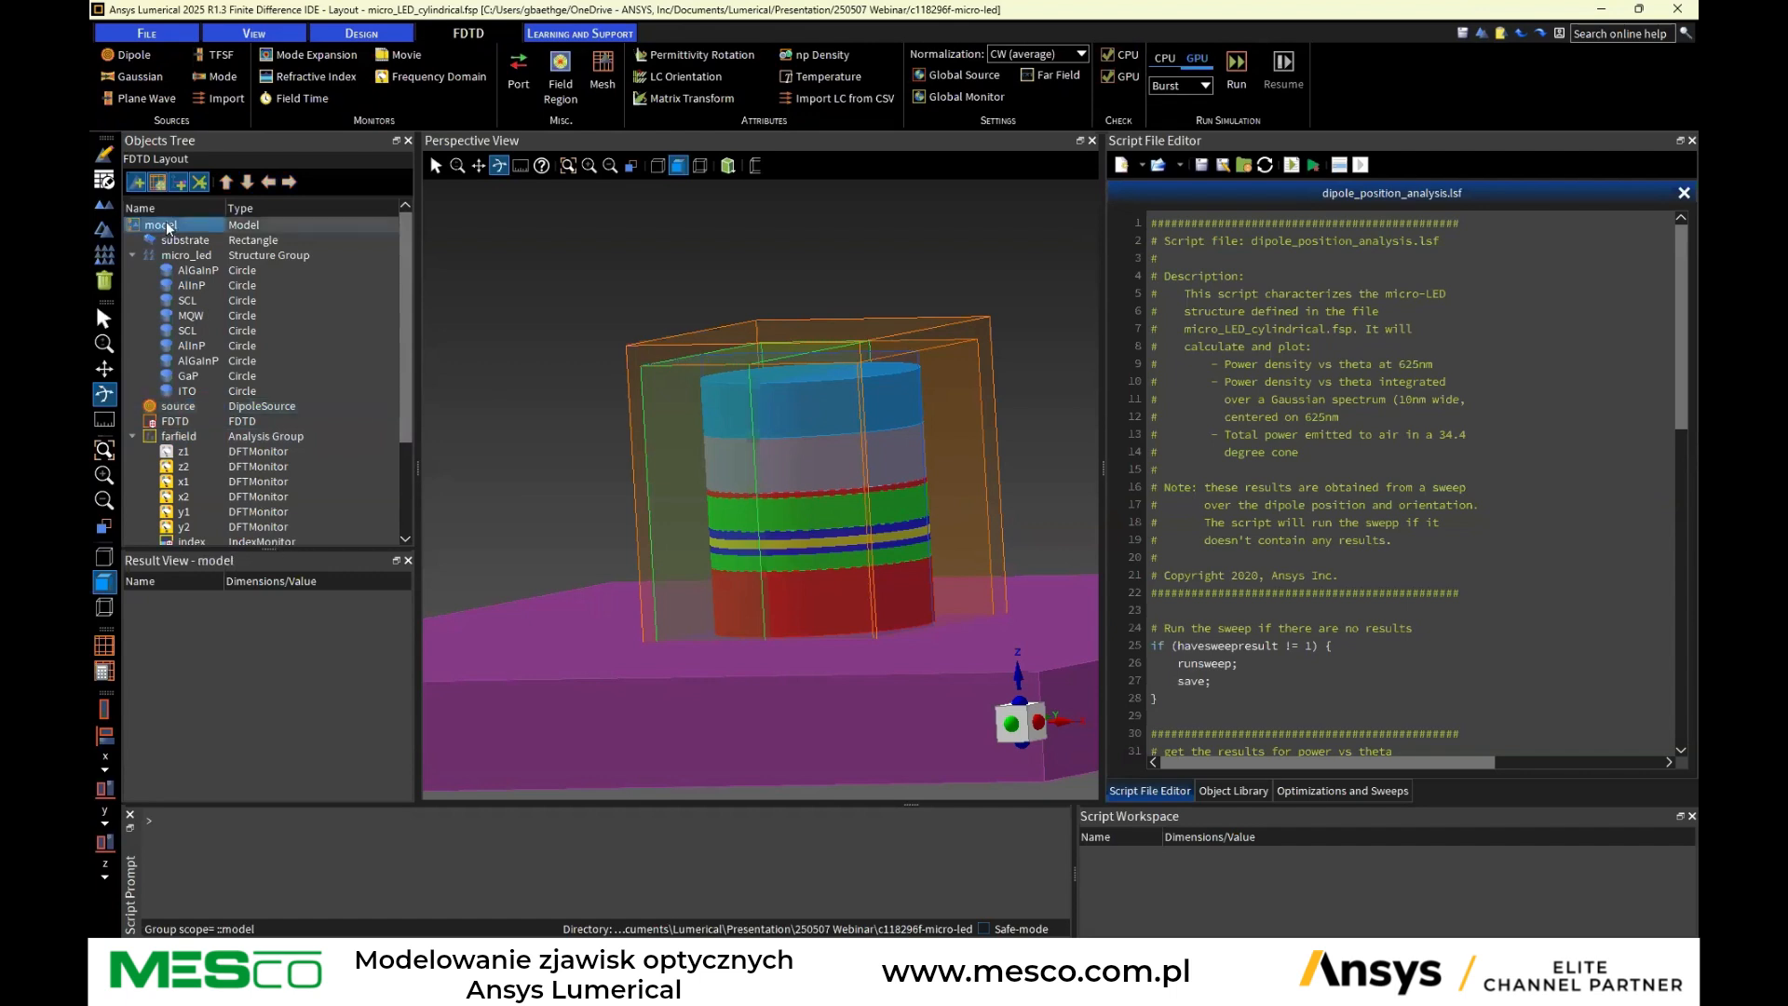
pyautogui.rightClick(167, 226)
pyautogui.click(184, 232)
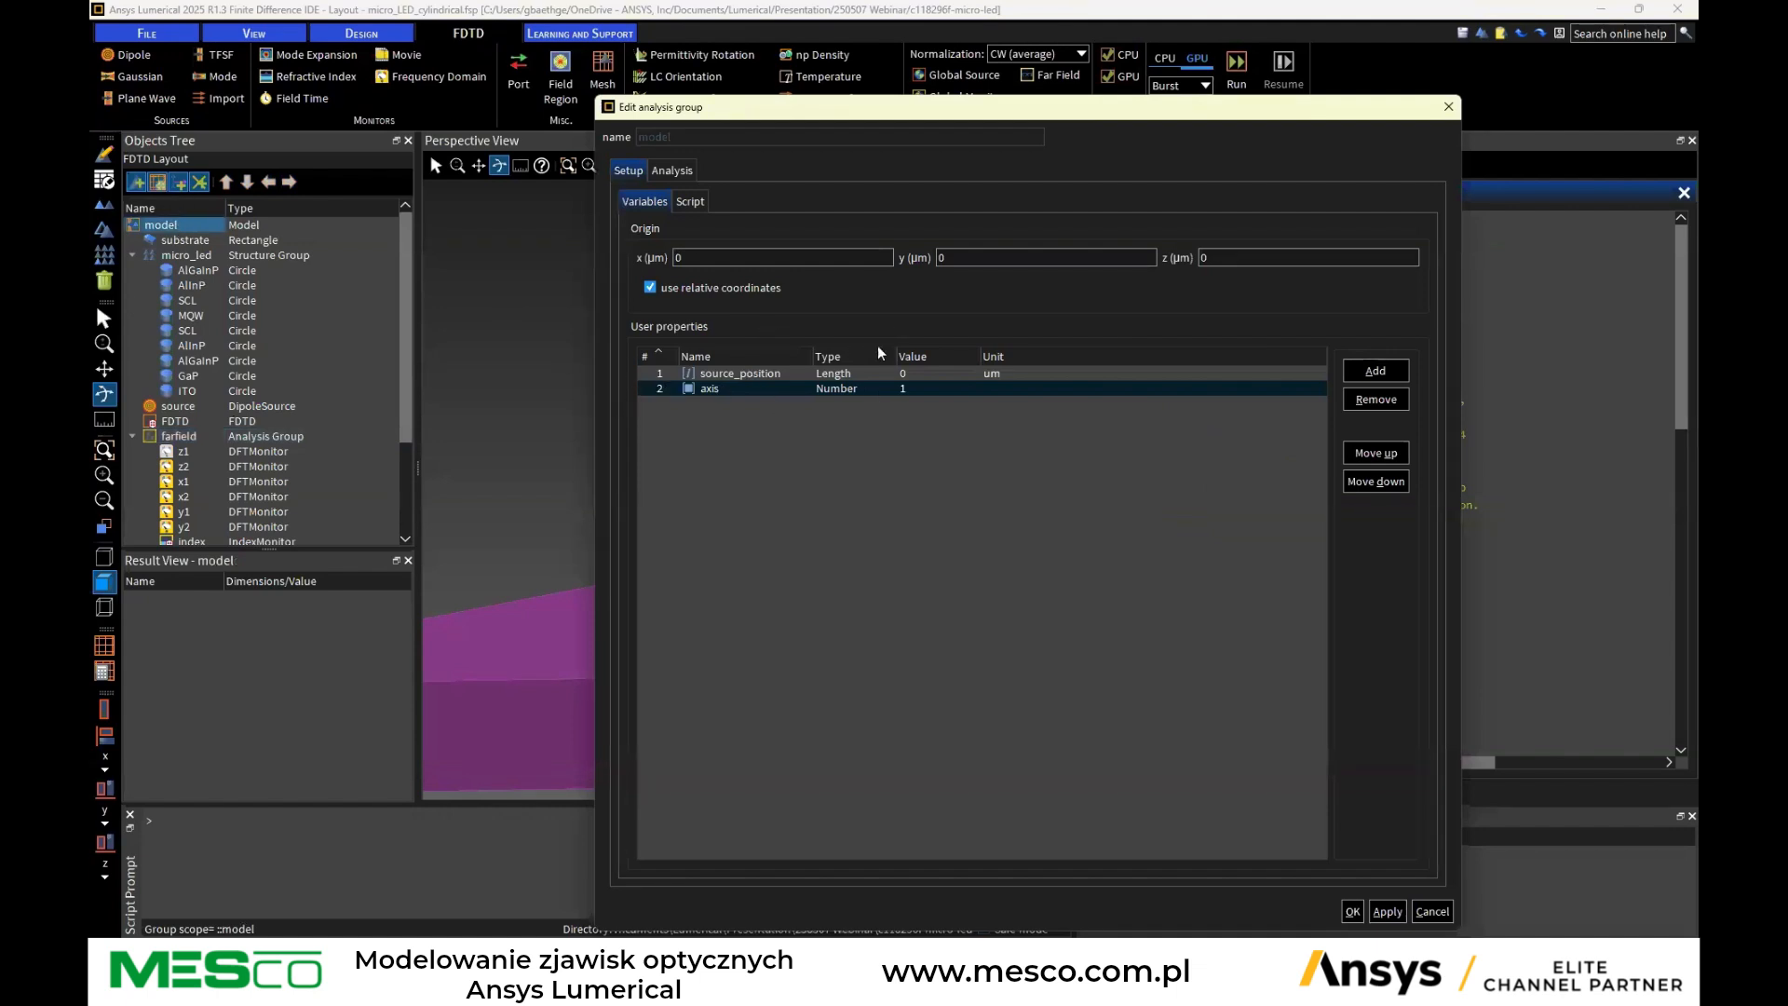
pyautogui.click(715, 376)
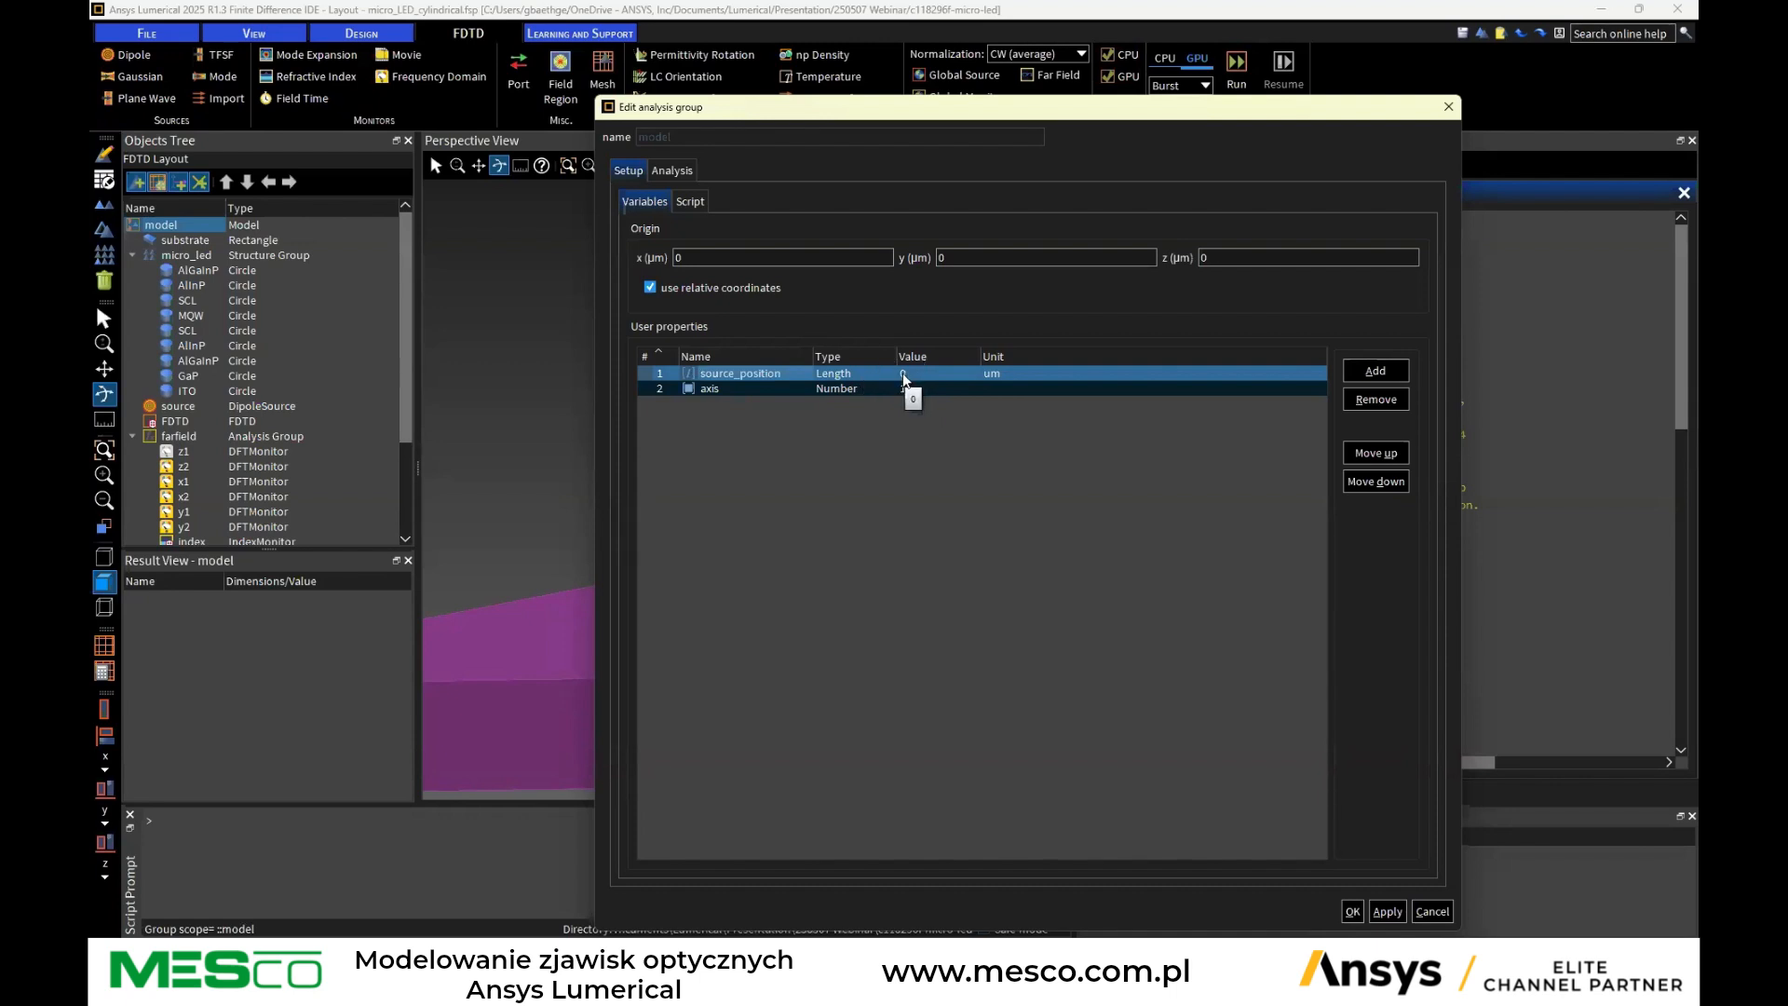
pyautogui.click(711, 389)
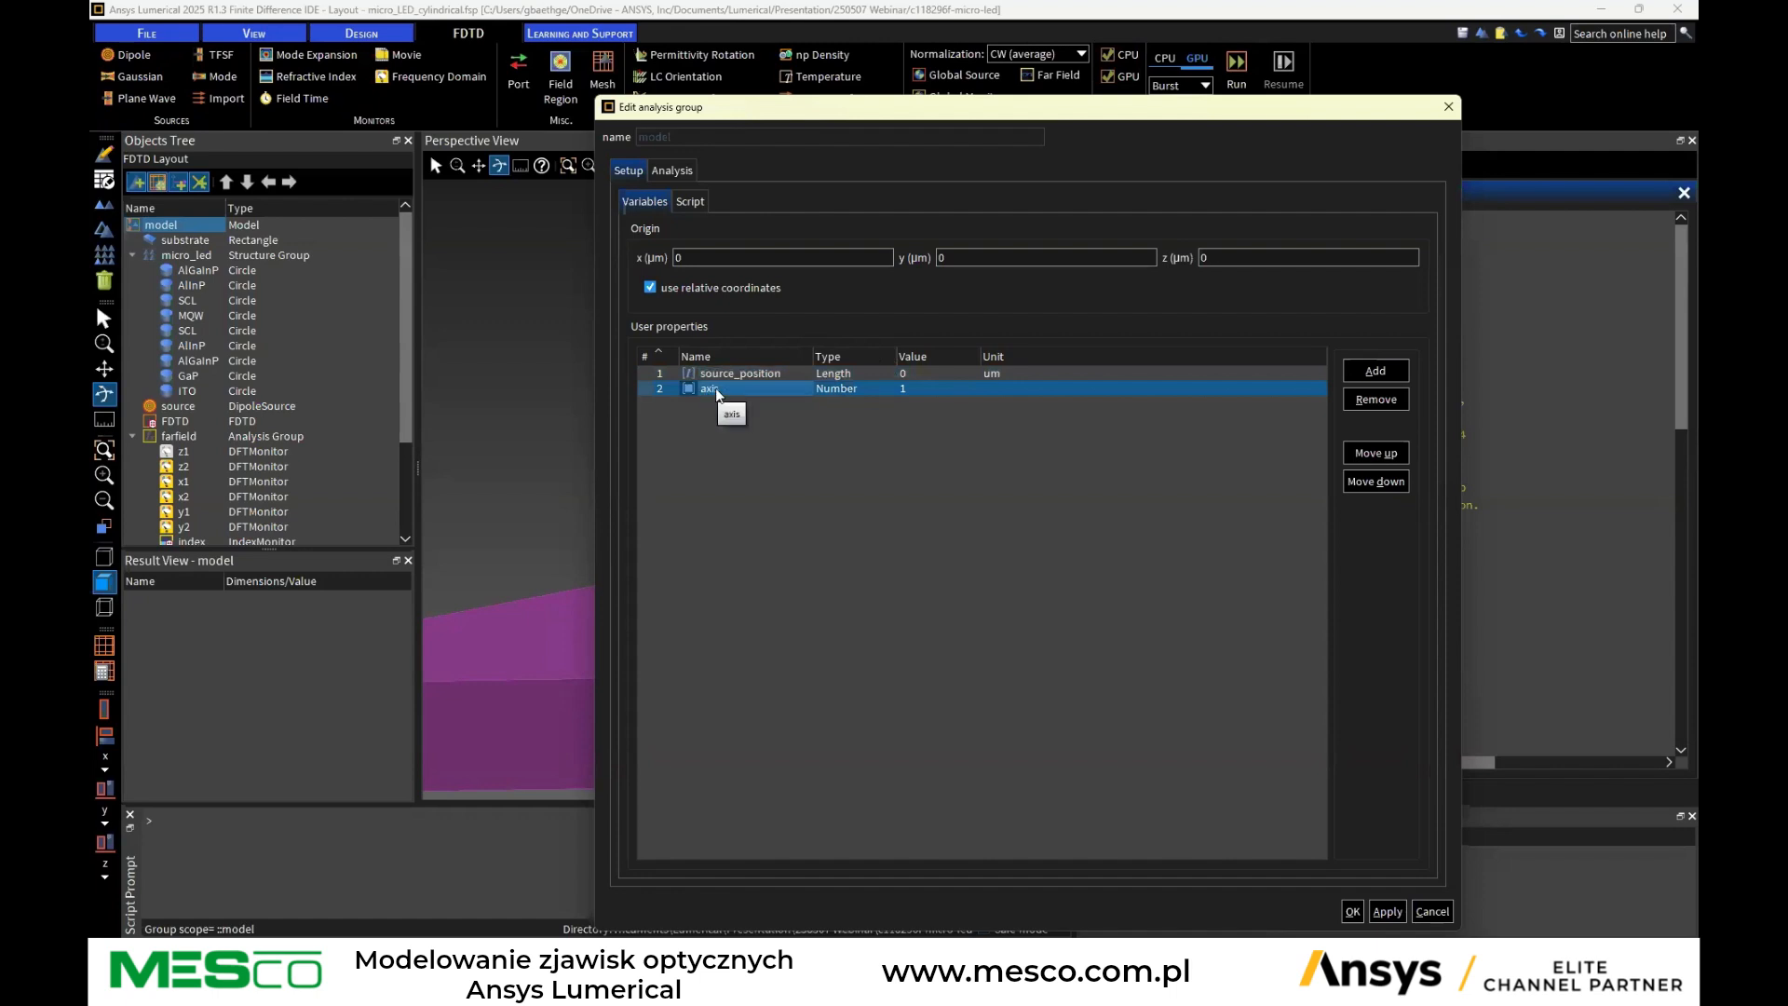
# Review the model's setup script that sets dipole orientation and FDTD boundary conditions per axis, then cancel the dialog
pyautogui.click(690, 202)
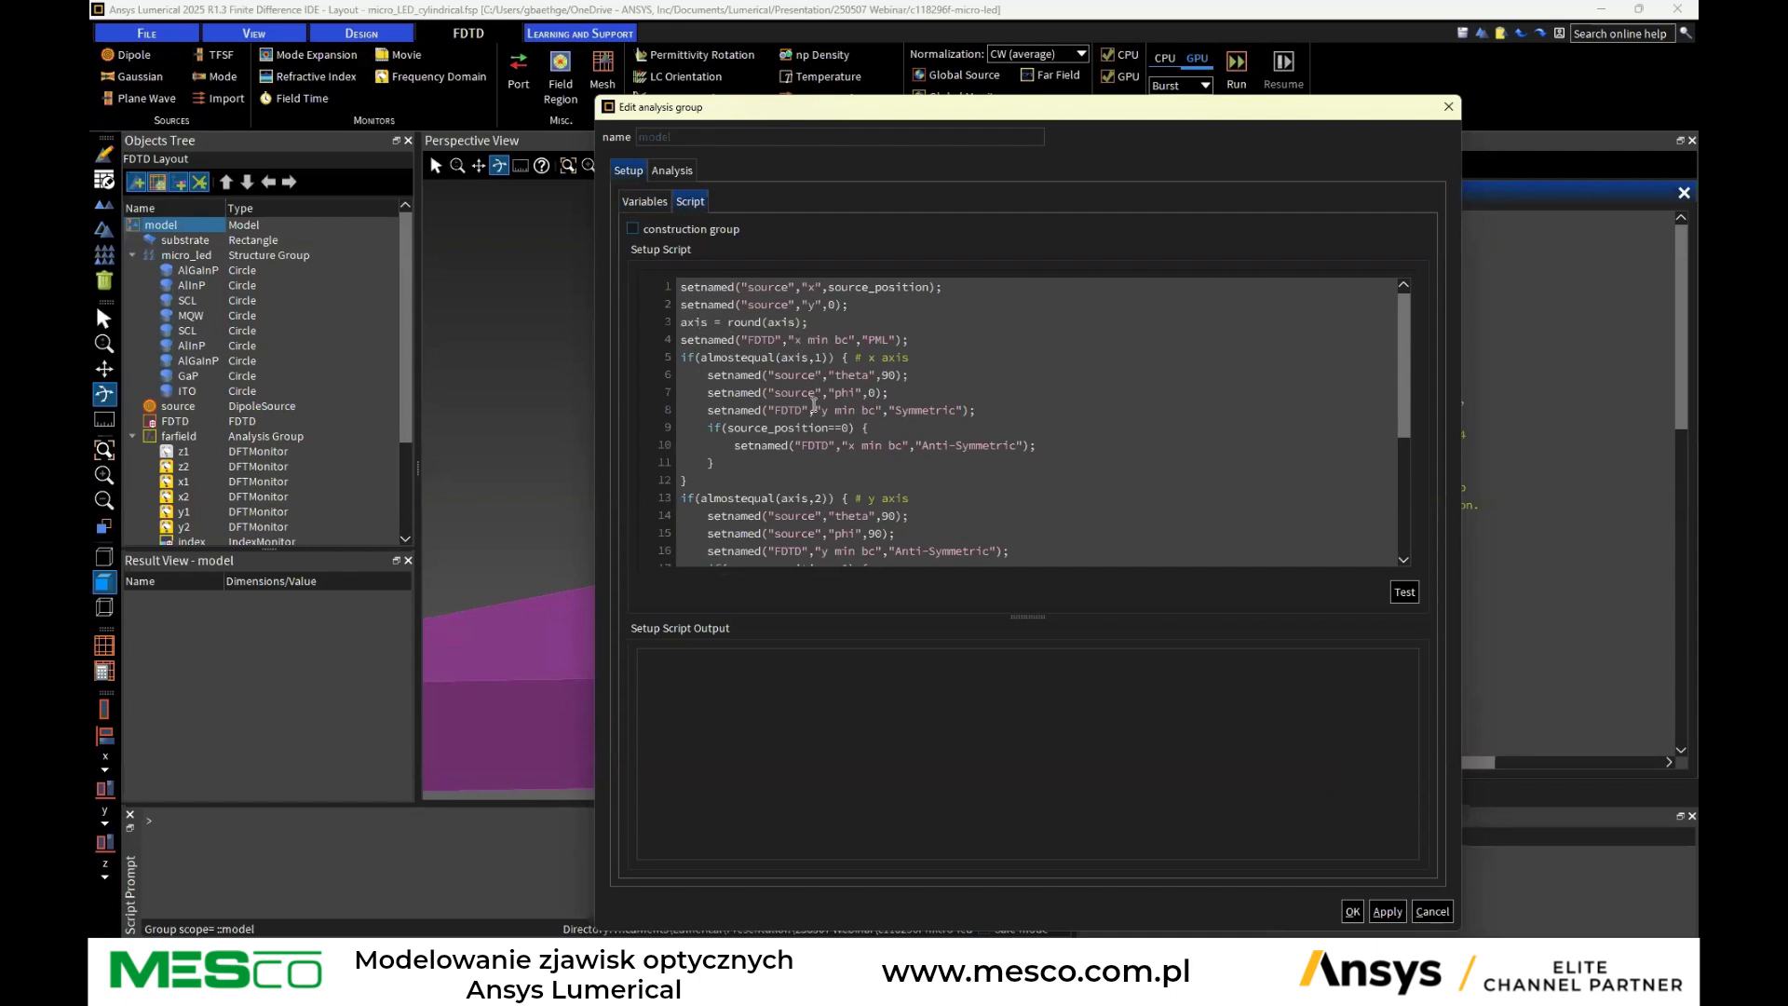
pyautogui.scroll(-2, 815, 384)
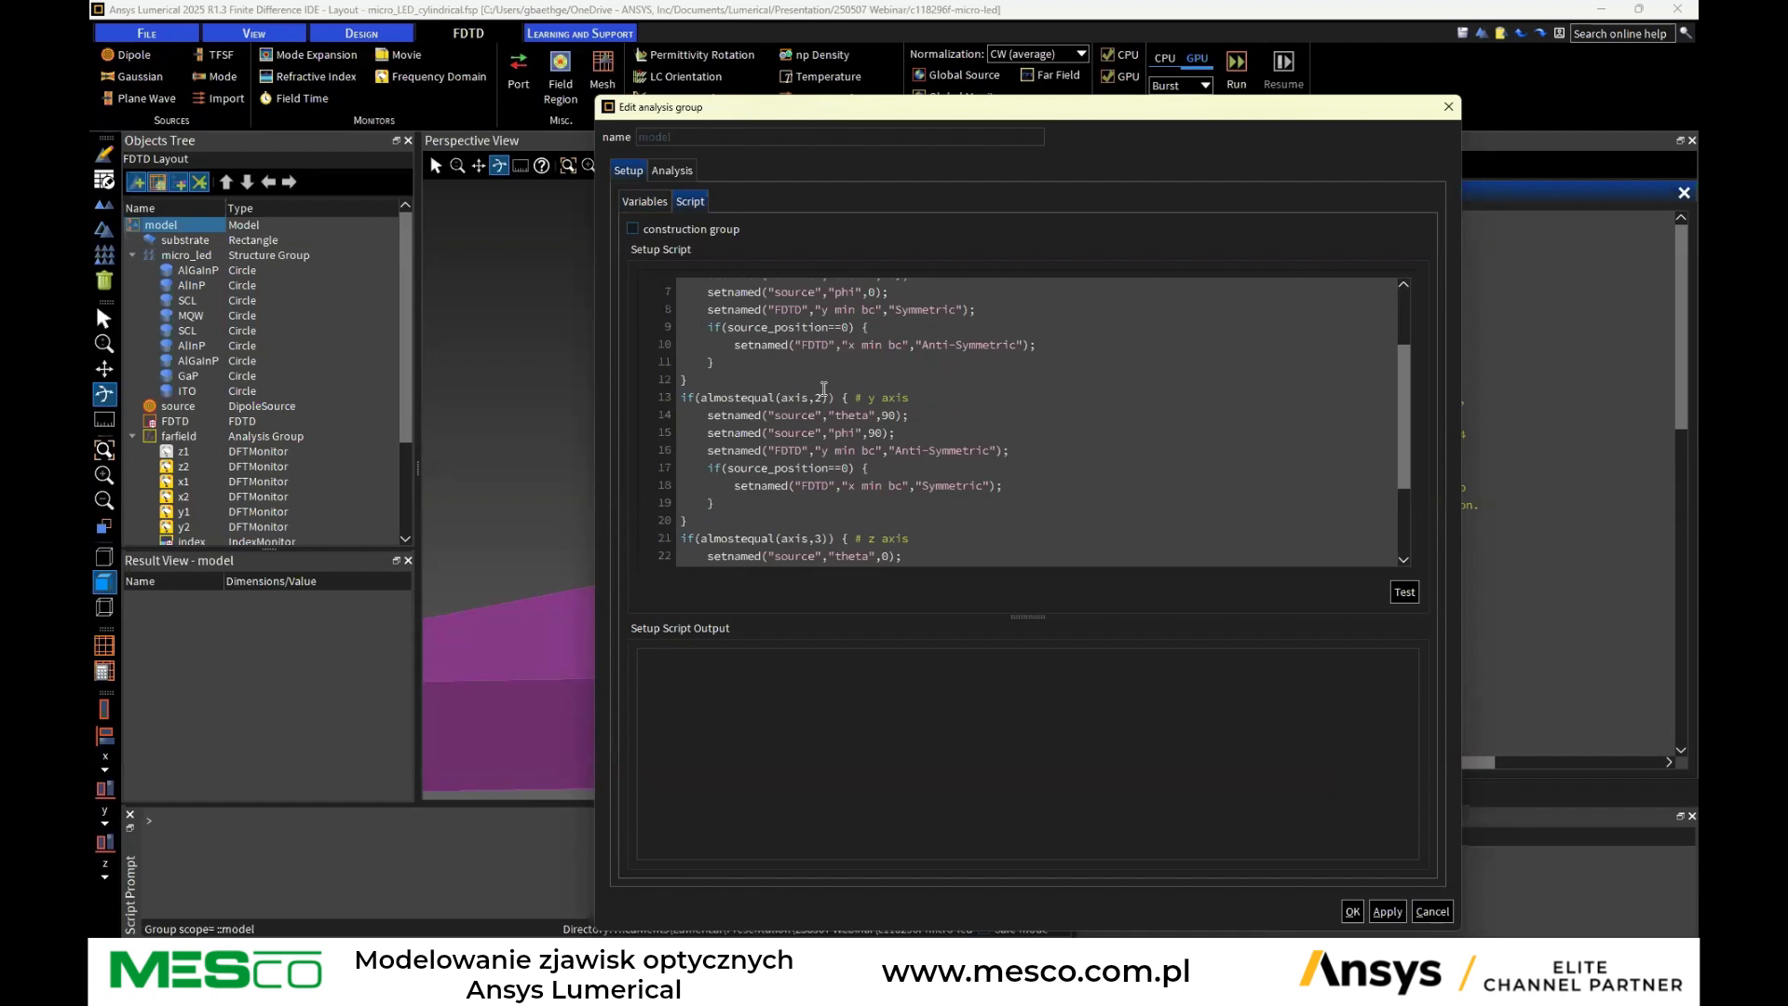
pyautogui.scroll(-2, 823, 388)
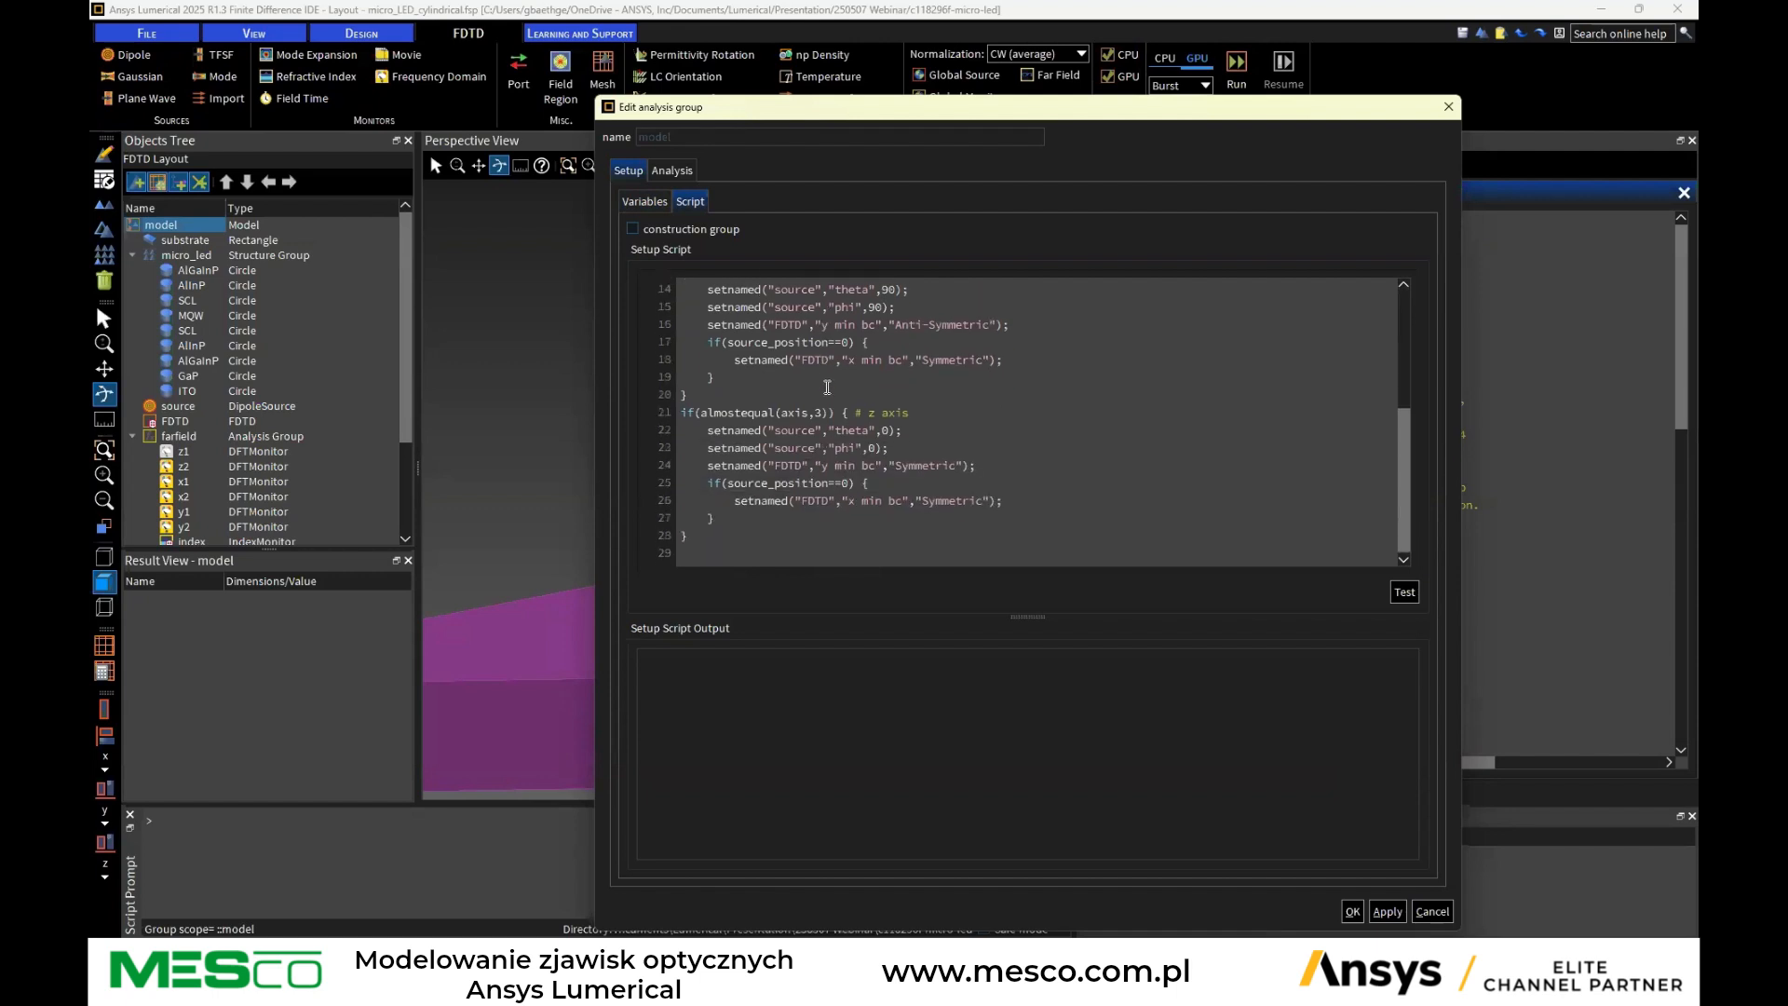
pyautogui.scroll(4, 827, 387)
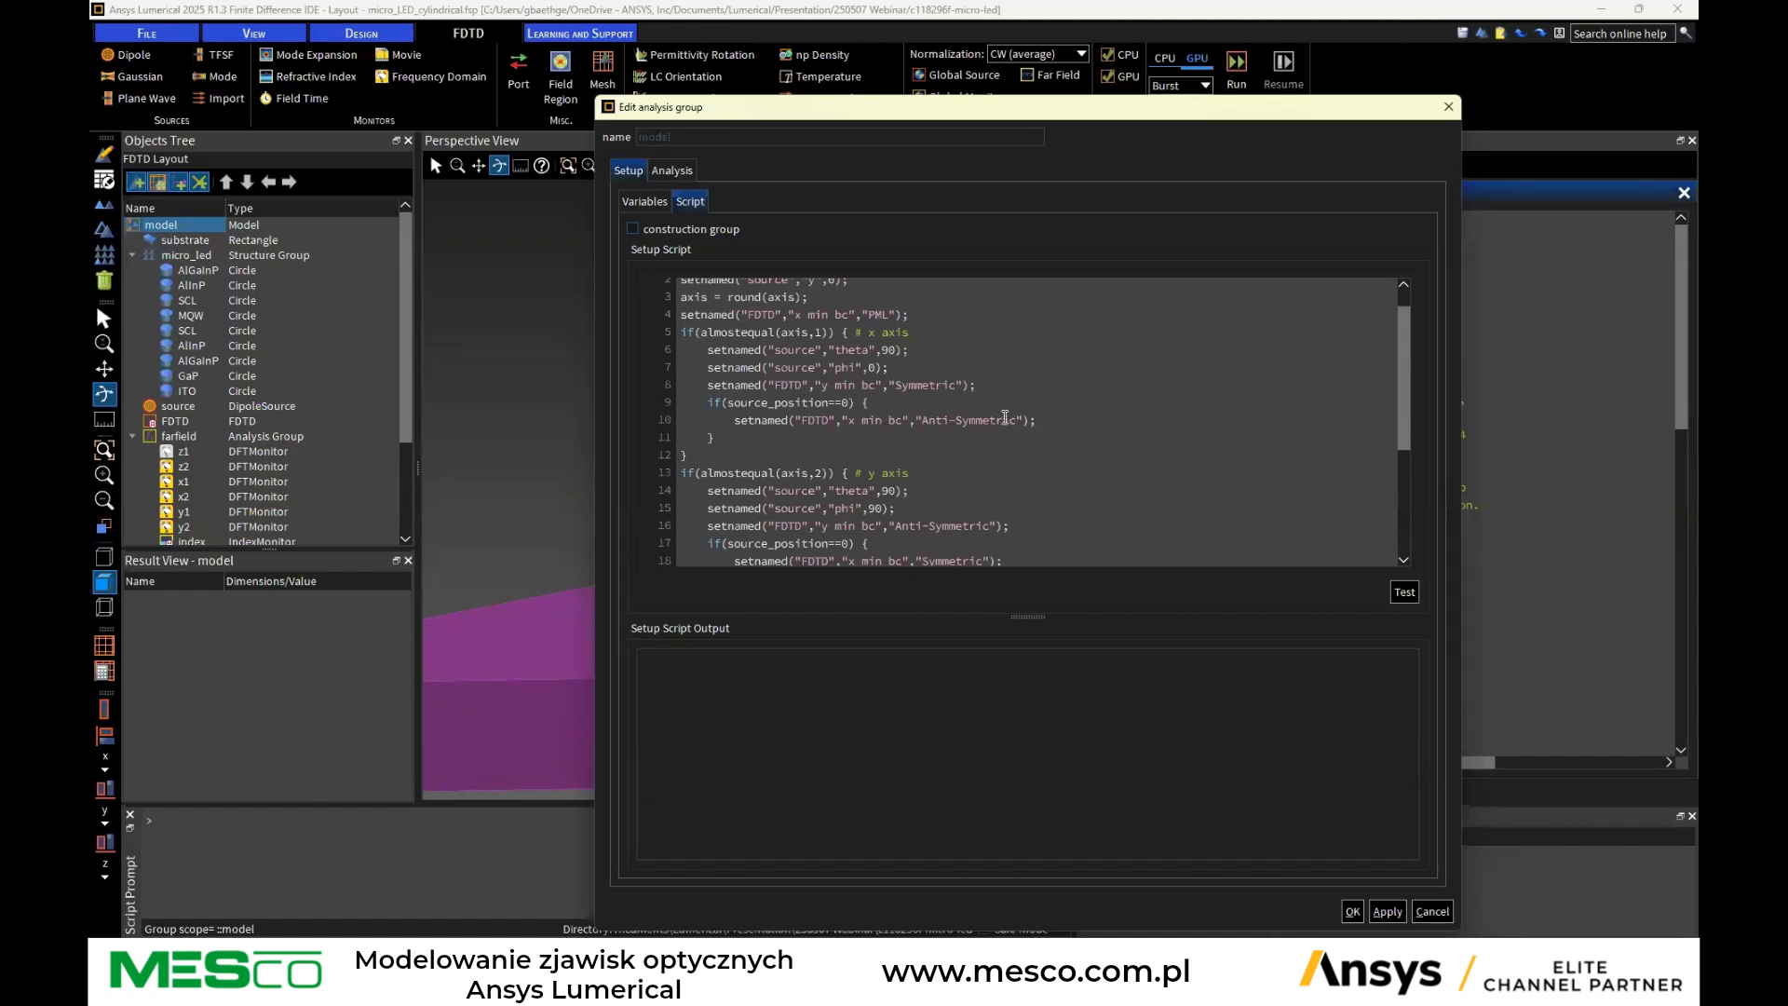
pyautogui.scroll(-2, 986, 472)
pyautogui.scroll(-2, 986, 472)
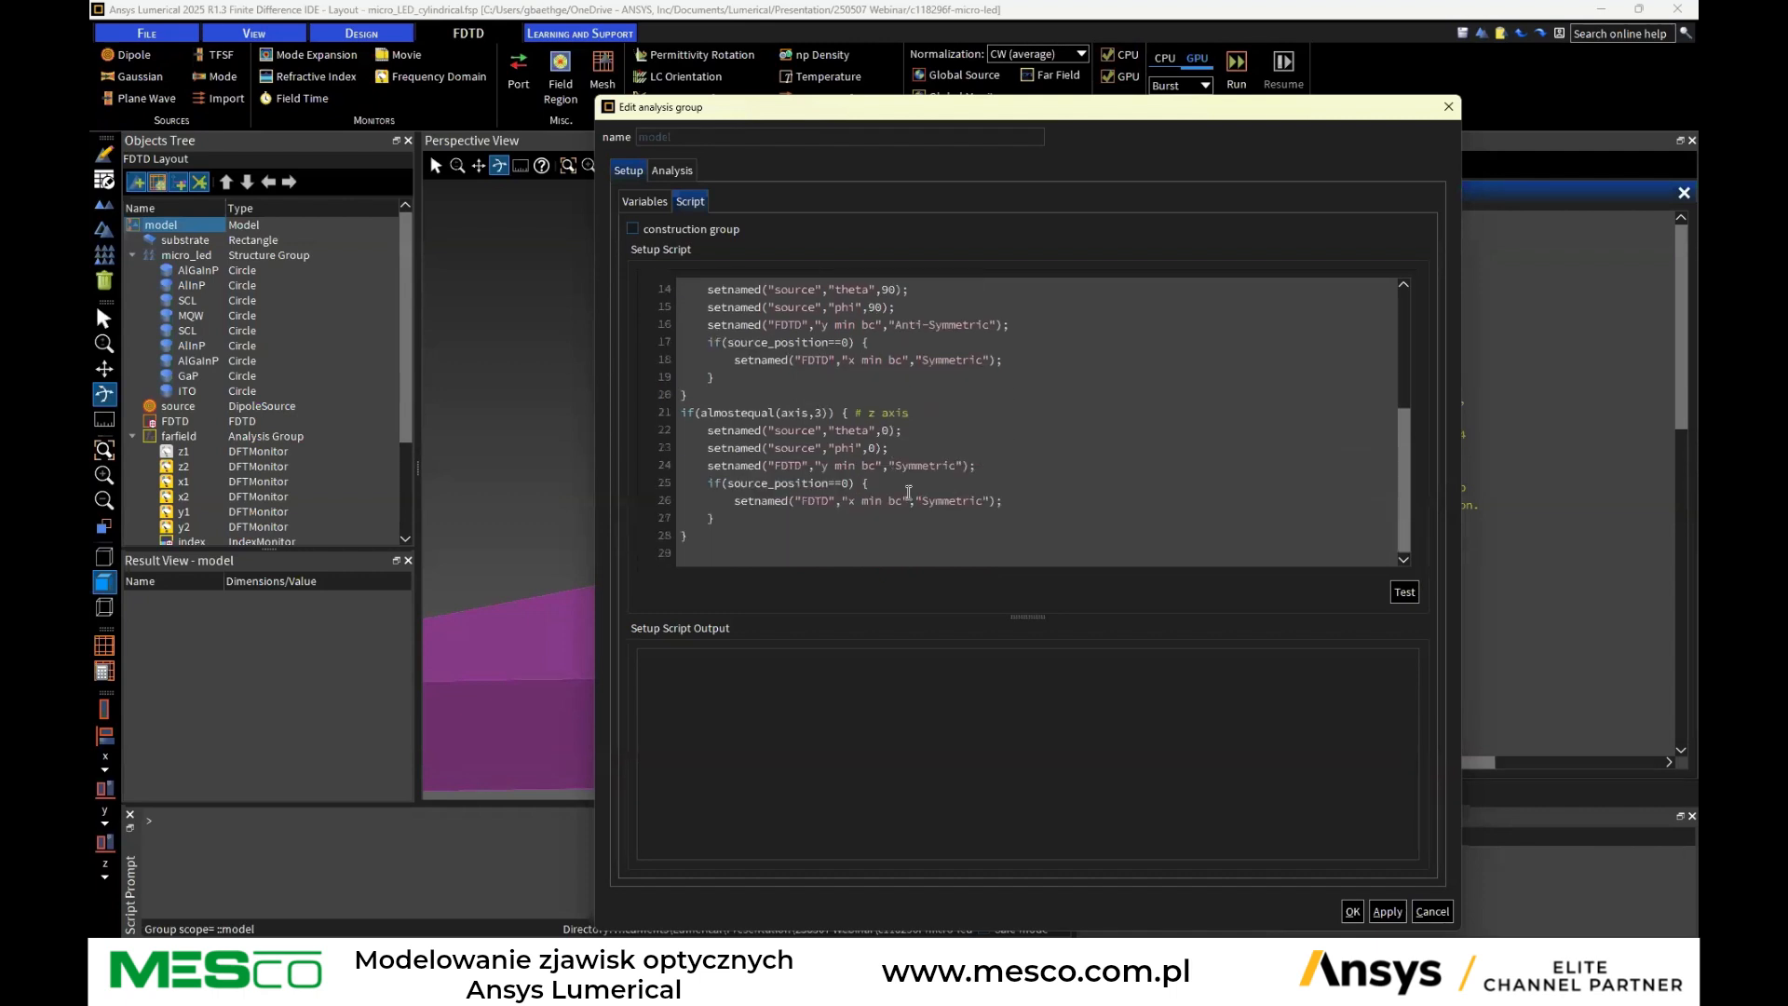
pyautogui.click(1431, 912)
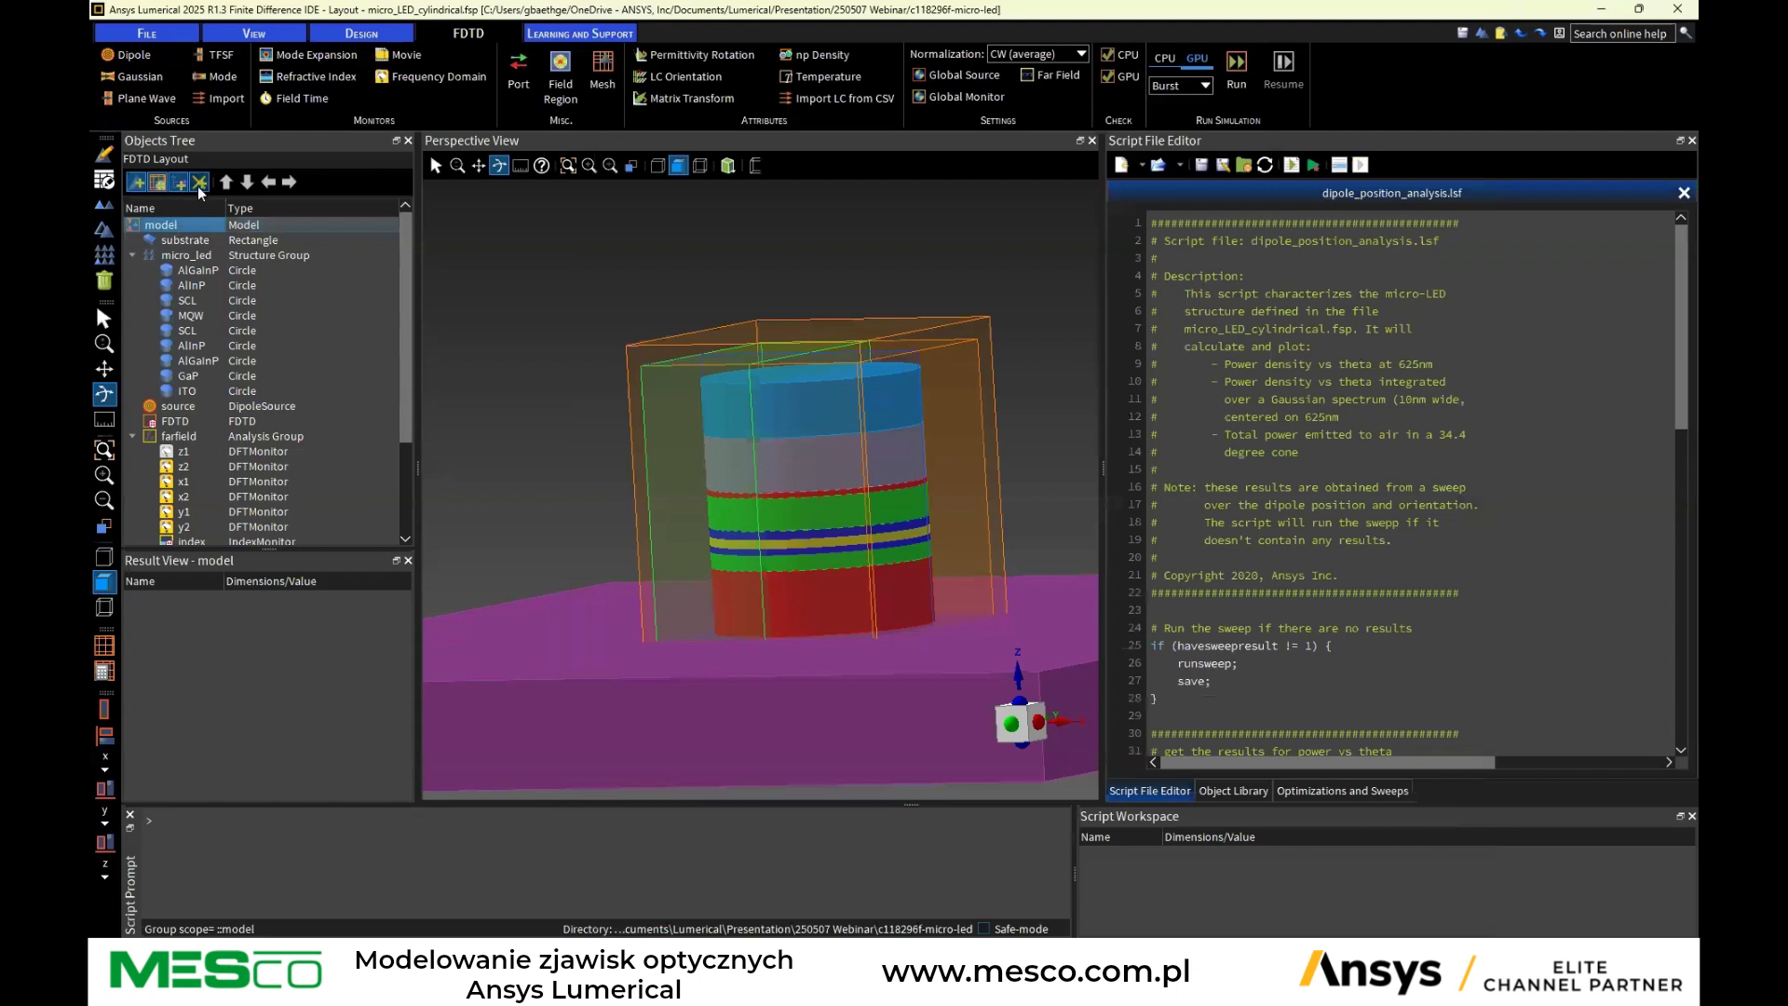
# Open the Optimizations and Sweeps view, expand the position sweep, and inspect the nested polarization sweep's settings without changes
pyautogui.click(1321, 790)
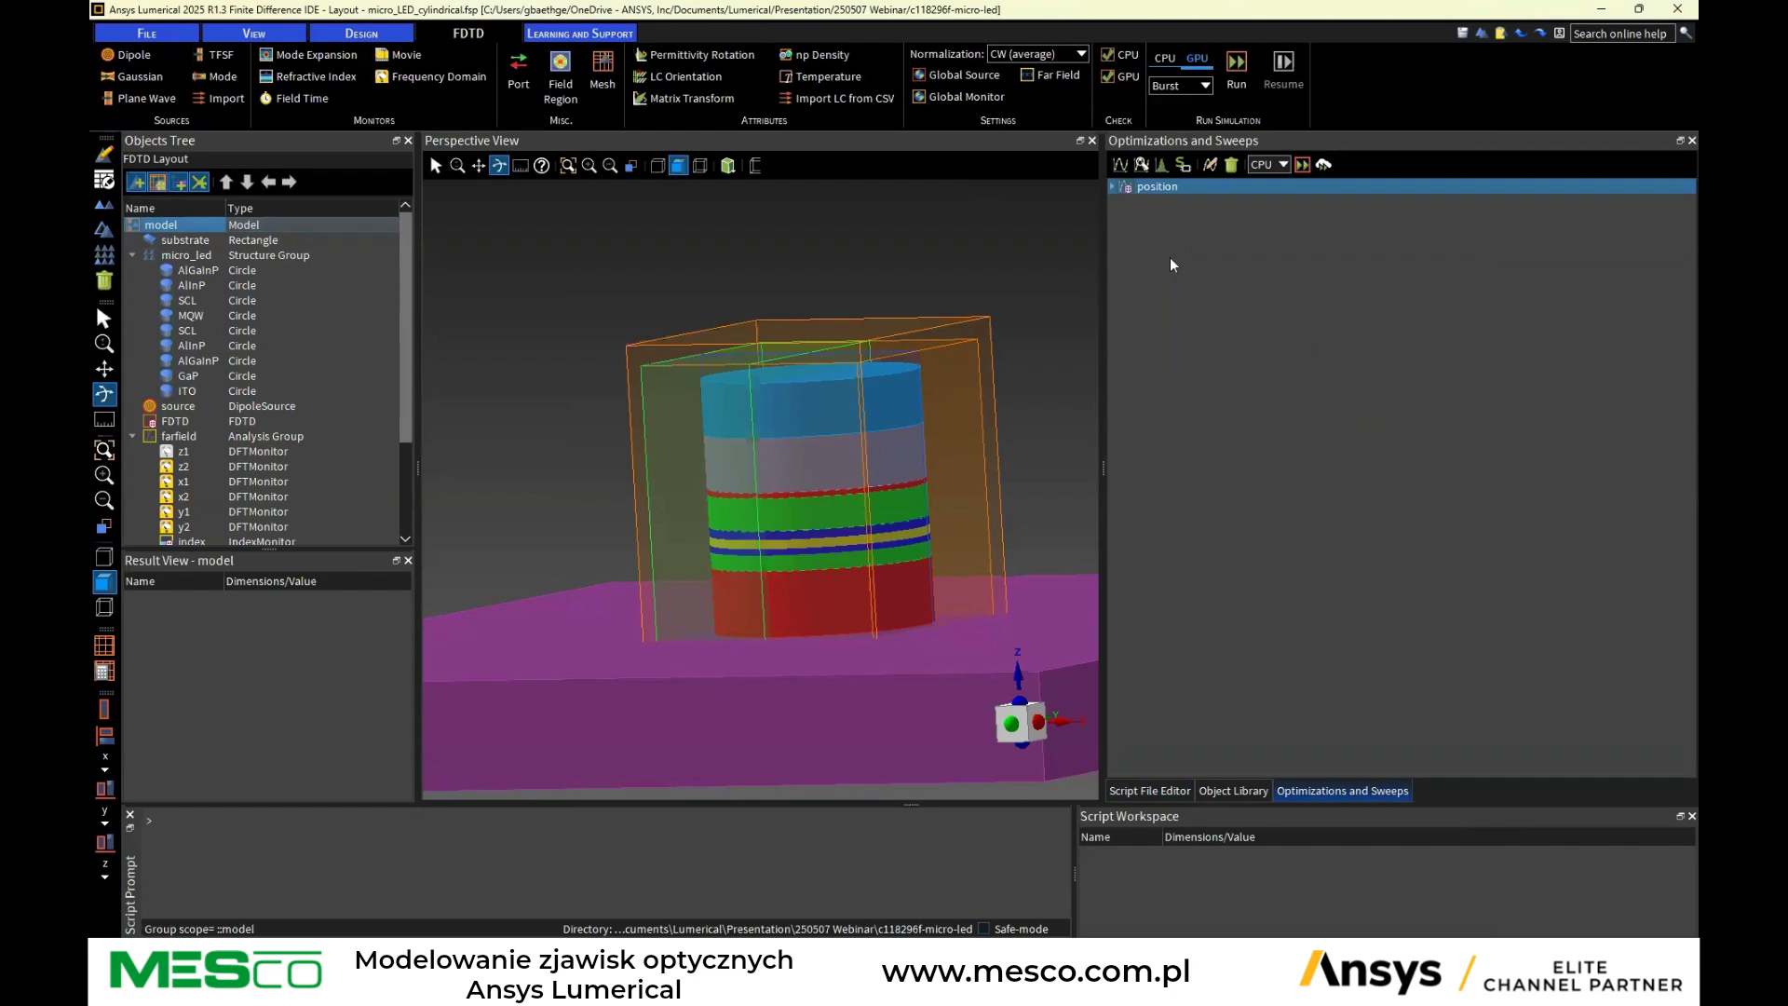
pyautogui.click(1112, 186)
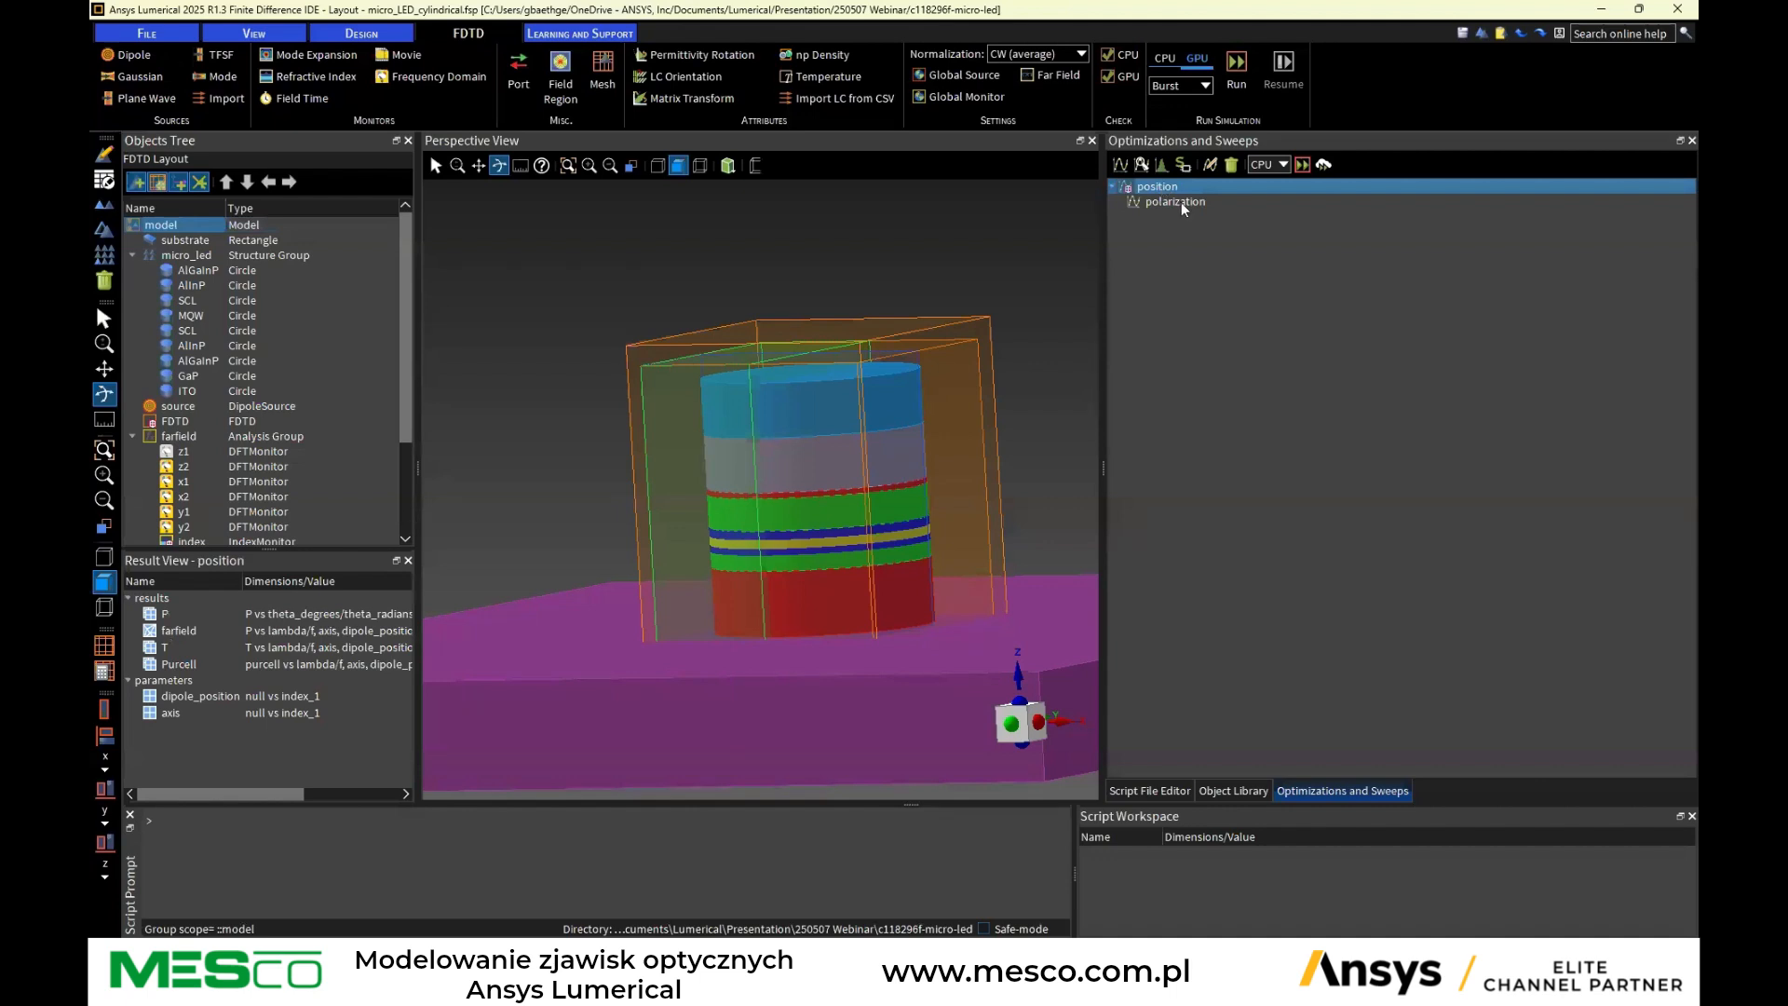
pyautogui.click(1156, 203)
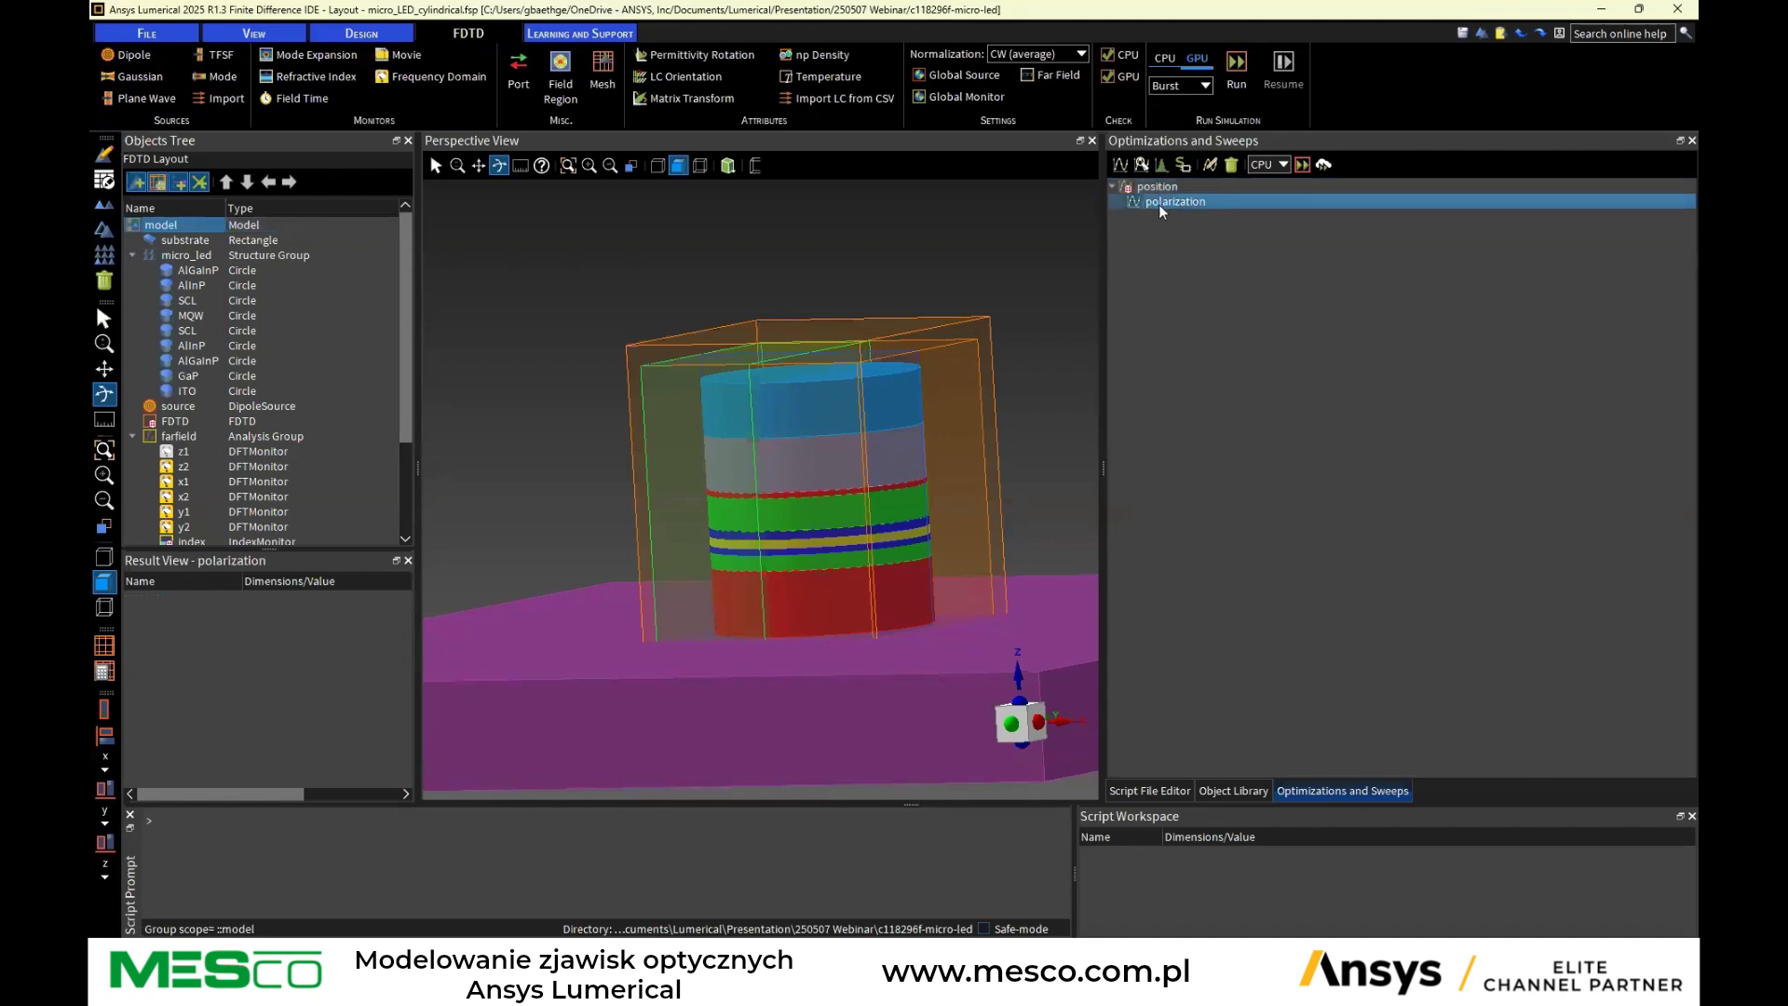
pyautogui.click(1210, 166)
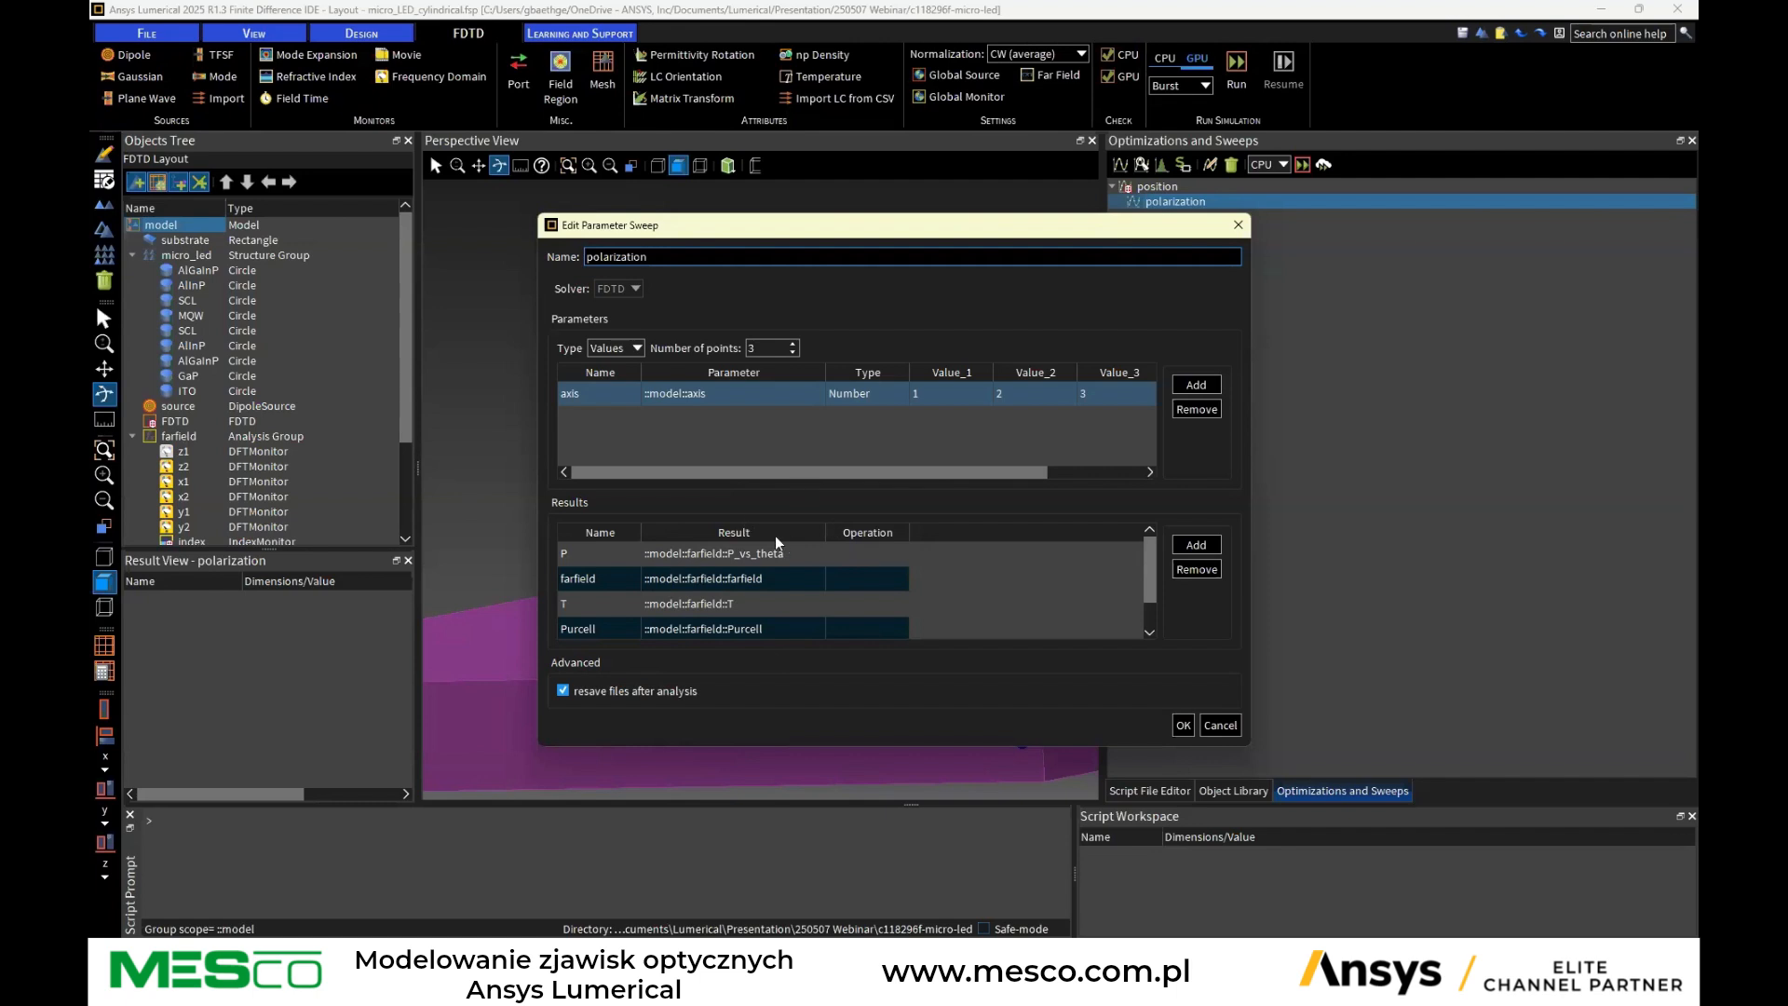
pyautogui.click(1227, 726)
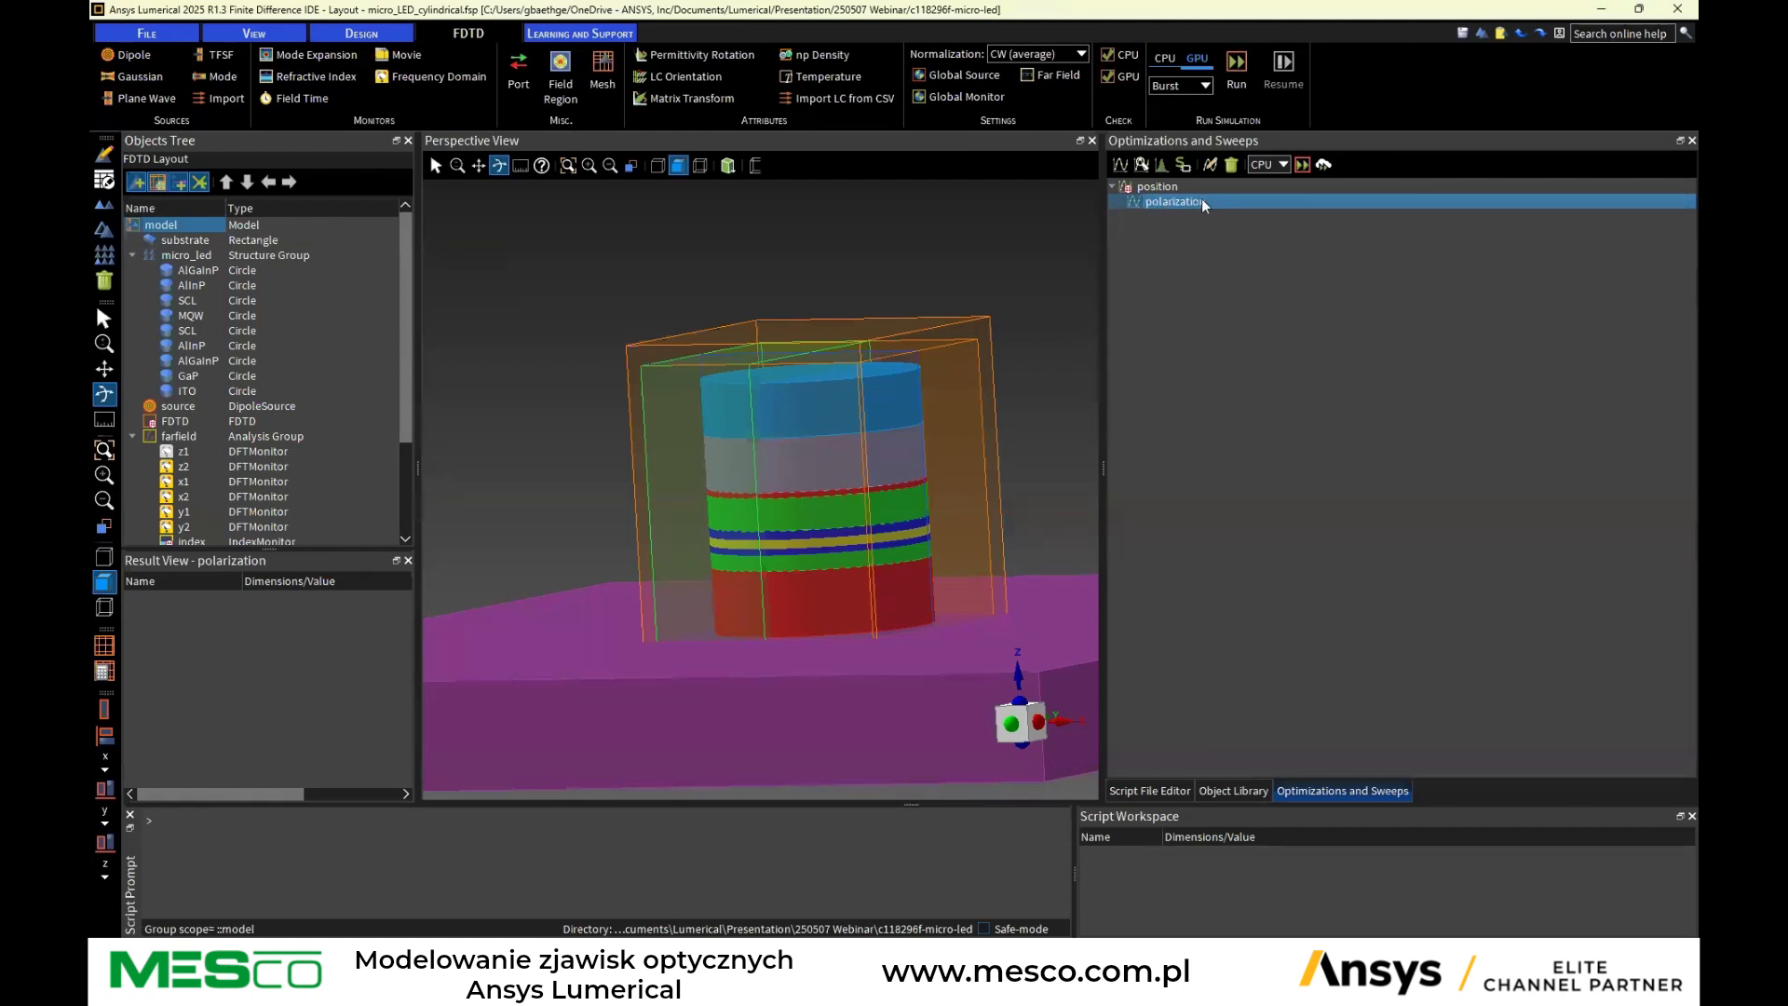
# Open the position sweep's edit dialog to review its dipole_position range and results, then cancel it
pyautogui.click(1163, 188)
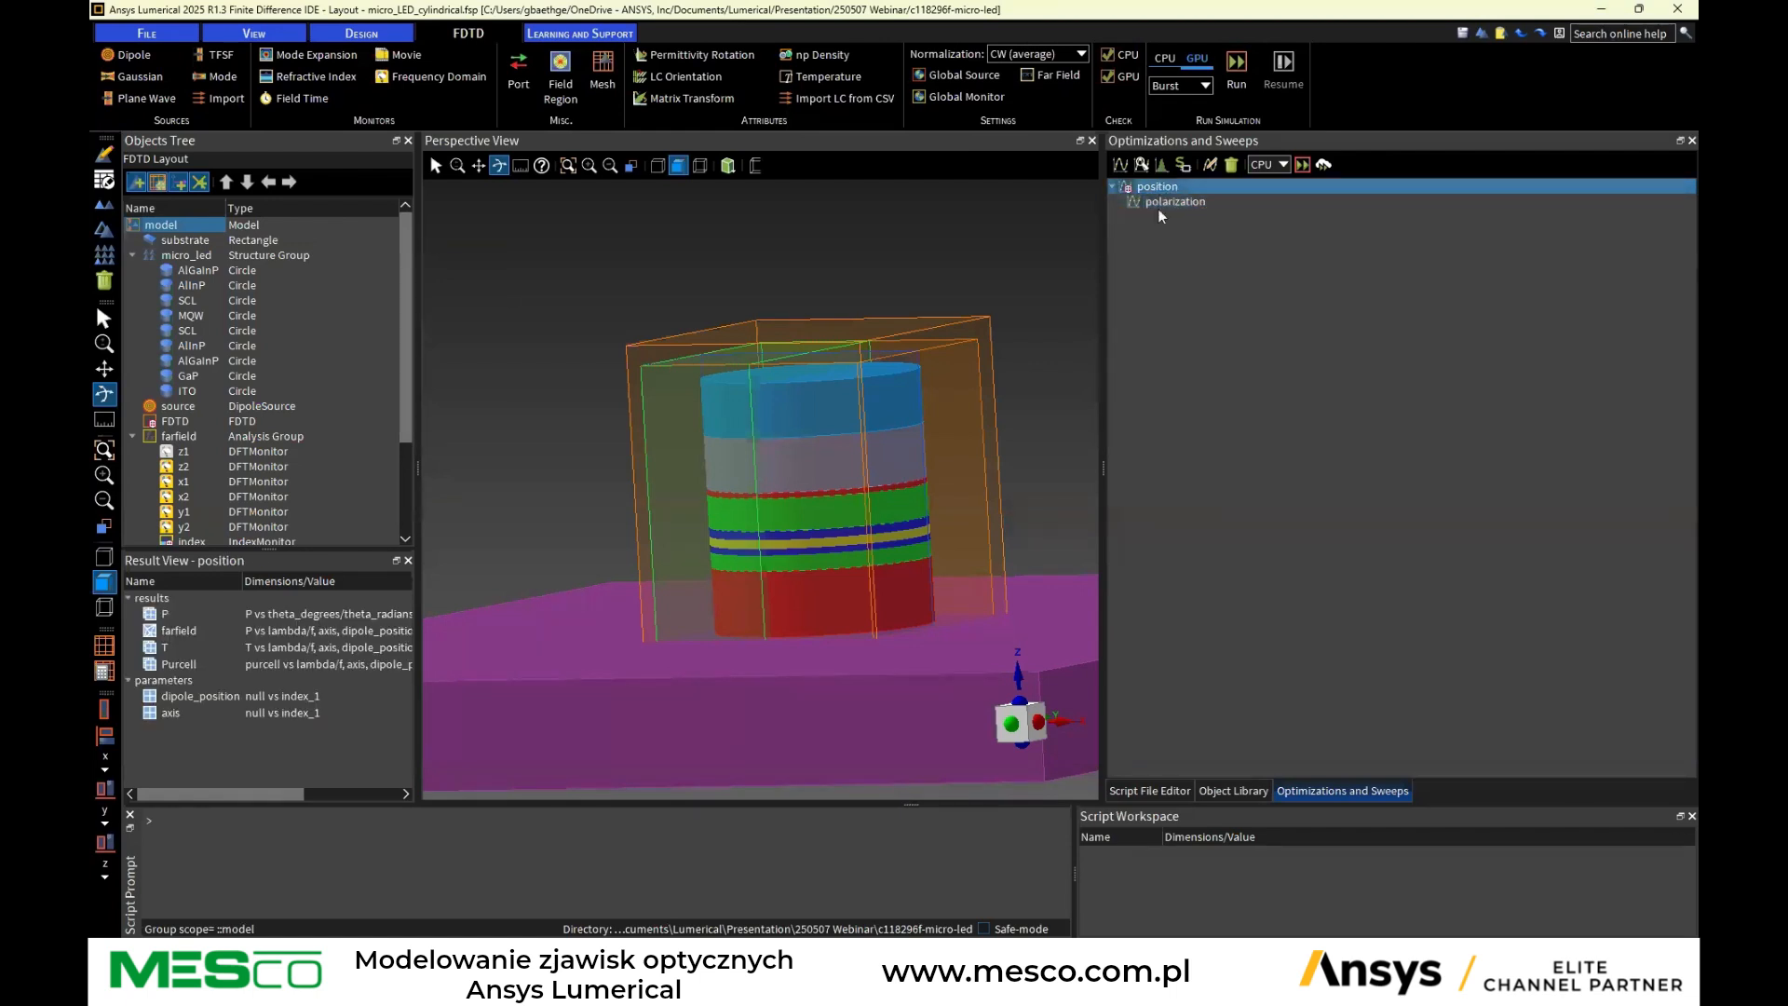
pyautogui.click(1209, 165)
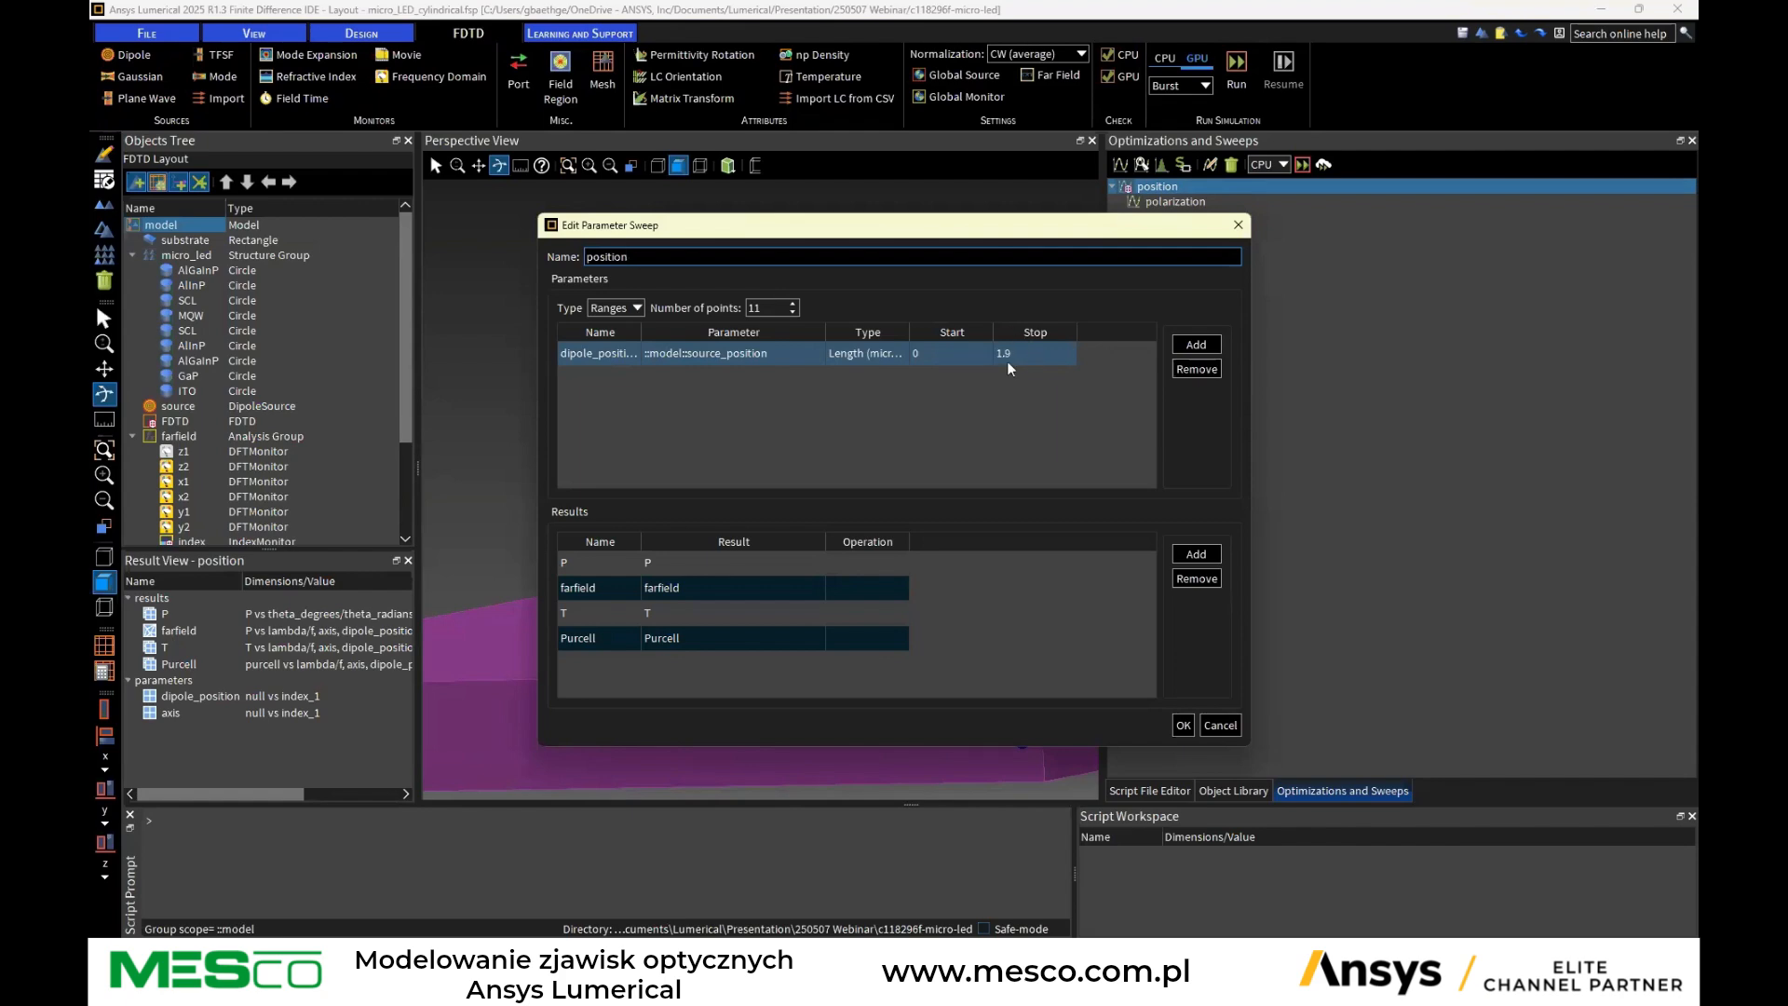
pyautogui.moveTo(969, 229); pyautogui.dragTo(1138, 551)
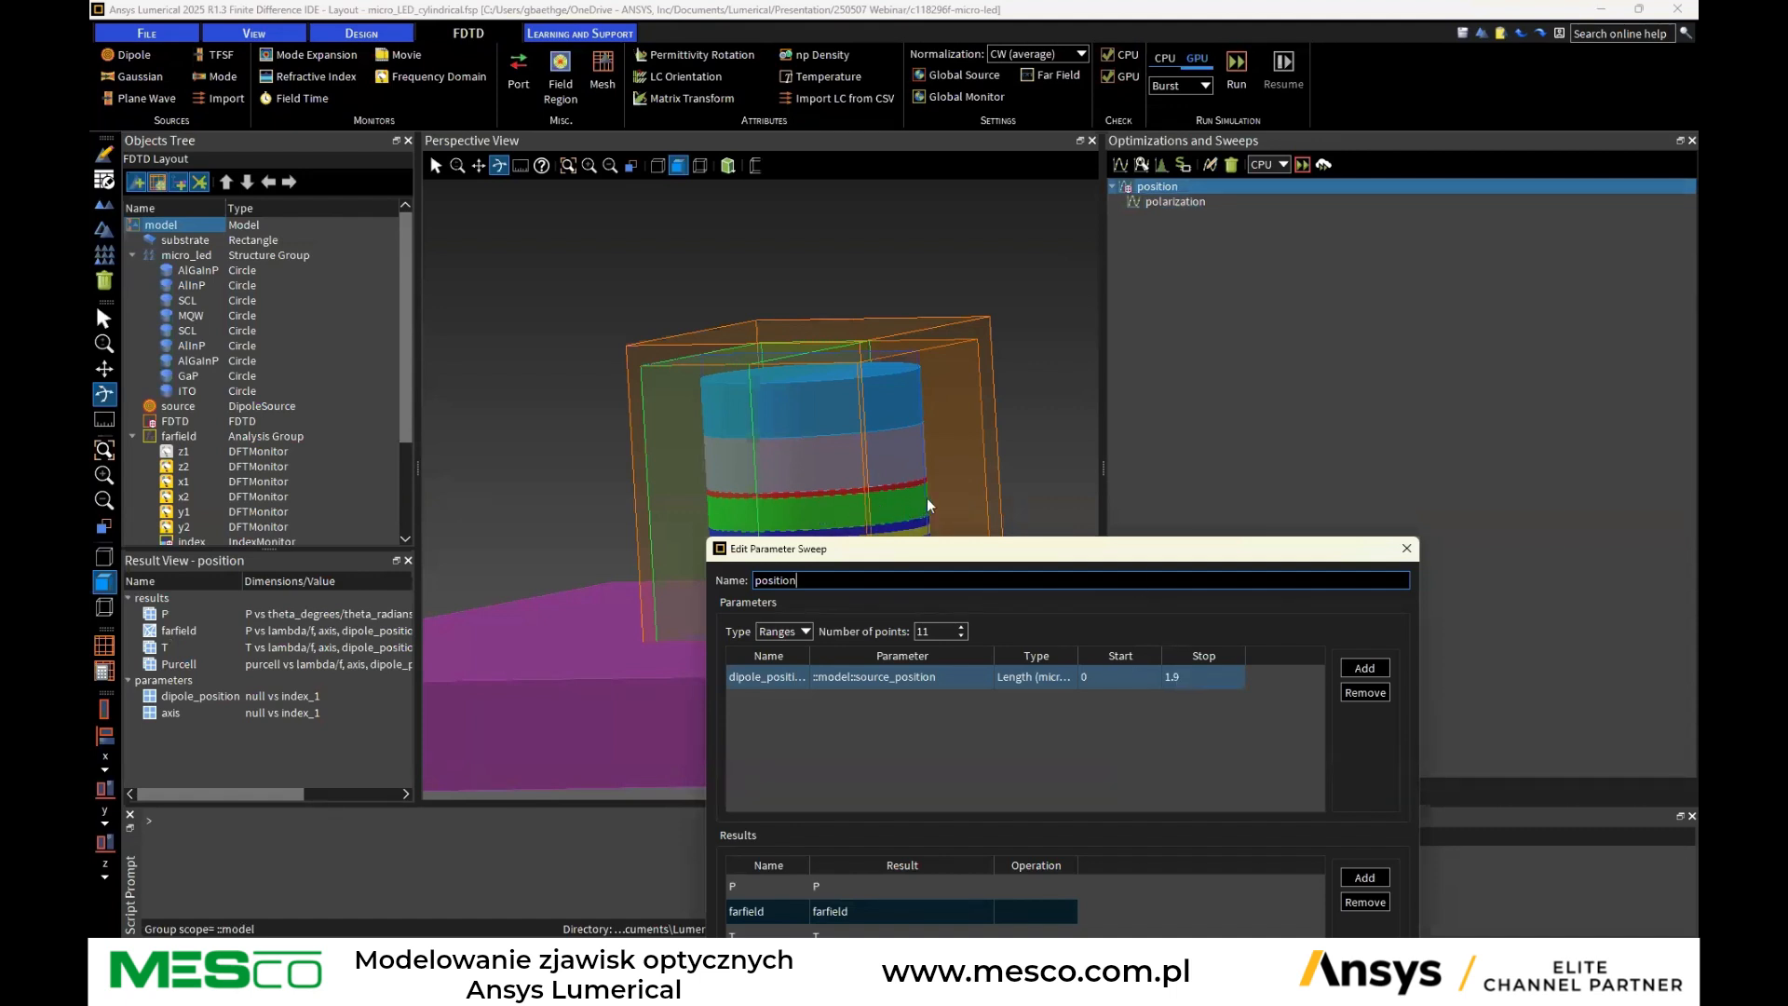
pyautogui.moveTo(1133, 555); pyautogui.dragTo(1125, 264)
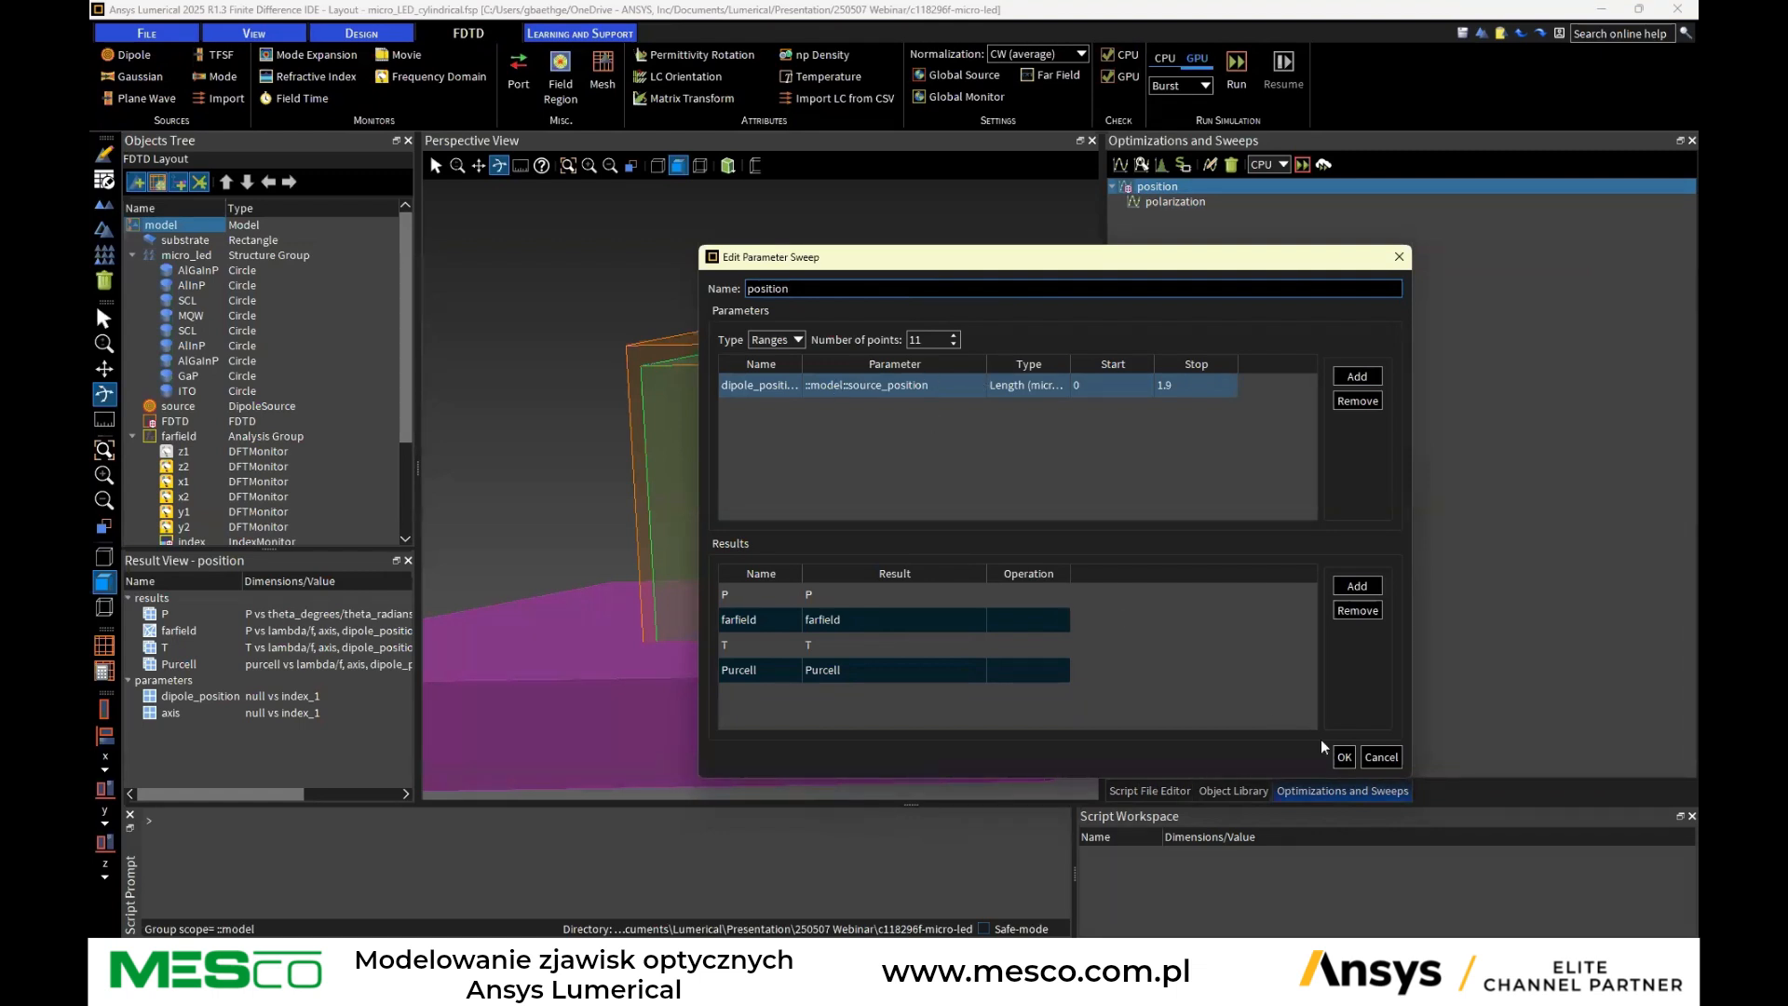
pyautogui.click(1373, 761)
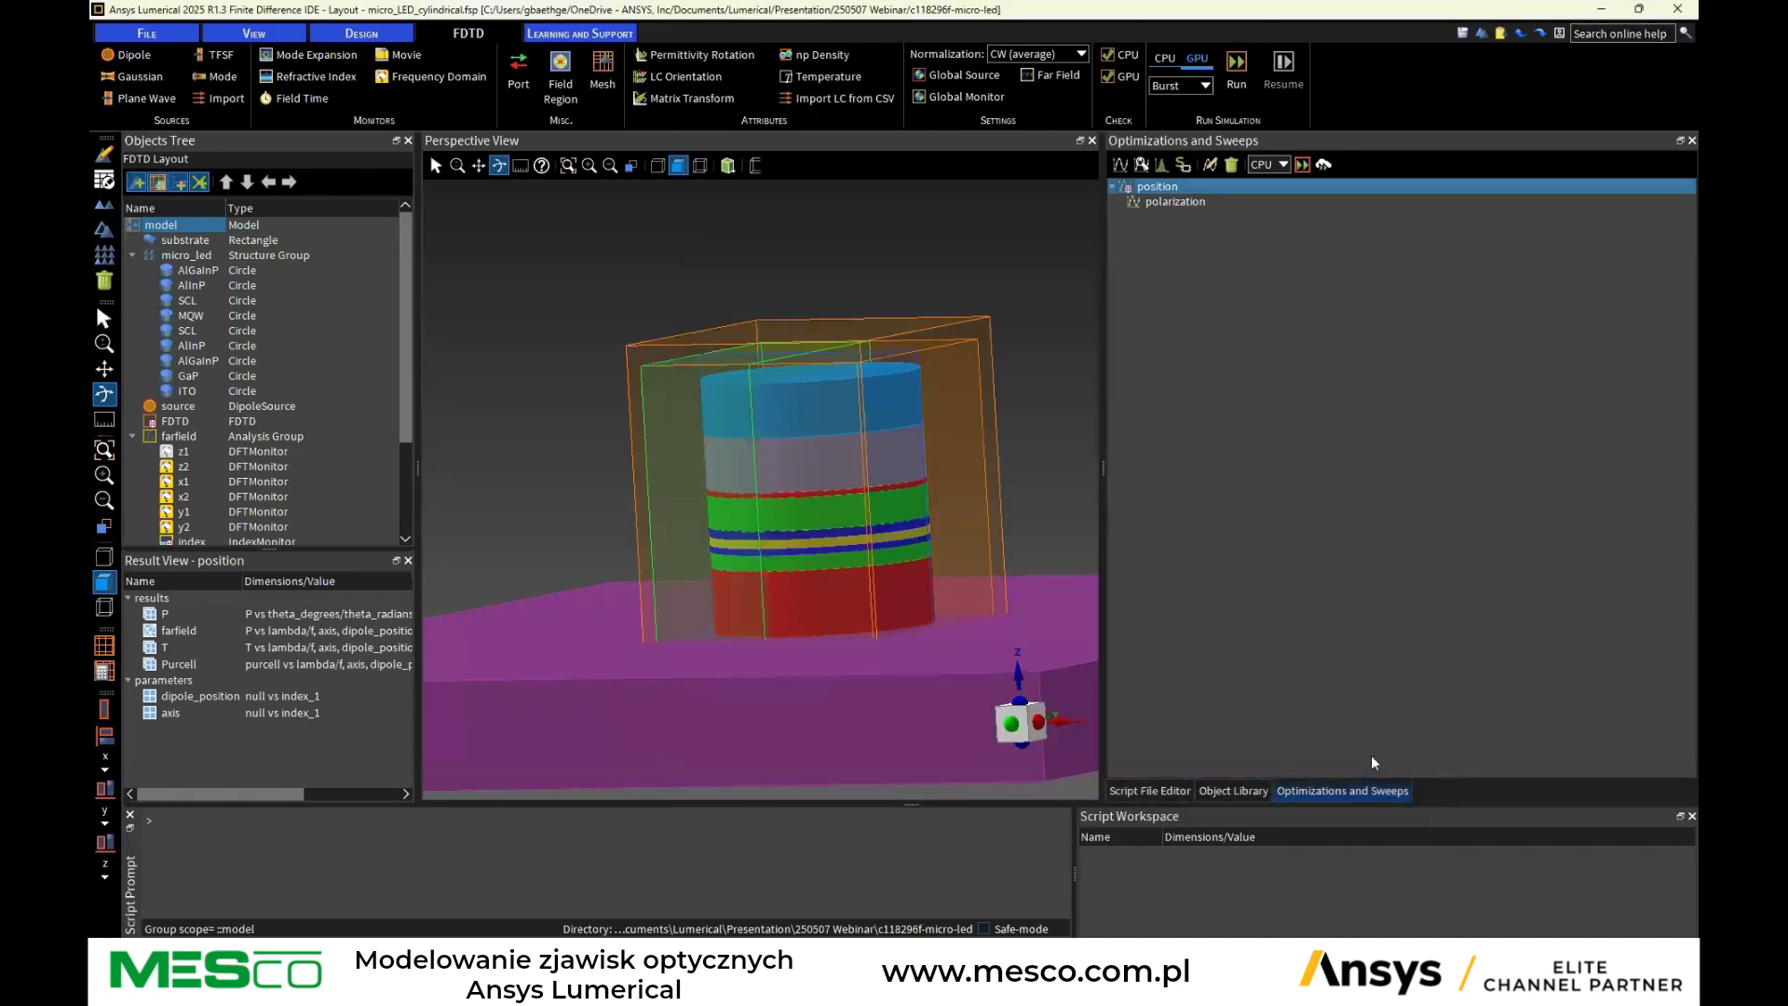
# Animate the position sweep in the perspective view
pyautogui.rightClick(1180, 190)
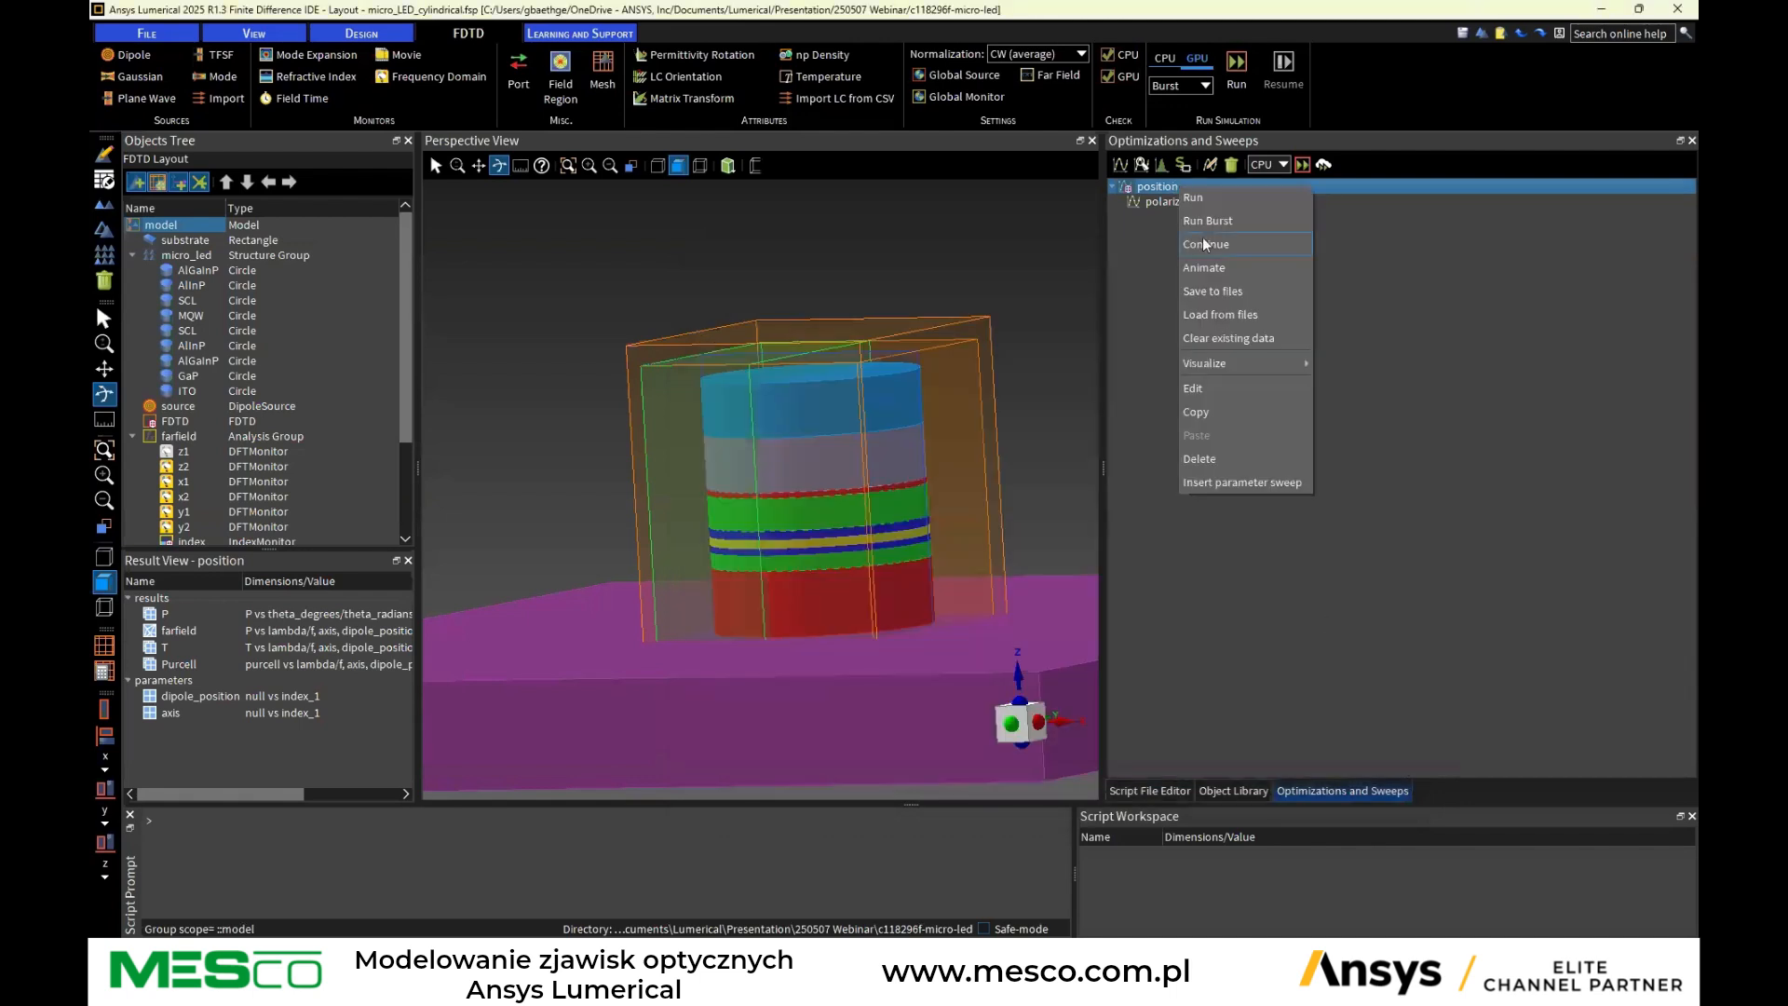
pyautogui.click(1204, 267)
pyautogui.moveTo(875, 358); pyautogui.dragTo(1038, 357)
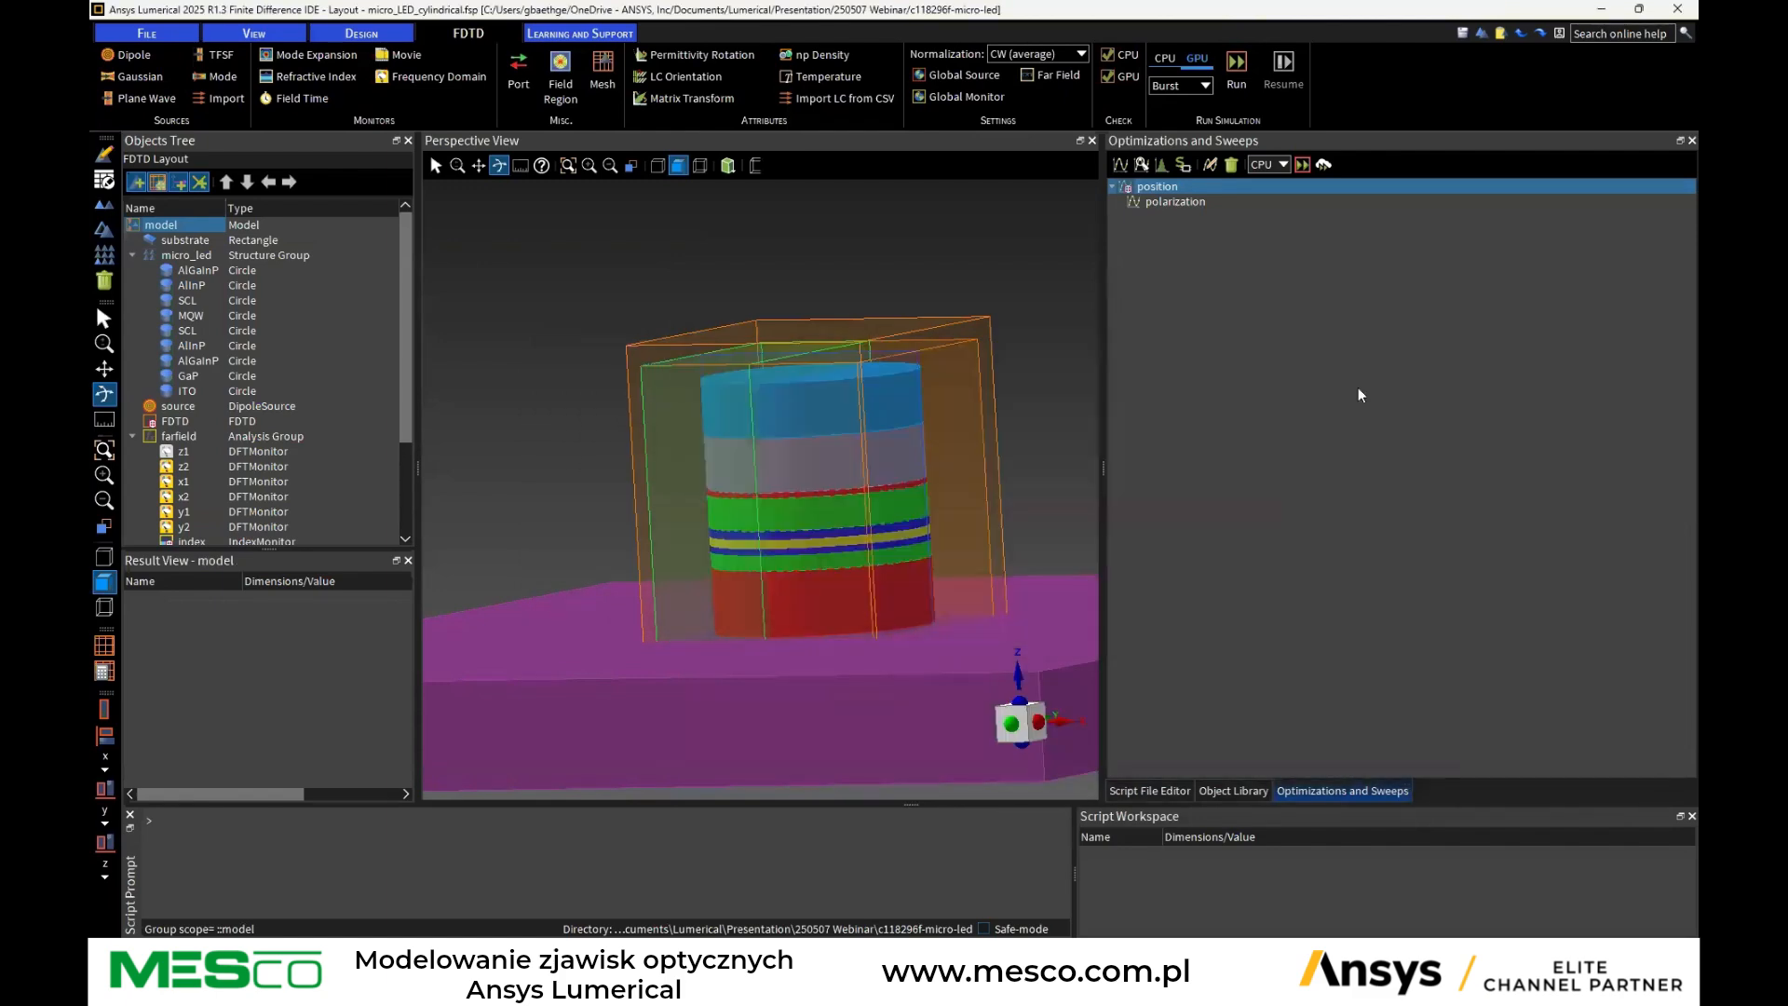
# Switch the viewport to the Classic four-view layout and narrow the Optimizations and Sweeps panel
pyautogui.click(254, 33)
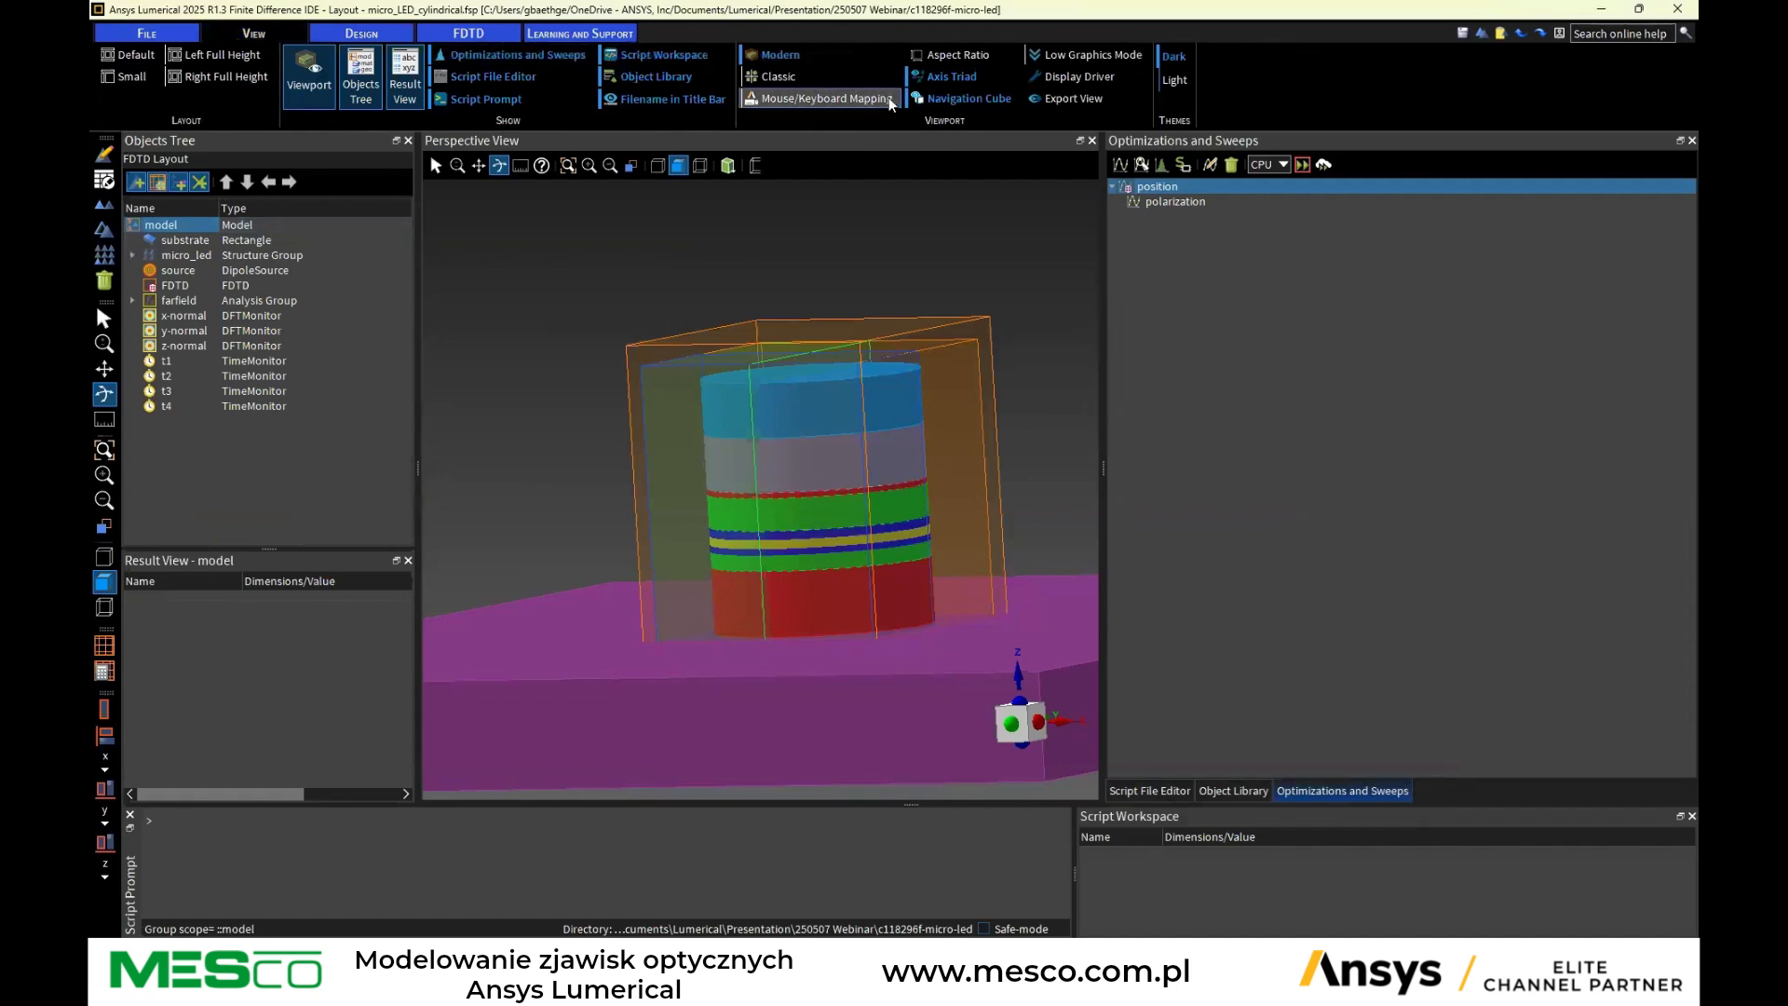
pyautogui.click(779, 77)
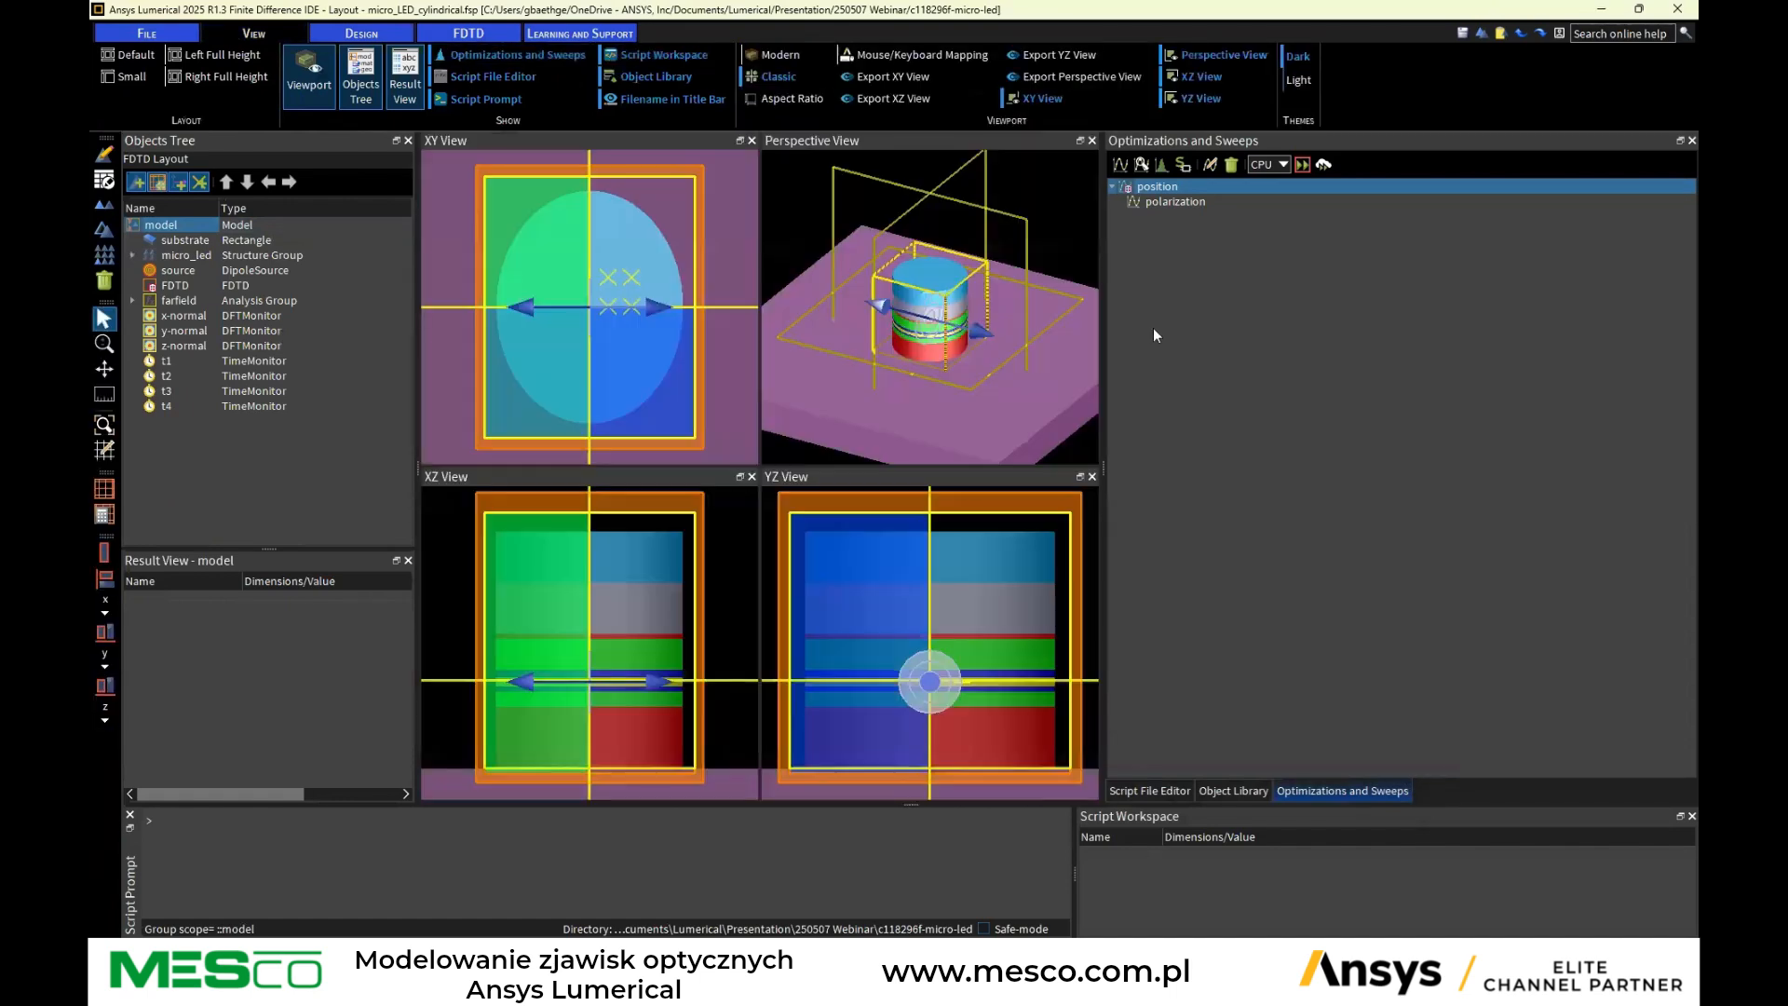
pyautogui.moveTo(1104, 326); pyautogui.dragTo(1309, 324)
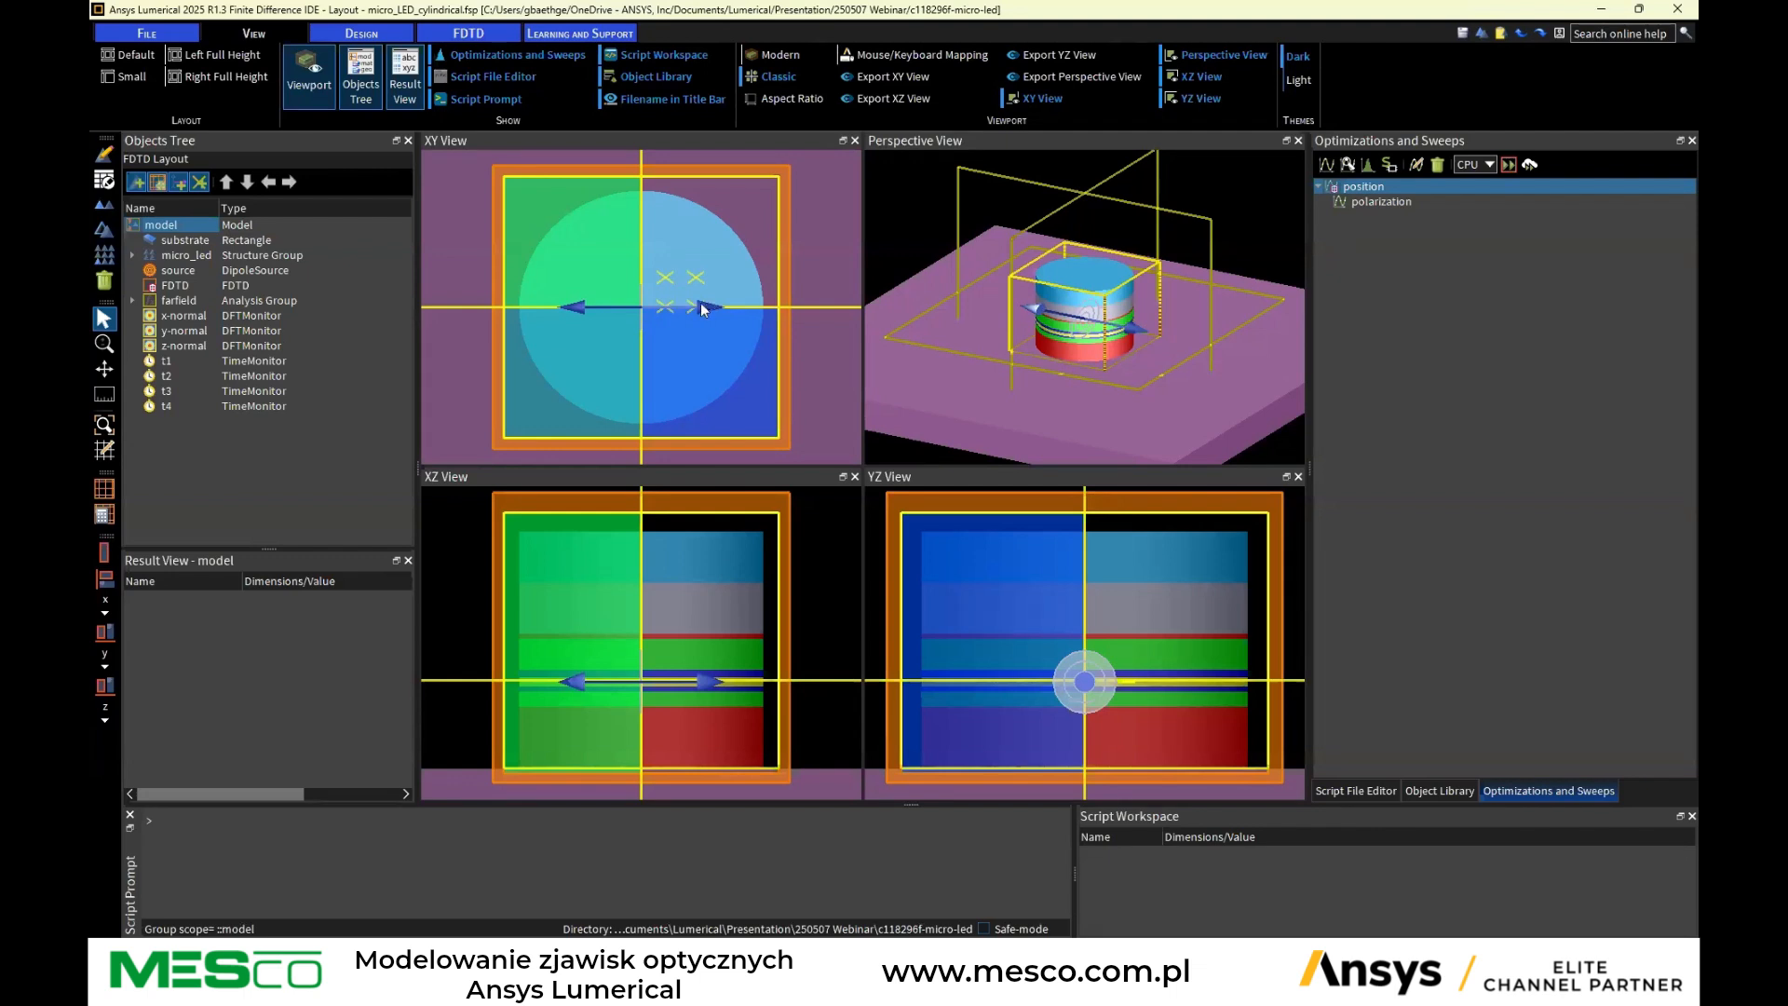
# Animate the position sweep twice across the XY, XZ and YZ views, closing the sweep status window each time
pyautogui.rightClick(1393, 186)
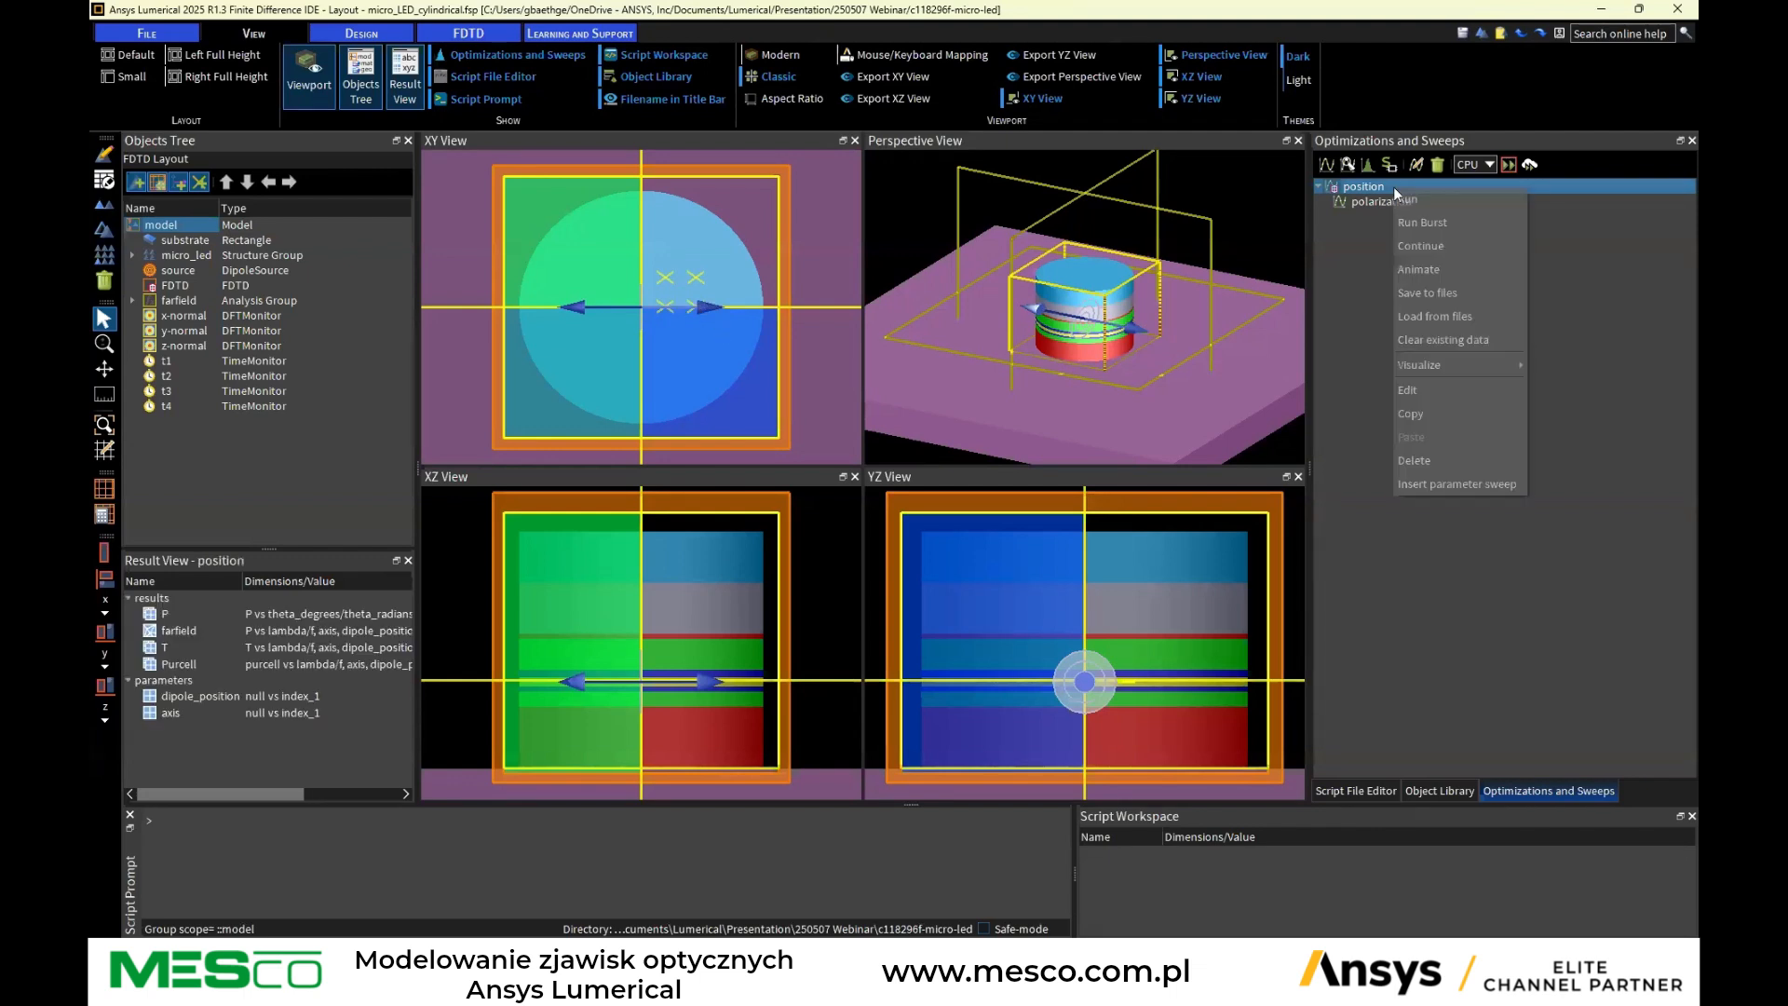
pyautogui.click(1418, 269)
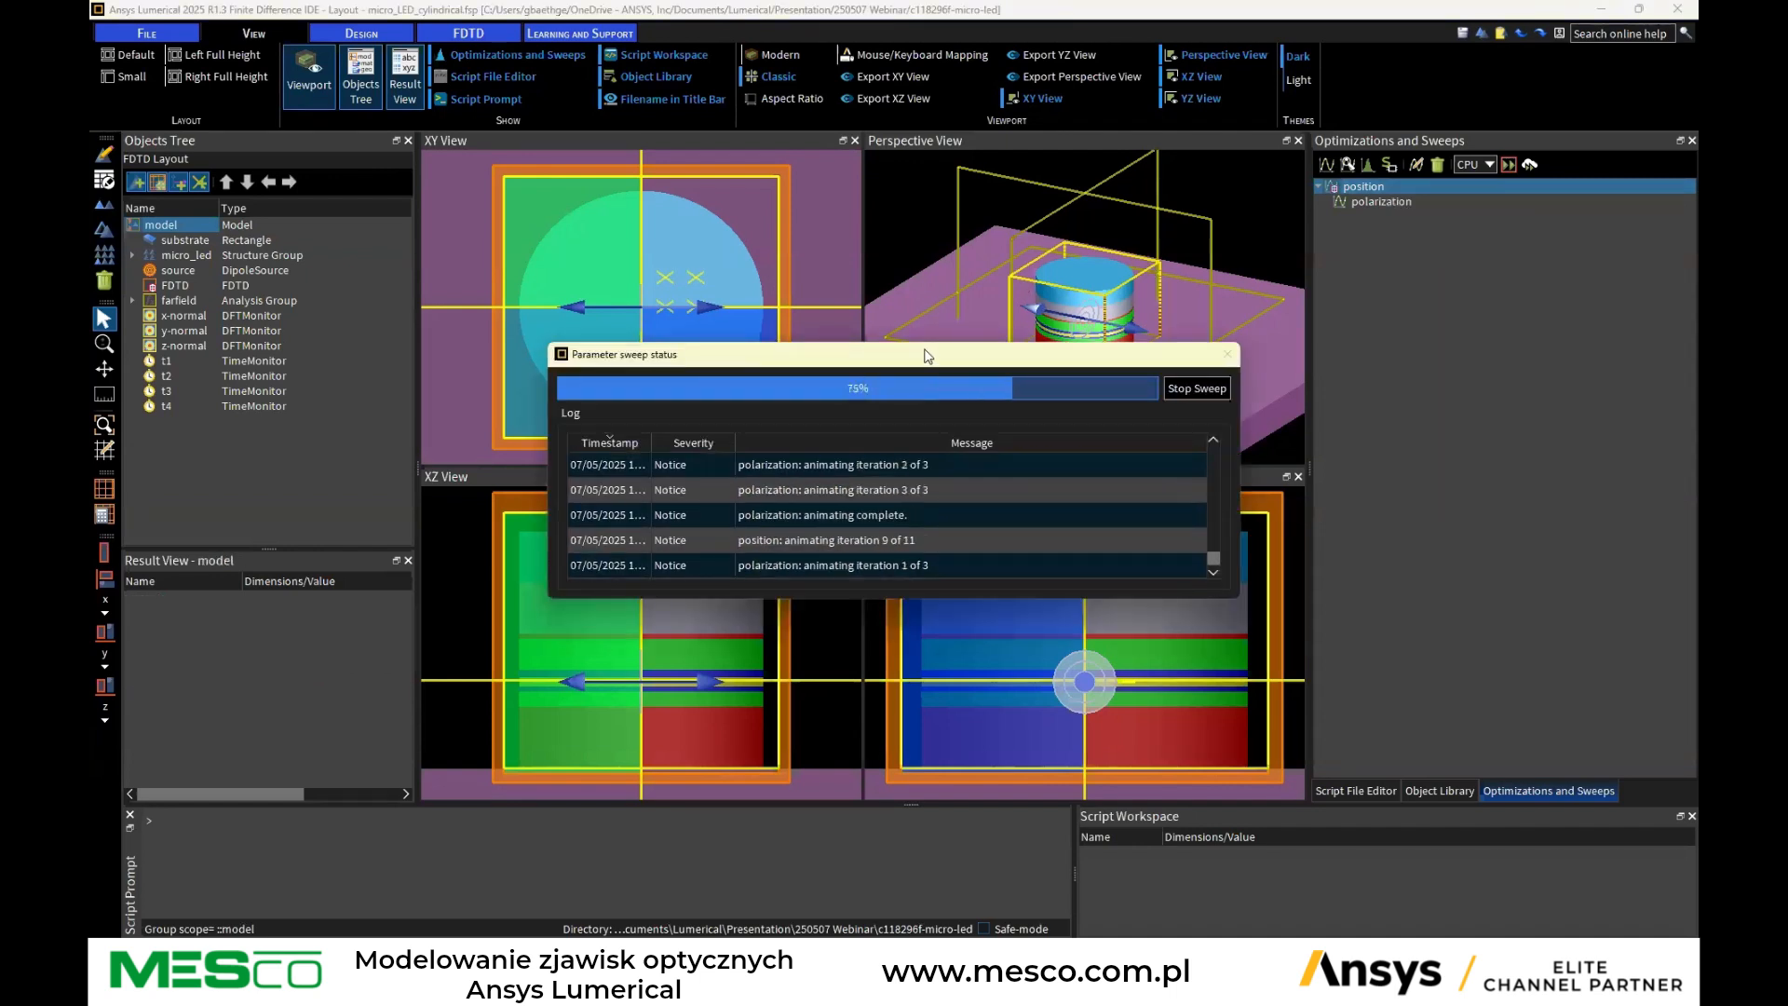
pyautogui.moveTo(928, 356); pyautogui.dragTo(1026, 414)
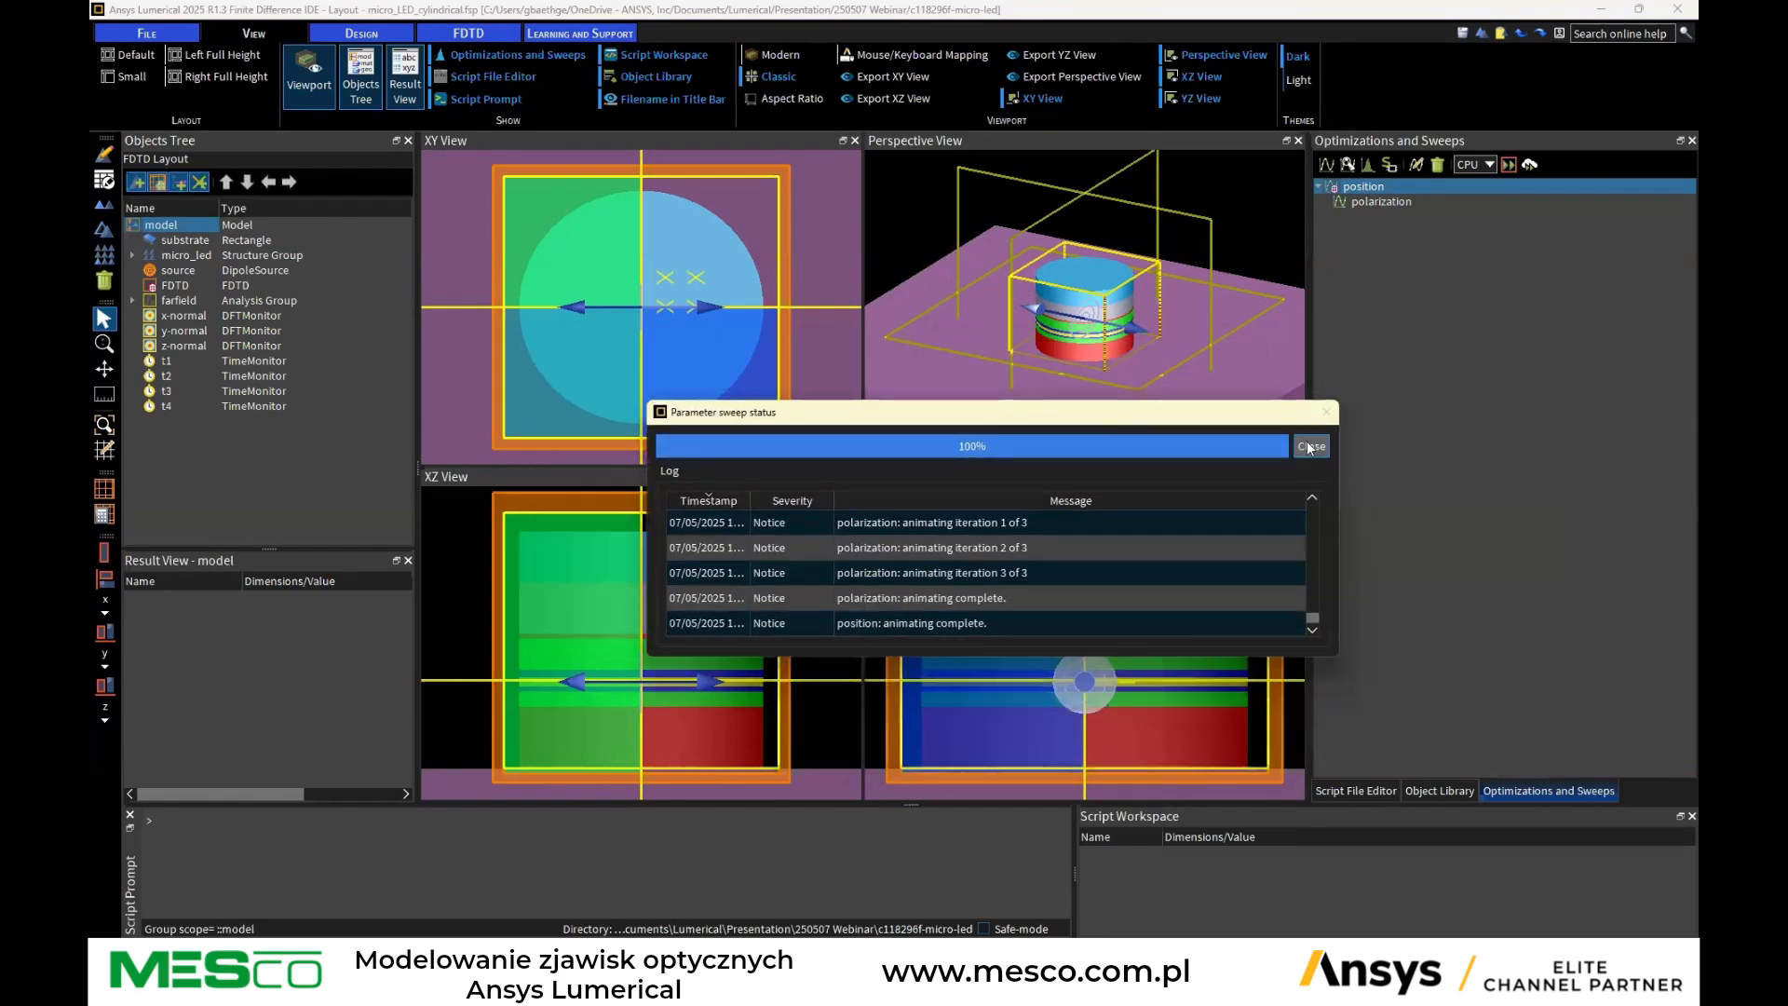
pyautogui.click(1309, 447)
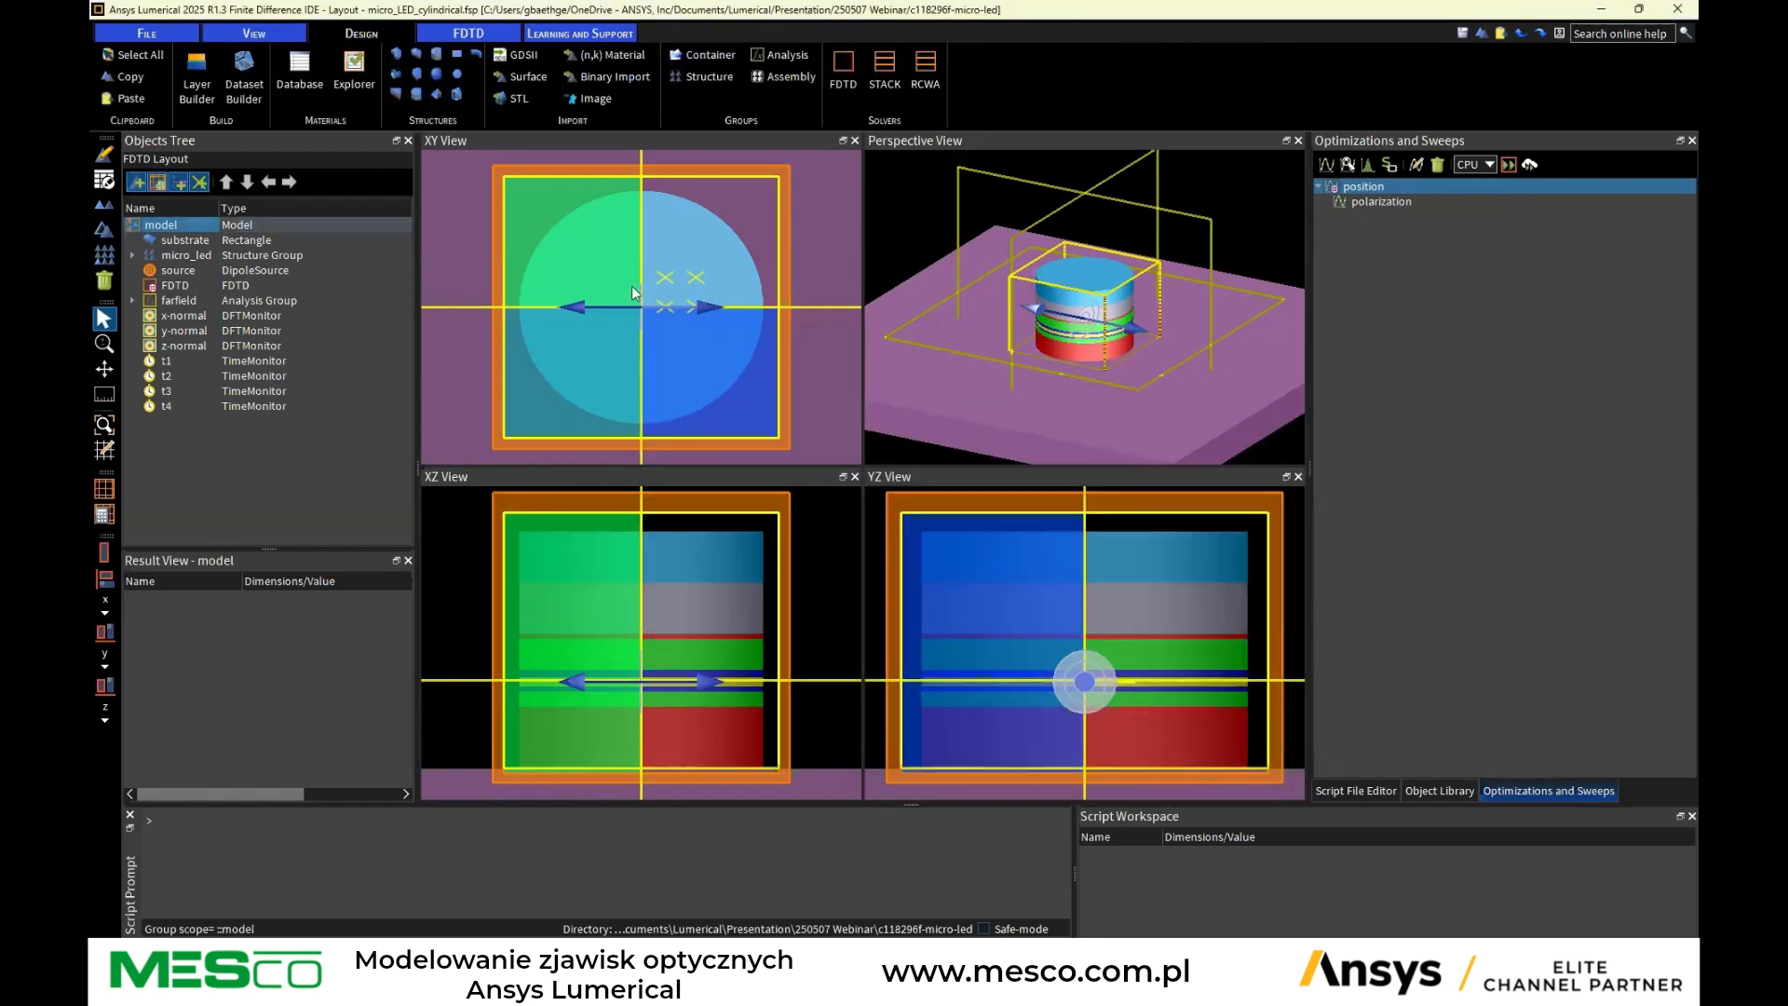
pyautogui.rightClick(1365, 186)
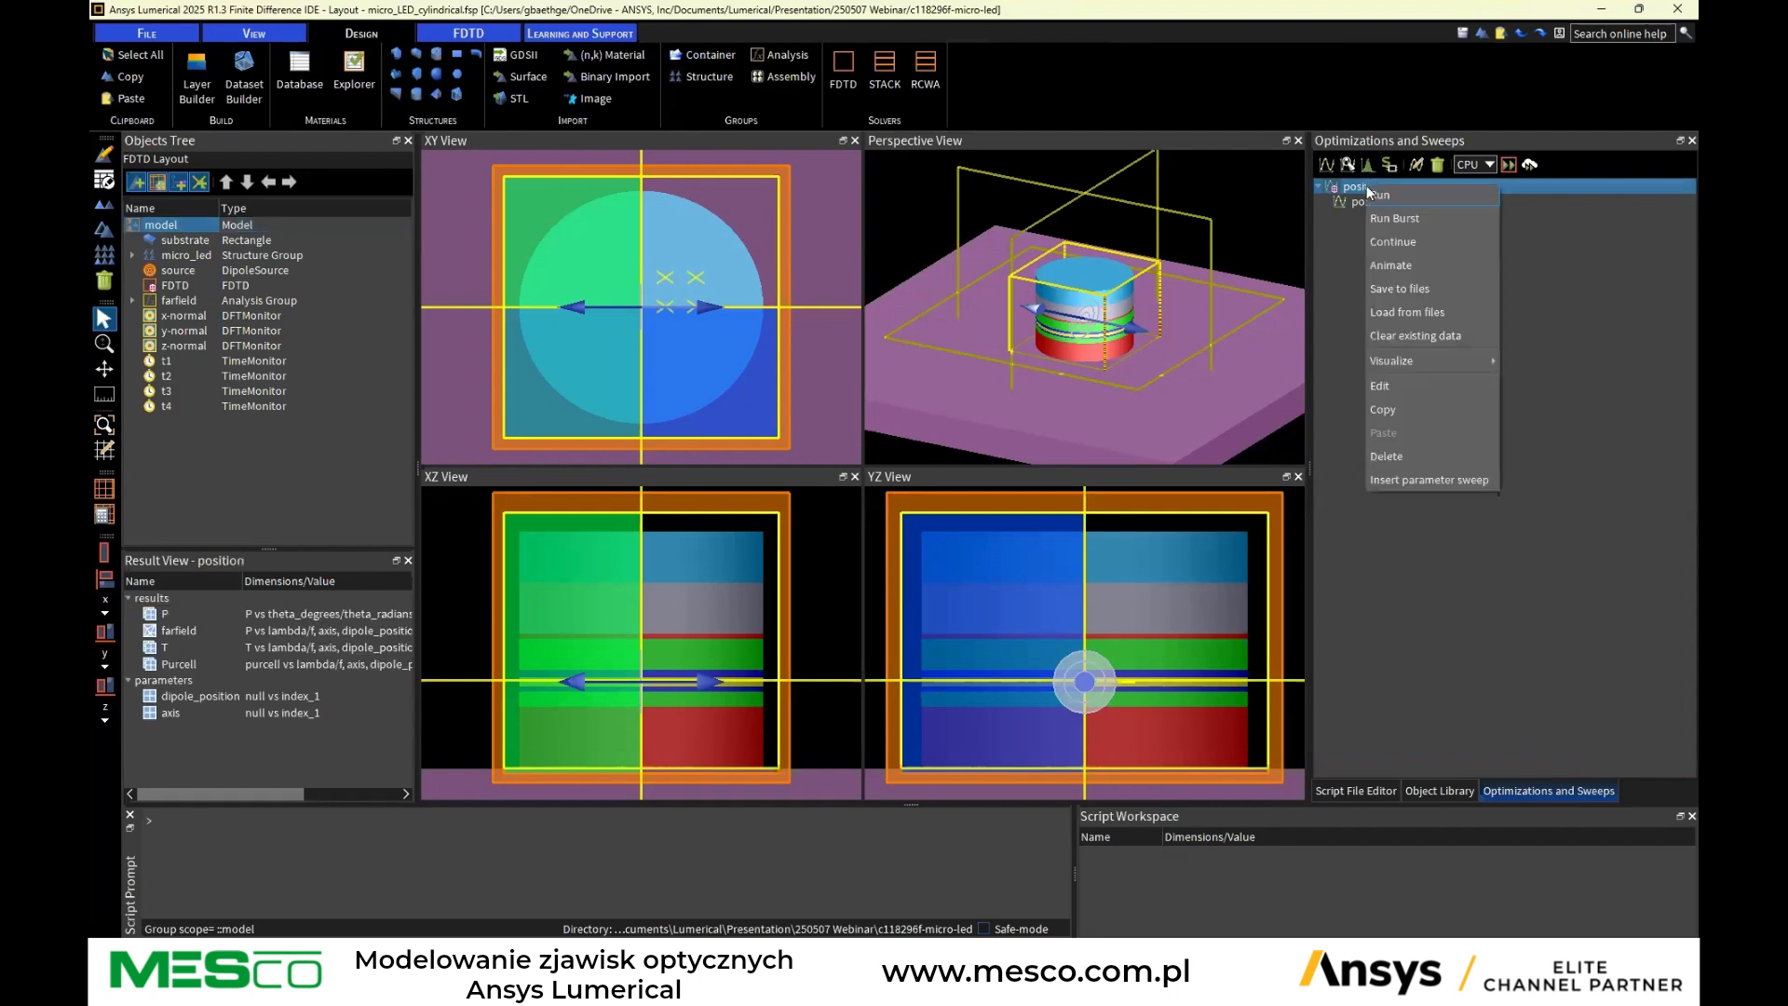
pyautogui.click(1410, 262)
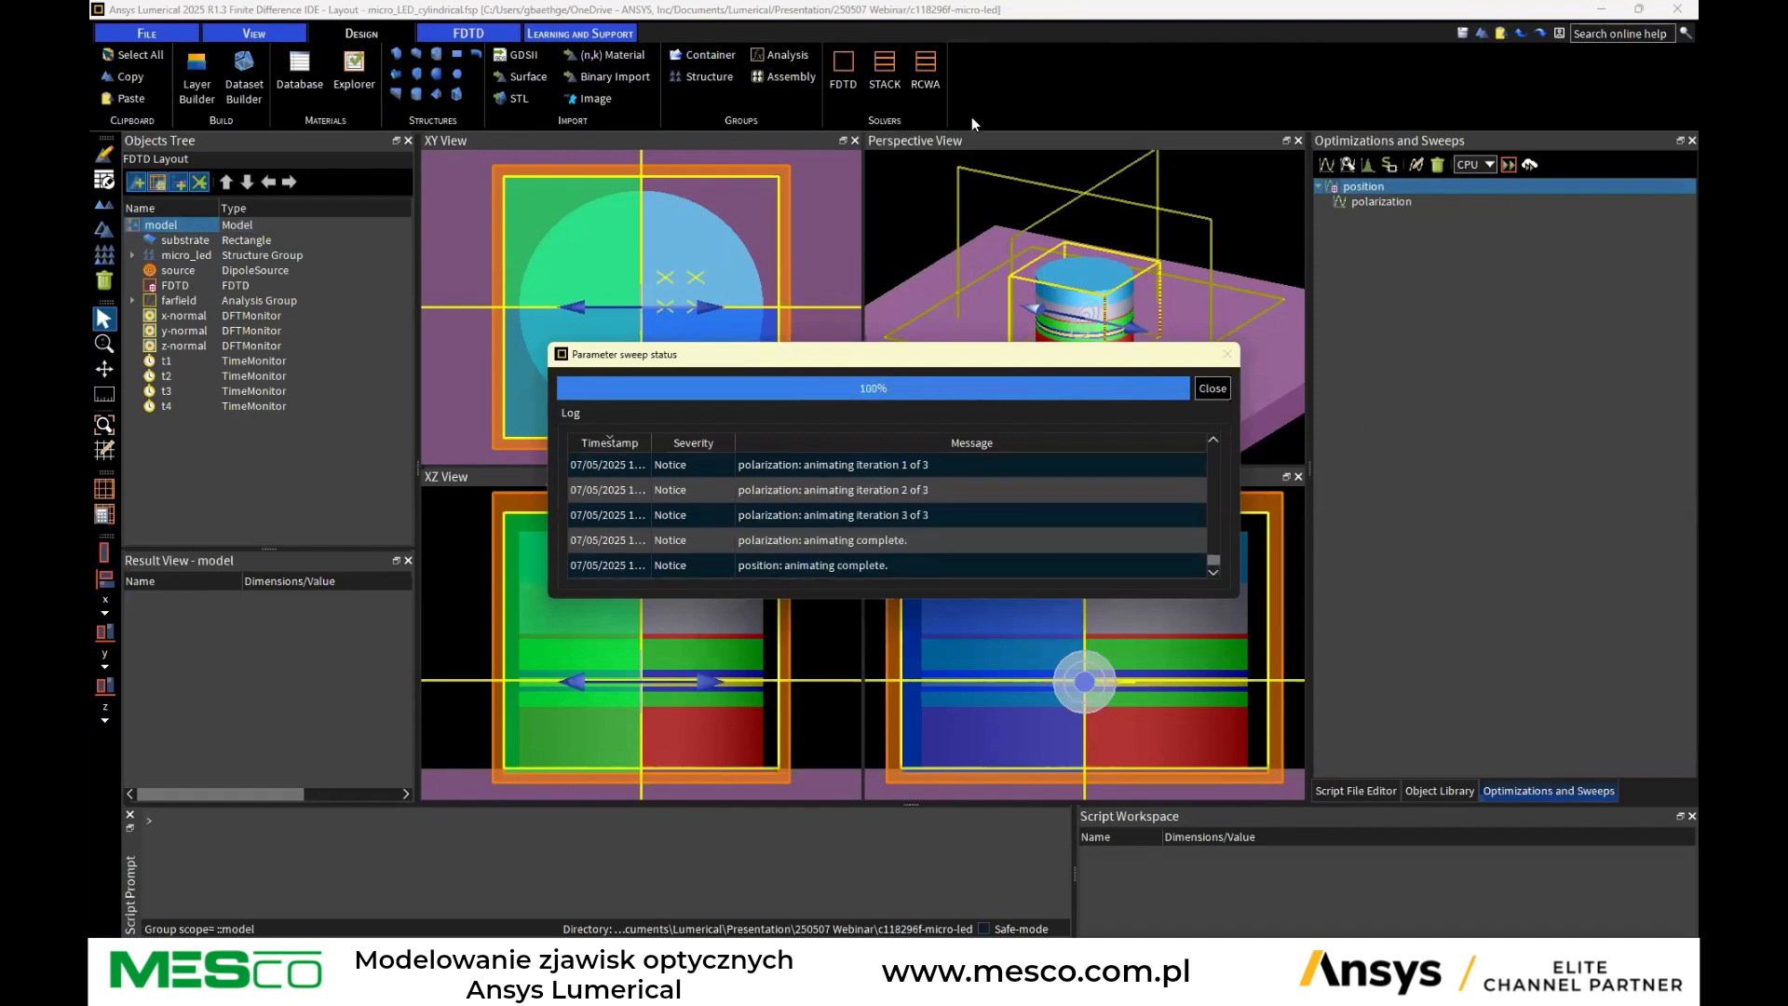
pyautogui.click(1212, 388)
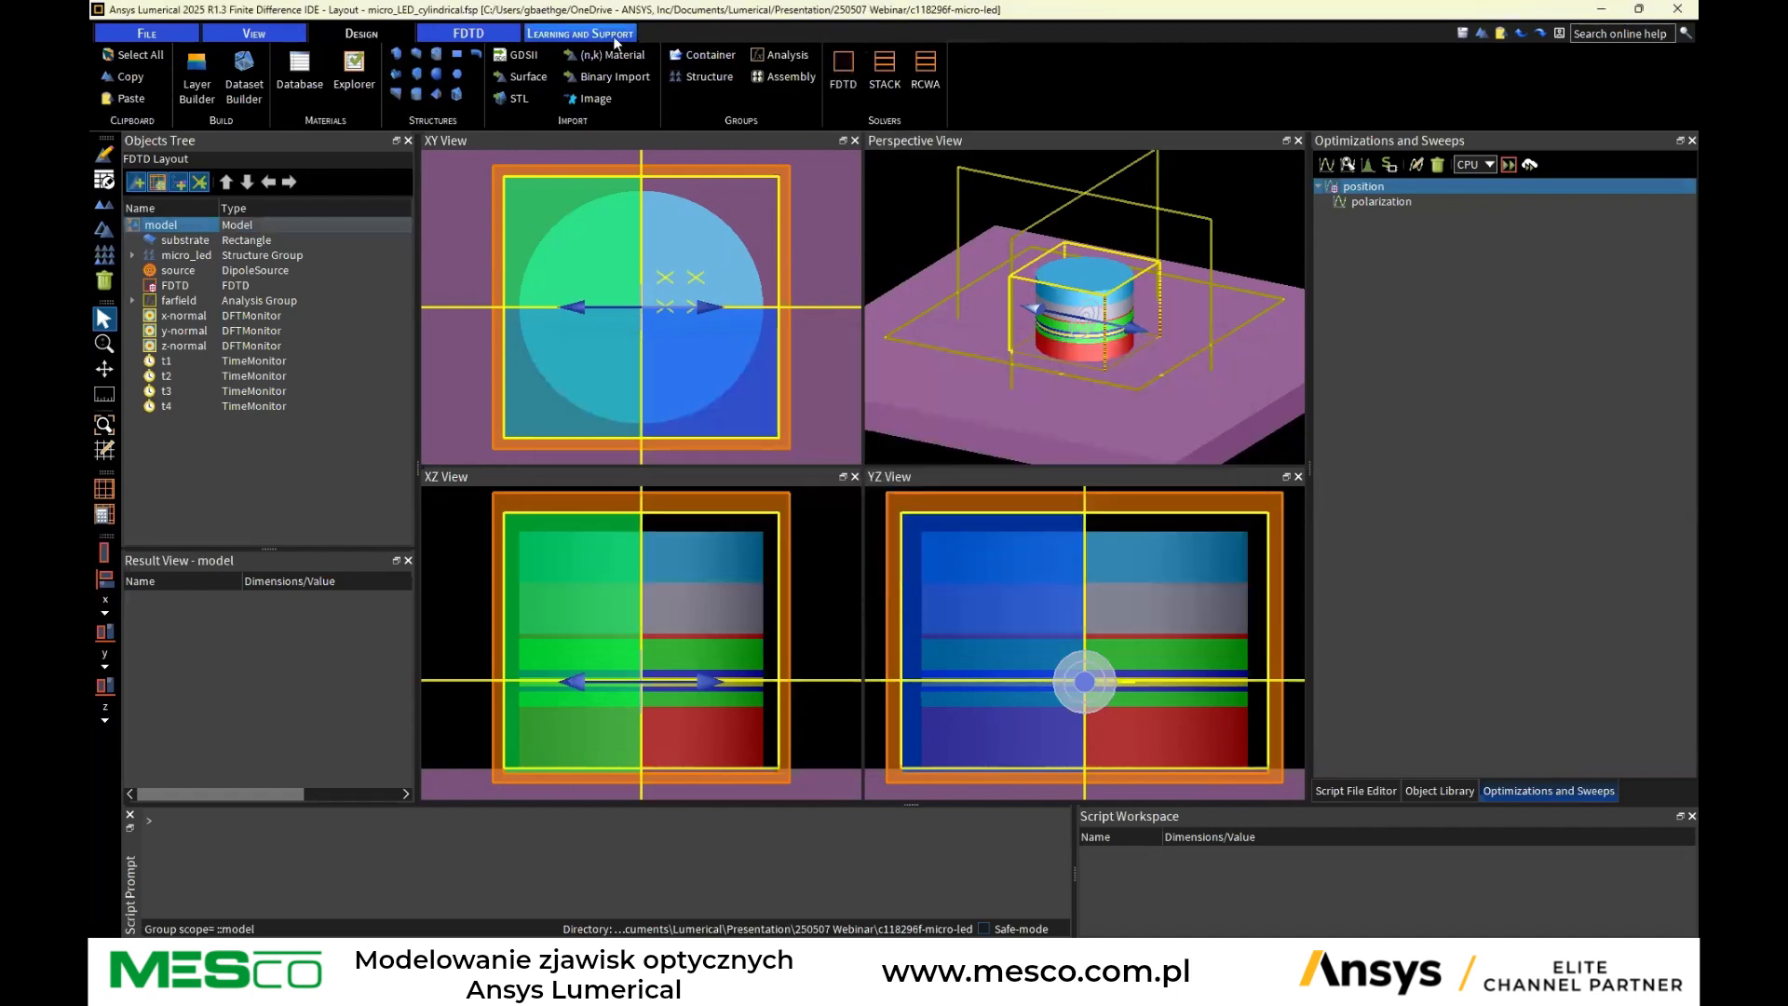
# Set the simulation run resource to CPU instead of GPU
pyautogui.click(487, 34)
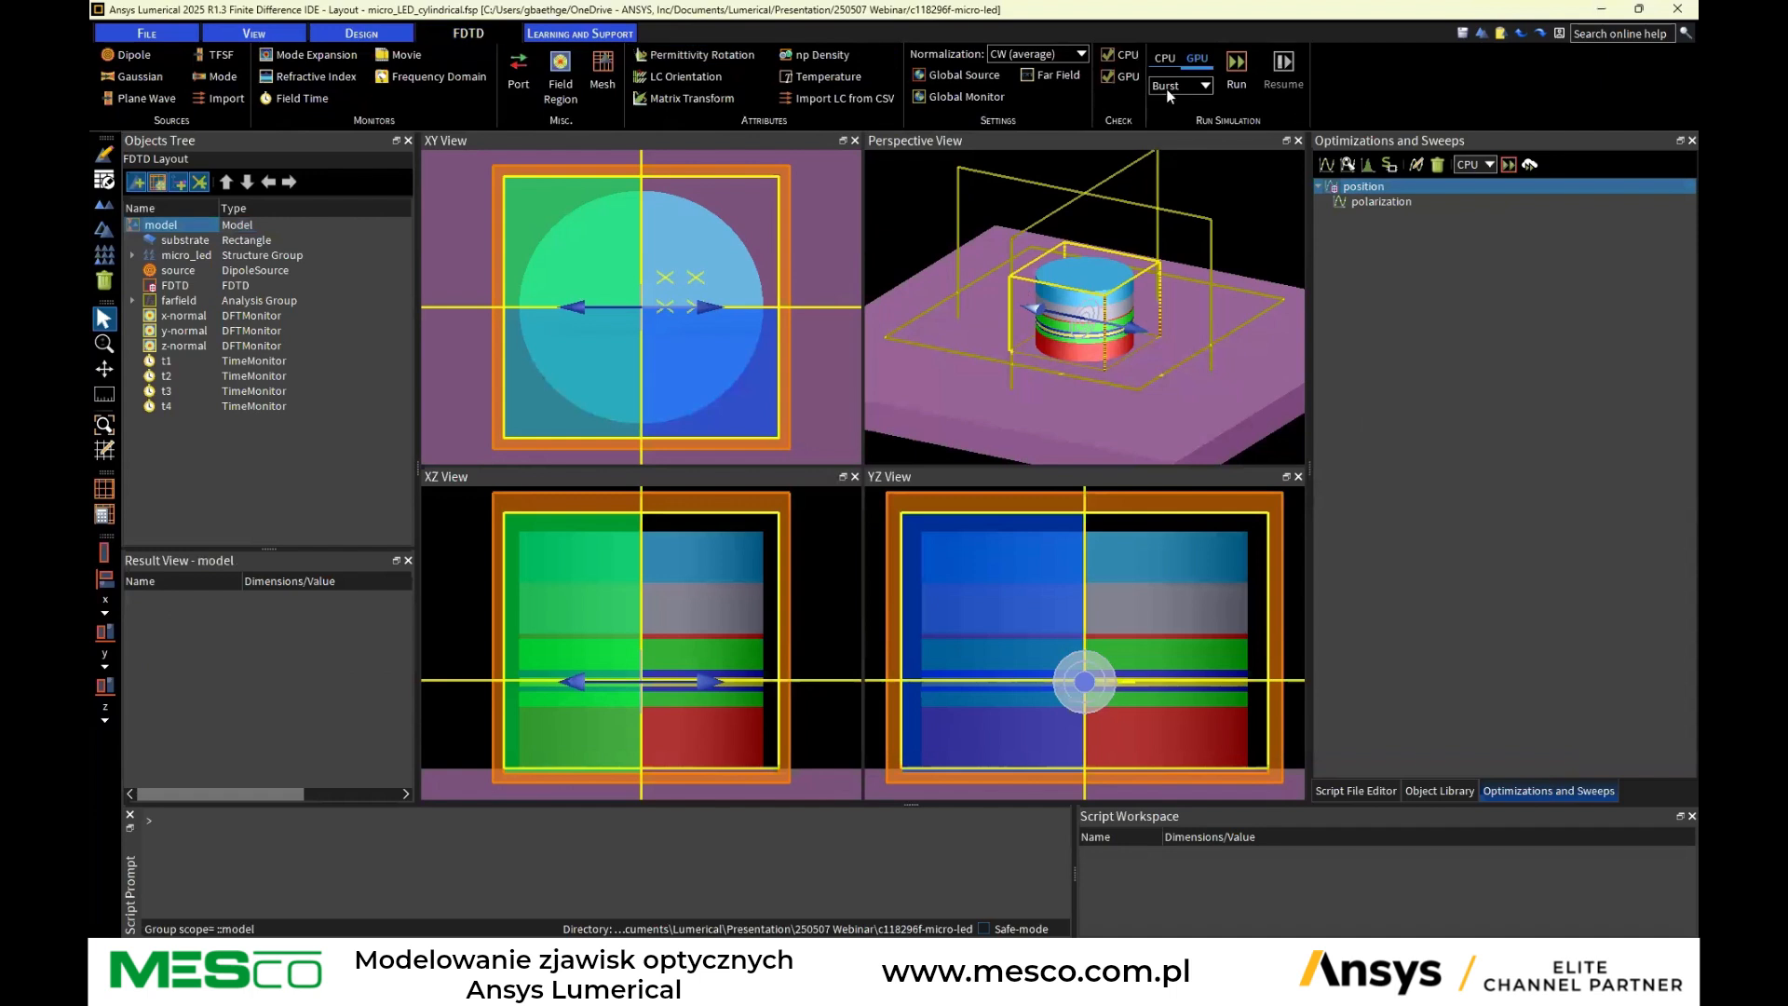
pyautogui.click(1186, 65)
pyautogui.click(1162, 64)
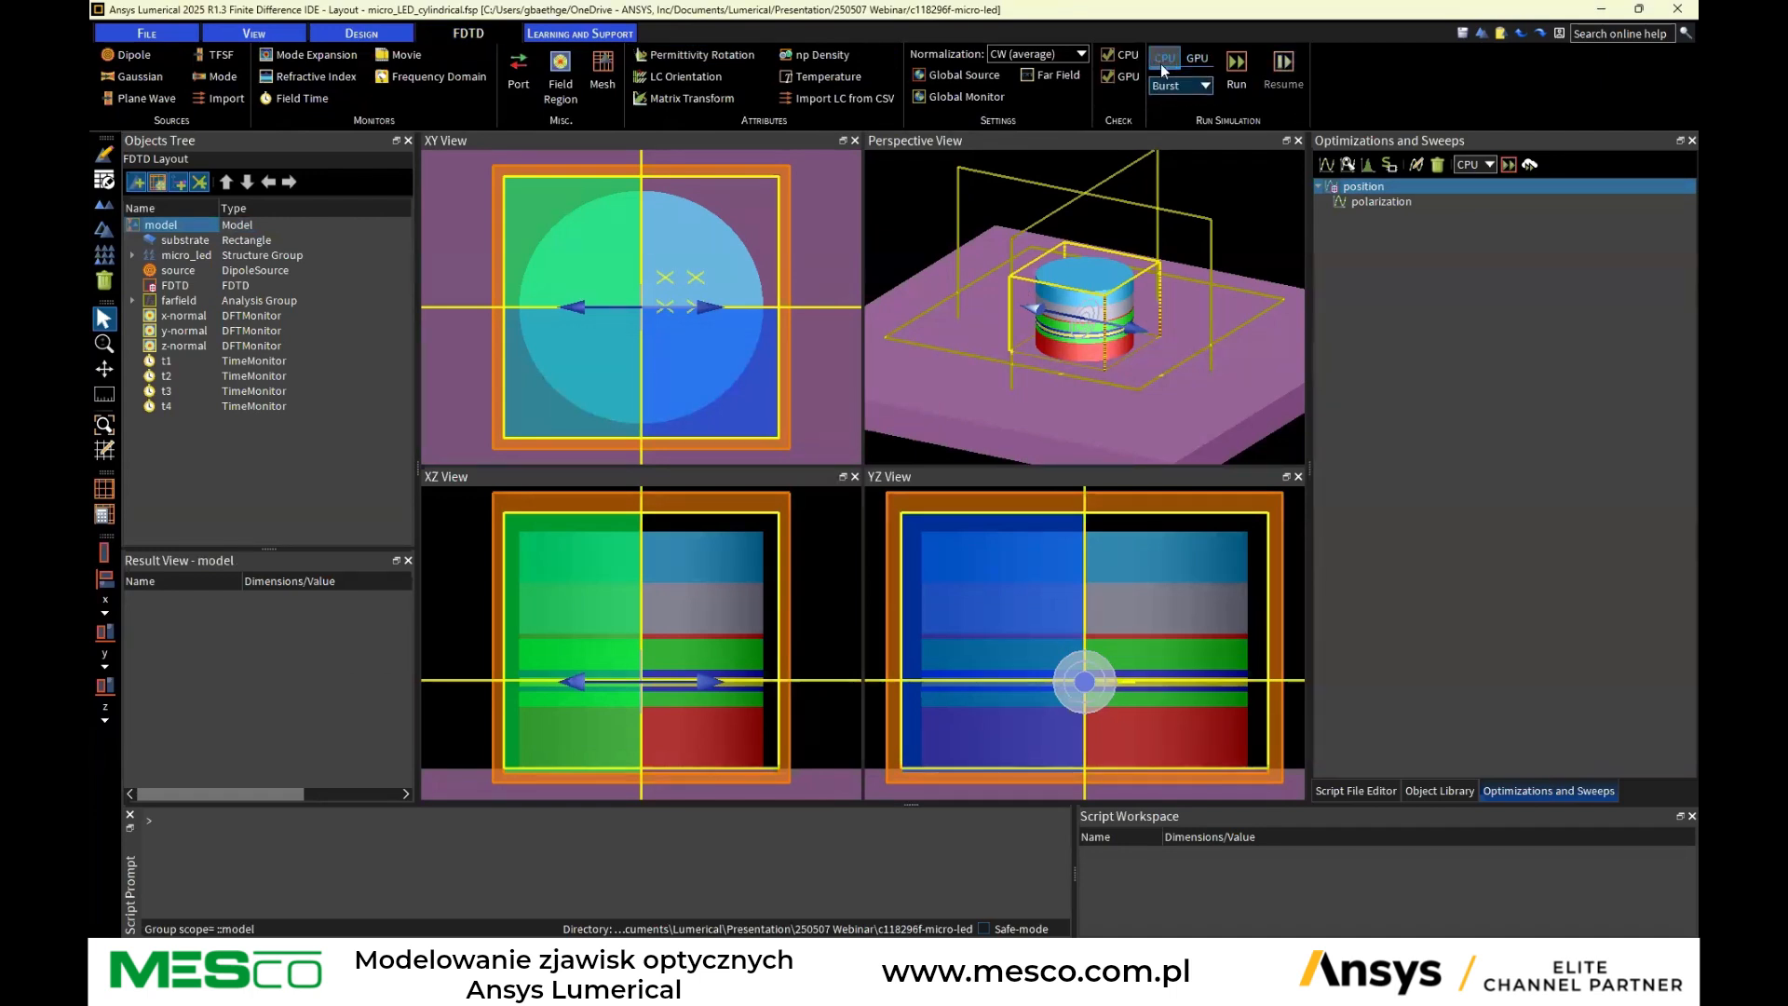
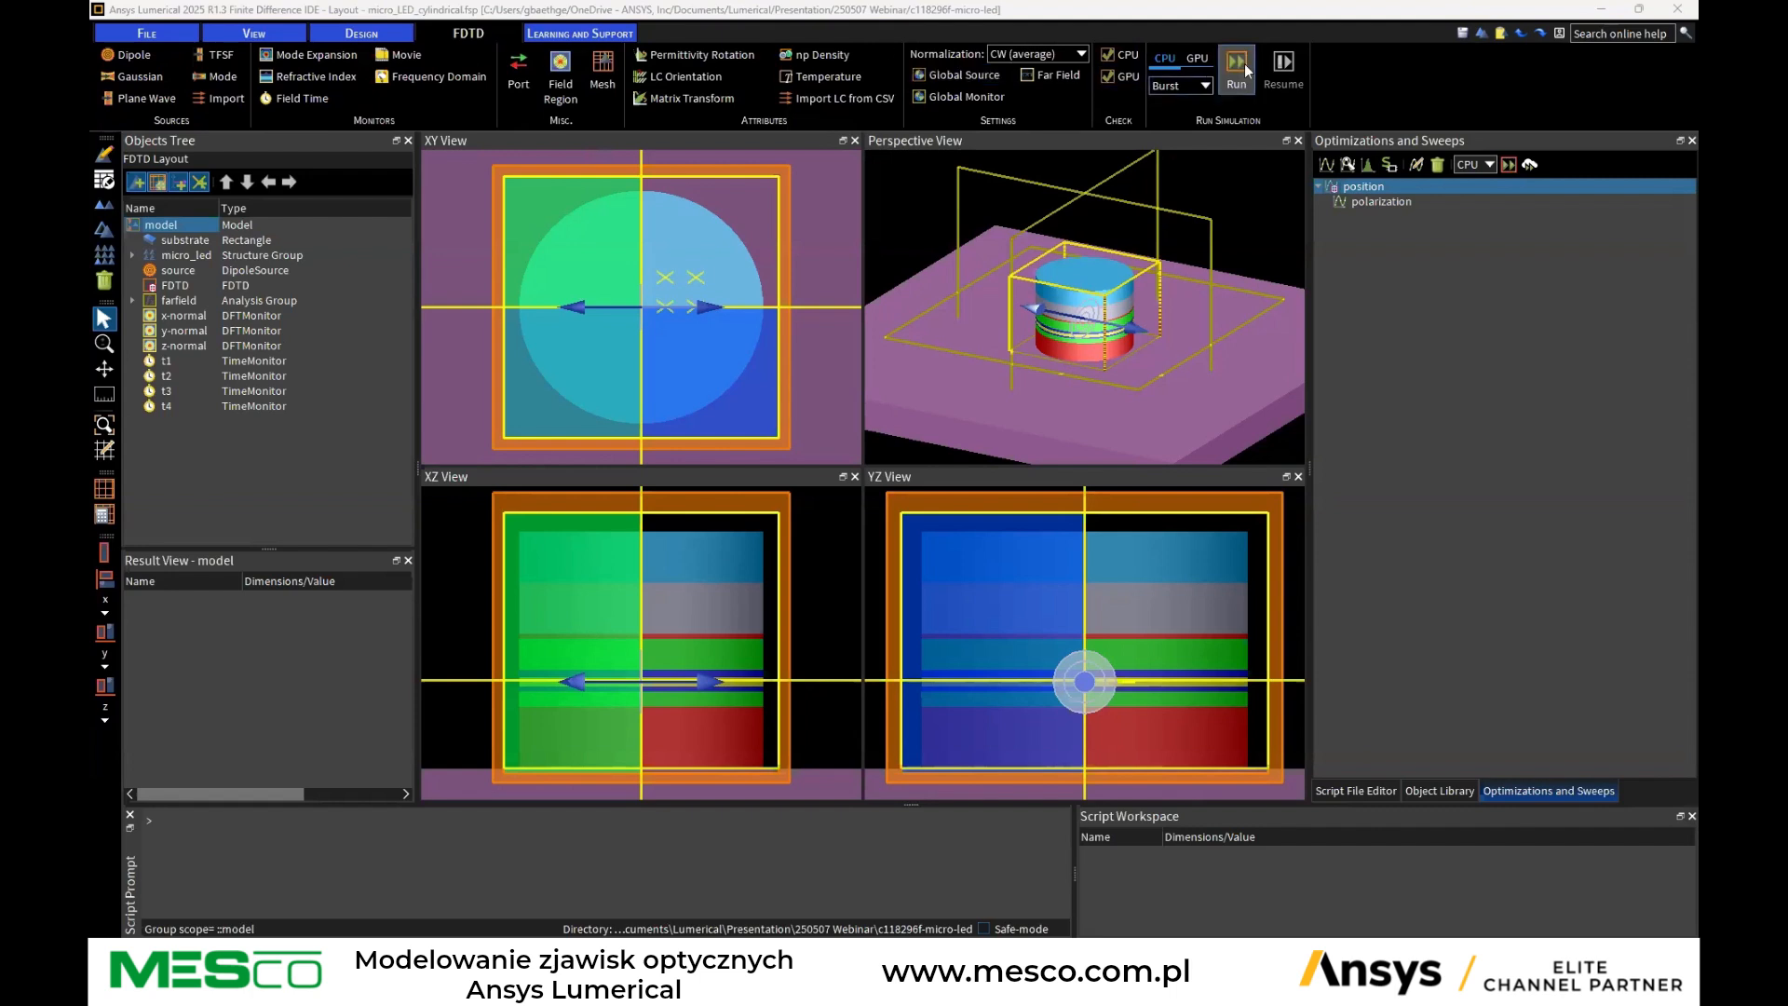
# Set the simulation run resource to Burst on the CPU side
pyautogui.click(1192, 86)
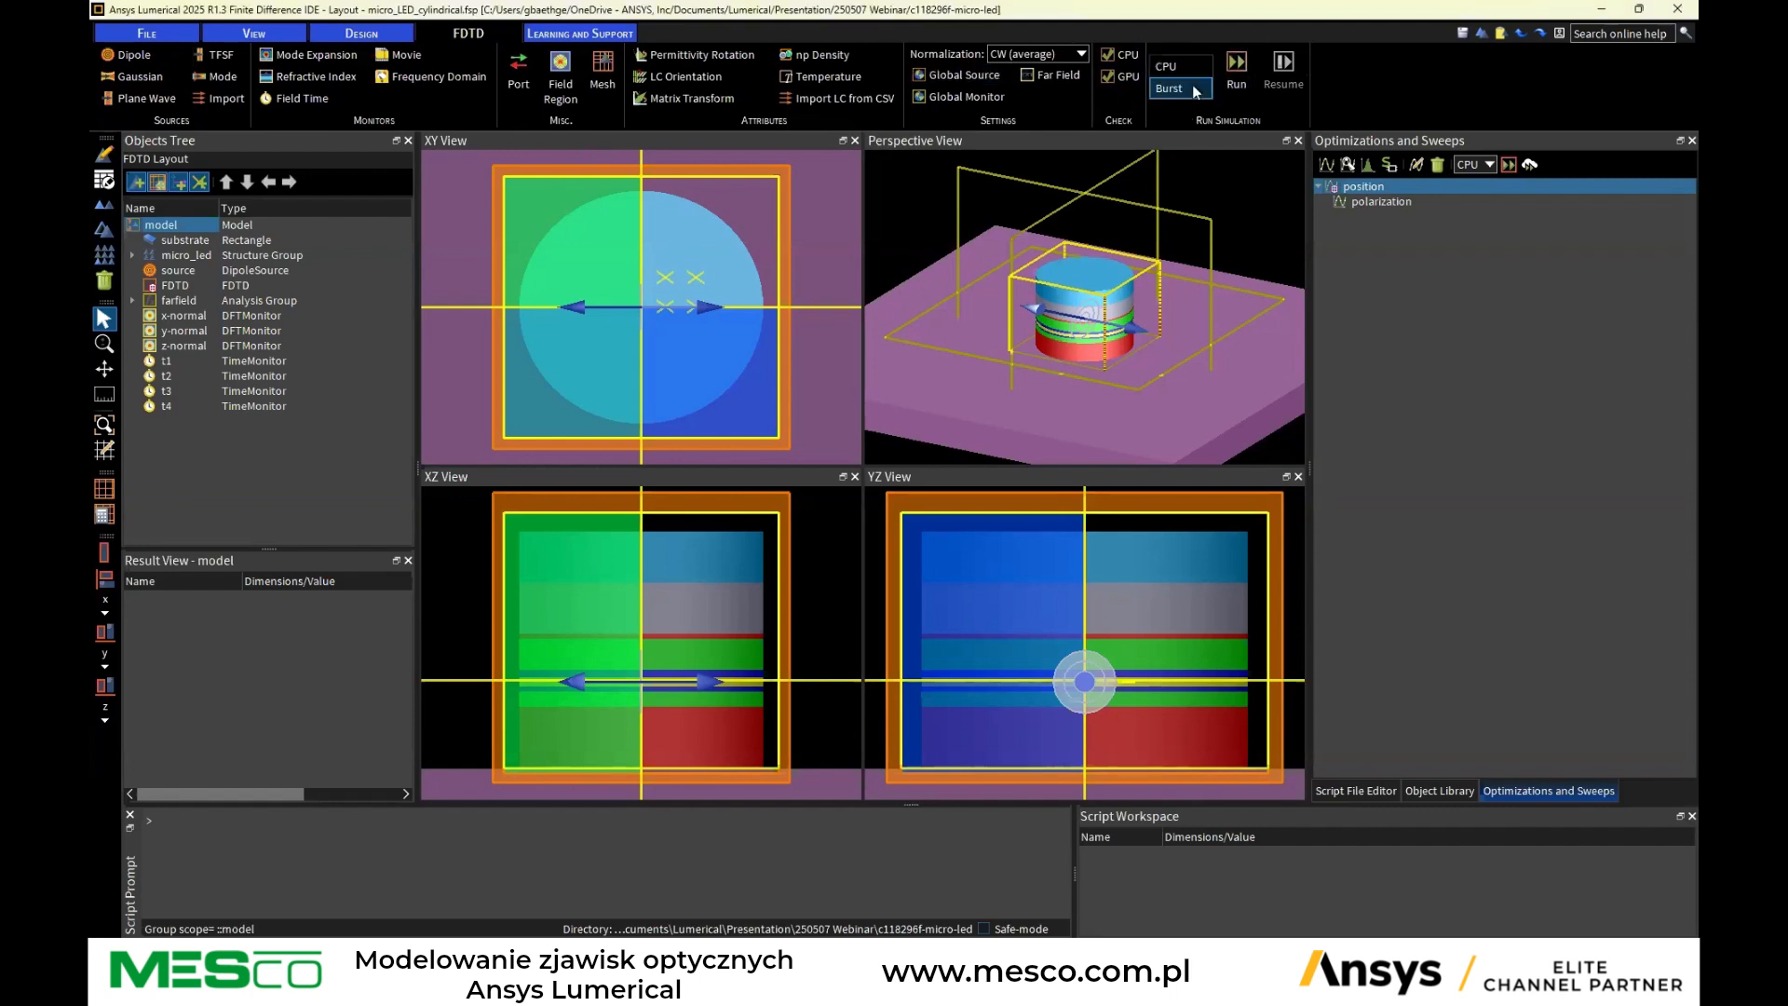
pyautogui.click(1188, 67)
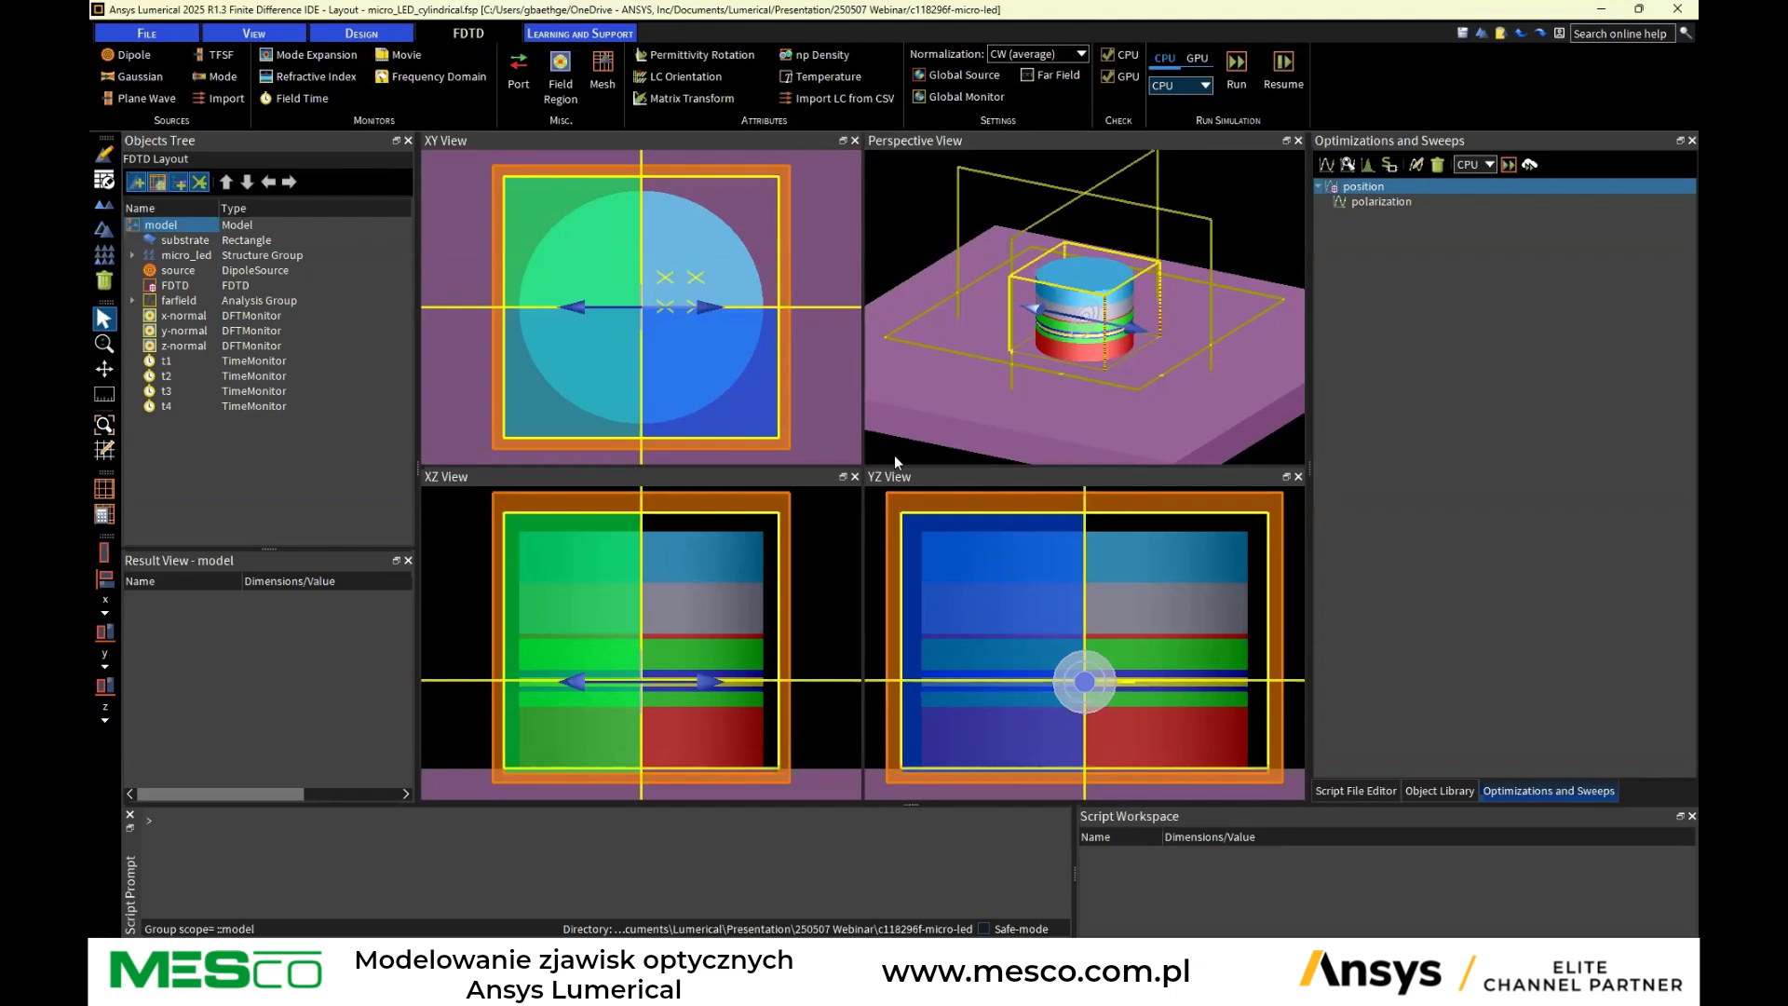
pyautogui.click(1165, 58)
pyautogui.click(1175, 86)
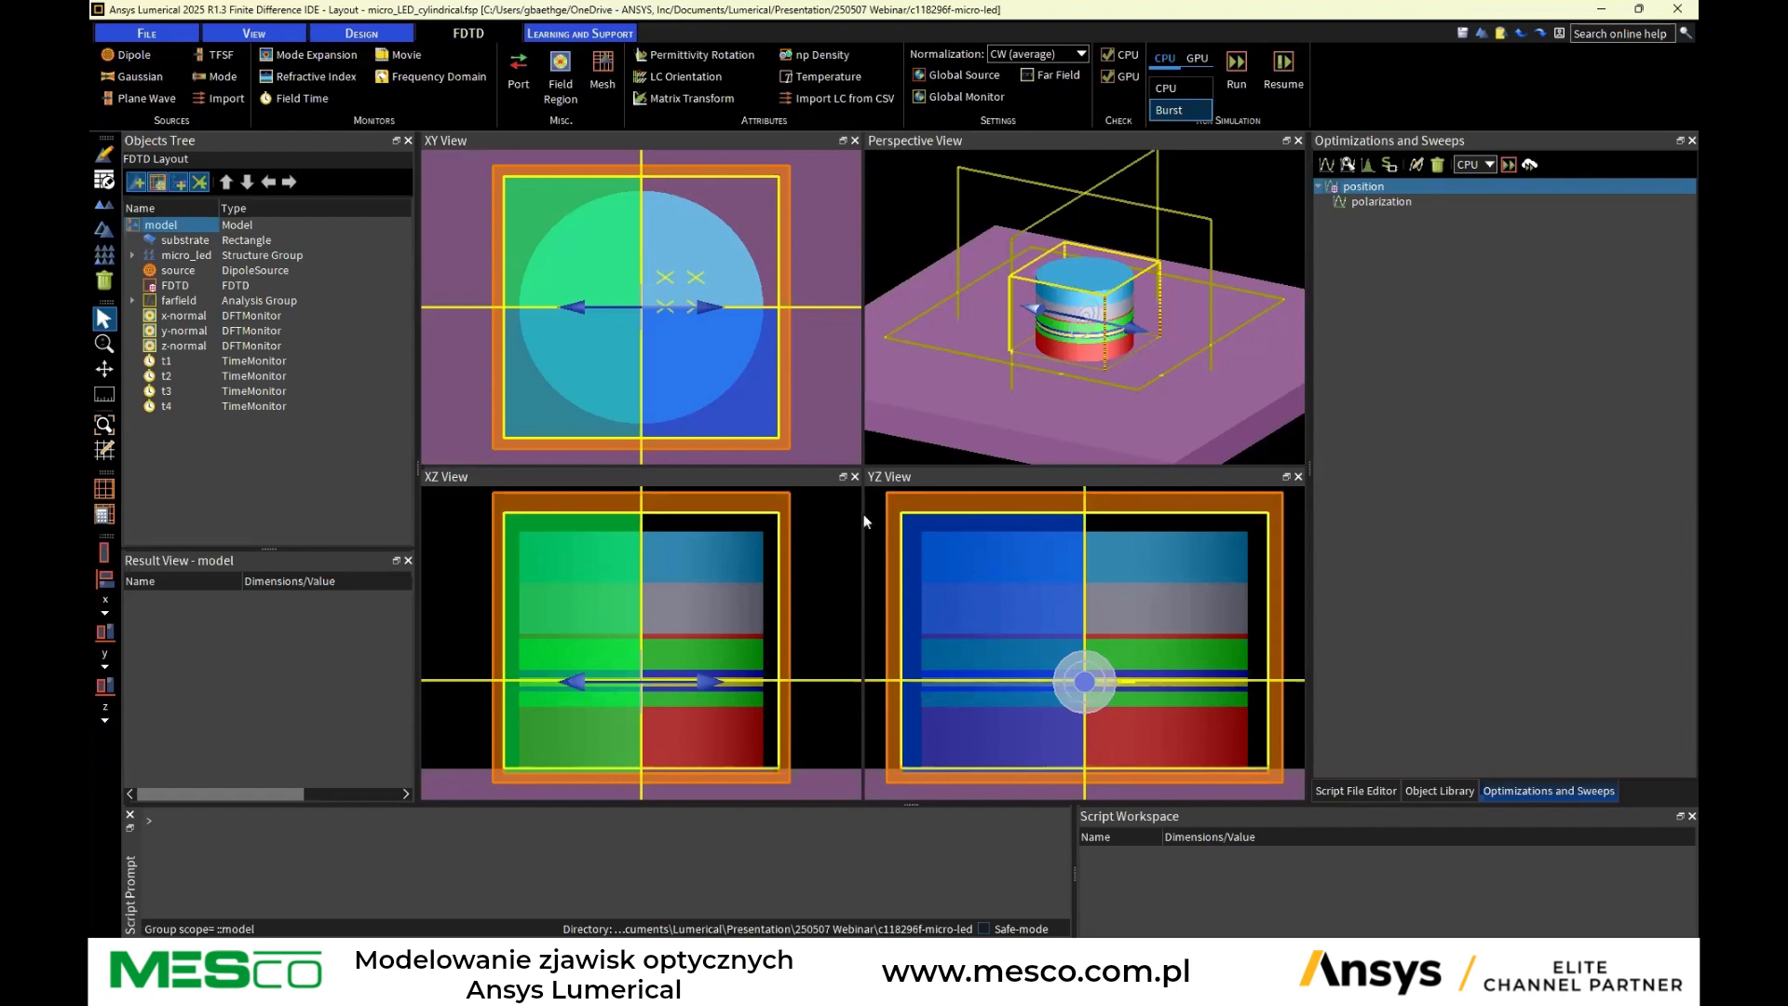
pyautogui.click(1547, 325)
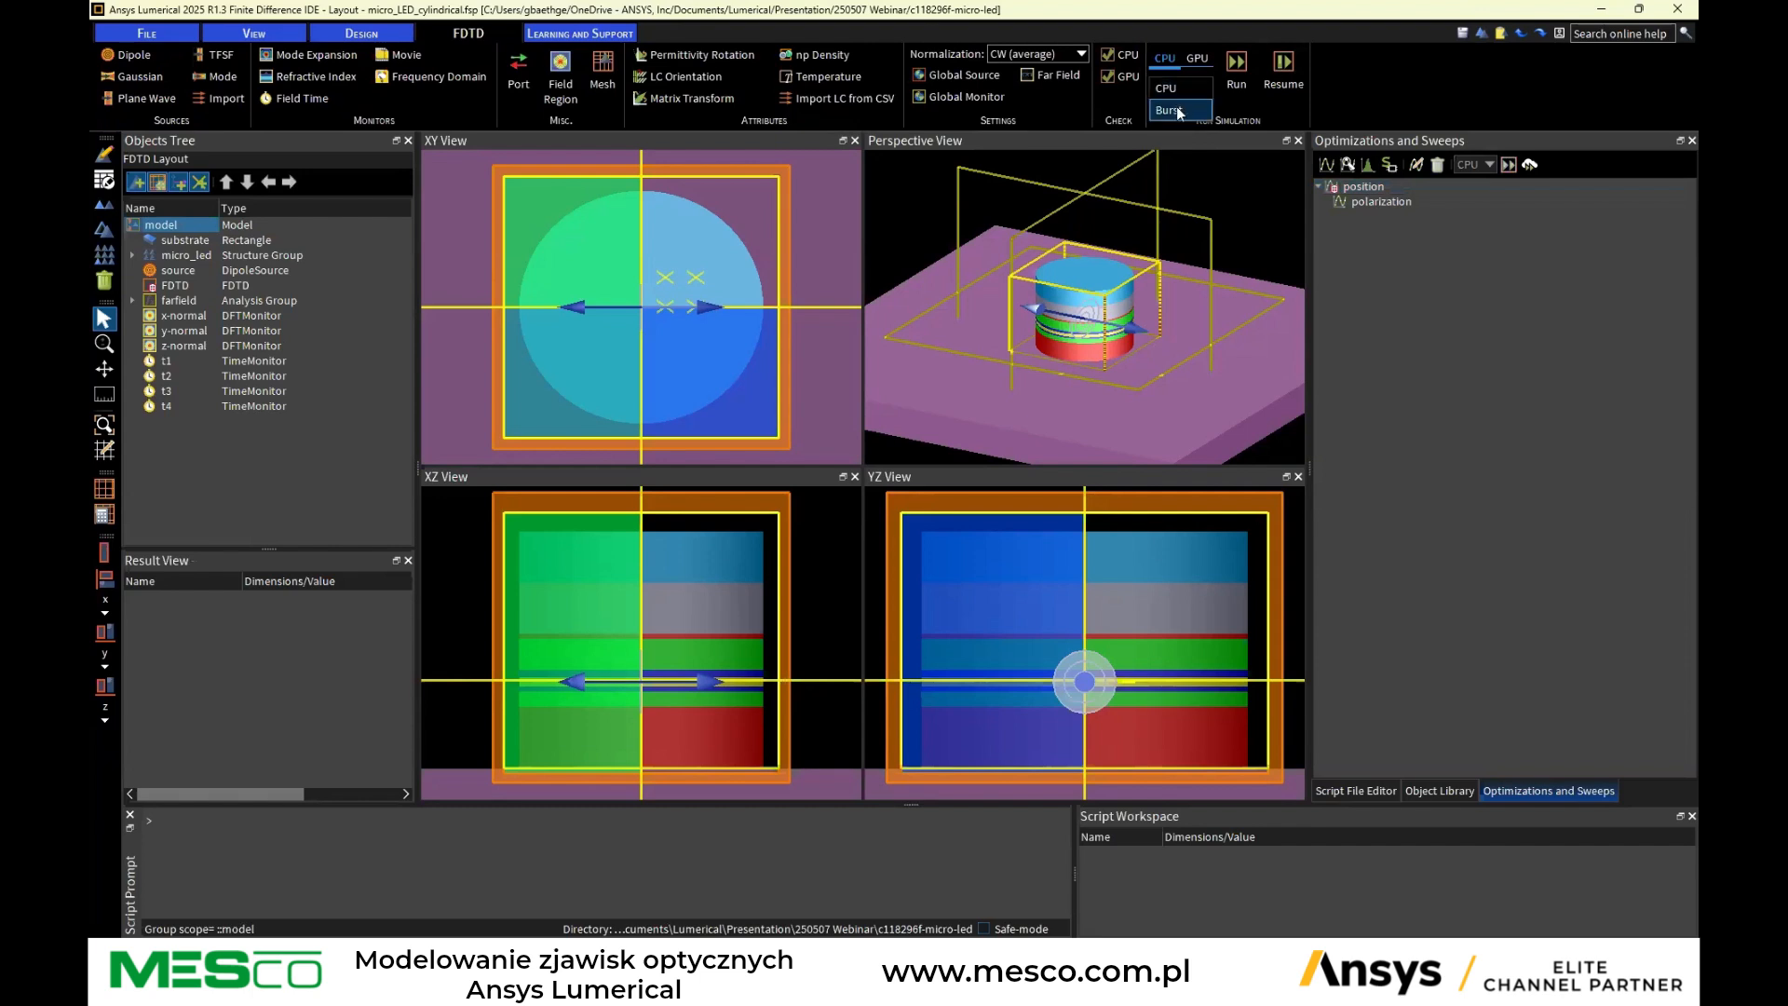
pyautogui.click(1179, 111)
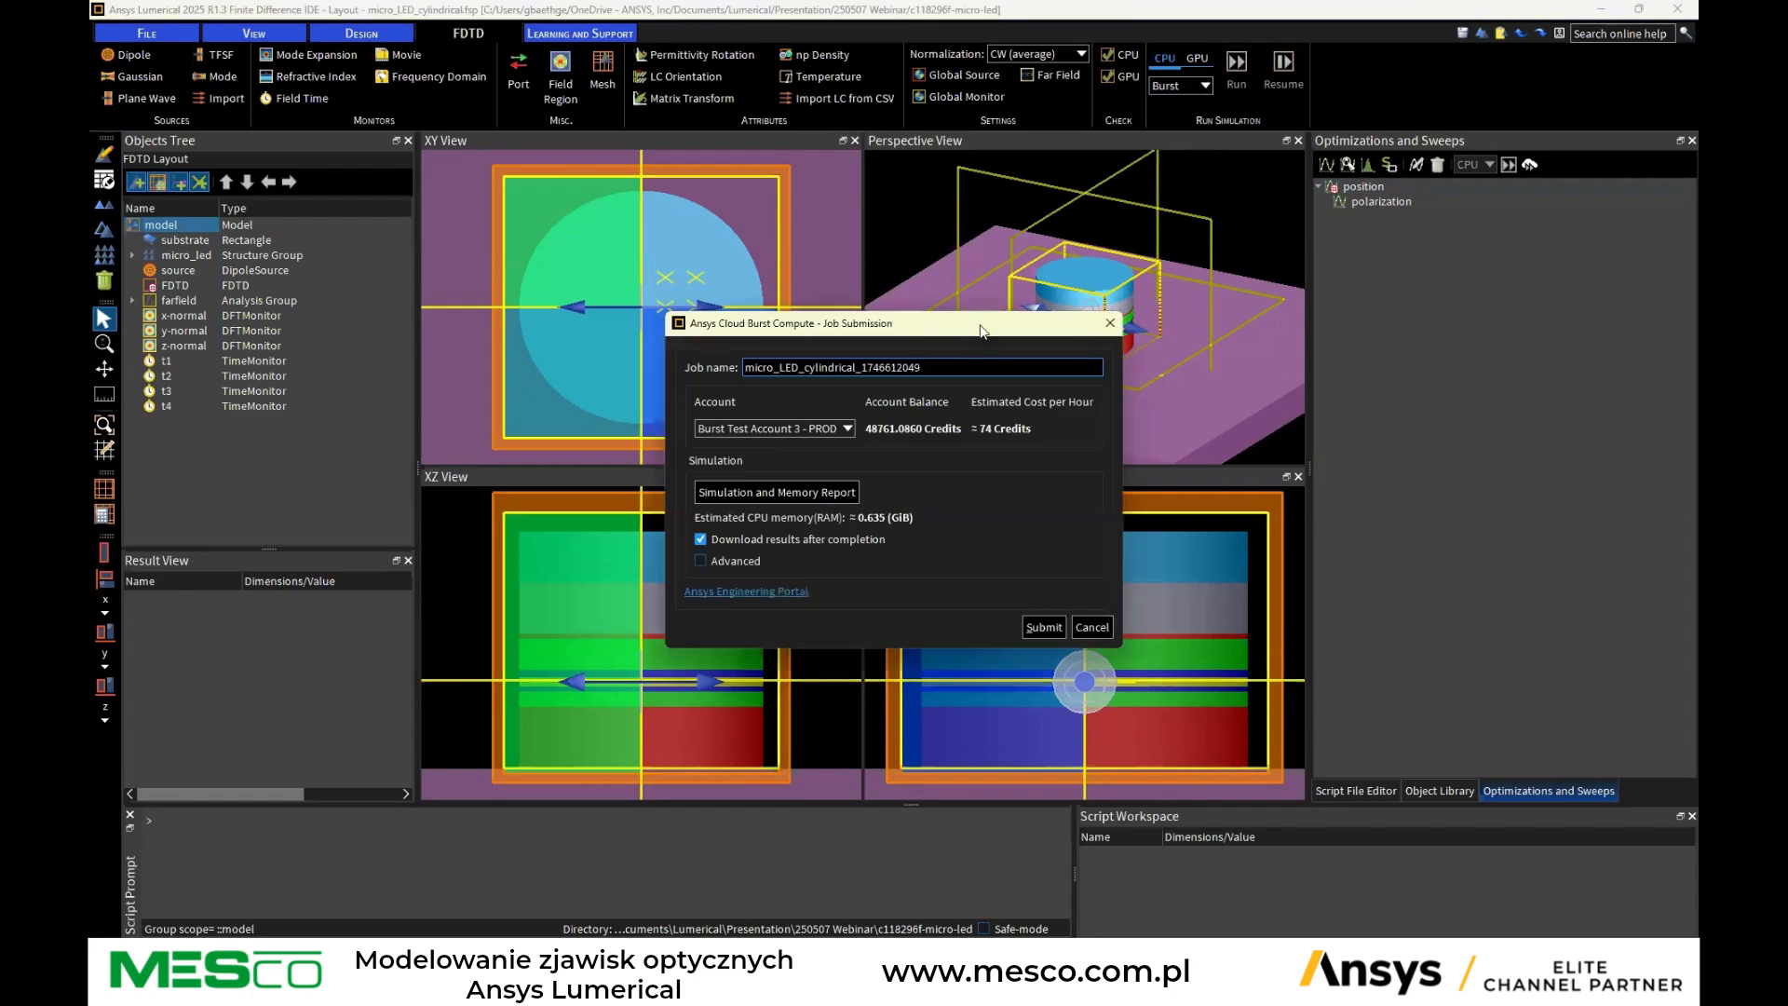
# Review the advanced queue options in the cloud burst job submission, then cancel the submission
pyautogui.moveTo(980, 331); pyautogui.dragTo(1074, 291)
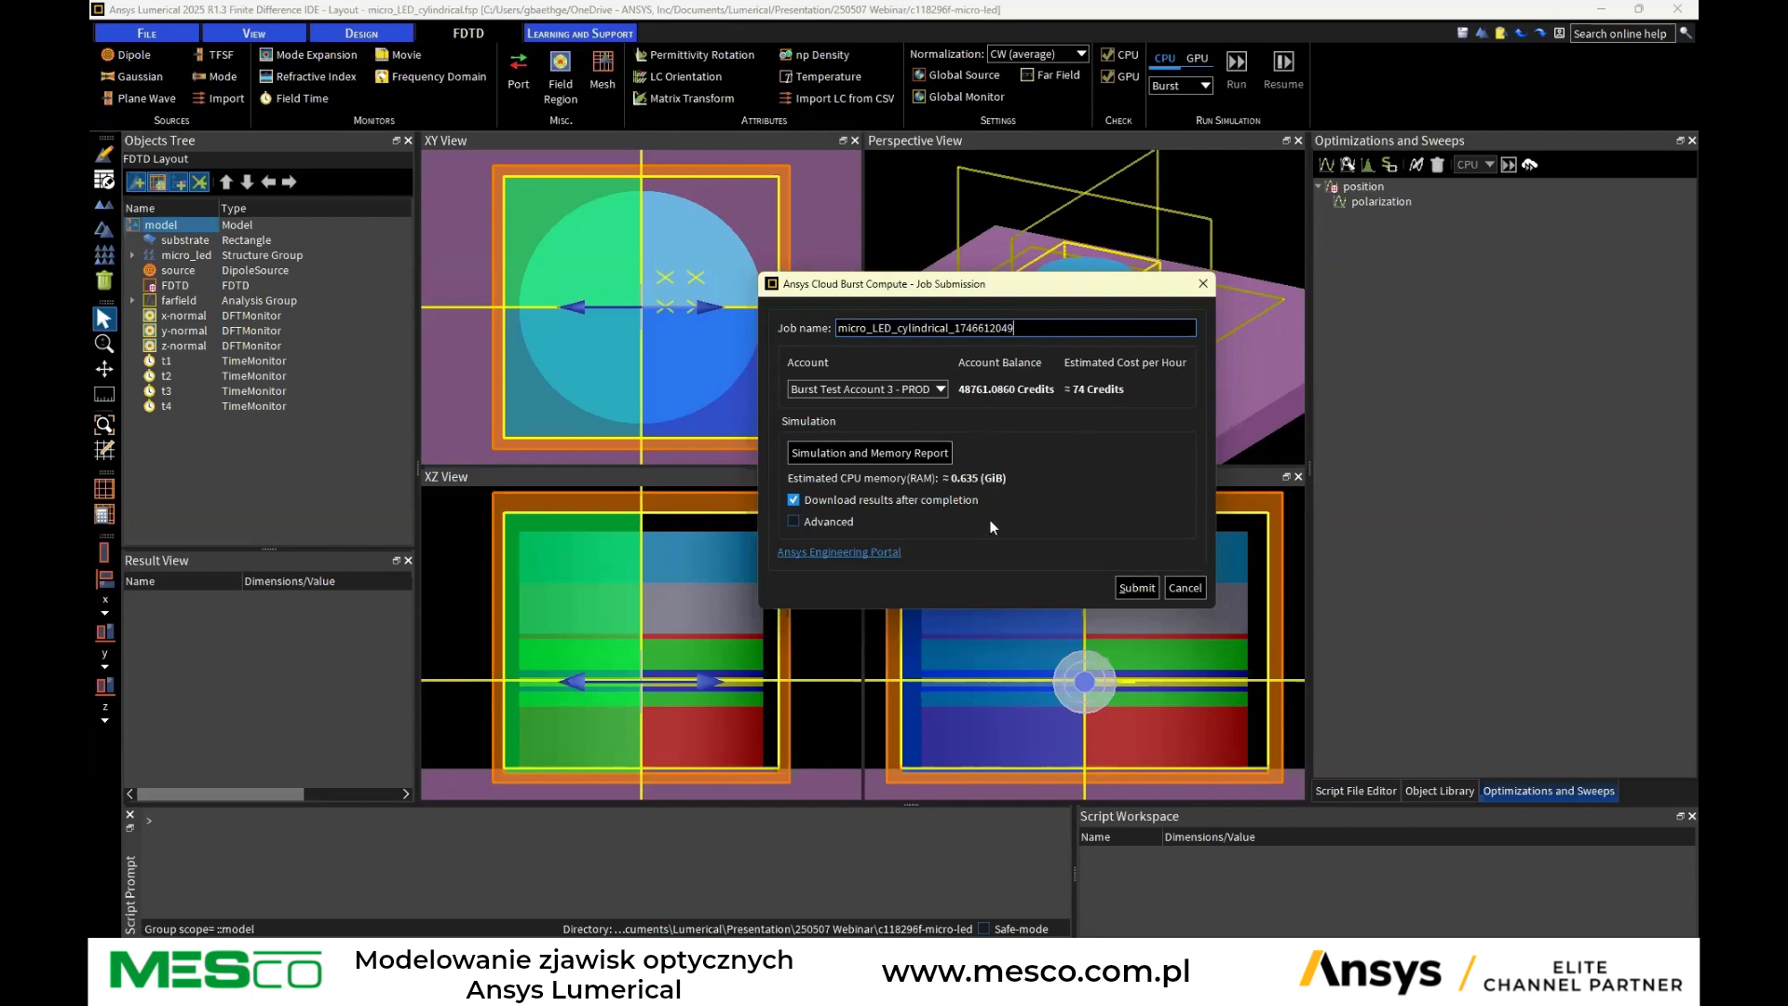
pyautogui.click(829, 520)
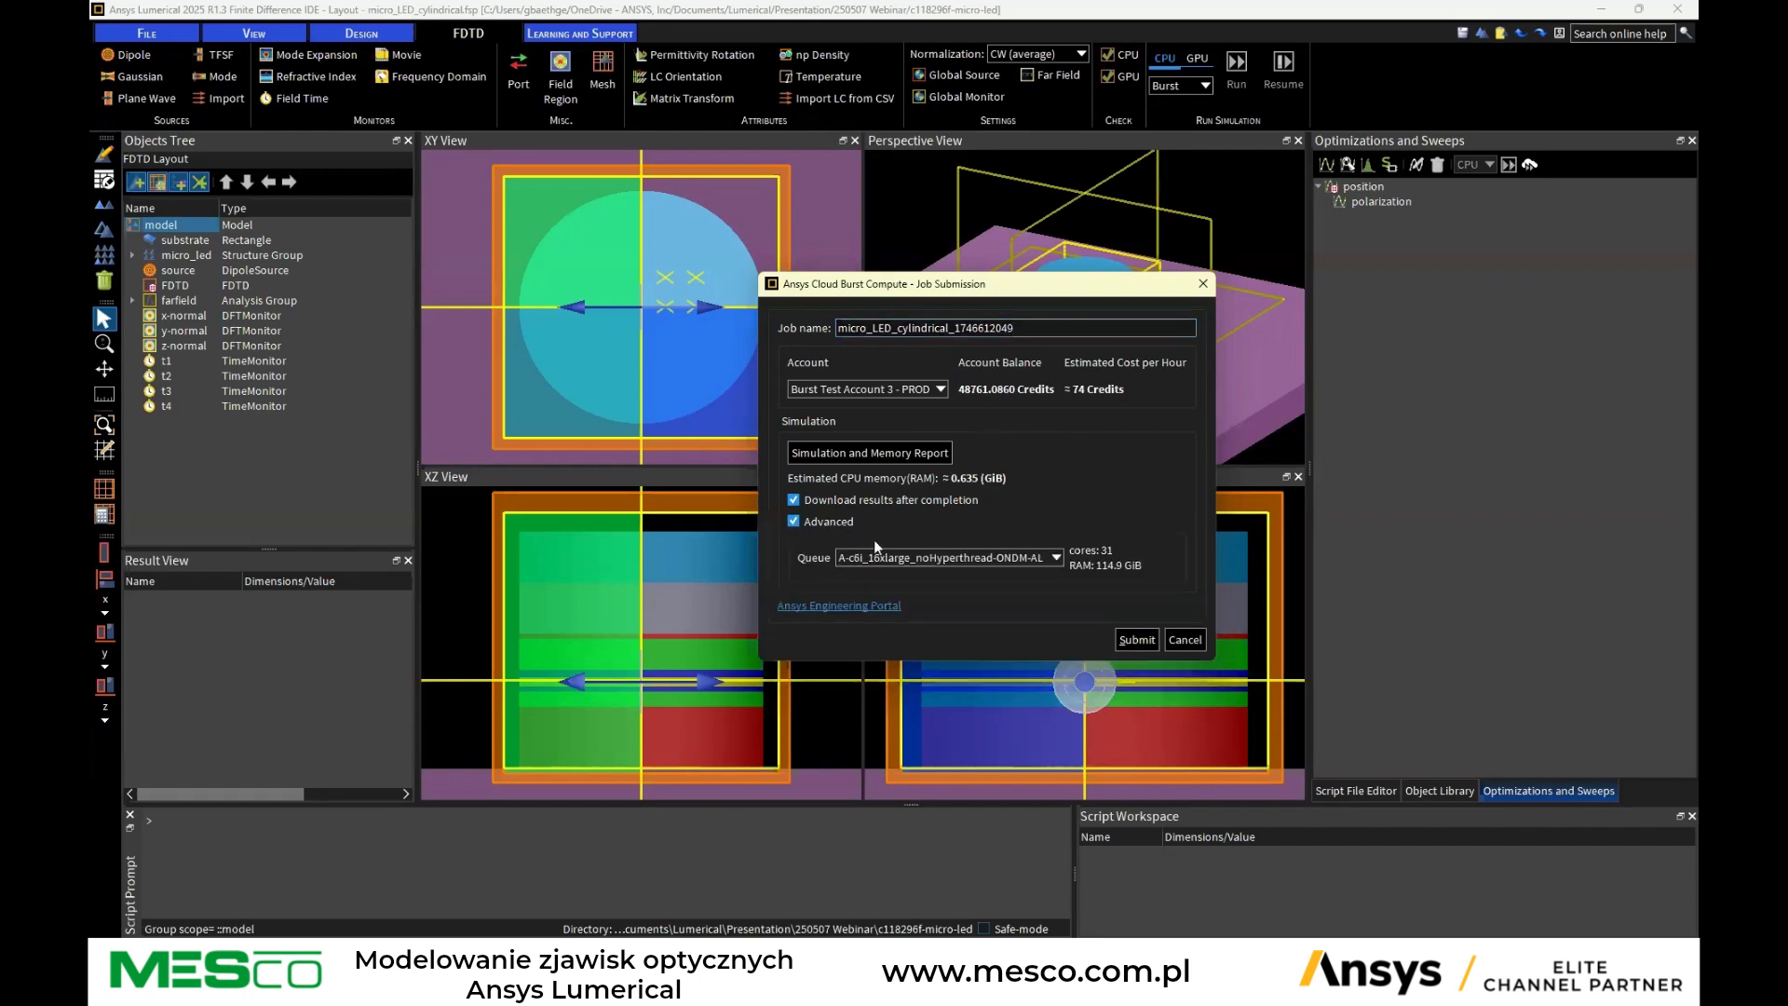
pyautogui.click(899, 562)
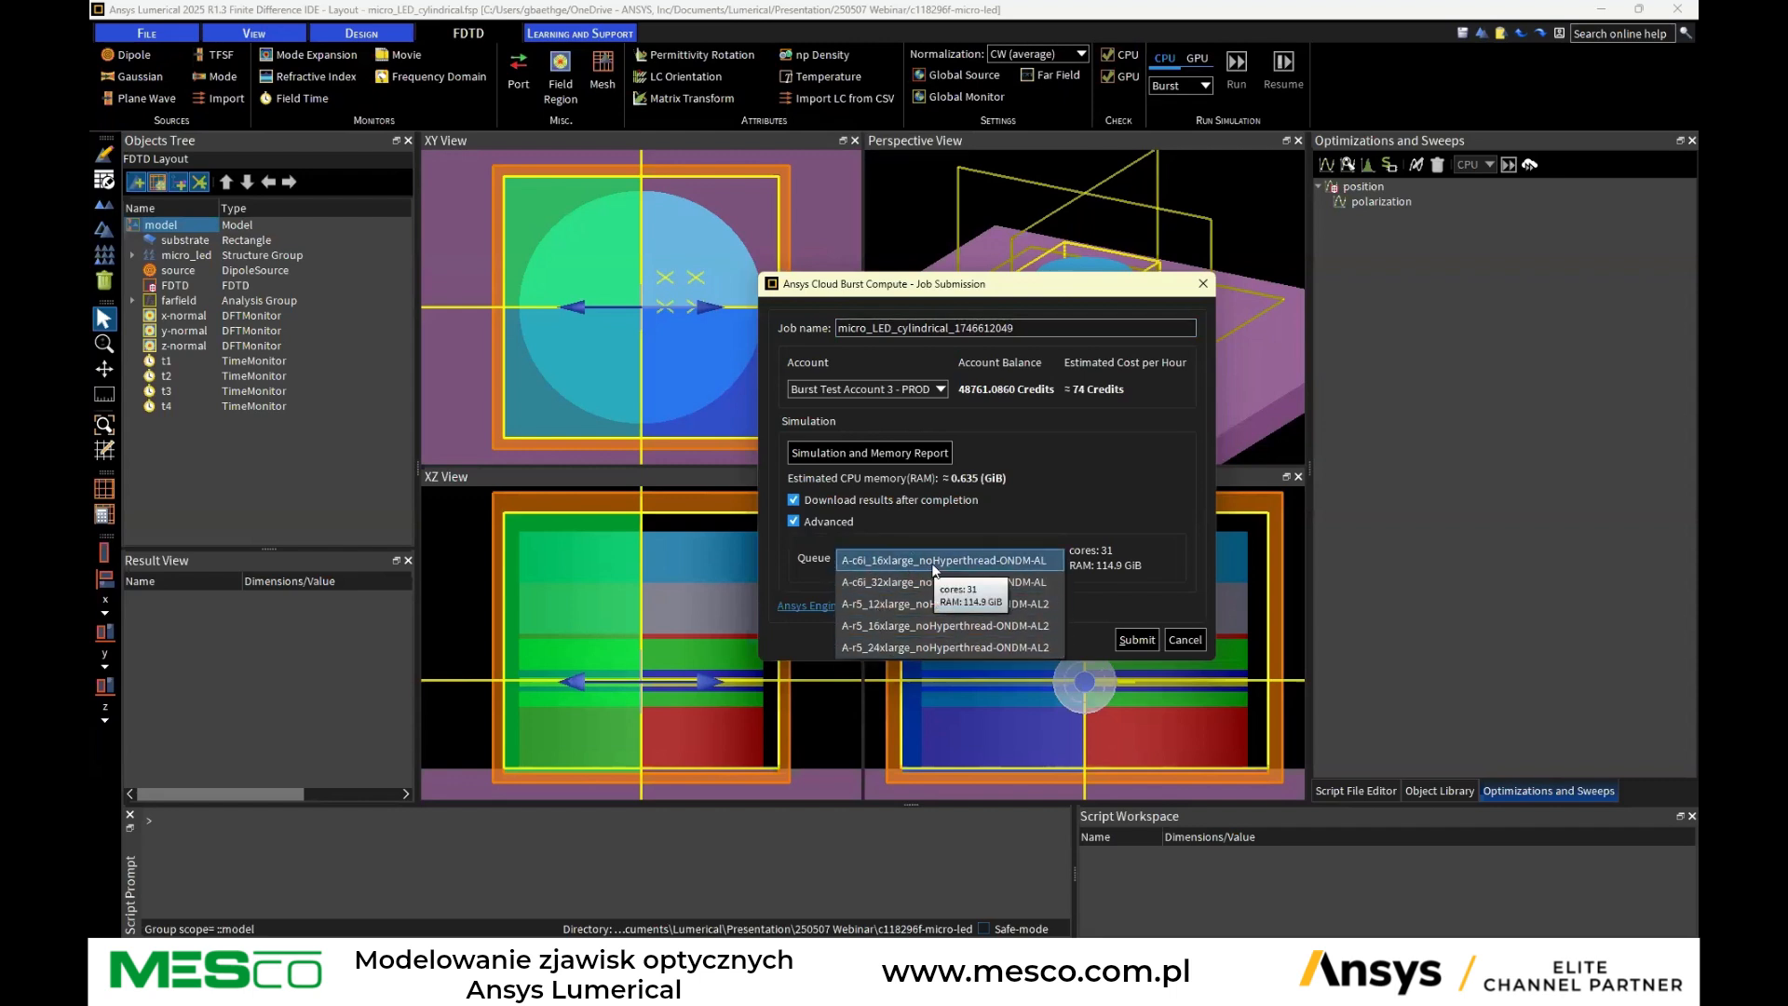
pyautogui.click(1002, 553)
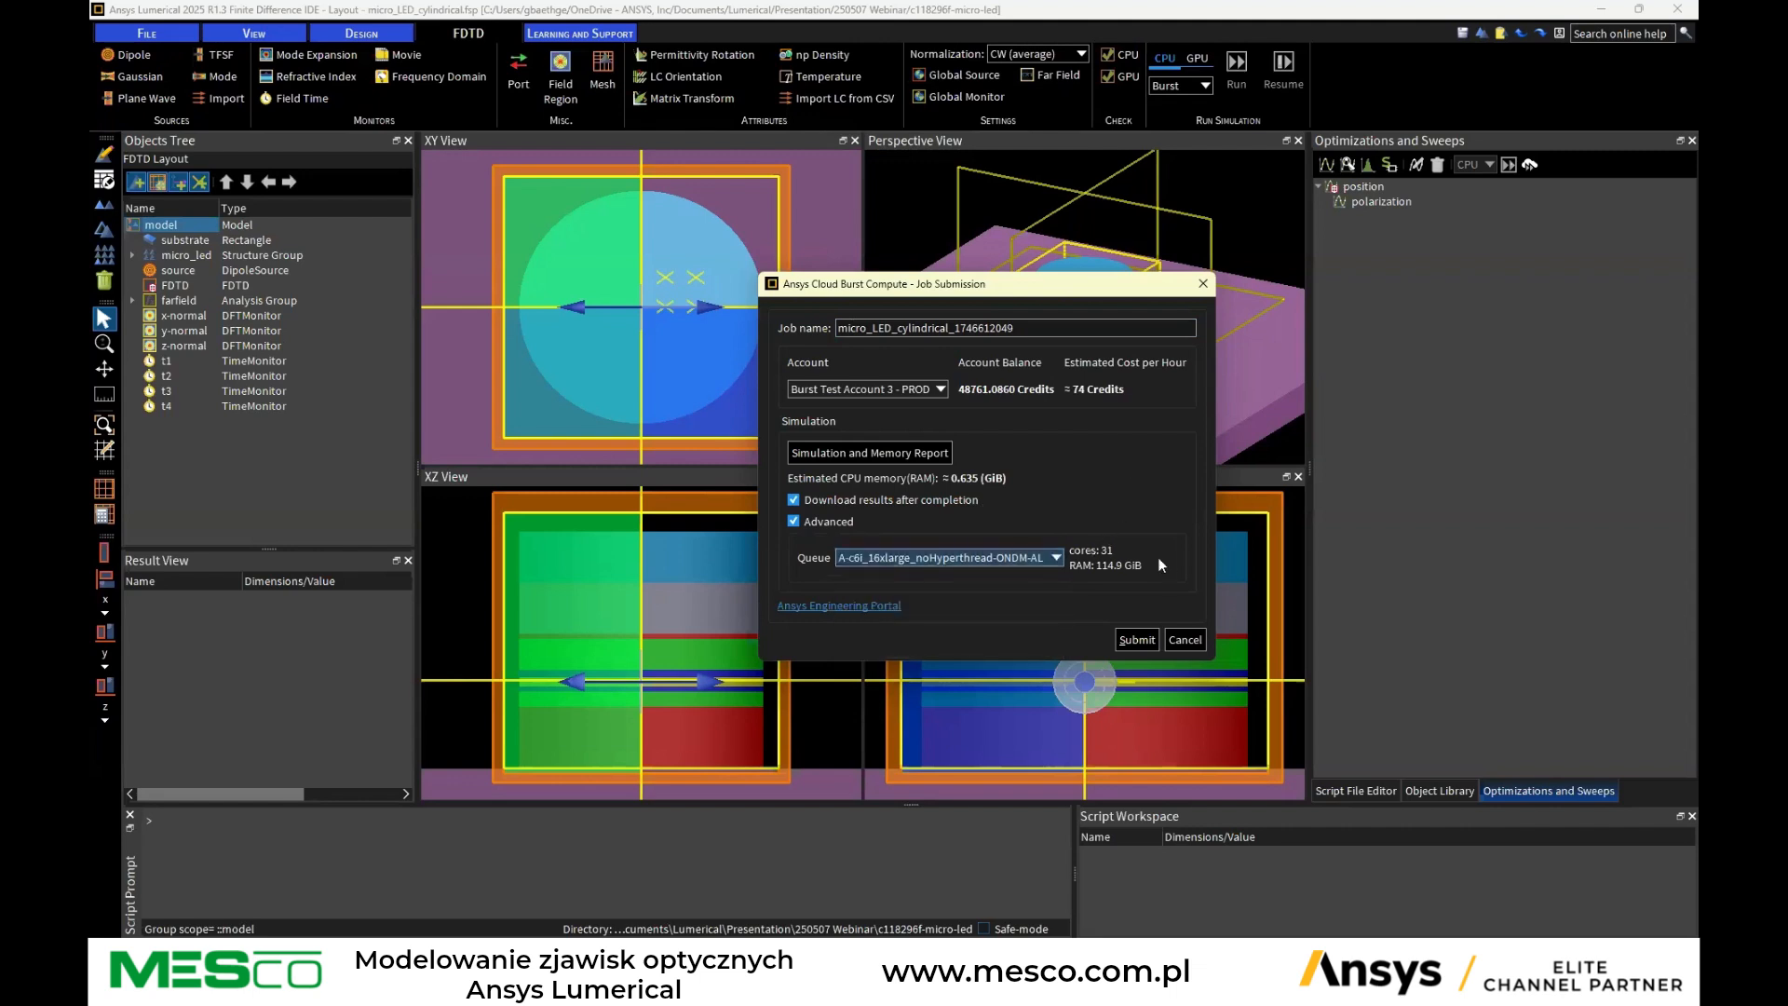
pyautogui.click(940, 564)
pyautogui.click(915, 589)
pyautogui.click(959, 559)
pyautogui.click(957, 540)
pyautogui.click(793, 521)
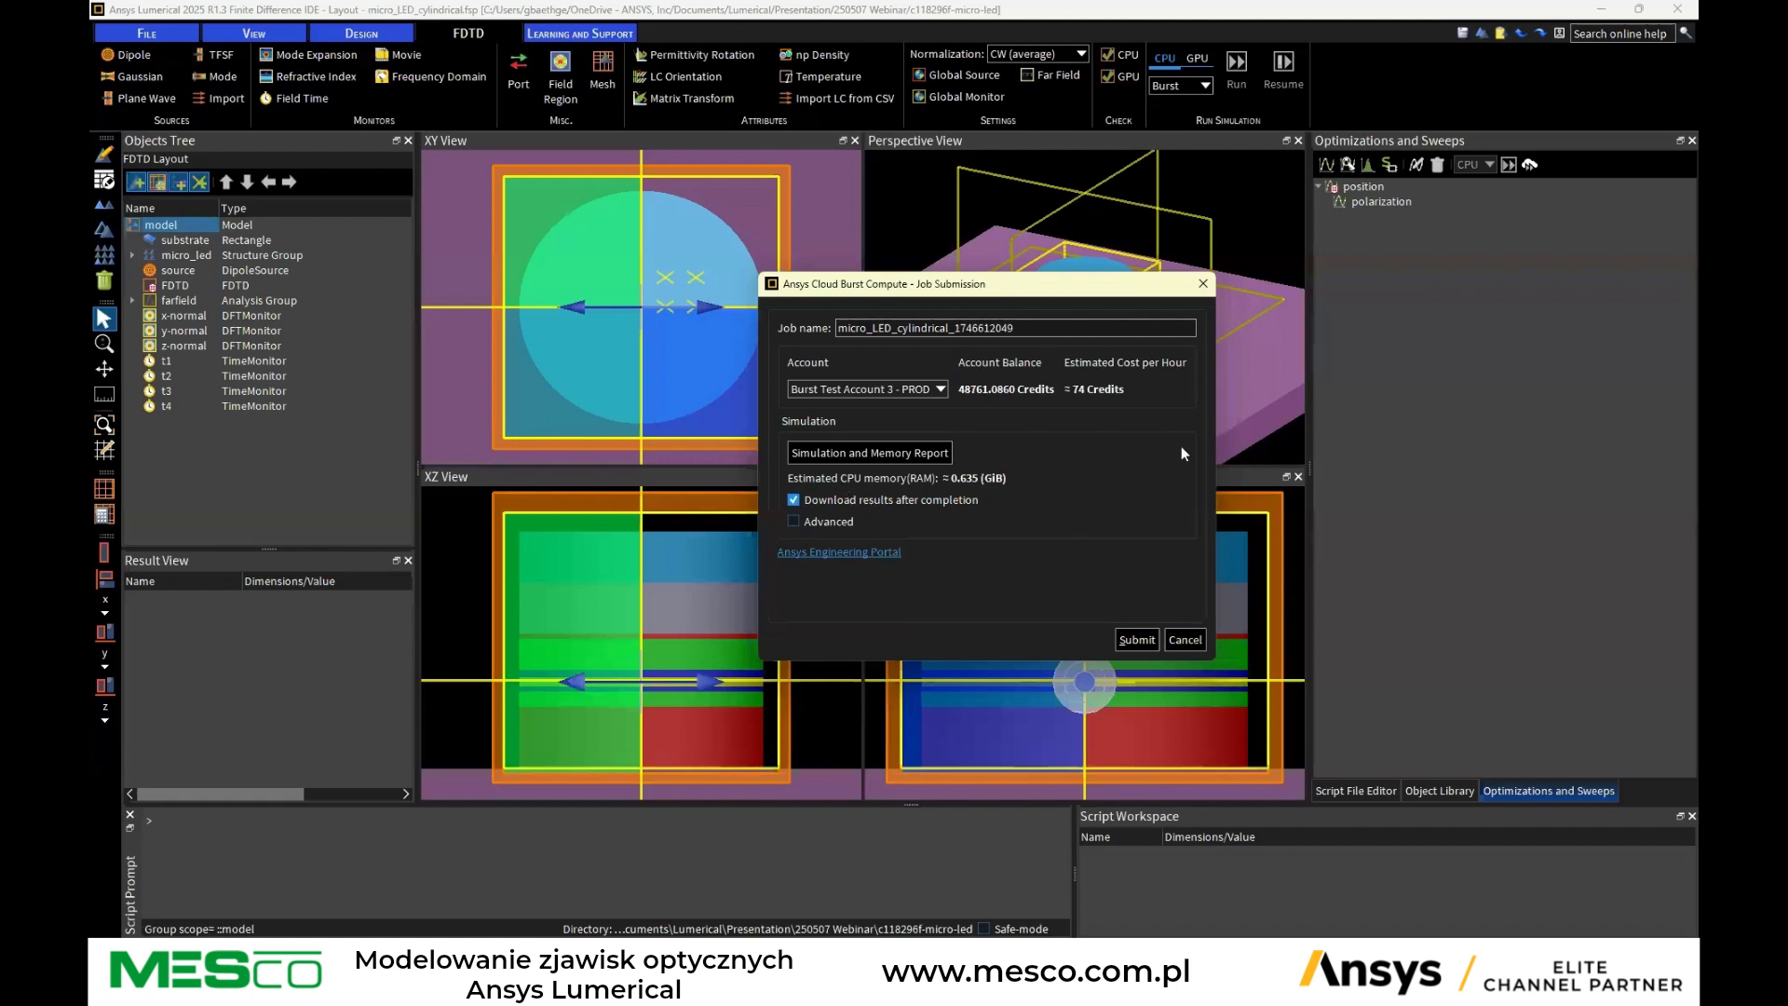
pyautogui.click(1181, 641)
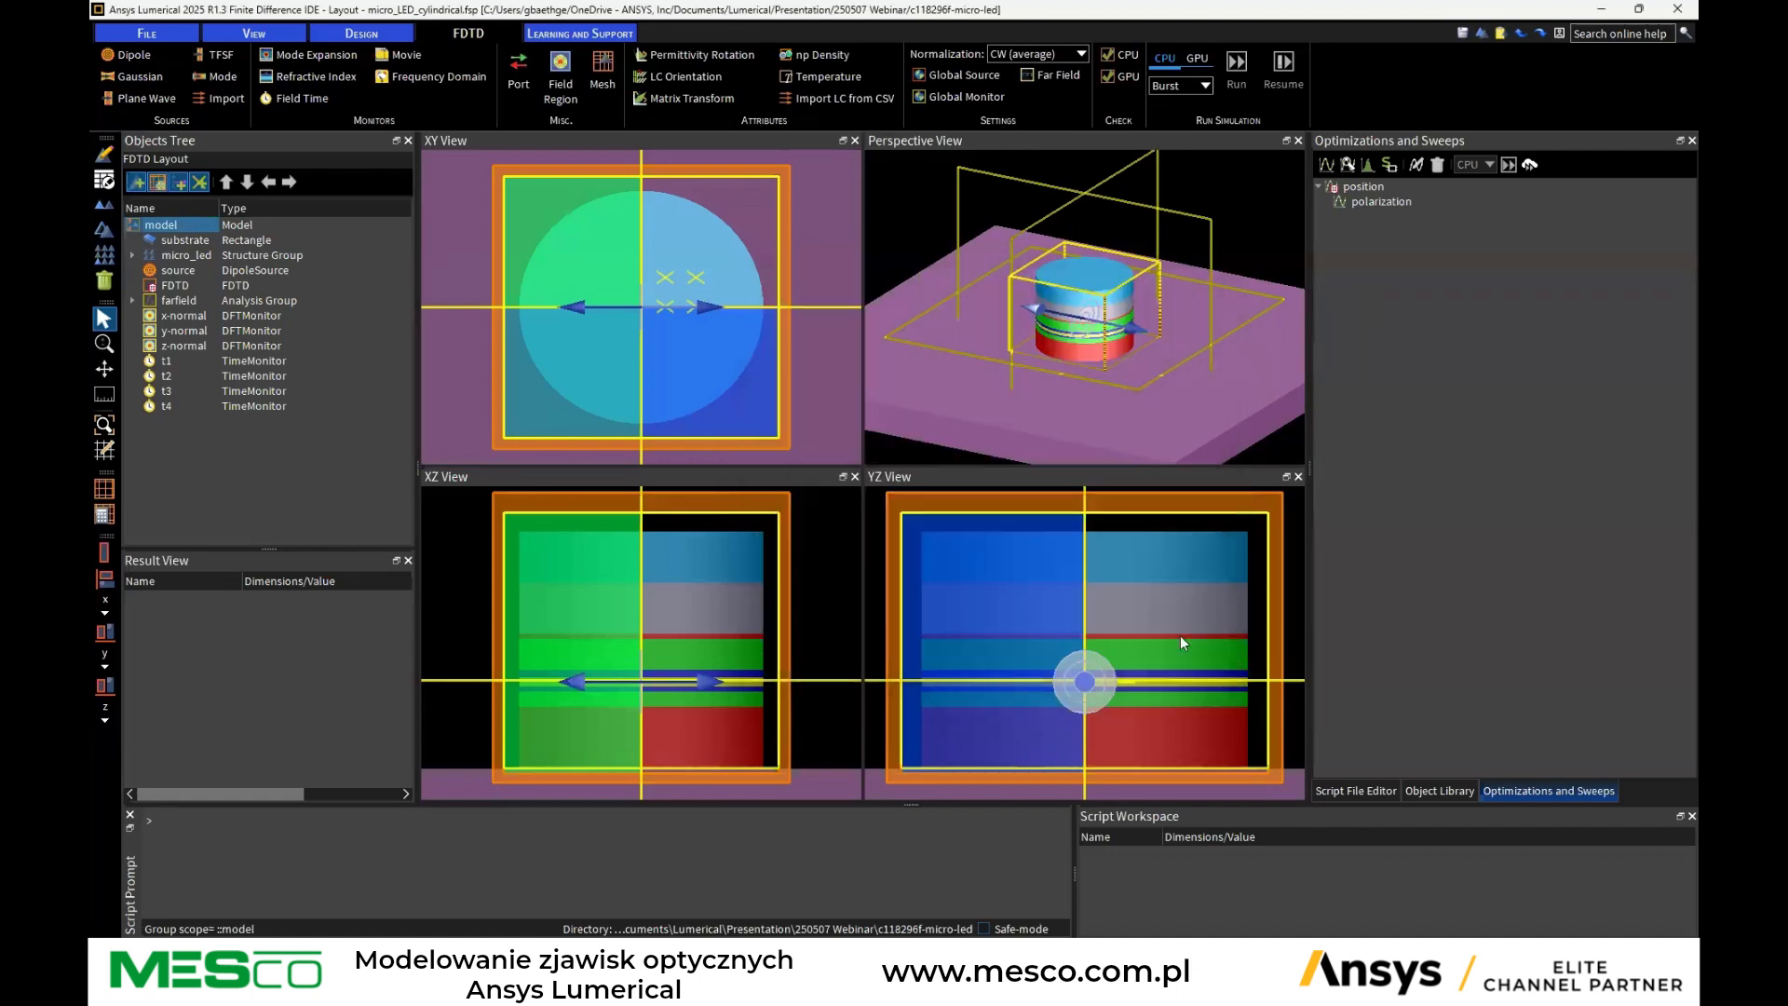
# Open the cloud burst sweep submission for the position sweep and cancel it
pyautogui.click(1362, 185)
pyautogui.click(1477, 167)
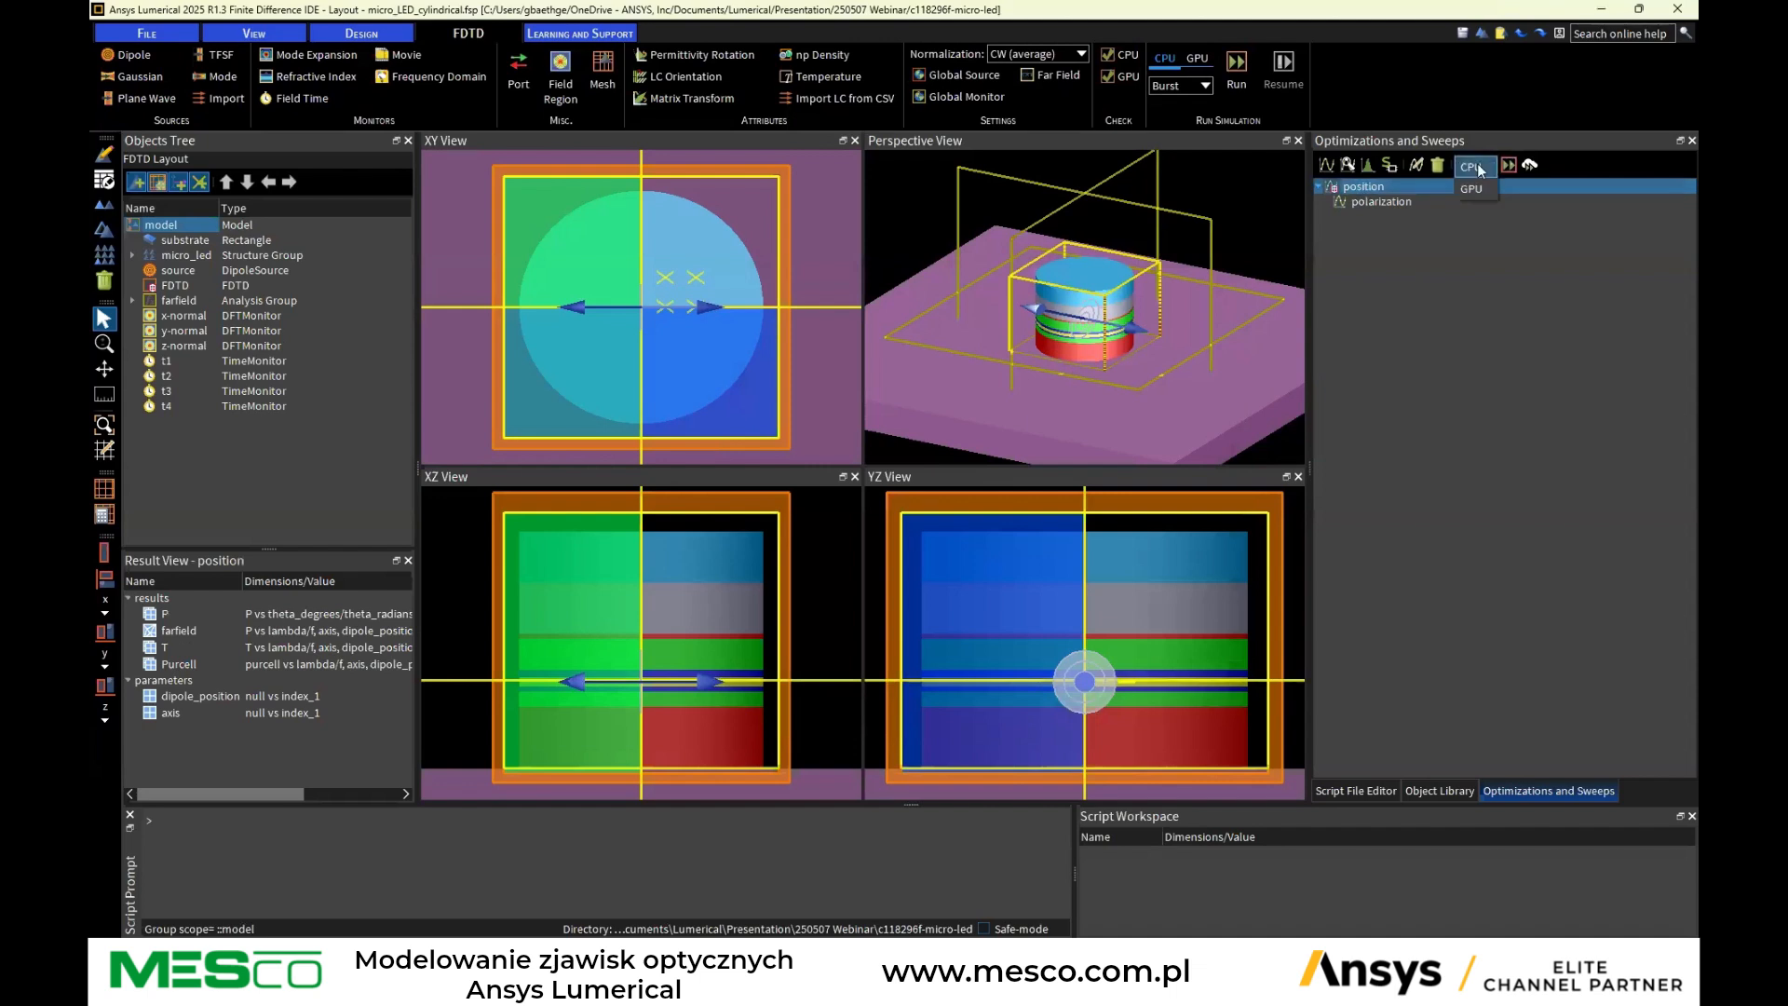
pyautogui.click(1534, 166)
pyautogui.click(1525, 167)
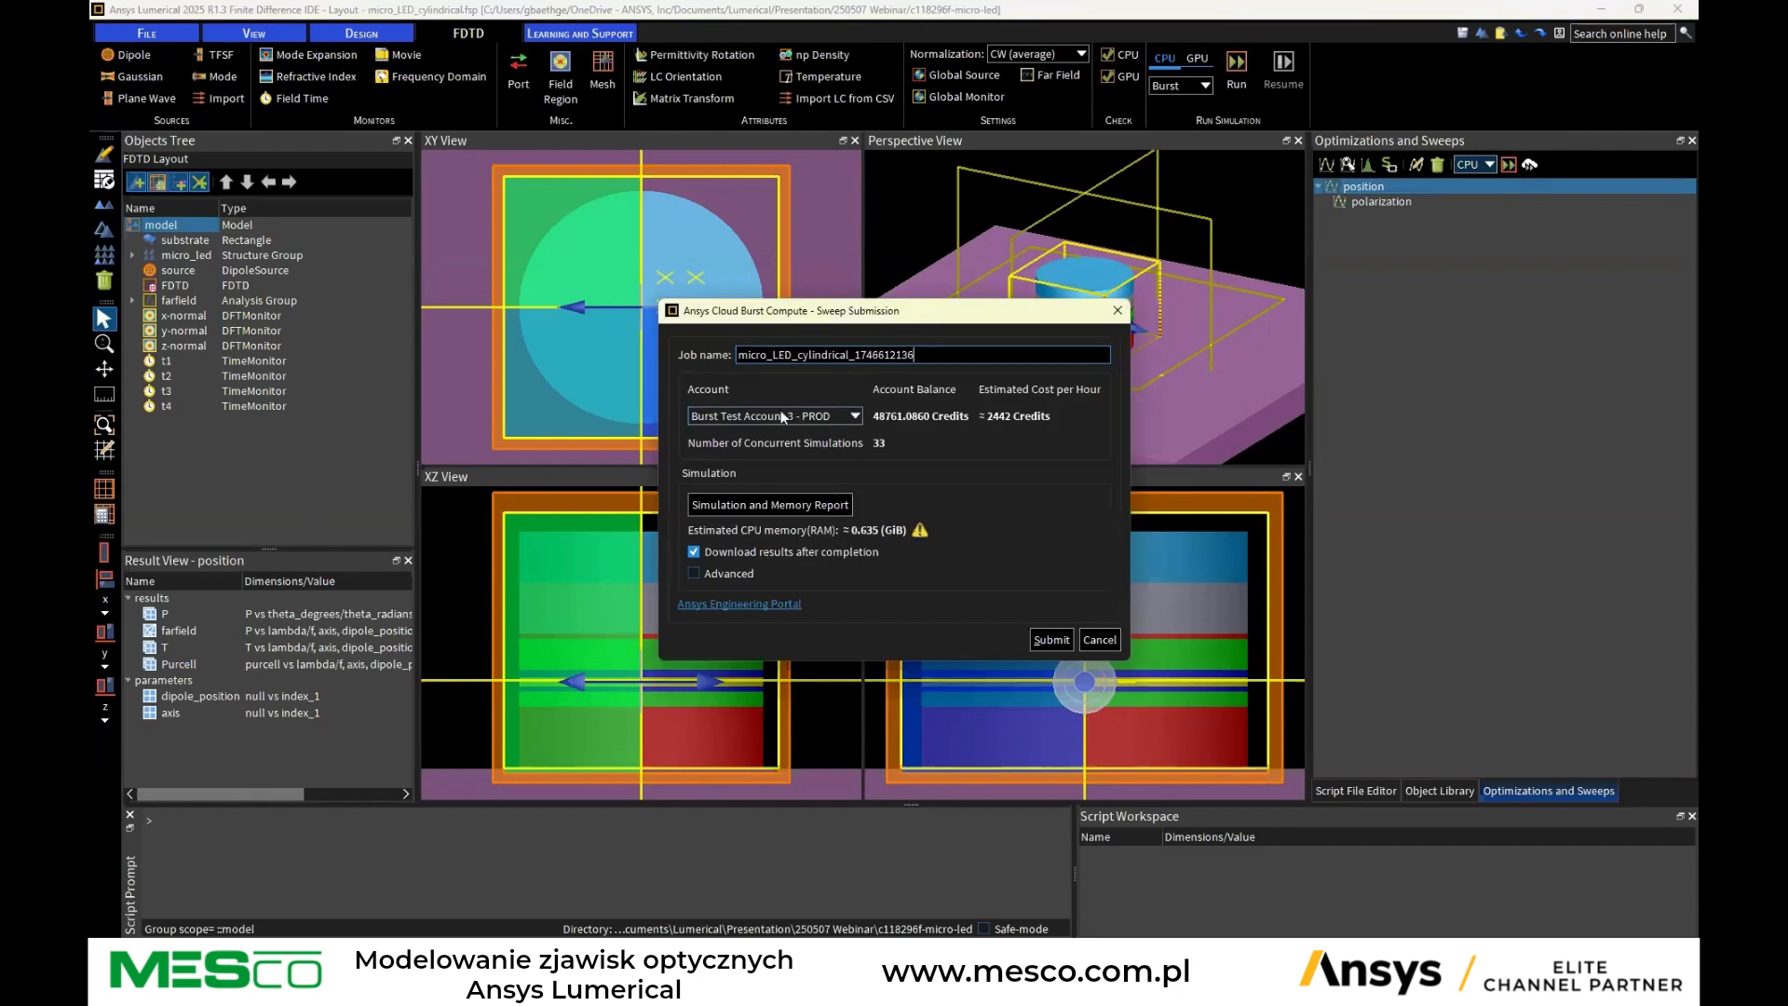
pyautogui.click(1099, 640)
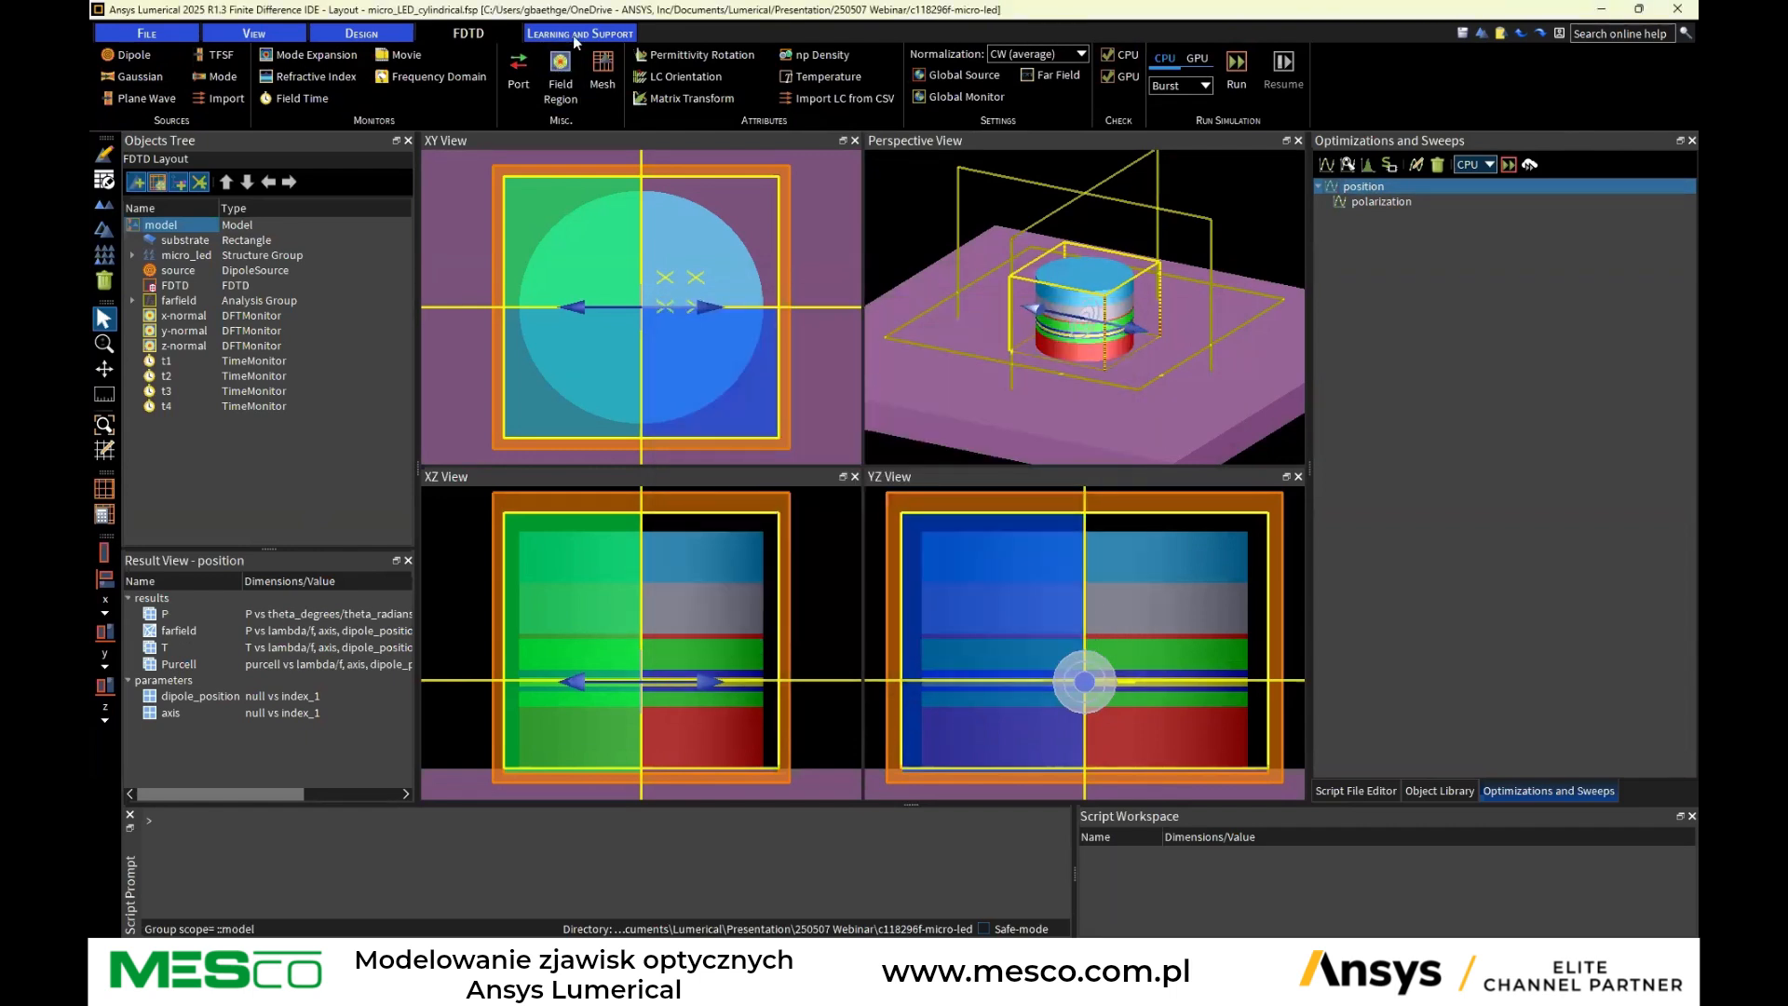
# Open the resource configuration and inspect the SLURM resource's advanced job scheduler options, then cancel
pyautogui.click(147, 36)
pyautogui.click(439, 76)
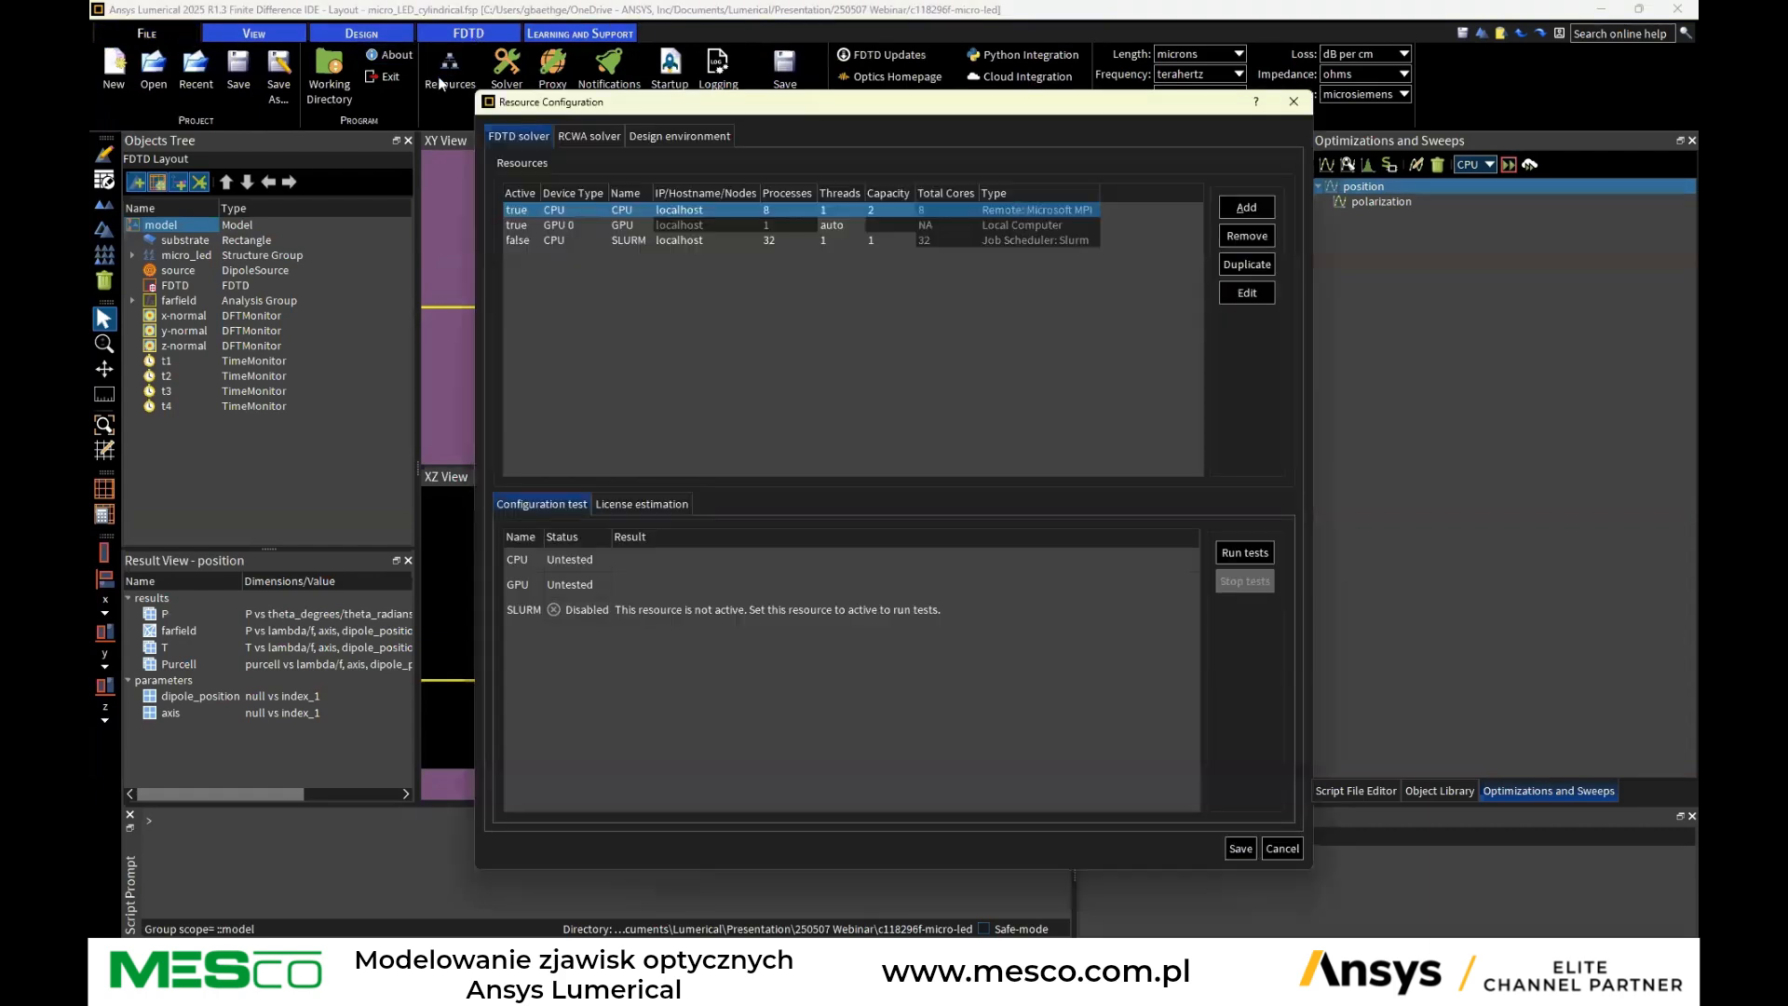
pyautogui.moveTo(764, 109); pyautogui.dragTo(867, 140)
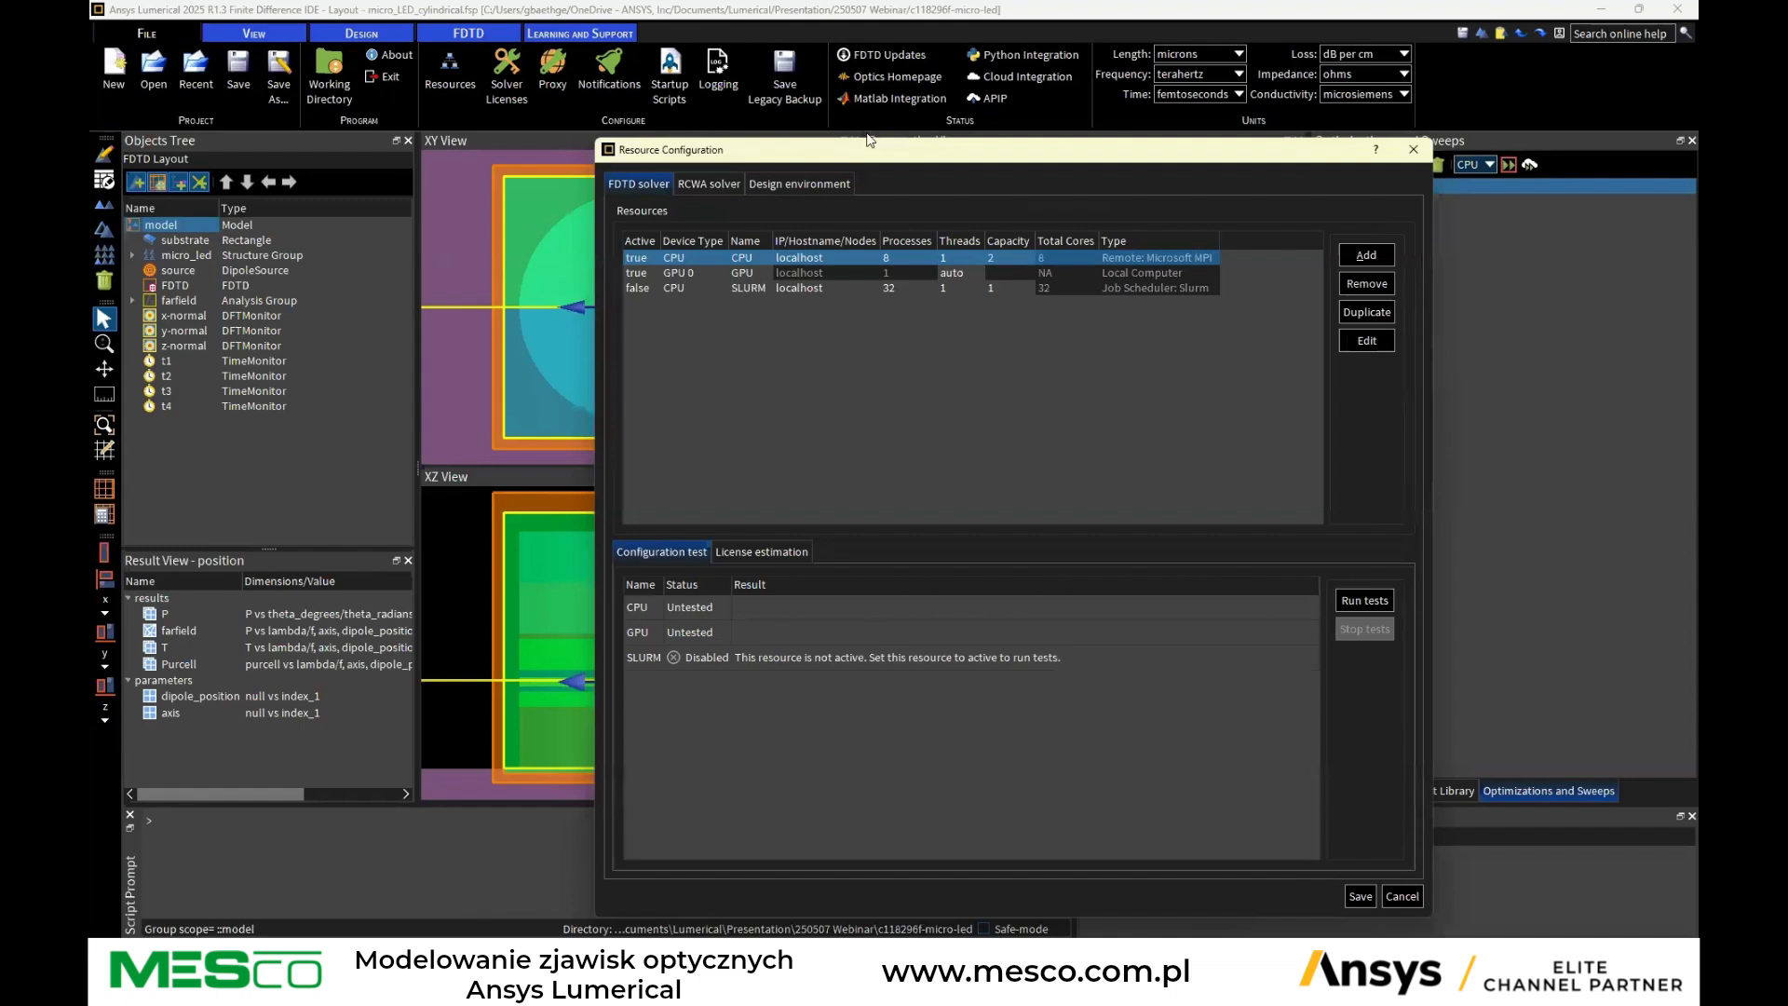
pyautogui.click(685, 190)
pyautogui.click(617, 181)
pyautogui.click(634, 289)
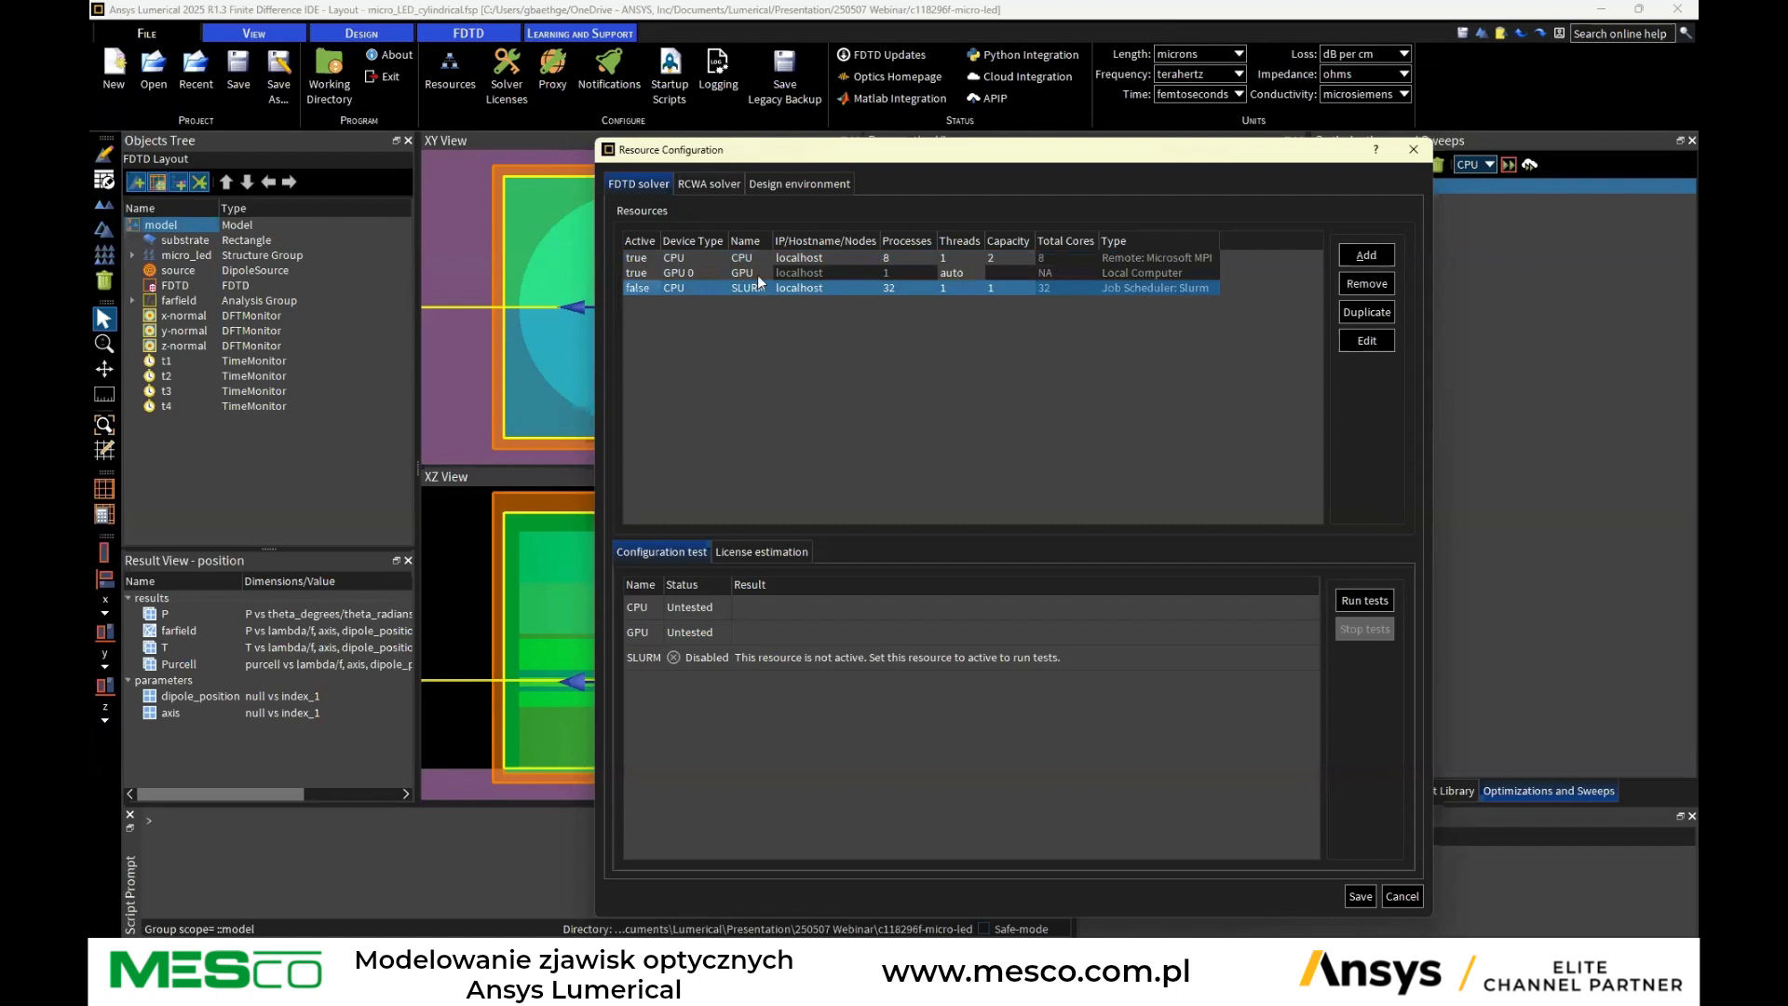
pyautogui.moveTo(817, 293)
pyautogui.click(1362, 340)
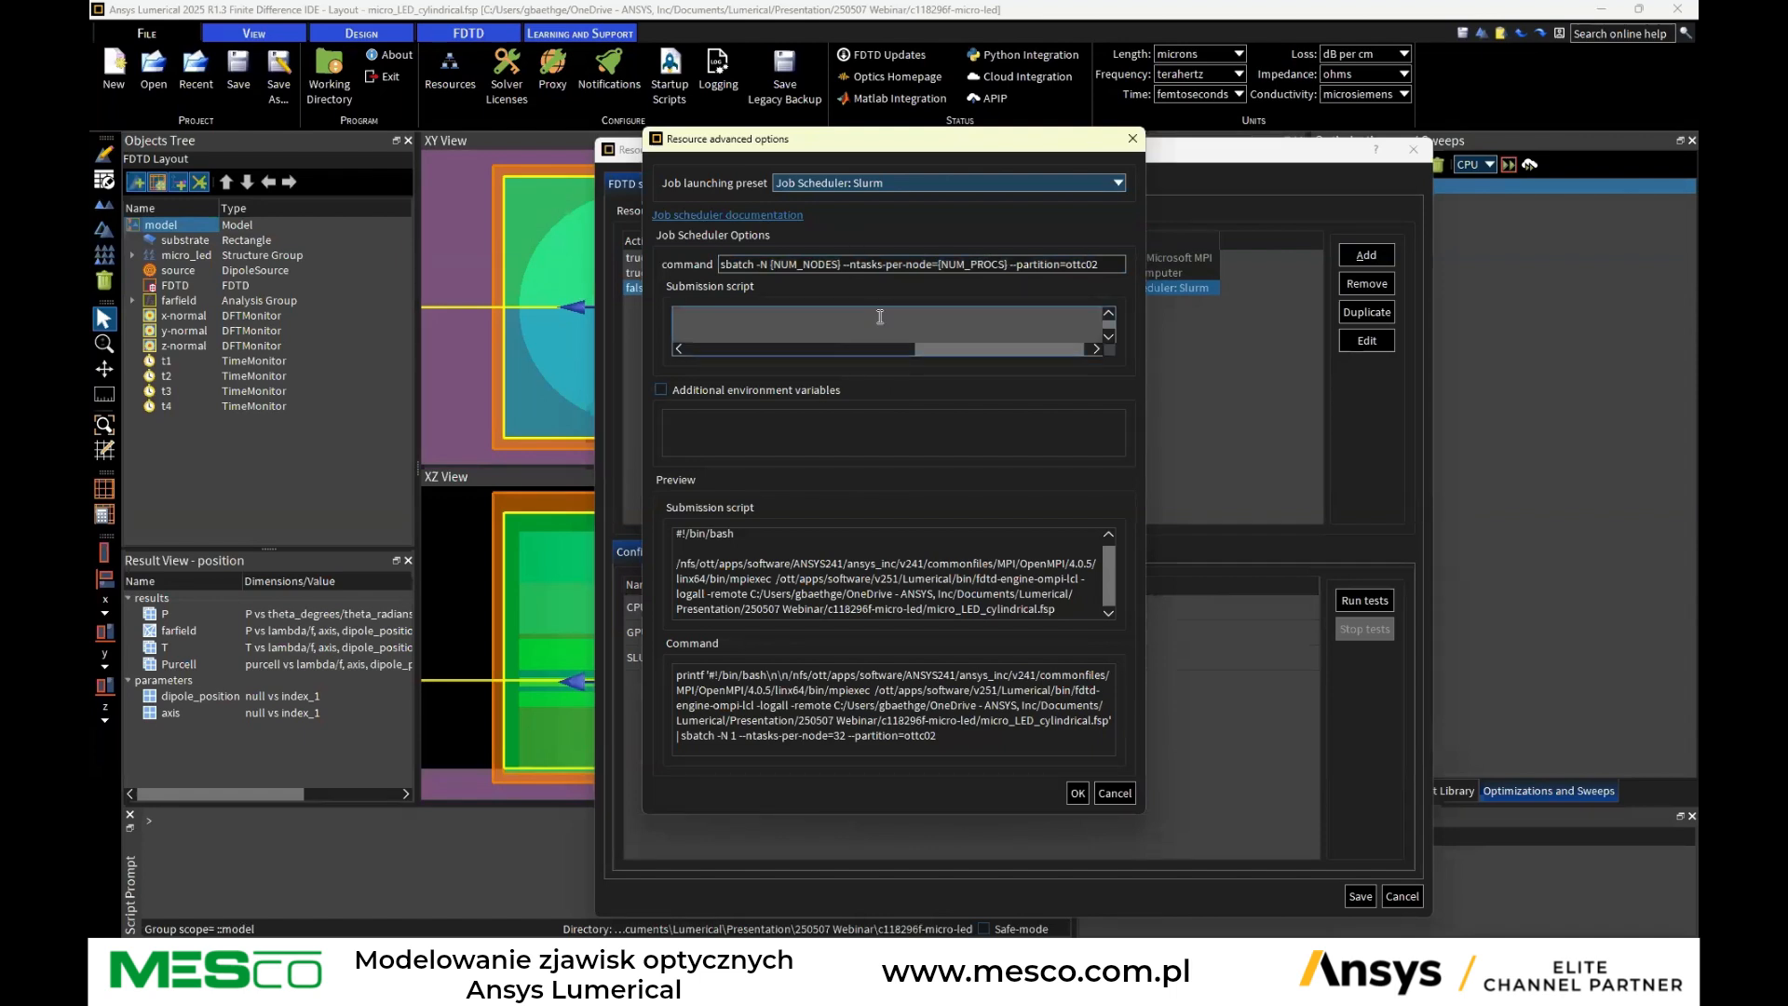
pyautogui.click(1106, 794)
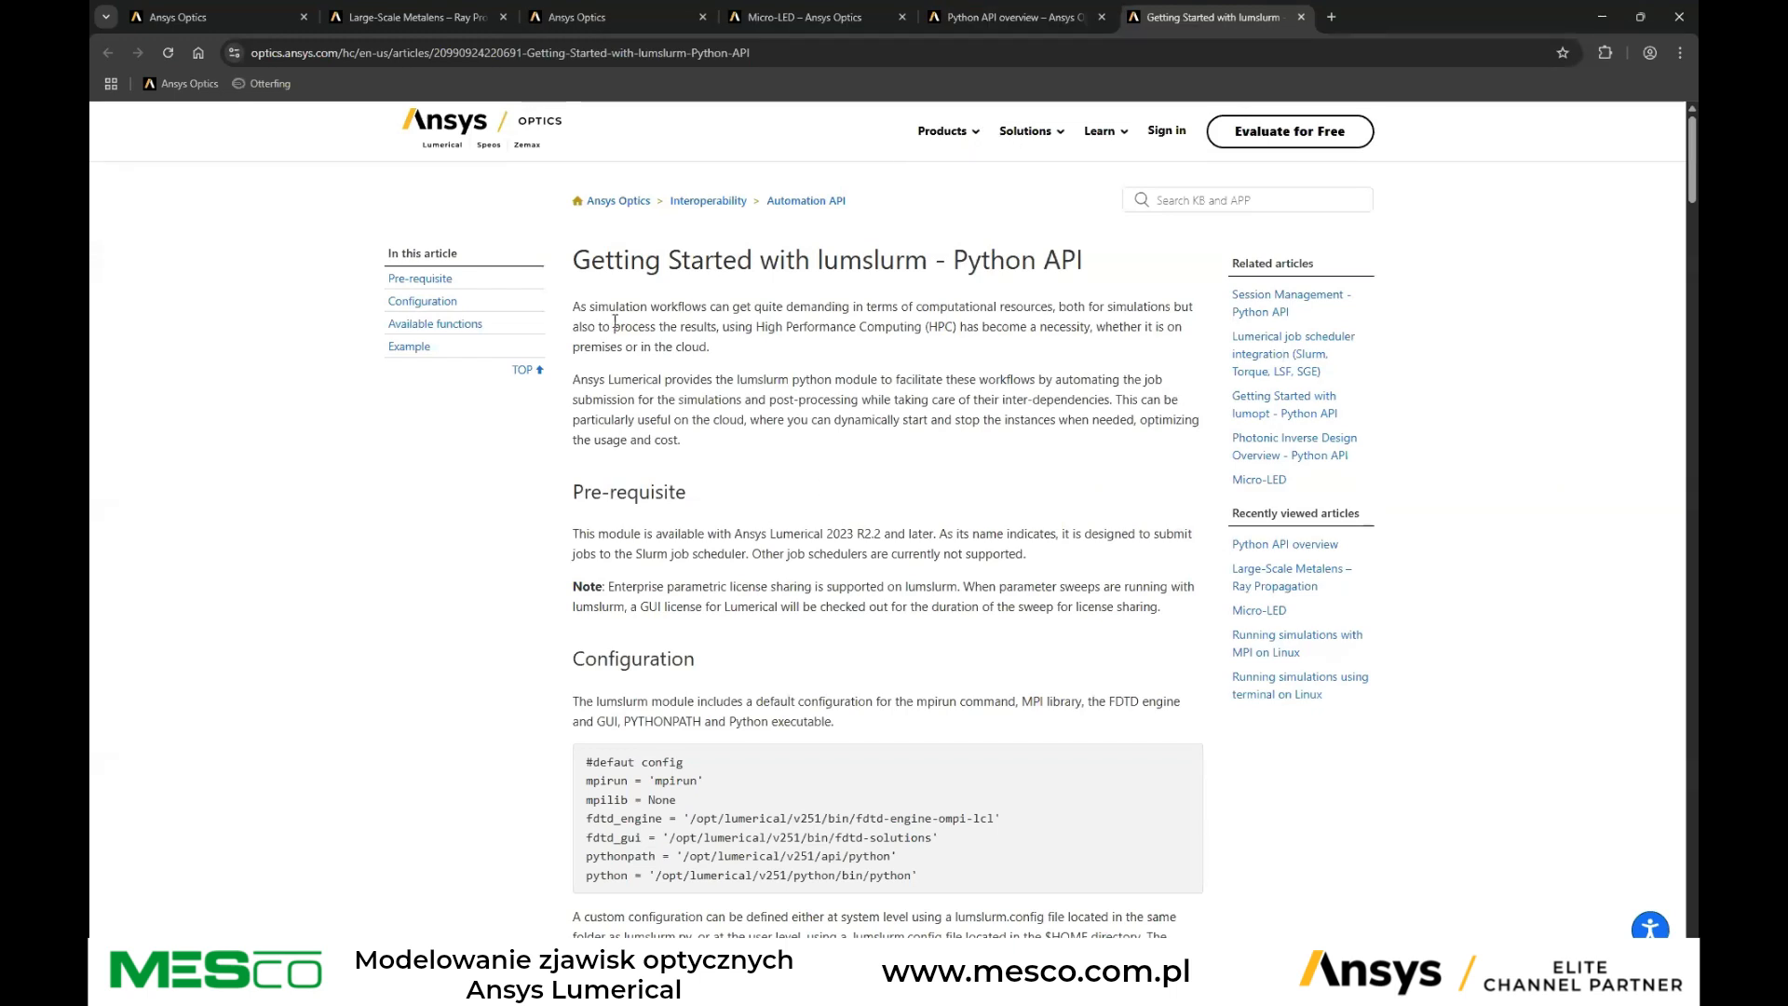
# Switch to the browser and read the lumslurm Python API documentation's configuration and run_solve function
pyautogui.scroll(-2, 850, 640)
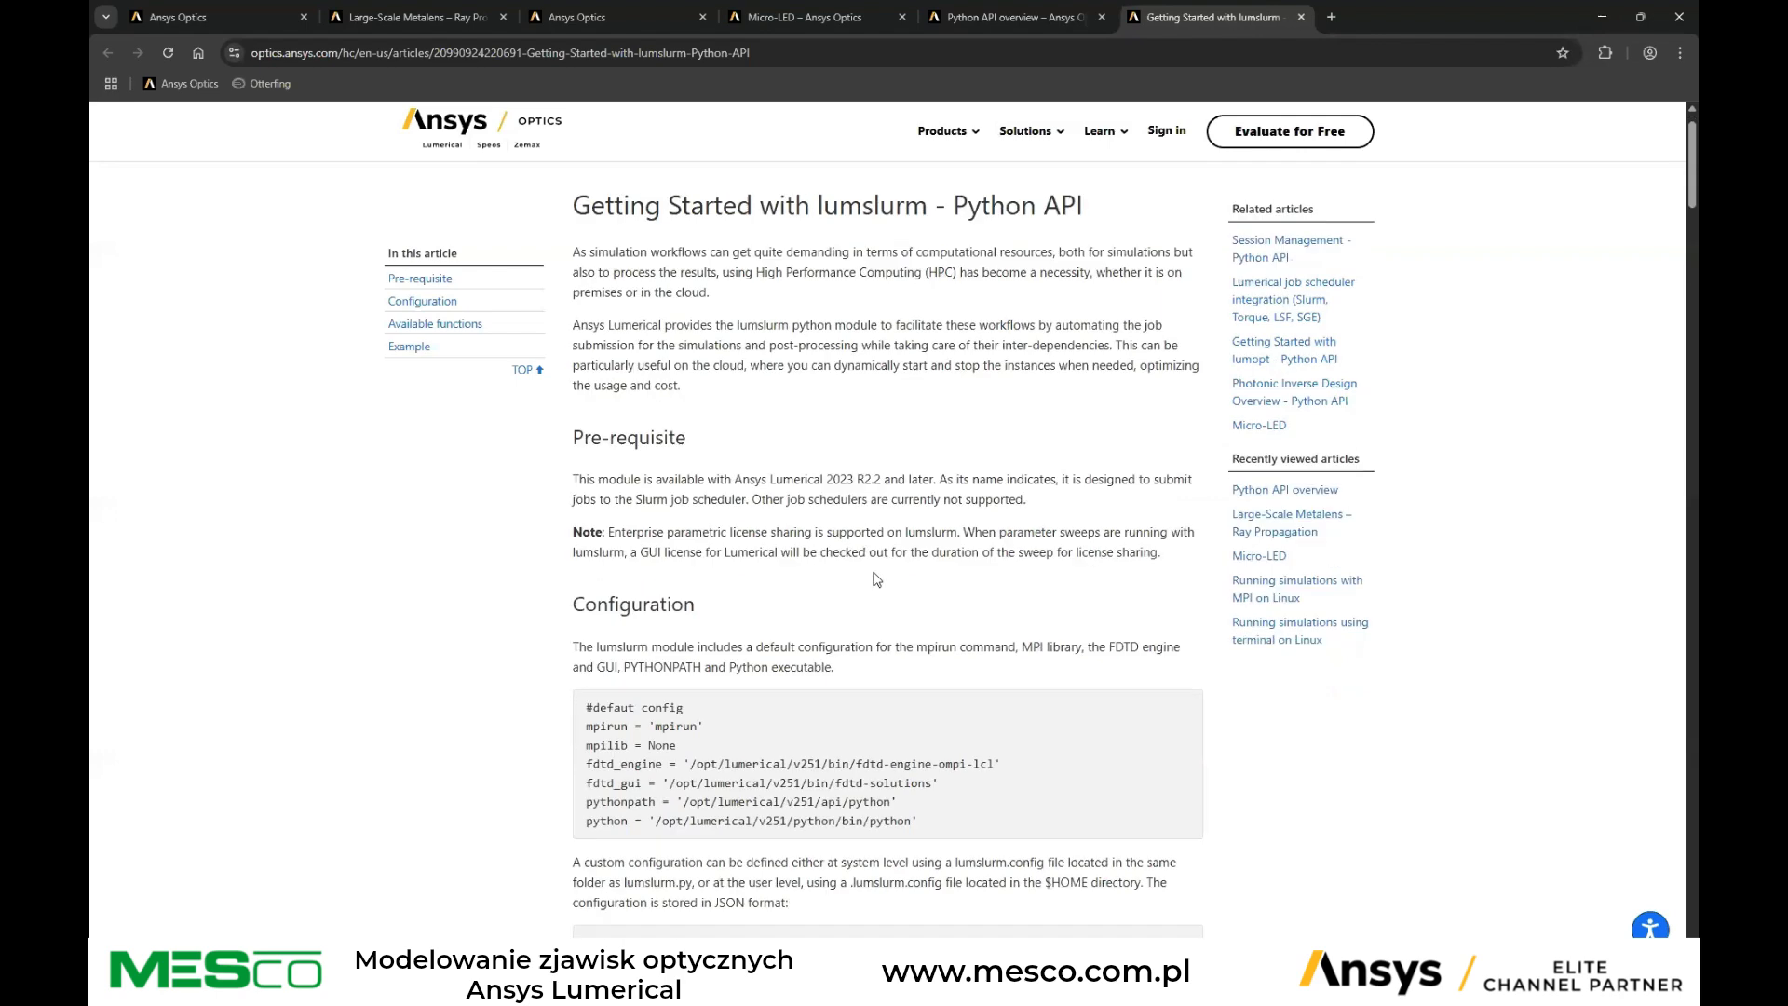
pyautogui.scroll(-4, 887, 565)
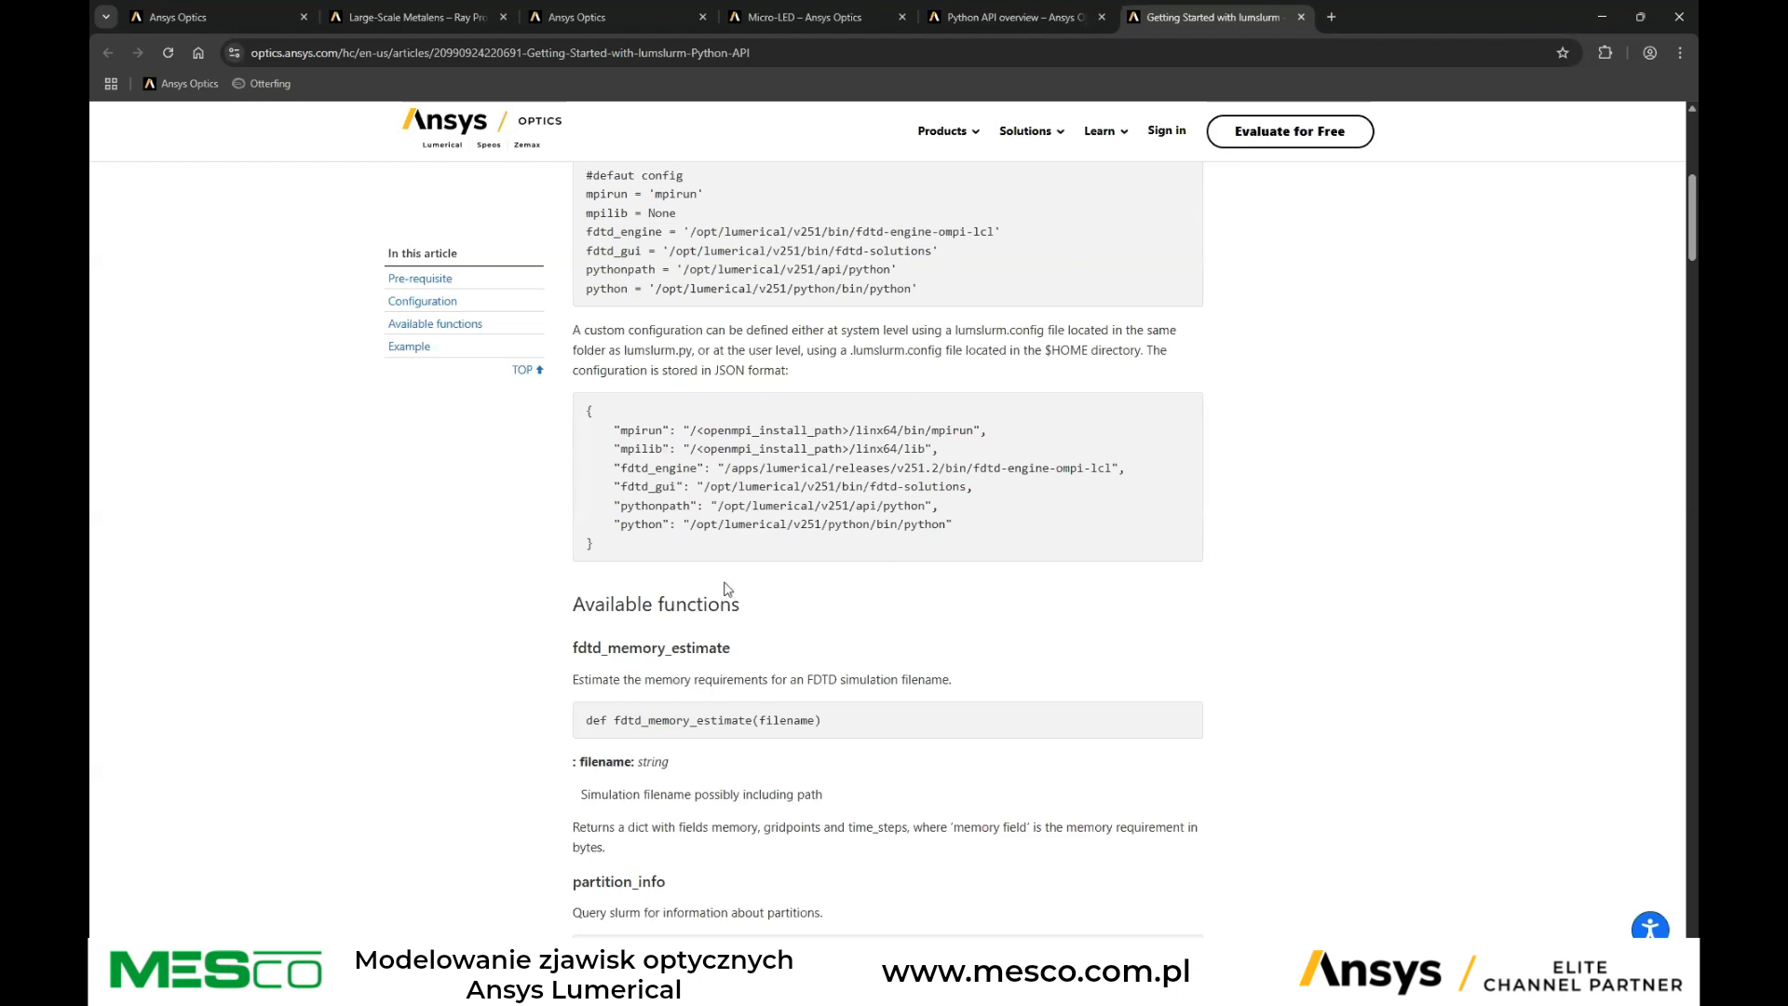
pyautogui.scroll(3, 601, 496)
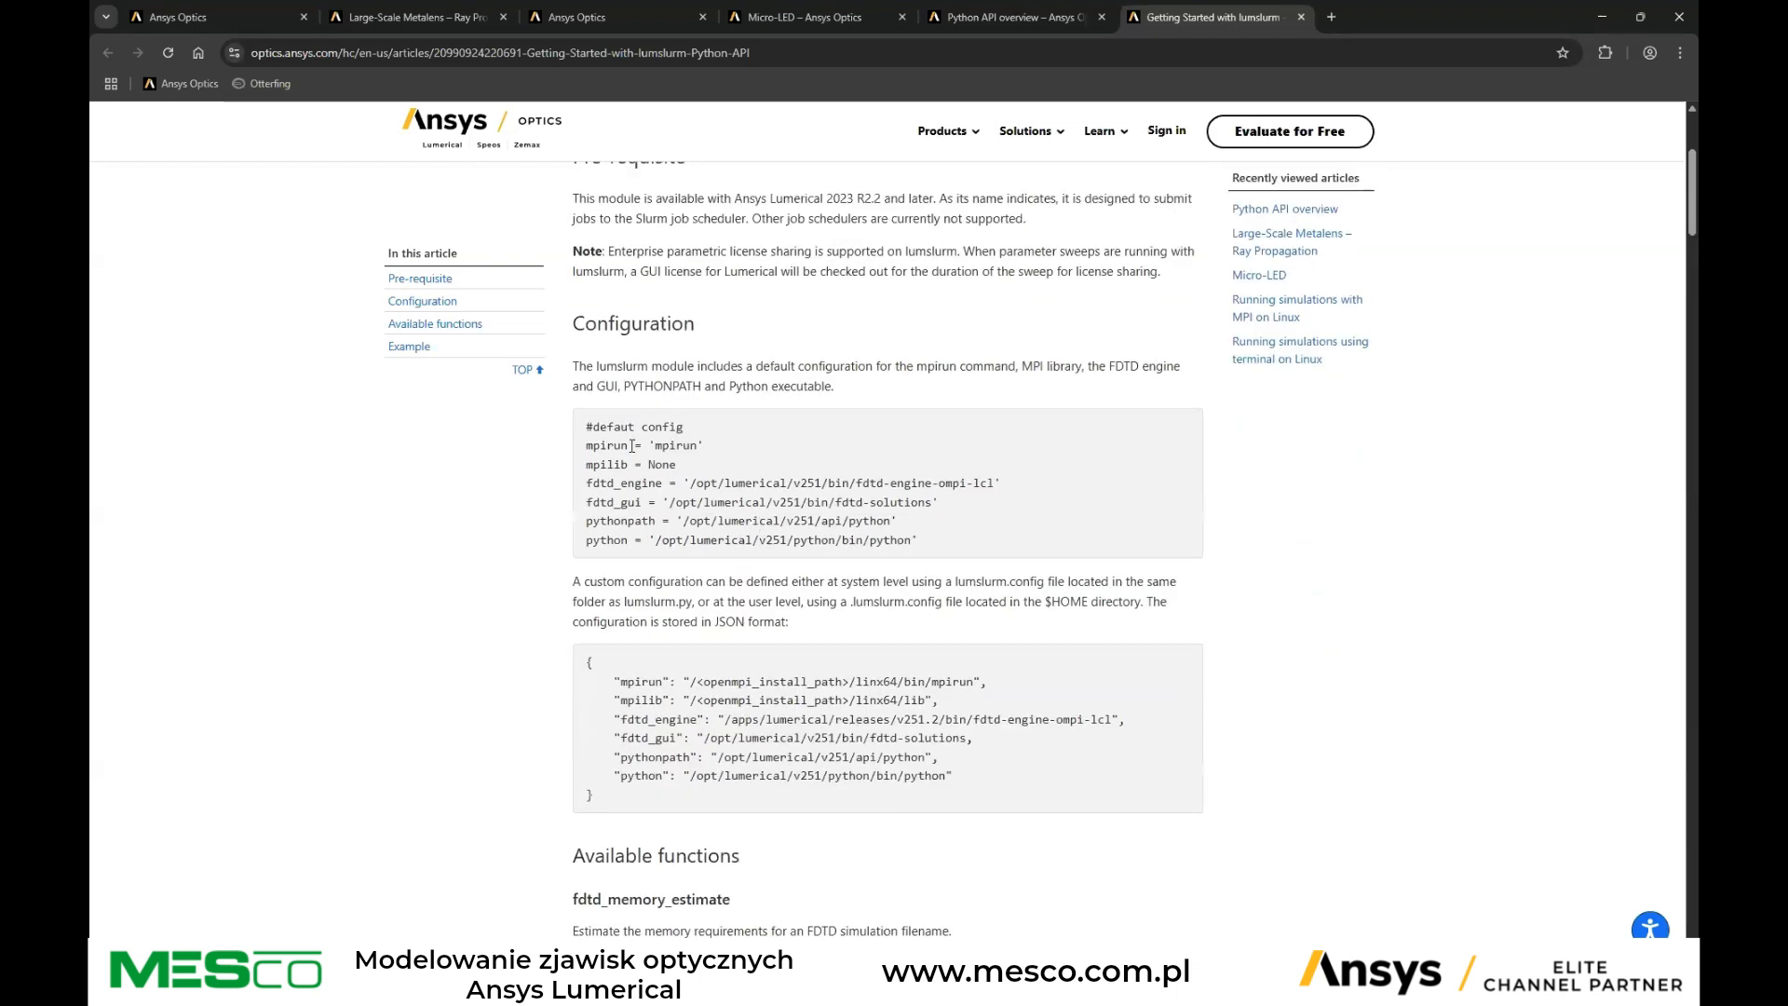
pyautogui.scroll(-3, 672, 475)
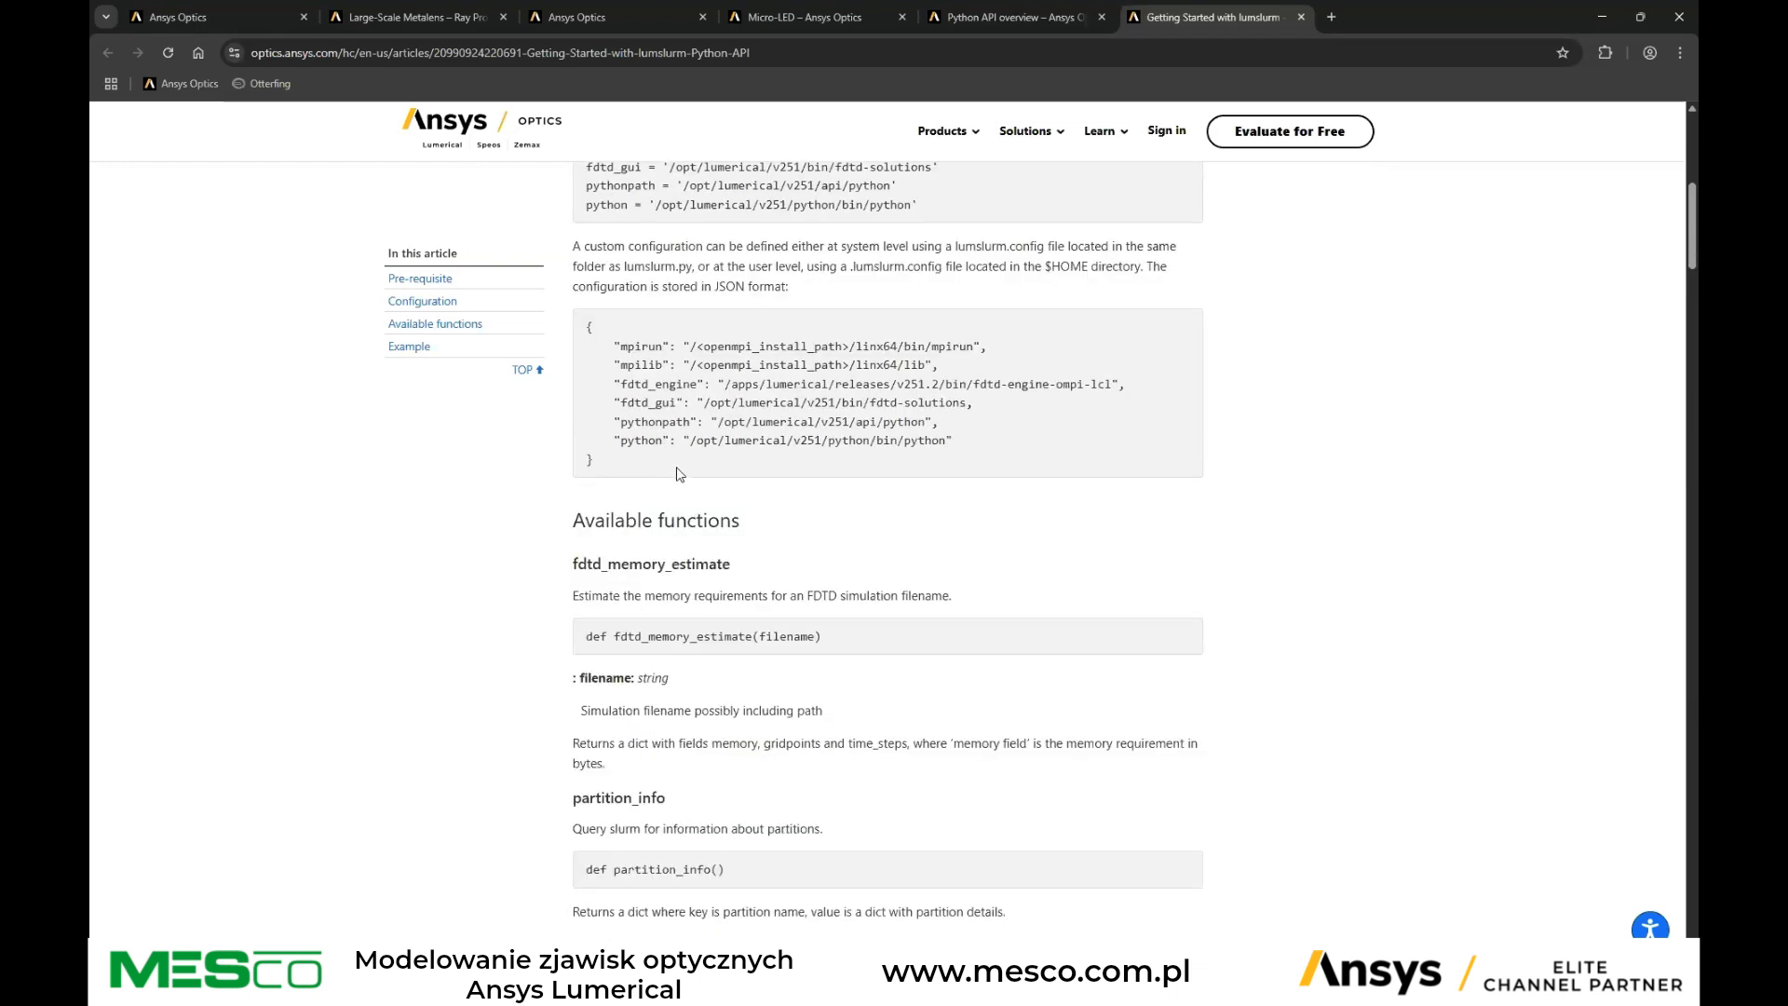
pyautogui.scroll(-3, 675, 473)
pyautogui.scroll(-4, 684, 468)
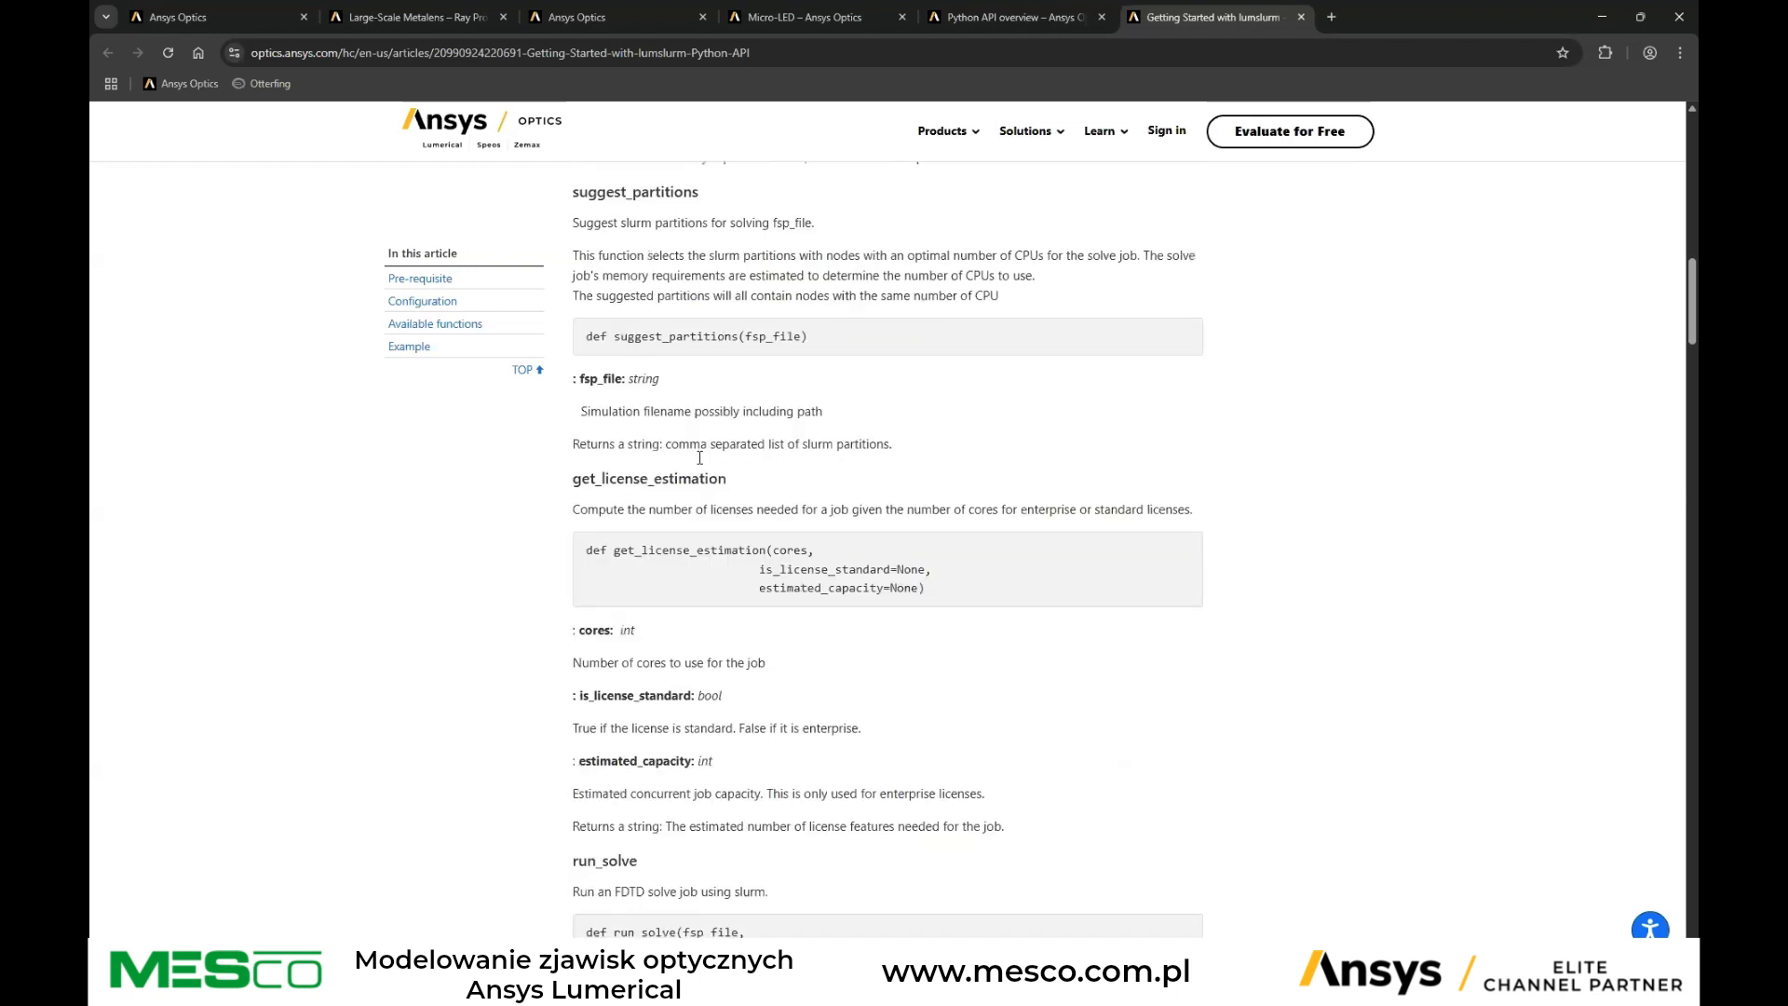
pyautogui.scroll(-4, 596, 456)
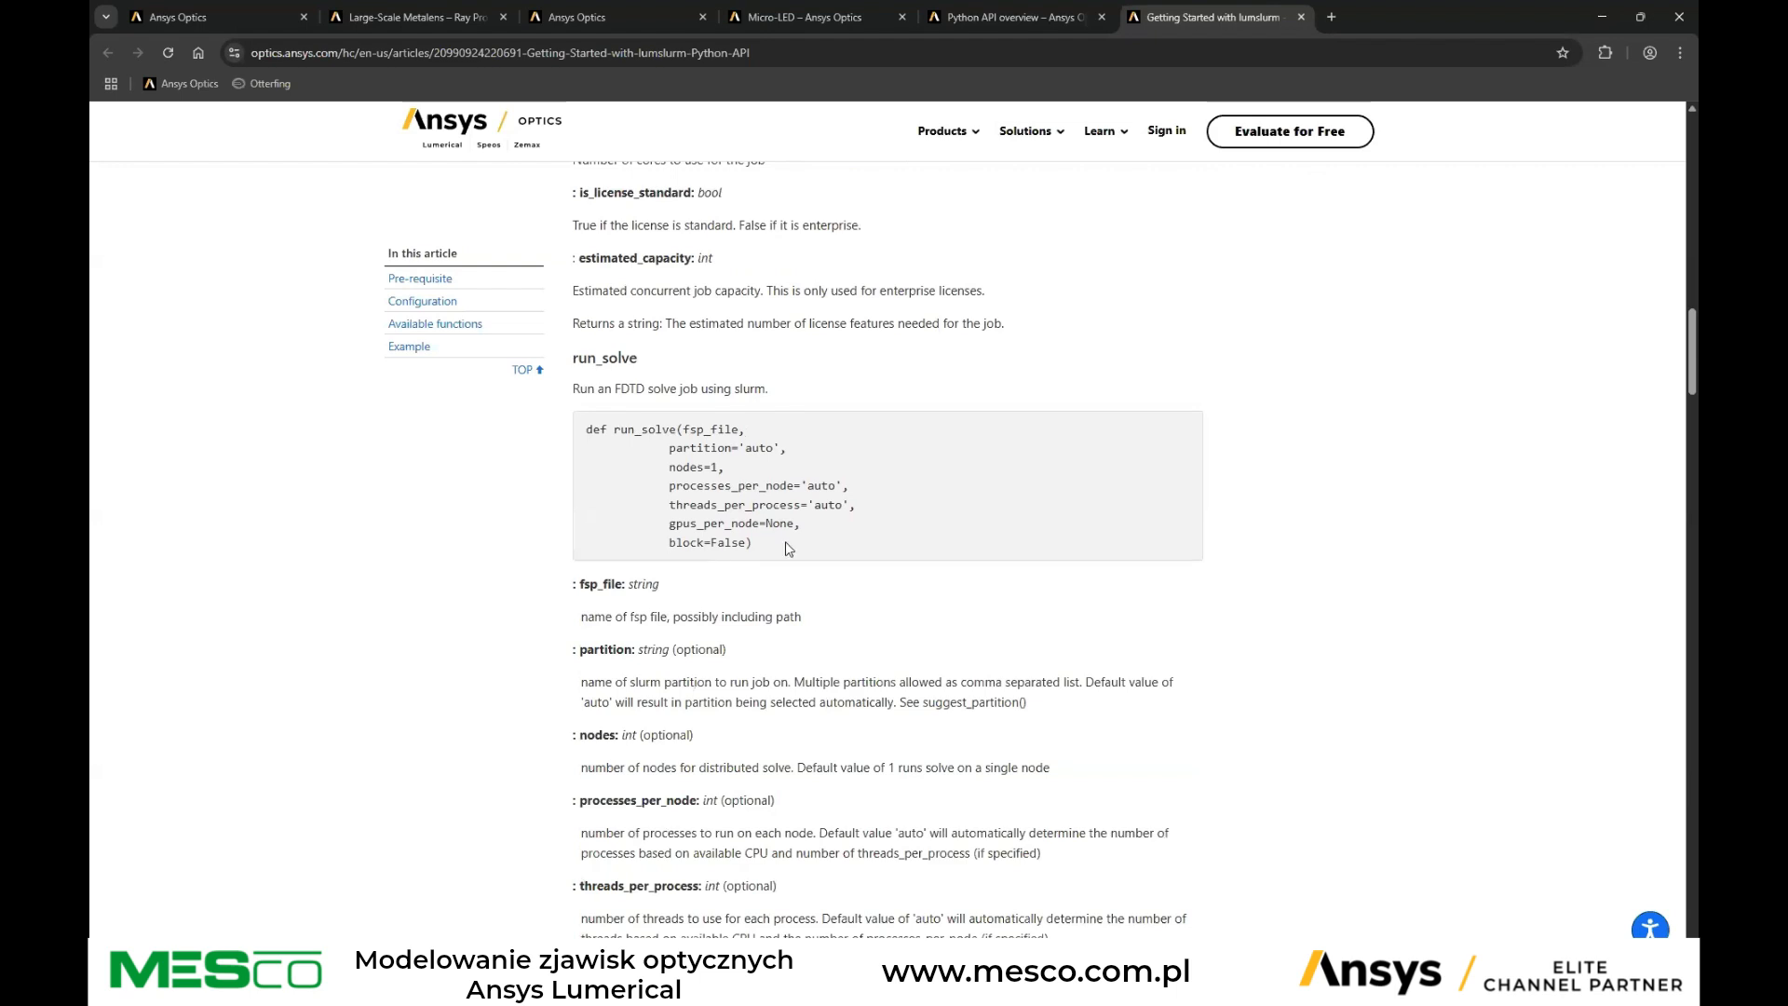
pyautogui.moveTo(683, 428); pyautogui.dragTo(780, 448)
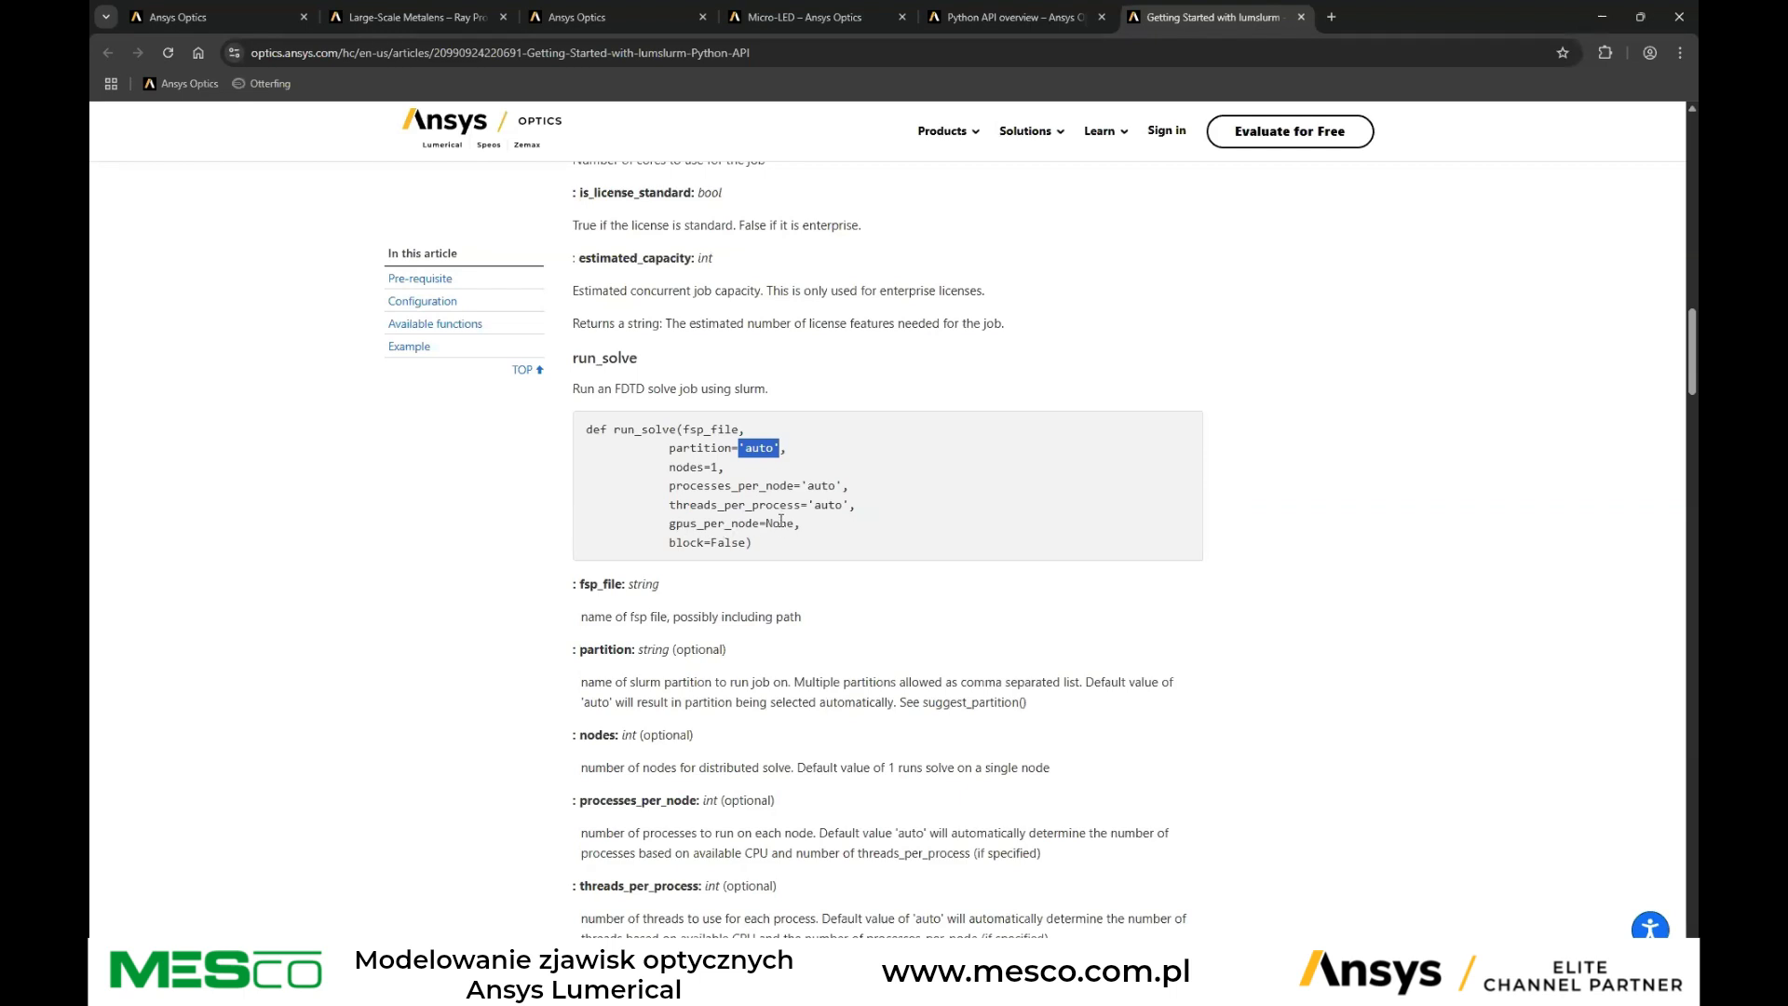
# Scroll to the run_sweep function and highlight its run_sweep, sweep_name and script_partition parameters
pyautogui.scroll(-2, 724, 511)
pyautogui.scroll(2, 728, 511)
pyautogui.scroll(-2, 801, 468)
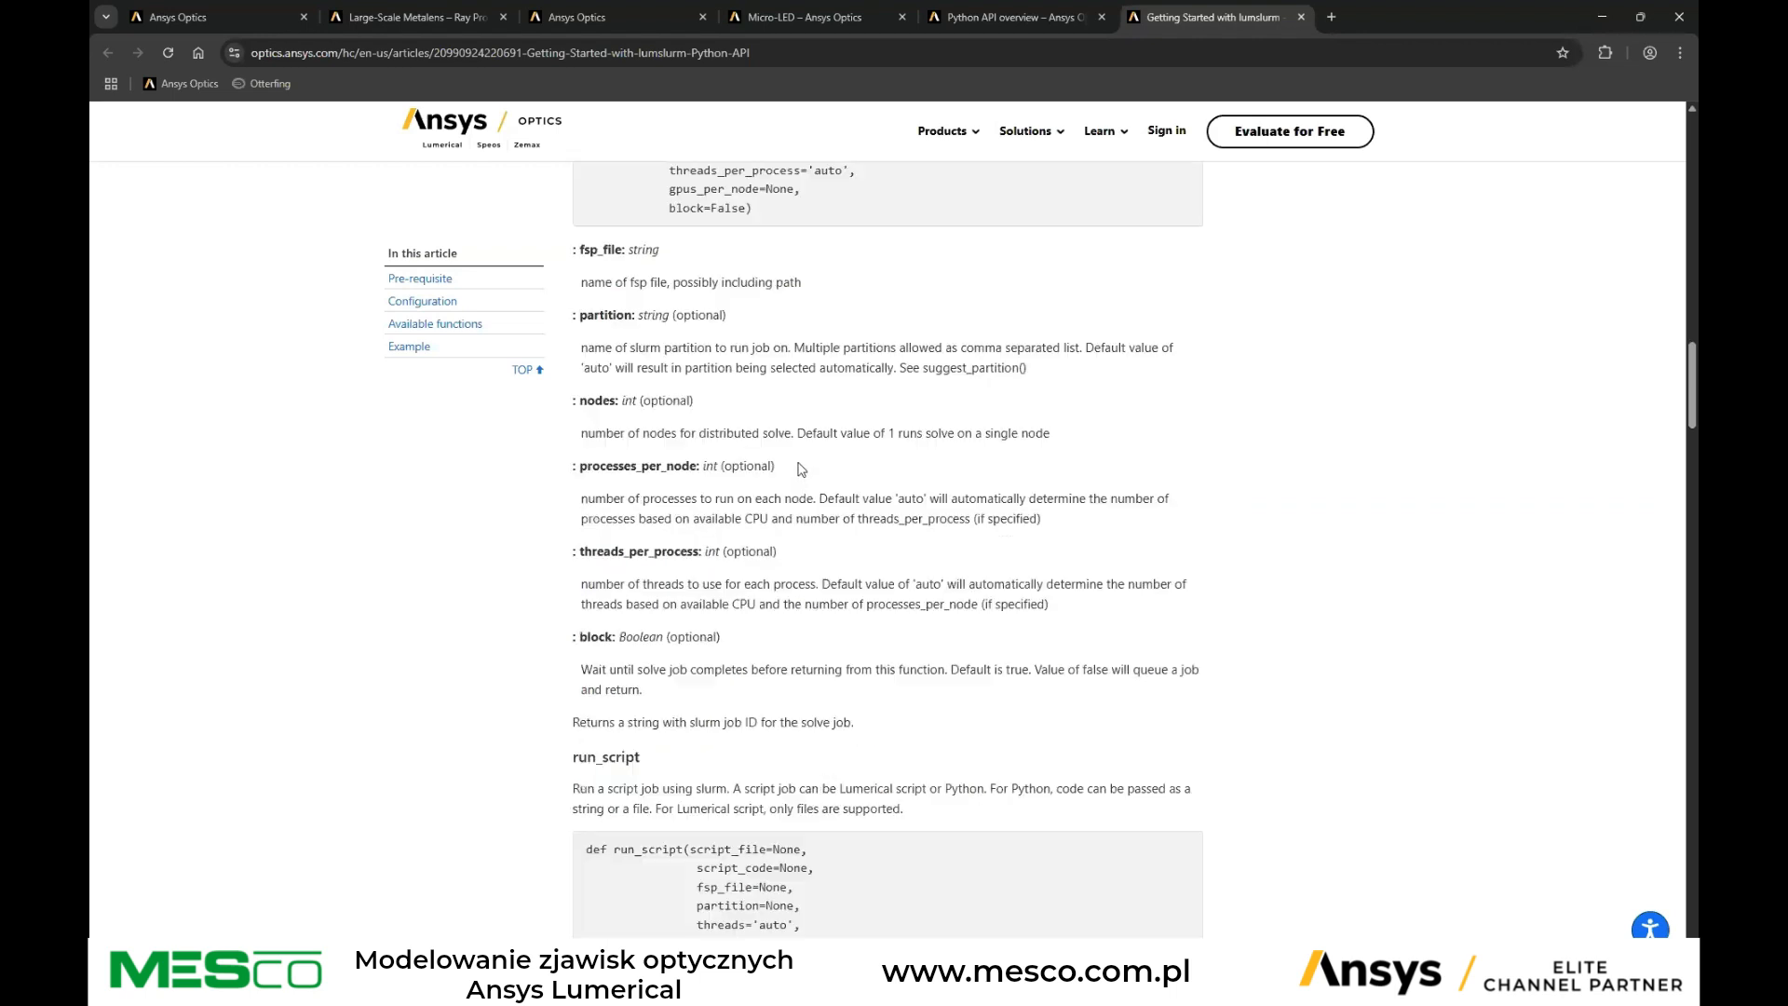
pyautogui.scroll(-7, 800, 468)
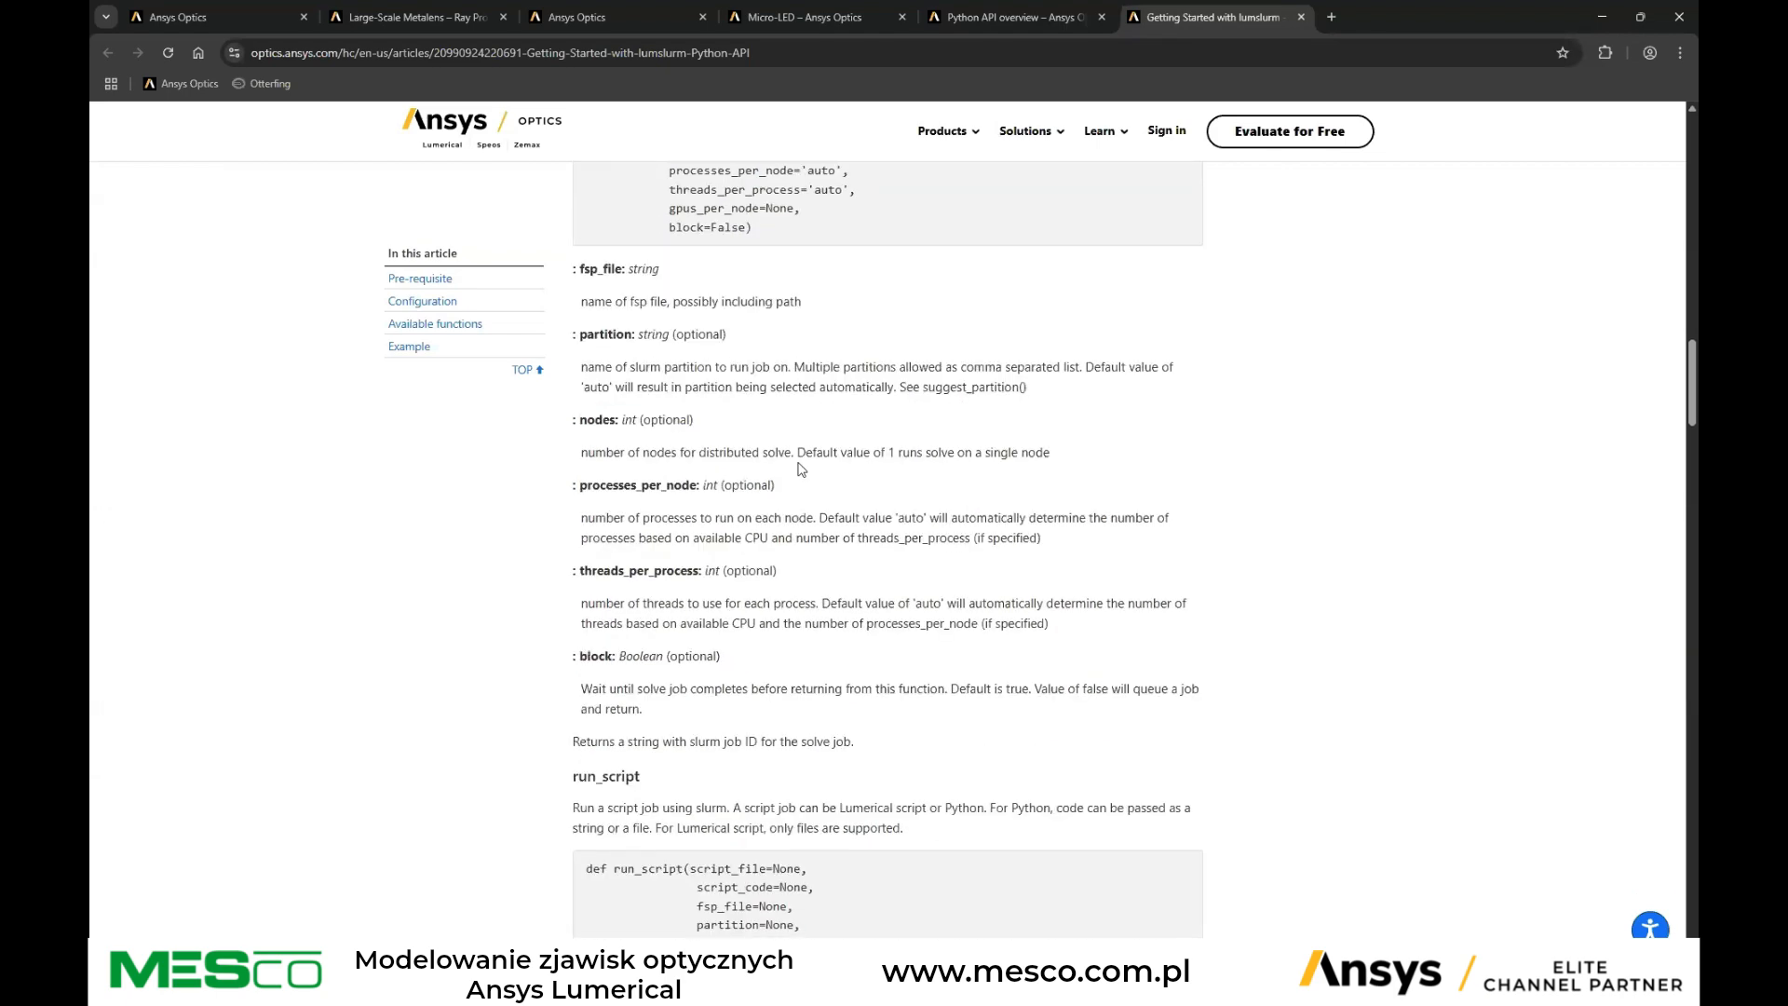
pyautogui.scroll(-10, 813, 466)
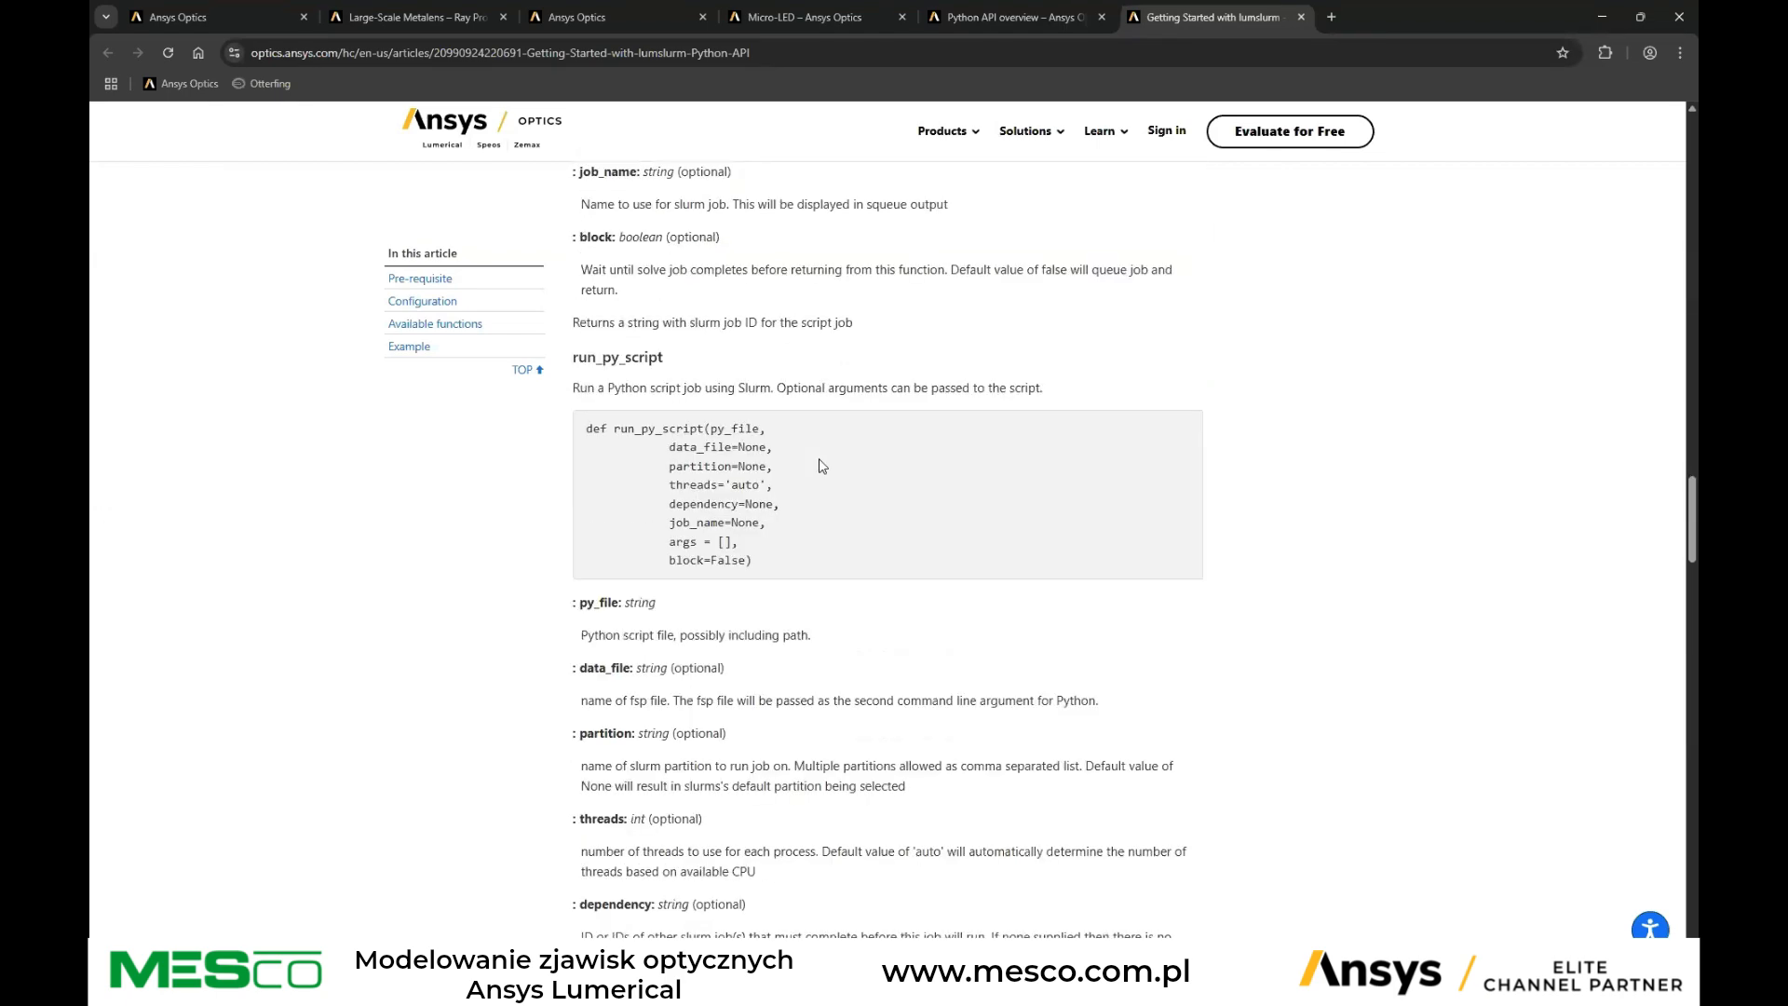
pyautogui.scroll(-13, 826, 456)
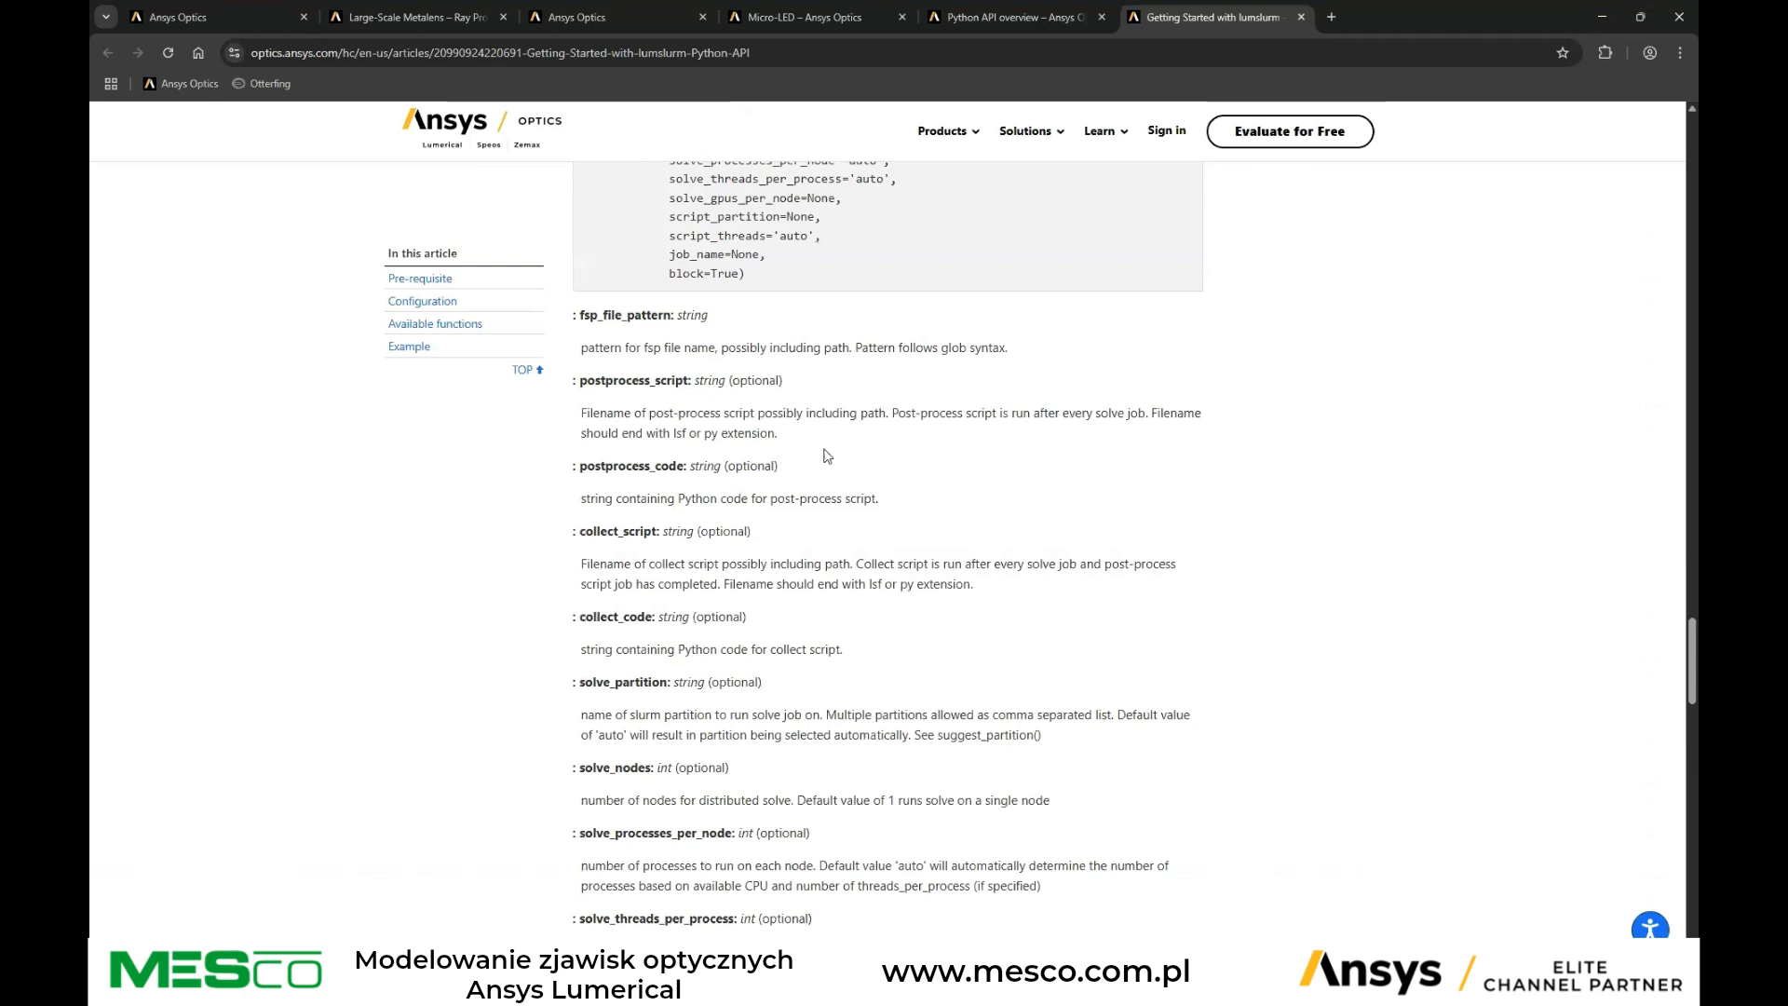
pyautogui.scroll(-9, 825, 455)
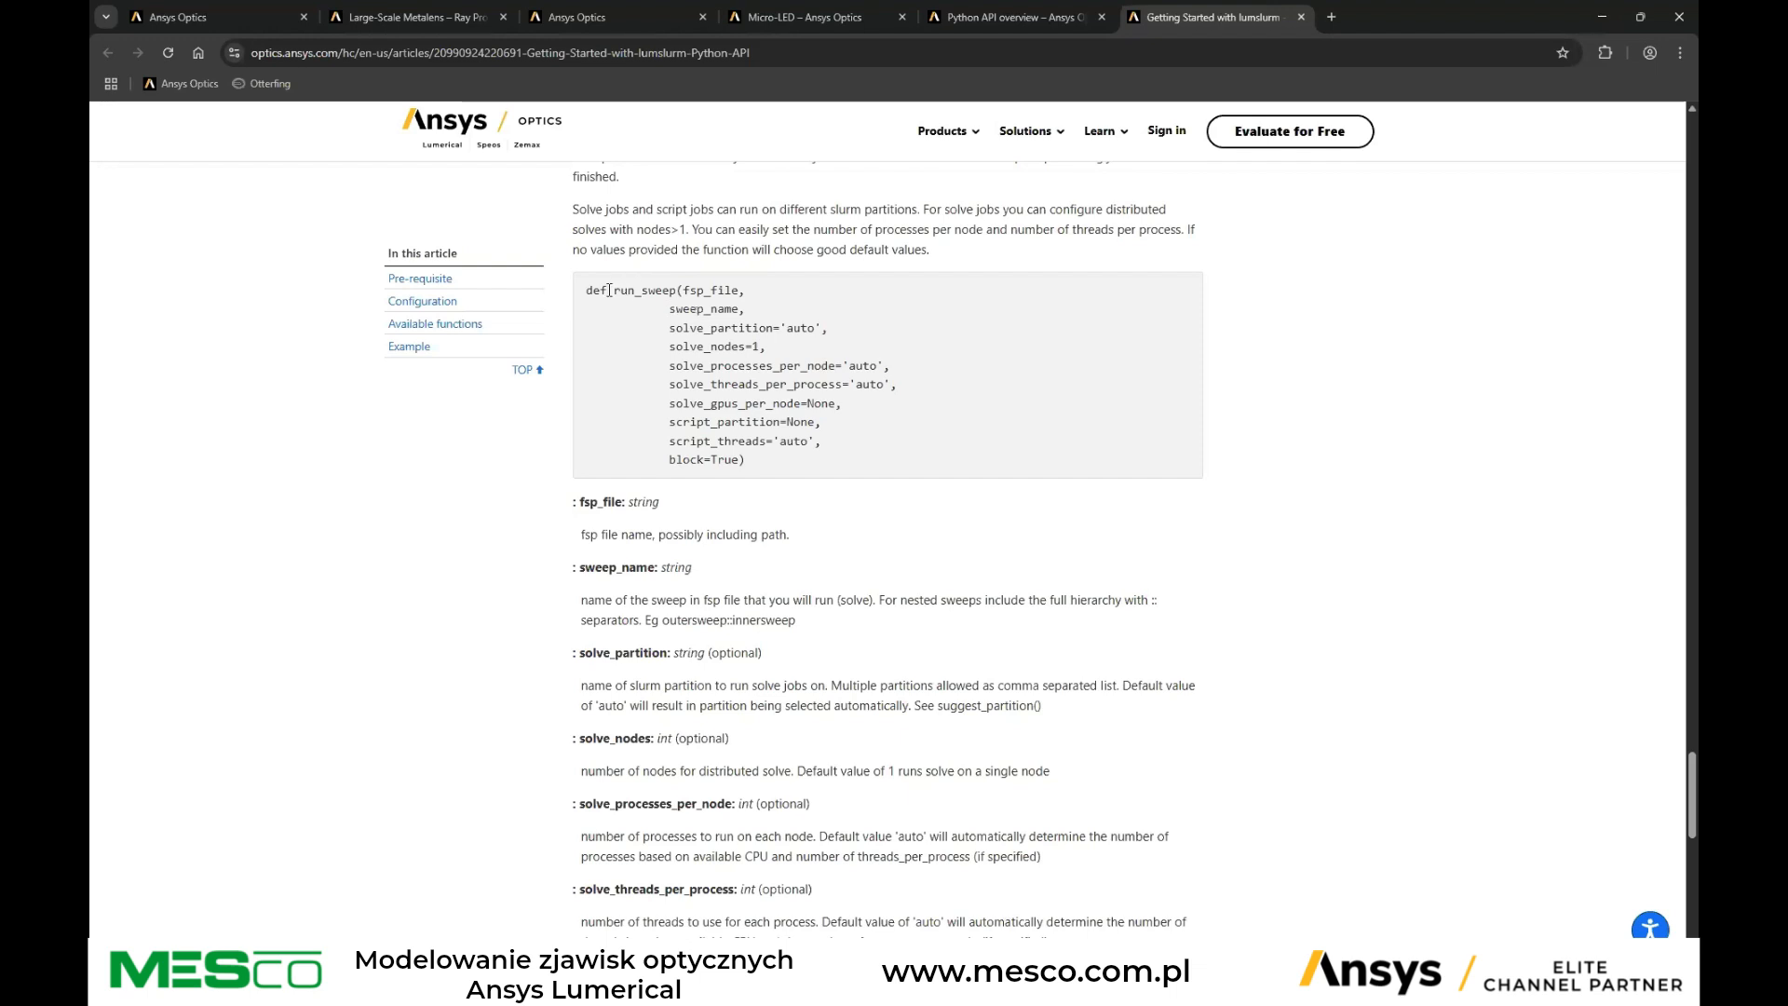
pyautogui.moveTo(608, 291); pyautogui.dragTo(692, 289)
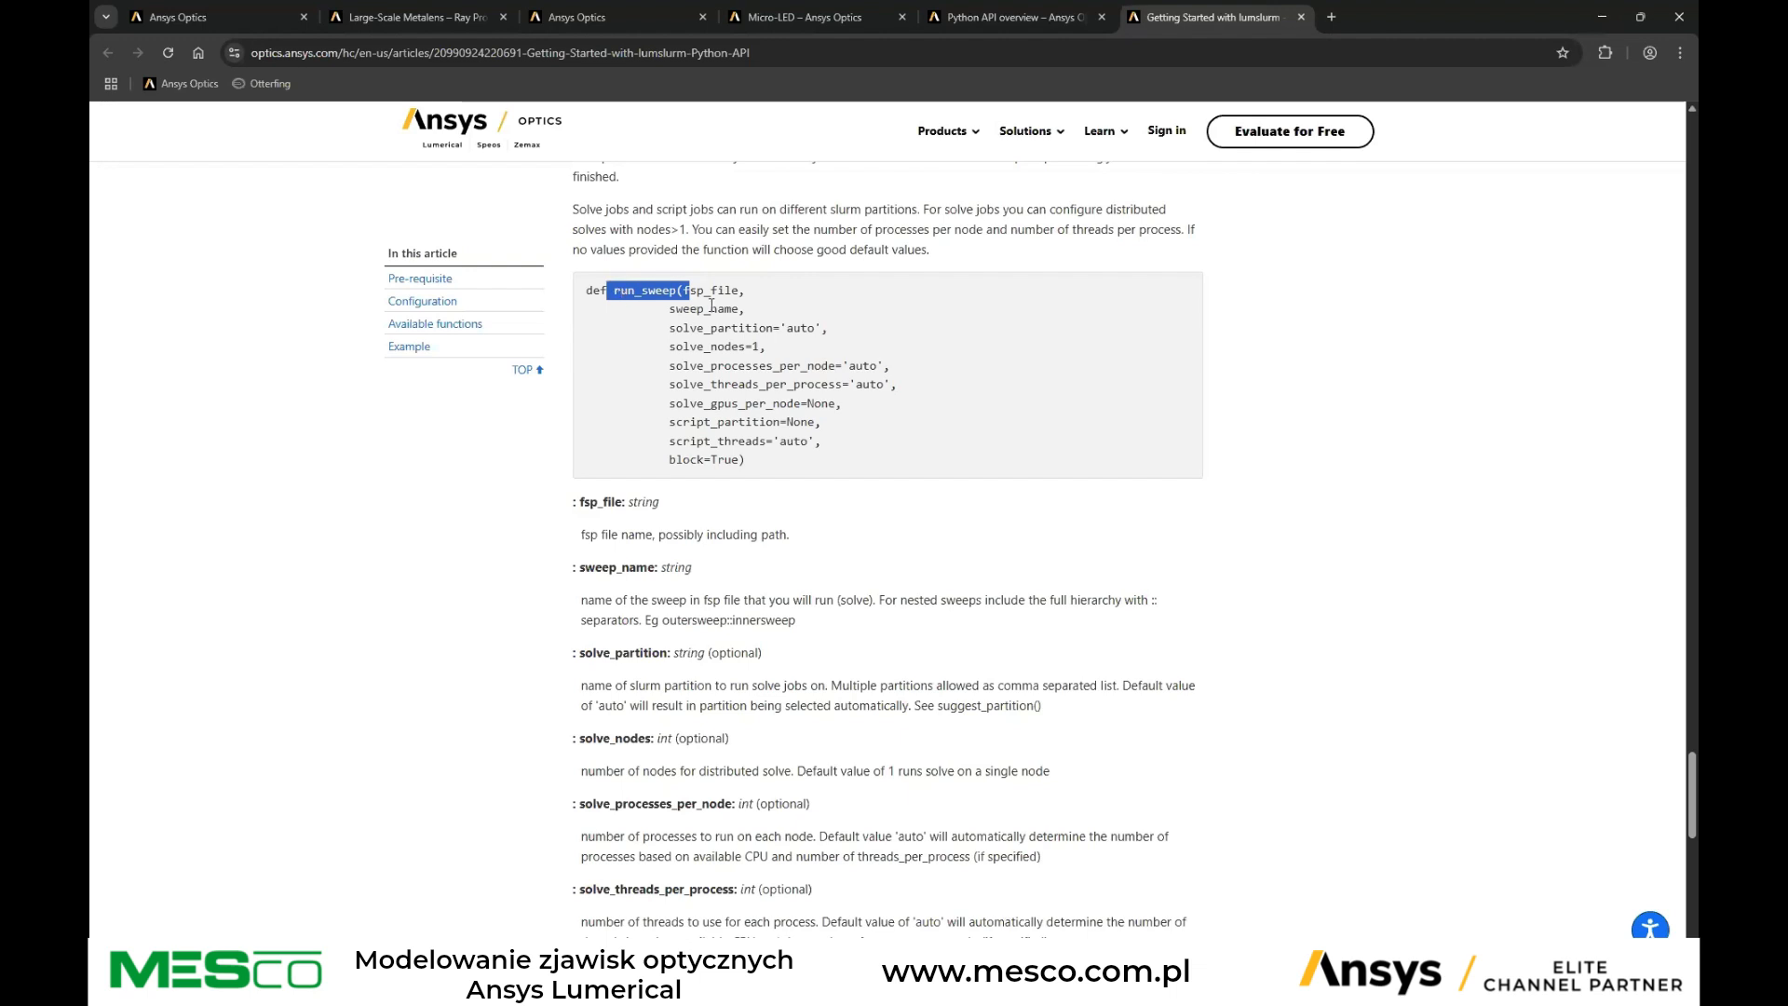
pyautogui.click(712, 291)
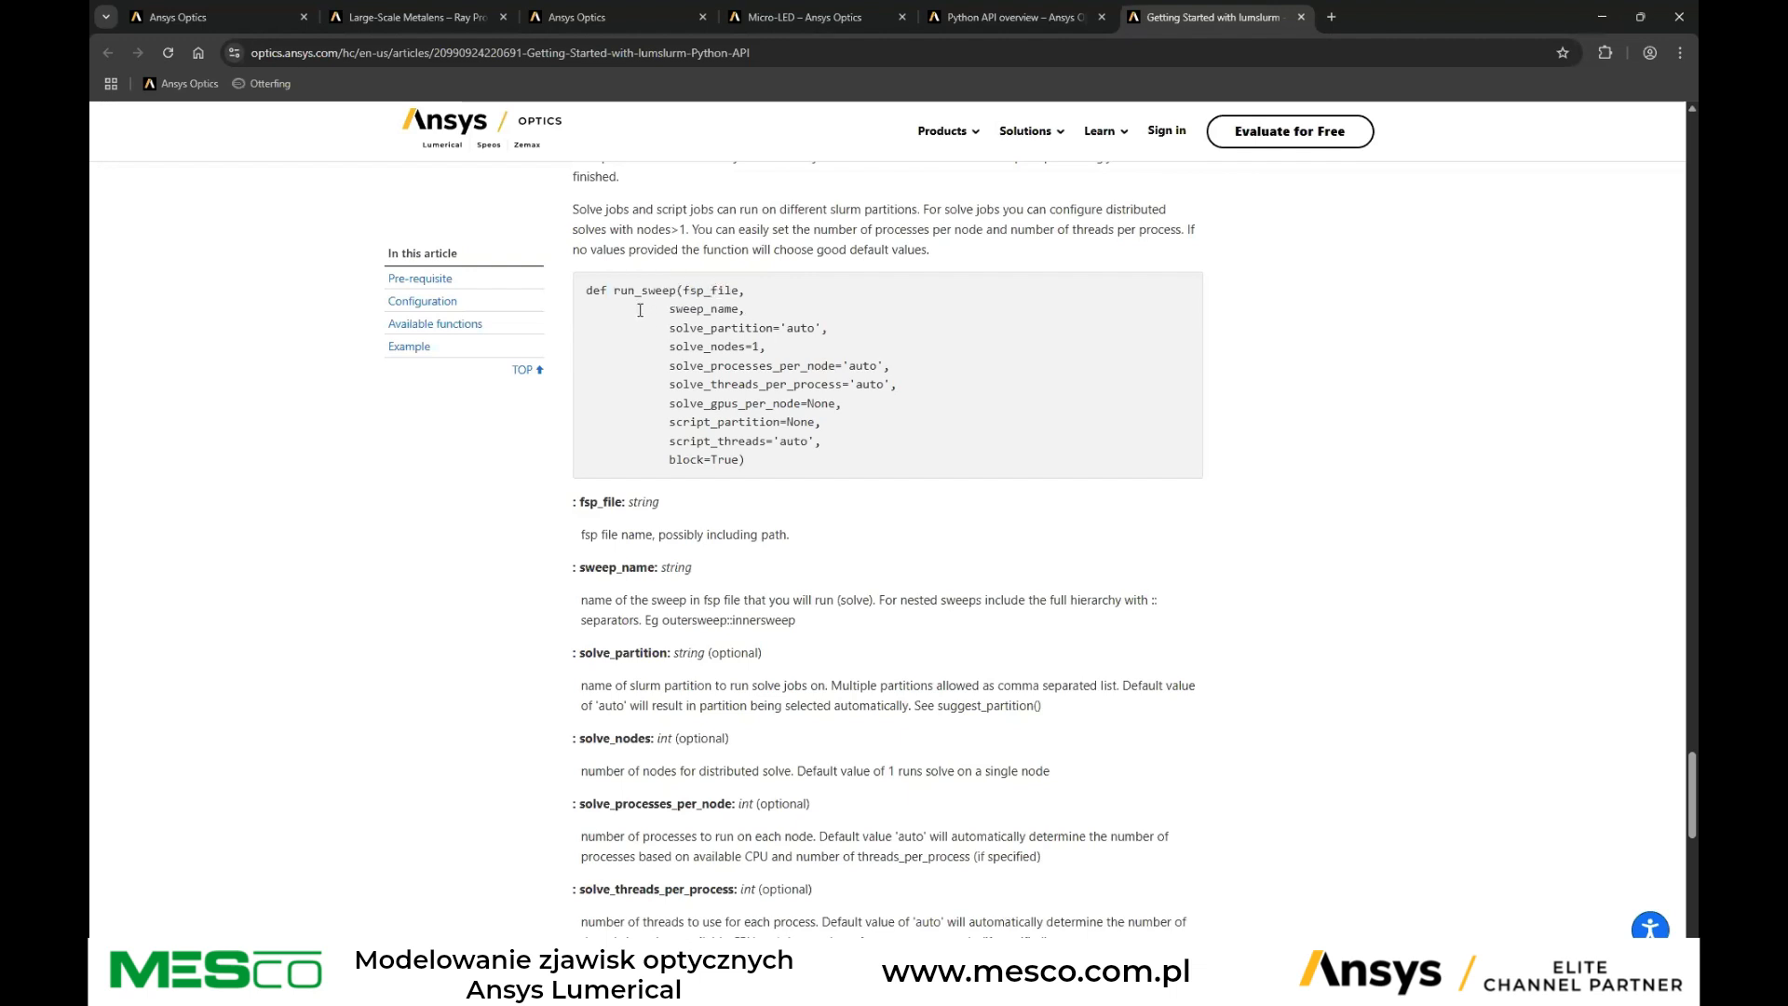
pyautogui.moveTo(662, 310); pyautogui.dragTo(742, 312)
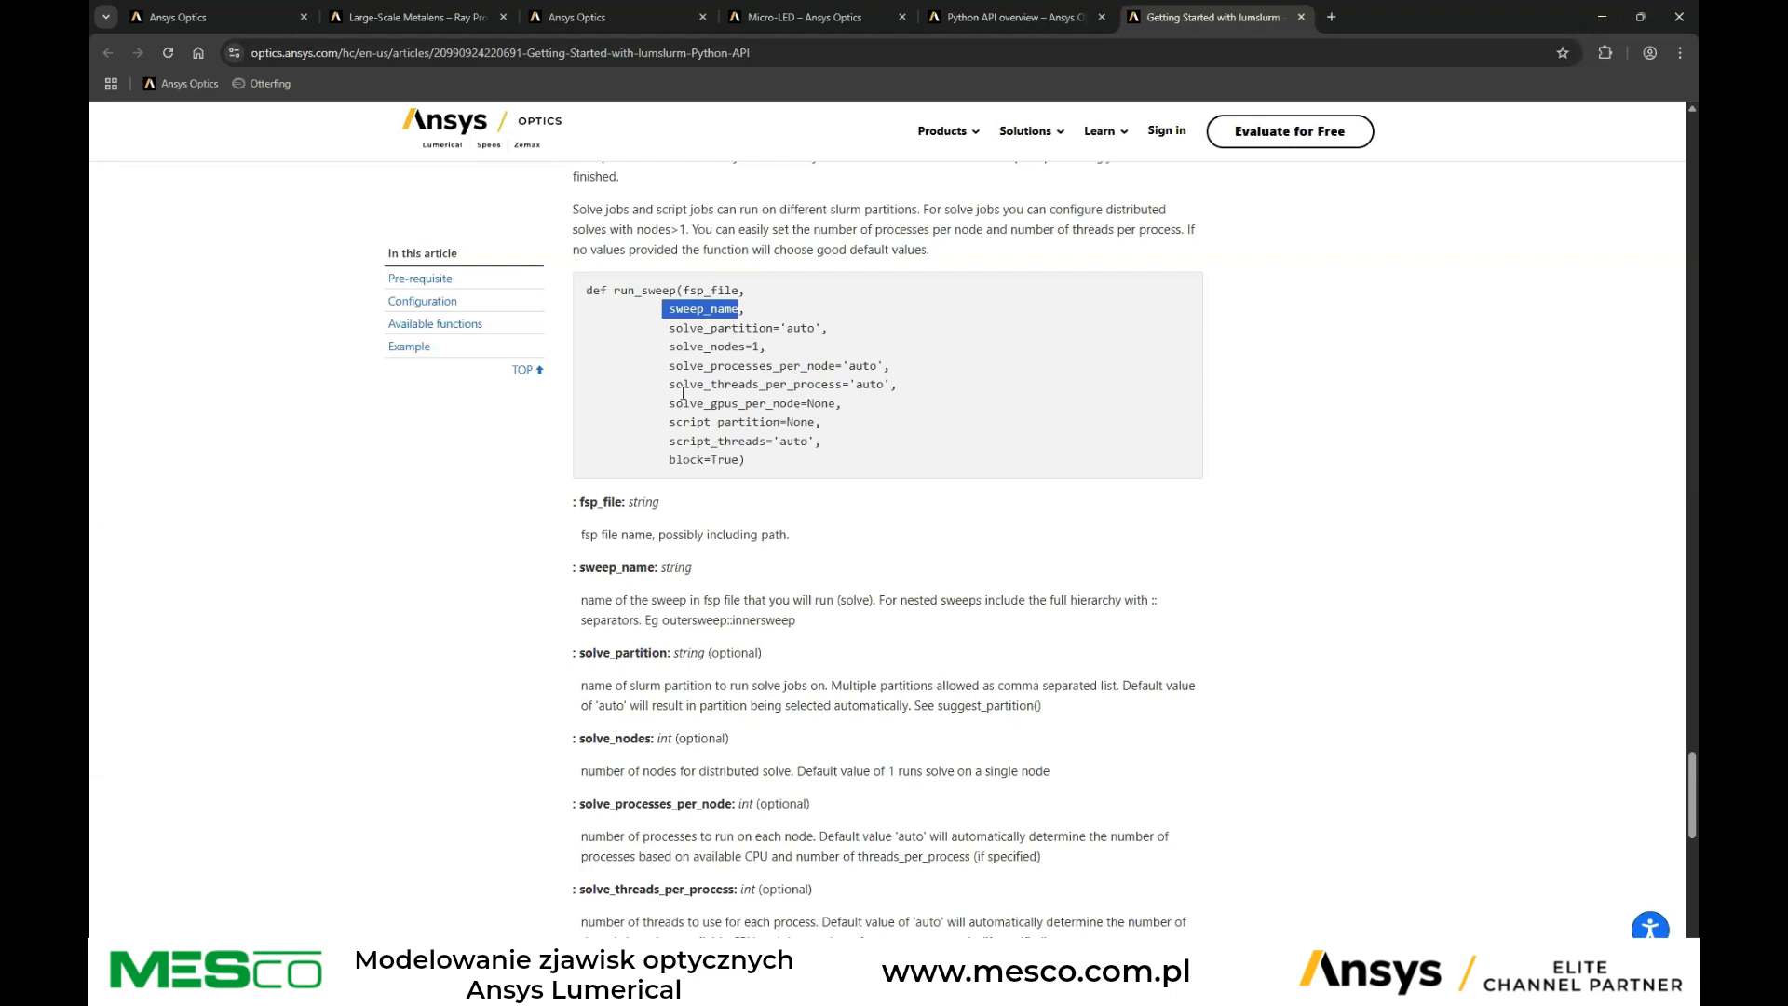
pyautogui.moveTo(666, 422); pyautogui.dragTo(782, 422)
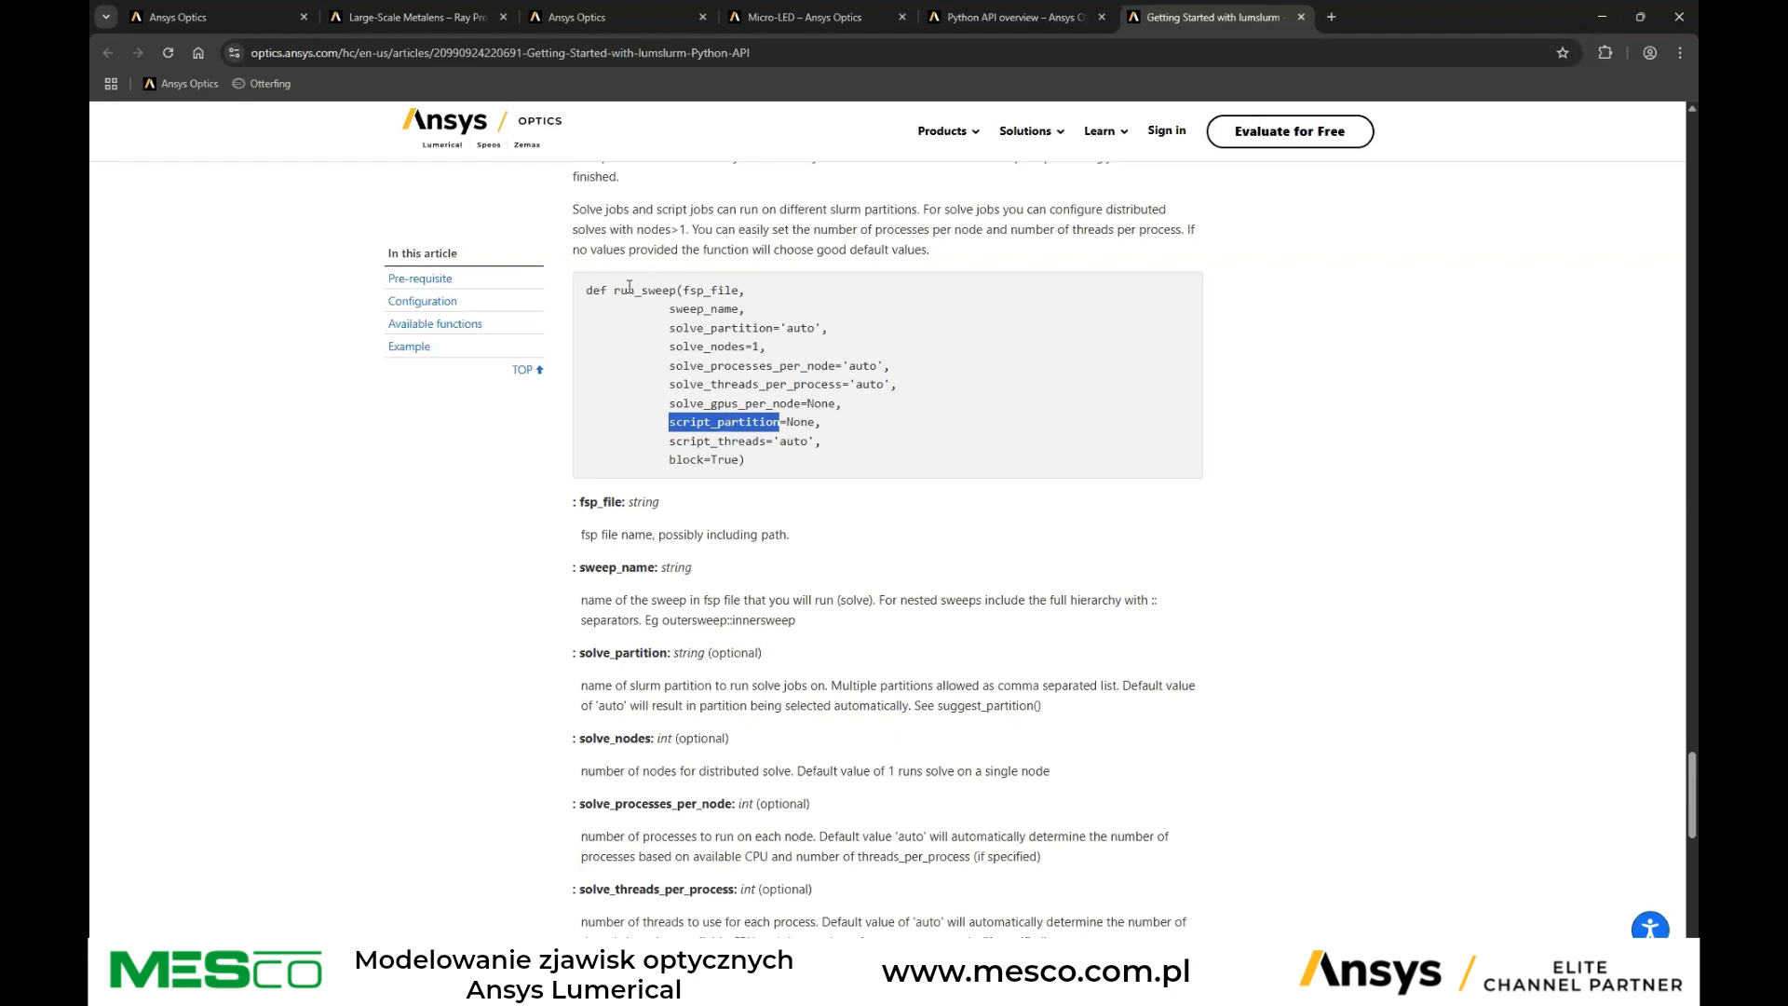
# Scroll to the lumslurm example and highlight its fsp file name and solve partition values in the run_sweep call
pyautogui.scroll(-5, 655, 333)
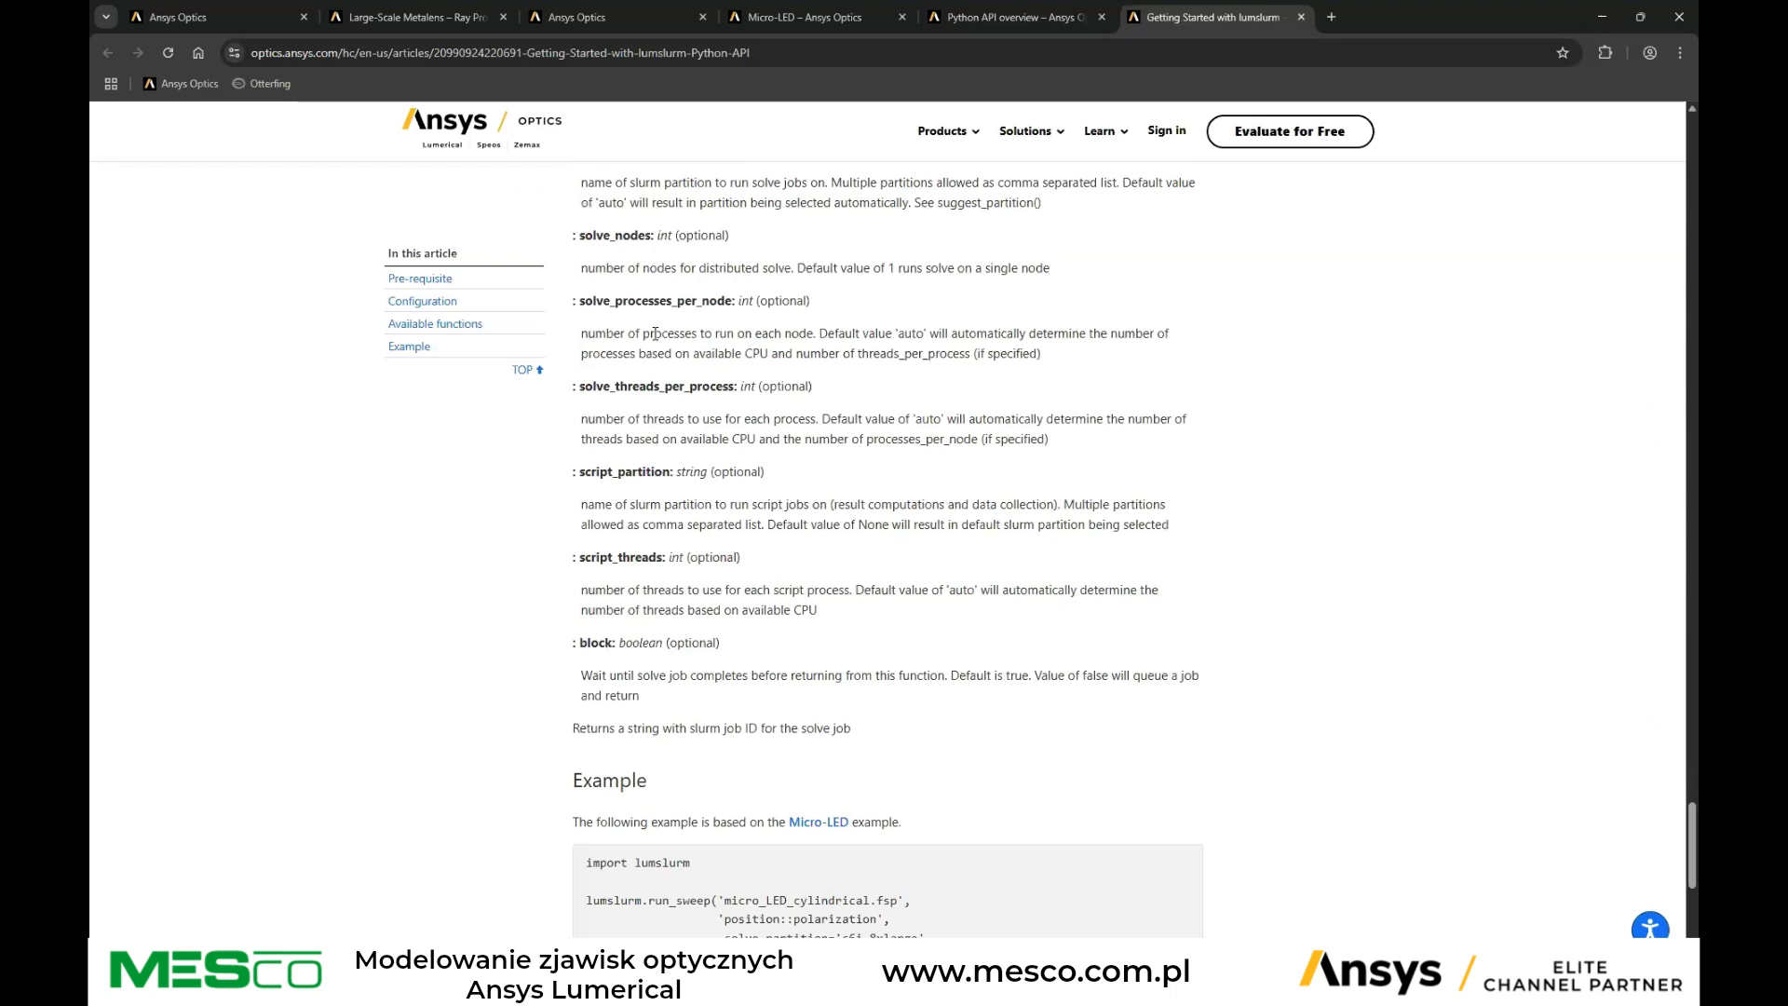
pyautogui.scroll(-4, 655, 334)
pyautogui.scroll(1, 655, 333)
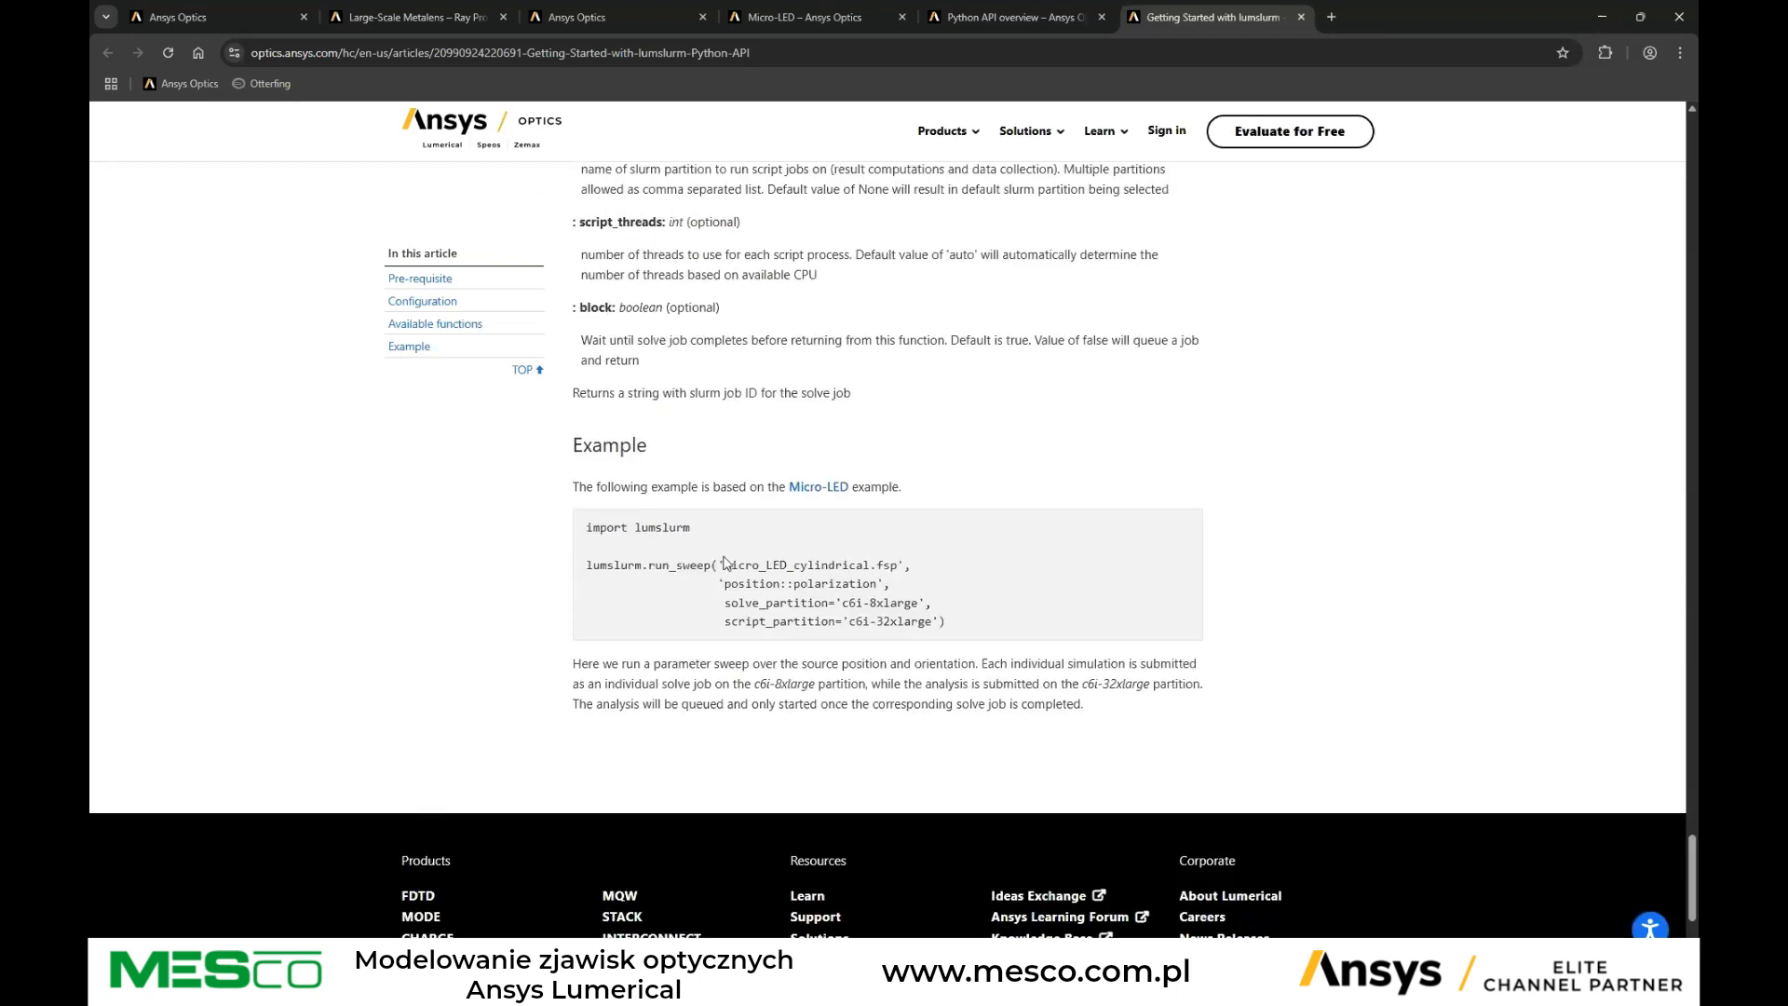
pyautogui.moveTo(724, 565); pyautogui.dragTo(801, 550)
pyautogui.click(648, 600)
pyautogui.moveTo(843, 604); pyautogui.dragTo(920, 605)
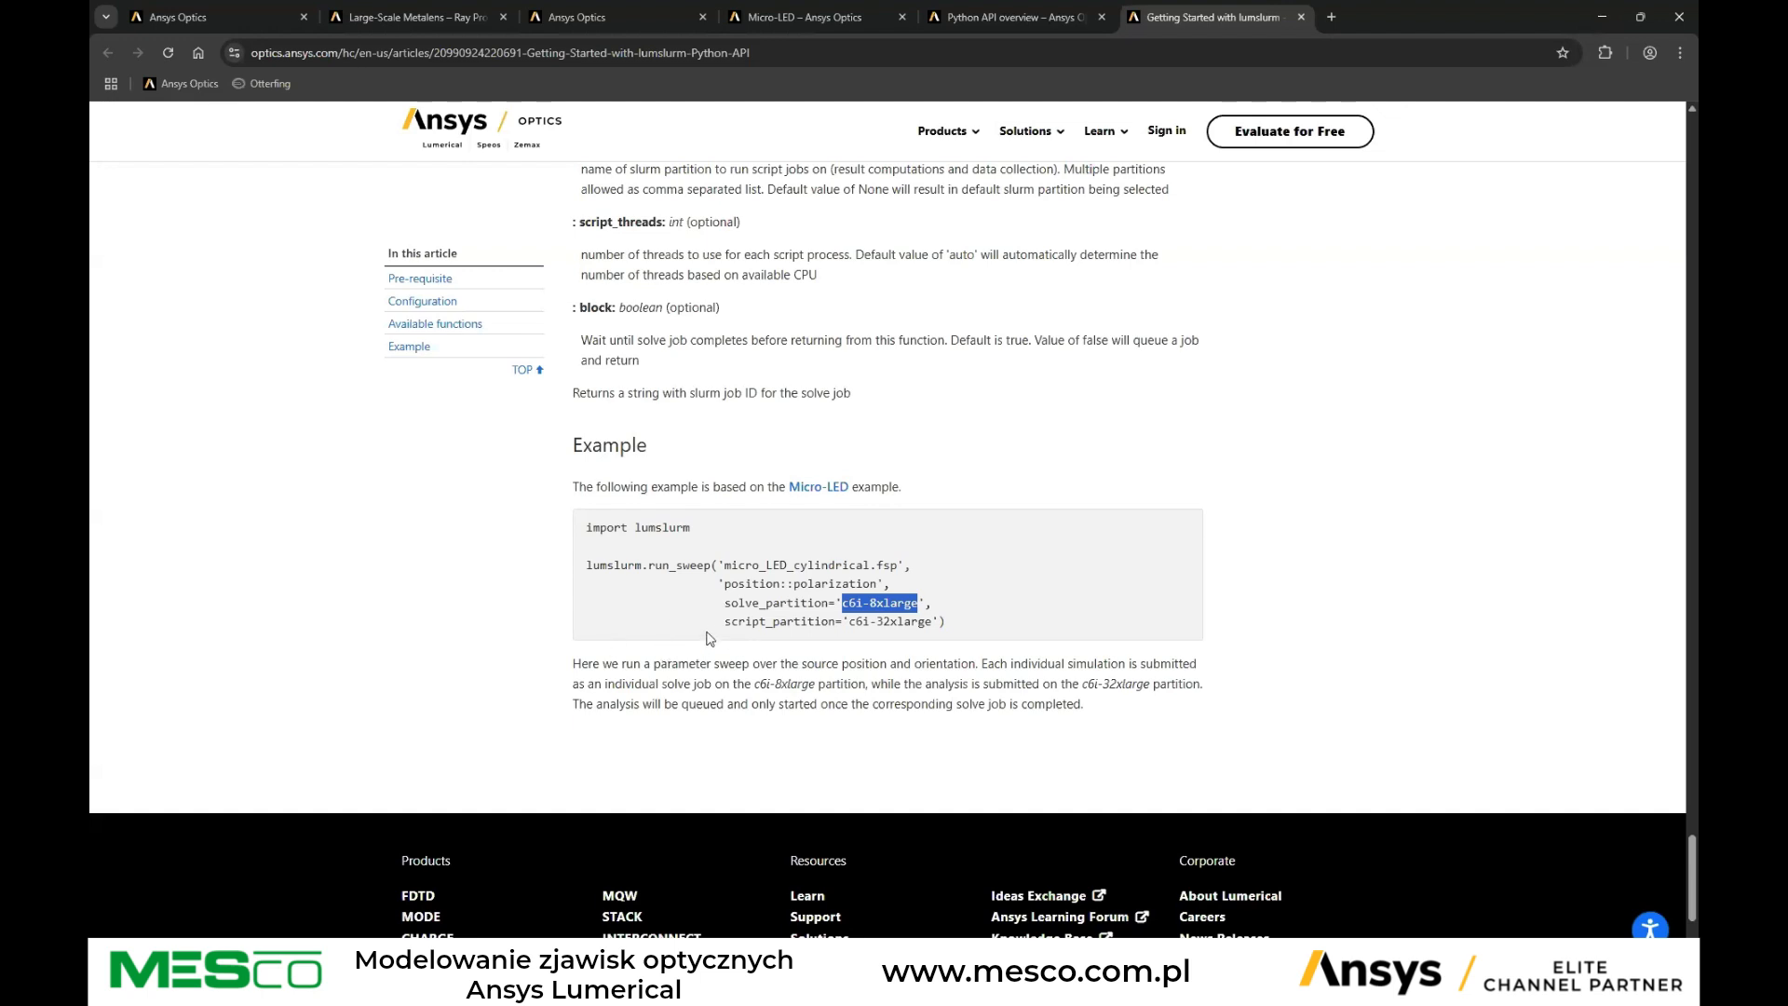
pyautogui.moveTo(711, 634); pyautogui.dragTo(787, 622)
pyautogui.click(792, 619)
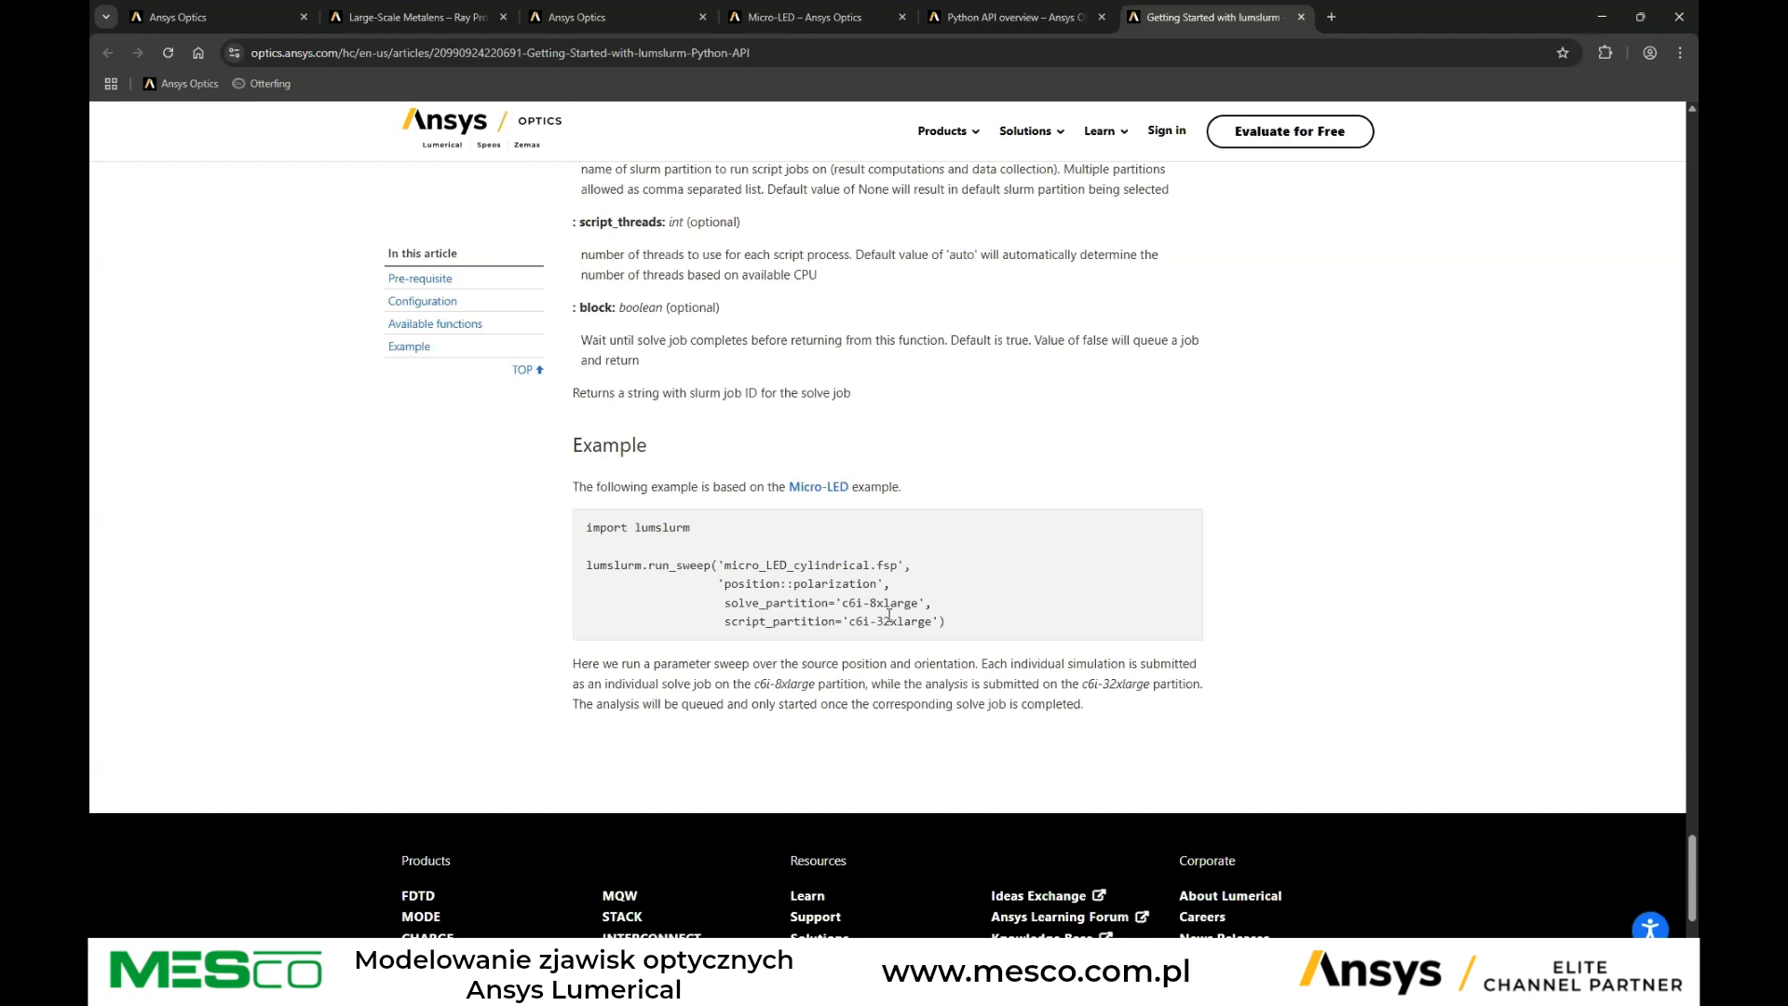
pyautogui.moveTo(930, 565); pyautogui.dragTo(713, 565)
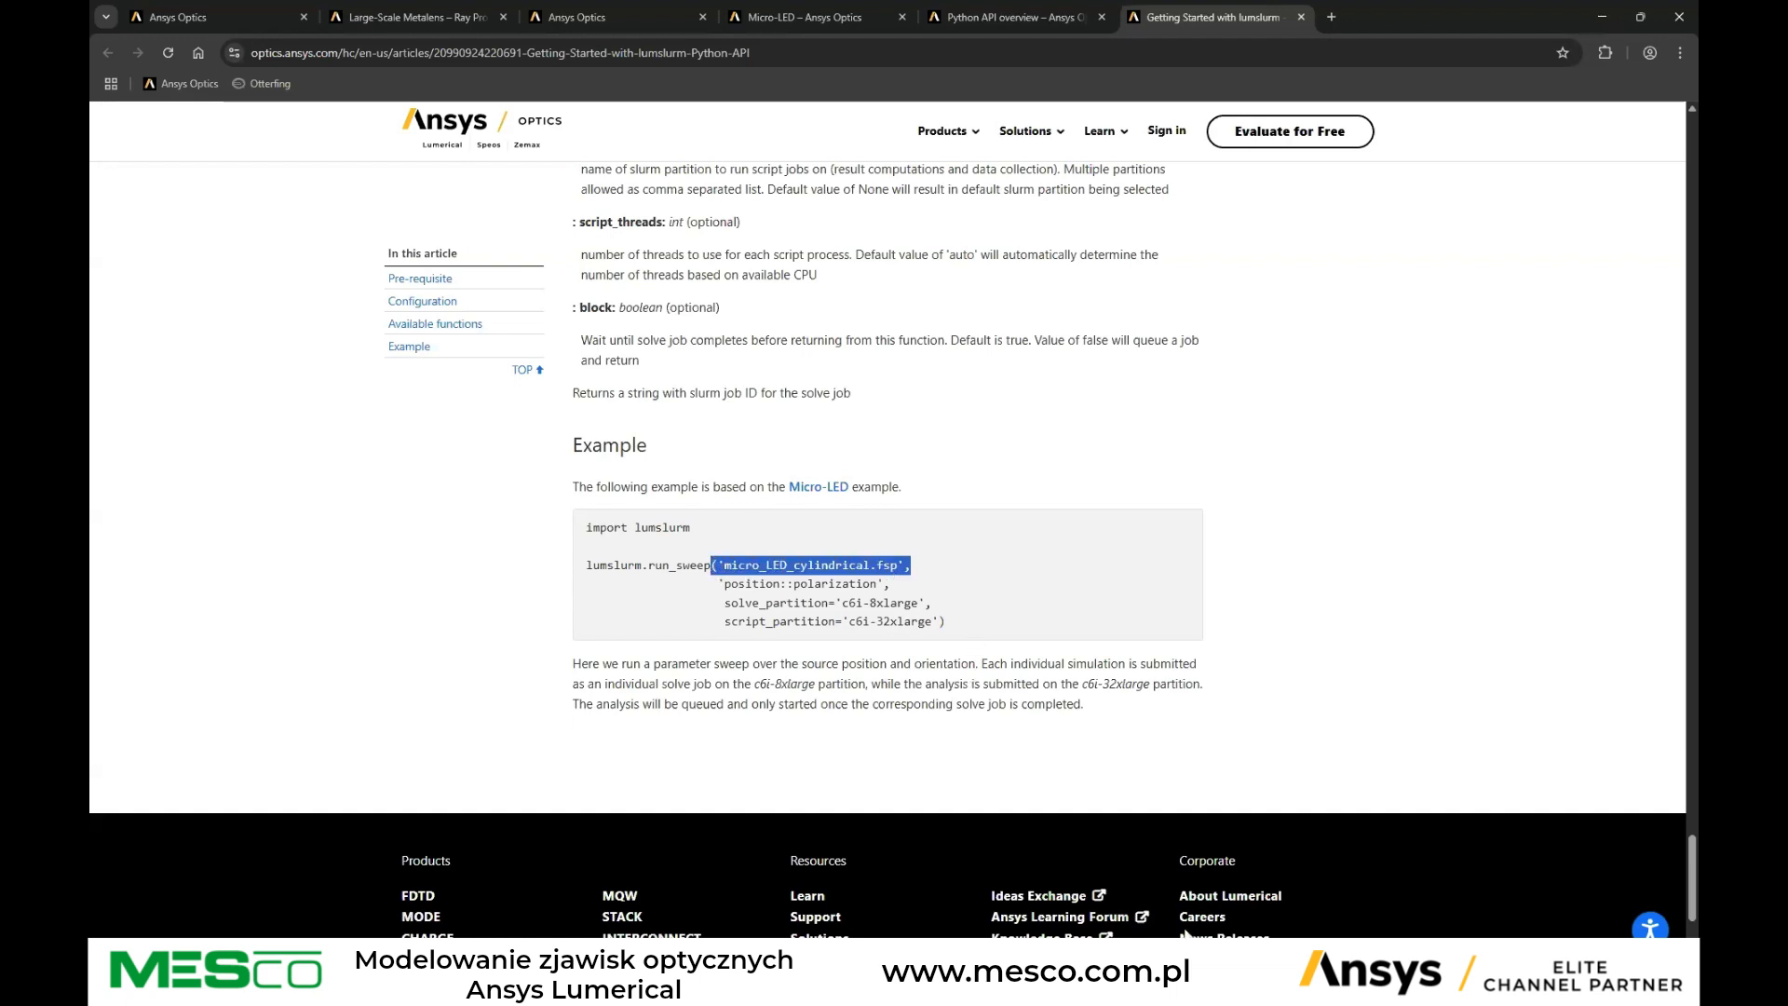
# Return to the simulation project and cancel the open resource configuration dialog
pyautogui.click(1222, 973)
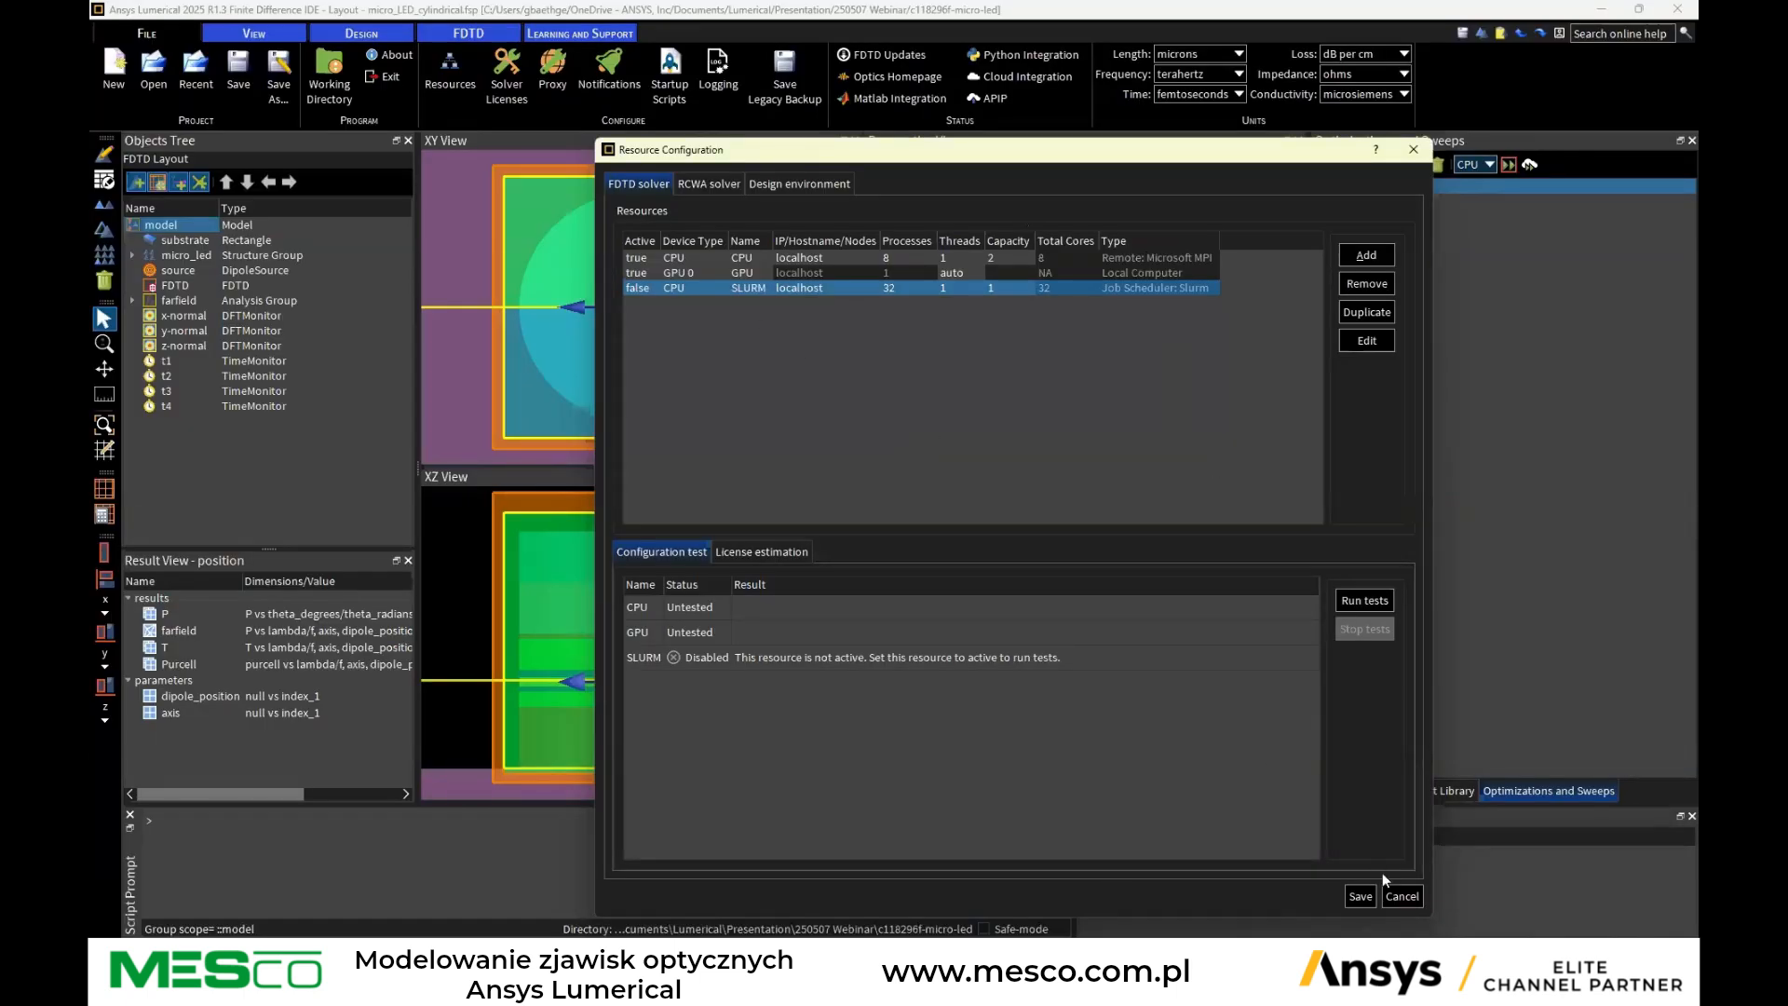
pyautogui.click(1402, 895)
pyautogui.click(1365, 190)
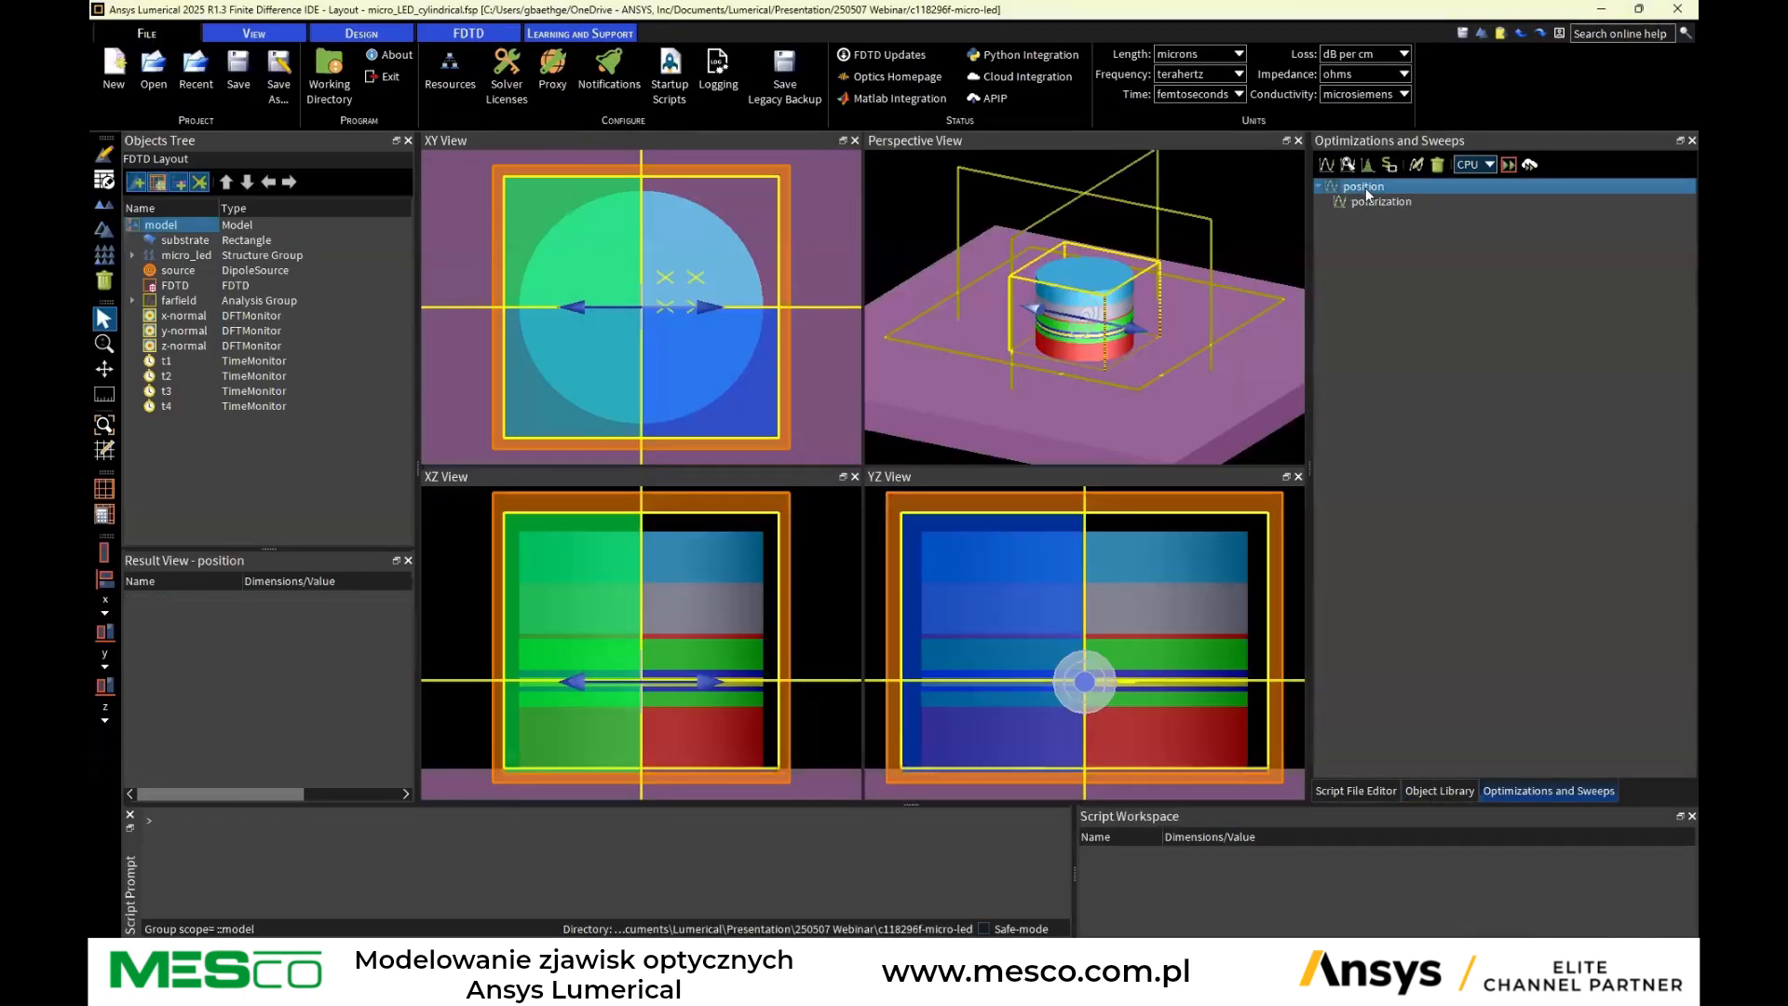
pyautogui.click(1317, 186)
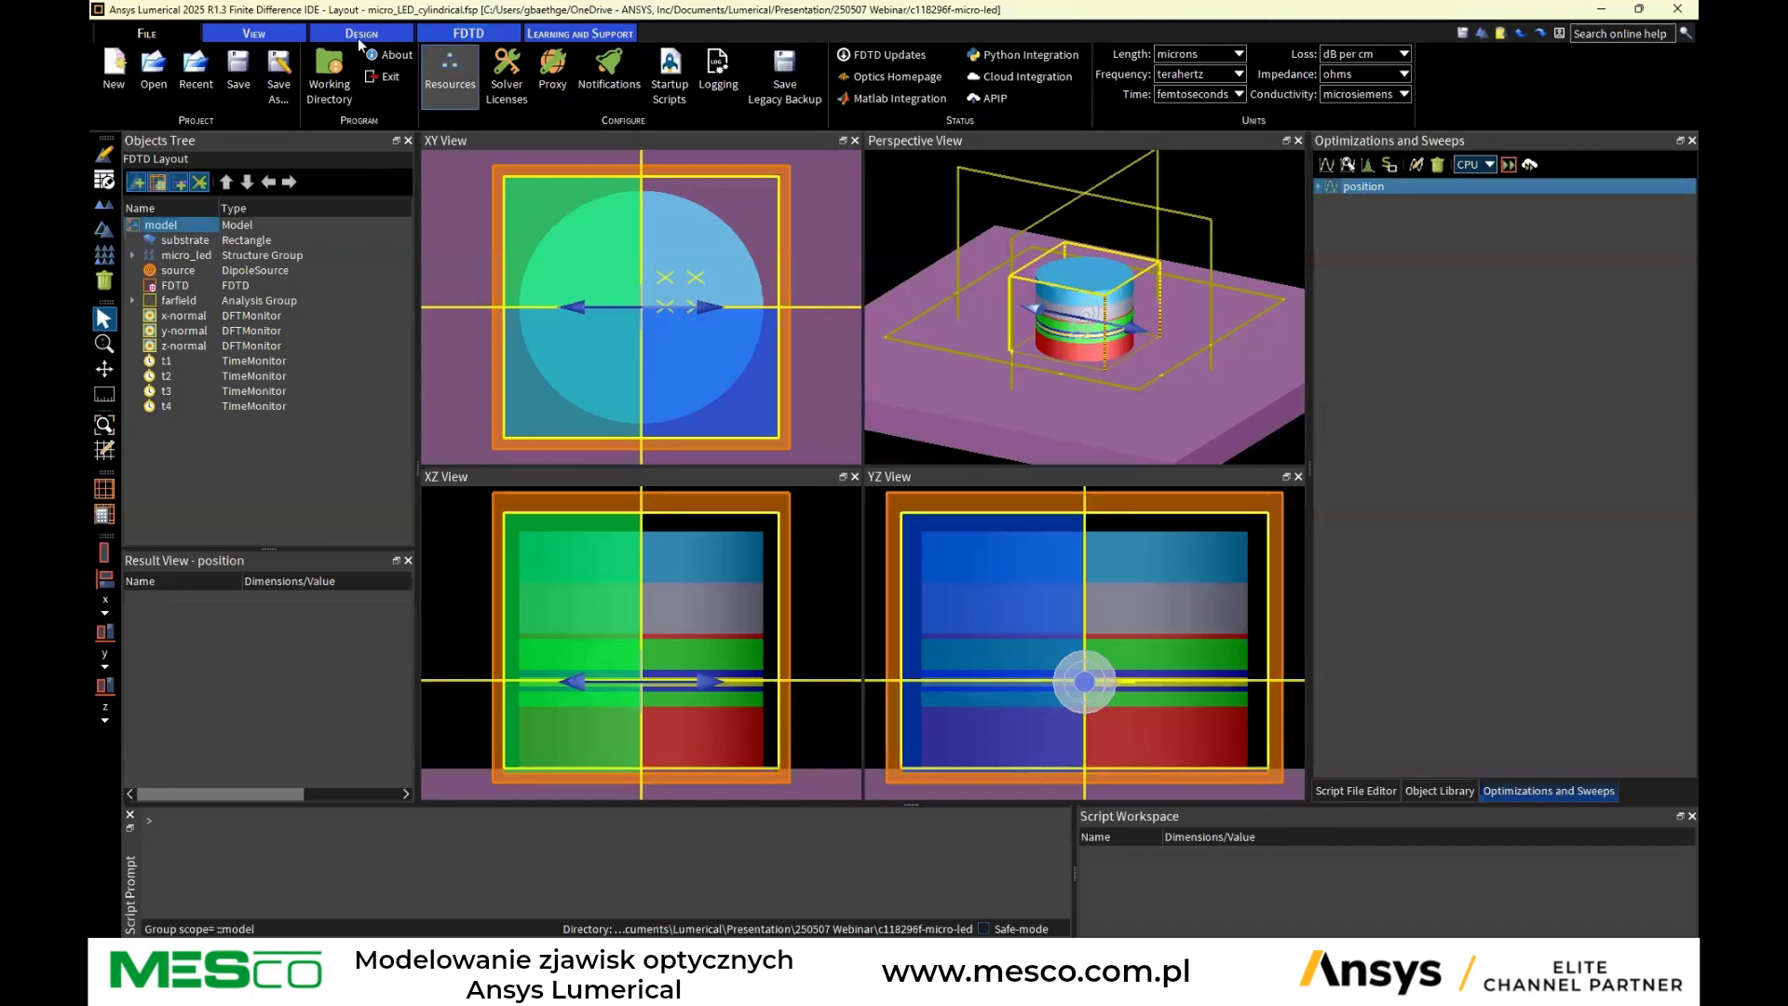
# Reopen the micro_LED_cylindrical.fsp project file
pyautogui.click(154, 70)
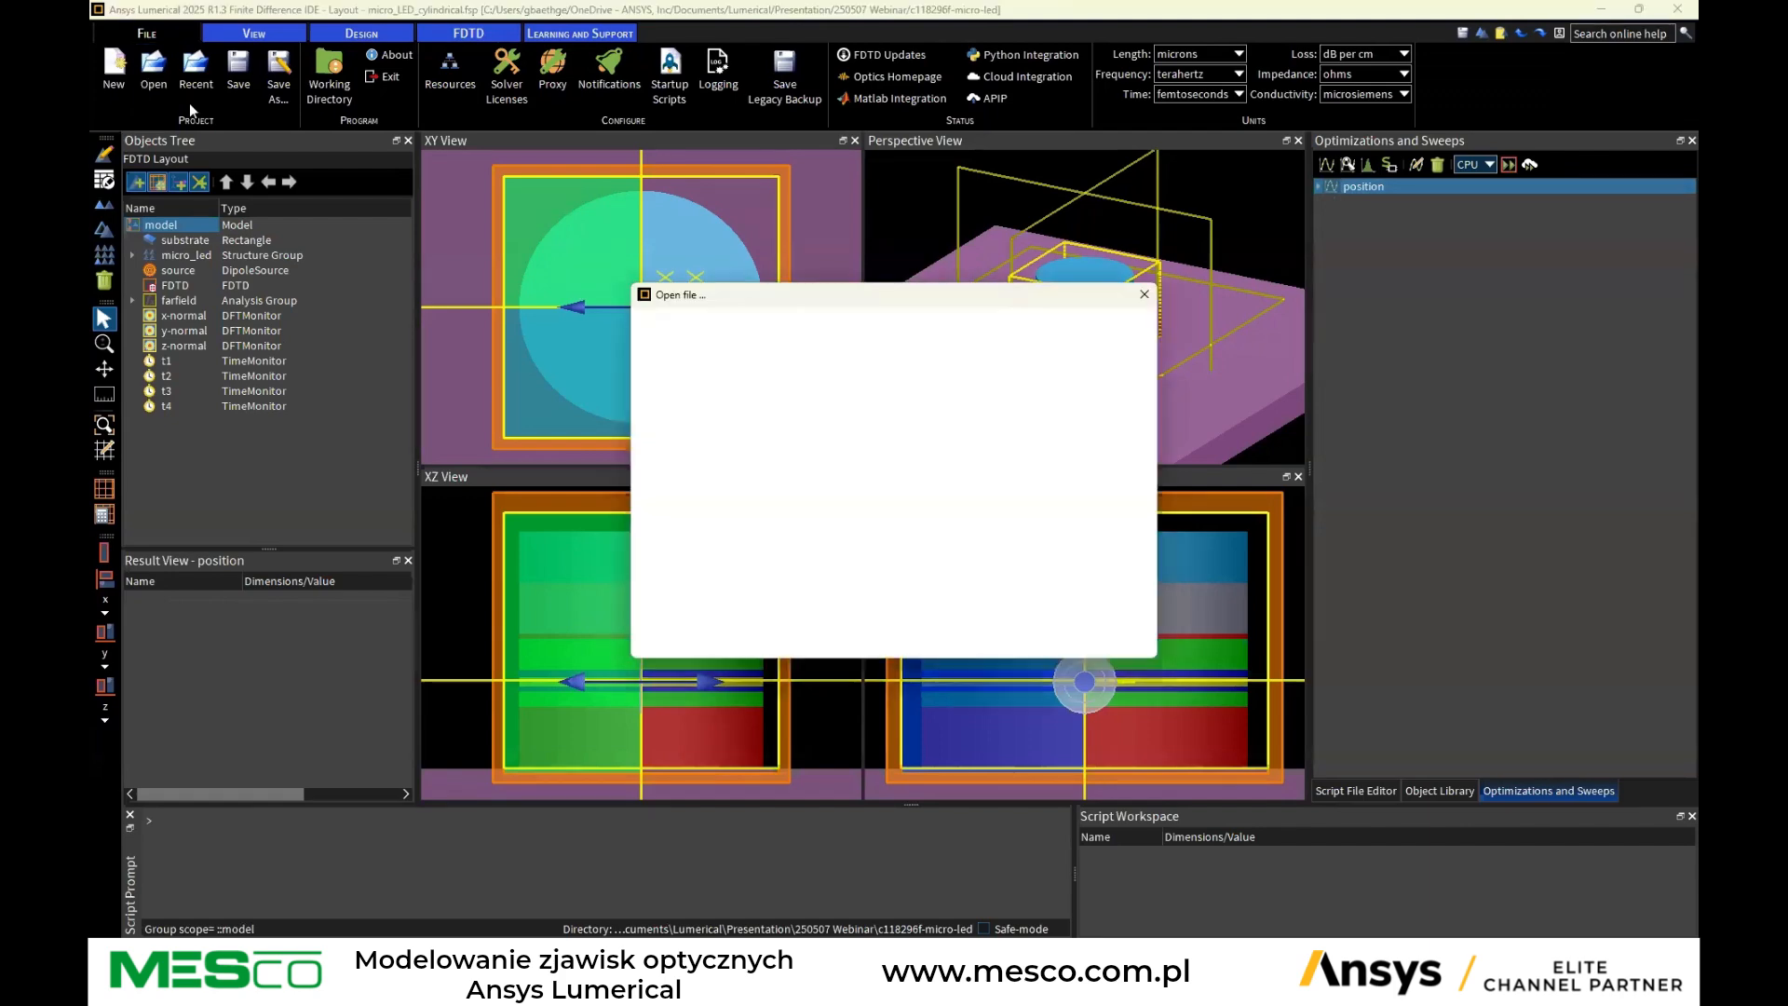
pyautogui.click(829, 471)
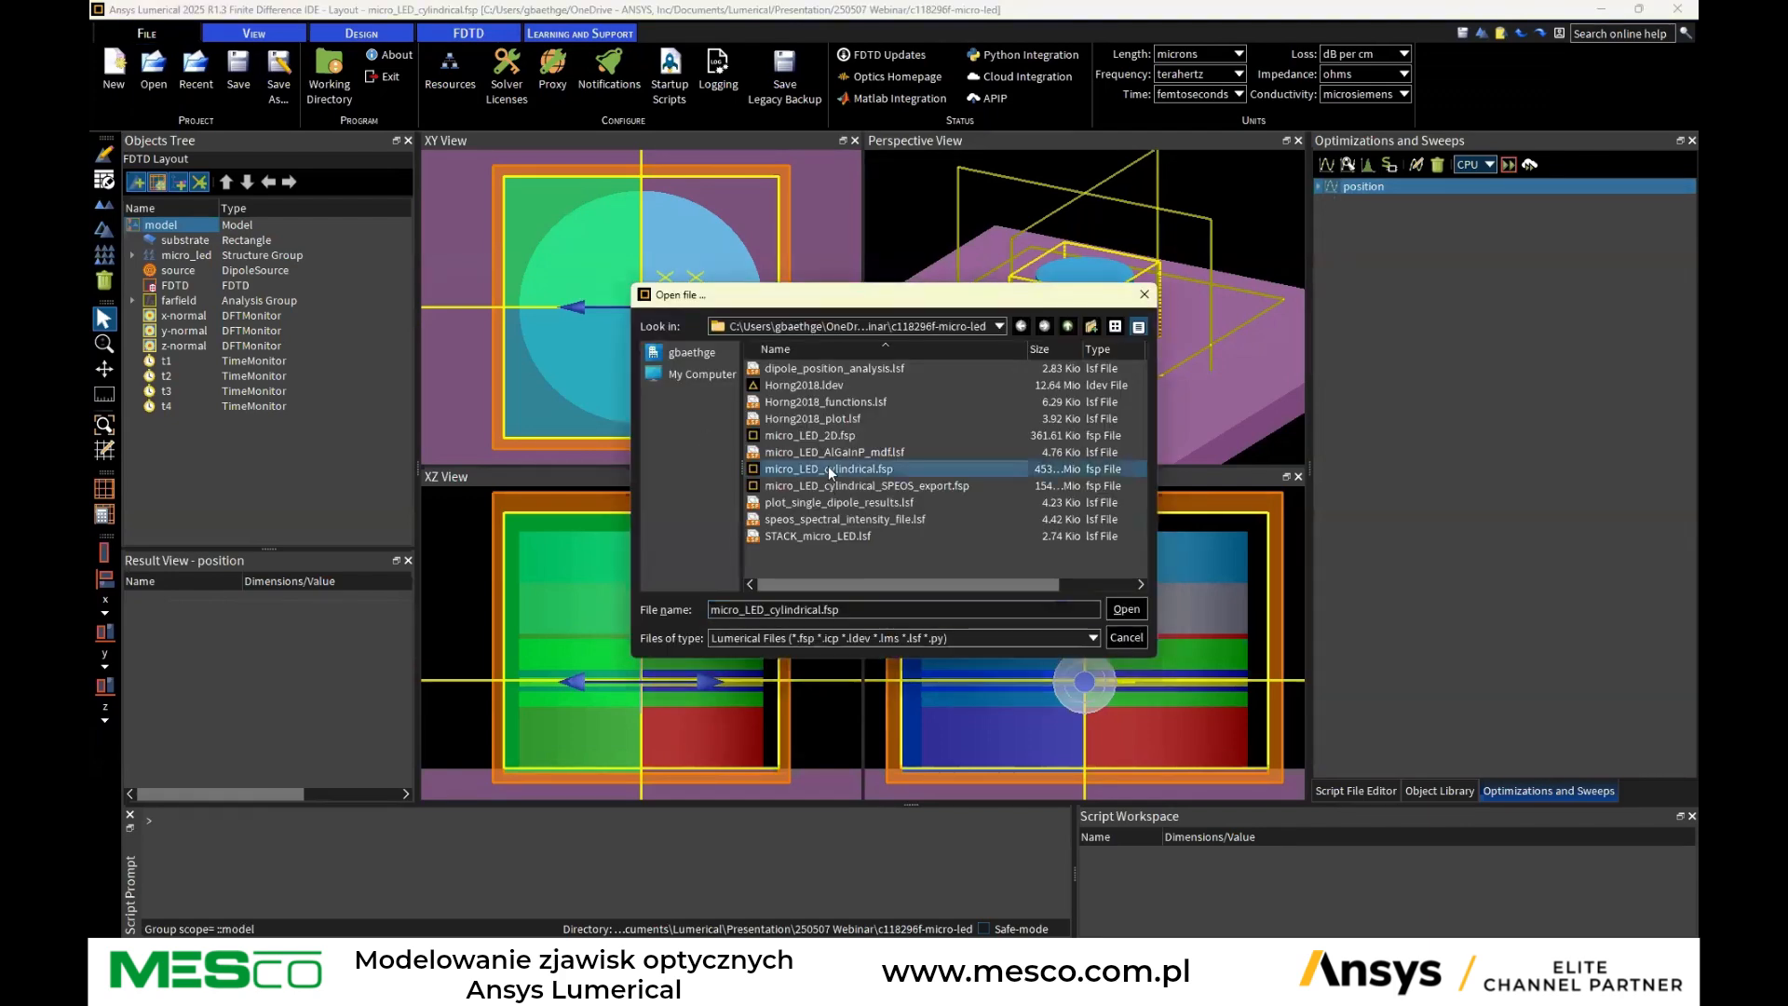
pyautogui.click(1126, 609)
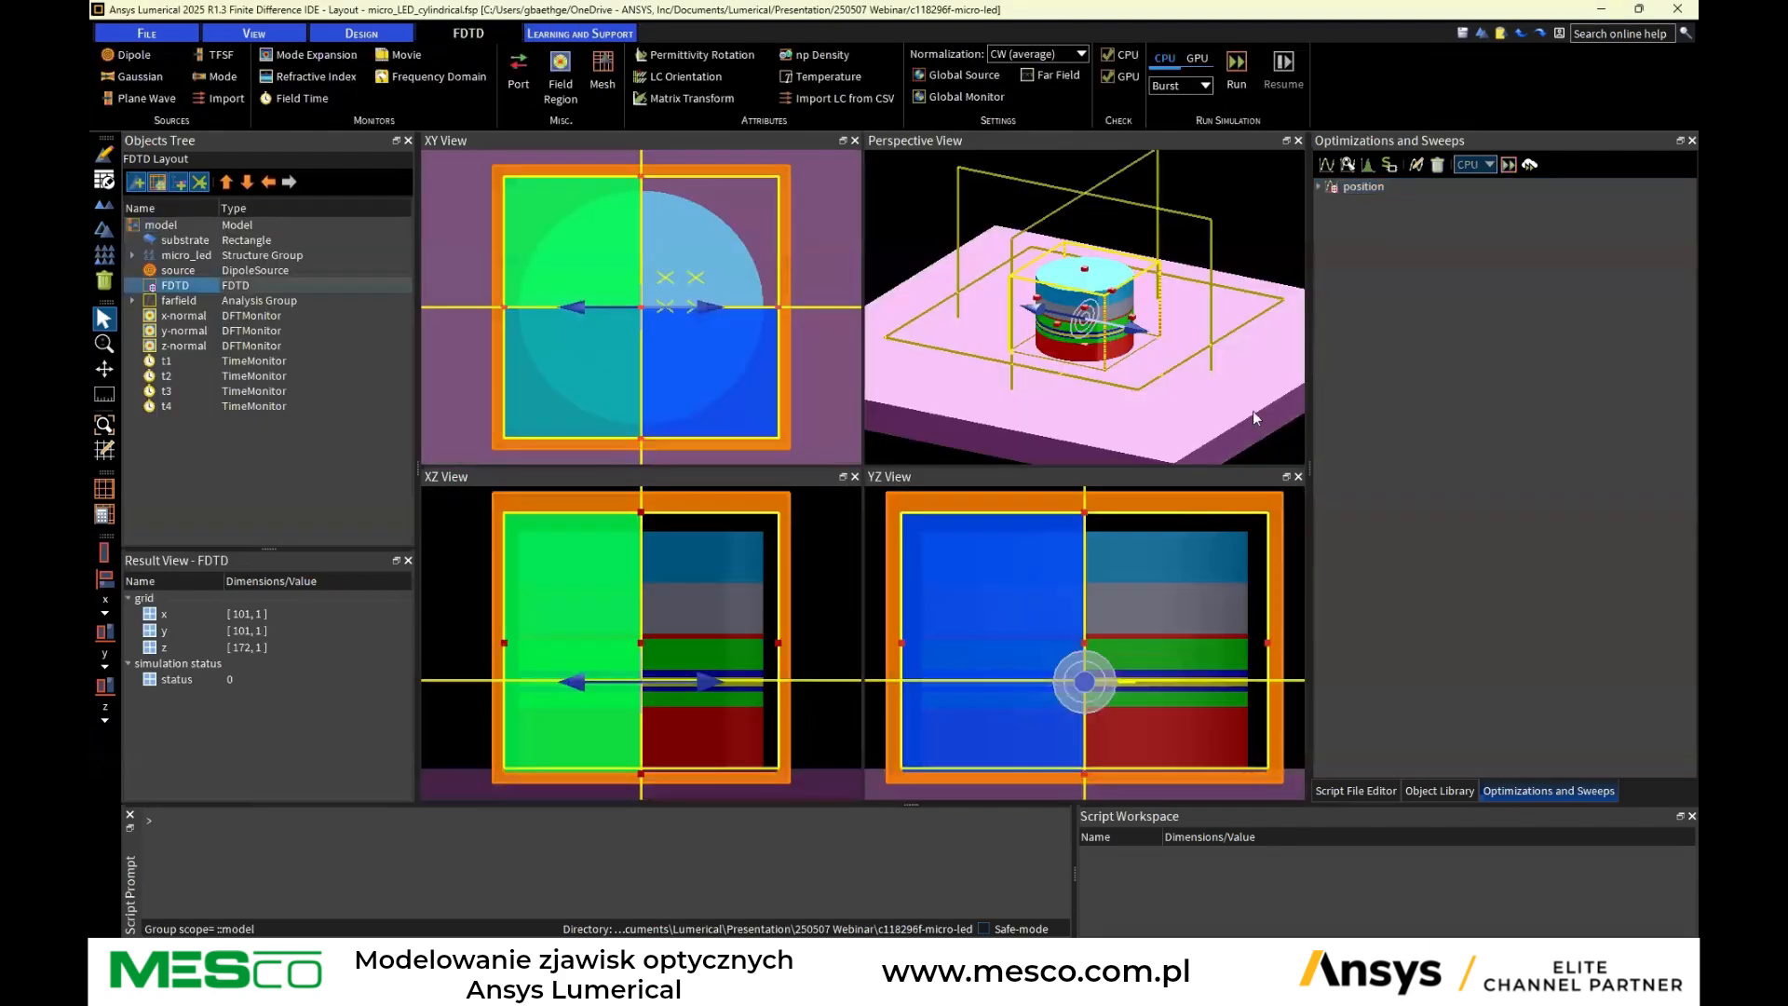
# Visualize the farfield result of the position sweep
pyautogui.click(1319, 187)
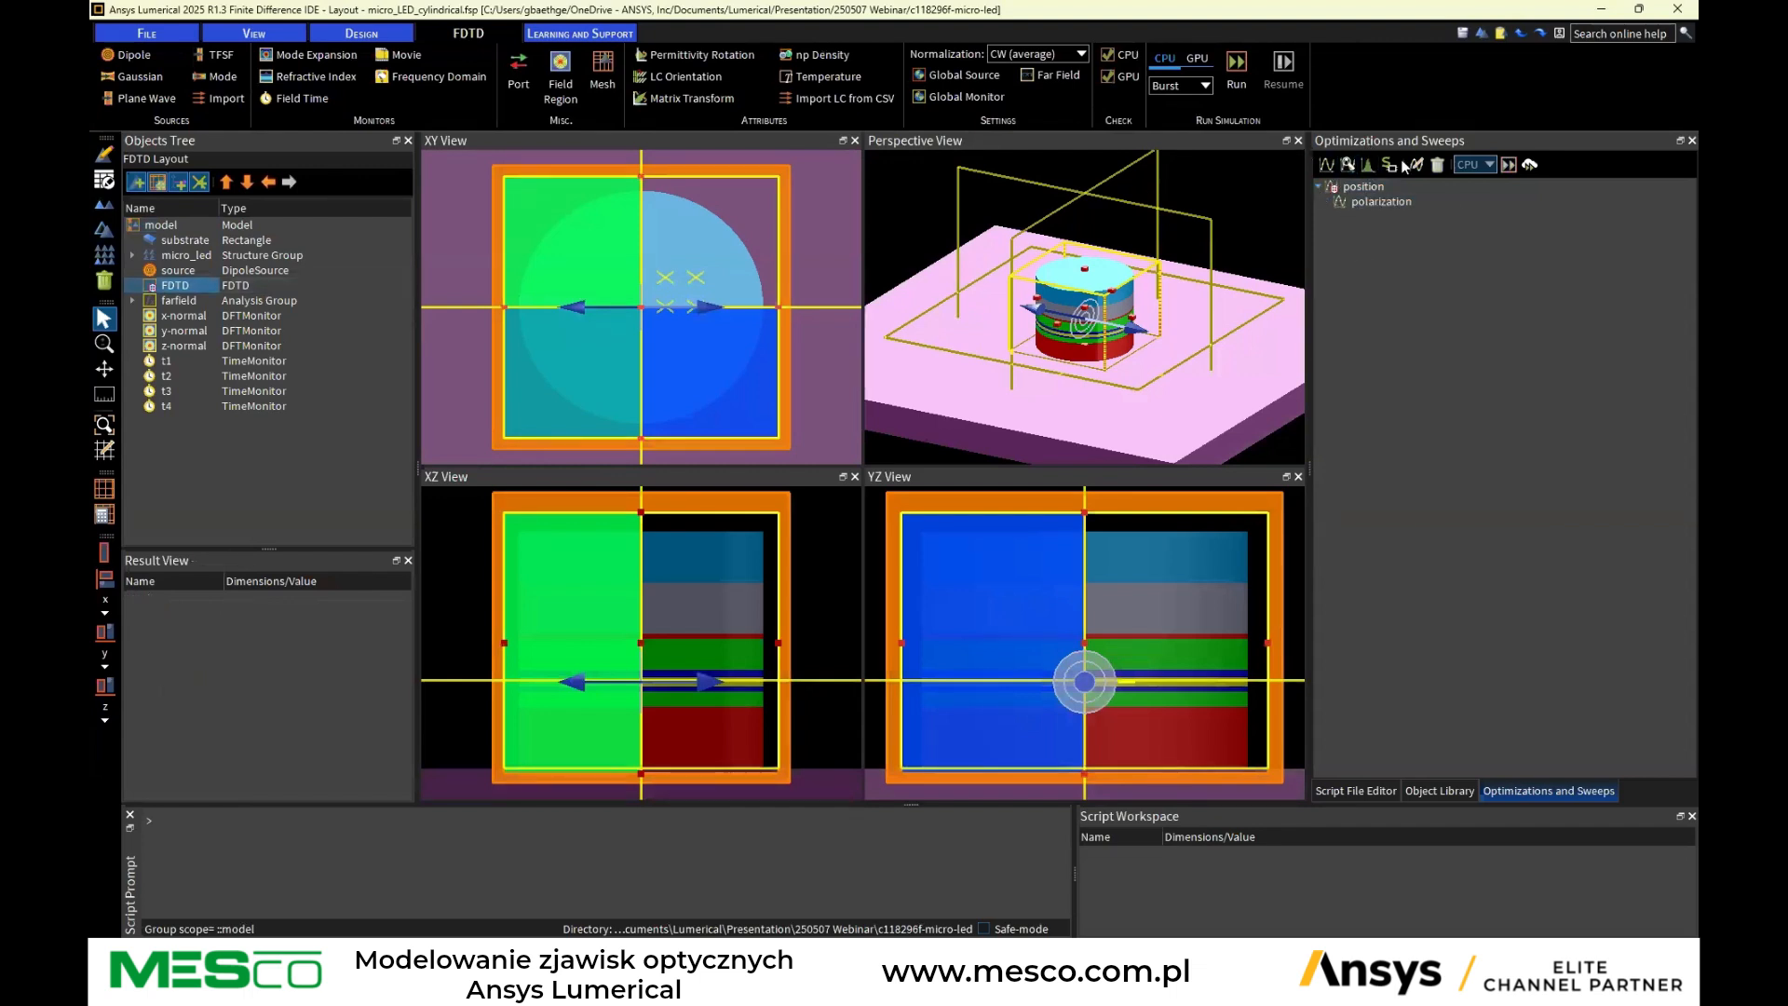
pyautogui.click(1360, 192)
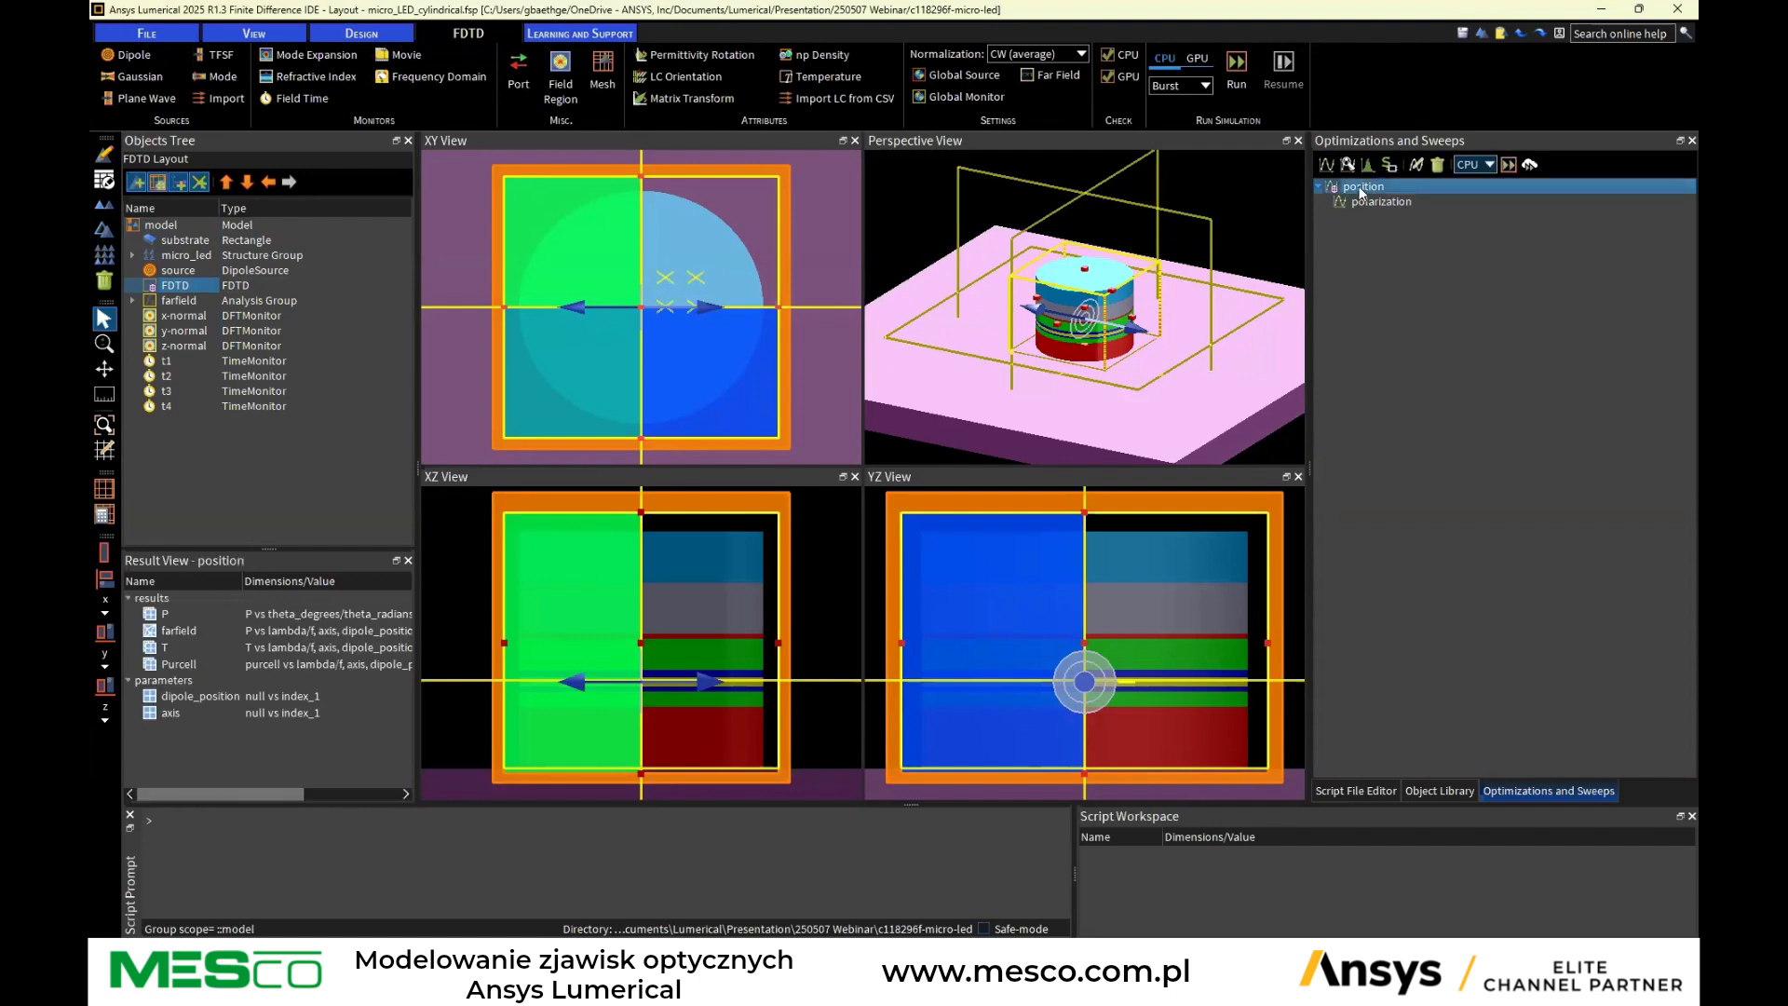
pyautogui.rightClick(1360, 192)
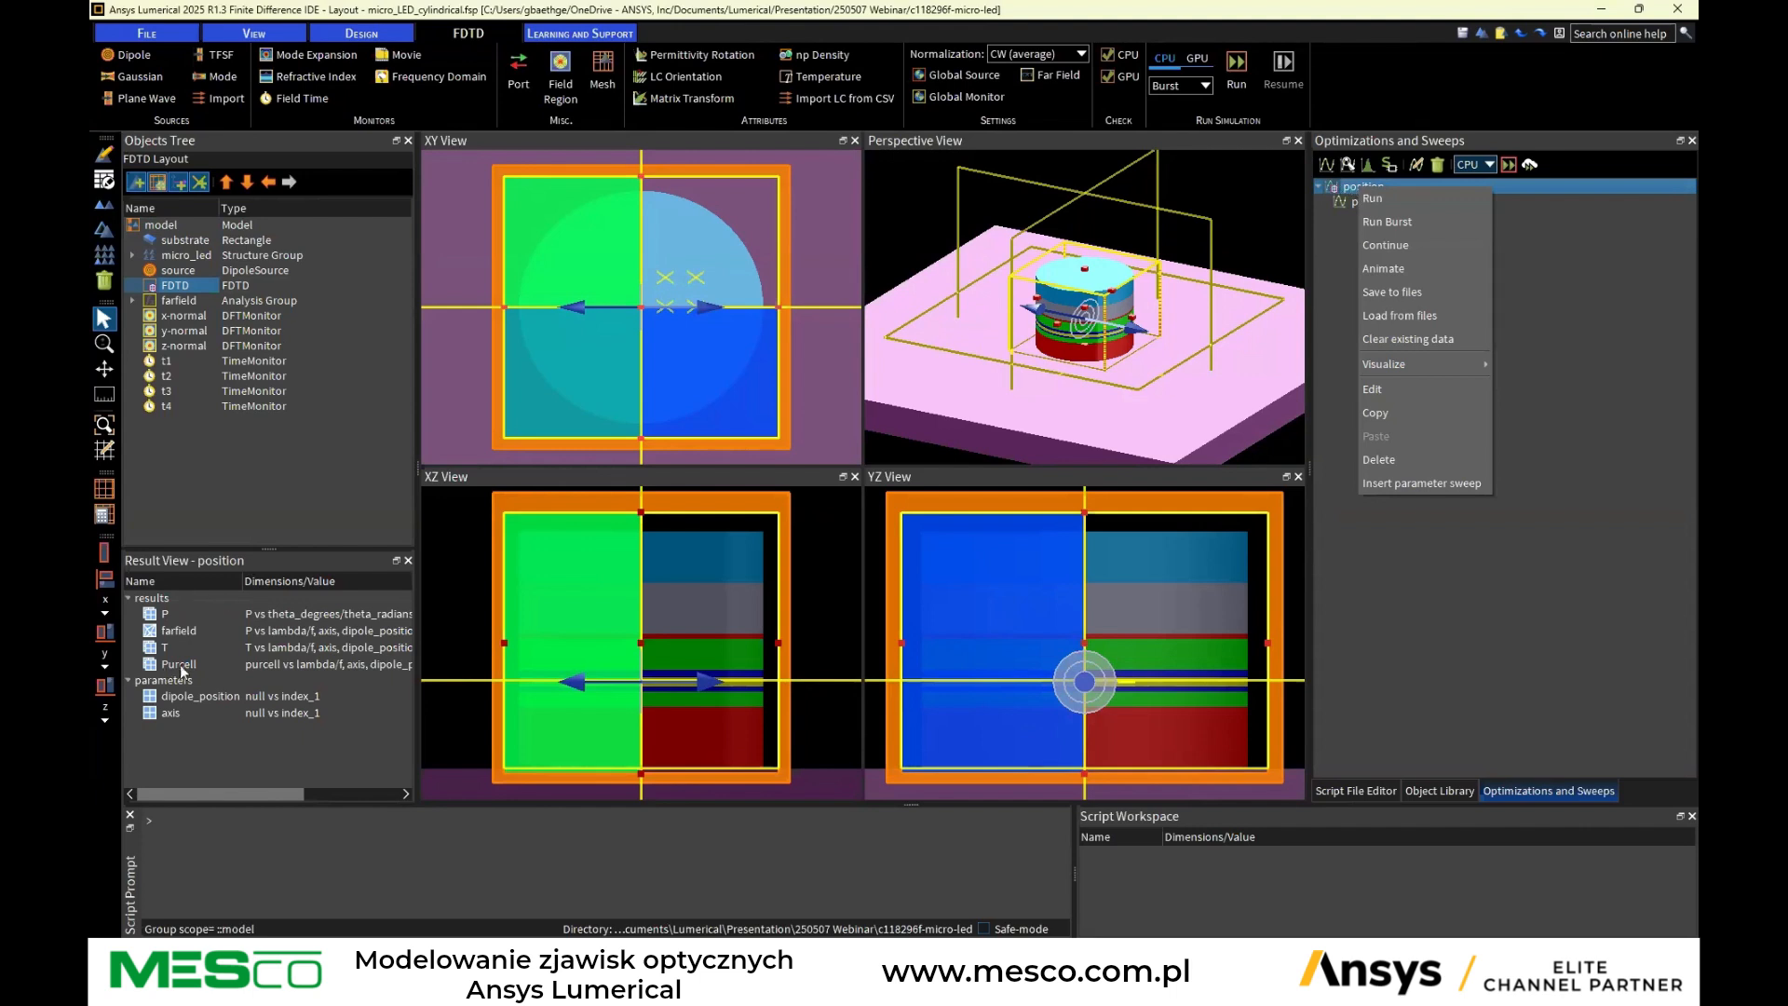
pyautogui.moveTo(1403, 368)
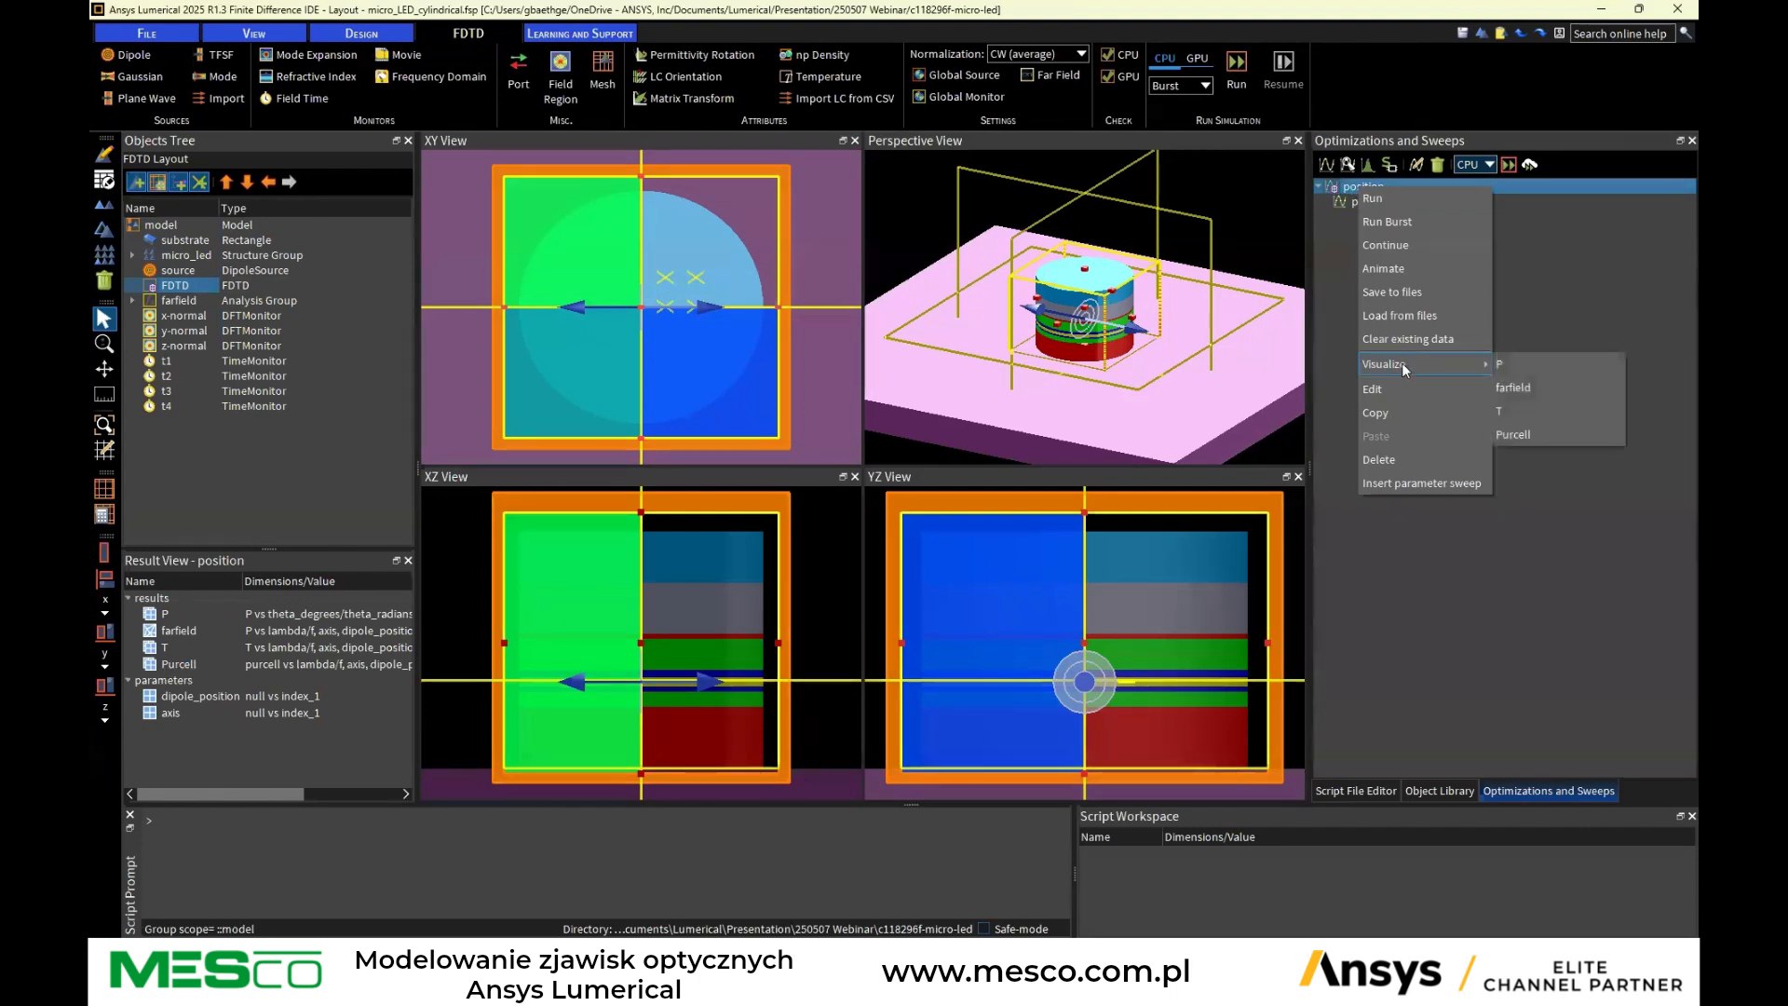
pyautogui.click(1534, 387)
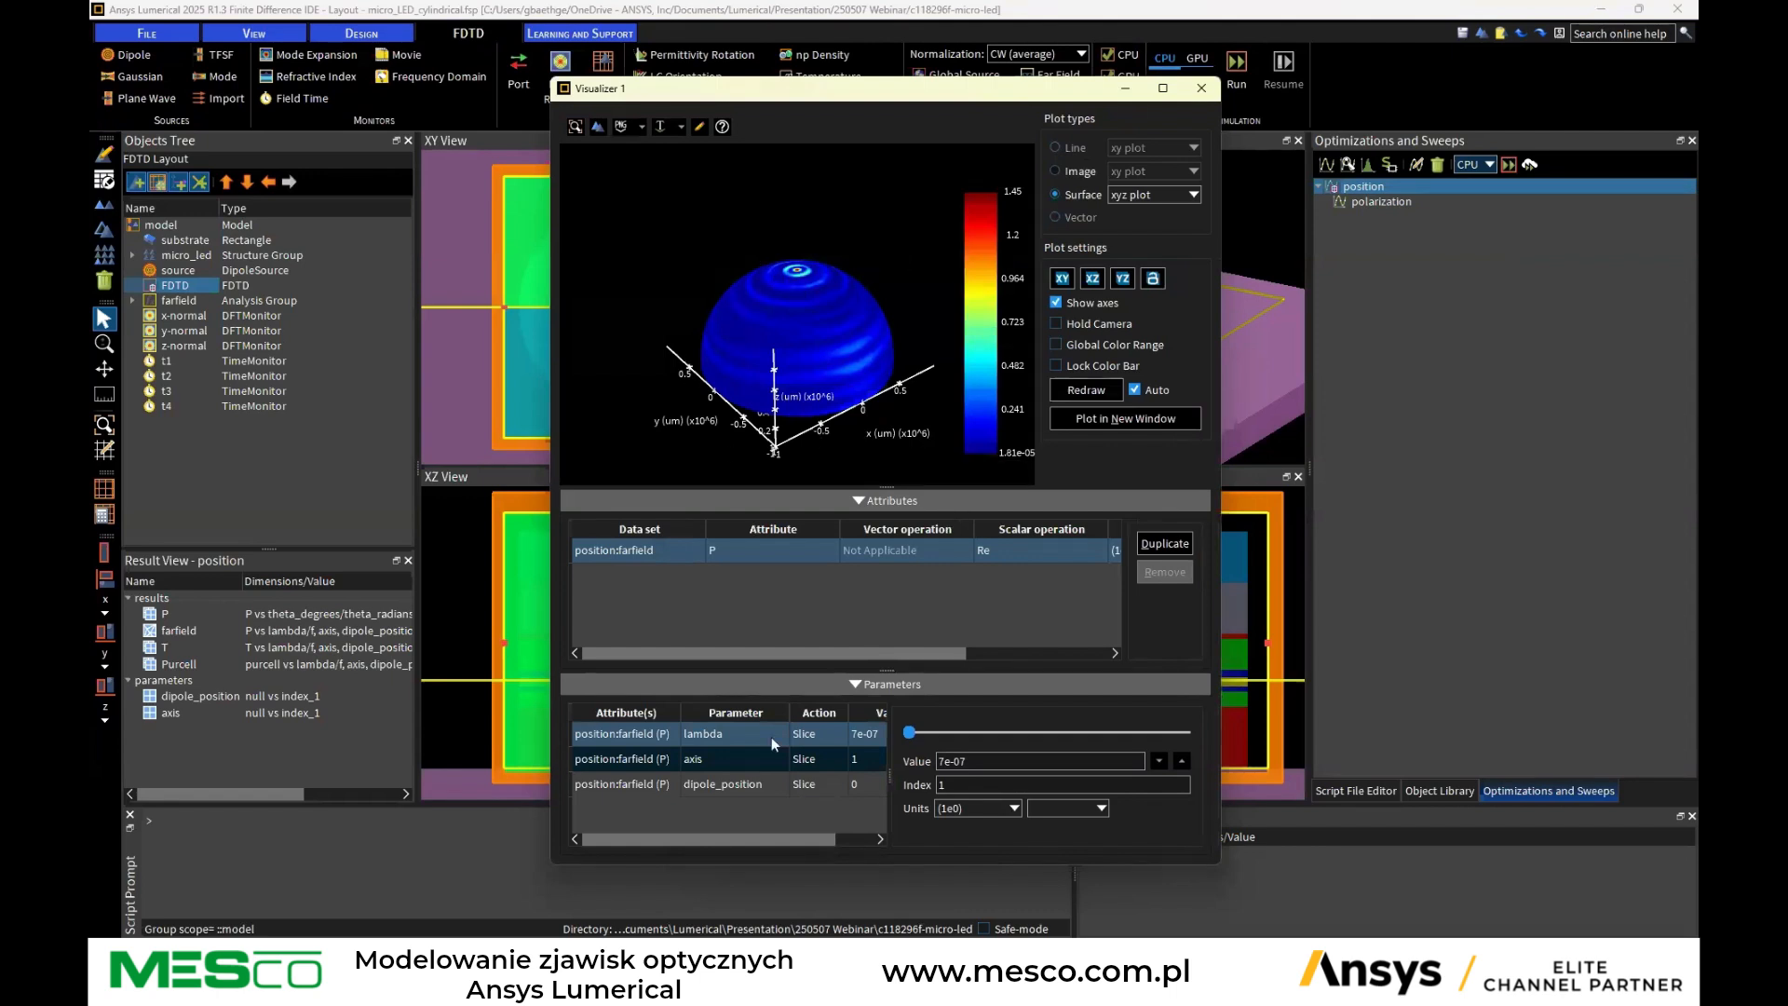
# Step the farfield plot's lambda slice to index 14
pyautogui.doubleClick(713, 733)
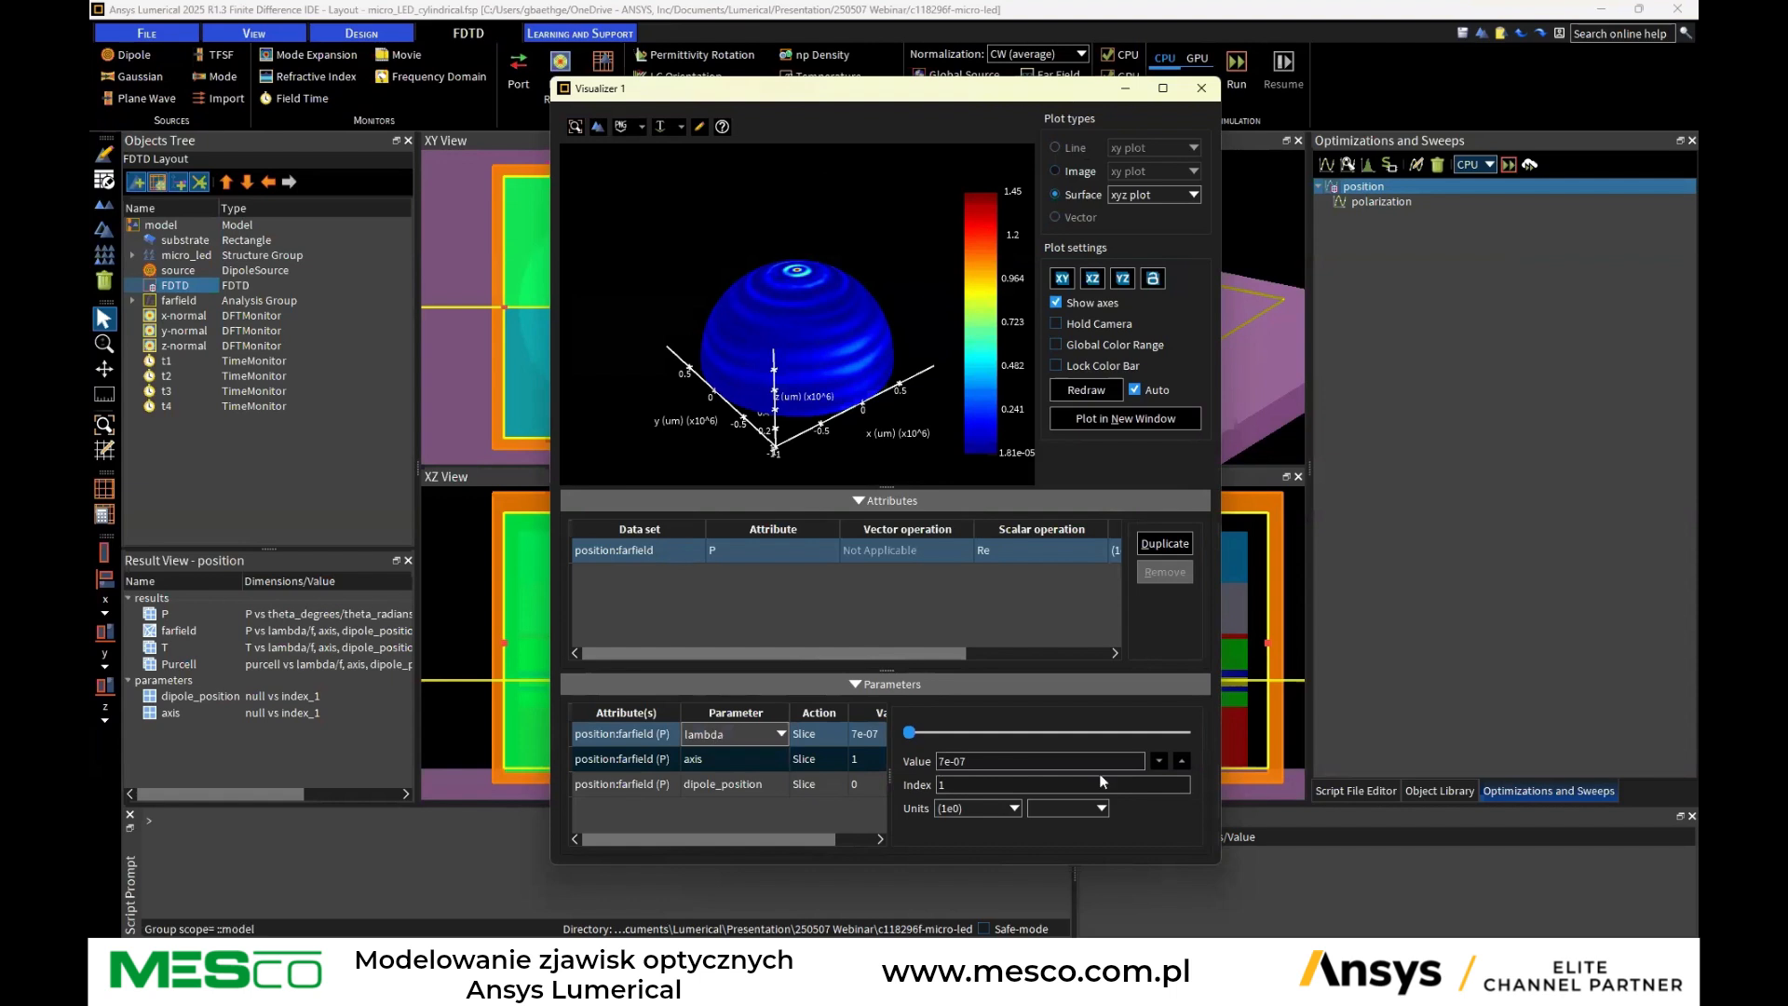
pyautogui.click(1180, 761)
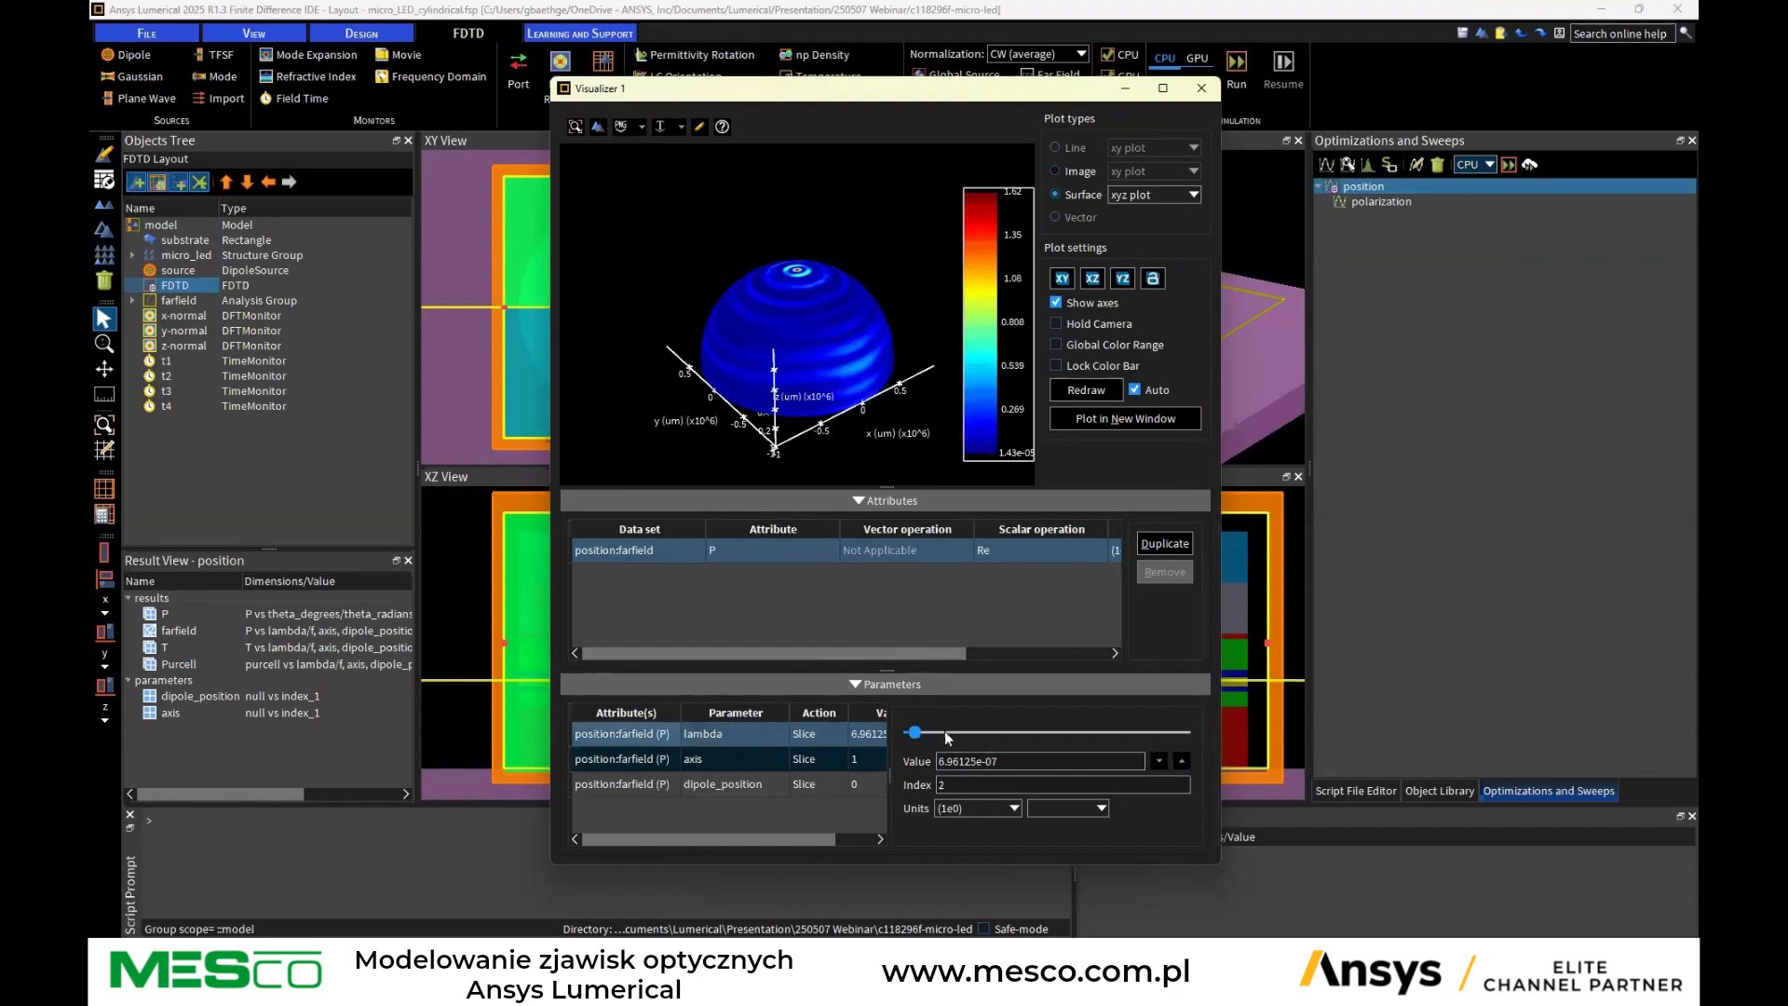
pyautogui.moveTo(915, 731); pyautogui.dragTo(979, 733)
pyautogui.click(1181, 761)
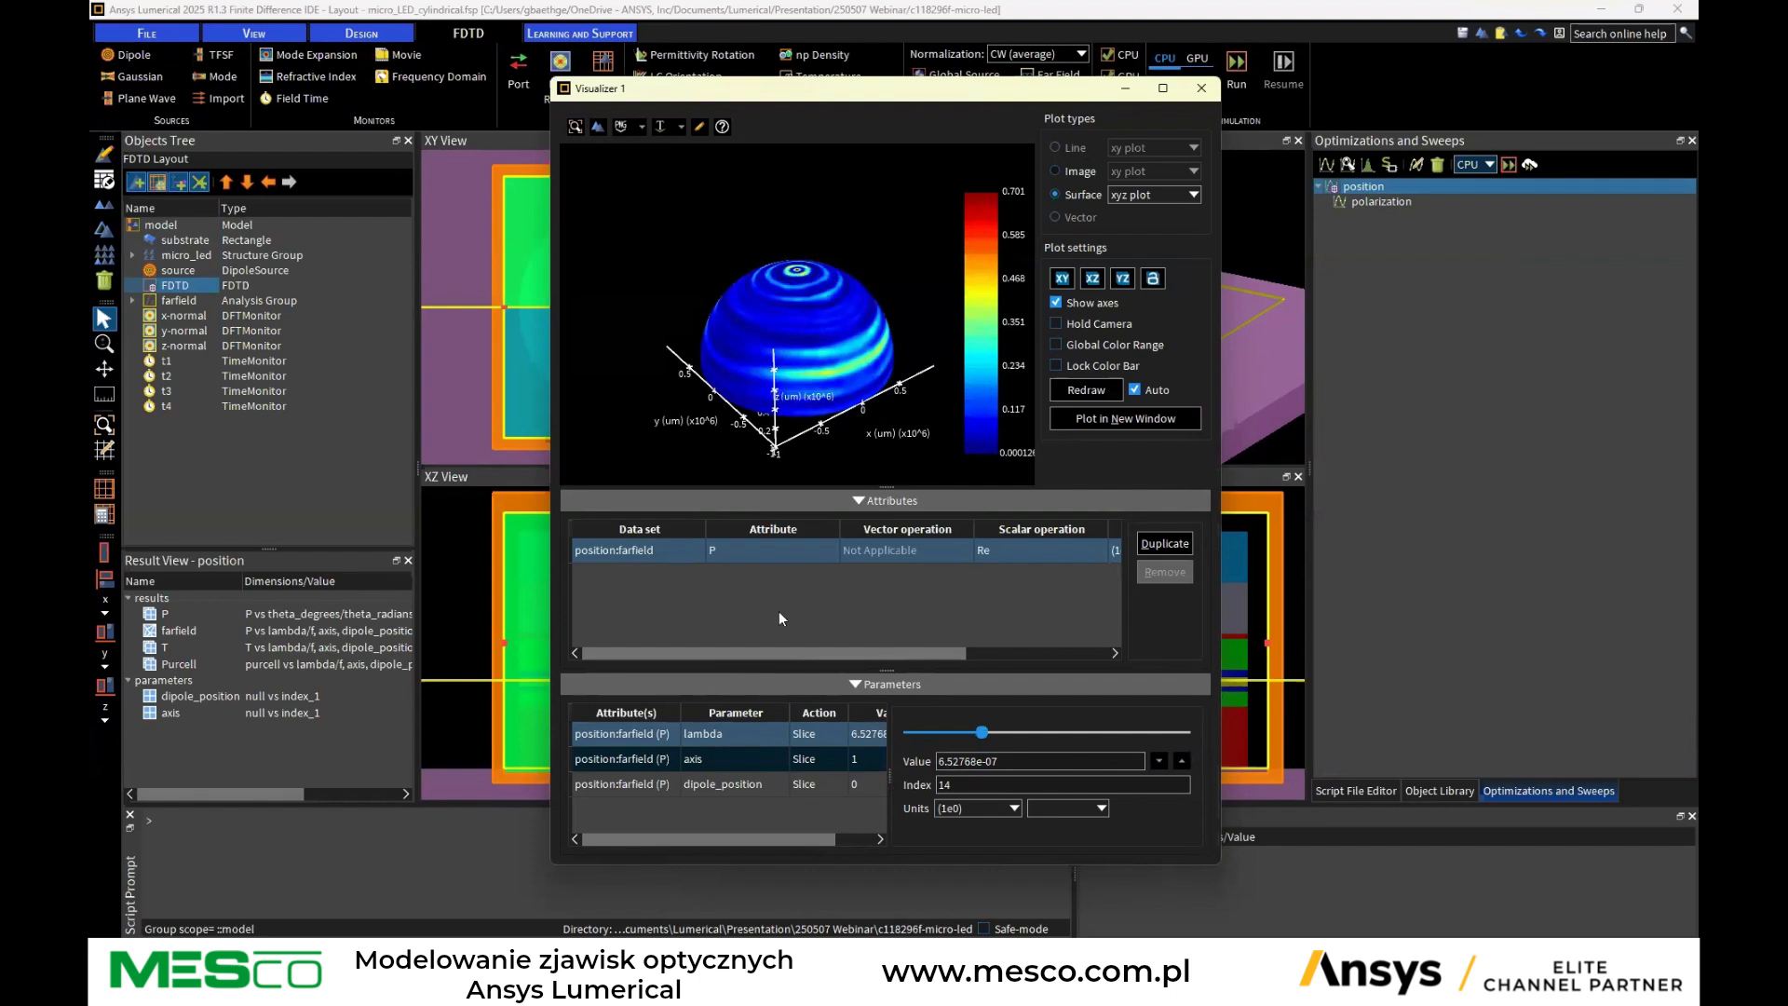
# Step the farfield plot's axis parameter up to 3
pyautogui.click(753, 758)
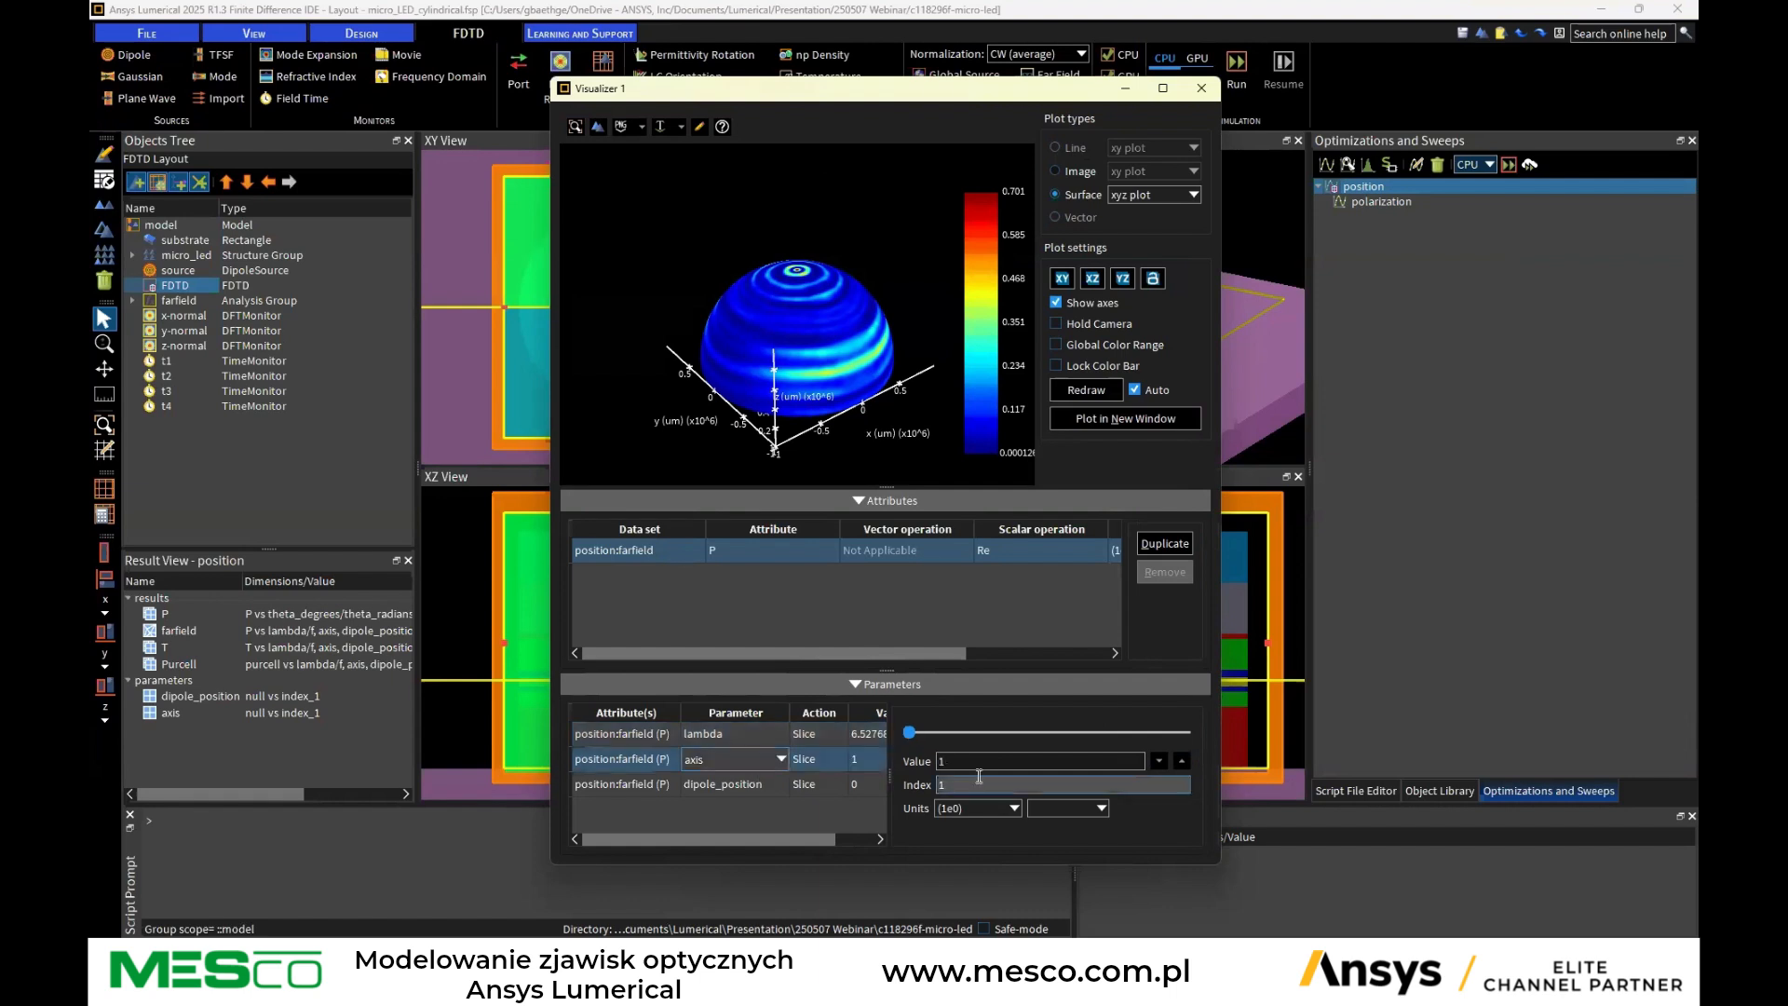
pyautogui.click(1182, 762)
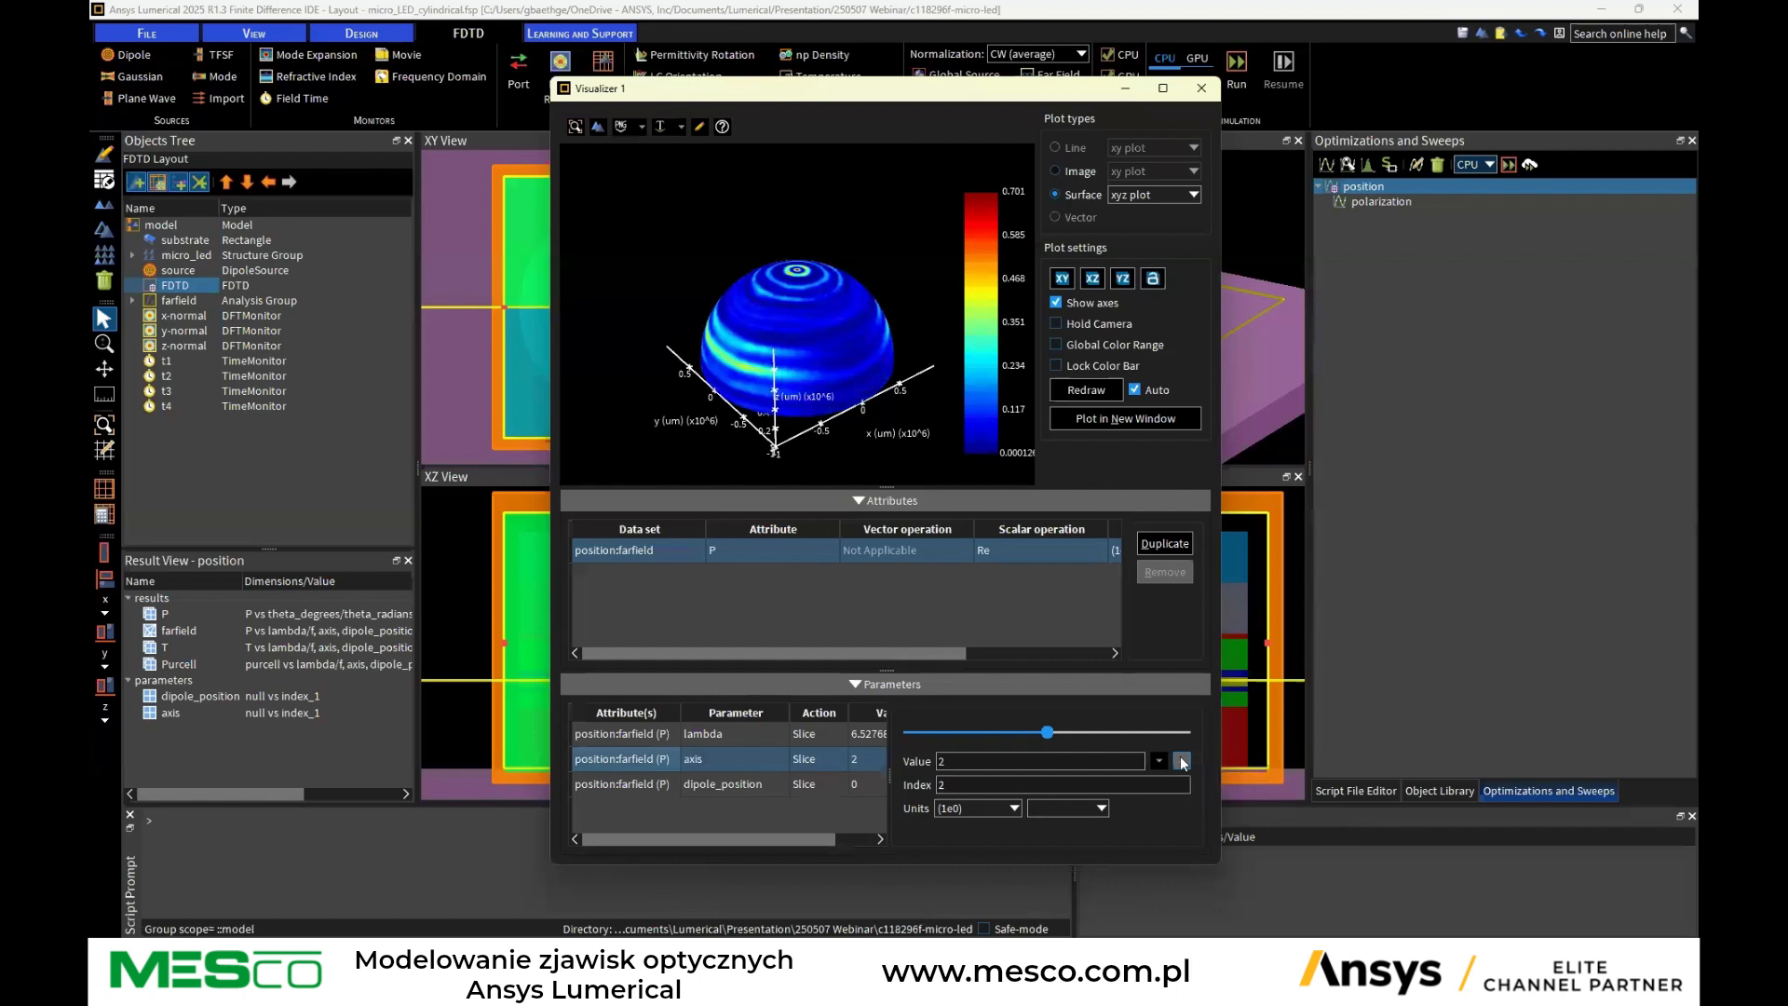
pyautogui.click(1181, 759)
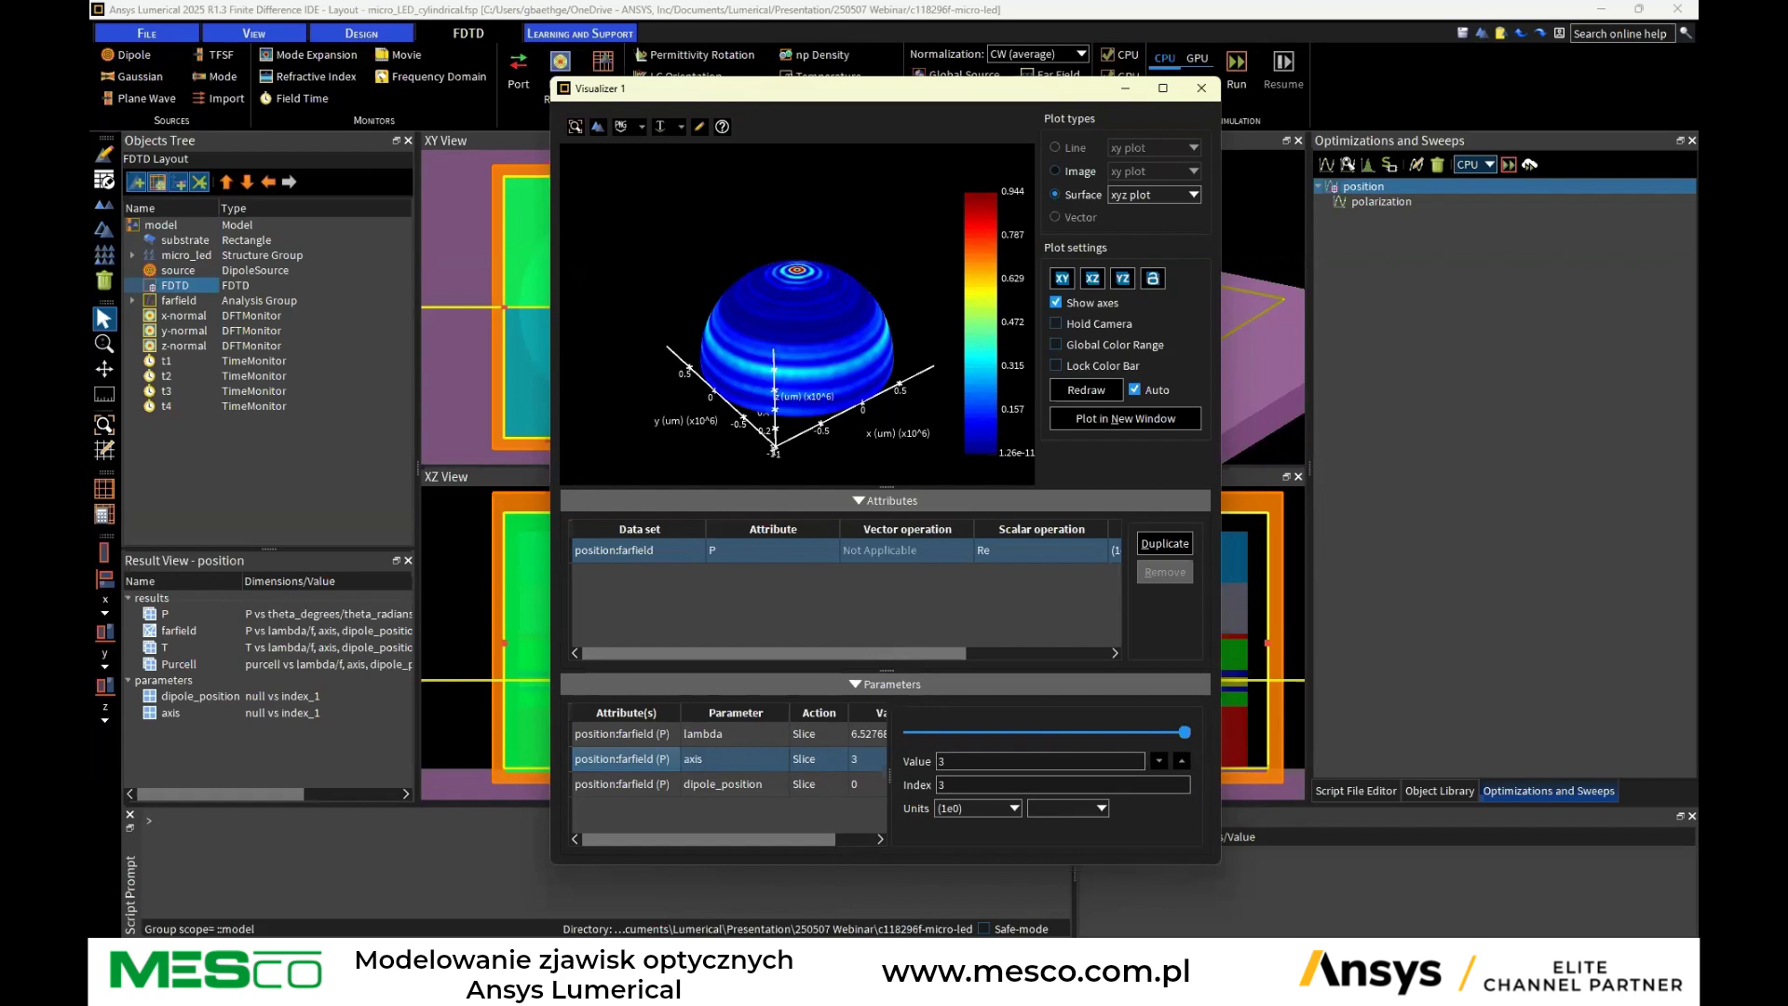
# Switch to PowerPoint, present the Micro LED Simulation slide, and exit the slideshow
pyautogui.click(1030, 983)
pyautogui.scroll(3, 261, 476)
pyautogui.scroll(15, 262, 476)
pyautogui.scroll(5, 283, 451)
pyautogui.click(223, 549)
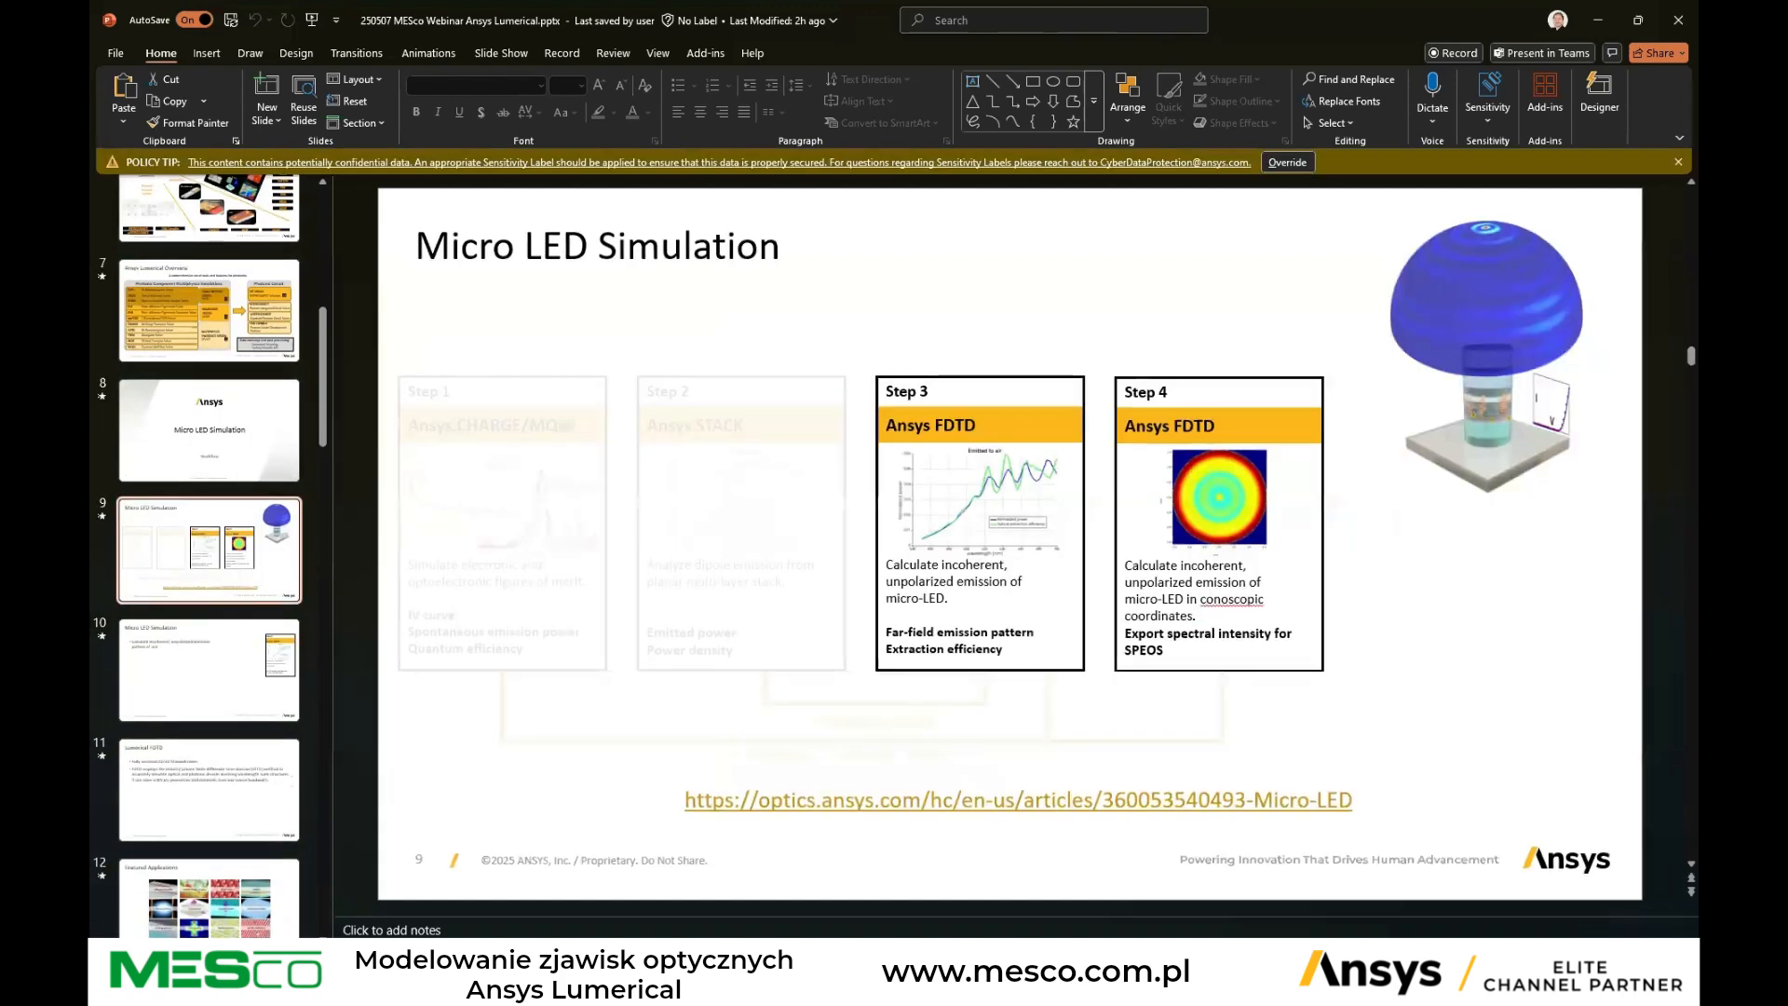
pyautogui.hotkey('shift', 'F5')
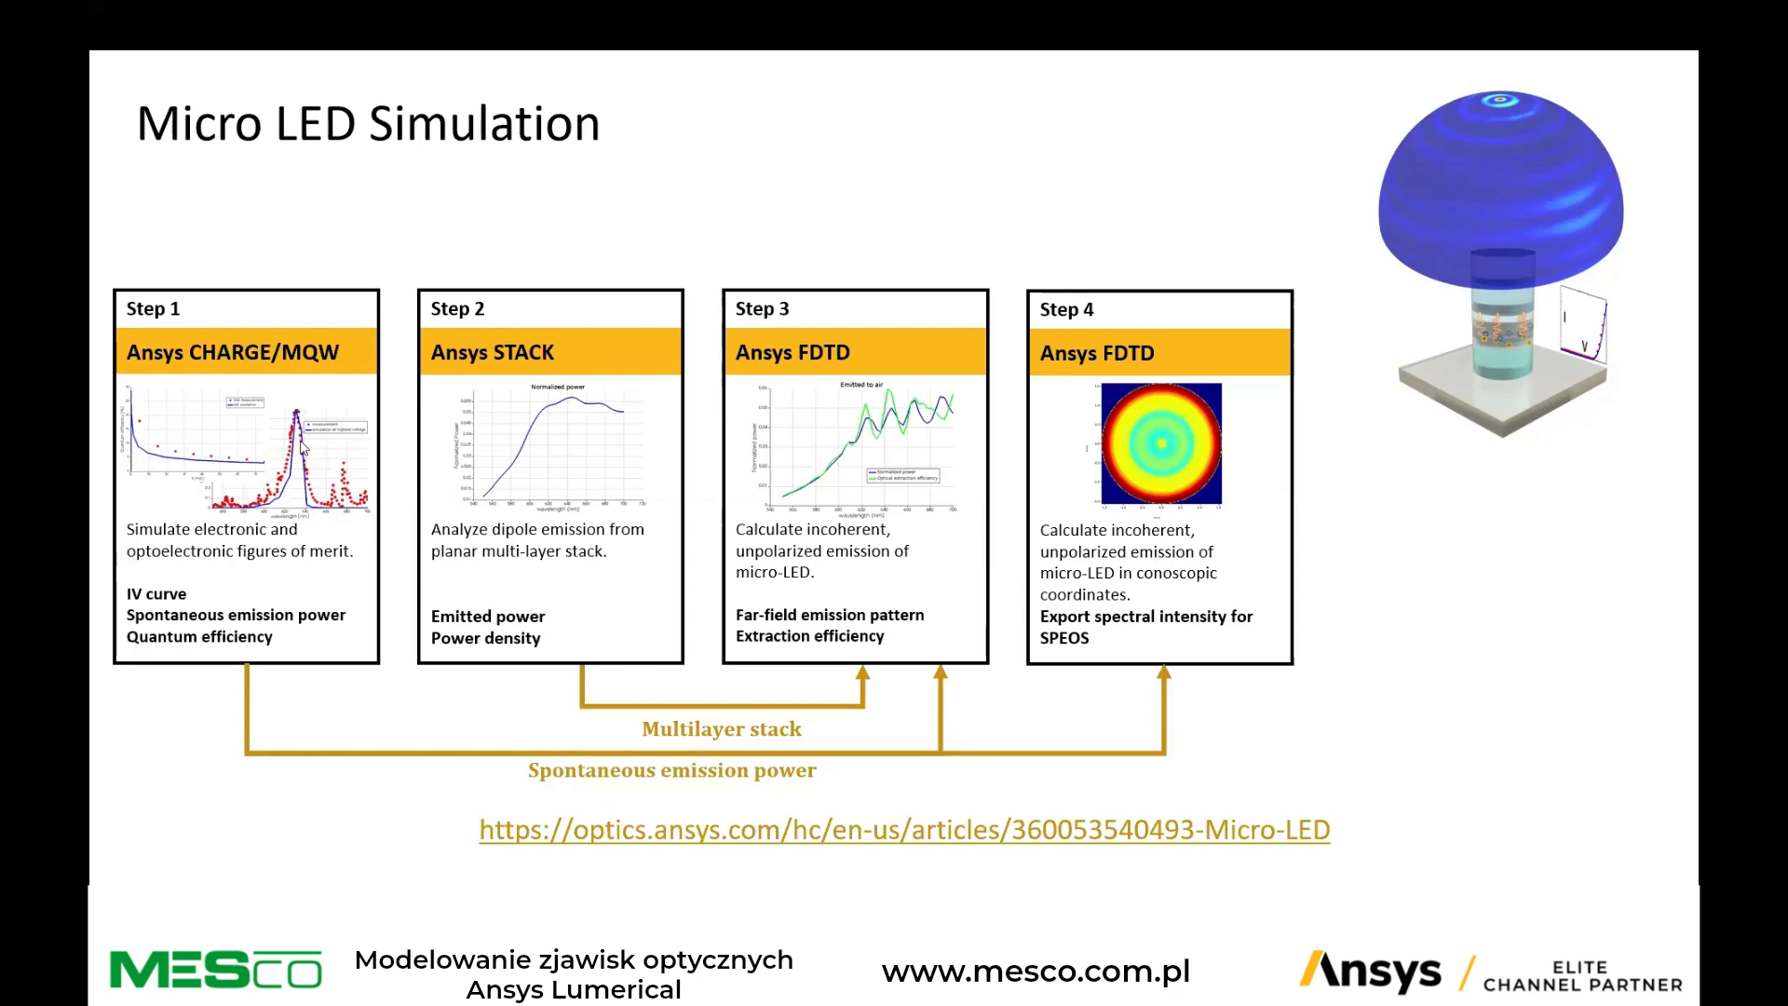
pyautogui.press('Escape')
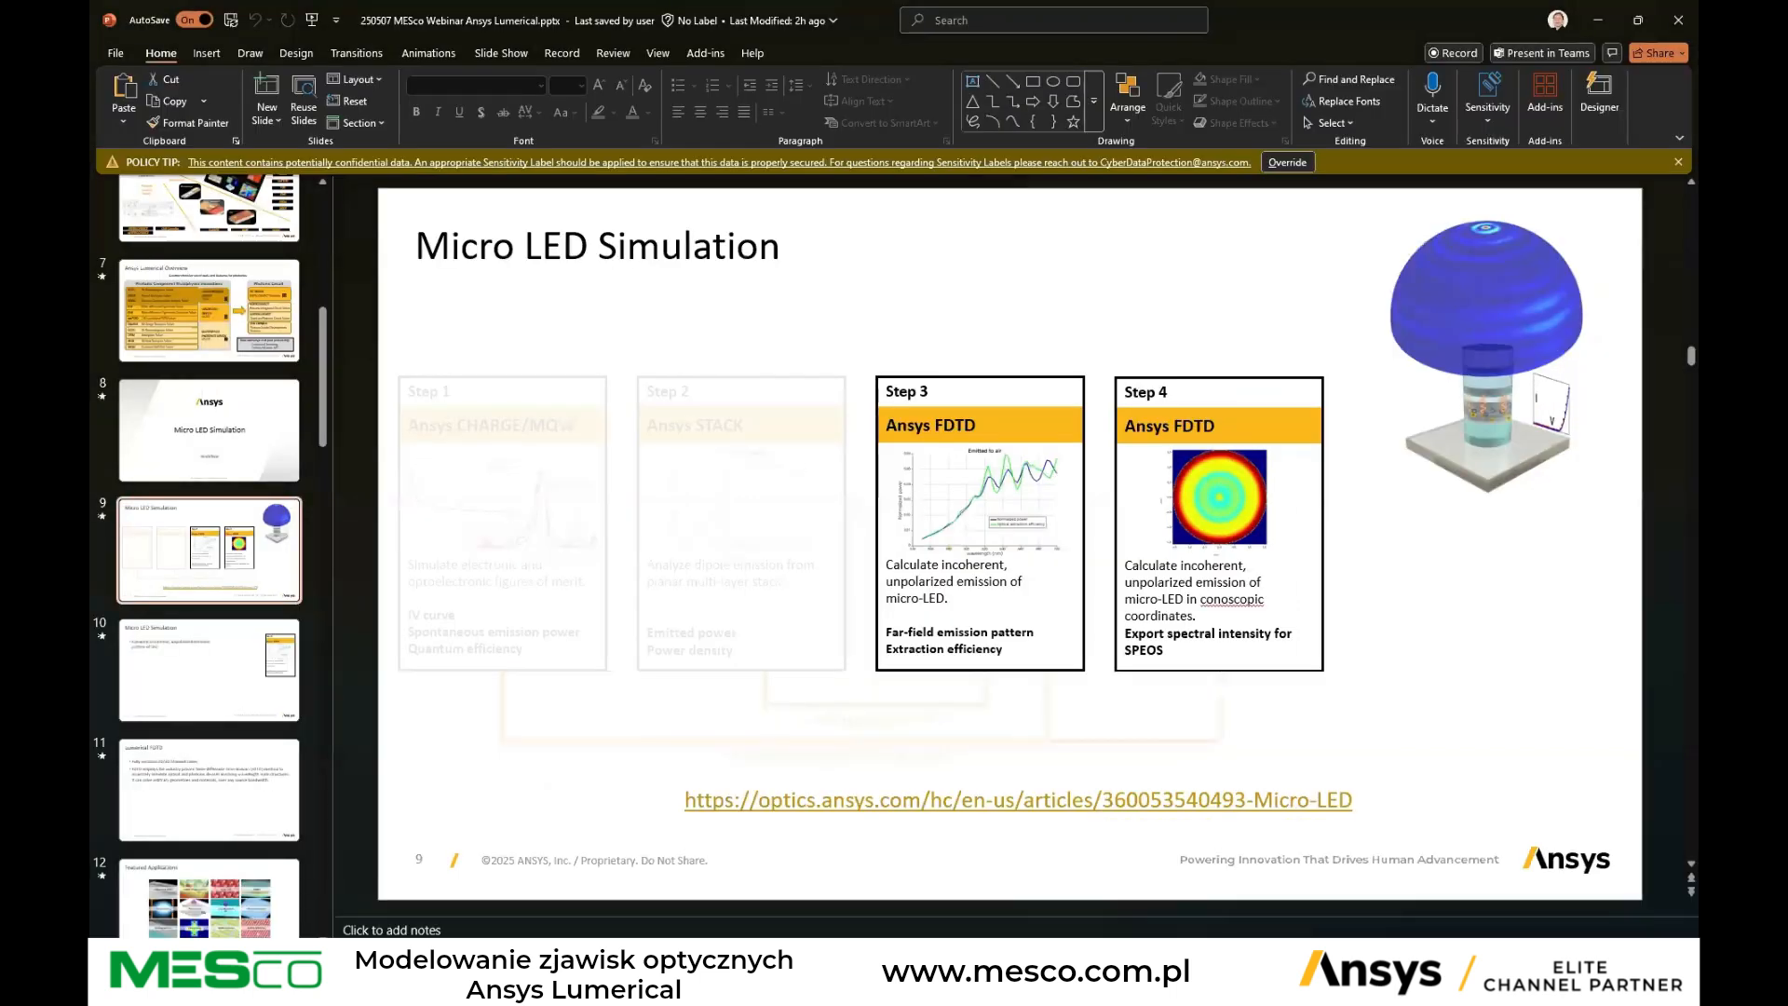
# Return to the farfield visualizer, step the dipole_position slice to index 4, and close the visualizer
pyautogui.moveTo(1237, 983)
pyautogui.click(1191, 890)
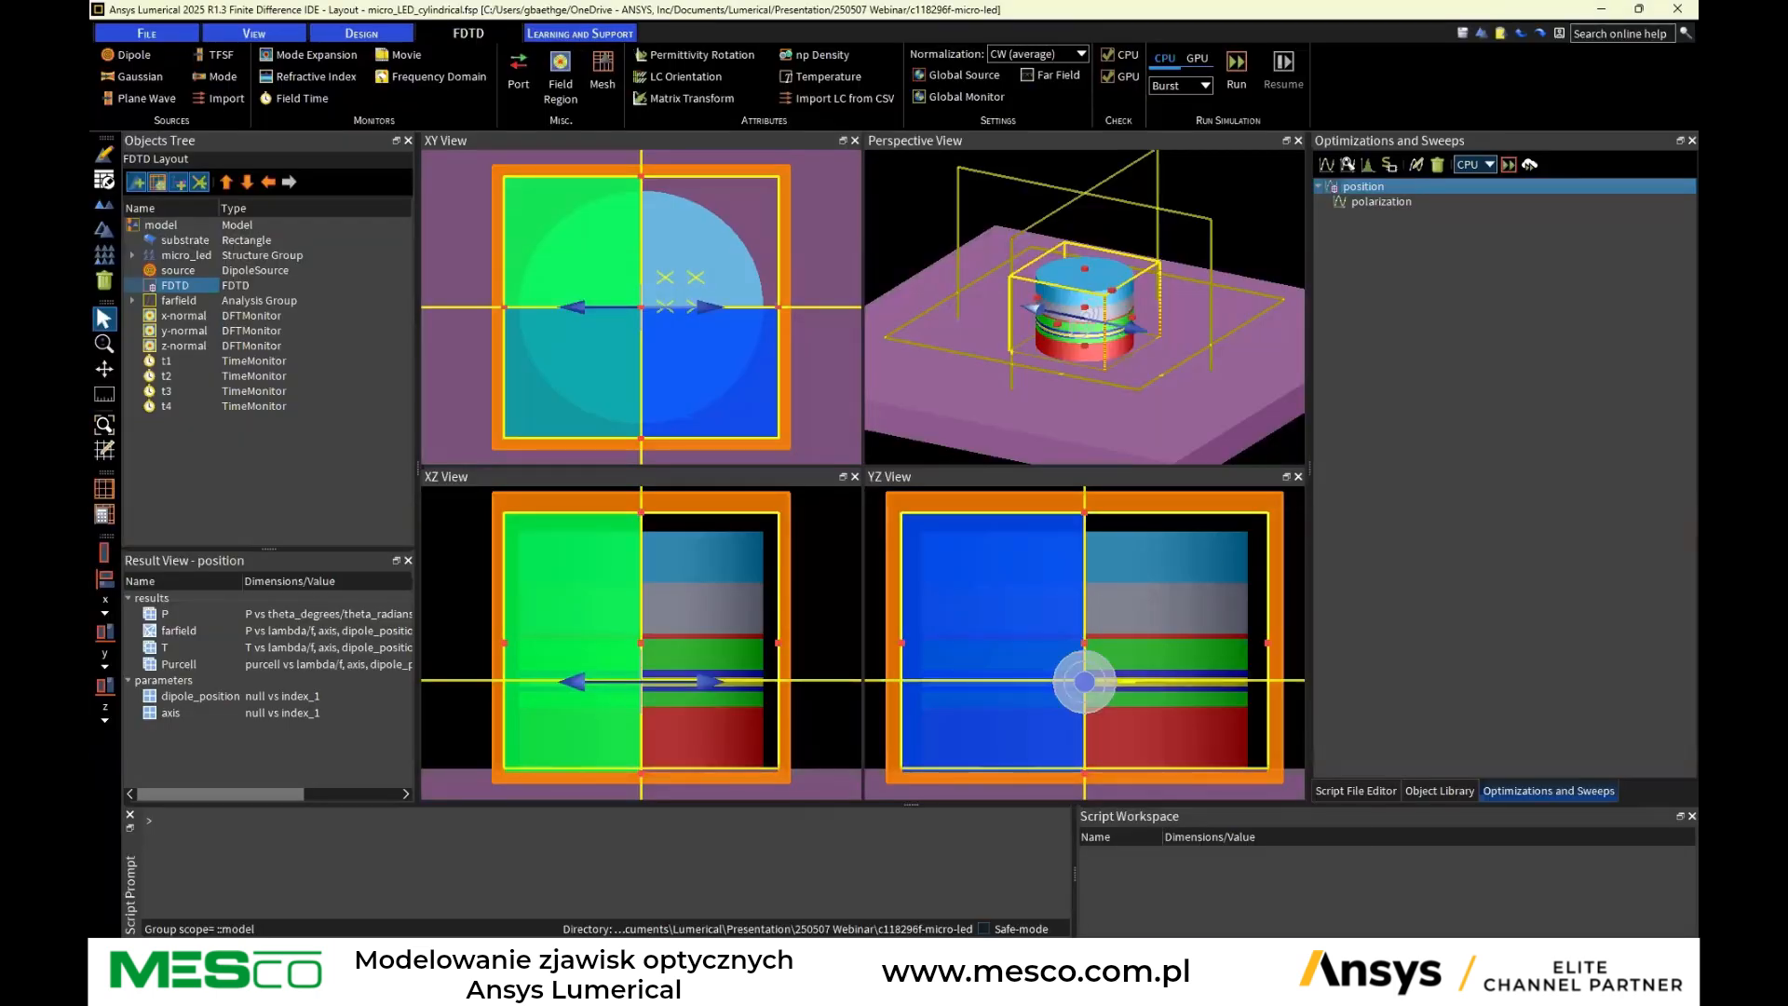
pyautogui.click(1310, 911)
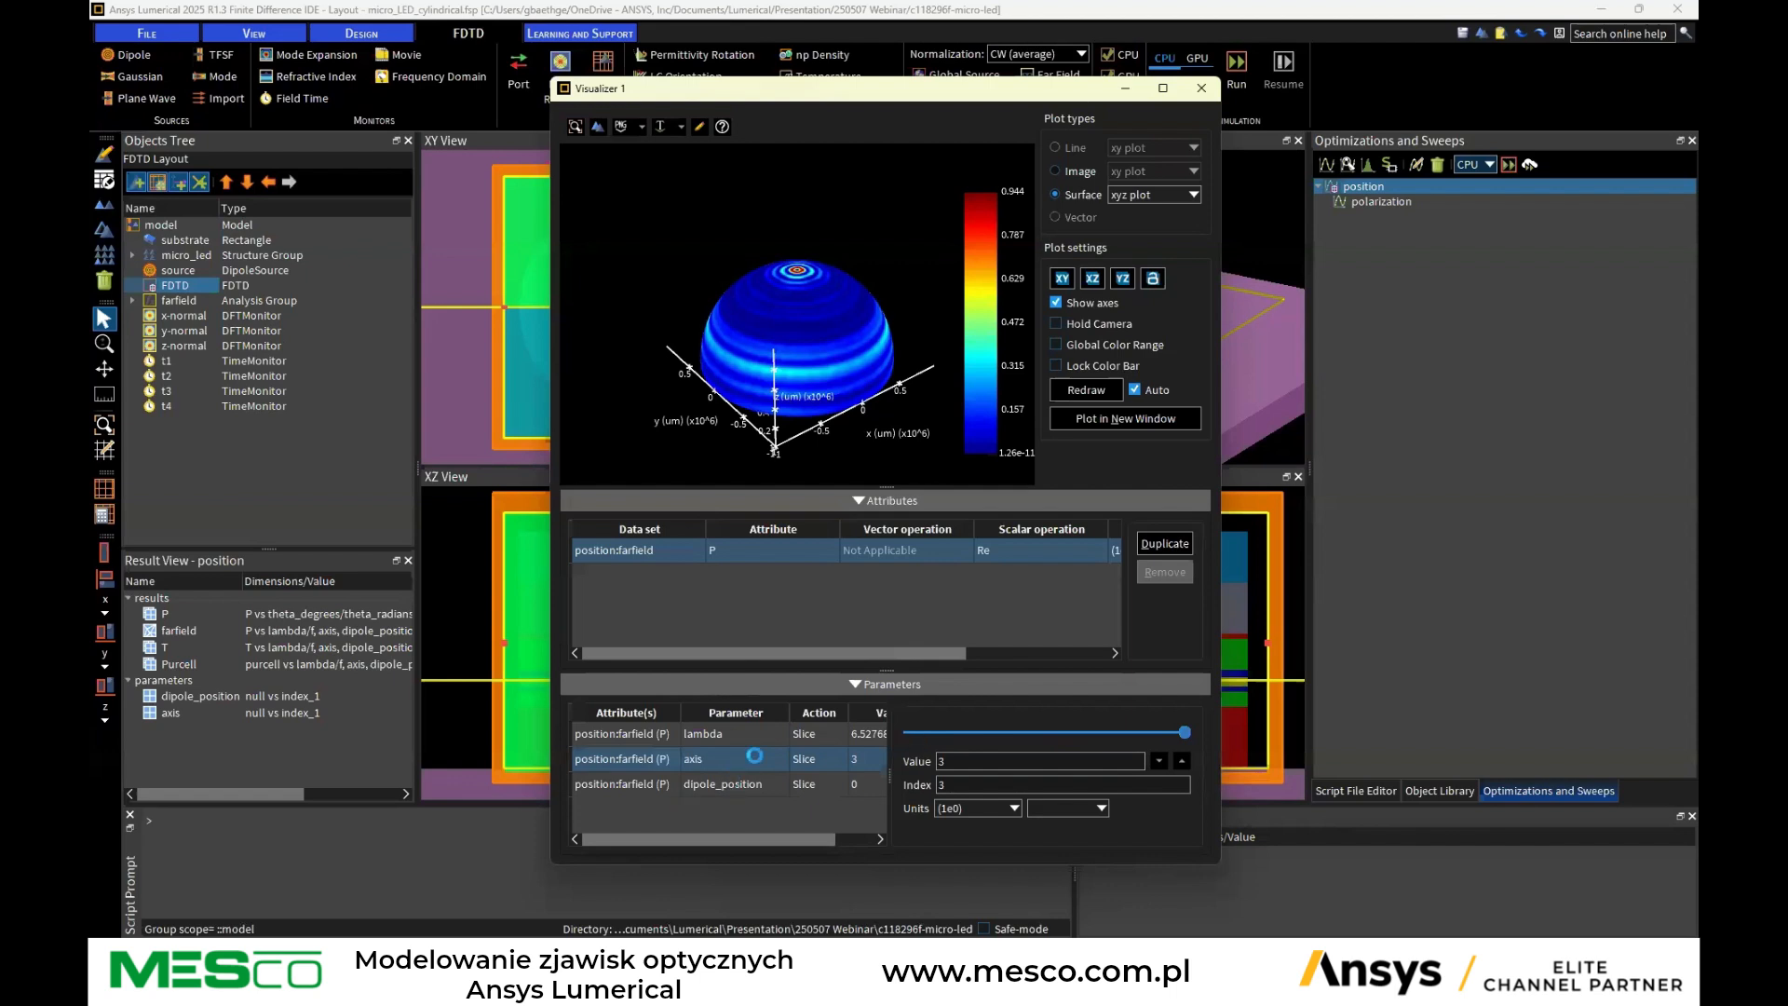
pyautogui.click(733, 785)
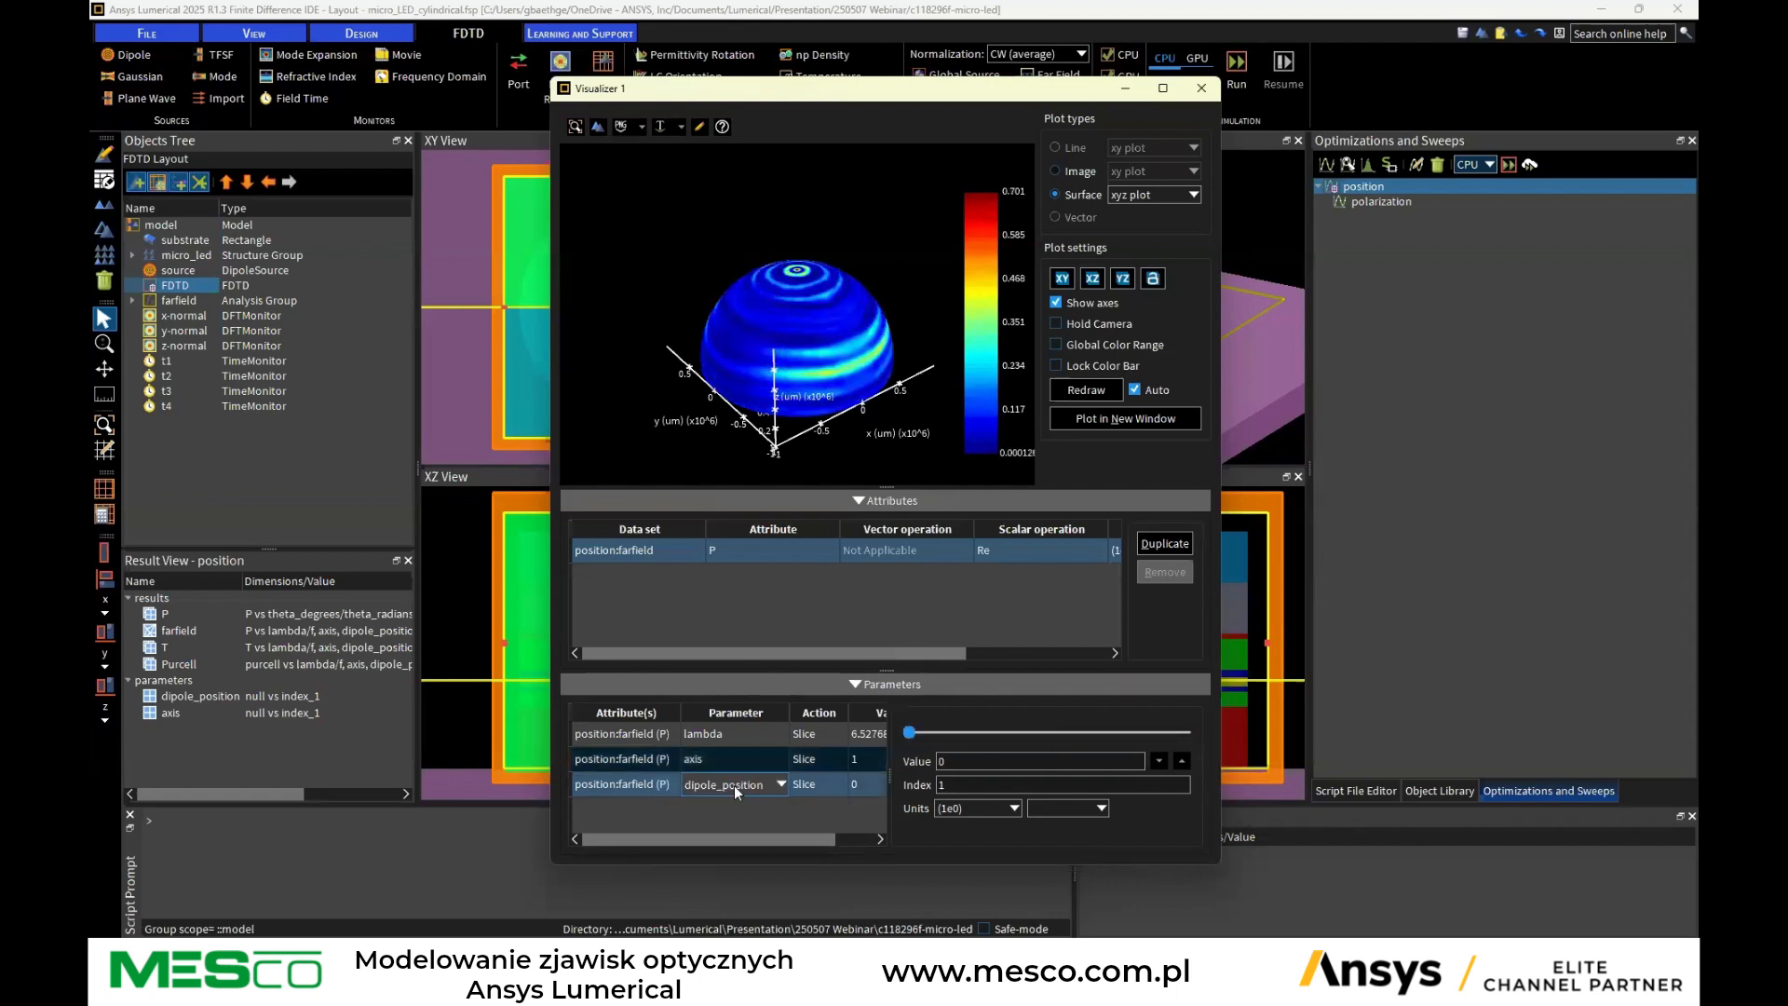
pyautogui.click(1182, 762)
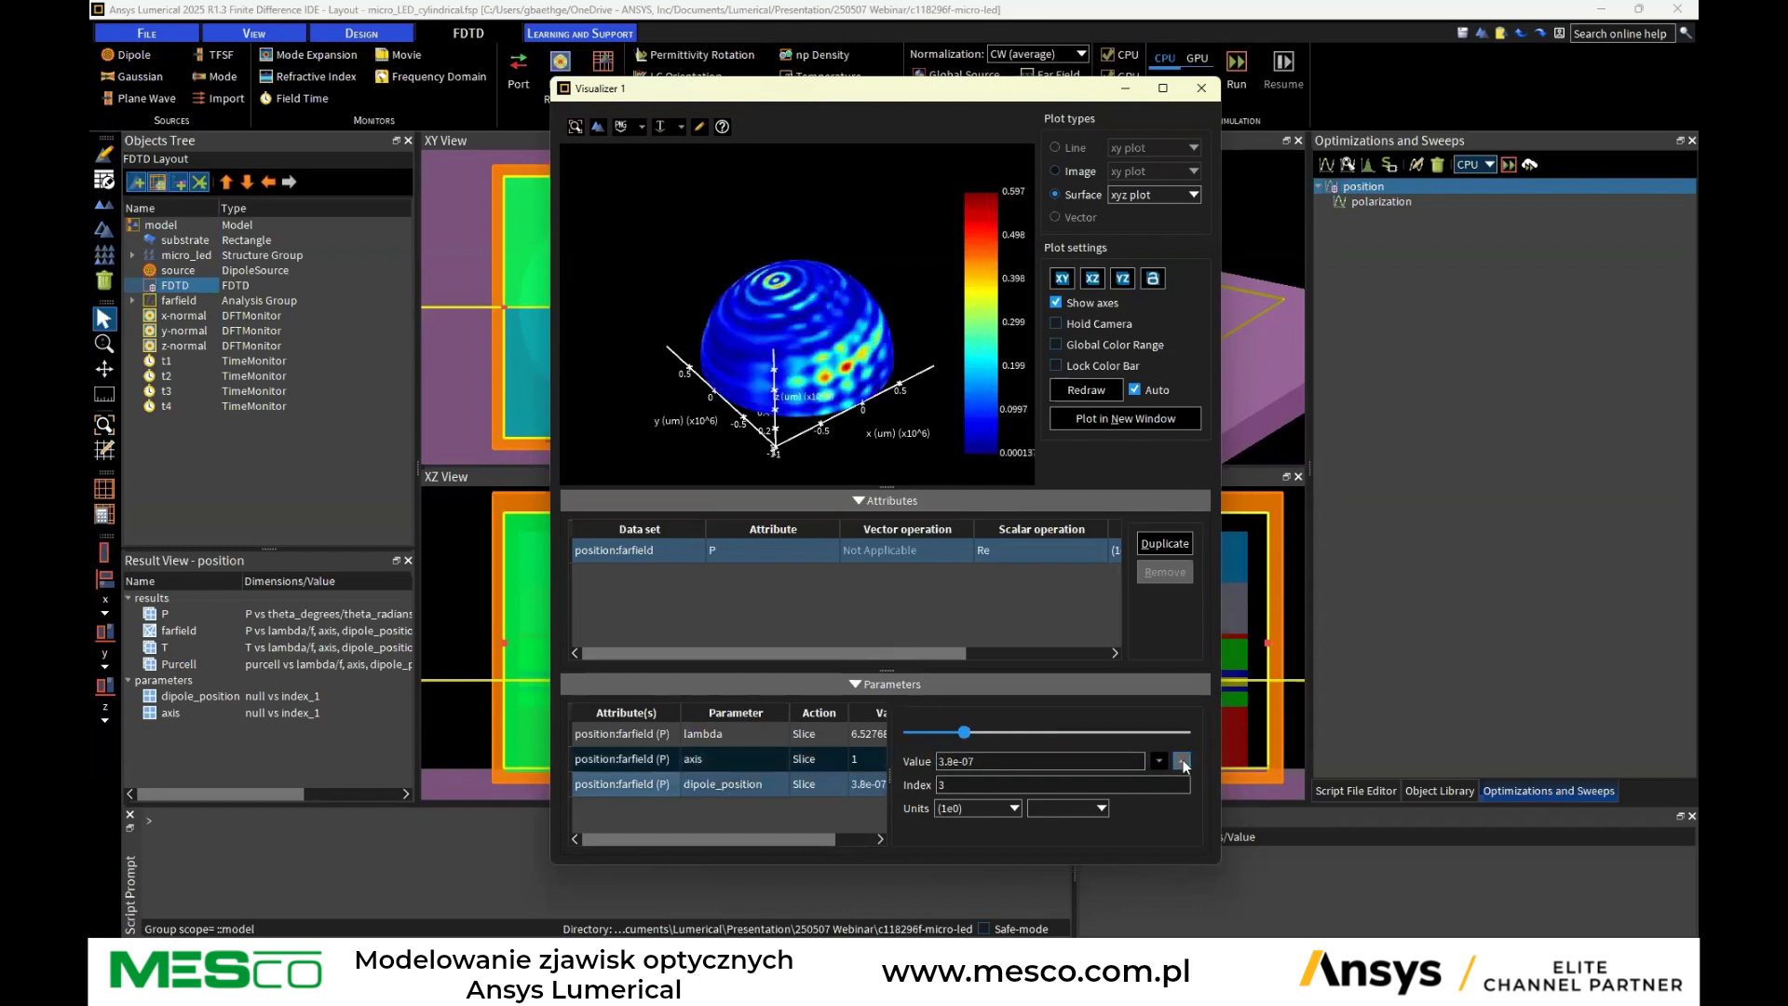
pyautogui.click(1182, 761)
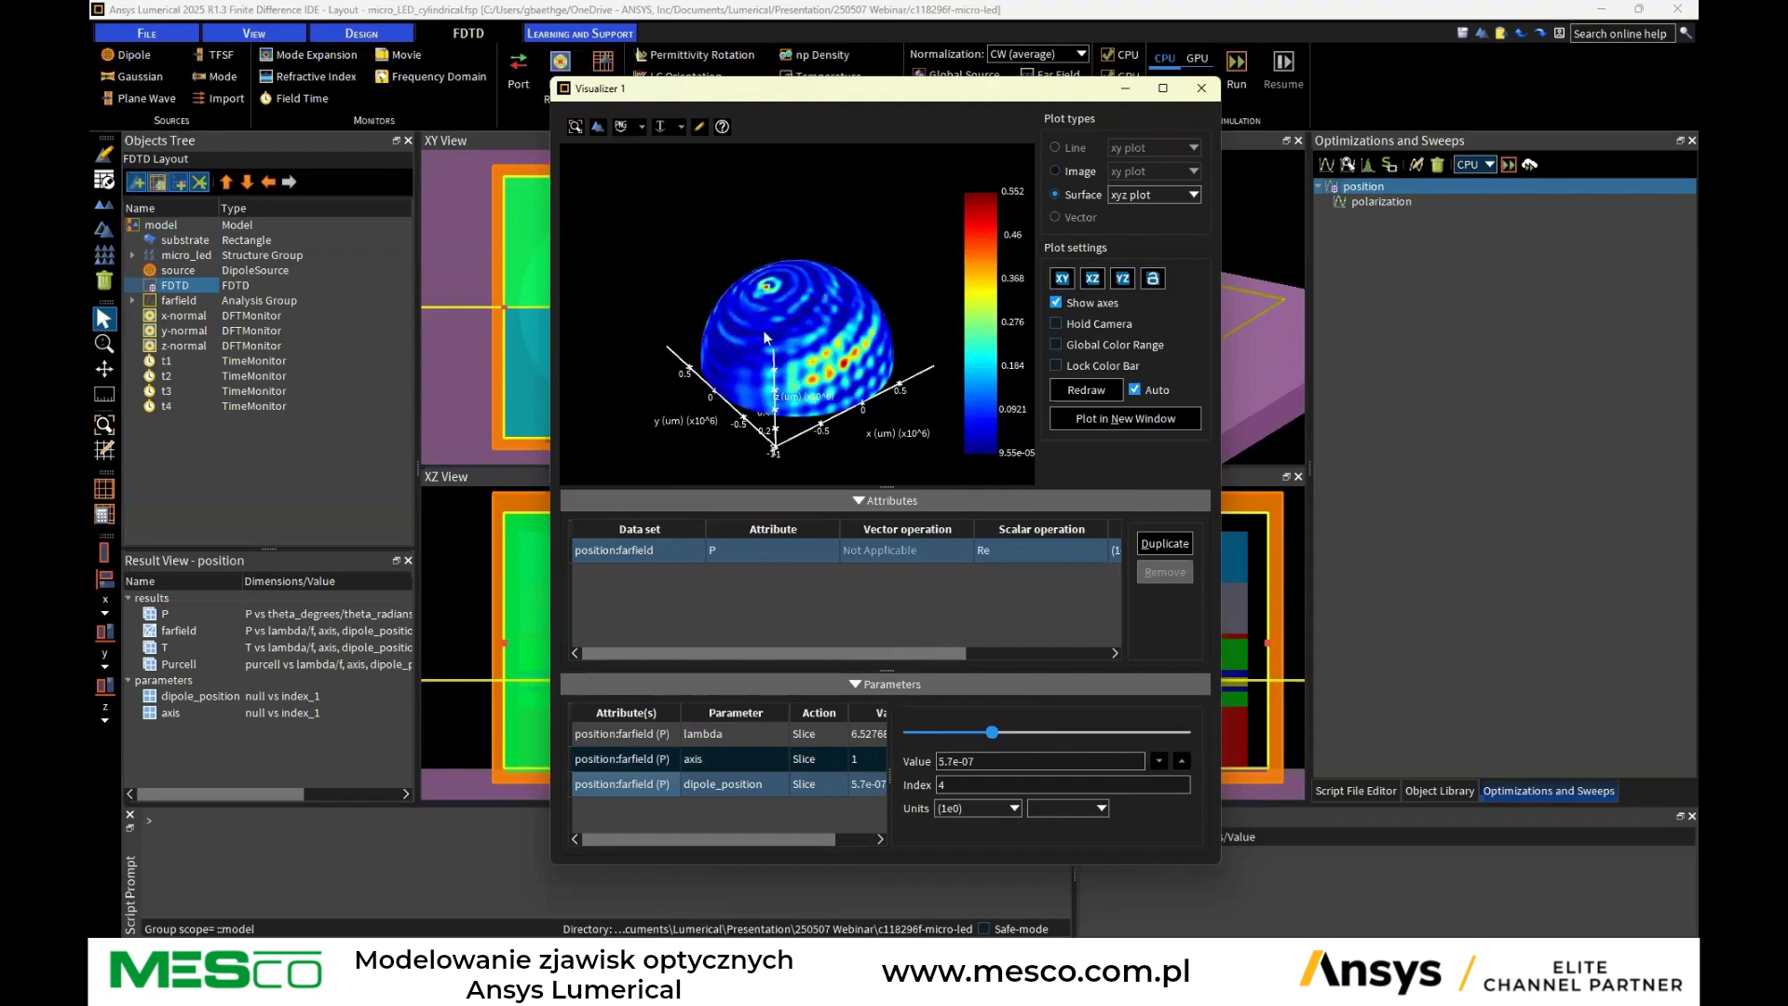
pyautogui.click(1202, 88)
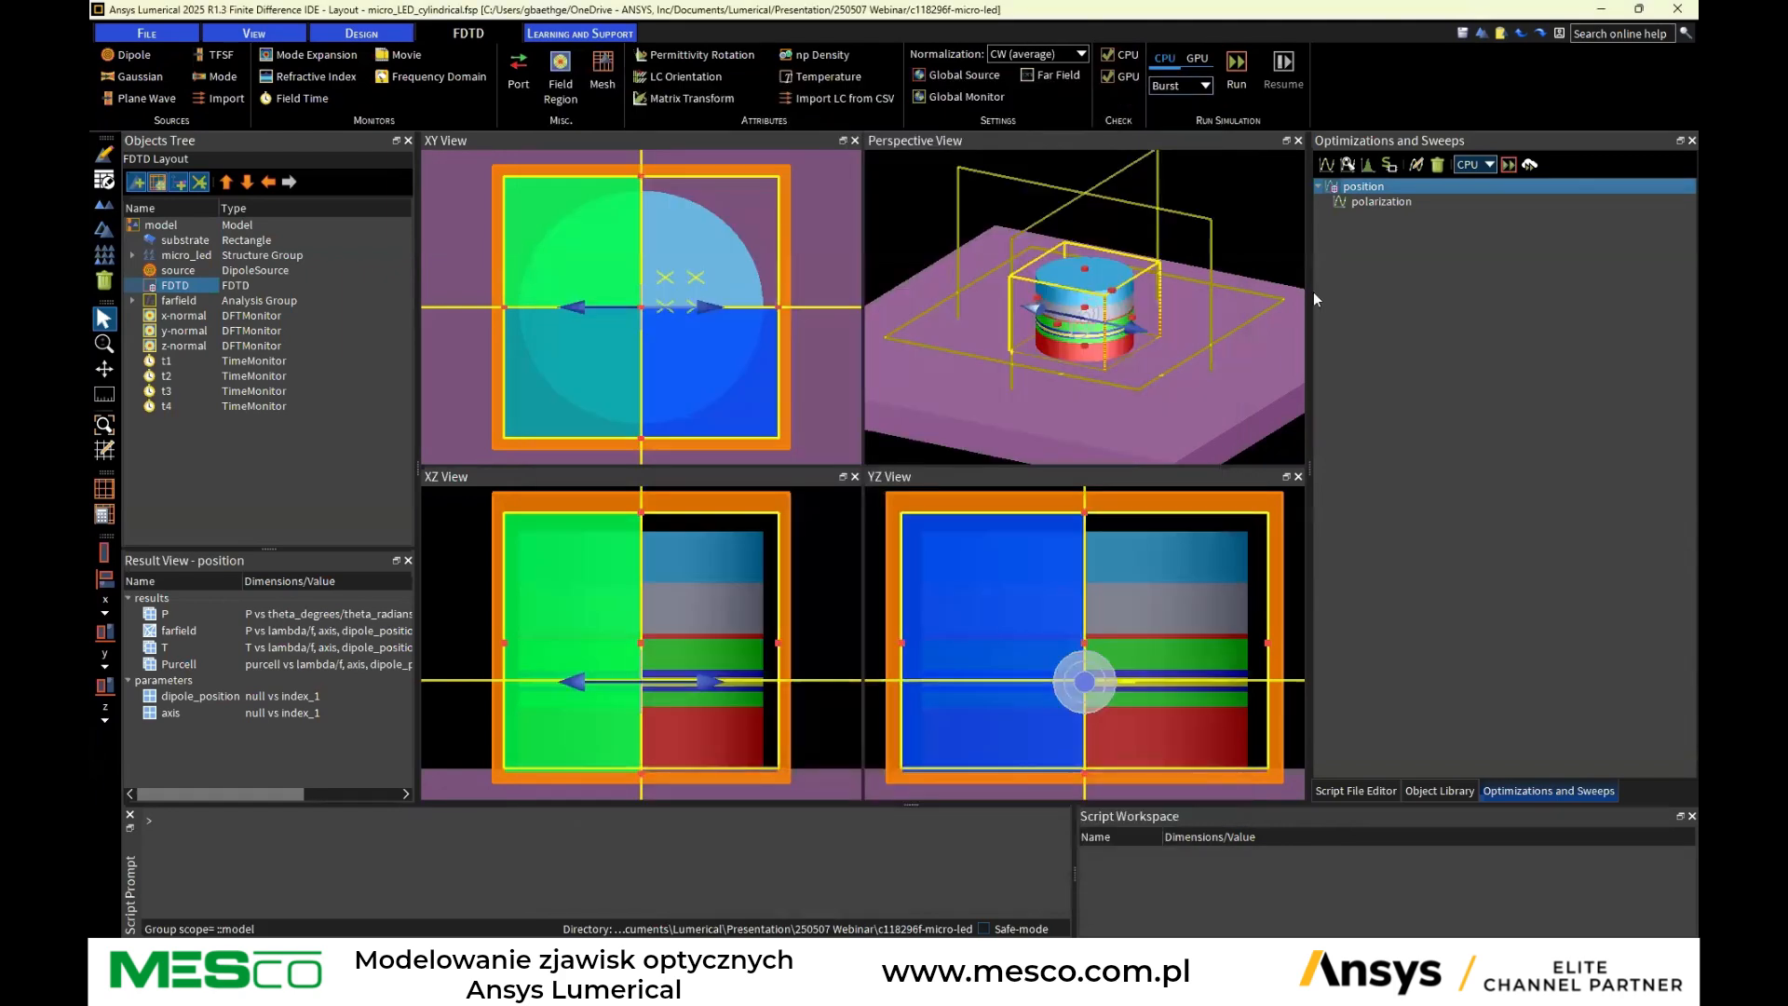
# Widen the sweeps panel and read through the dipole_position_analysis.lsf script in the Script File Editor
pyautogui.moveTo(1307, 460); pyautogui.dragTo(1155, 459)
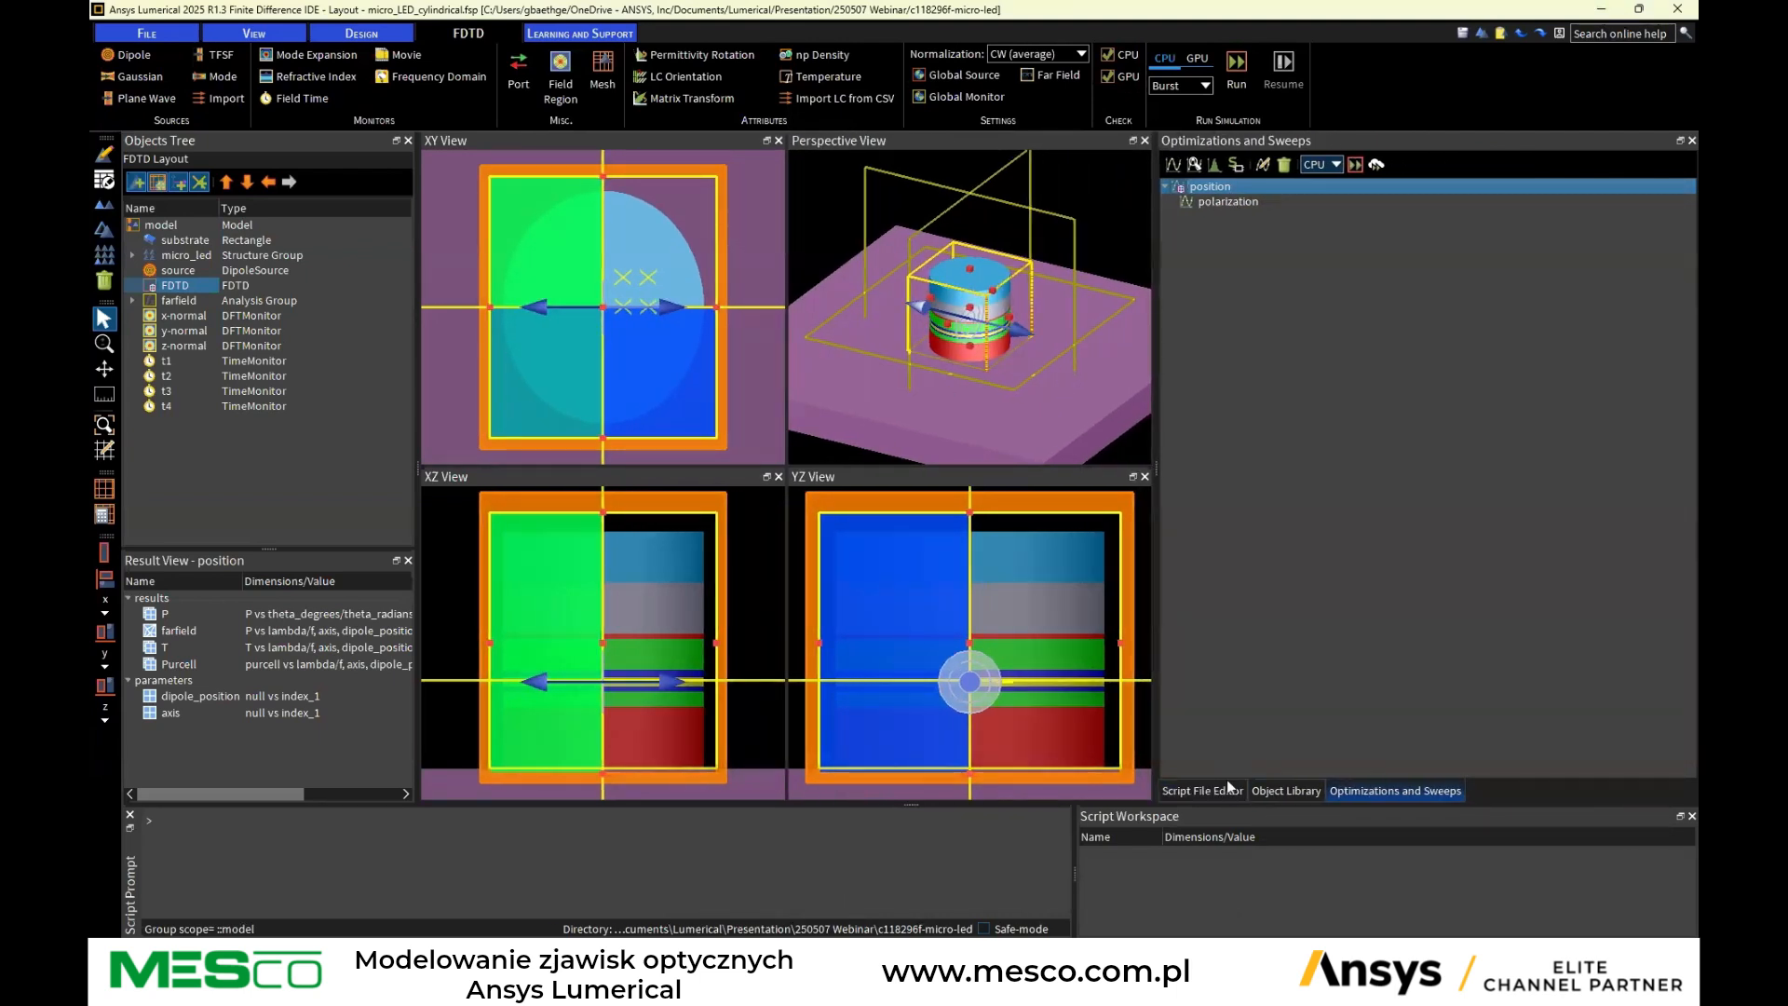
pyautogui.click(1203, 789)
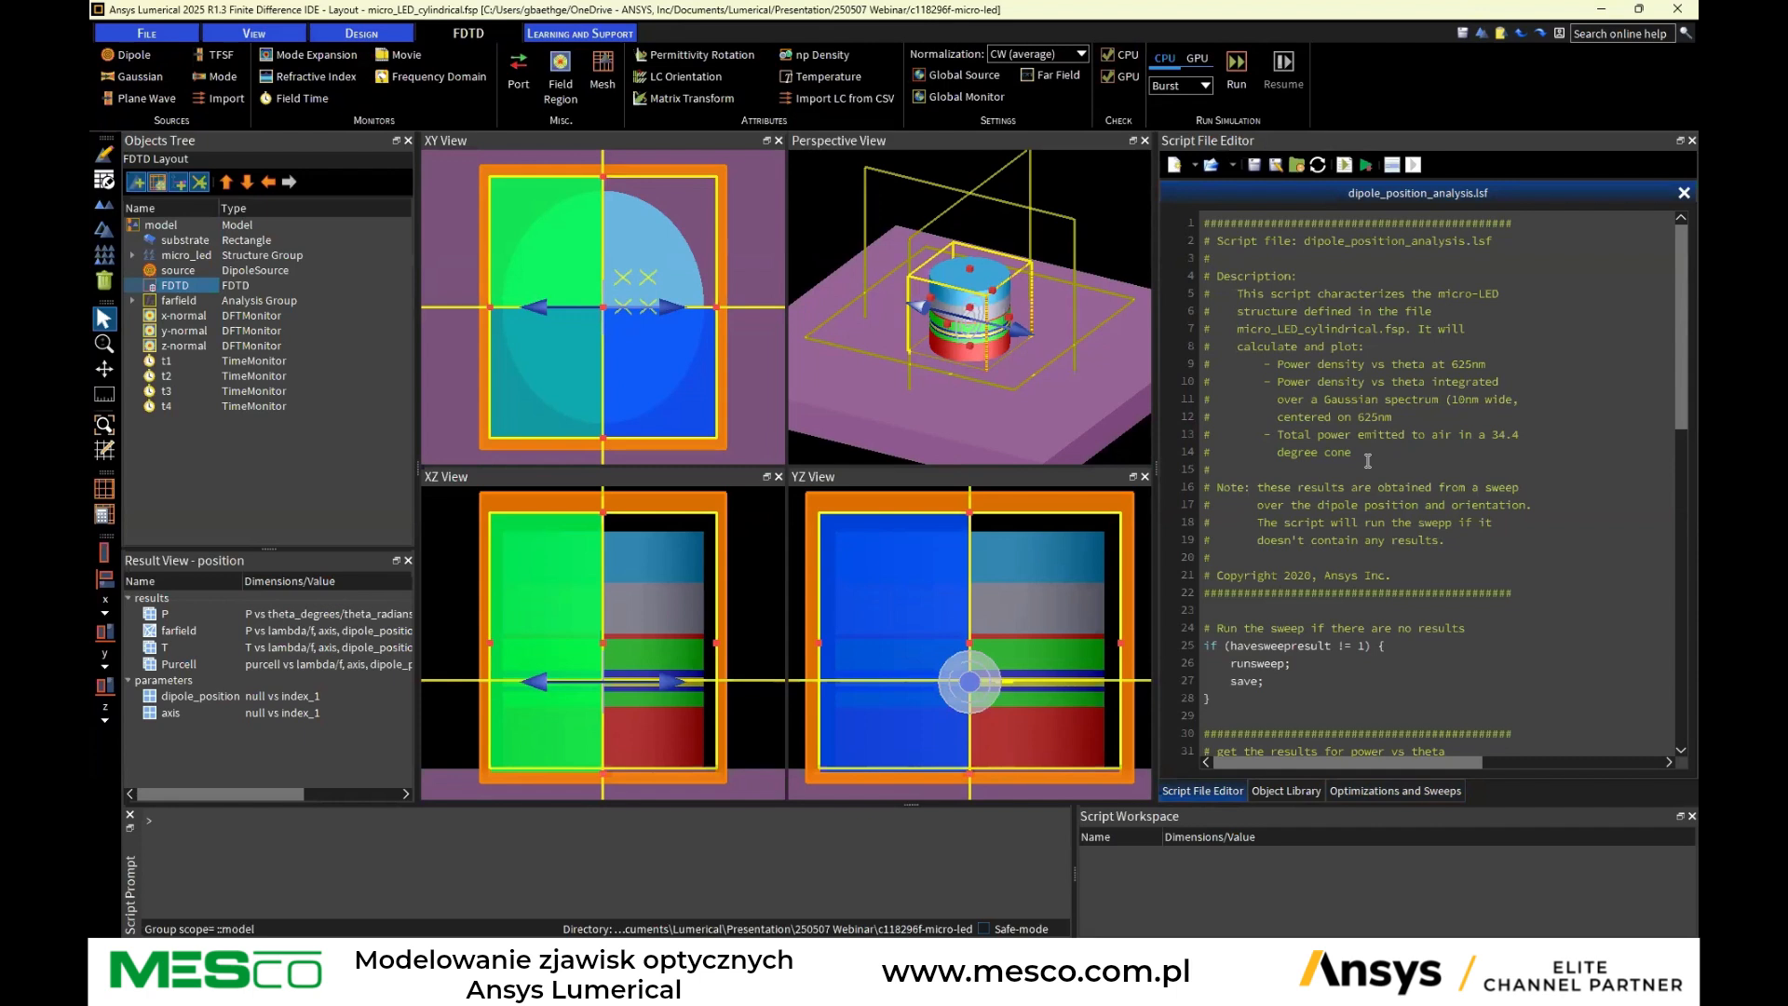
pyautogui.scroll(-2, 1368, 451)
pyautogui.scroll(2, 1387, 471)
pyautogui.scroll(-6, 1387, 471)
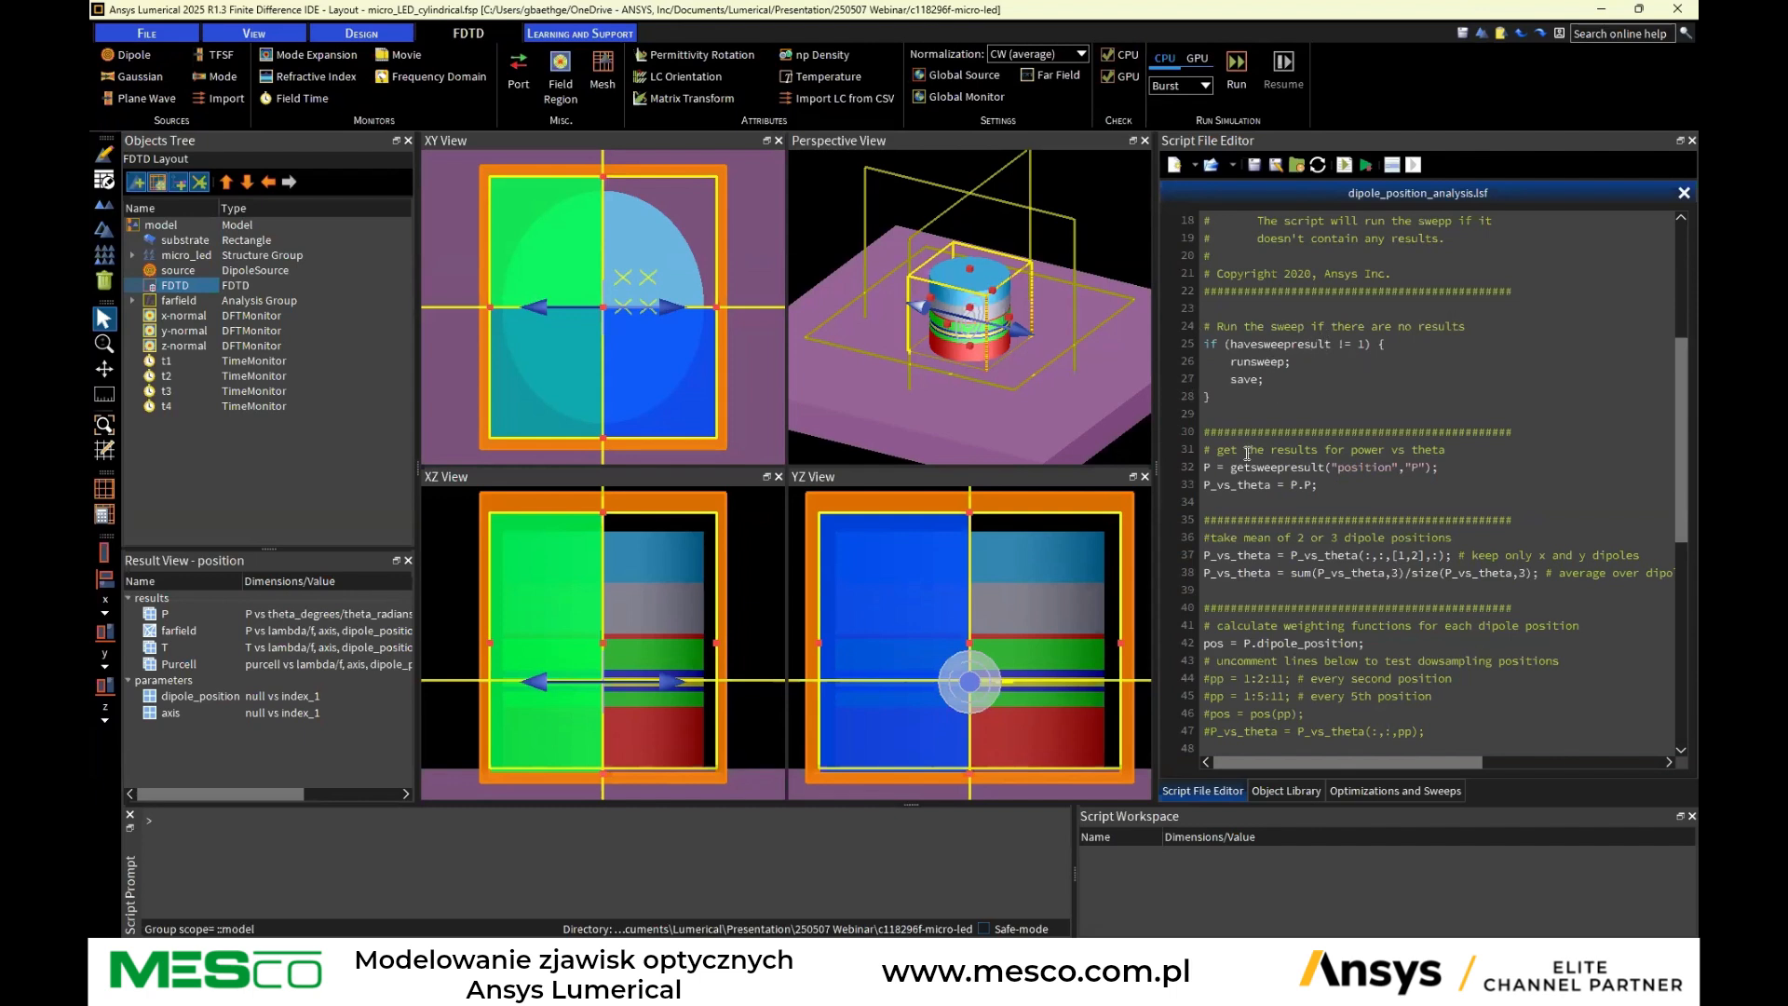
pyautogui.scroll(-1, 1271, 413)
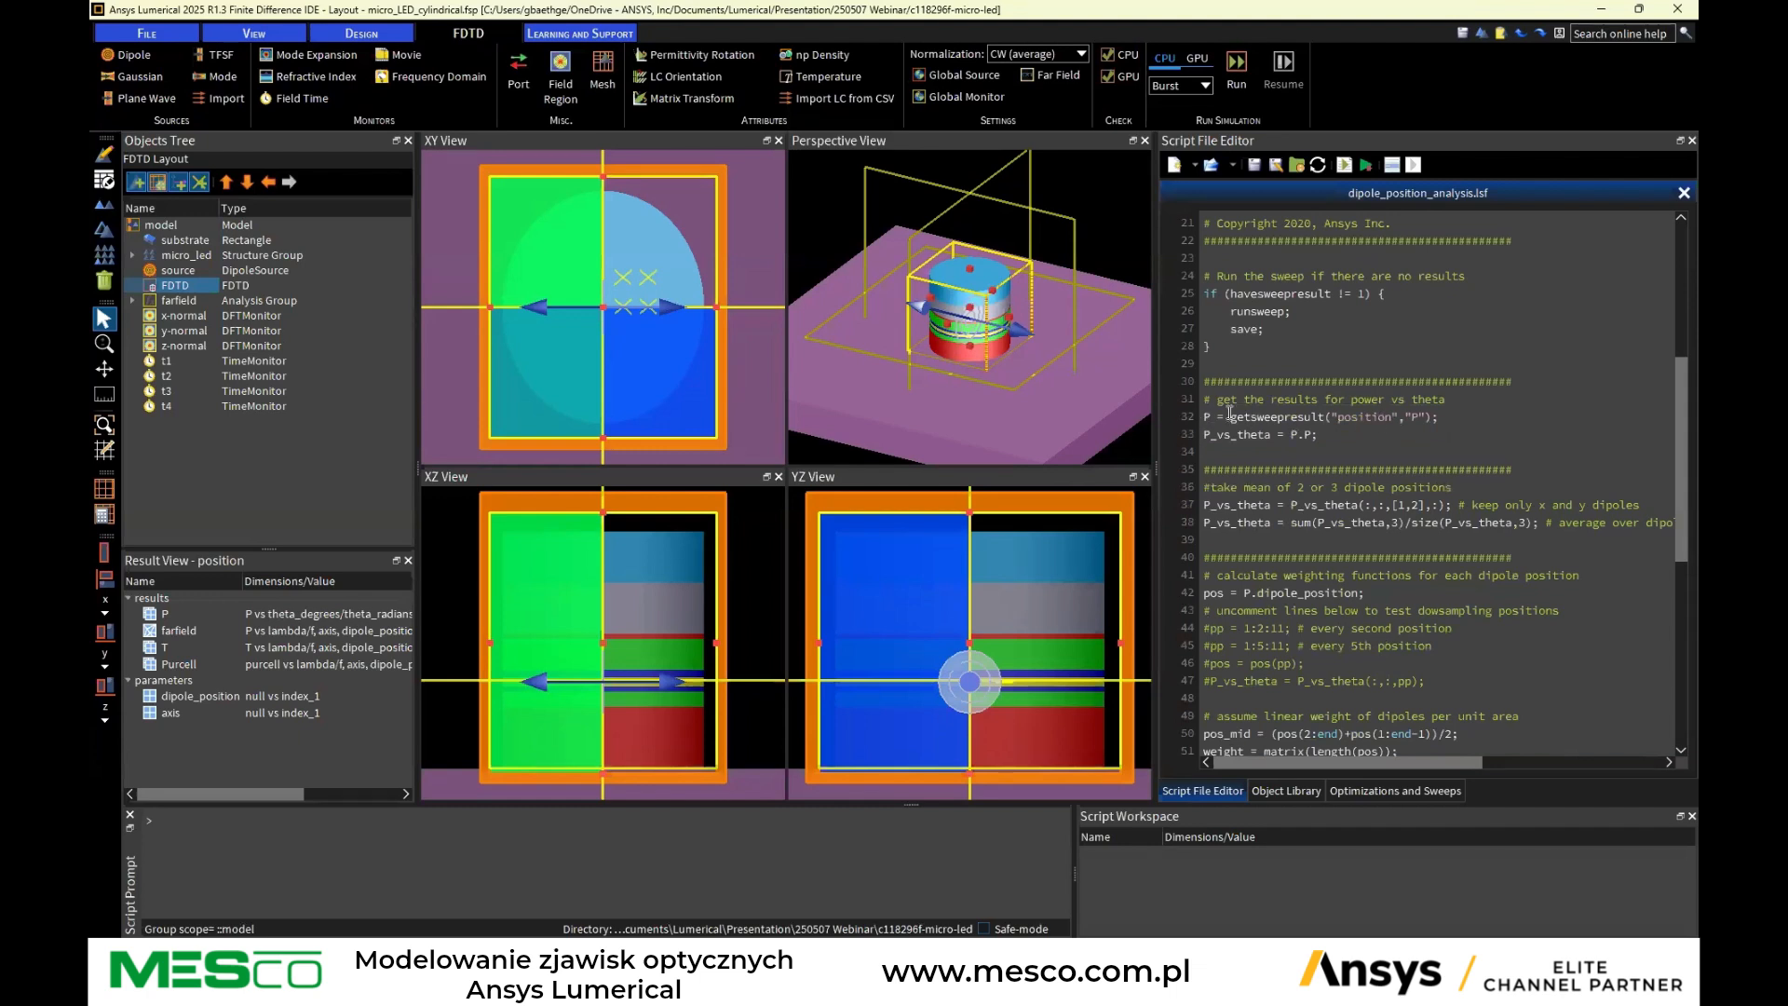
# Read through the dipole_position_analysis.lsf script, highlighting the getsweepresult line and scrolling to its end
pyautogui.moveTo(1203, 416); pyautogui.dragTo(1446, 415)
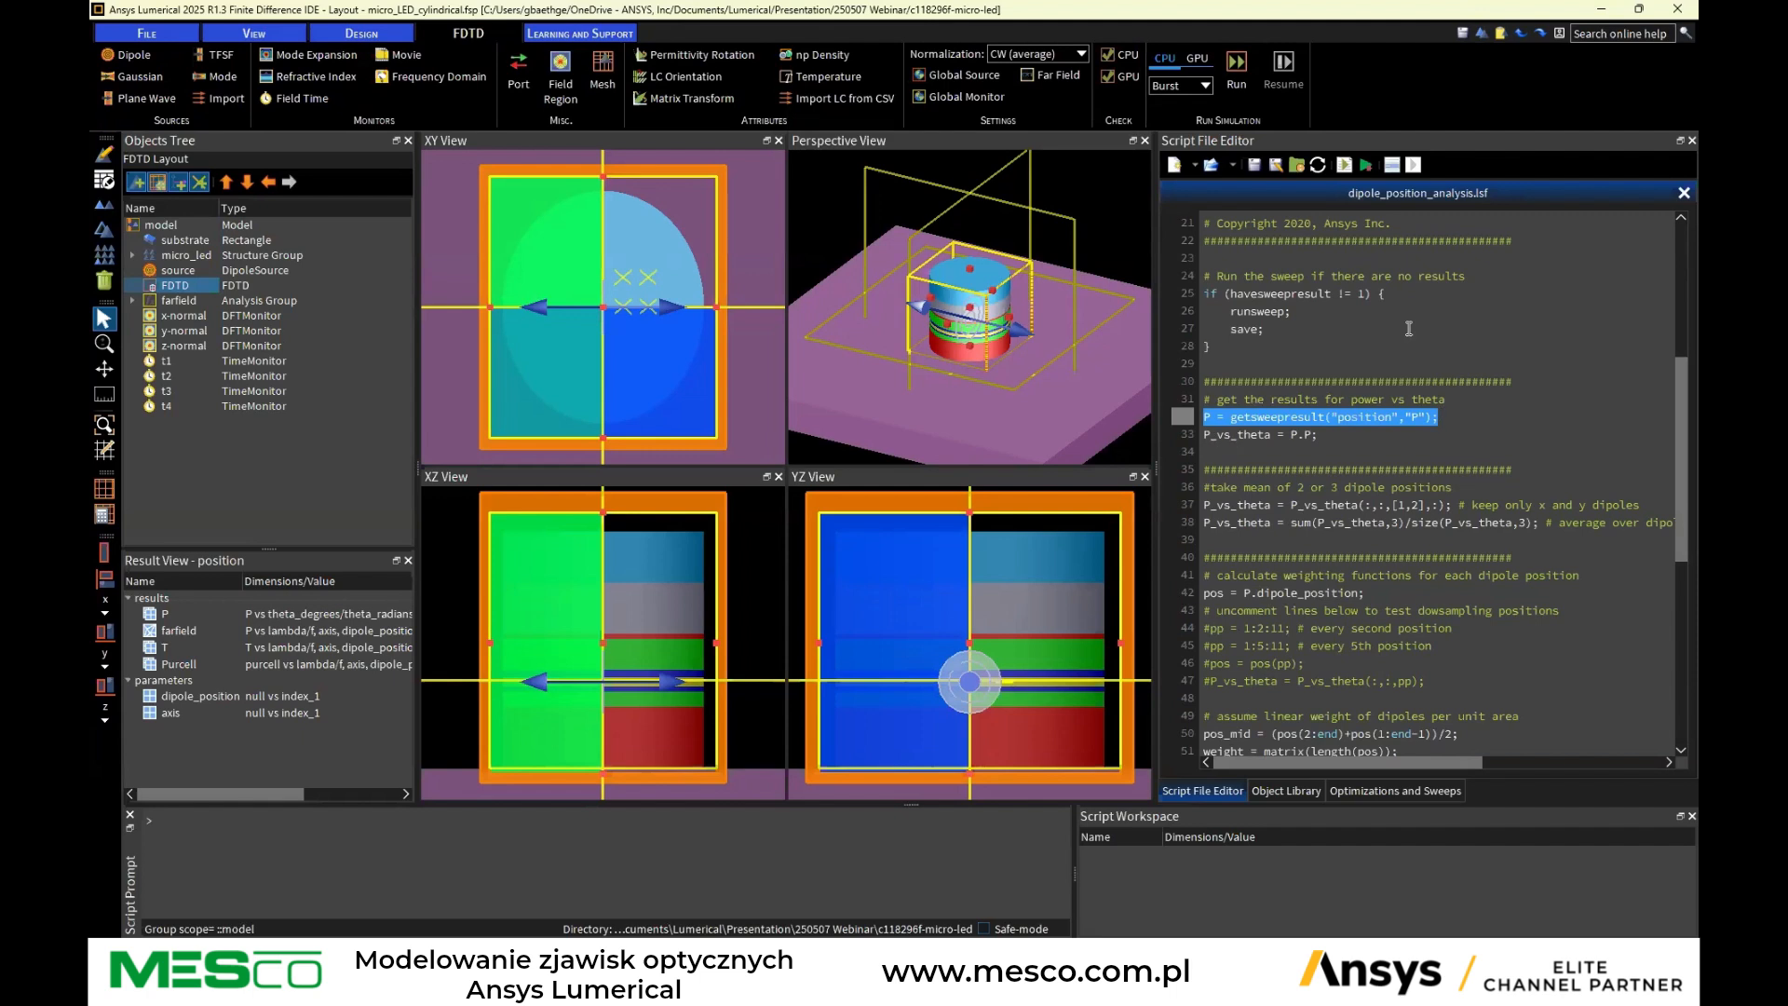
pyautogui.scroll(-1, 1361, 424)
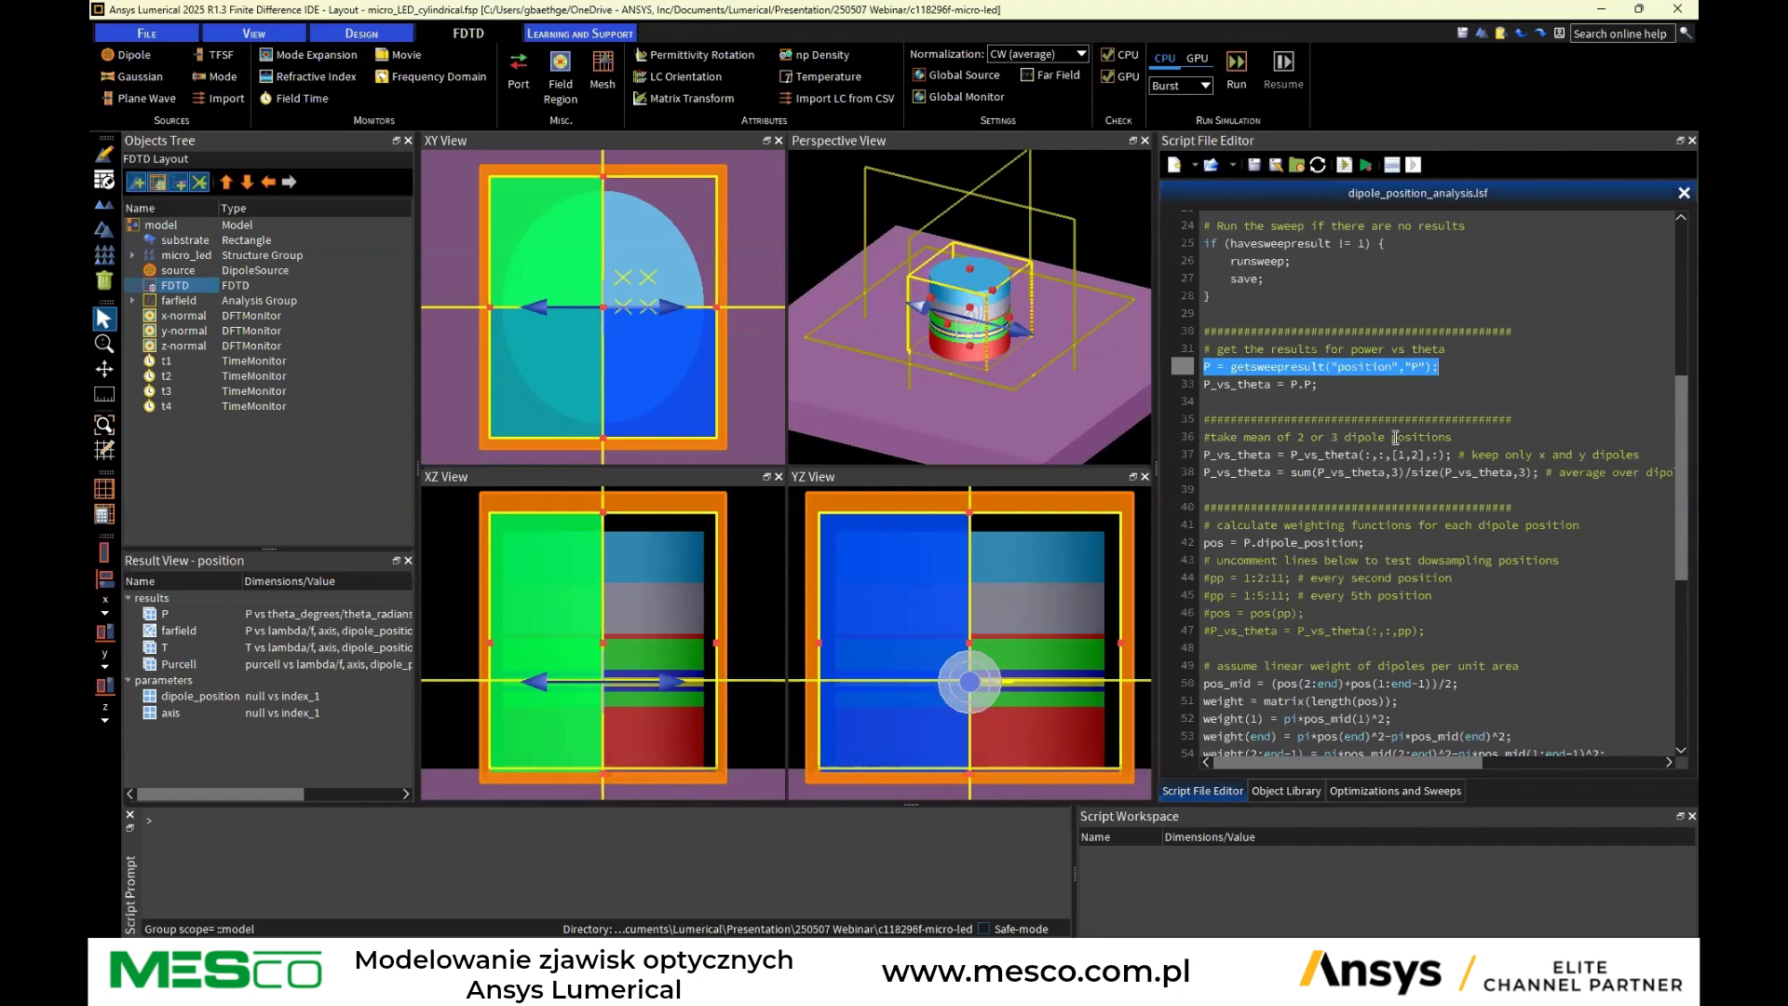
pyautogui.scroll(-2, 1397, 438)
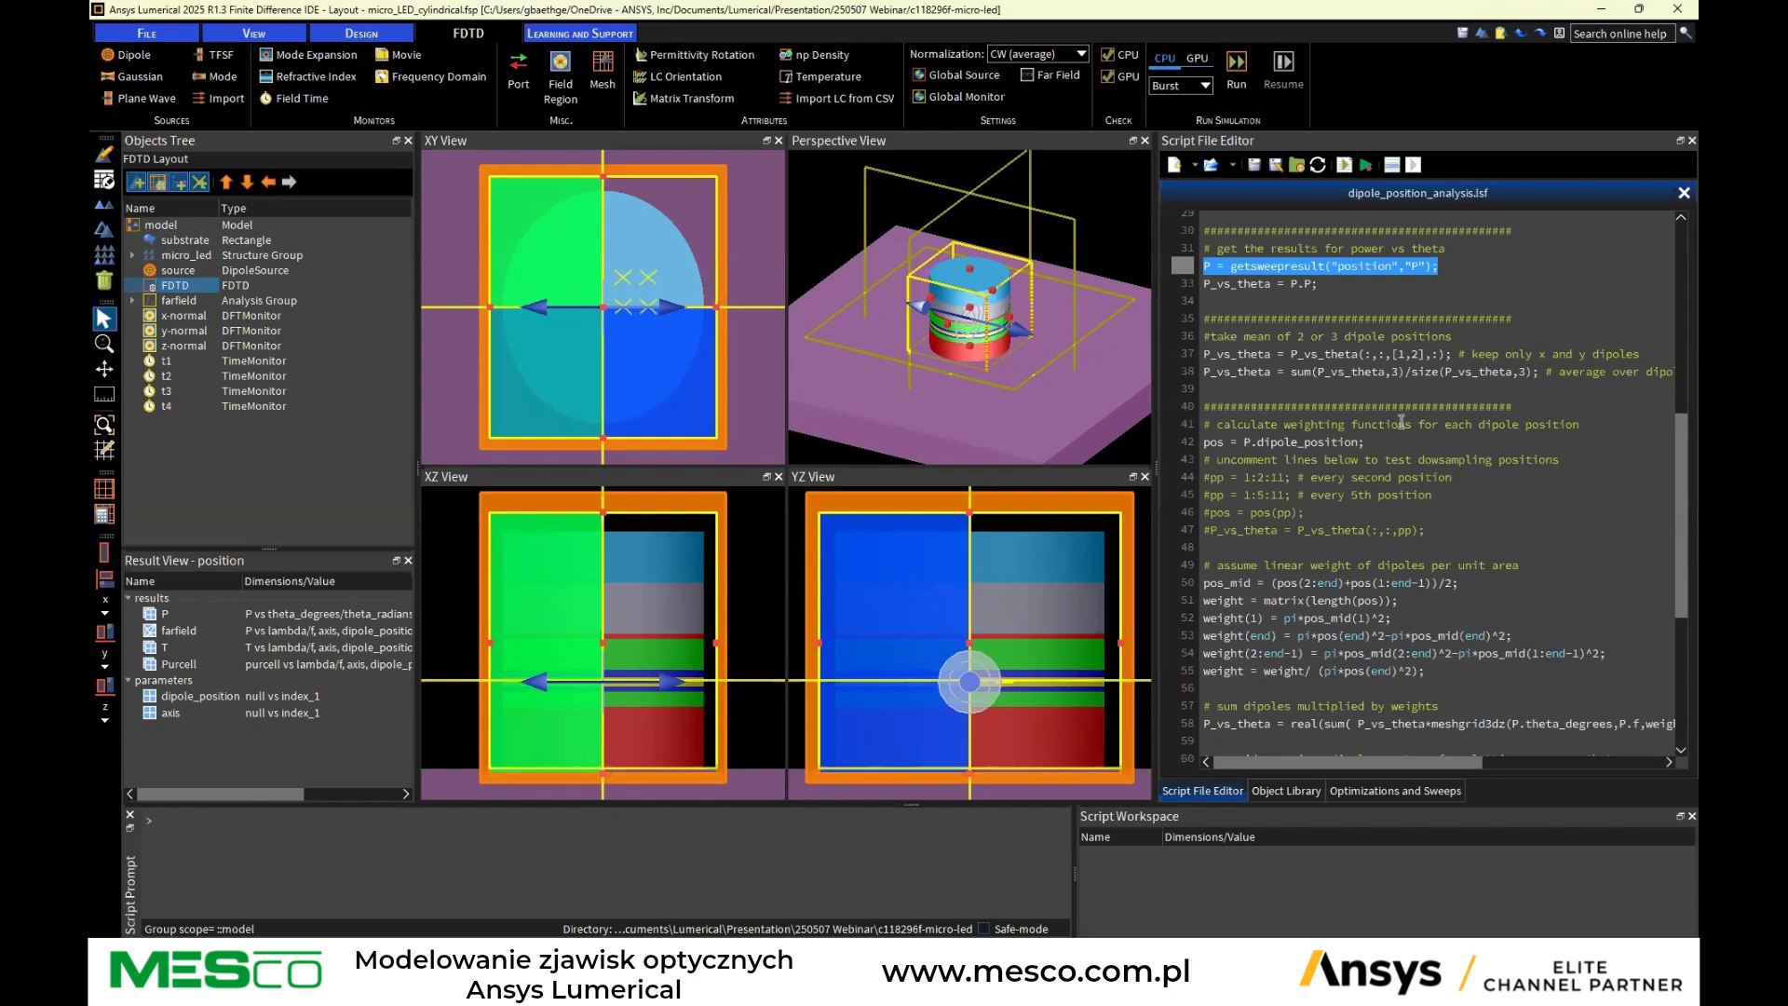
pyautogui.scroll(-1, 1404, 454)
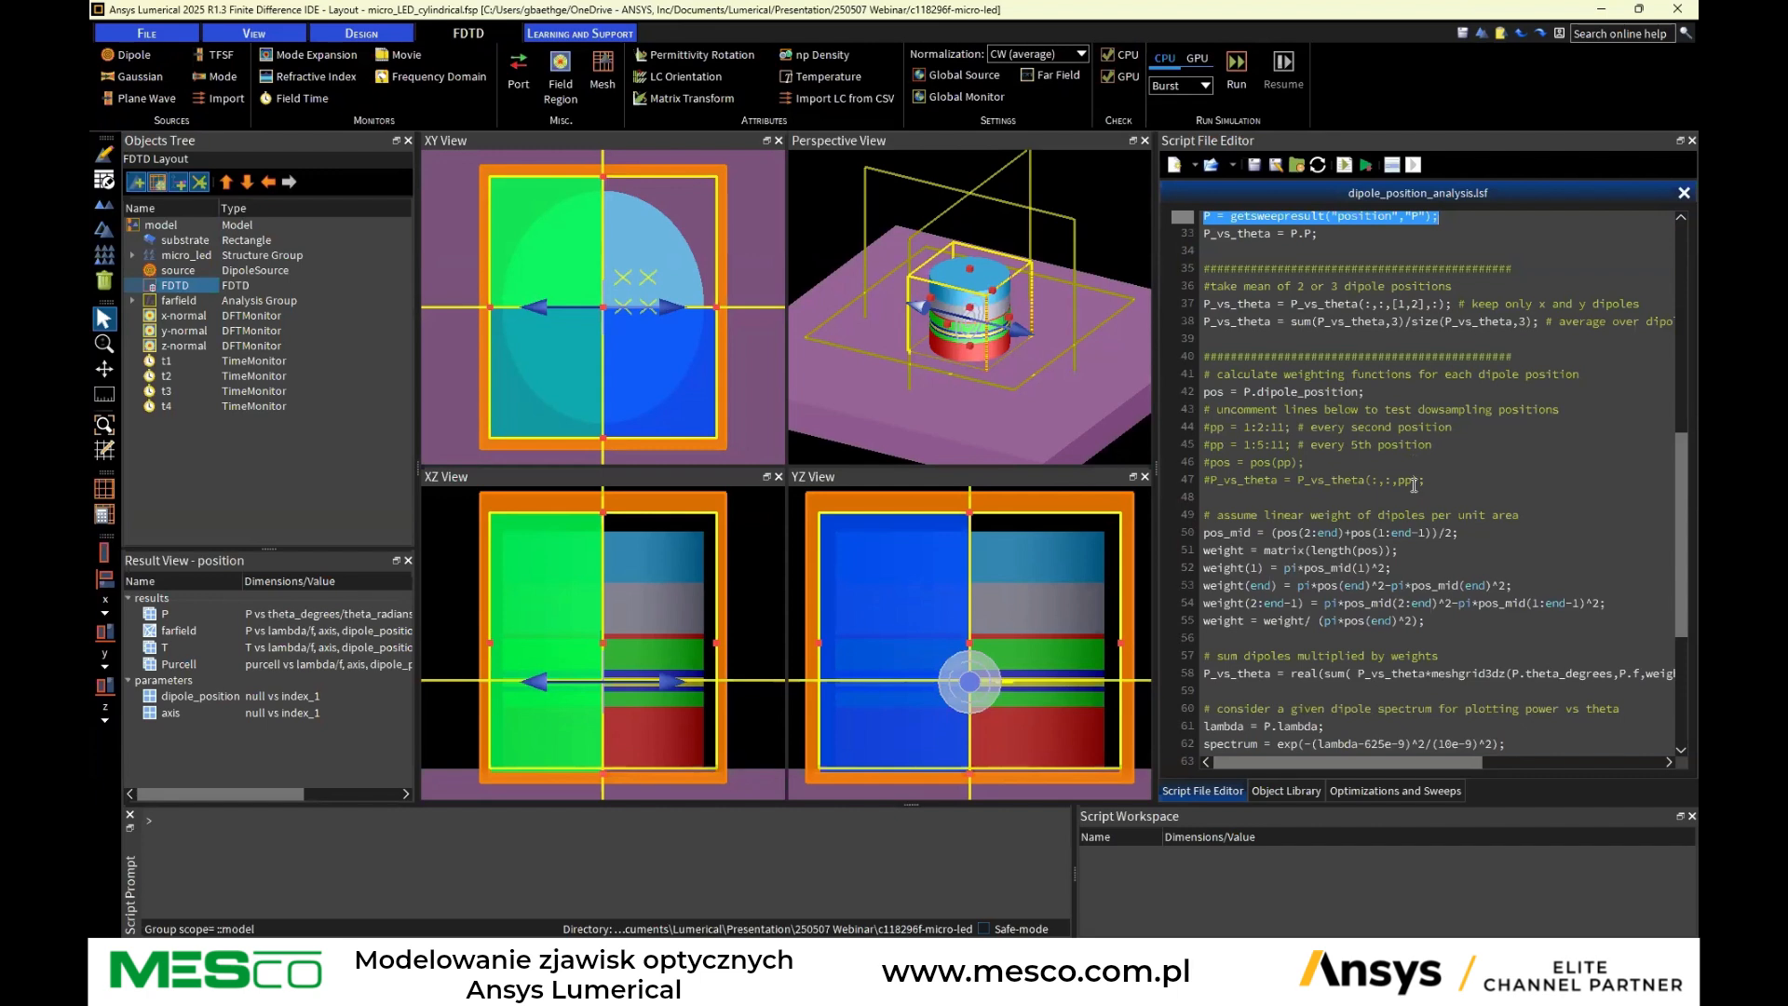
pyautogui.scroll(-2, 1414, 484)
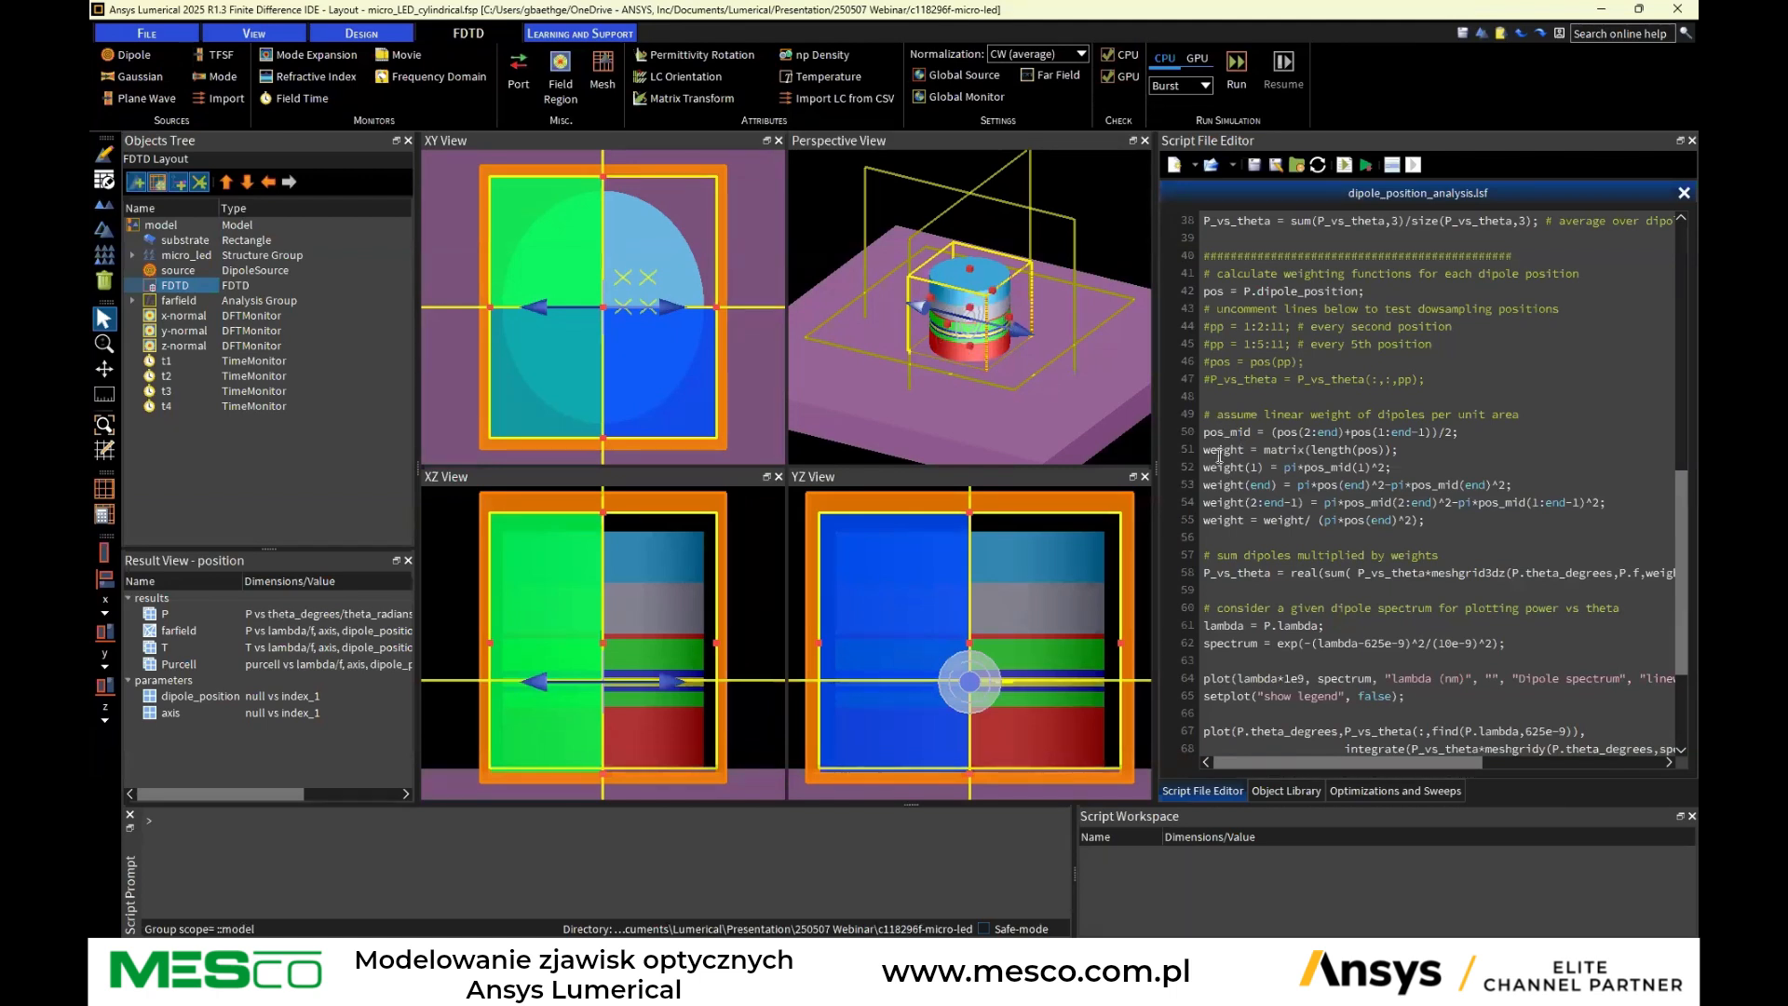
pyautogui.scroll(-3, 1219, 452)
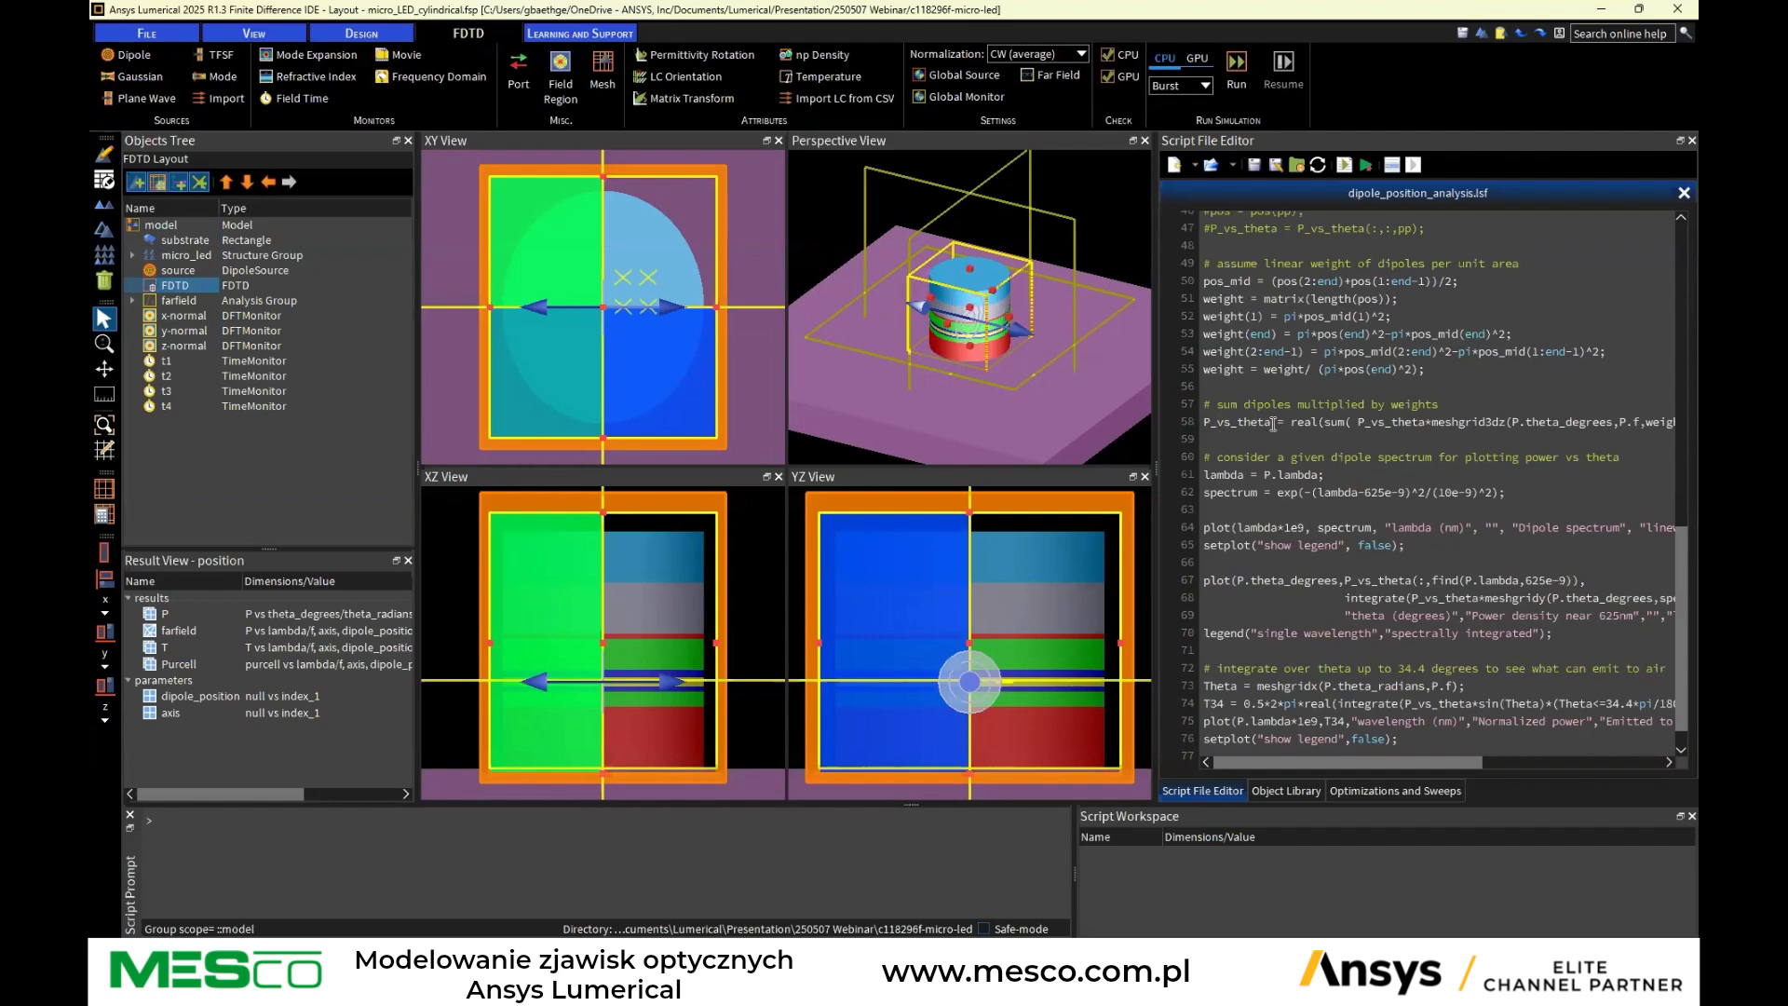
pyautogui.scroll(-1, 1538, 433)
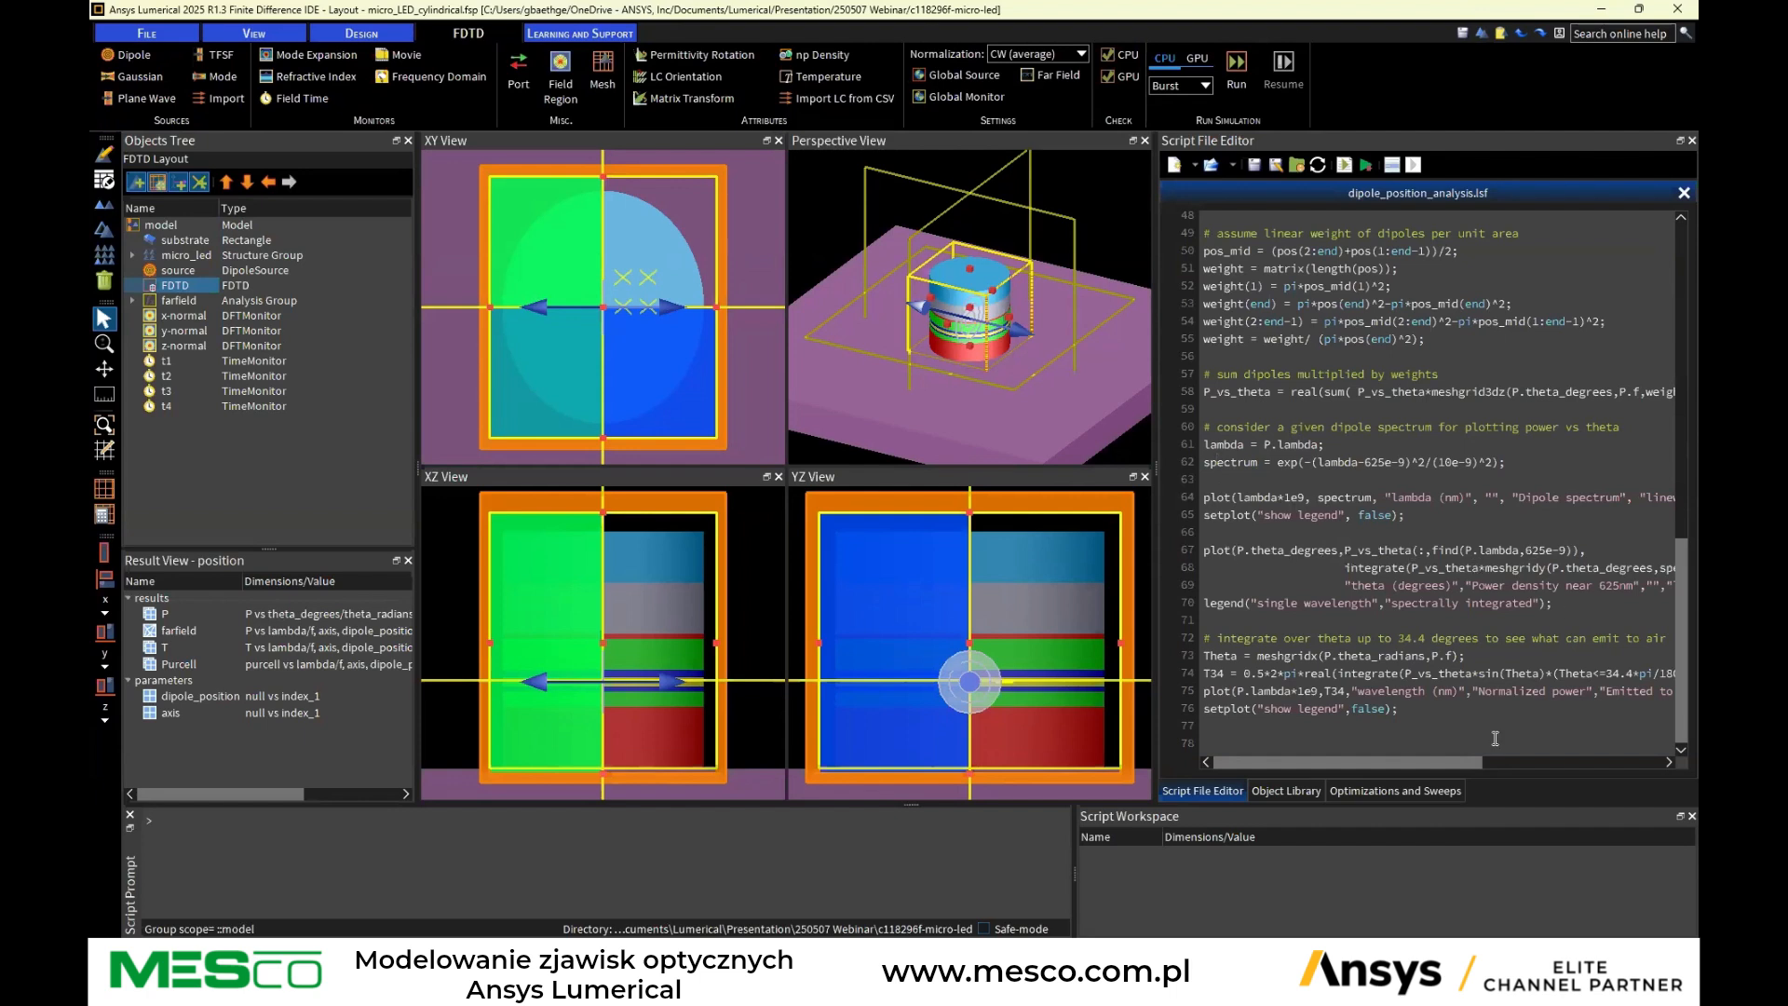
pyautogui.moveTo(1418, 761); pyautogui.dragTo(1417, 760)
pyautogui.moveTo(1404, 759)
pyautogui.mouseDown()
pyautogui.moveTo(1629, 758)
pyautogui.moveTo(1556, 736)
pyautogui.moveTo(1419, 735)
pyautogui.mouseUp()
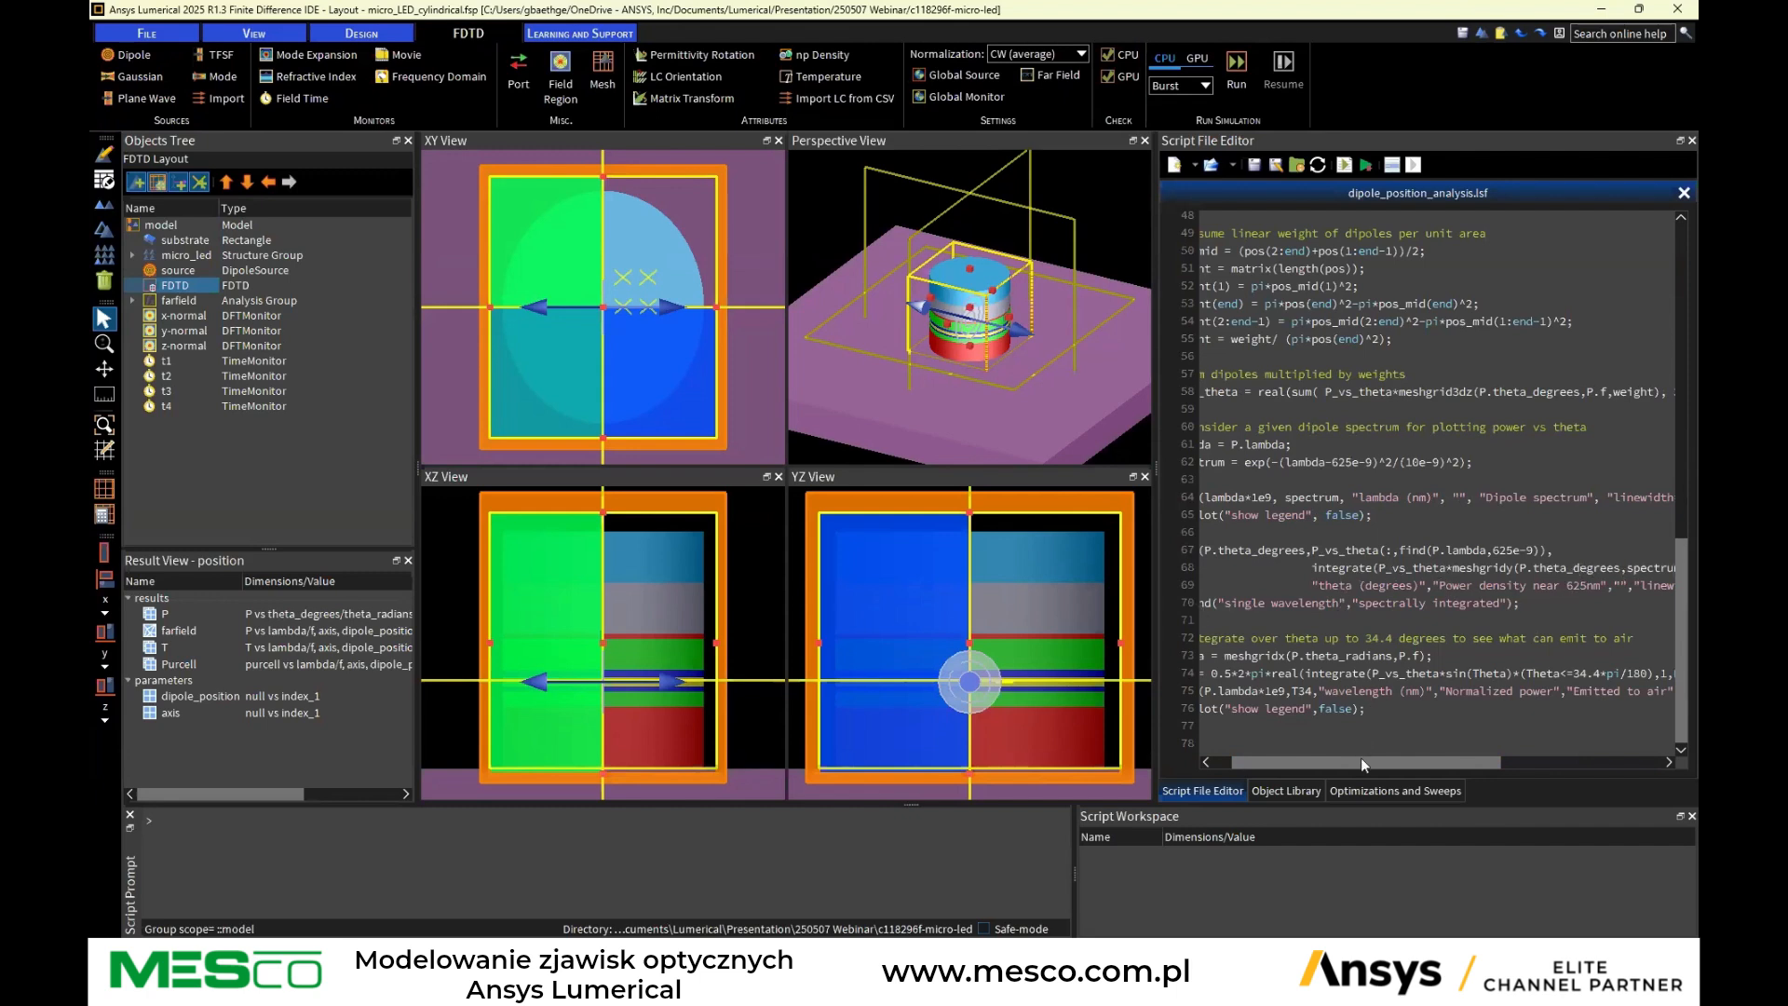
pyautogui.moveTo(1359, 762); pyautogui.dragTo(1340, 762)
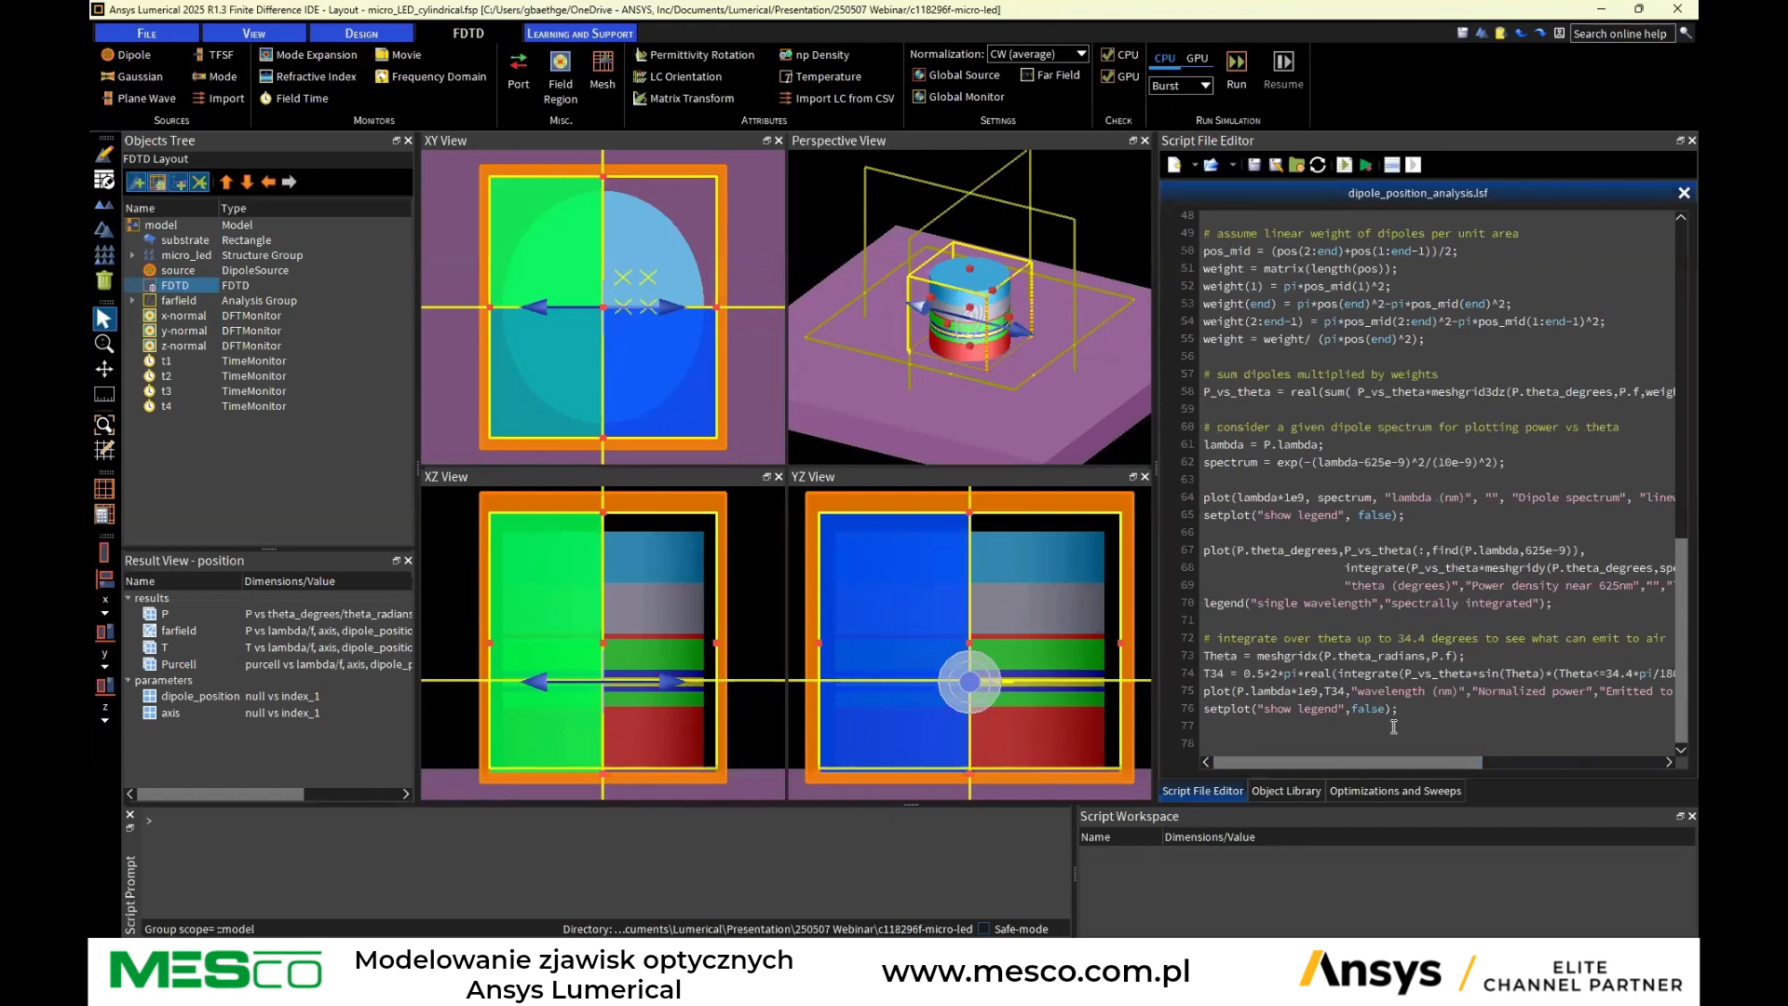
# Run the dipole_position_analysis script, arrange the dipole spectrum, power density and emitted-to-air plots, then close them
pyautogui.click(1344, 168)
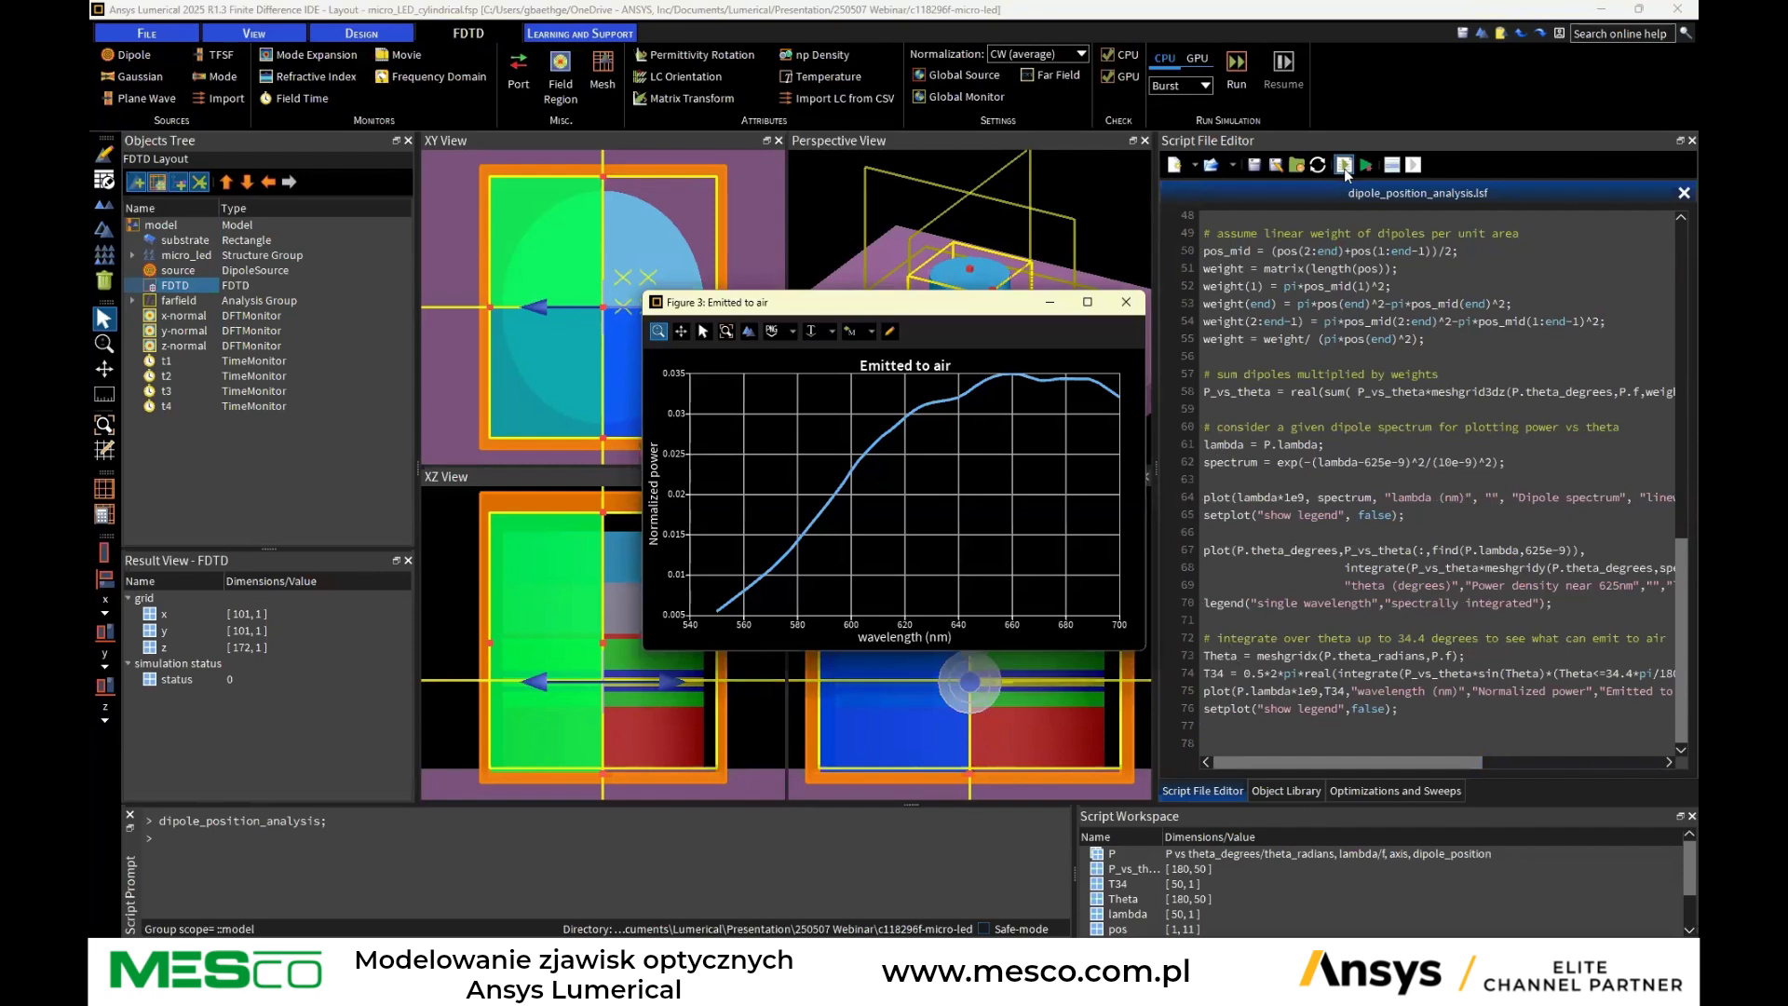
pyautogui.moveTo(898, 303); pyautogui.dragTo(1377, 539)
pyautogui.moveTo(933, 307); pyautogui.dragTo(1432, 138)
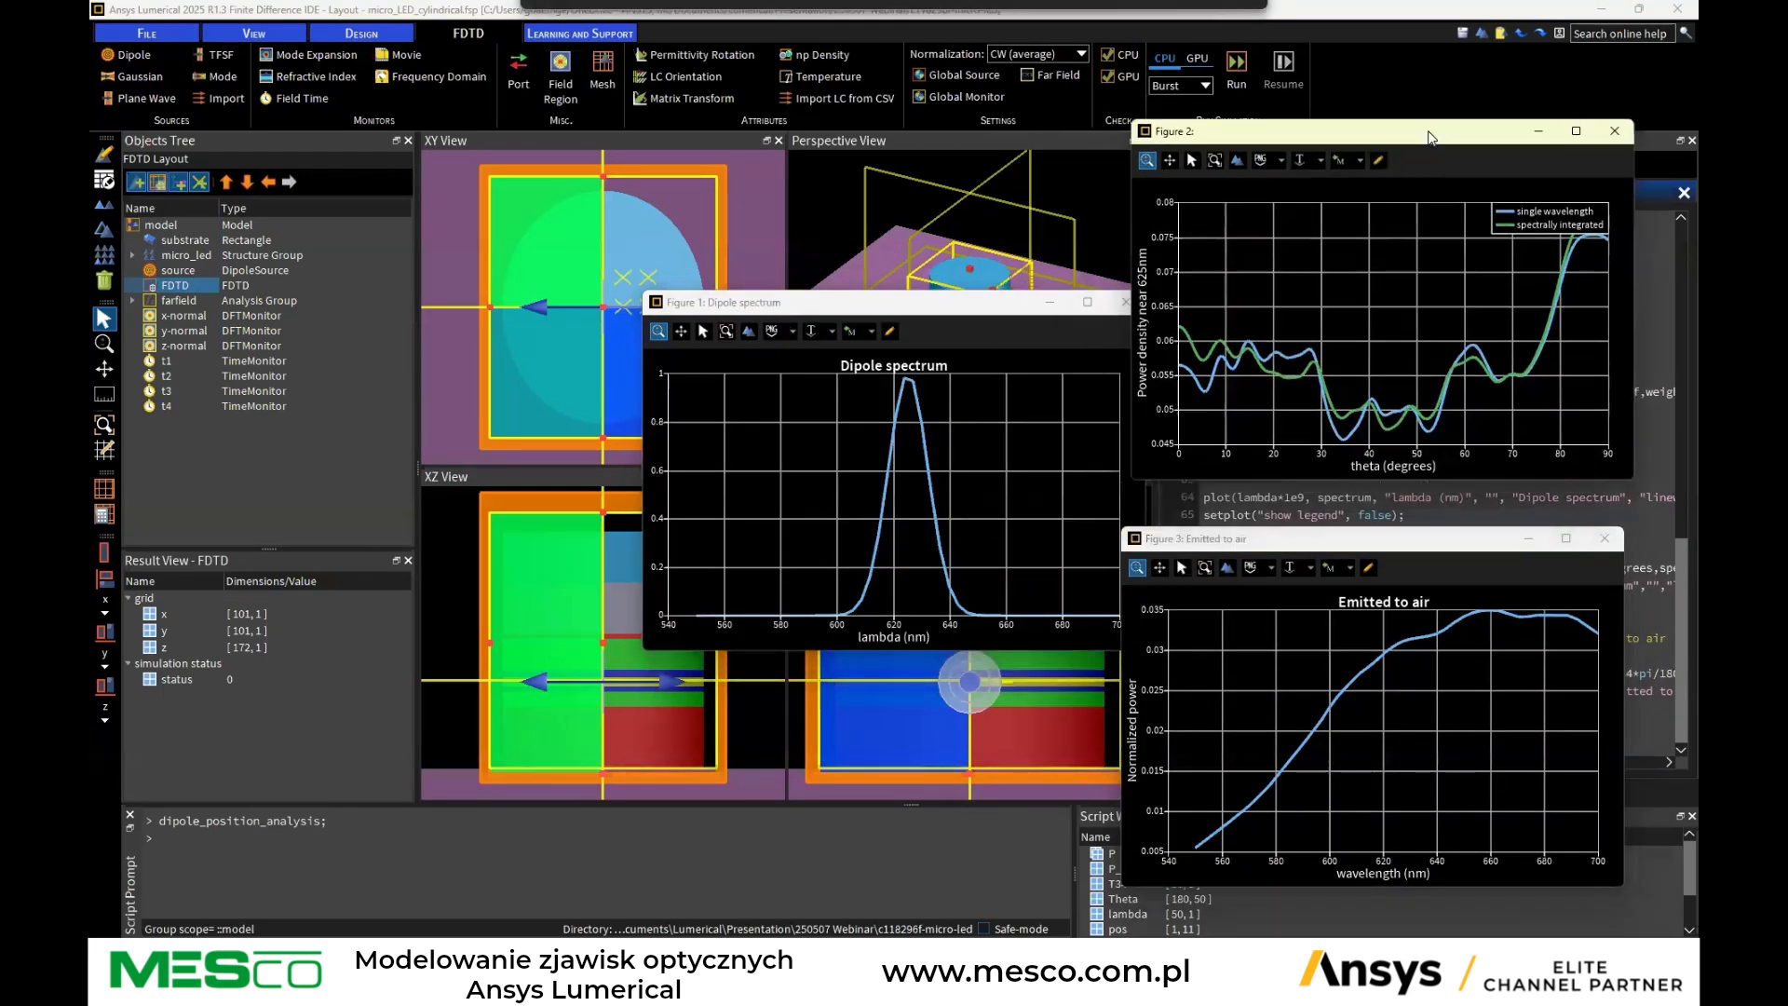
pyautogui.moveTo(859, 307); pyautogui.dragTo(693, 119)
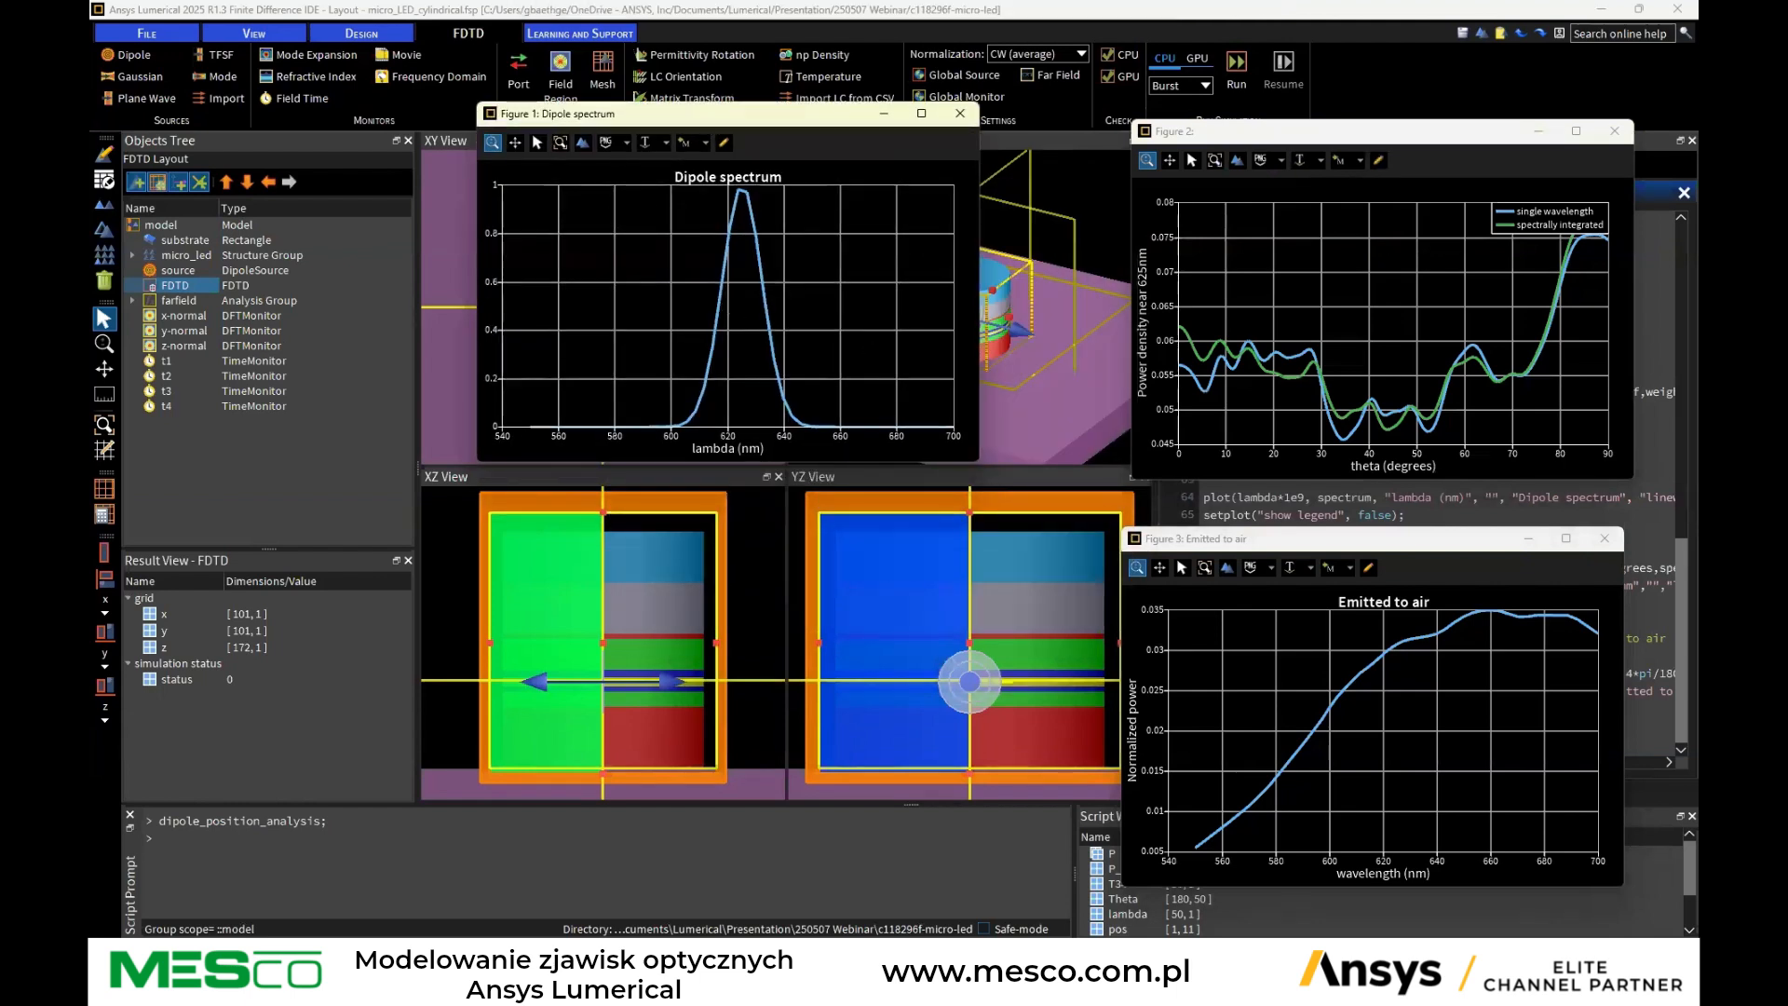
pyautogui.moveTo(1300, 985)
pyautogui.click(1544, 73)
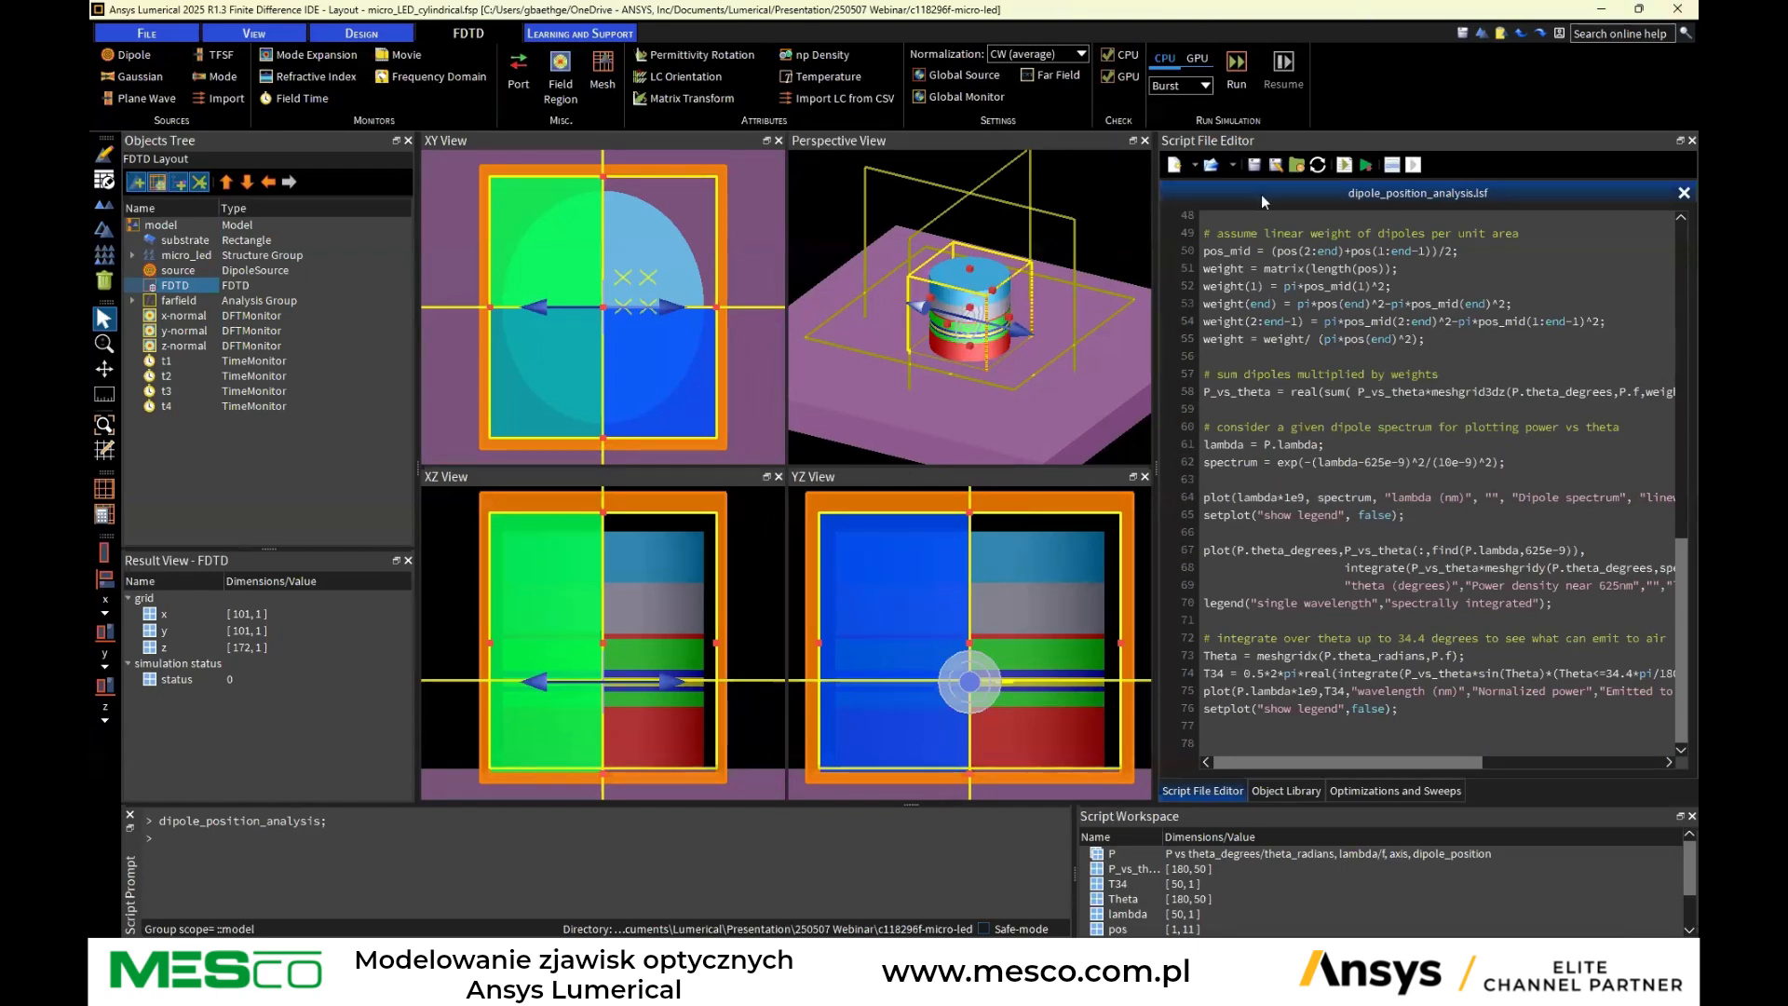
# Open the speos_spectral_intensity_file.lsf script in the script editor
pyautogui.click(1211, 166)
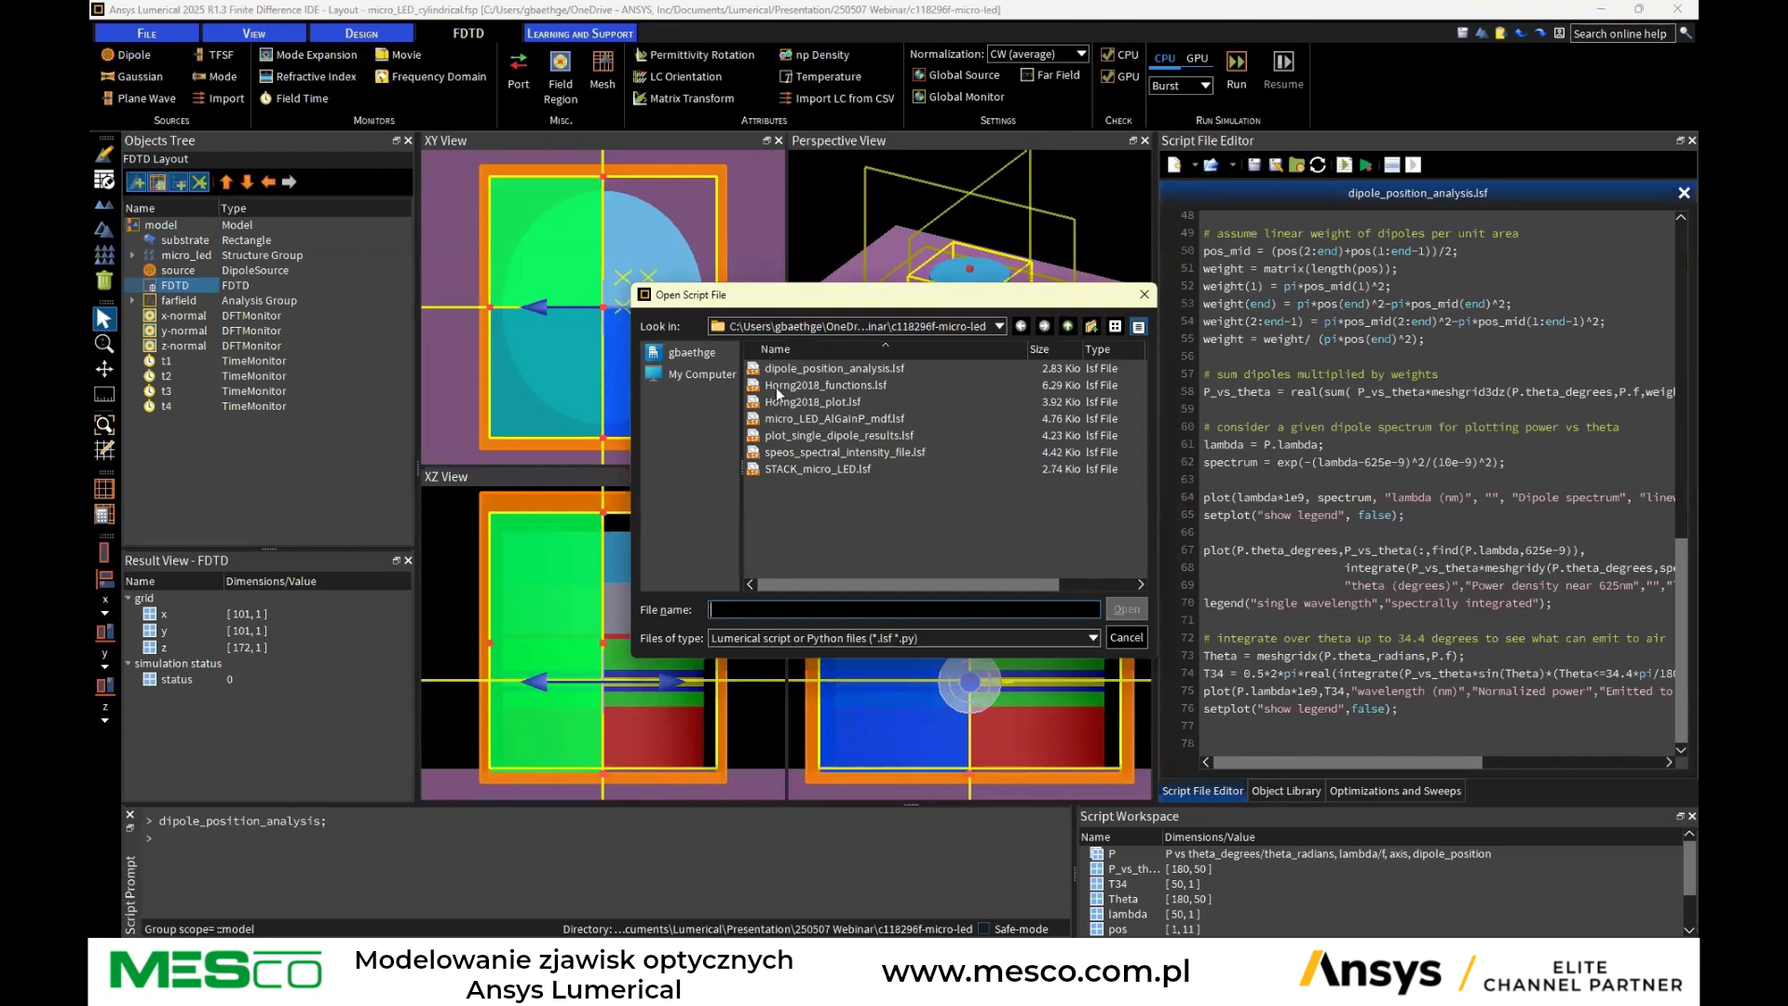
pyautogui.click(801, 452)
pyautogui.click(1125, 609)
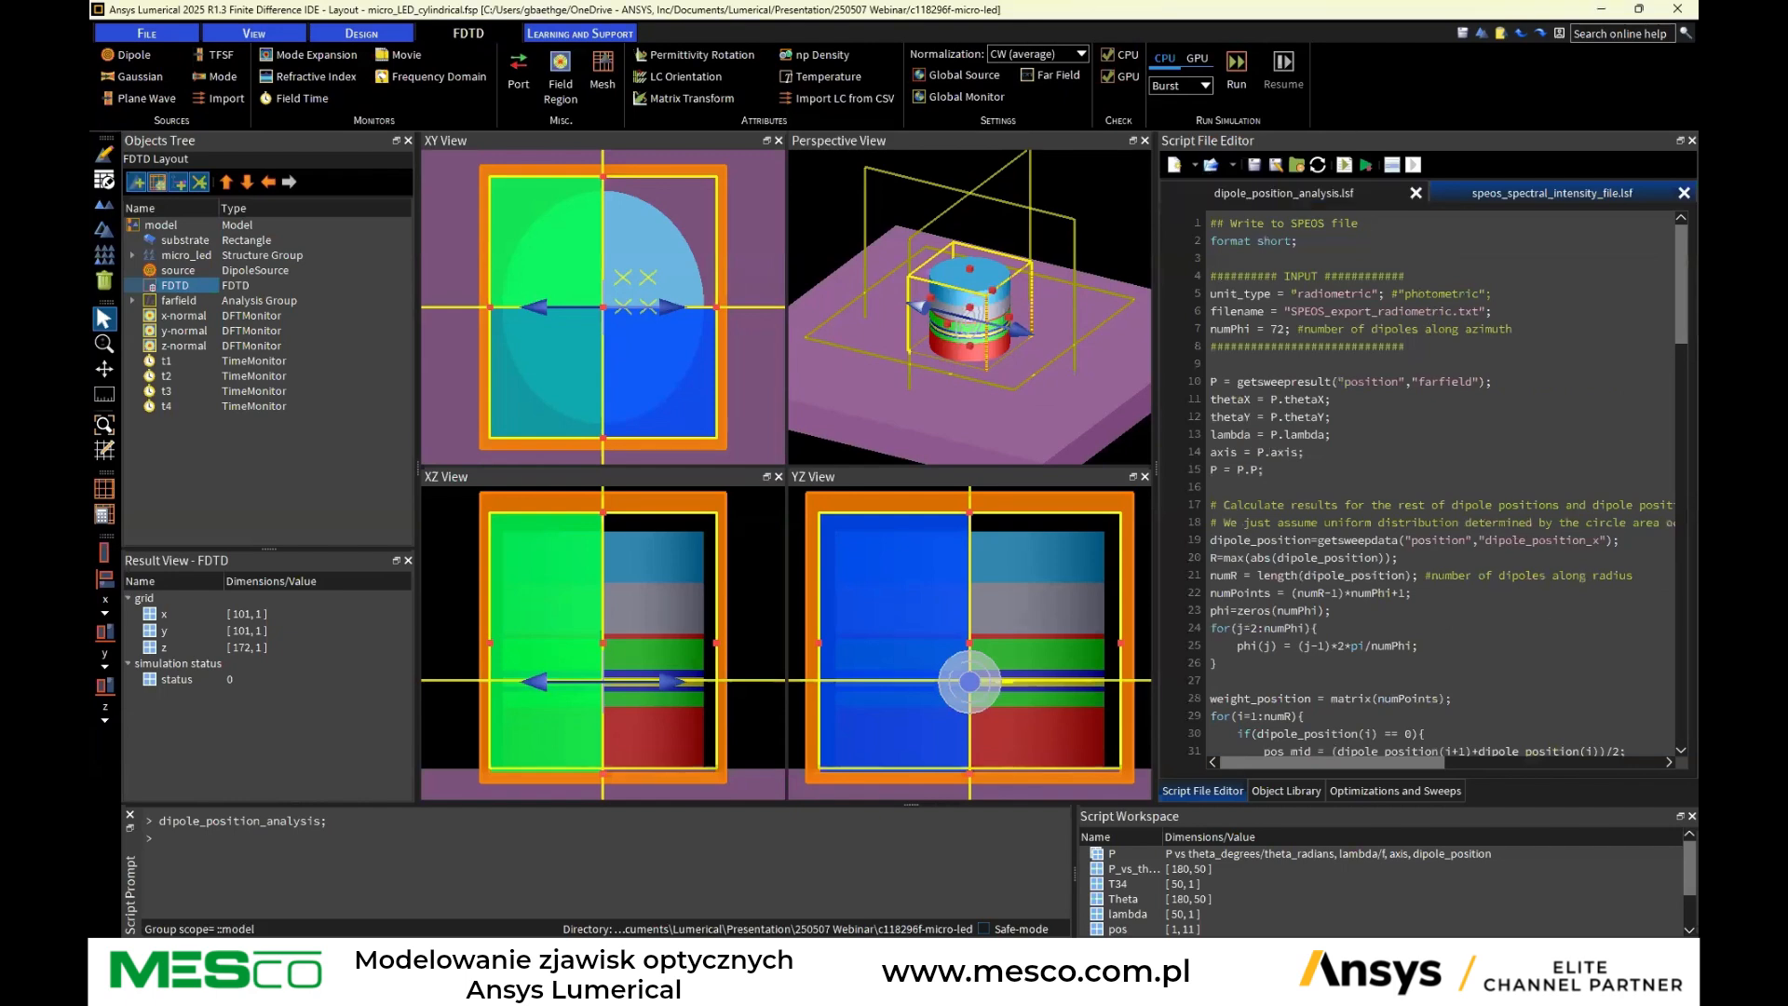
# Open the project file micro_LED_cylindrical_SPEOS_export.fsp
pyautogui.click(146, 34)
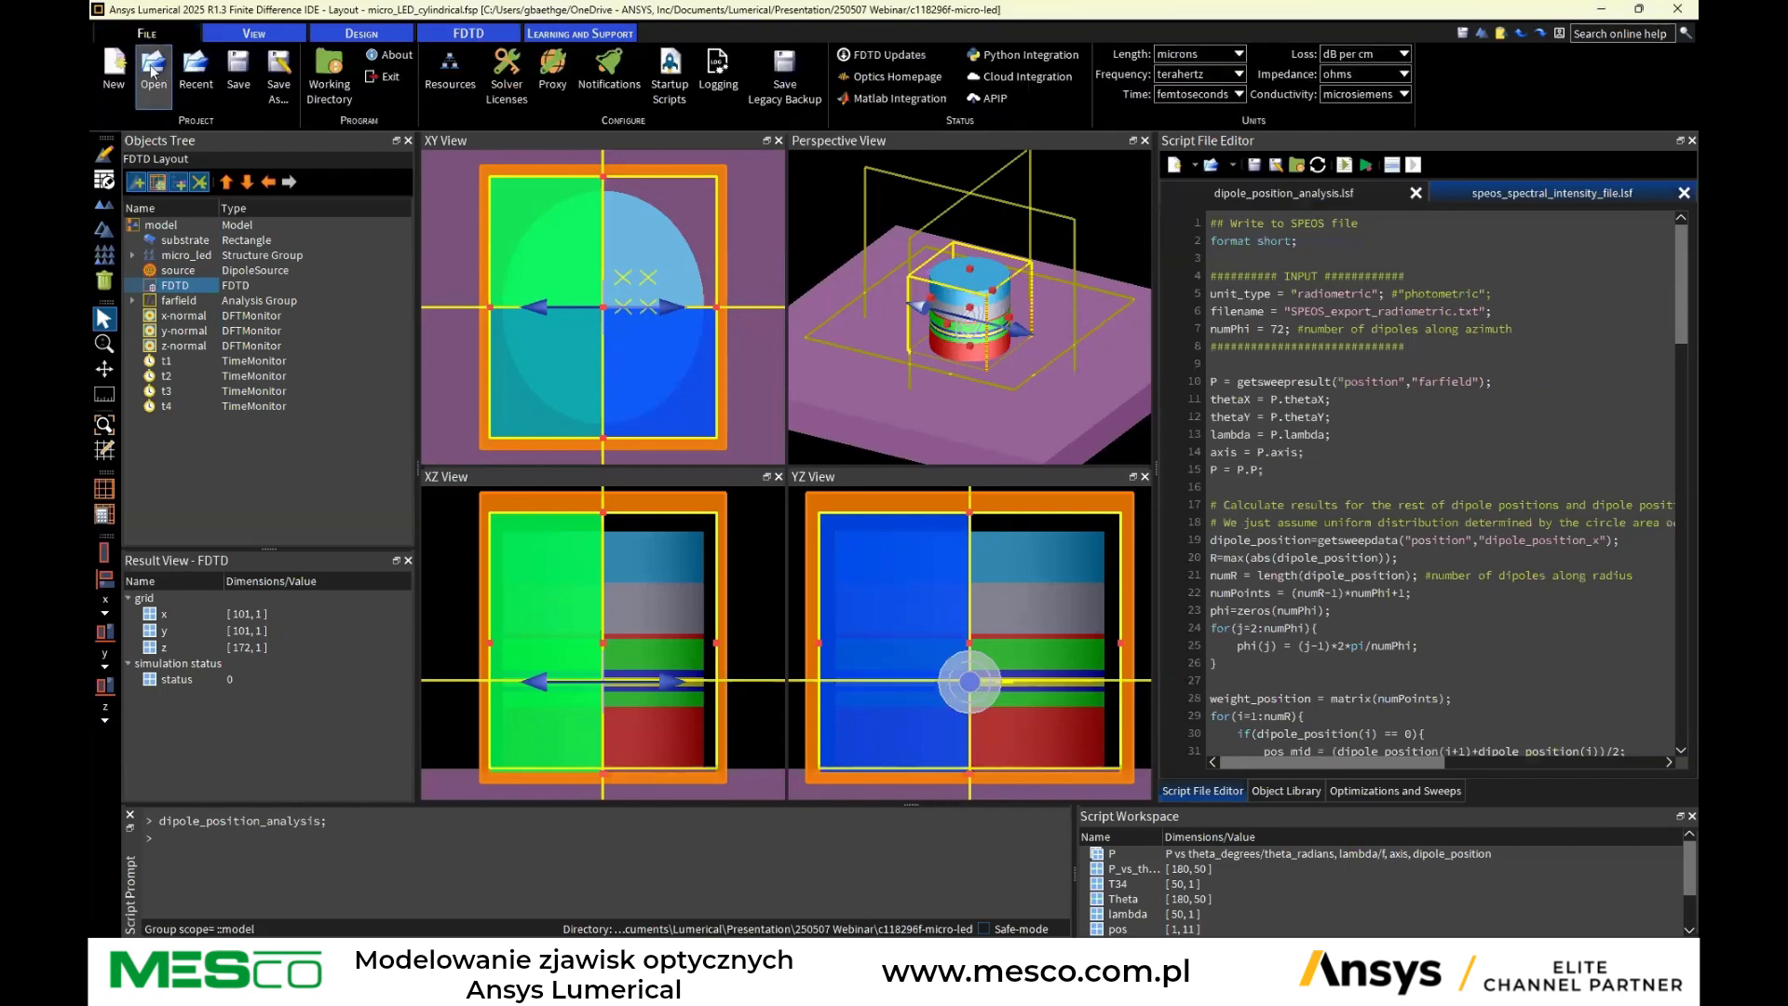
pyautogui.click(154, 72)
pyautogui.click(823, 489)
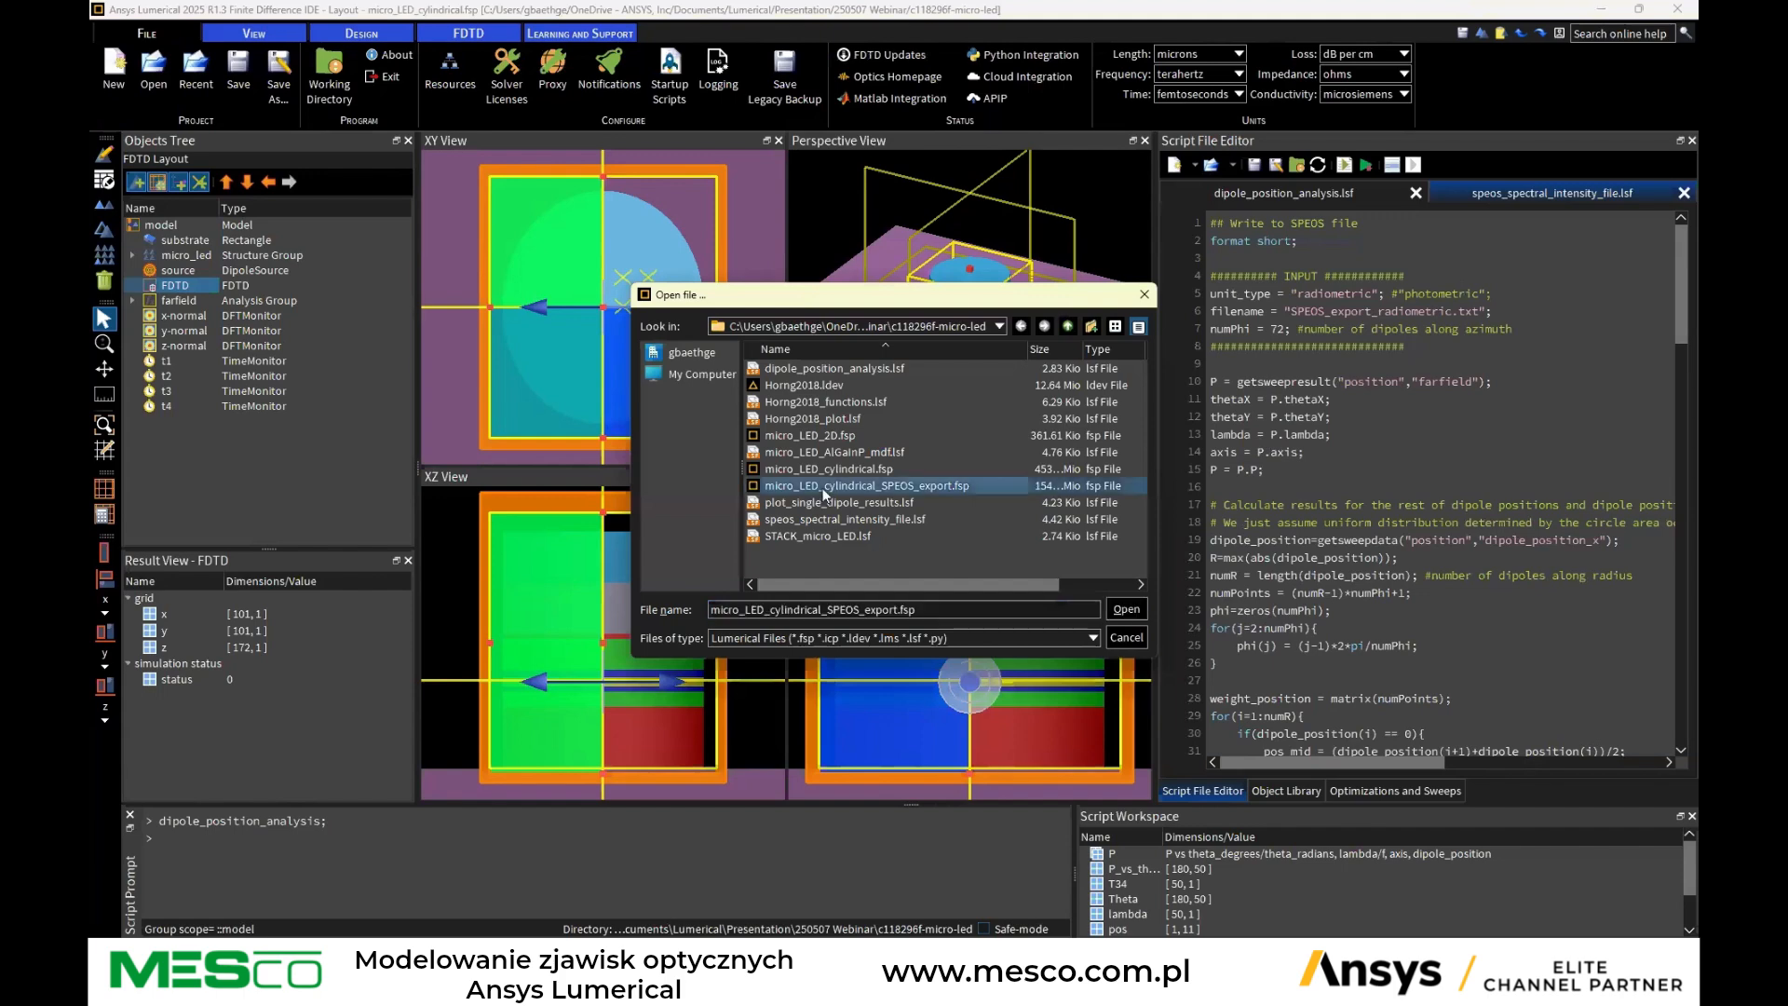
pyautogui.click(1128, 609)
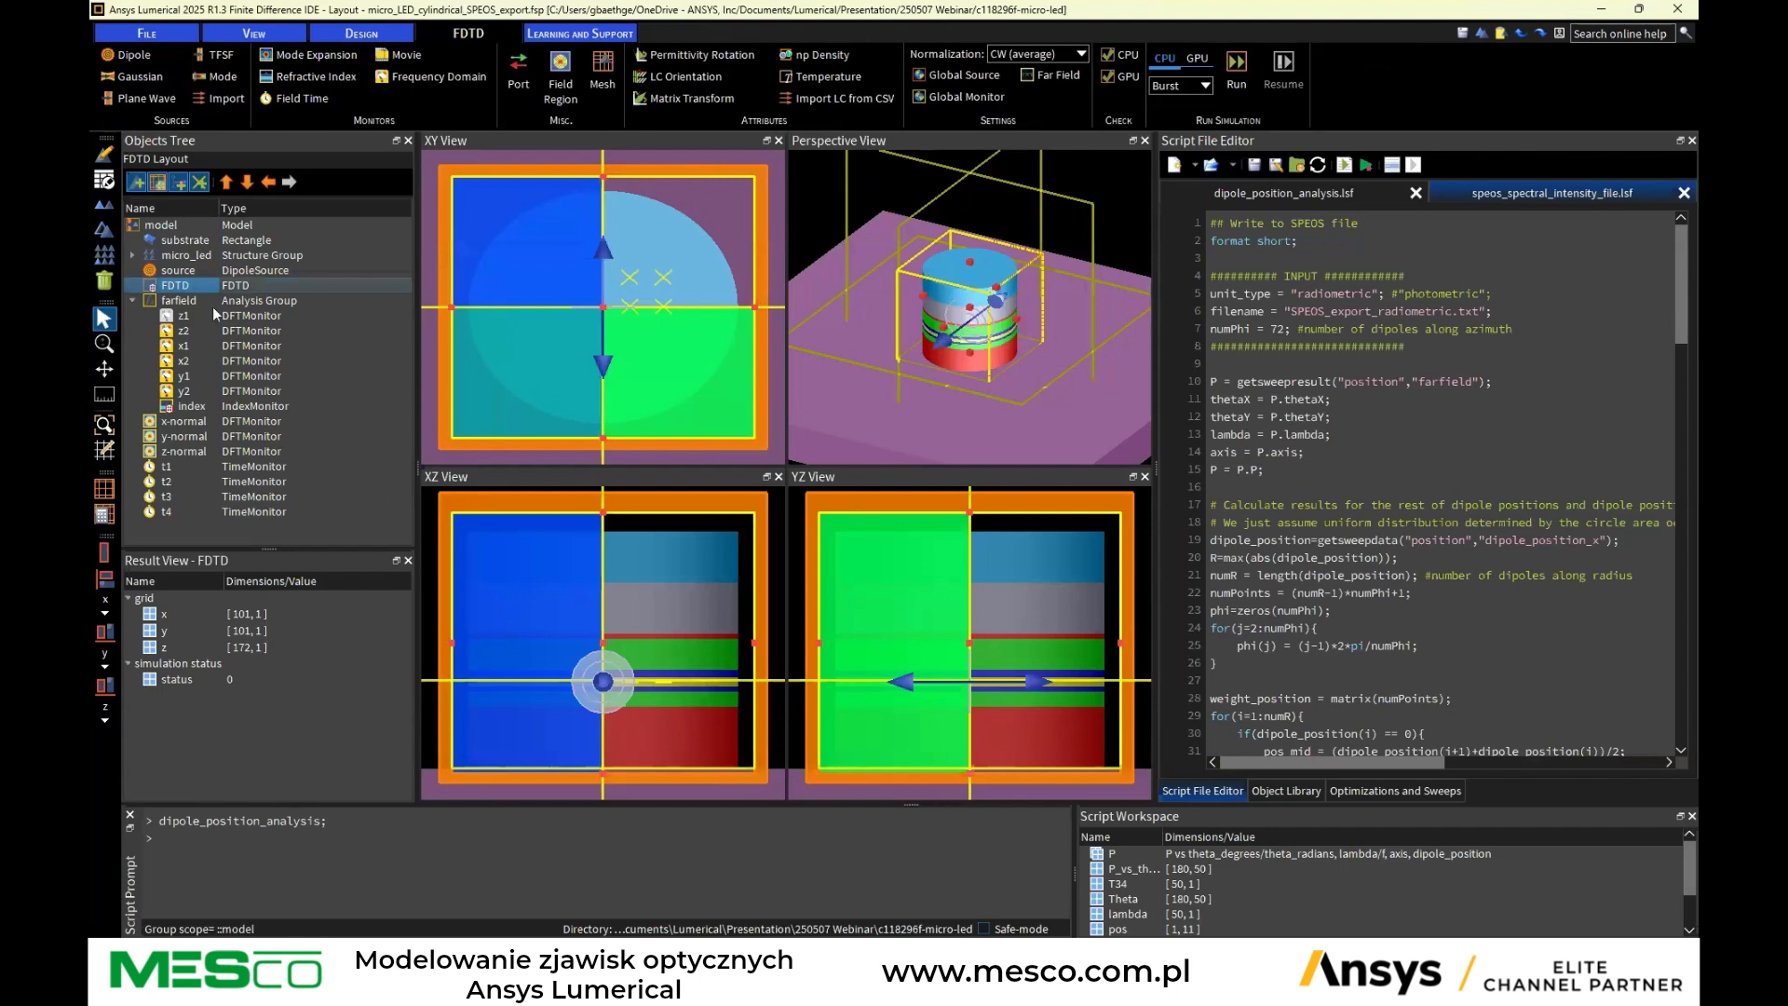
# Inspect the polarization sweep nested under the position sweep in its parameter sweep editor without changes
pyautogui.click(185, 301)
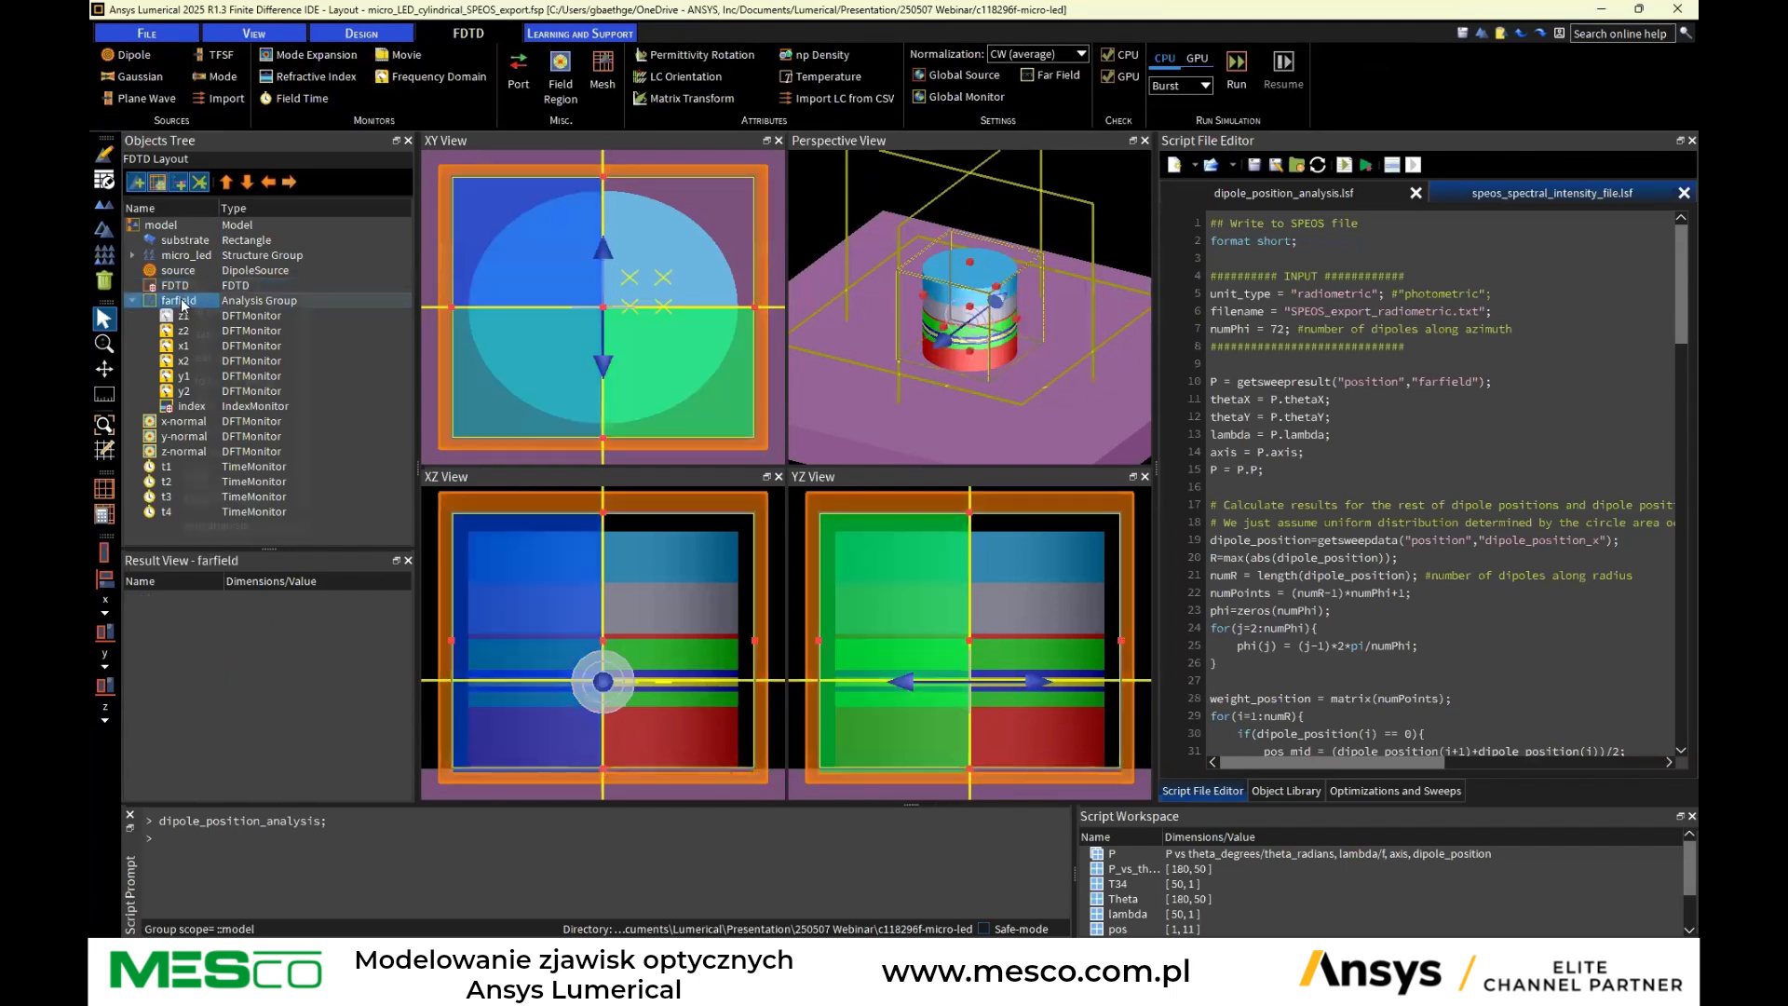
pyautogui.click(169, 230)
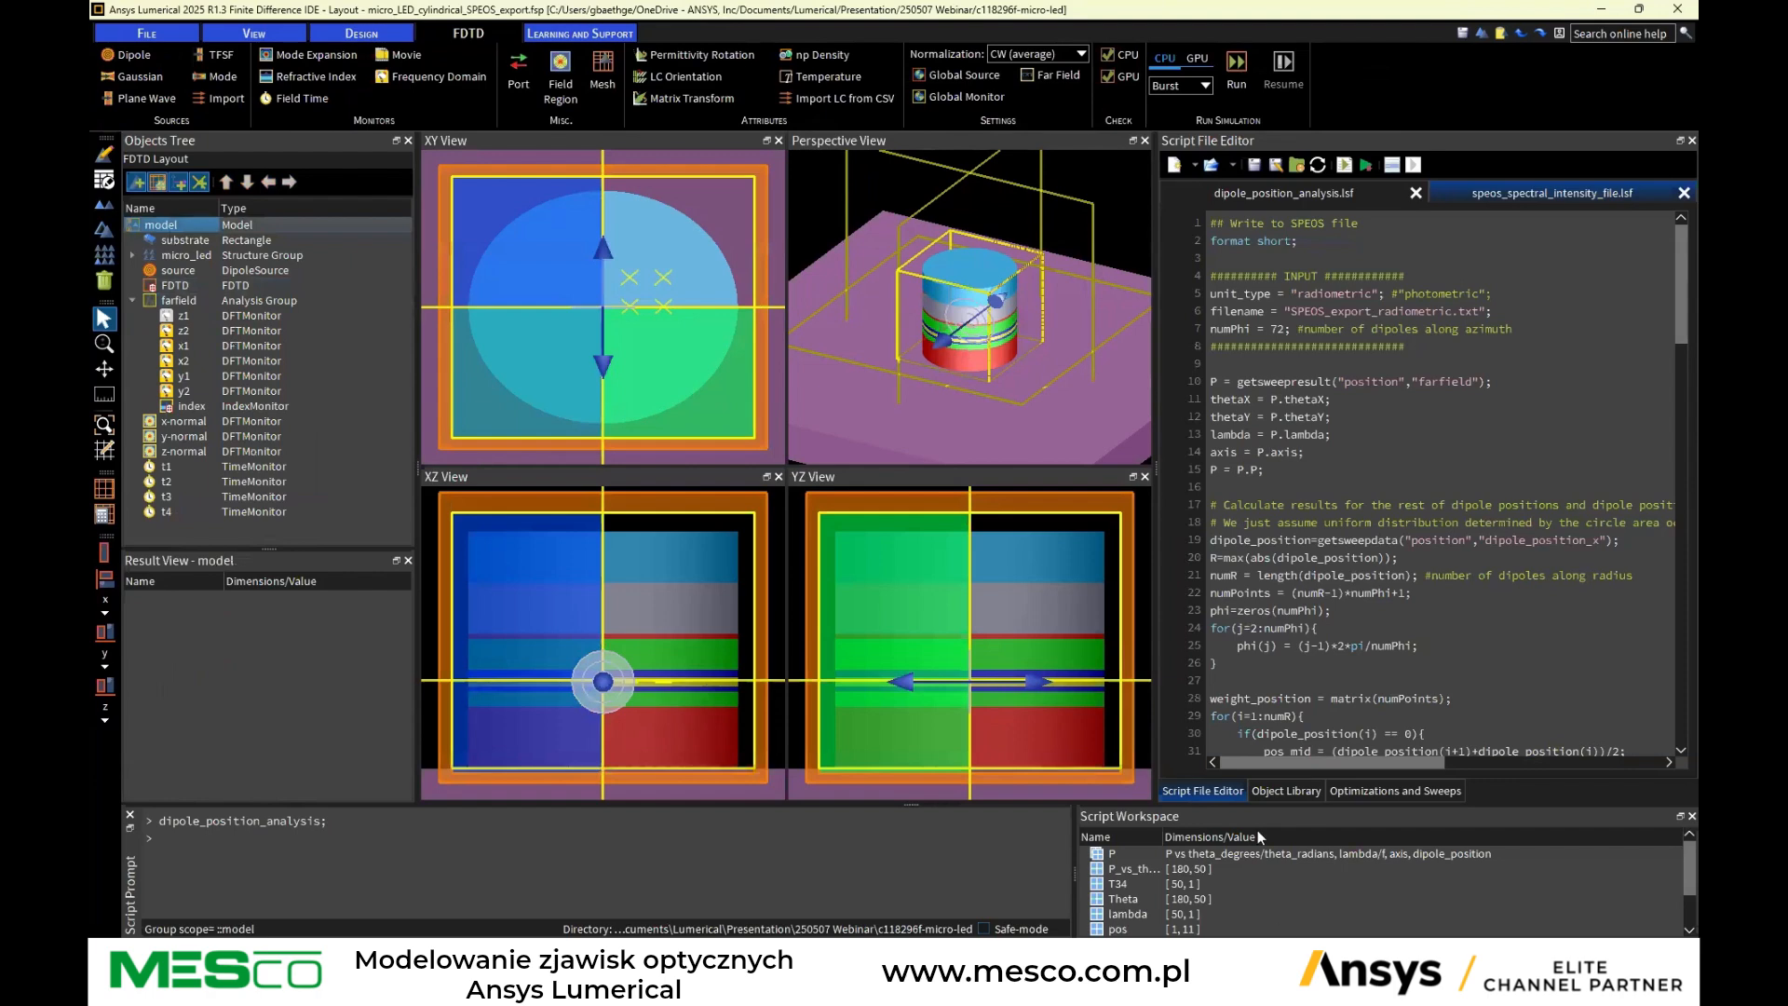
pyautogui.click(1391, 792)
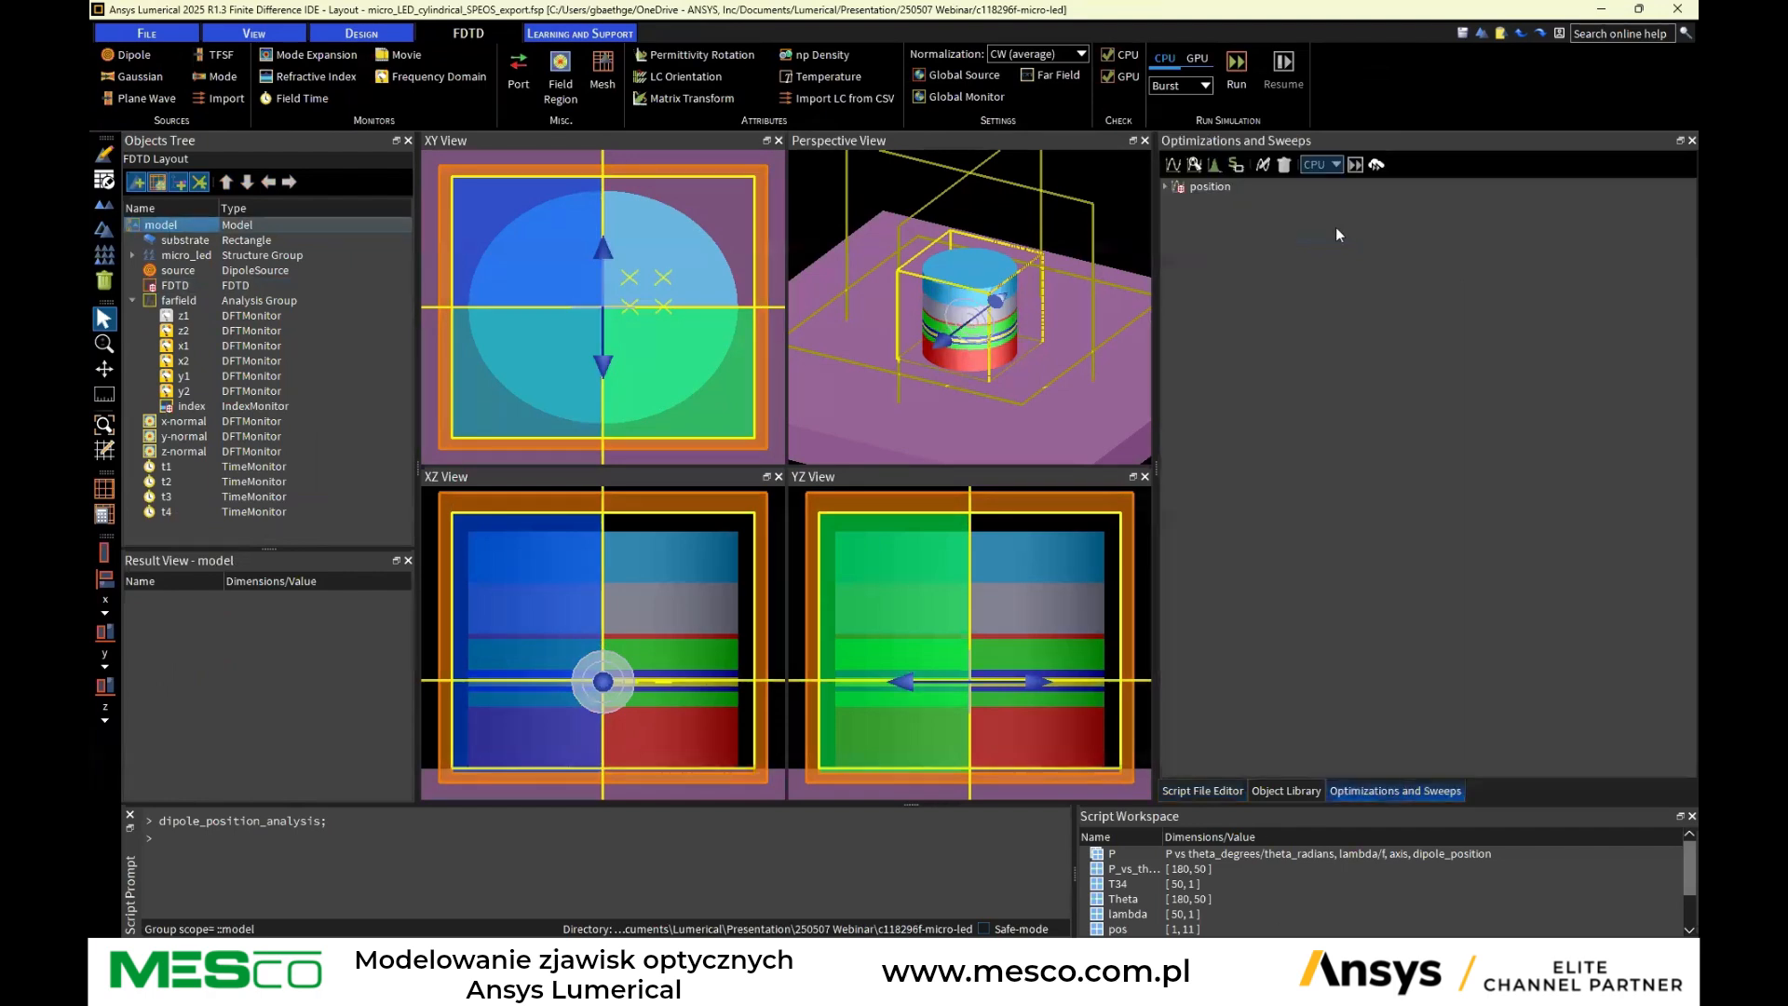
pyautogui.click(1165, 186)
pyautogui.click(1212, 202)
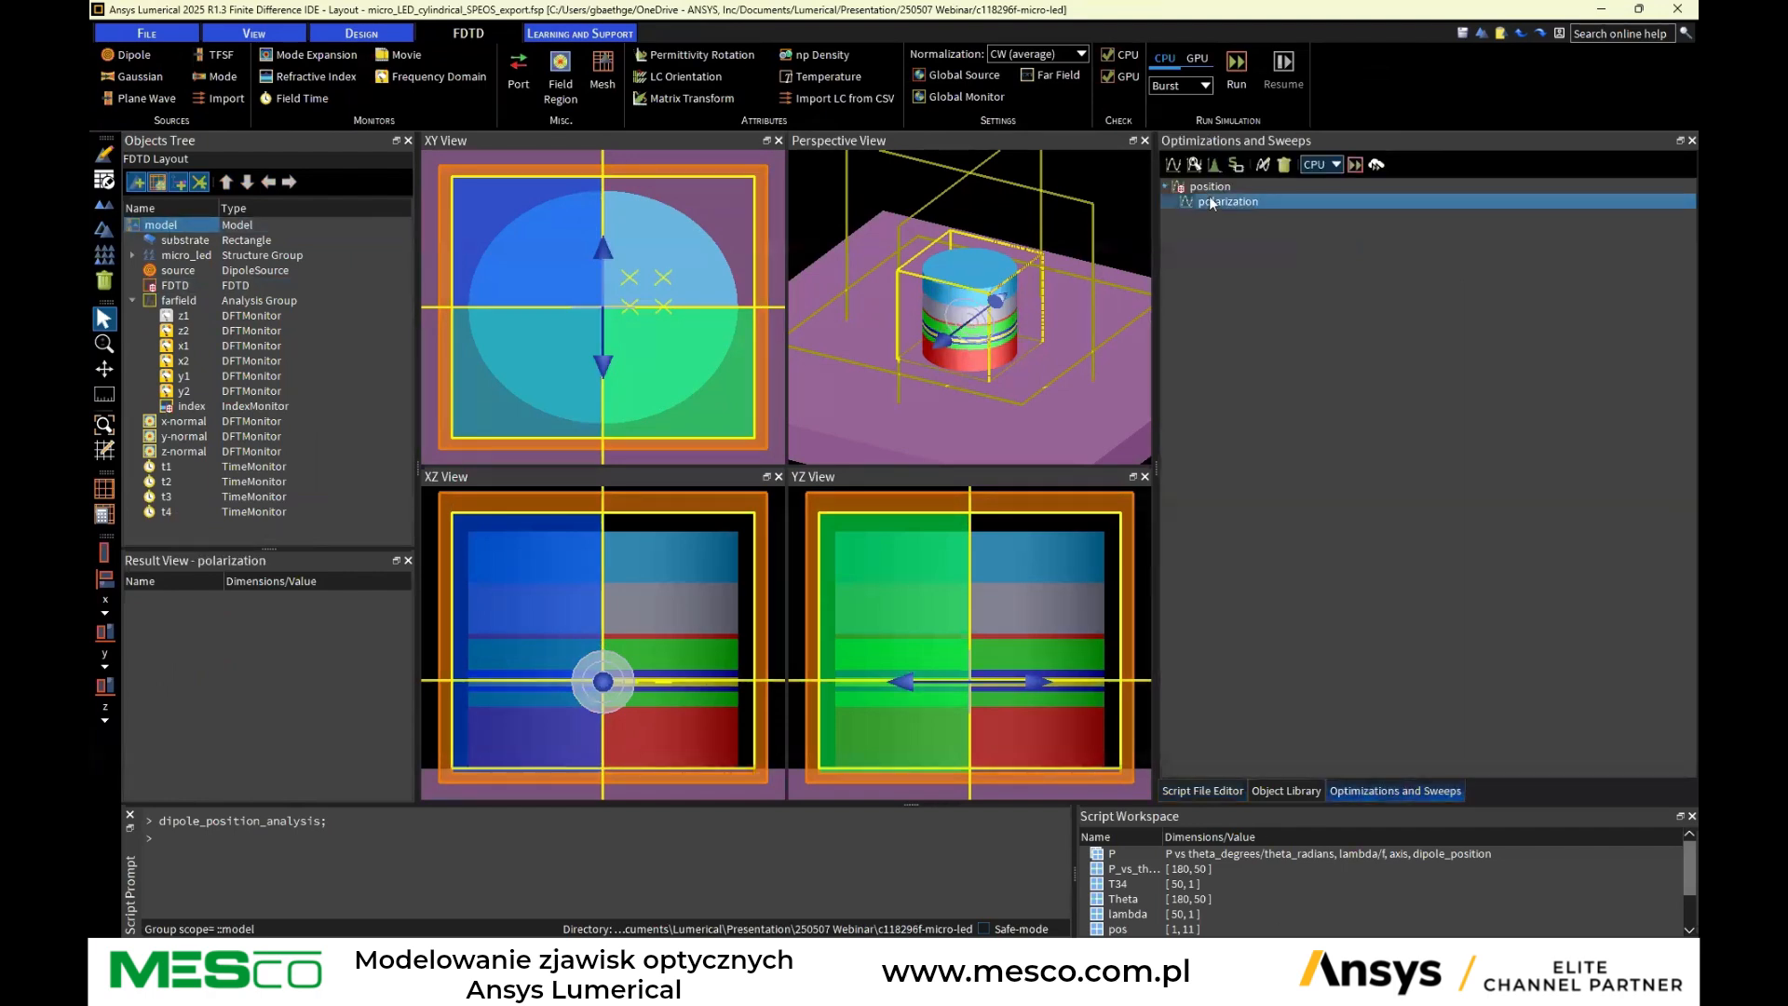
pyautogui.click(1262, 166)
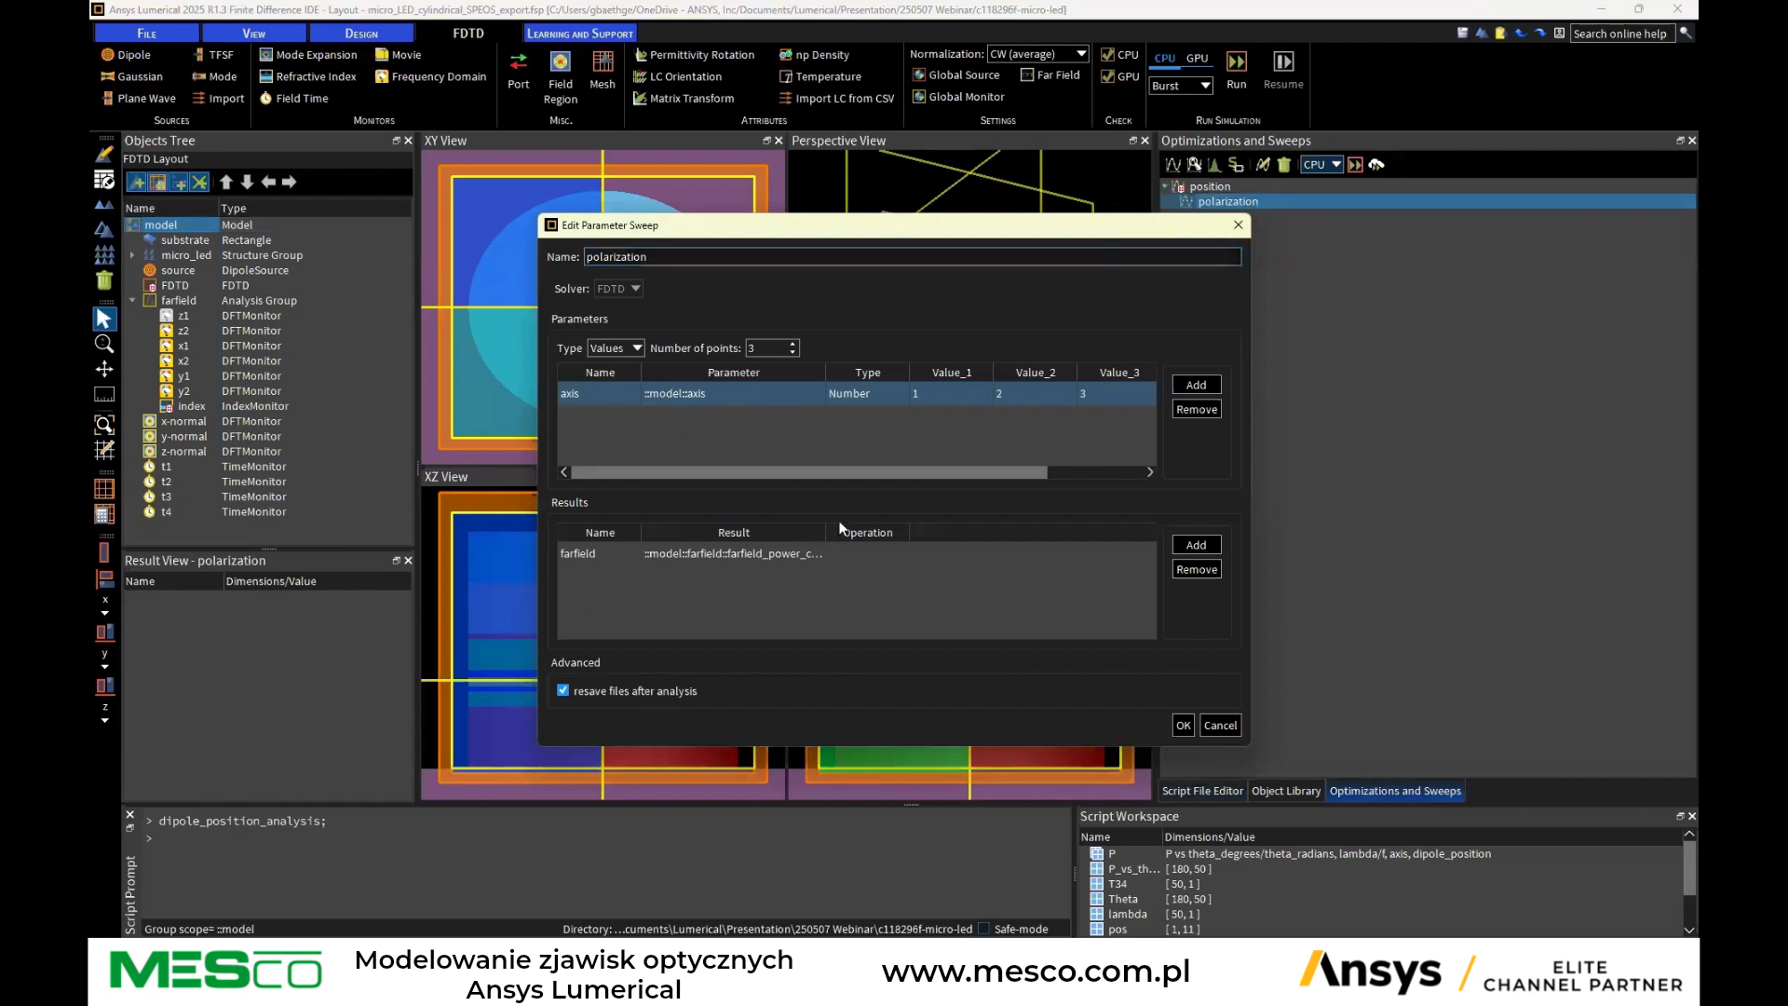
pyautogui.moveTo(825, 532); pyautogui.dragTo(945, 533)
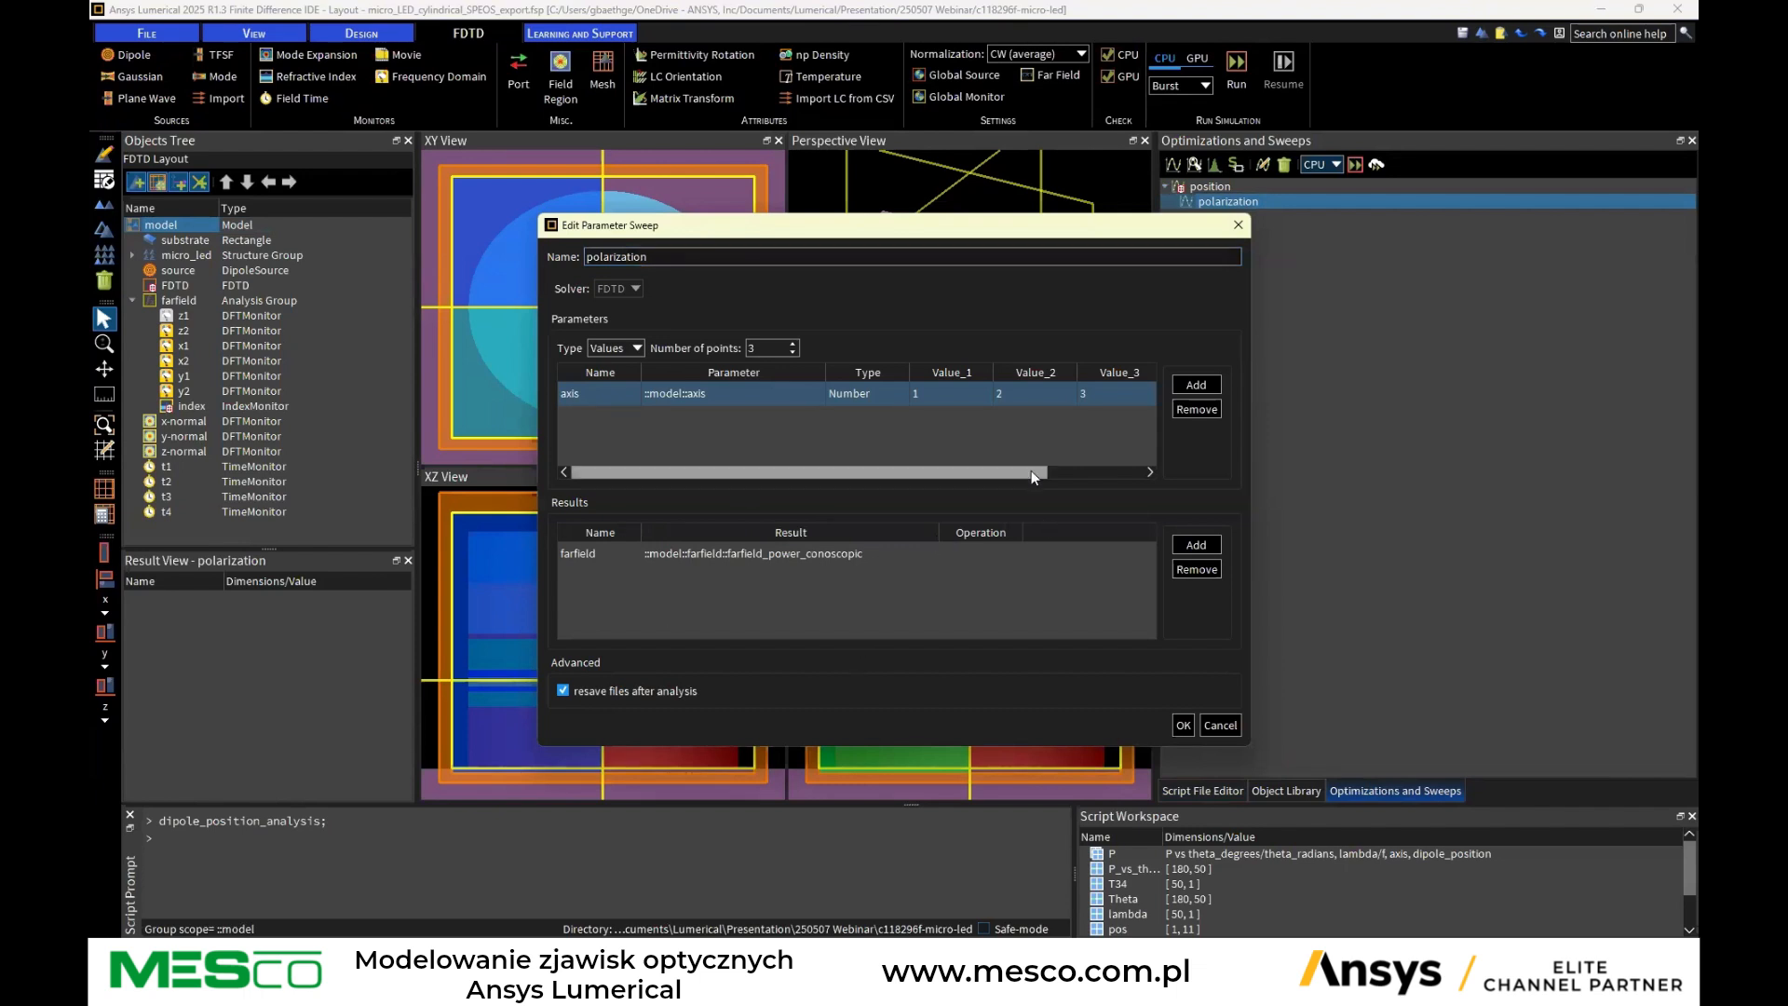
pyautogui.click(1221, 724)
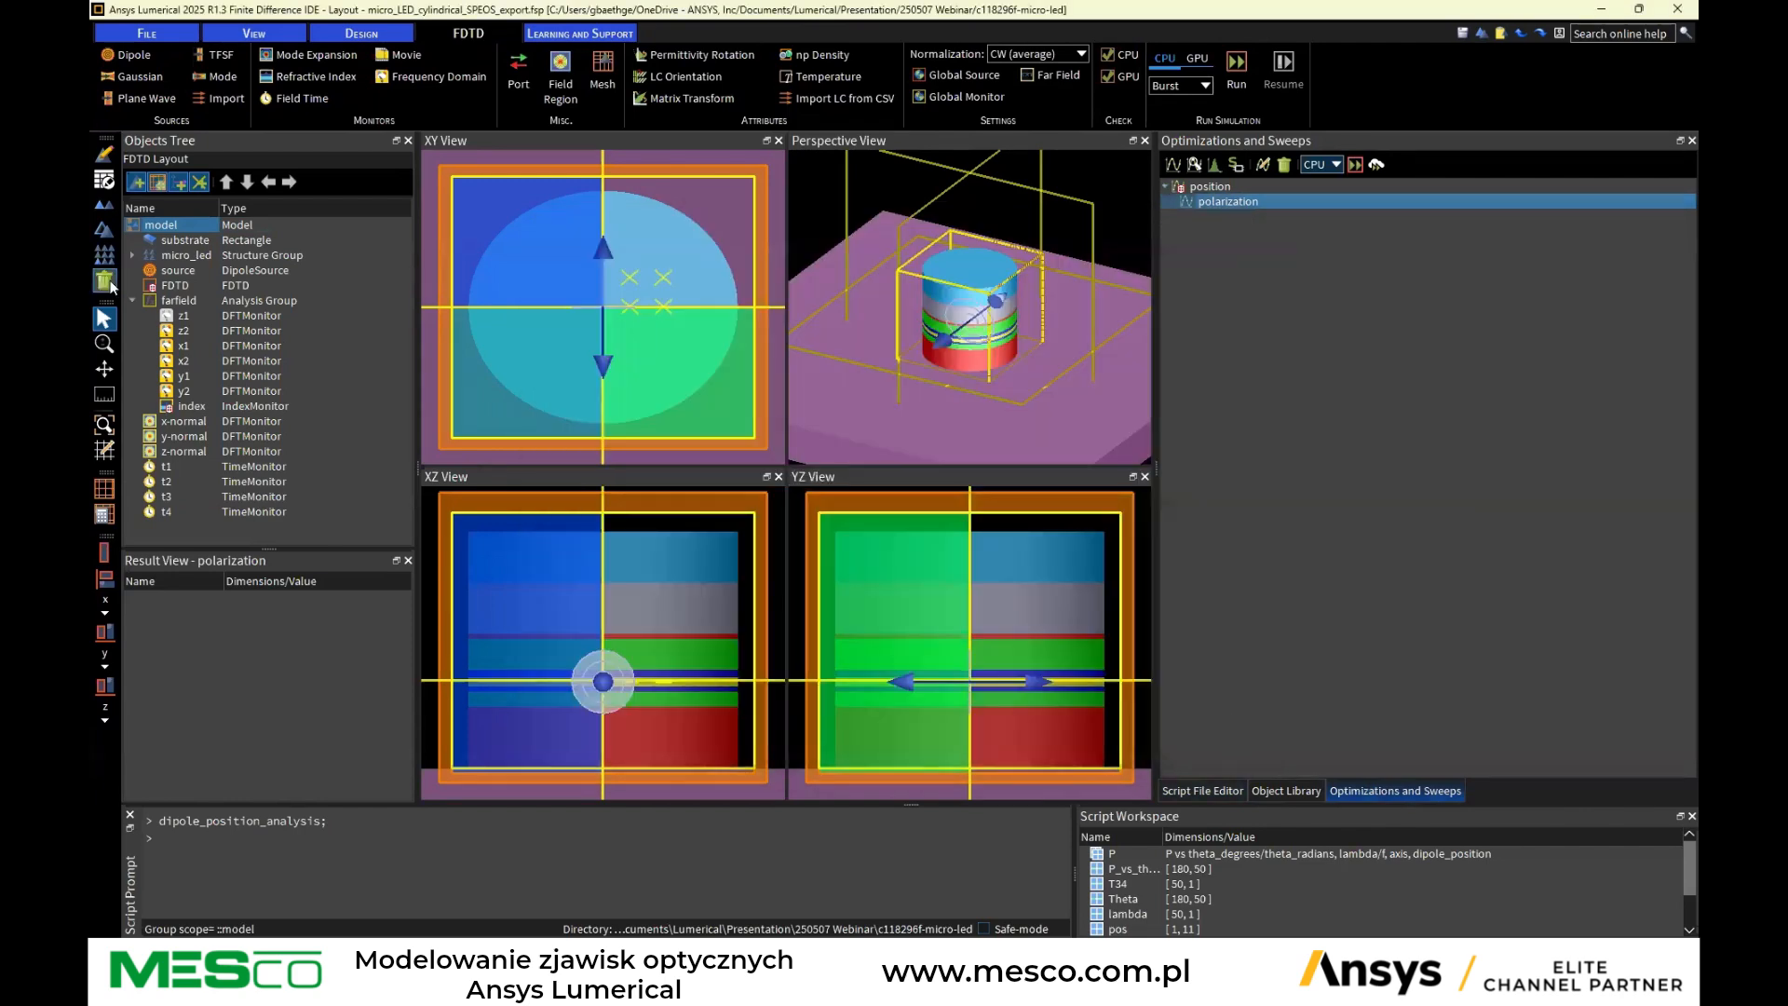
# Examine the farfield analysis group's setup script, analysis variables and analysis script, then cancel the dialog
pyautogui.rightClick(170, 299)
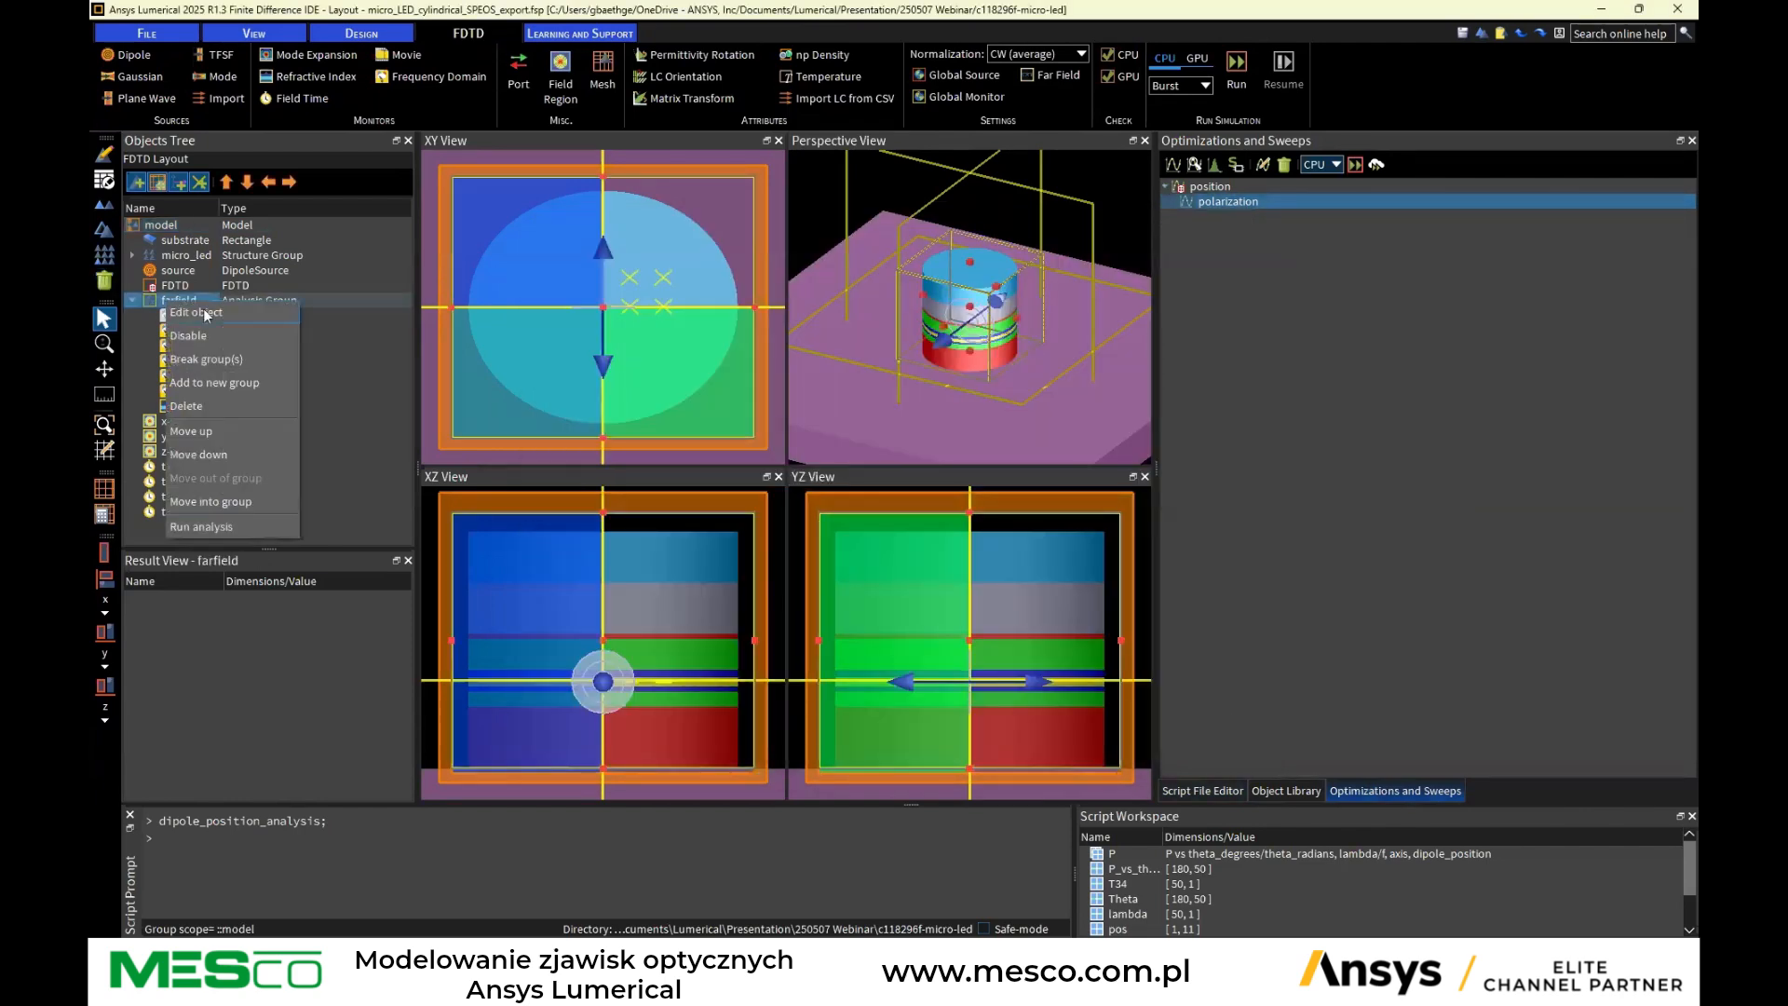
pyautogui.click(206, 314)
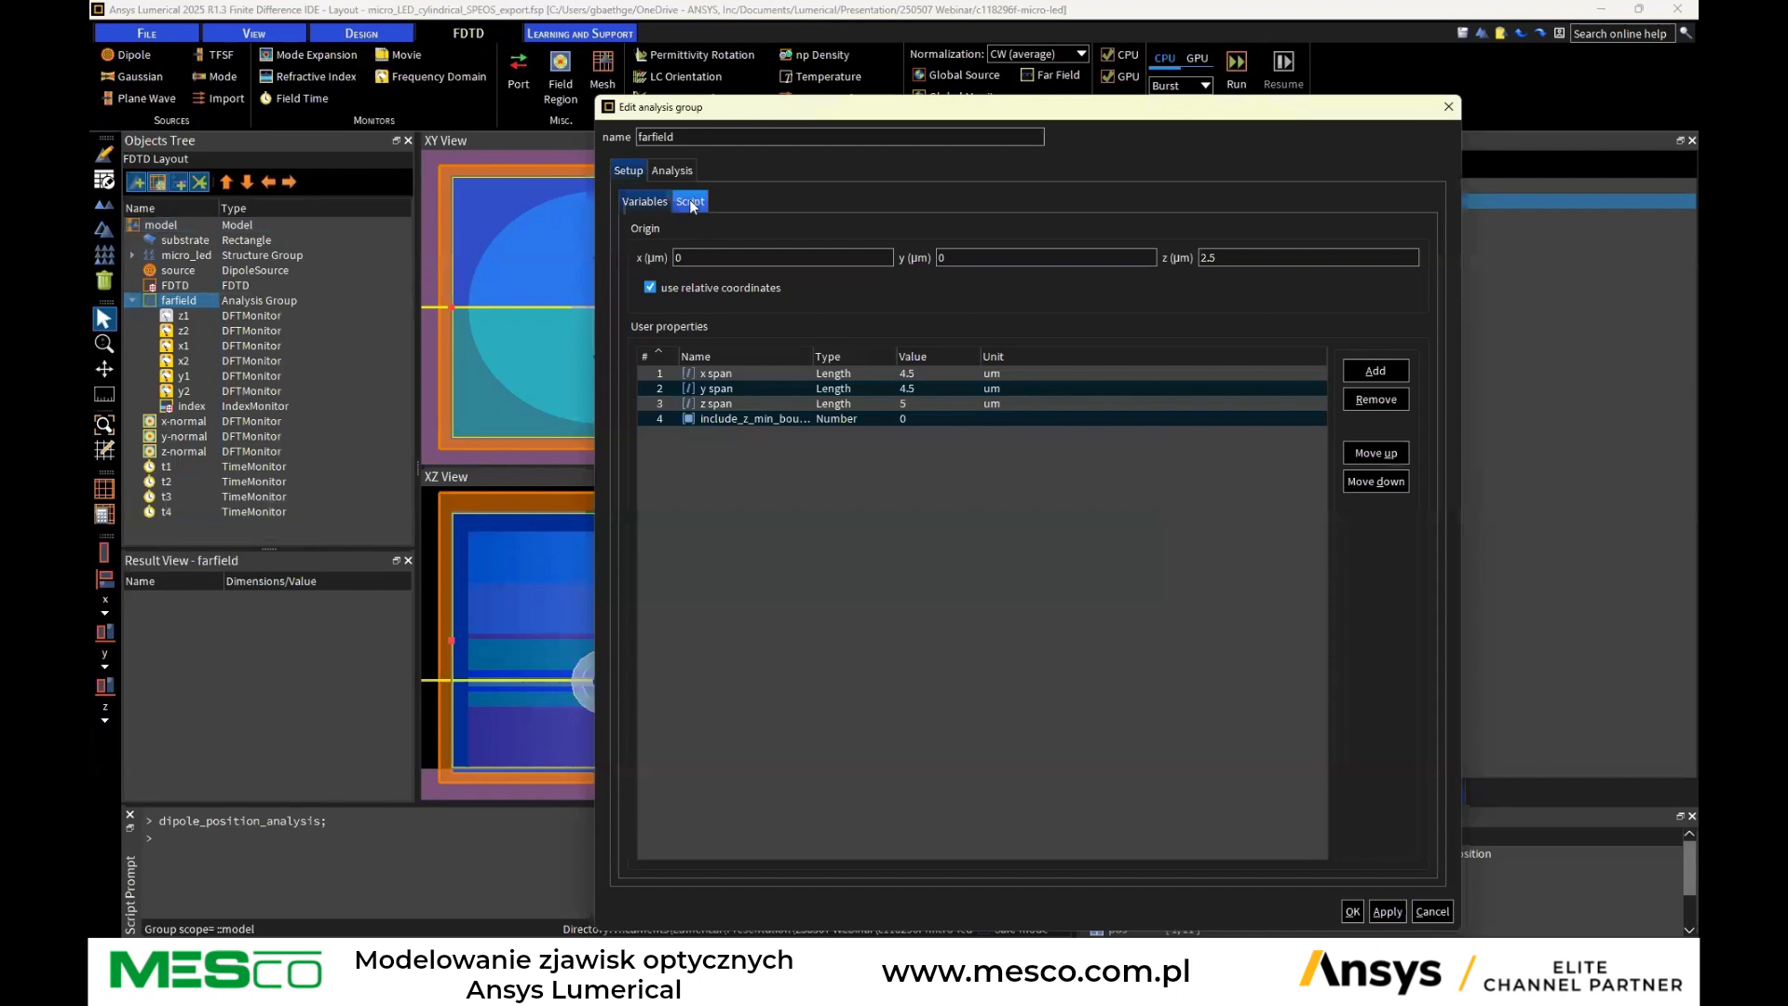
pyautogui.click(692, 203)
pyautogui.scroll(-7, 1024, 418)
pyautogui.click(671, 171)
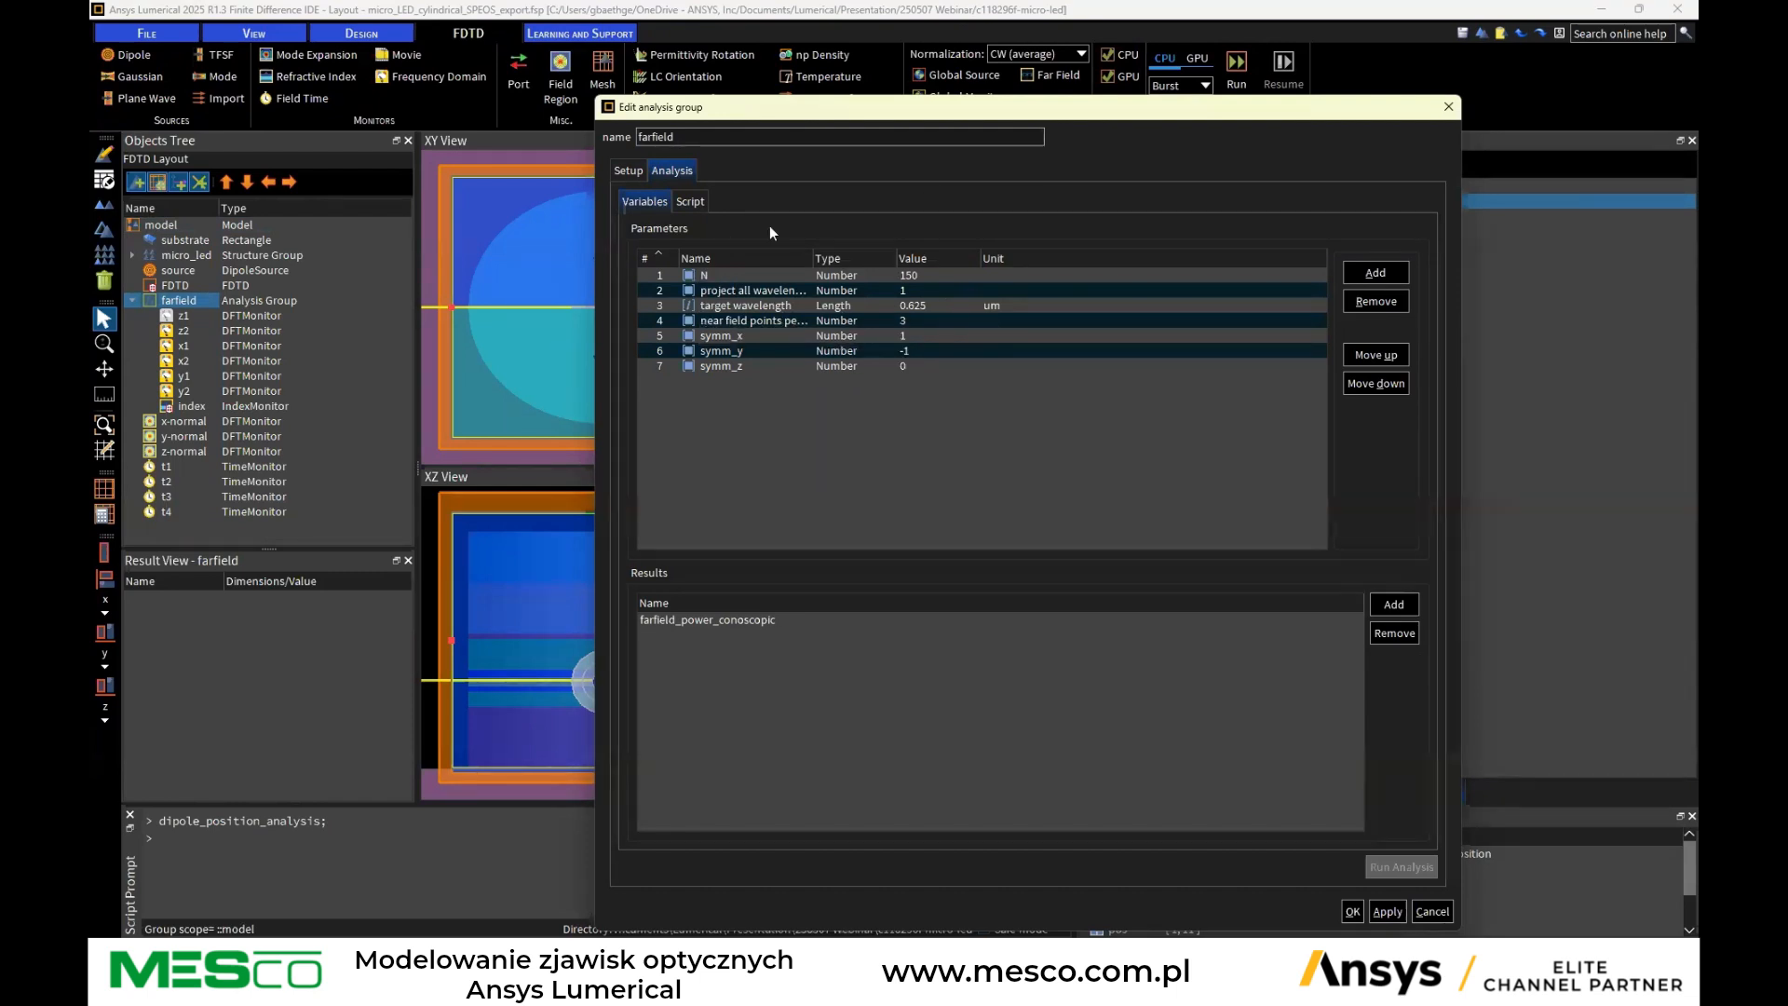
pyautogui.click(690, 202)
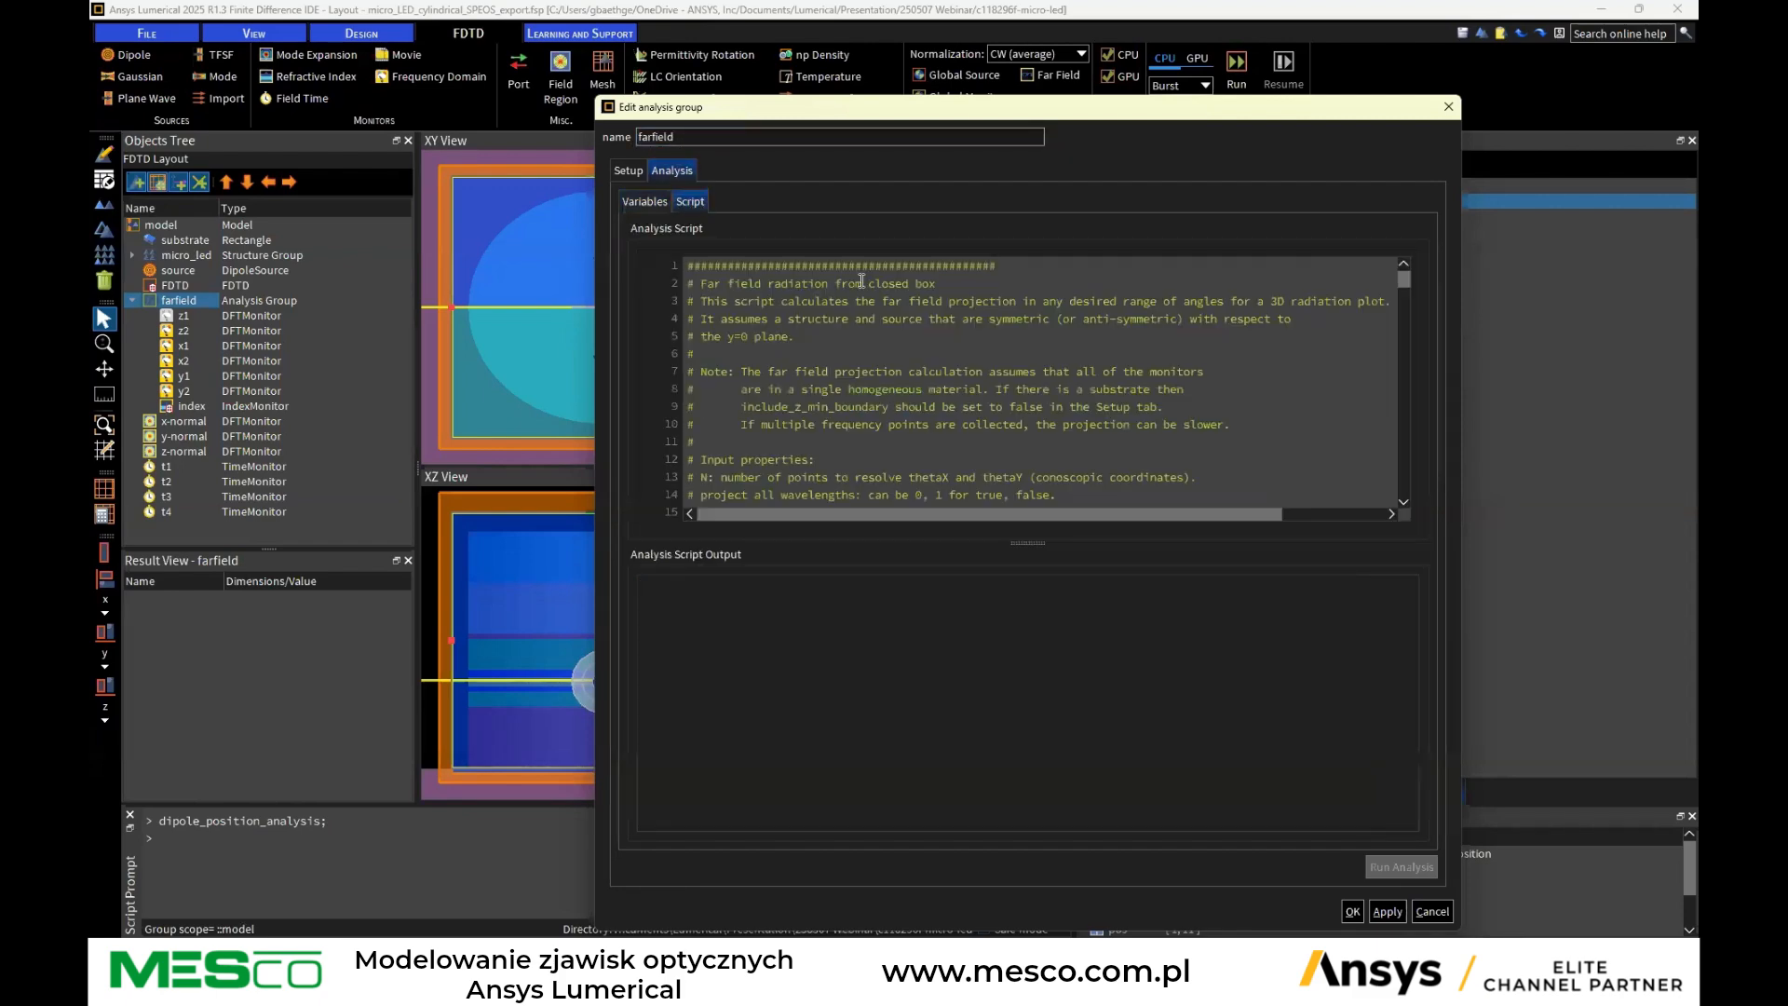
pyautogui.scroll(-6, 878, 316)
pyautogui.scroll(-14, 878, 316)
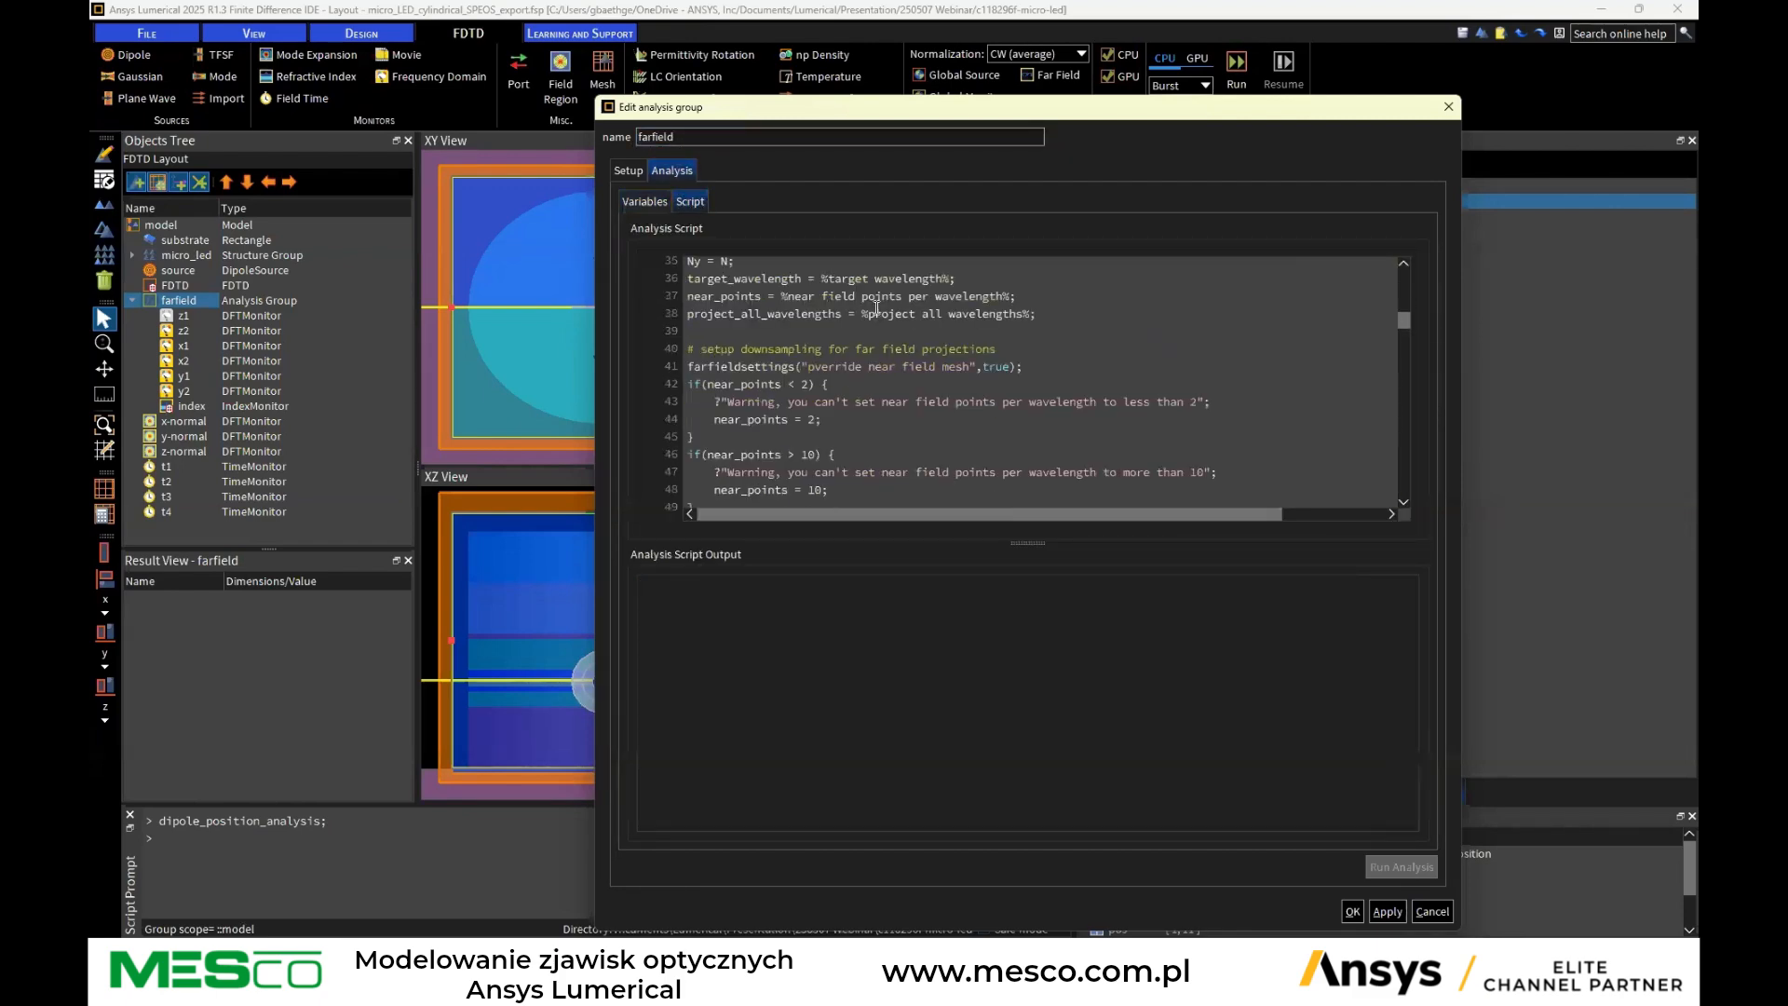
pyautogui.scroll(-6, 884, 310)
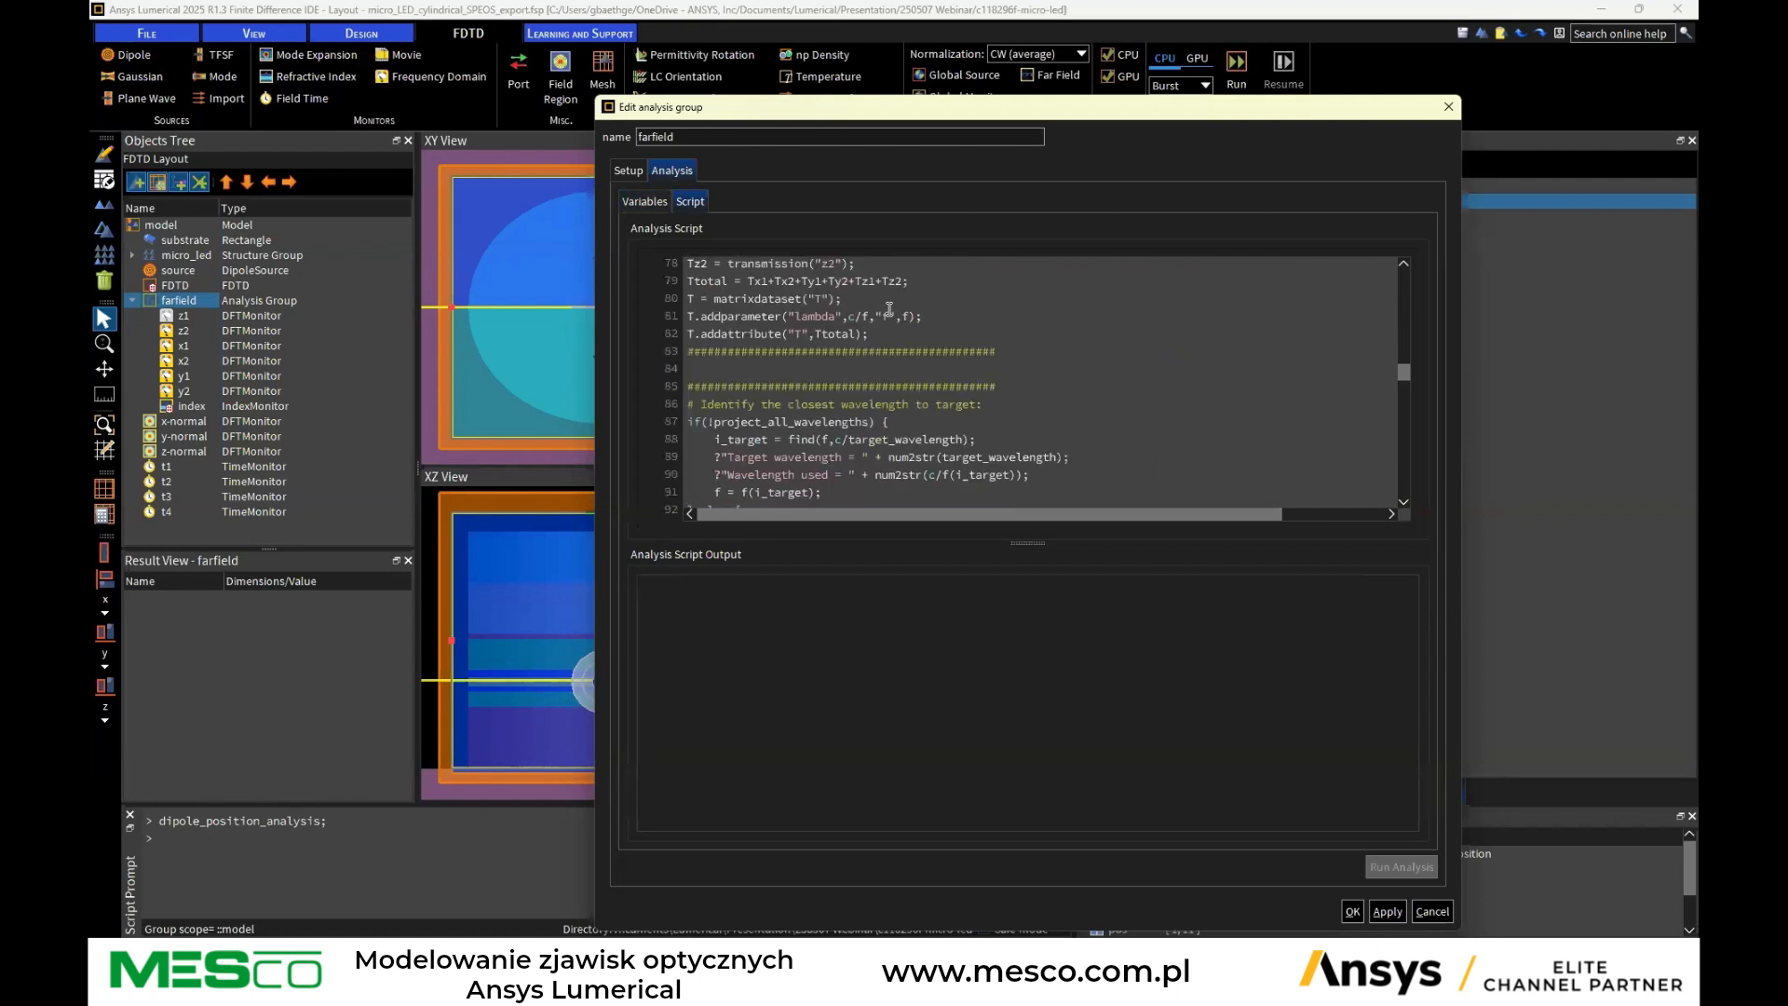
pyautogui.scroll(-10, 885, 305)
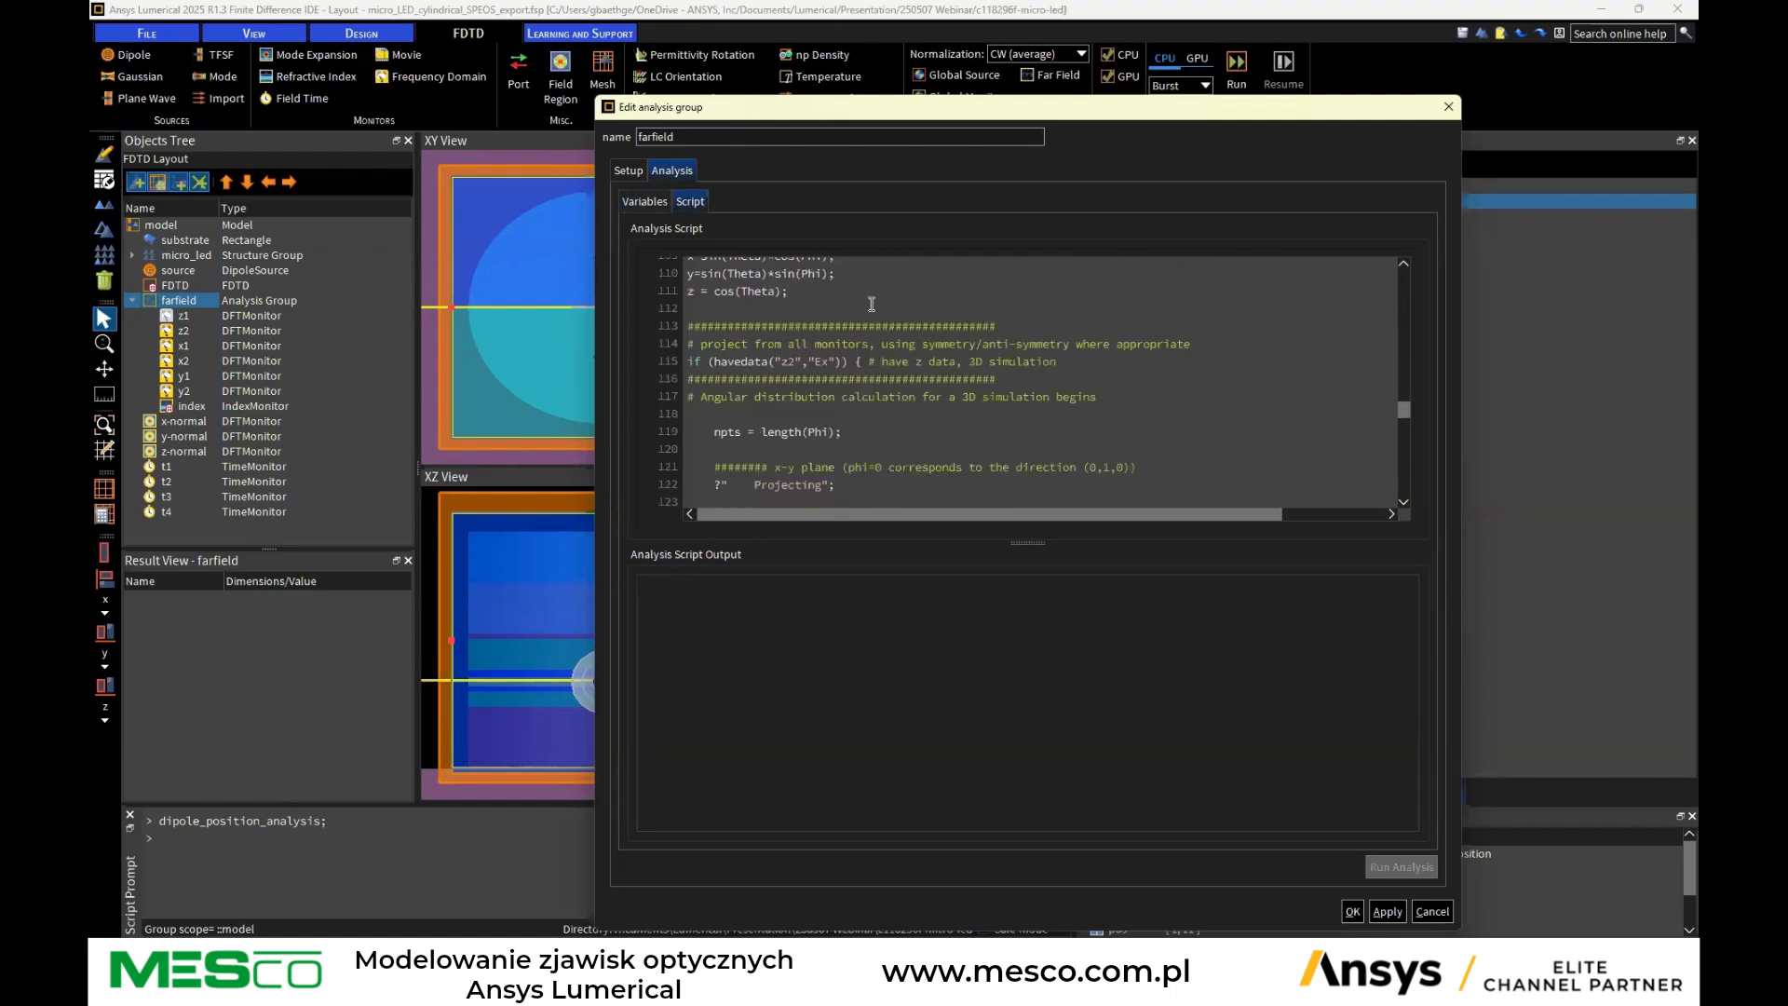
pyautogui.click(1432, 912)
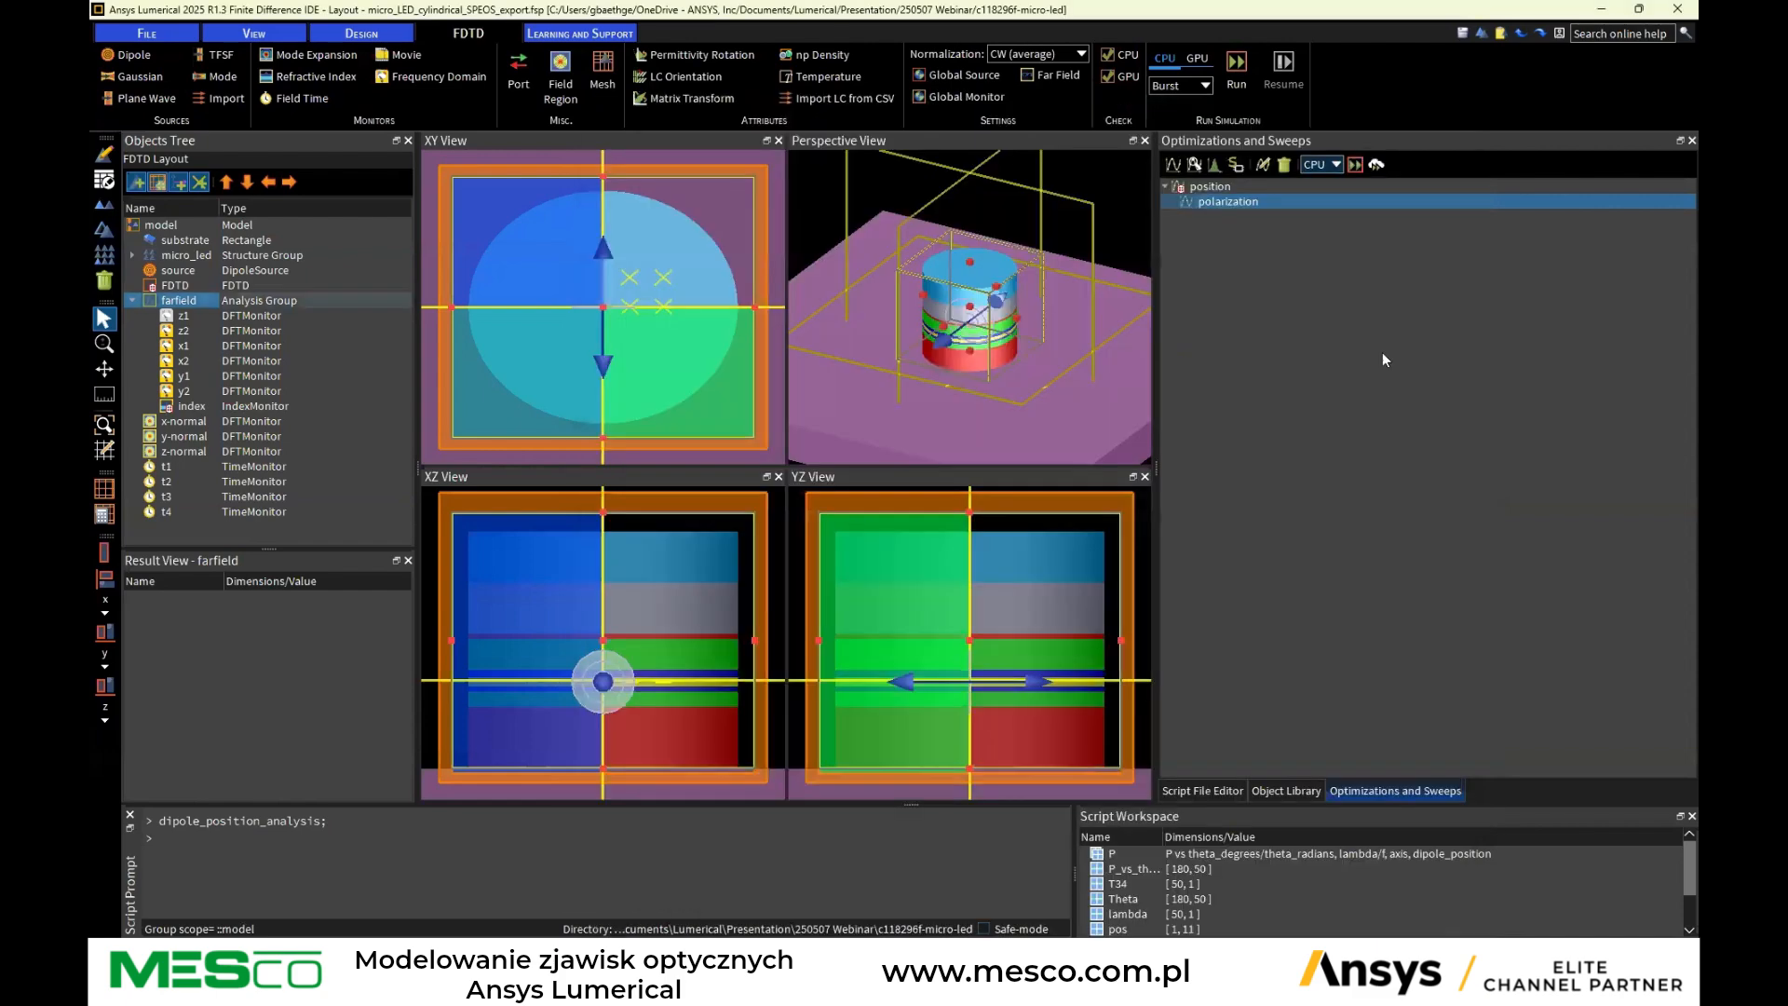
# Review the dipole_position_analysis.lsf script in the script editor
pyautogui.click(1202, 791)
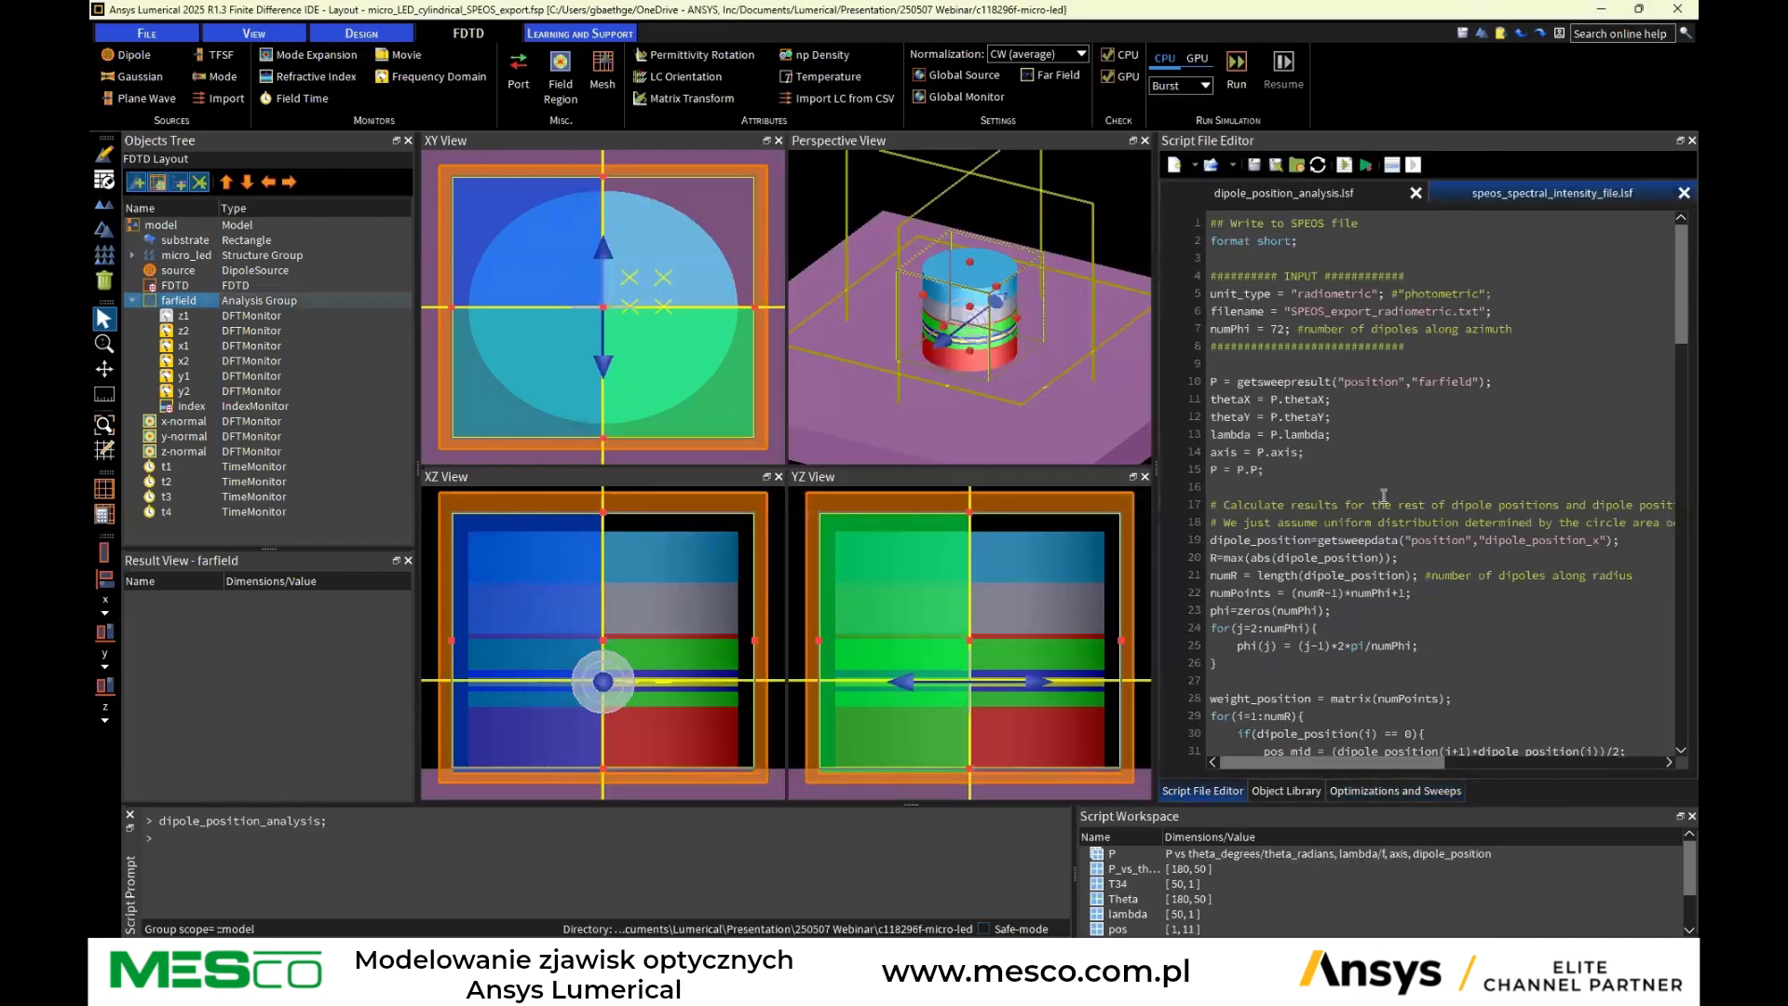
pyautogui.scroll(-11, 1371, 491)
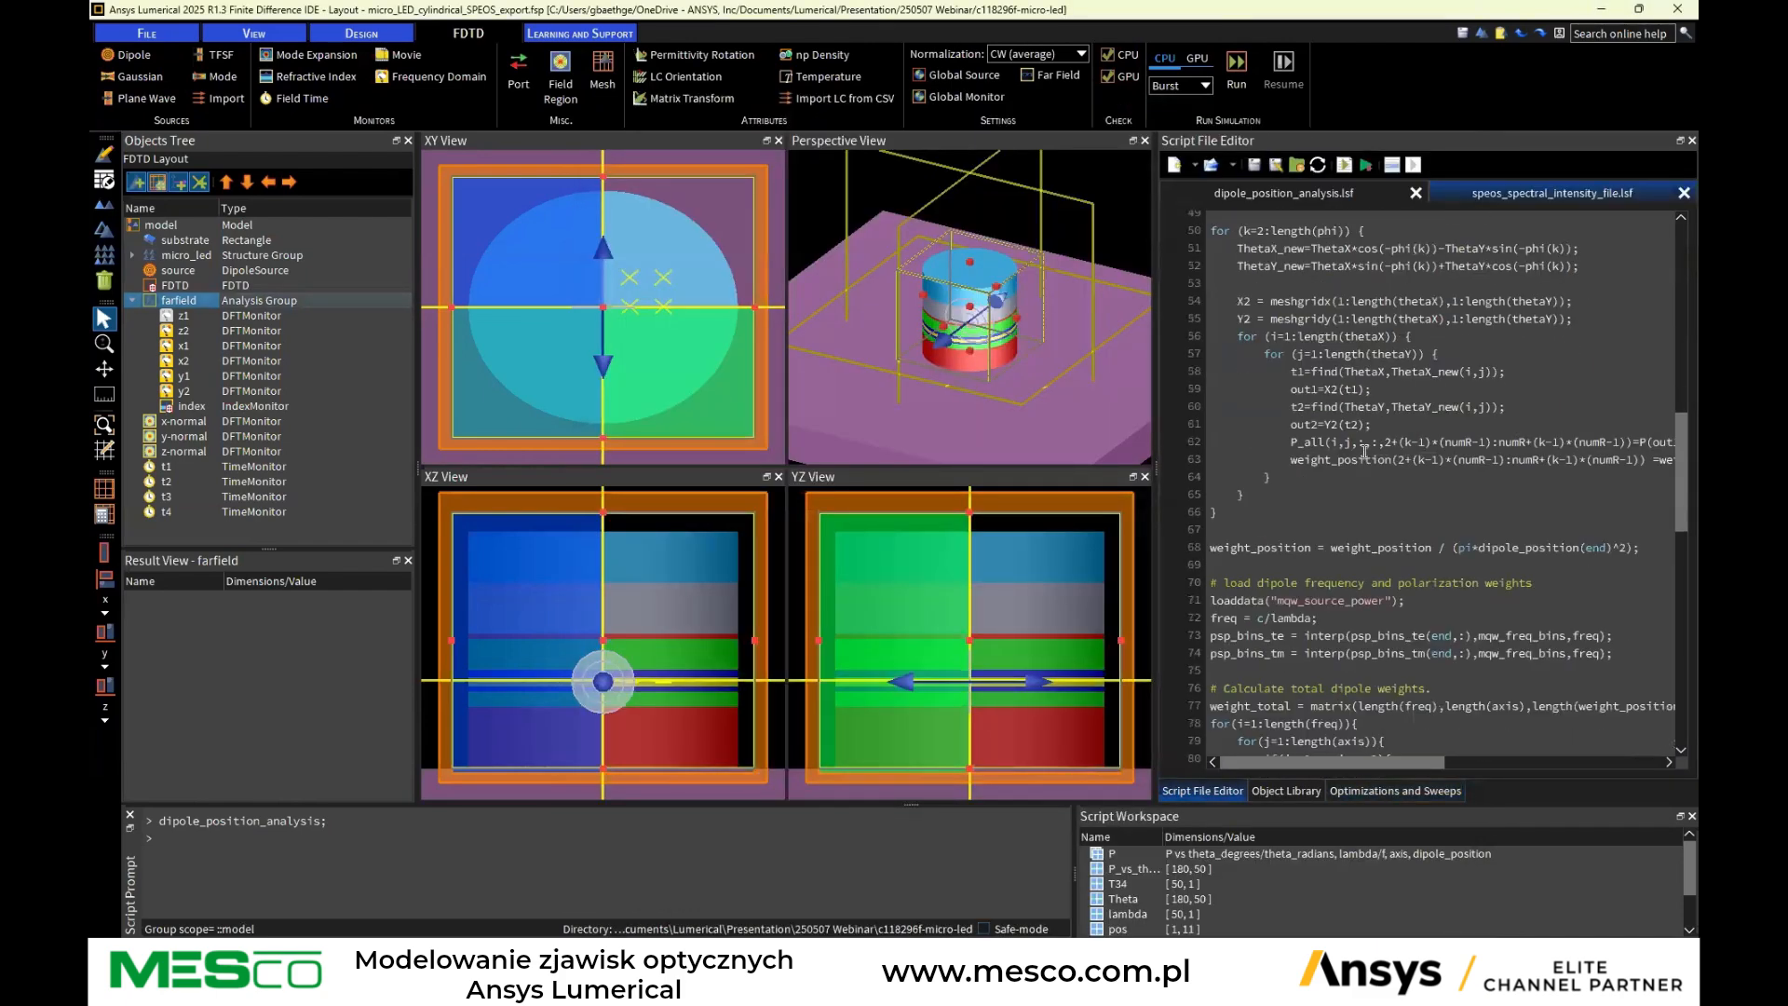
pyautogui.scroll(11, 1410, 476)
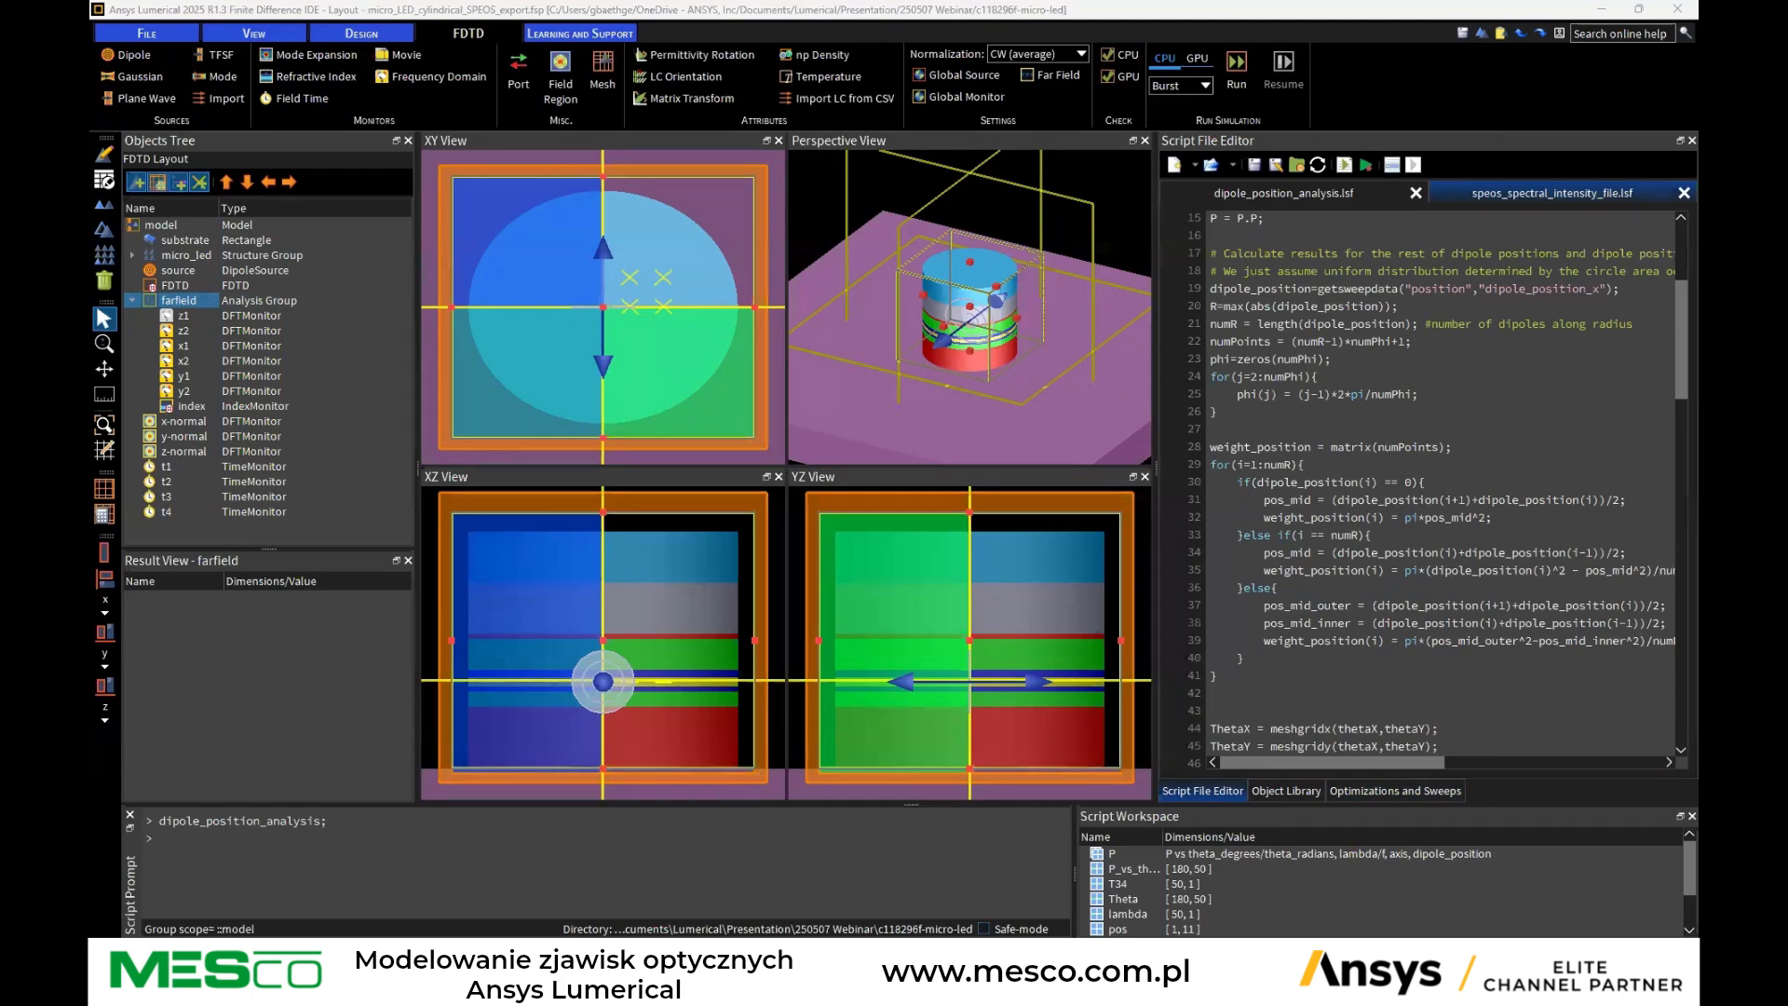
# Open SPEOS_export_radiometric.txt from the project folder in Notepad++ and scroll through its data
pyautogui.moveTo(1787, 186); pyautogui.dragTo(980, 177)
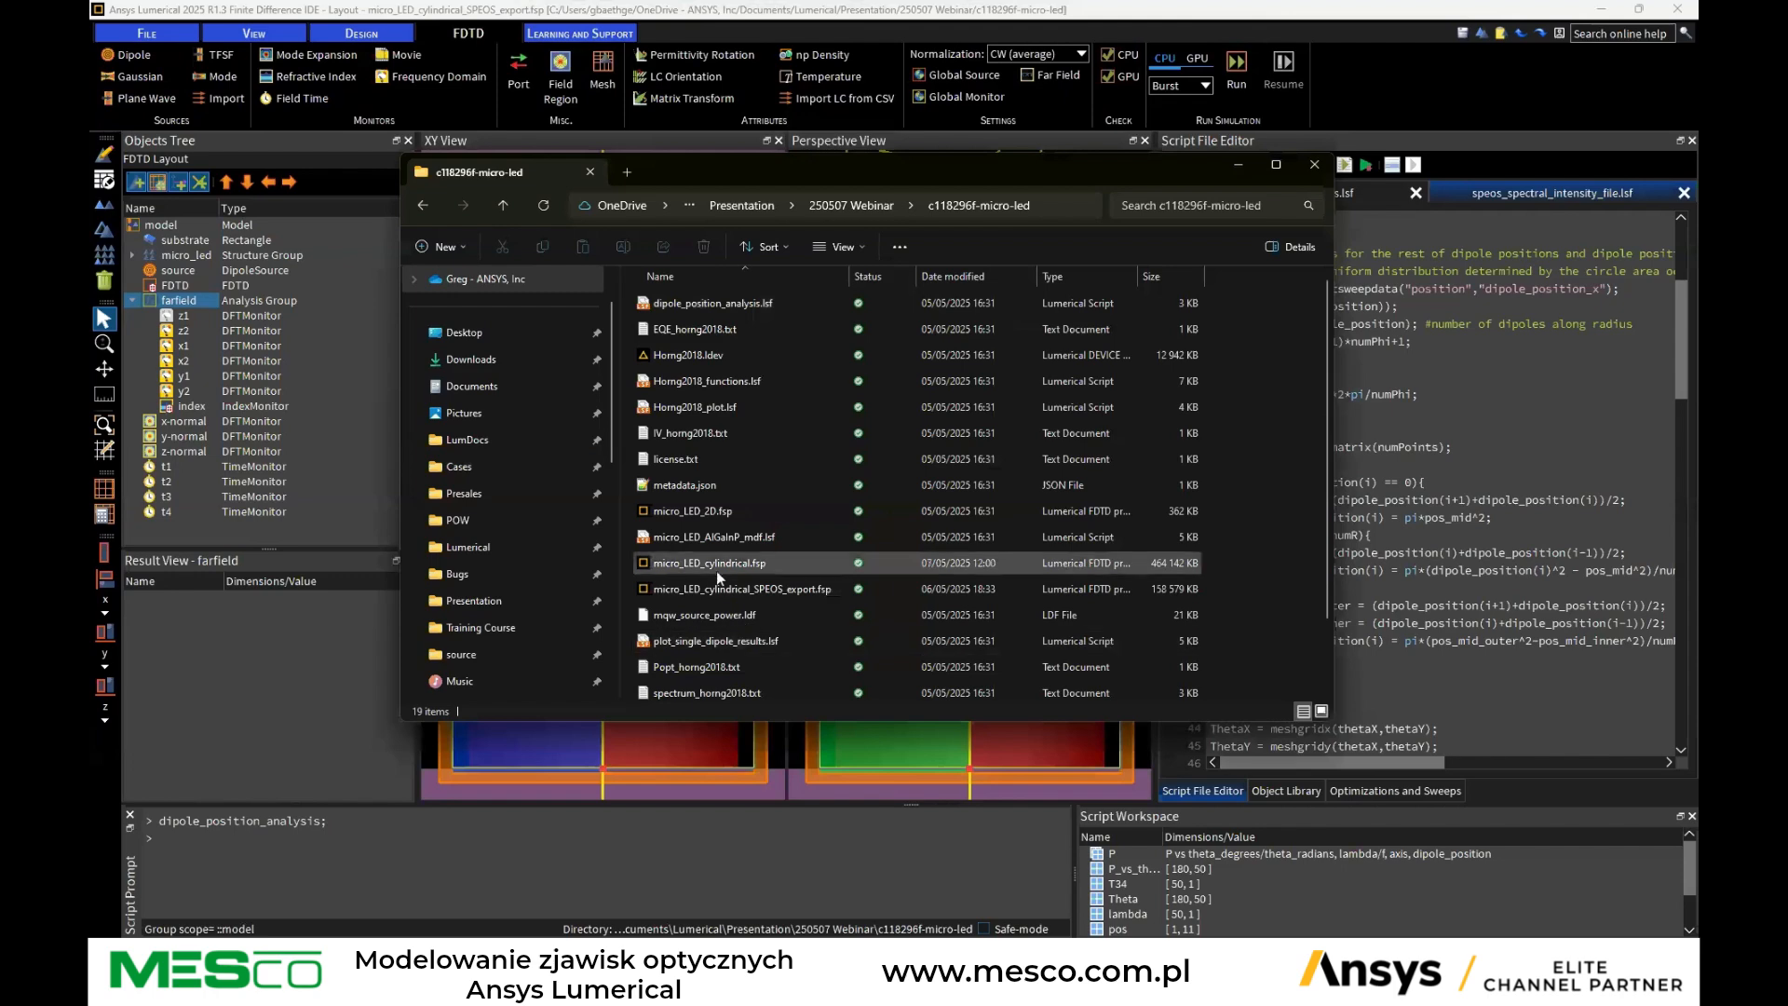
pyautogui.scroll(-1, 719, 572)
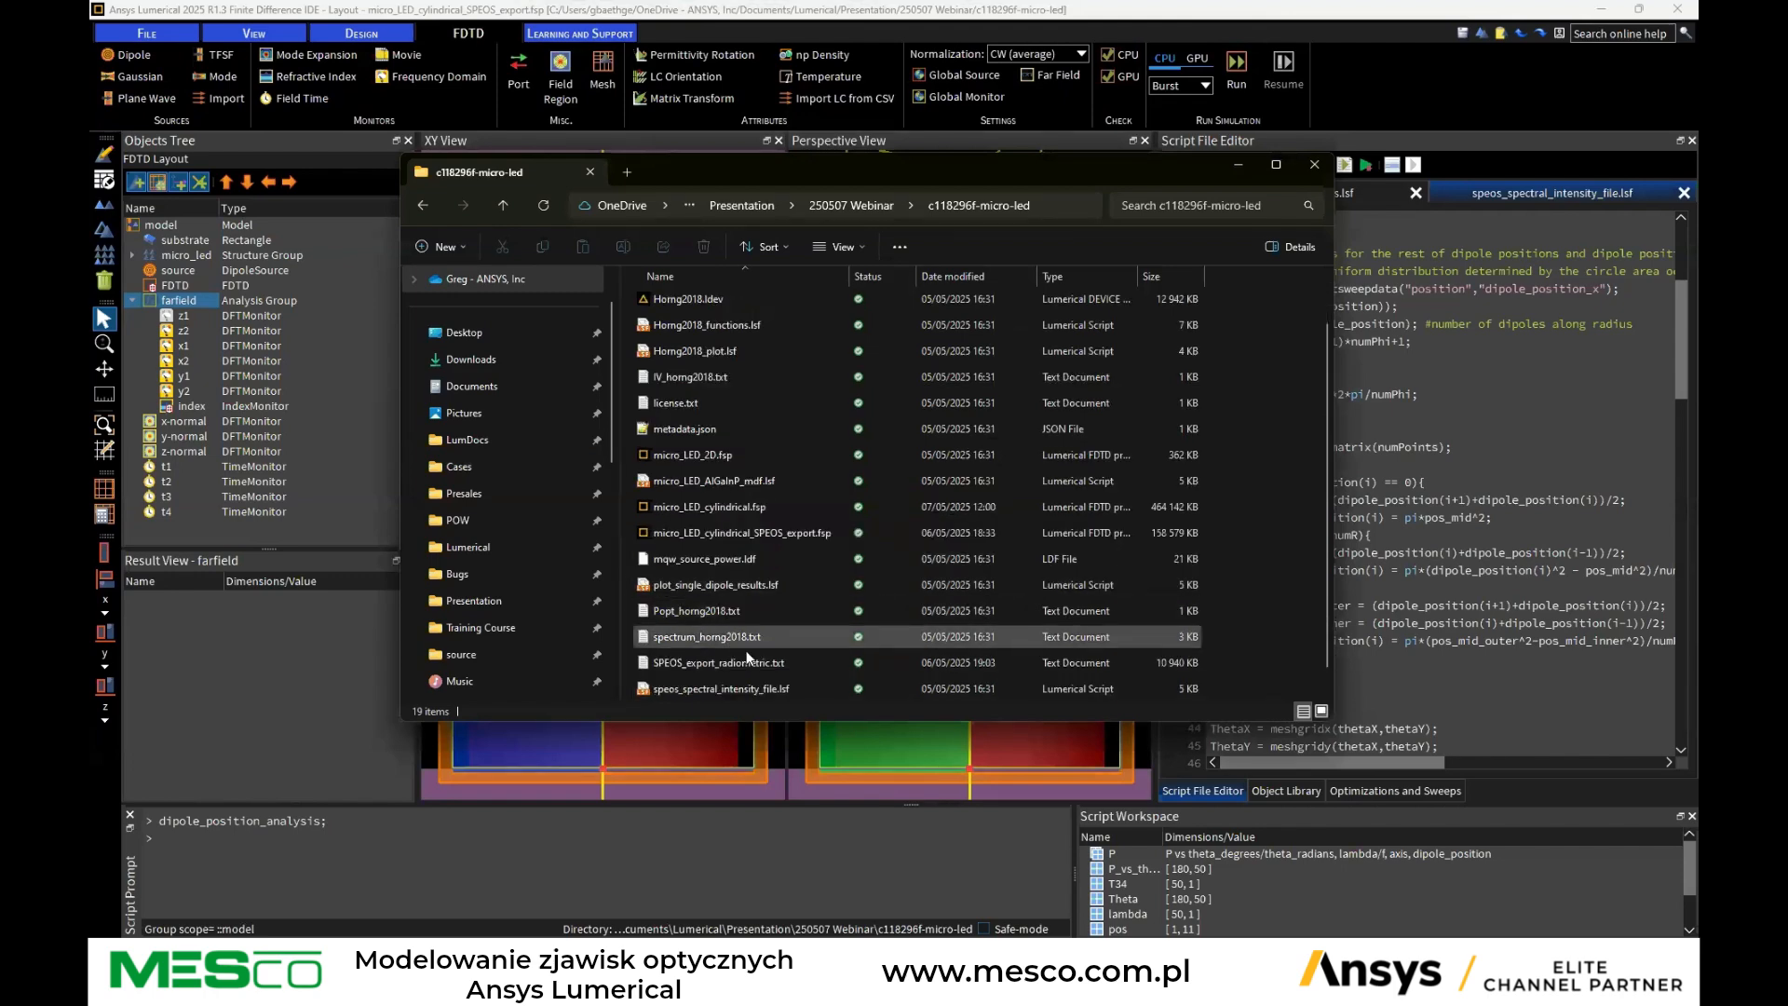
pyautogui.click(704, 662)
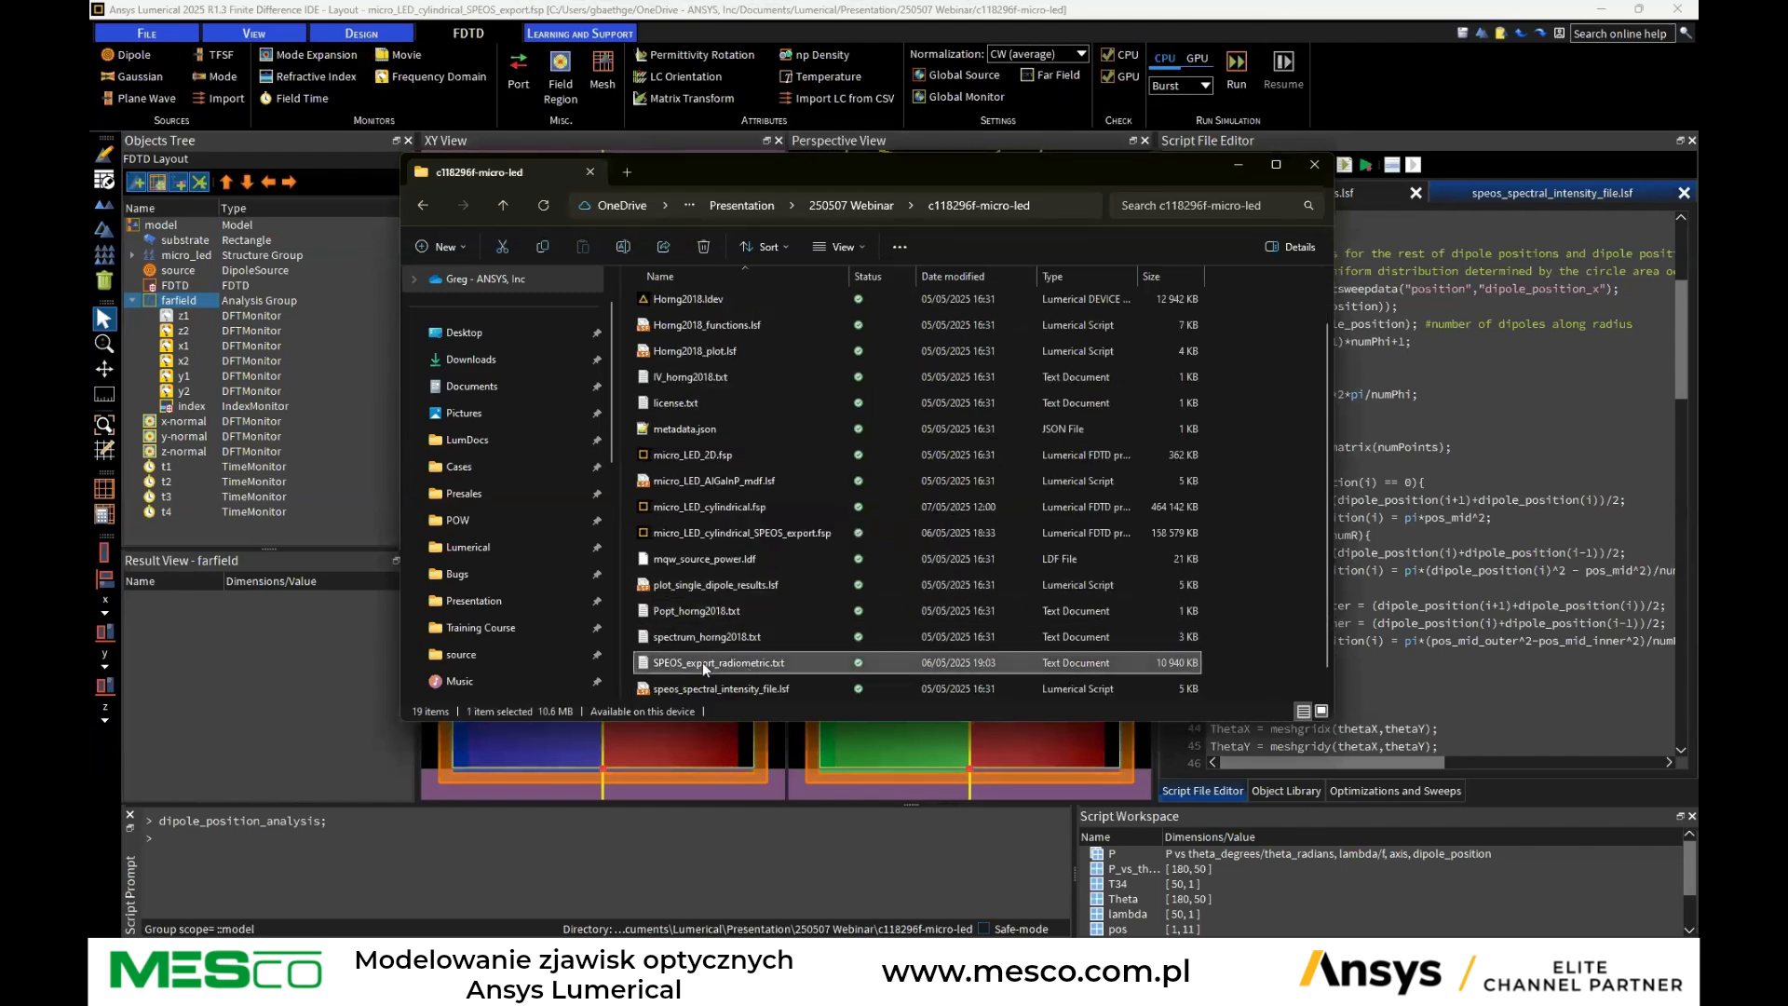
pyautogui.rightClick(792, 661)
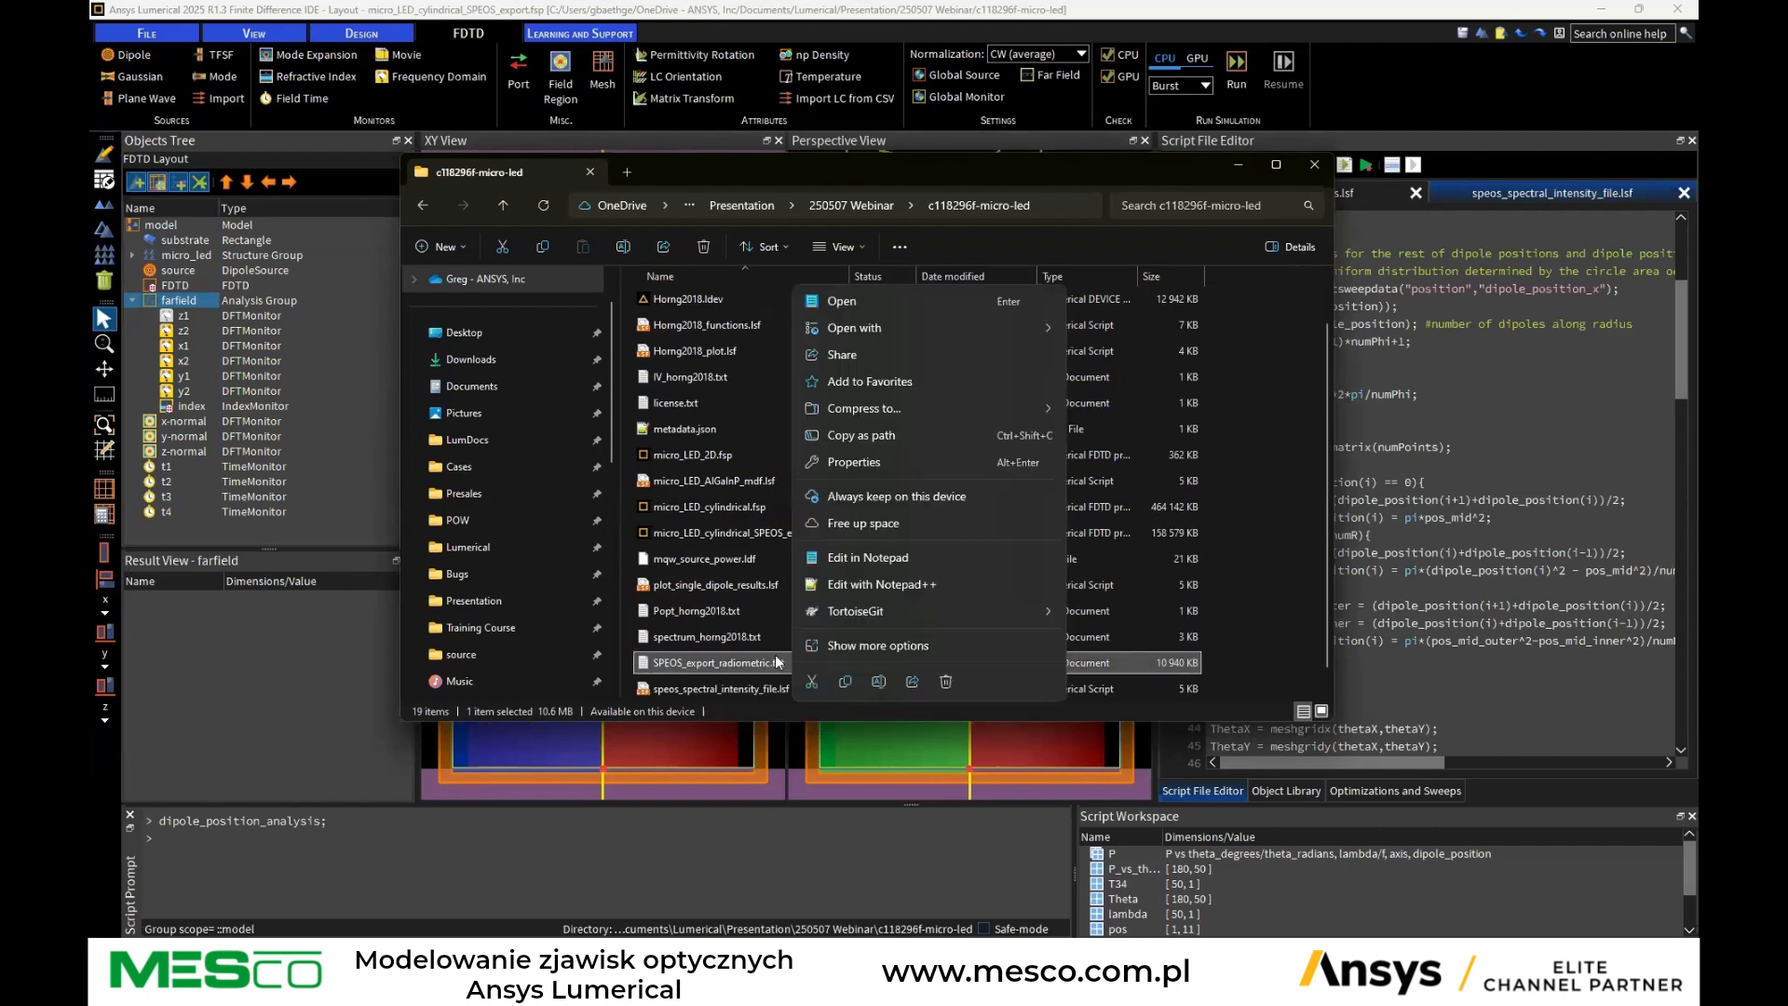
pyautogui.click(835, 583)
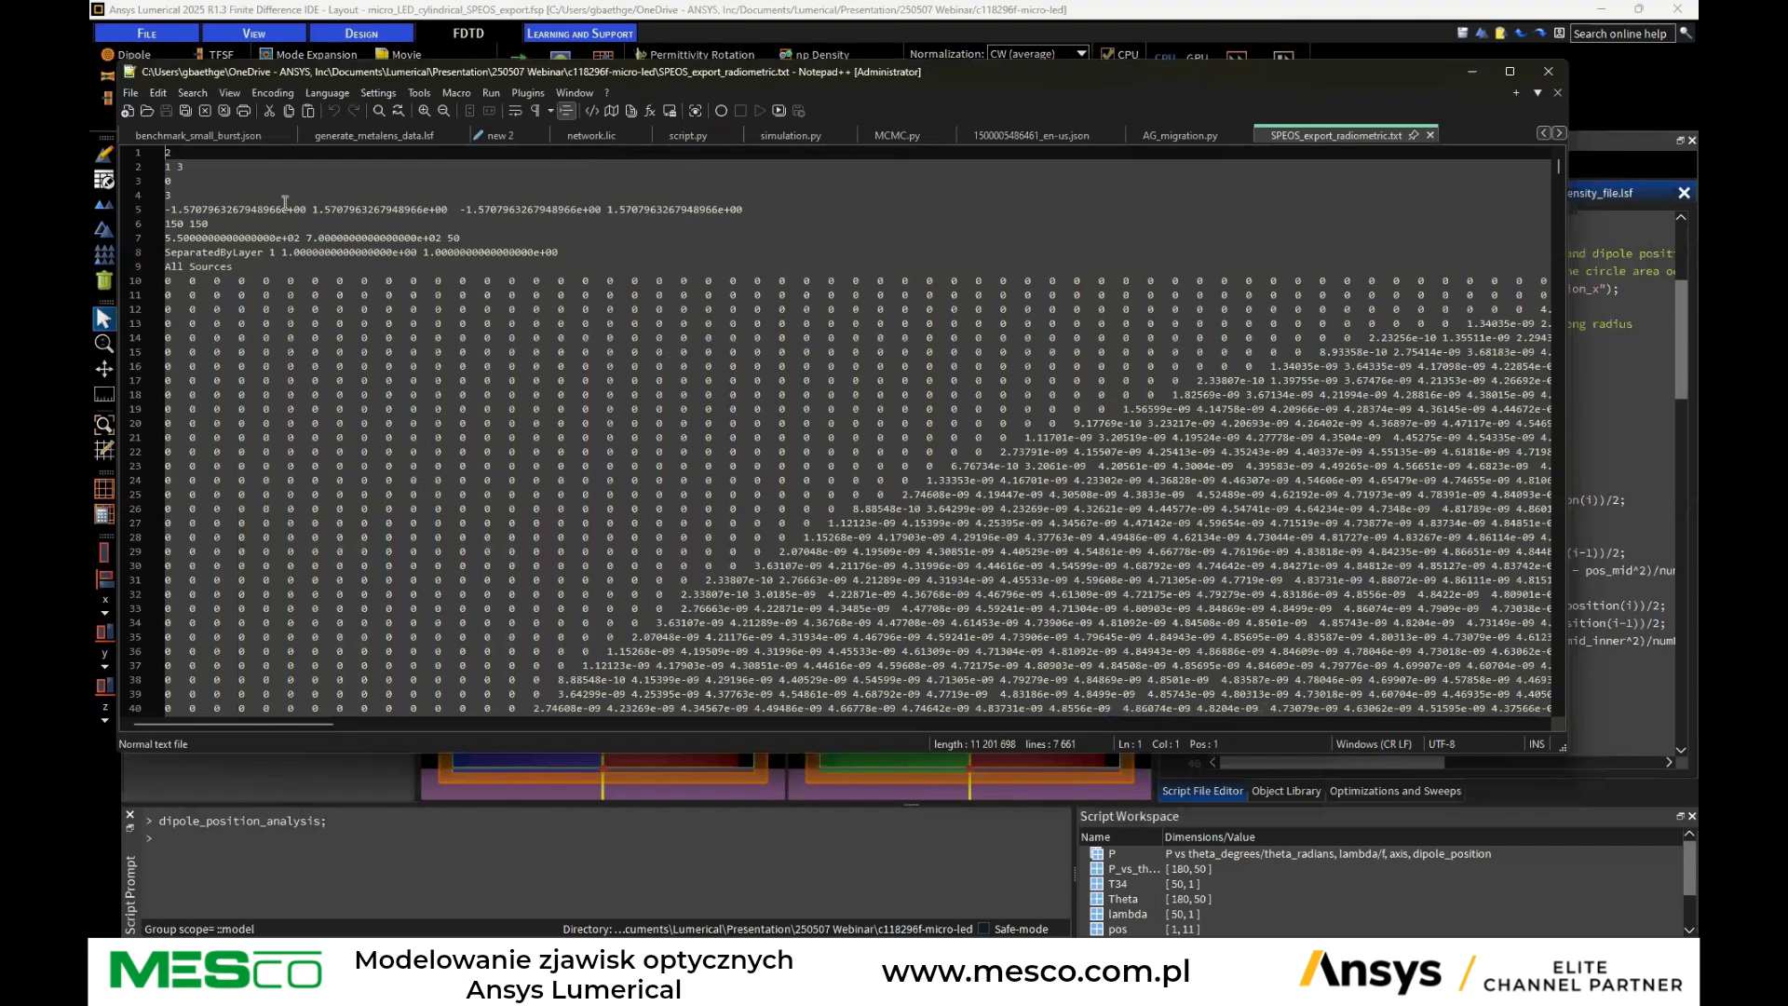
pyautogui.scroll(-11, 260, 319)
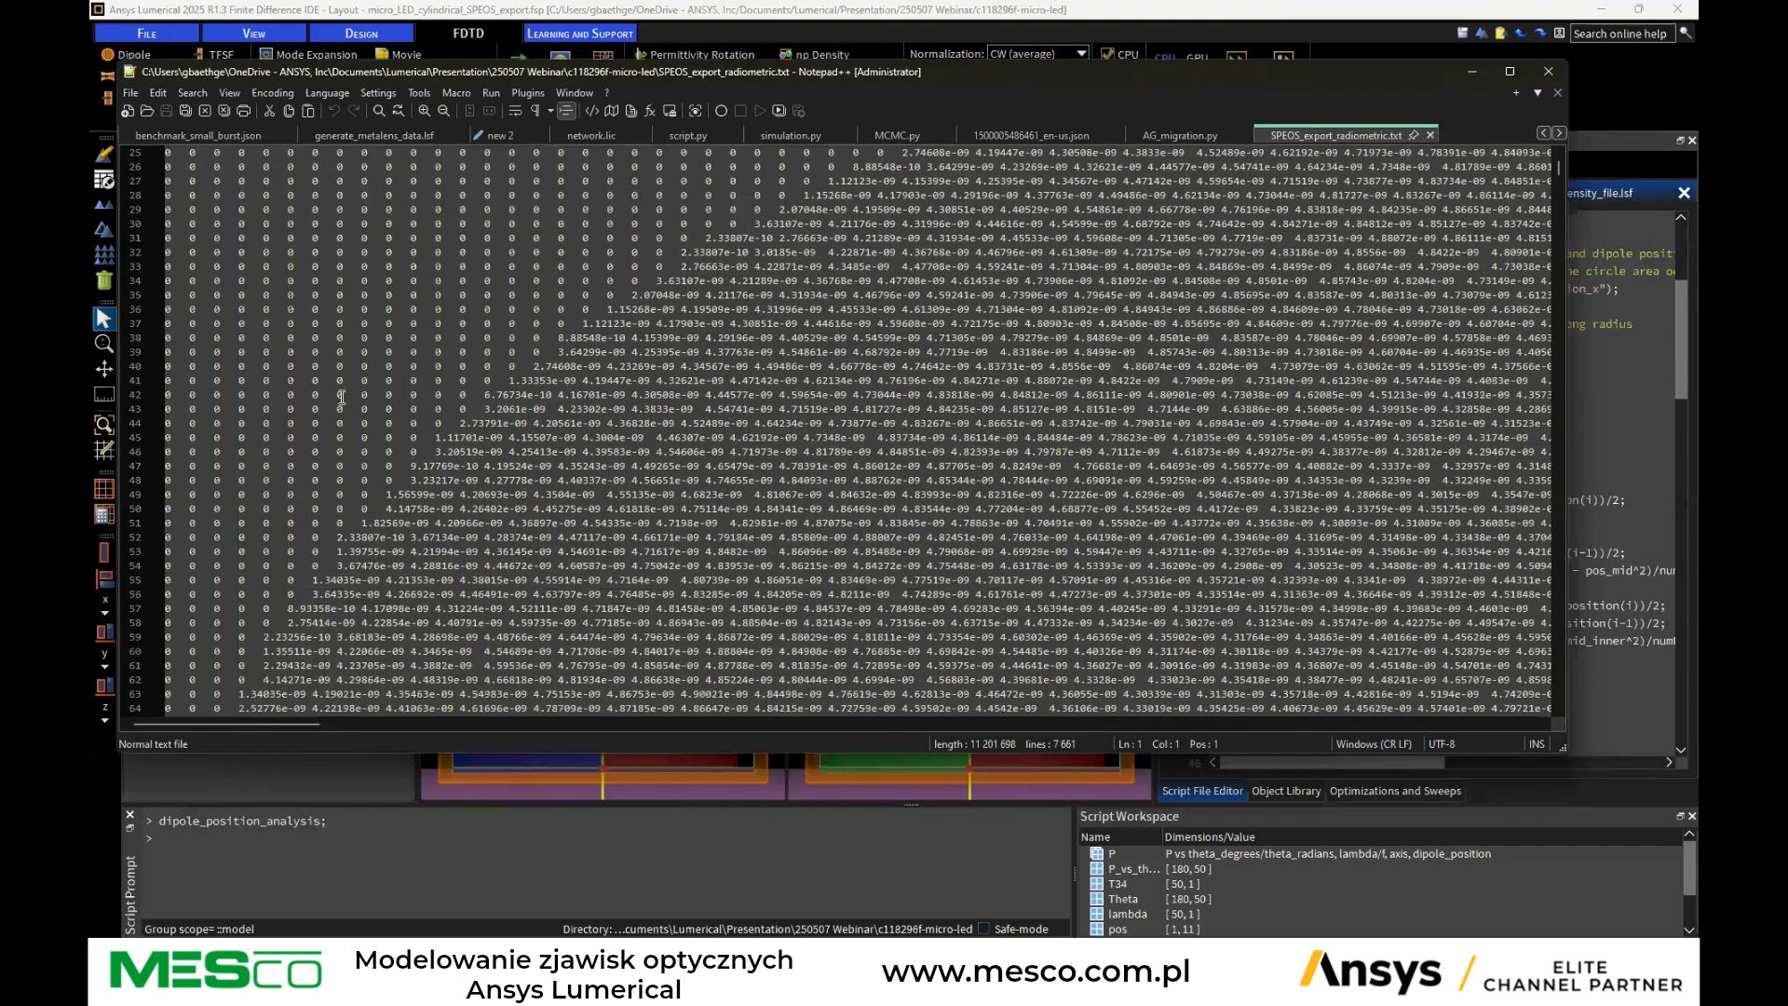
pyautogui.scroll(-7, 336, 371)
pyautogui.scroll(-20, 336, 366)
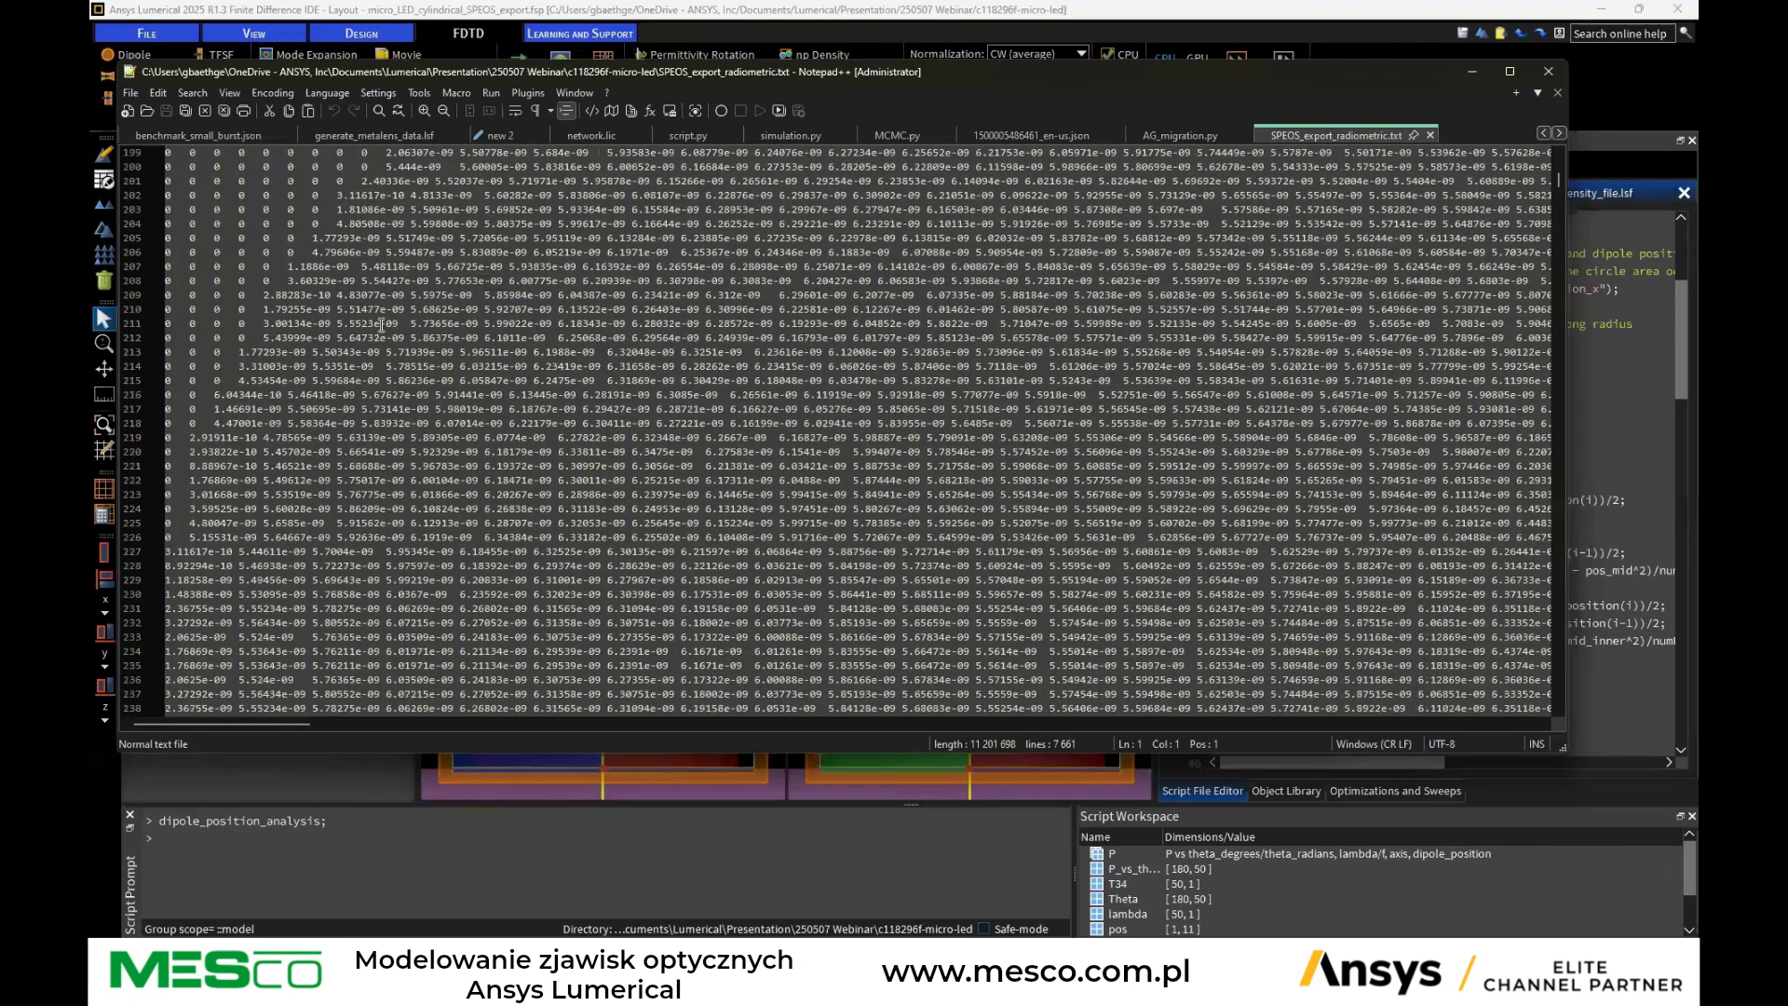
pyautogui.scroll(-20, 381, 325)
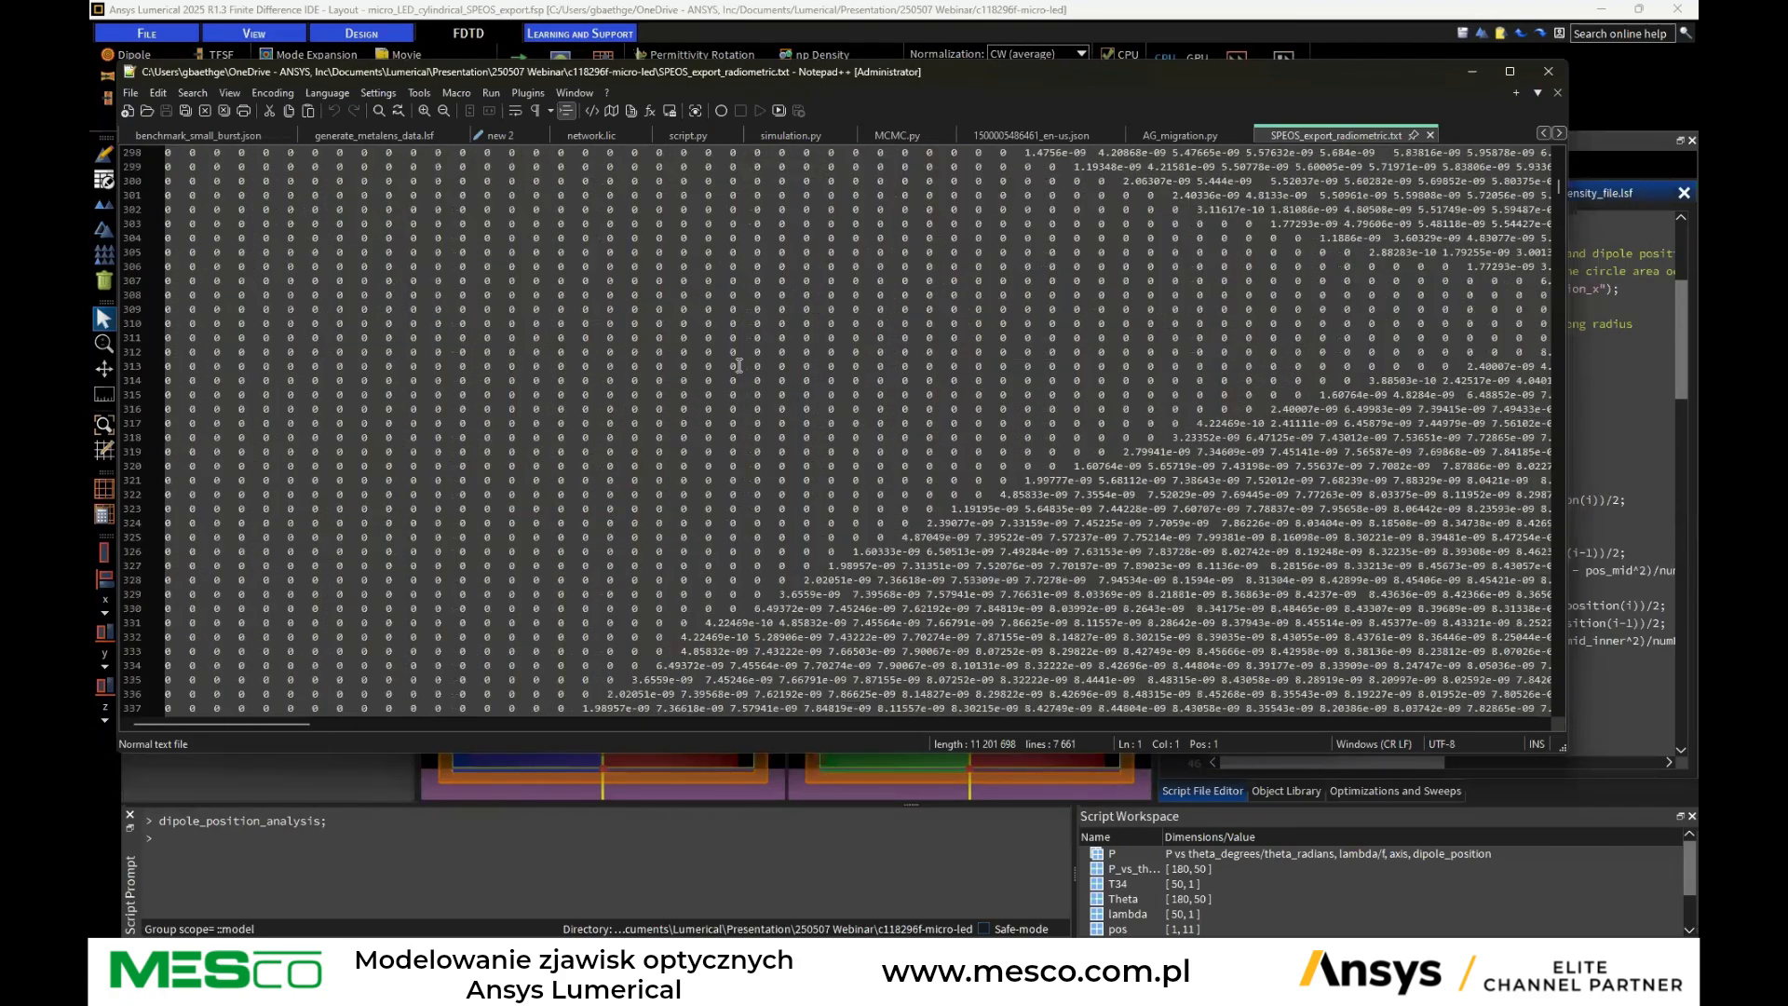
pyautogui.moveTo(1225, 70); pyautogui.dragTo(1787, 181)
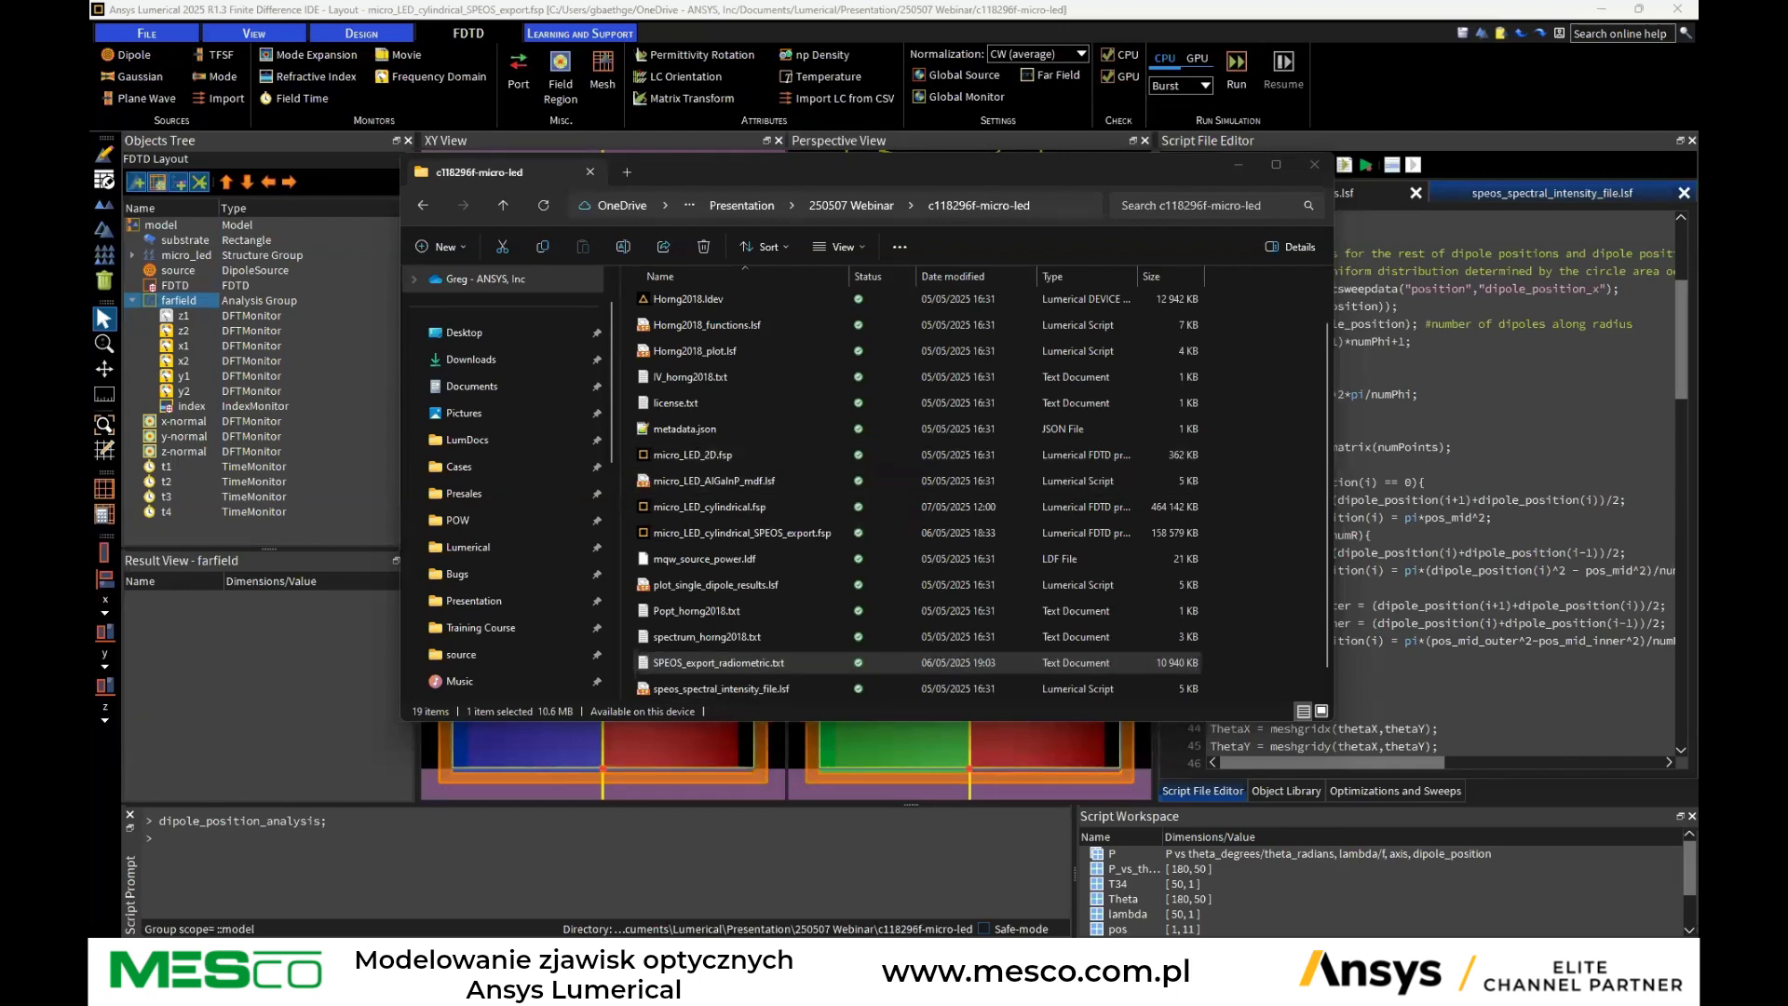
# Switch to the Speos spectral map viewer and import SPEOS_export_radiometric.txt from the project folder
pyautogui.hotkey('alt', 'Tab')
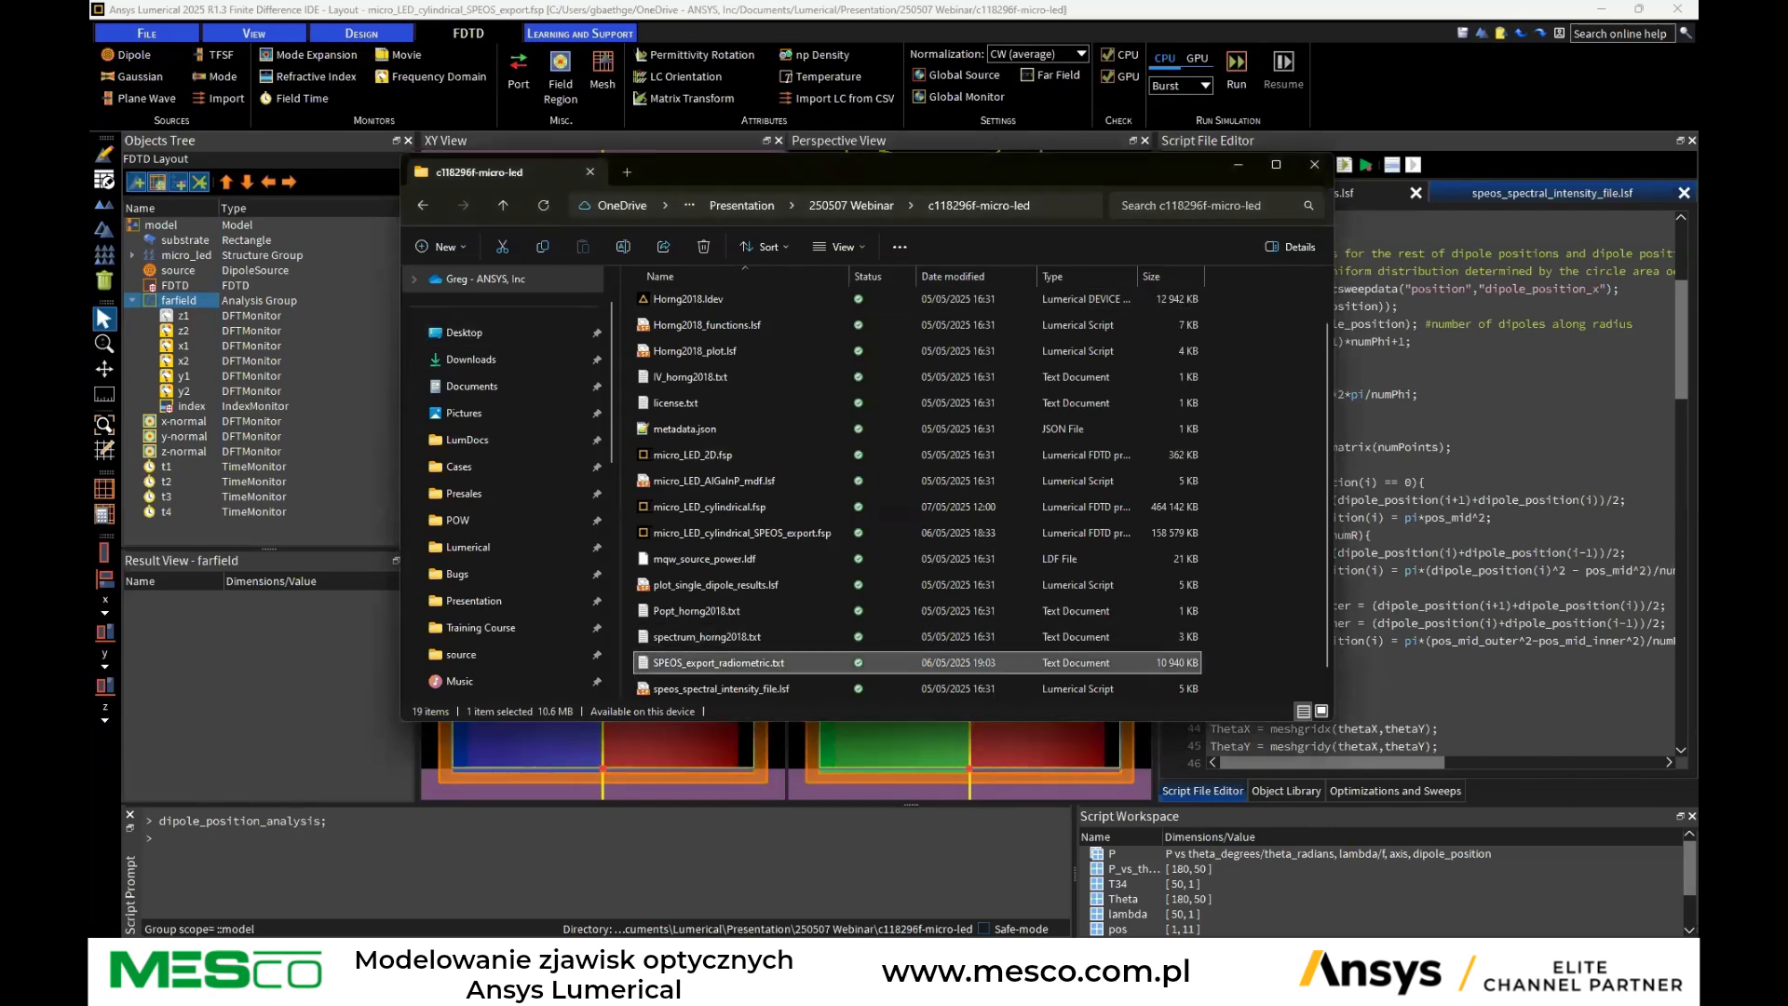
pyautogui.hotkey('alt', 'Tab')
pyautogui.moveTo(850, 334); pyautogui.dragTo(1064, 392)
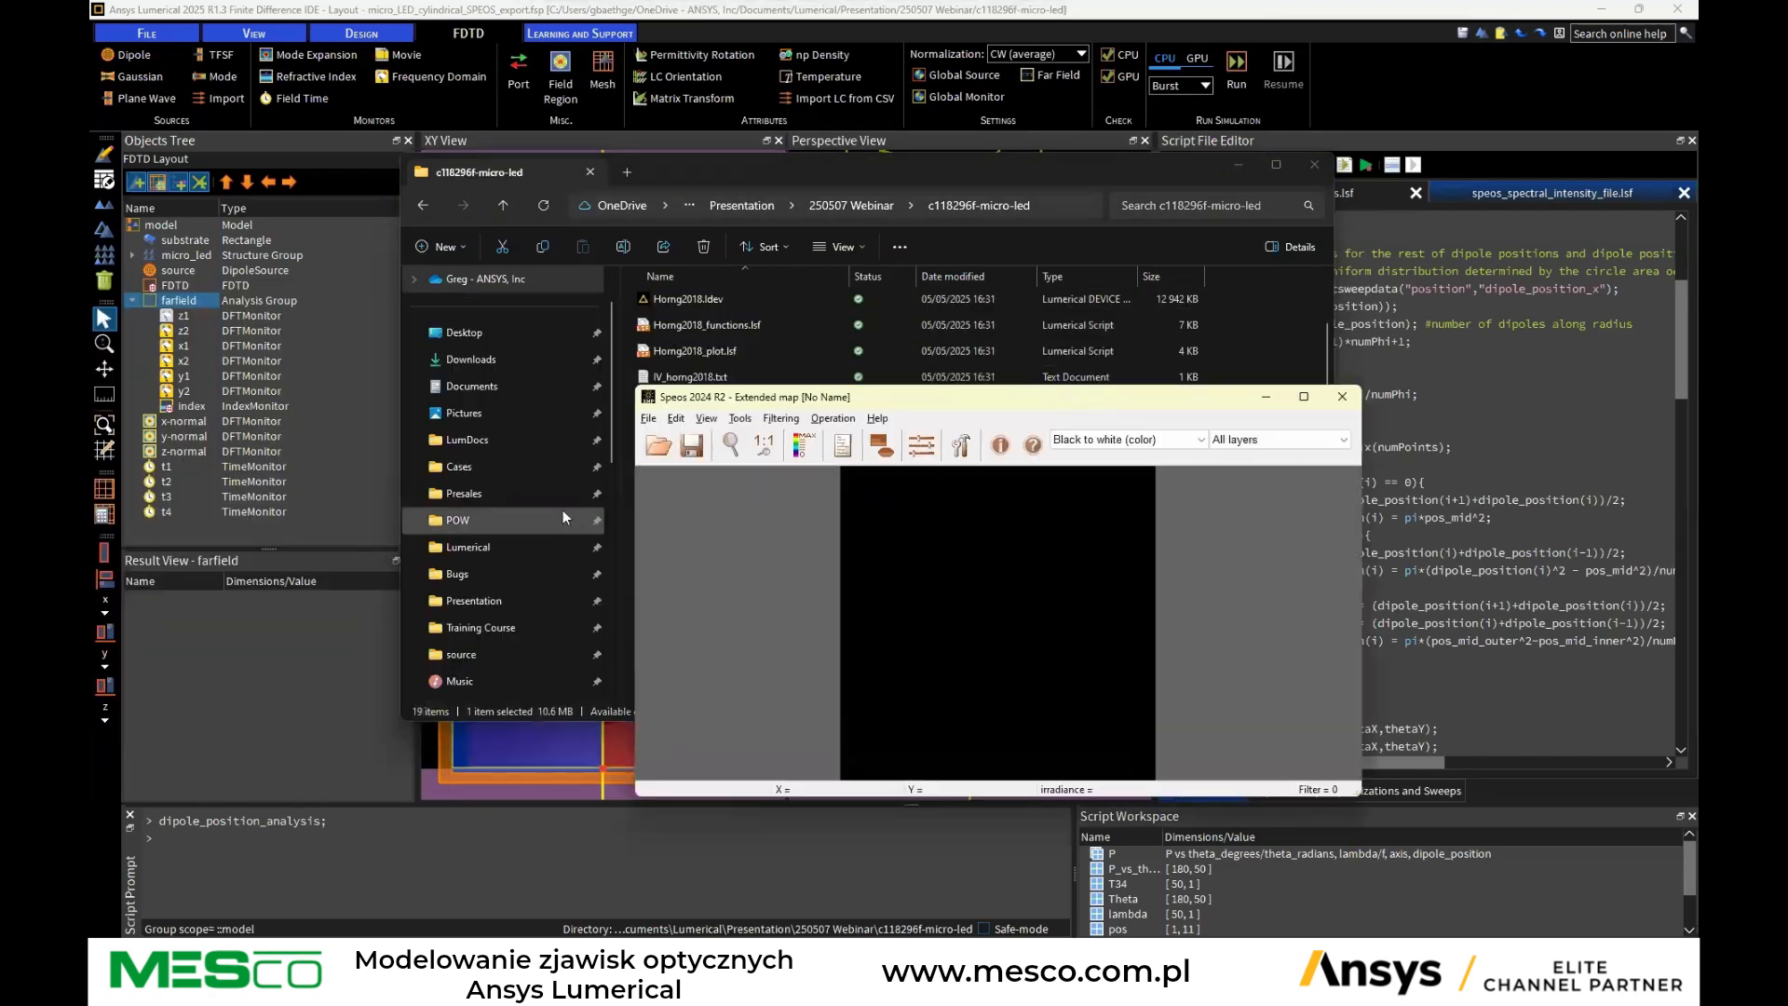
pyautogui.click(649, 418)
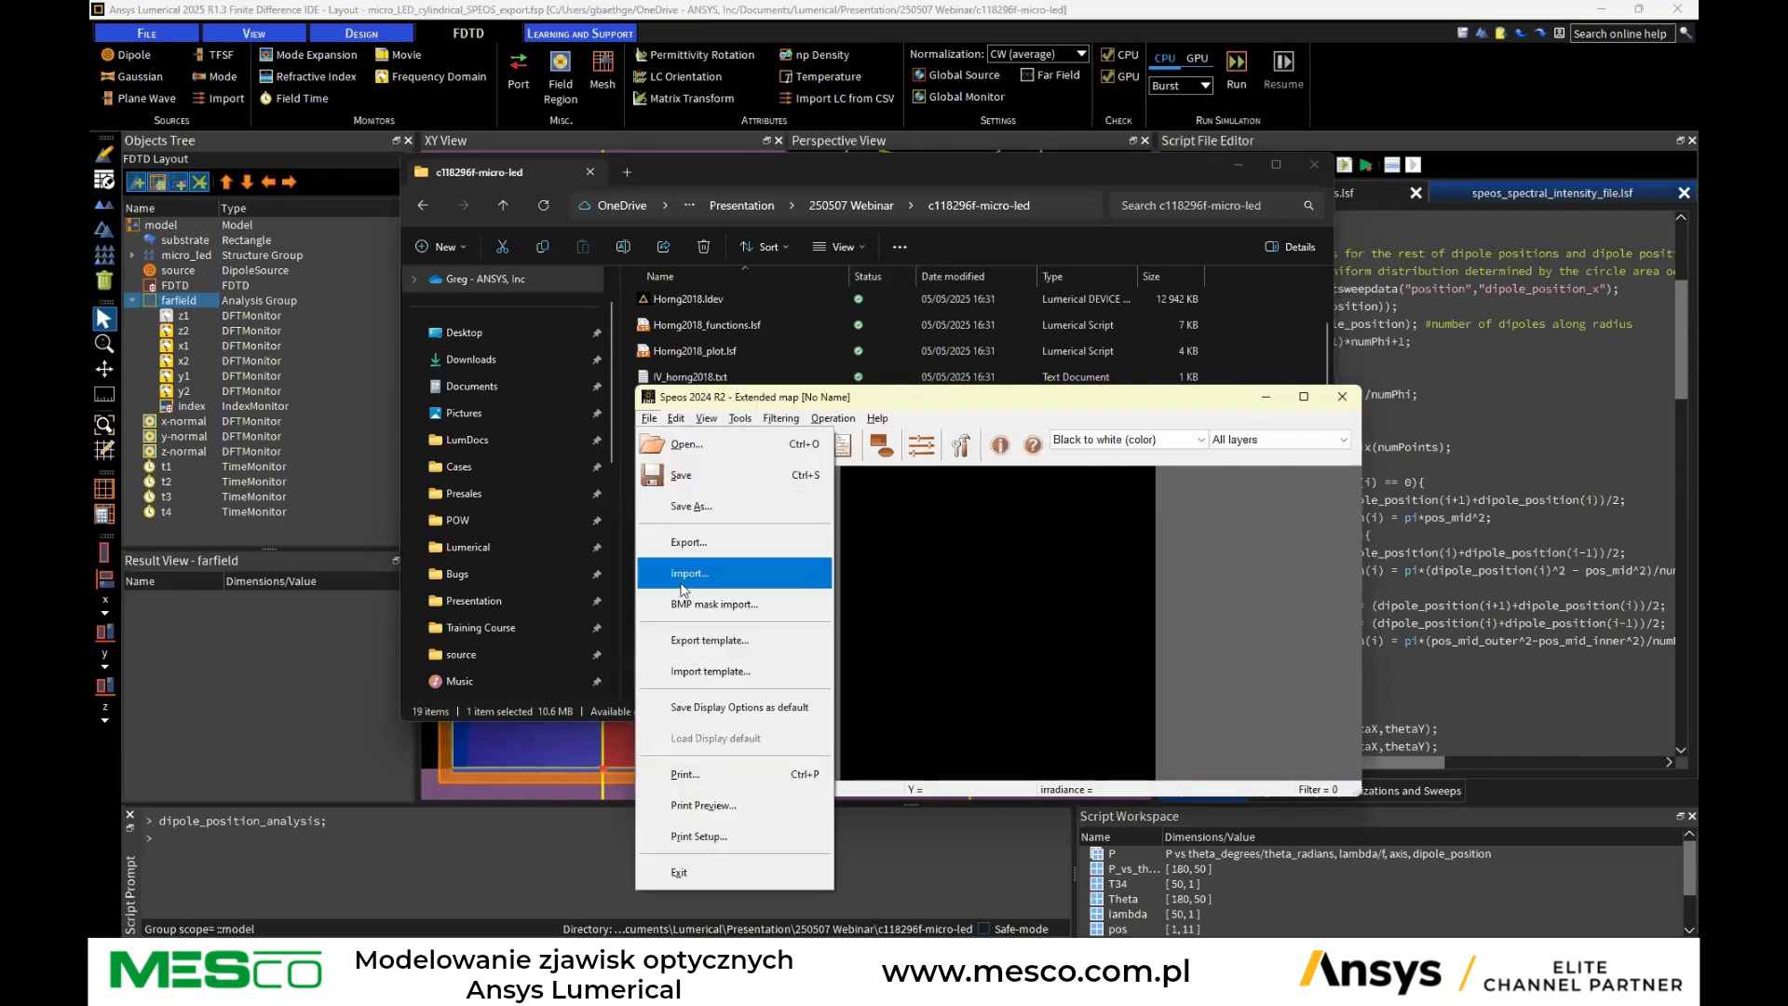
pyautogui.click(686, 573)
pyautogui.click(983, 693)
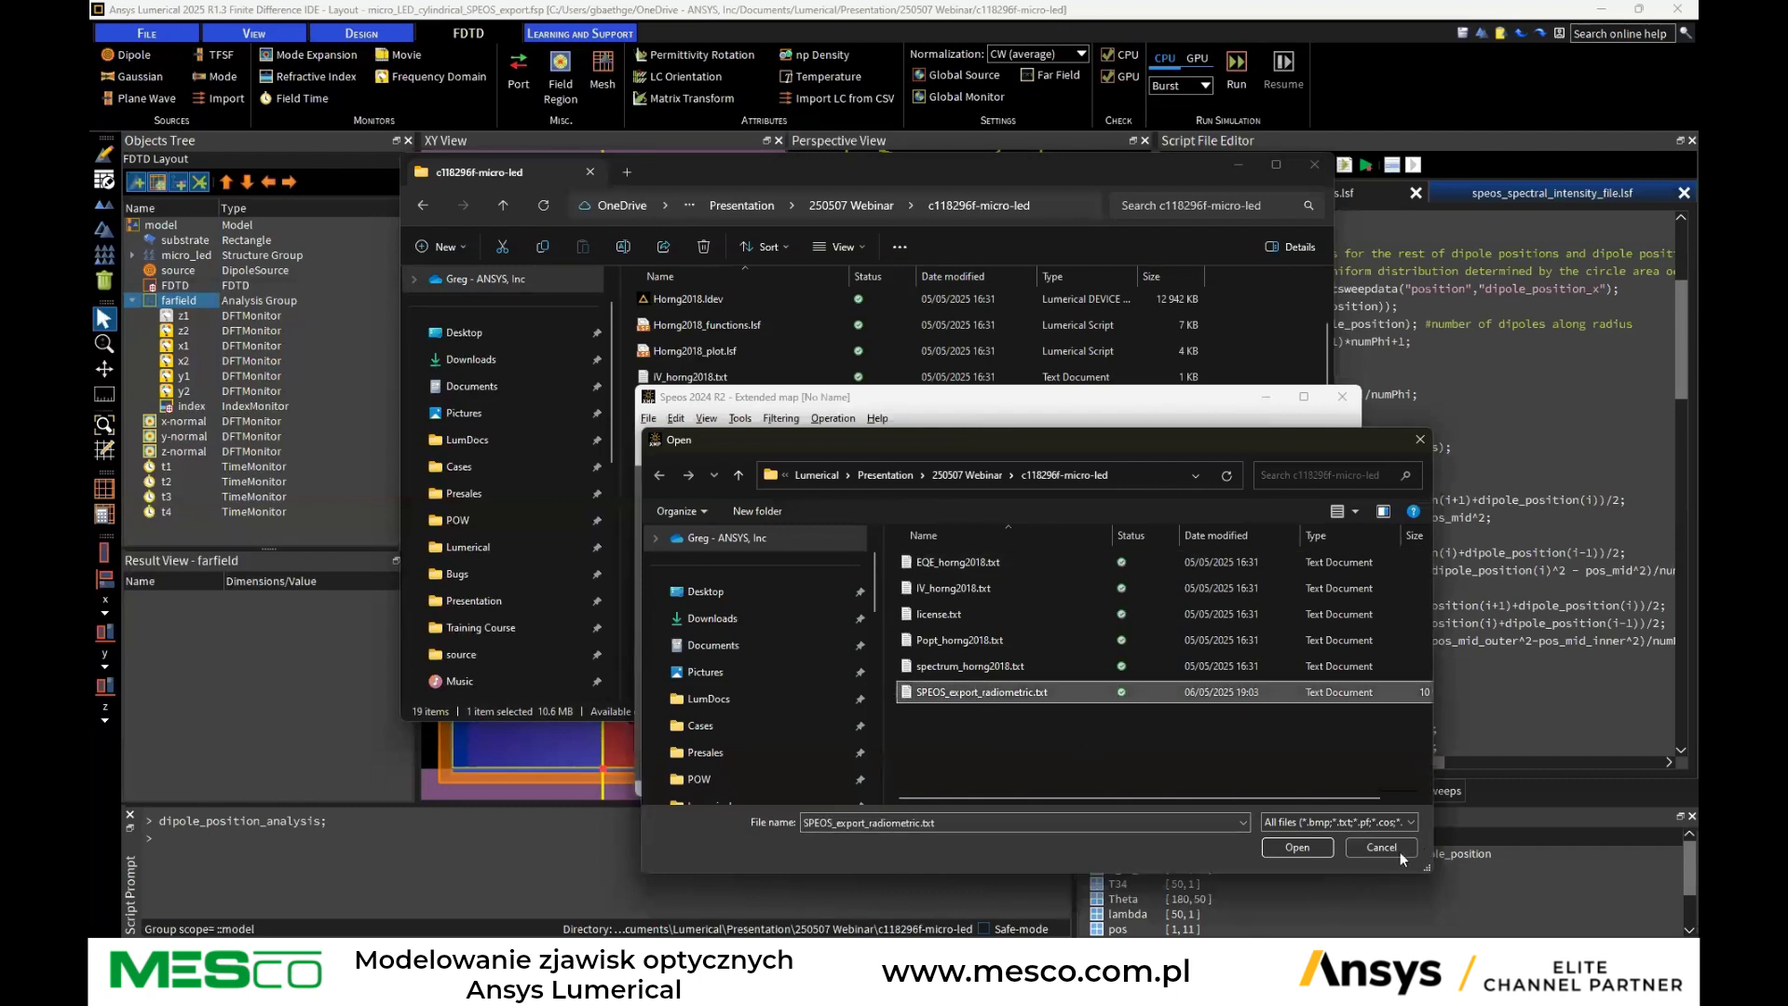
pyautogui.click(1297, 847)
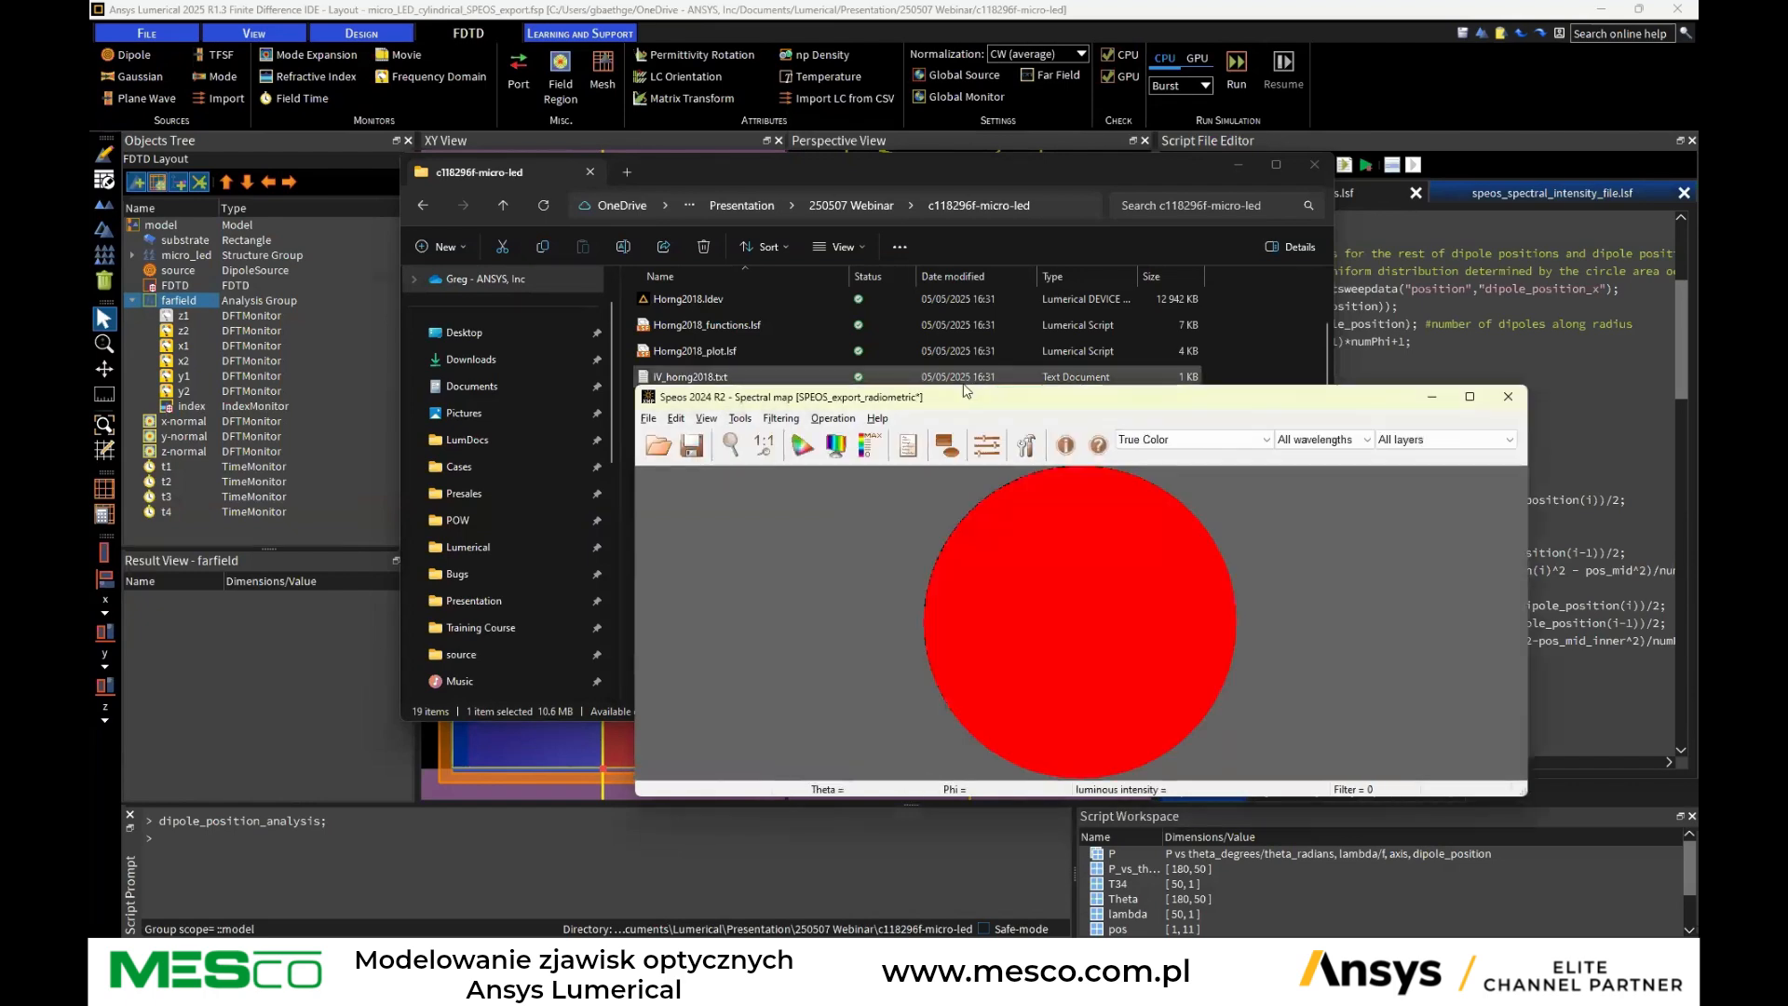
# Move and enlarge the Speos viewer window and fit the intensity map to it
pyautogui.moveTo(973, 402); pyautogui.dragTo(737, 113)
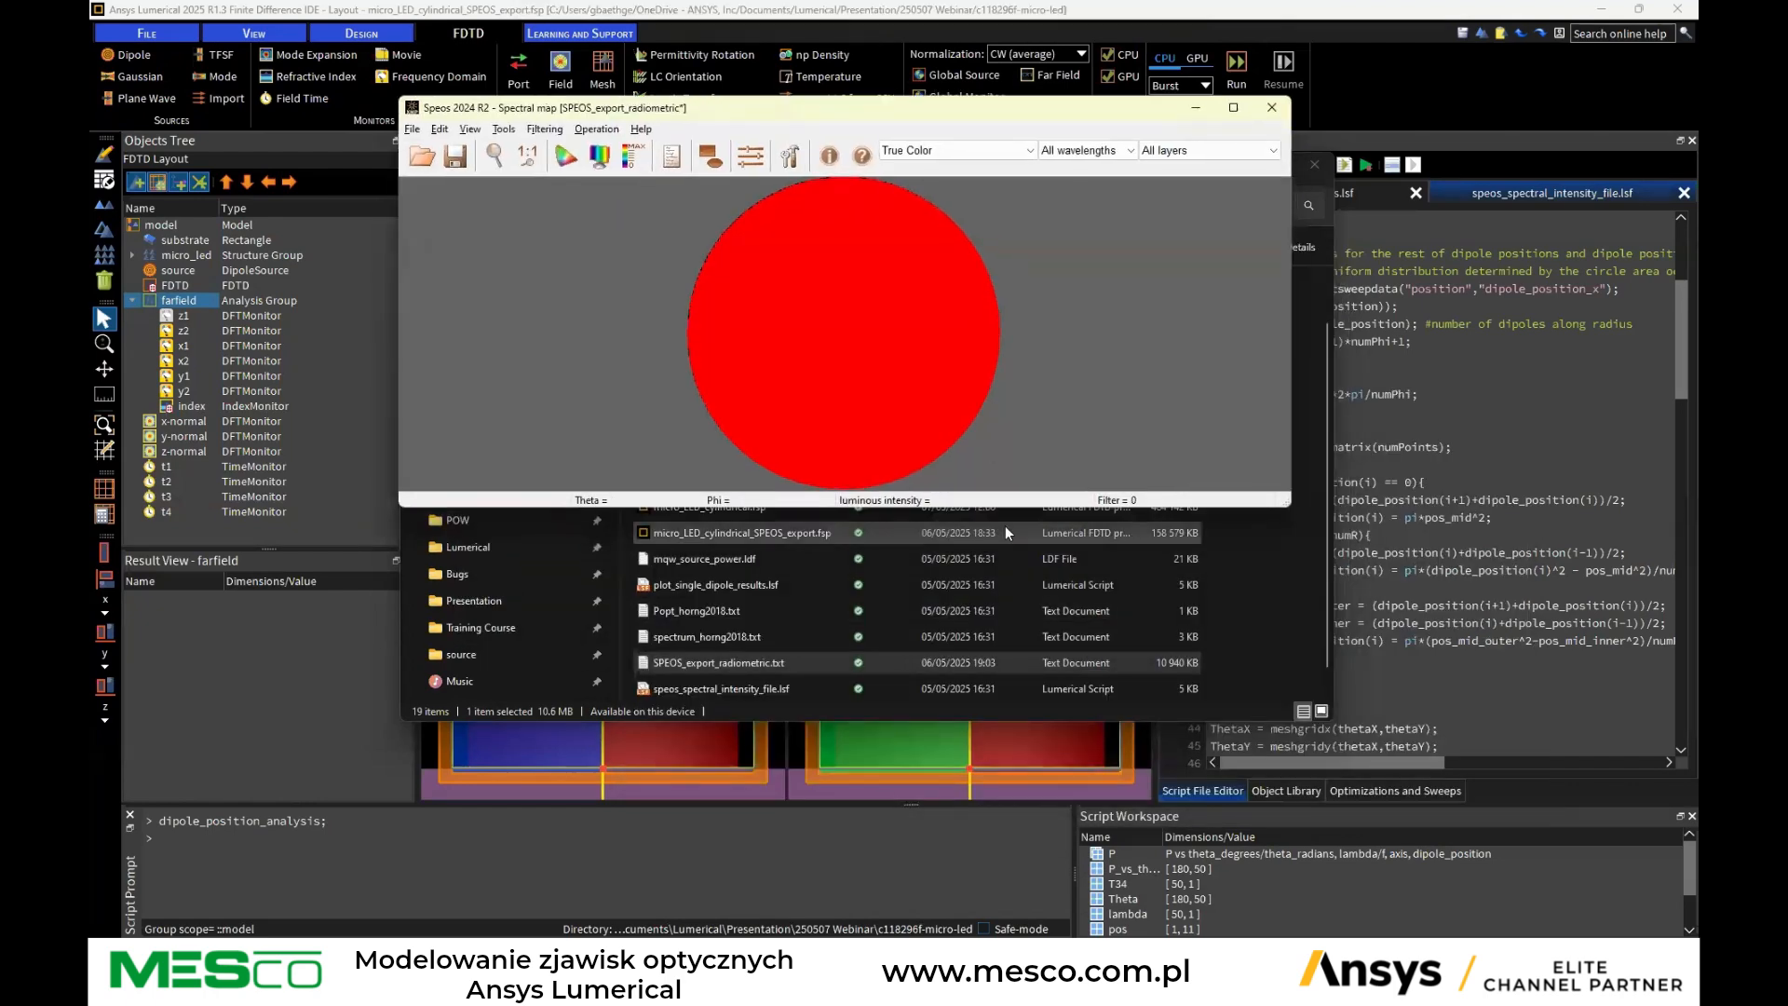
pyautogui.moveTo(1008, 506); pyautogui.dragTo(1007, 809)
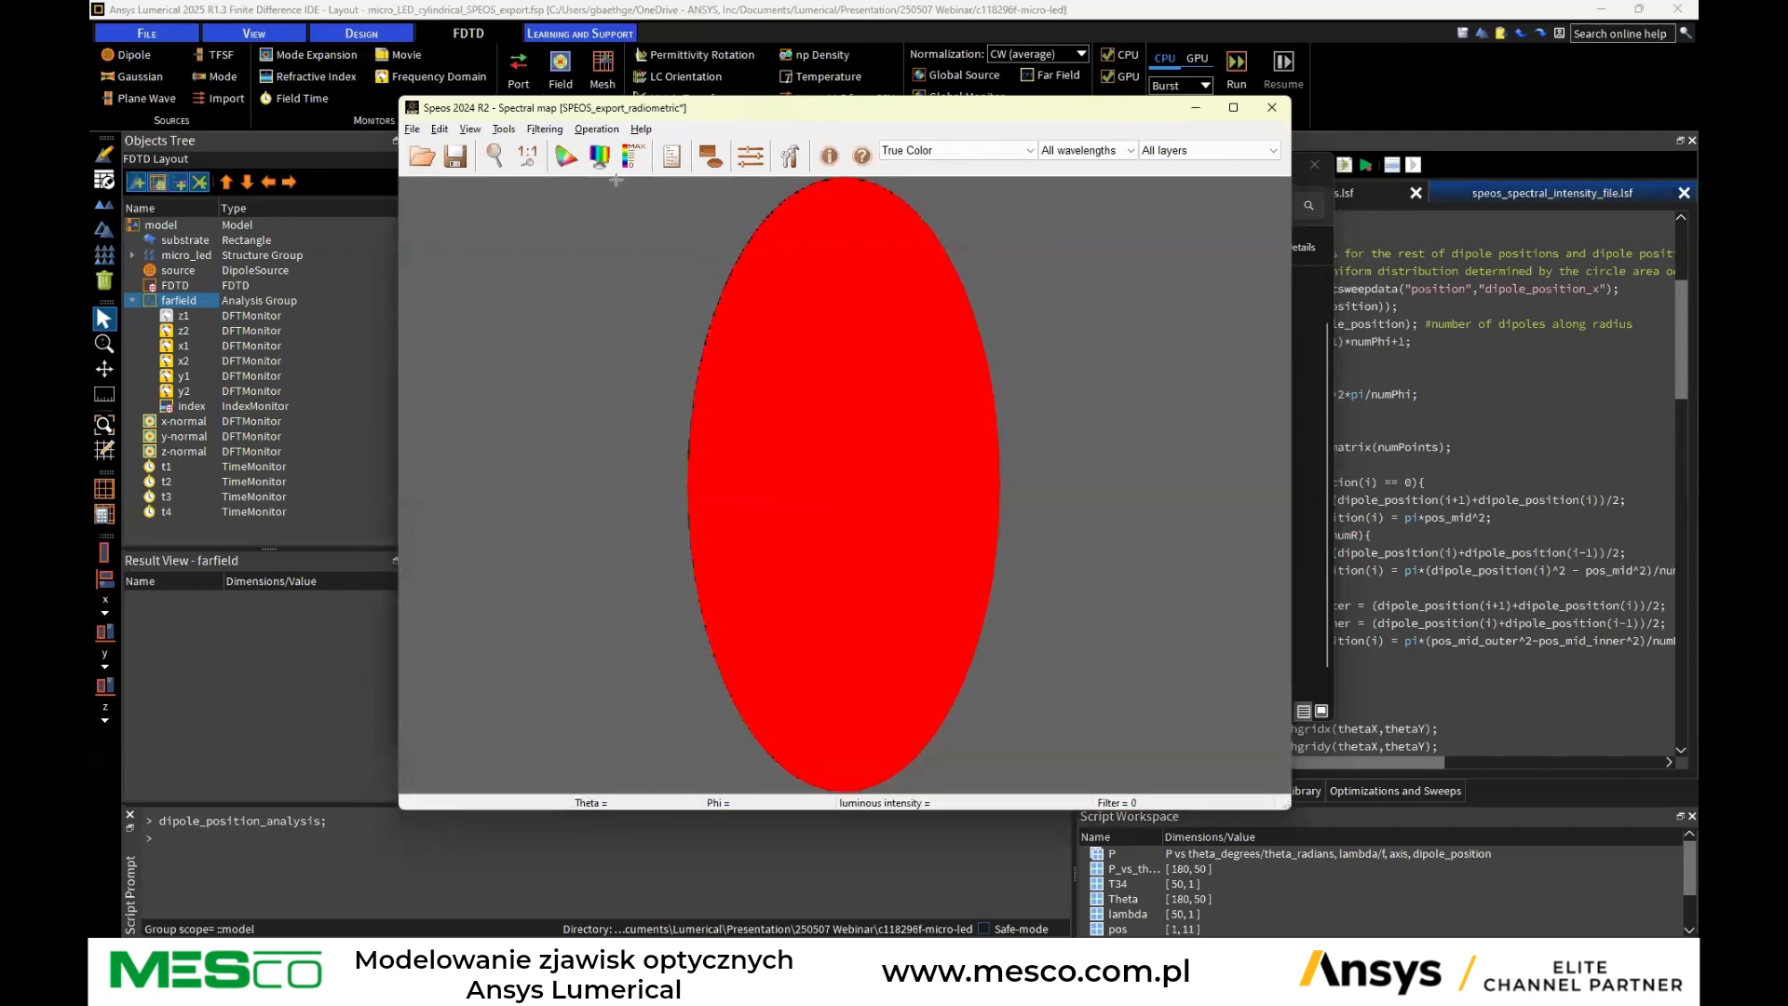
pyautogui.click(529, 165)
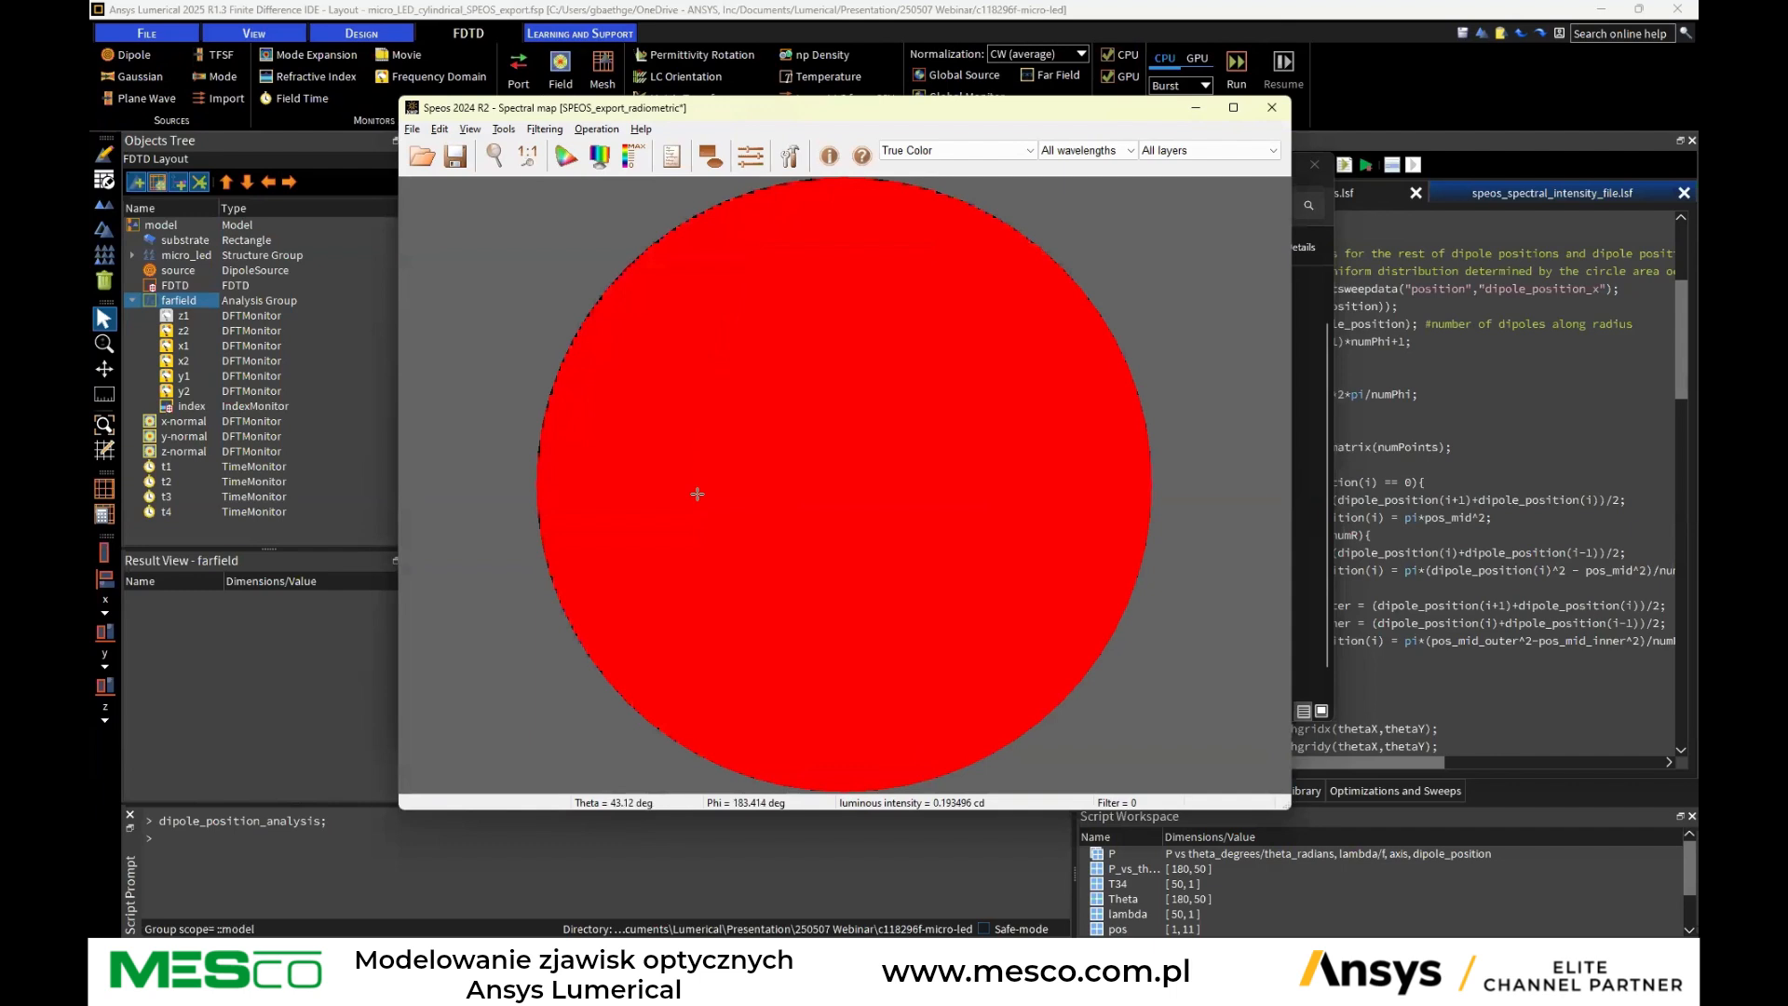
# Show the map at a single wavelength, stepping through the list to 629.6 nm
pyautogui.click(1085, 150)
pyautogui.click(1073, 195)
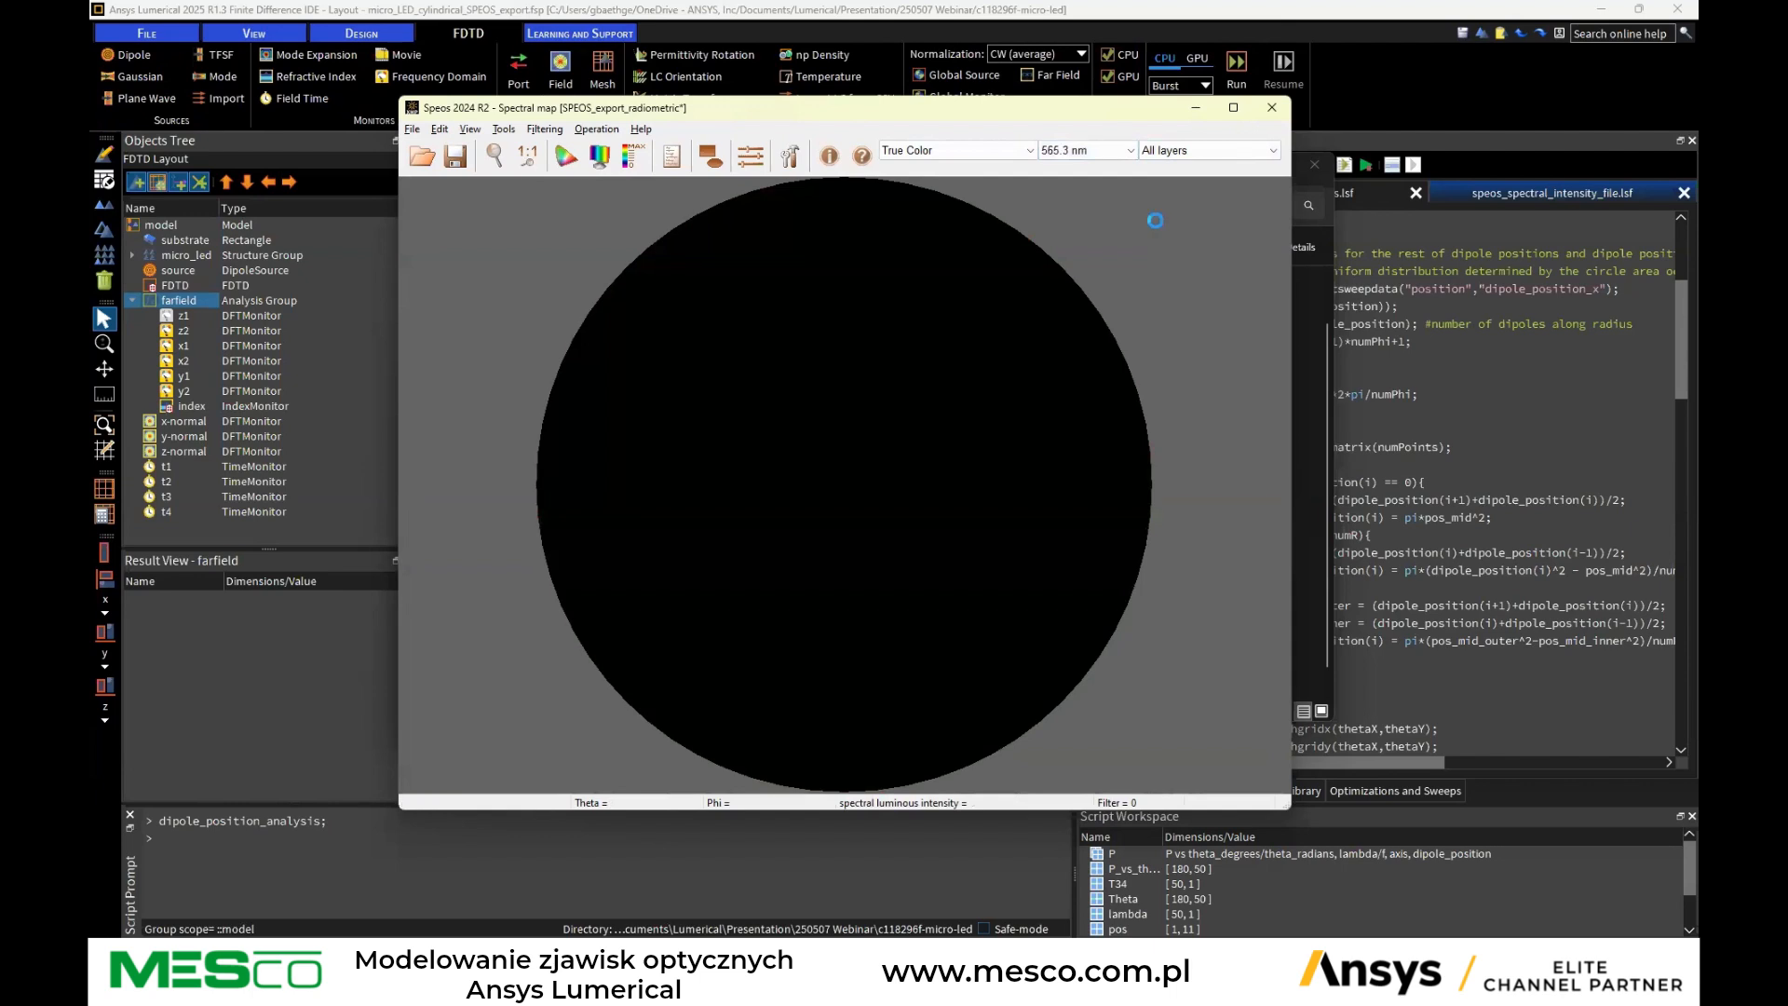
pyautogui.press('Down')
pyautogui.press('Down')
pyautogui.press('Down')
pyautogui.press('Down')
pyautogui.press('Down')
pyautogui.press('Down')
pyautogui.press('Down')
pyautogui.press('Down')
pyautogui.press('Down')
pyautogui.press('Down')
pyautogui.press('Down')
pyautogui.press('Down')
pyautogui.press('Down')
pyautogui.press('Down')
pyautogui.press('Down')
pyautogui.press('Down')
pyautogui.press('Down')
pyautogui.press('Down')
pyautogui.press('Down')
pyautogui.press('Down')
pyautogui.press('Down')
pyautogui.press('Down')
pyautogui.press('Down')
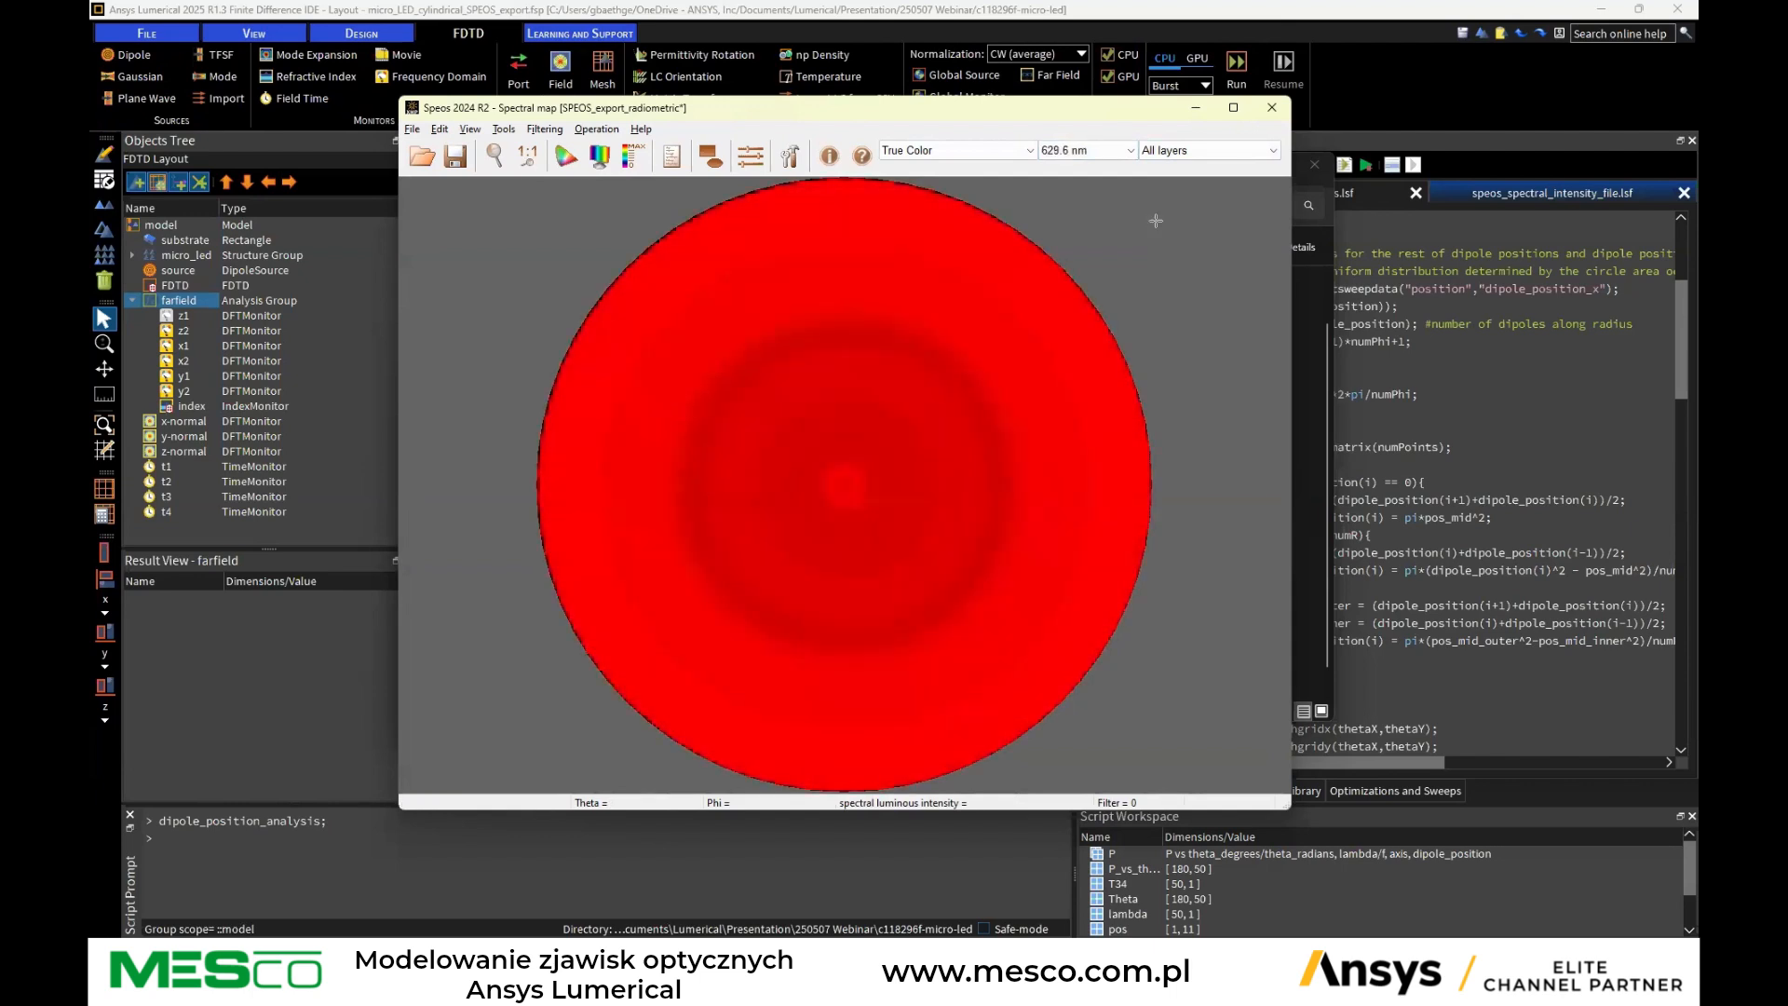
# Set the color scale to Black to white (color), comparing it with neighbouring color scales
pyautogui.click(943, 151)
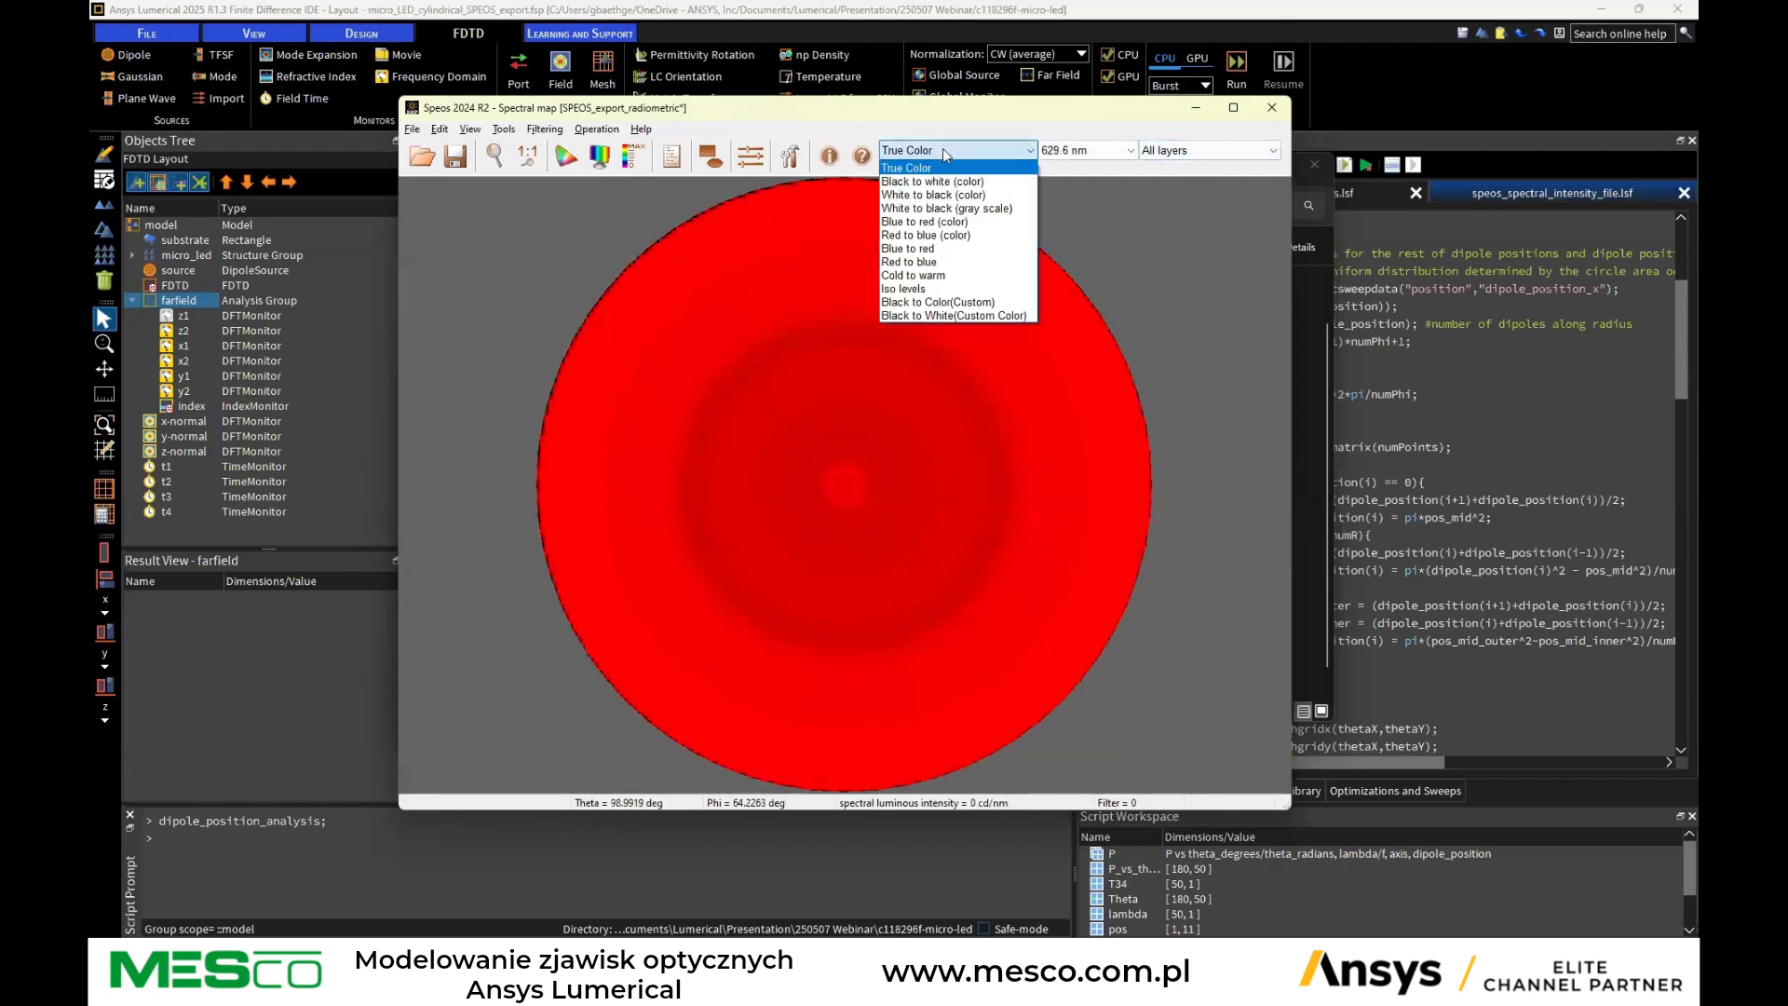
pyautogui.click(931, 184)
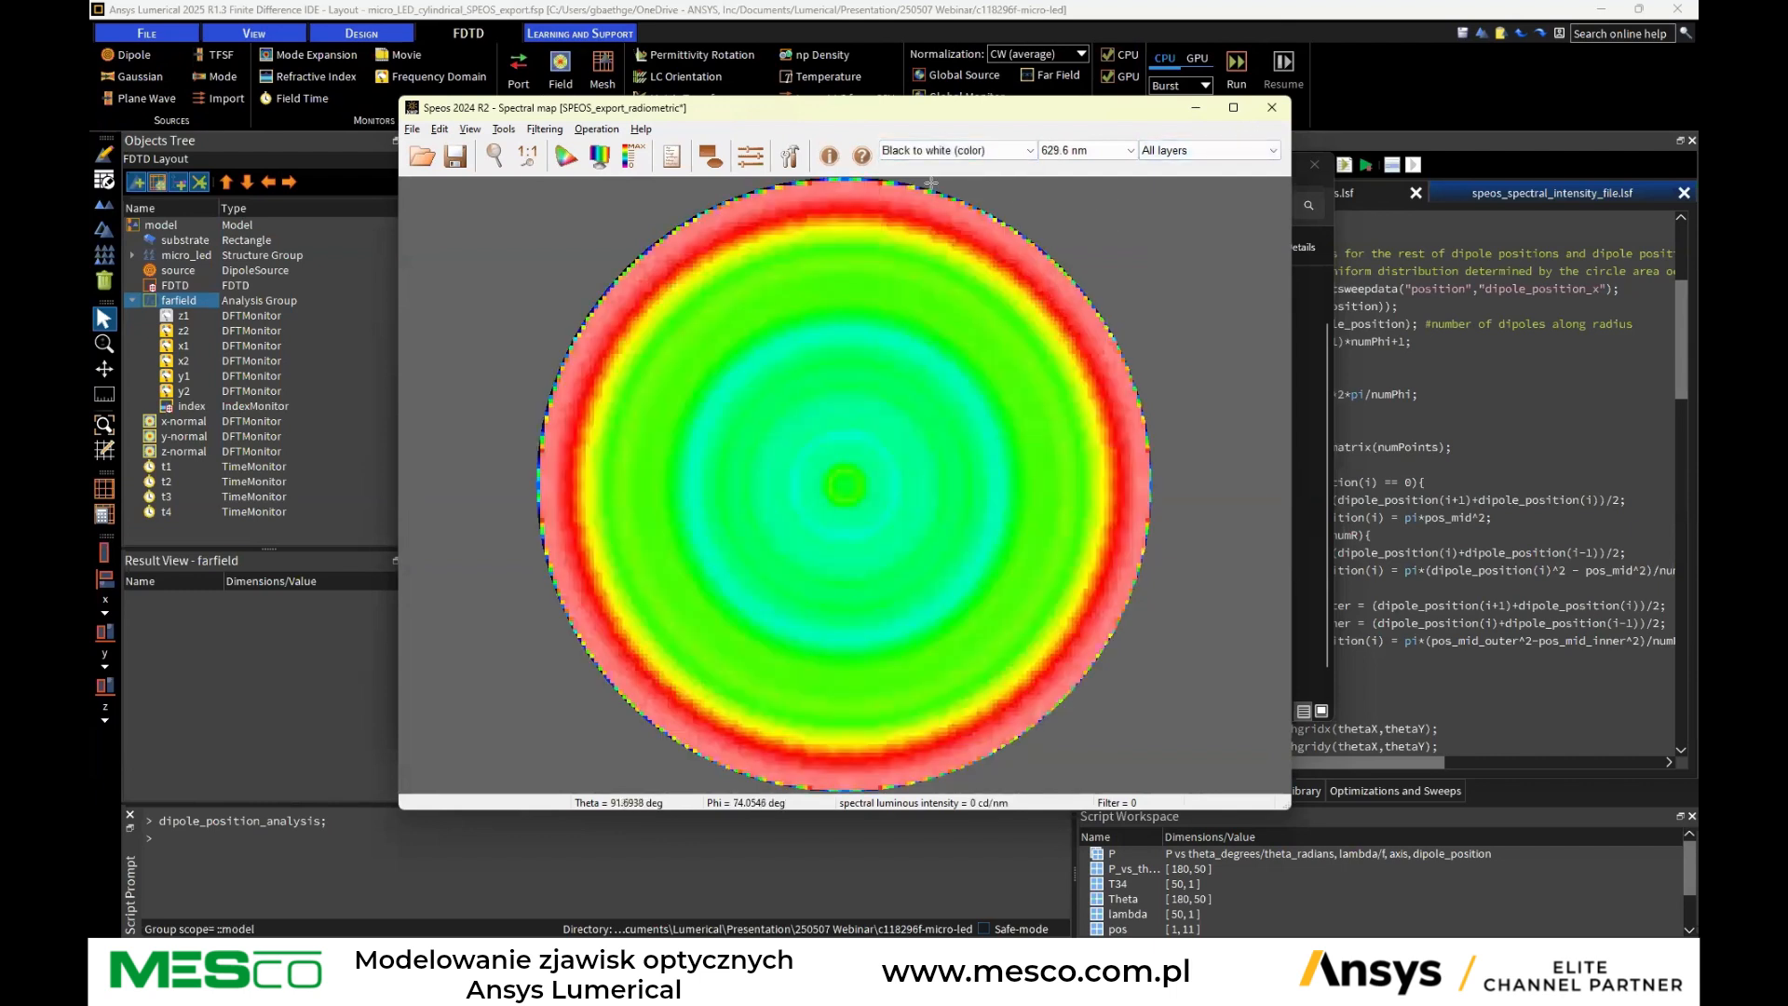
pyautogui.press('Down')
pyautogui.press('Up')
pyautogui.press('Up')
pyautogui.press('Down')
pyautogui.press('Down')
pyautogui.press('Down')
pyautogui.press('Up')
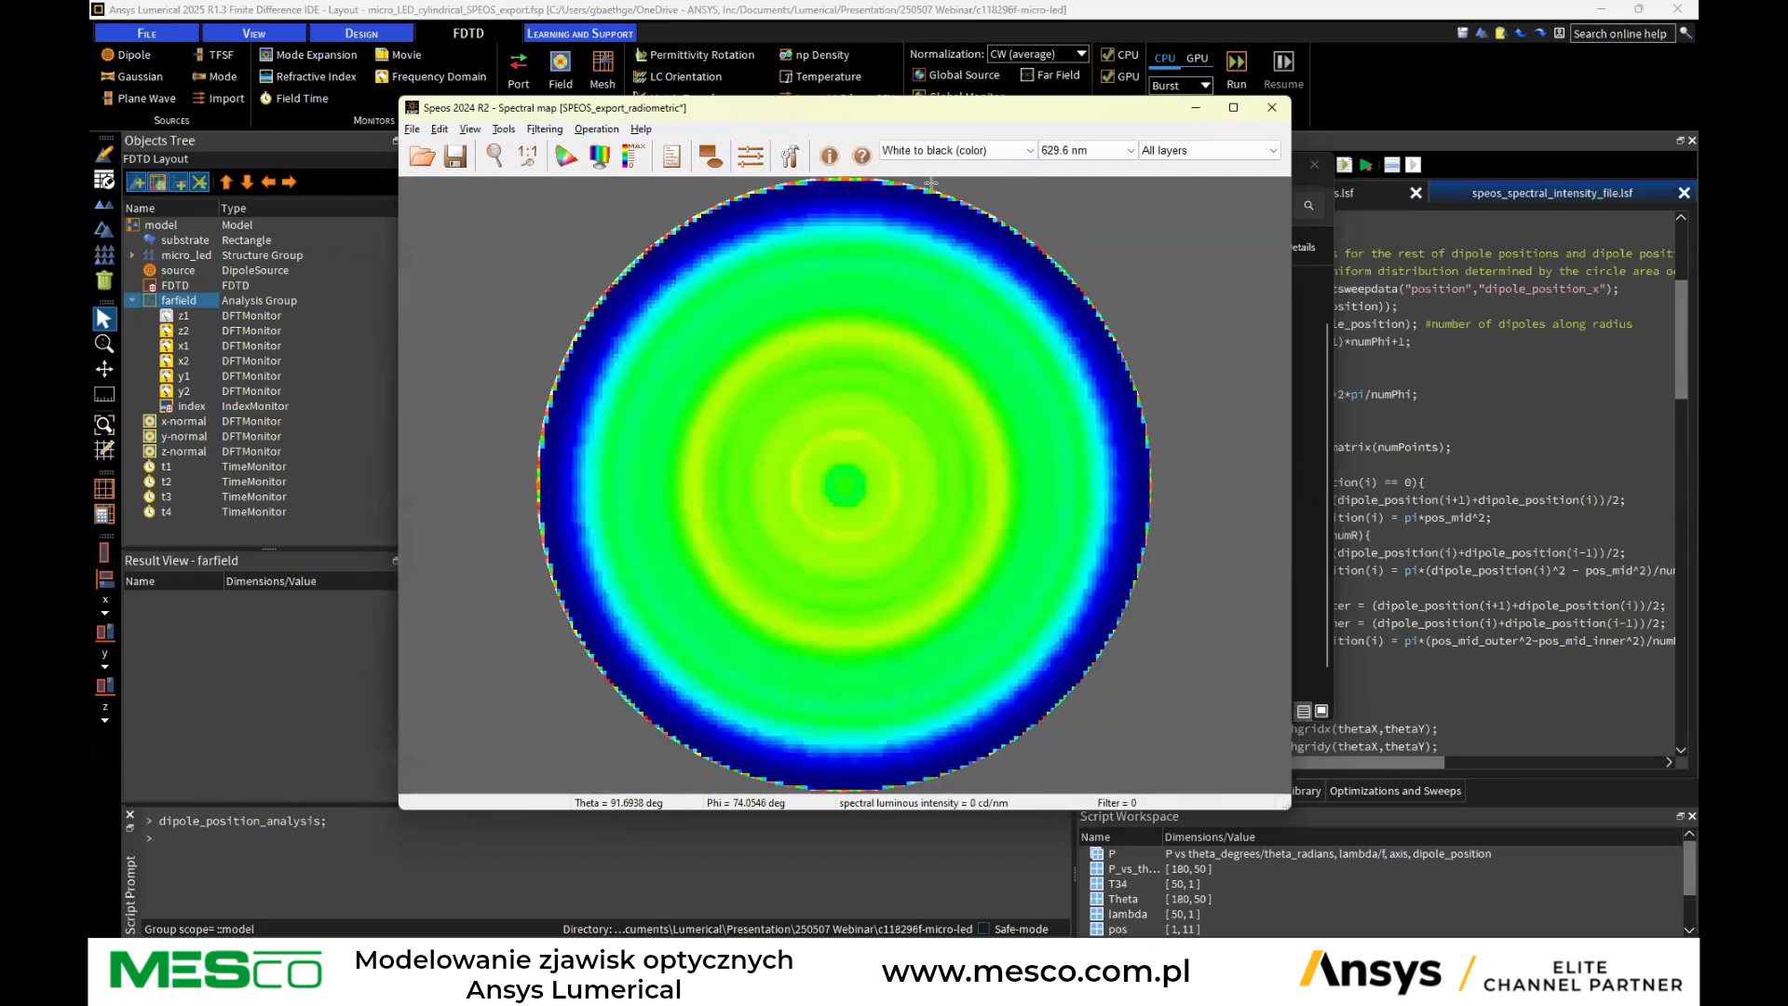
pyautogui.press('Up')
# Step through neighbouring wavelengths of the map, ending at 626.5 nm
pyautogui.click(1084, 152)
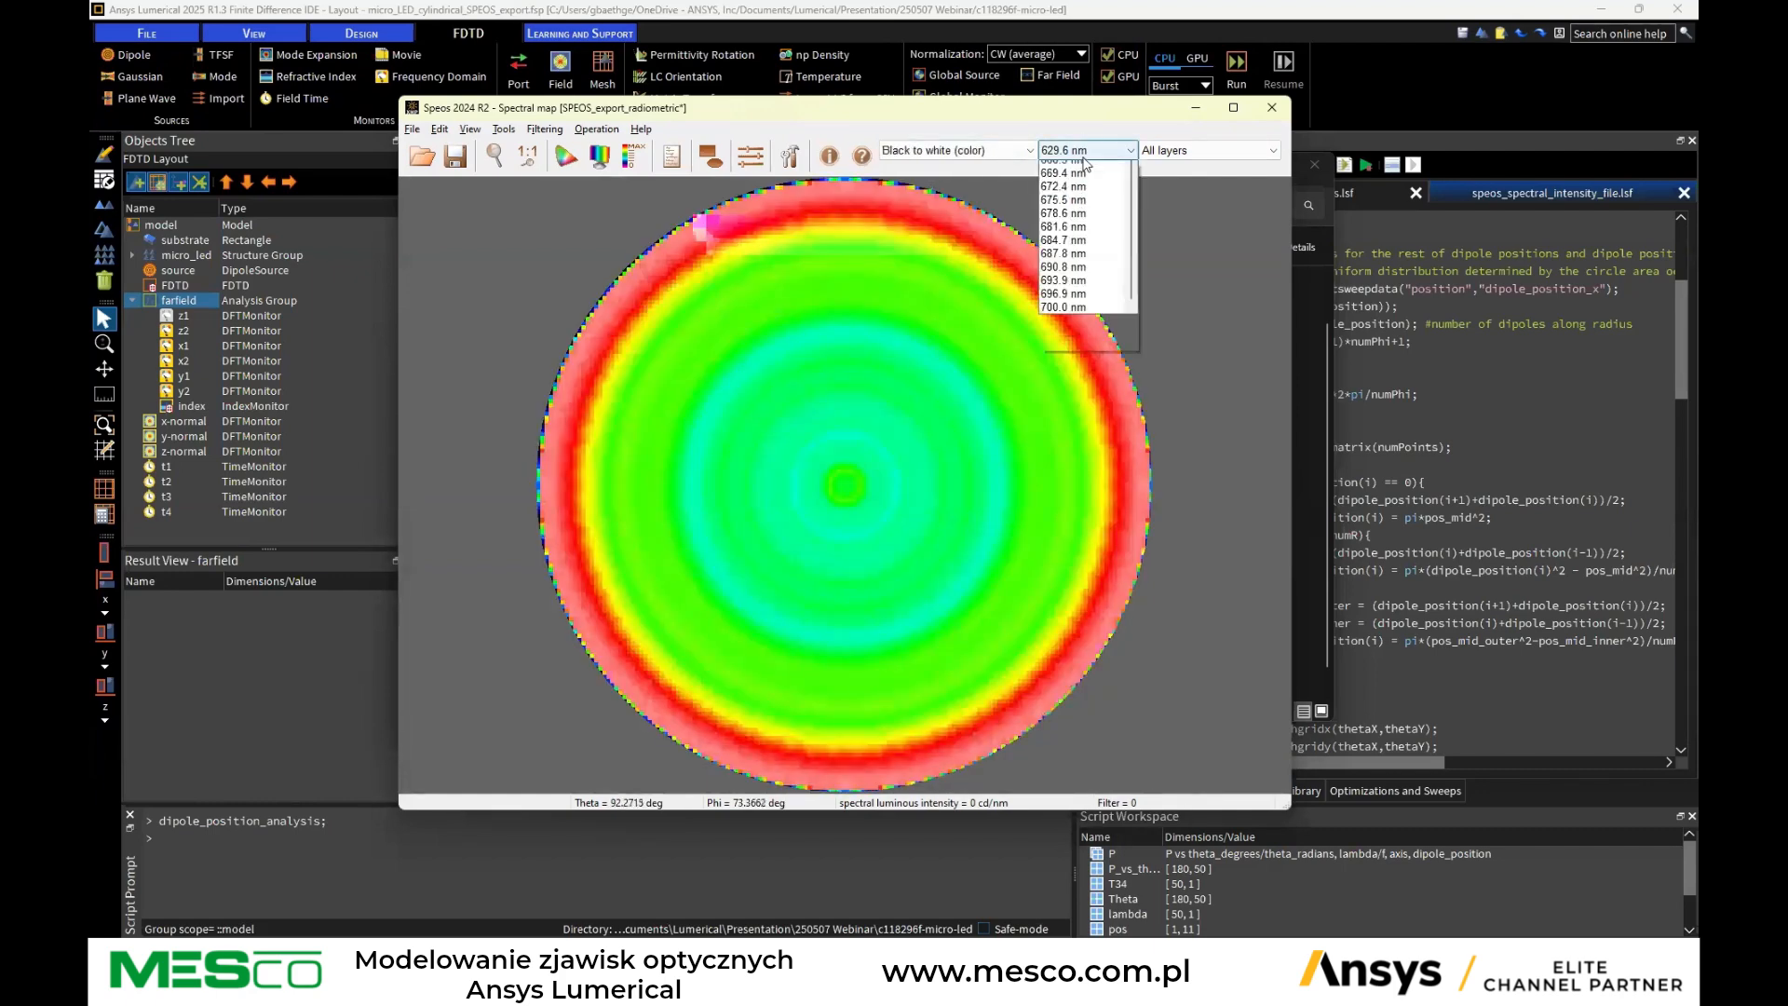
pyautogui.click(1082, 159)
pyautogui.press('Down')
pyautogui.press('Down')
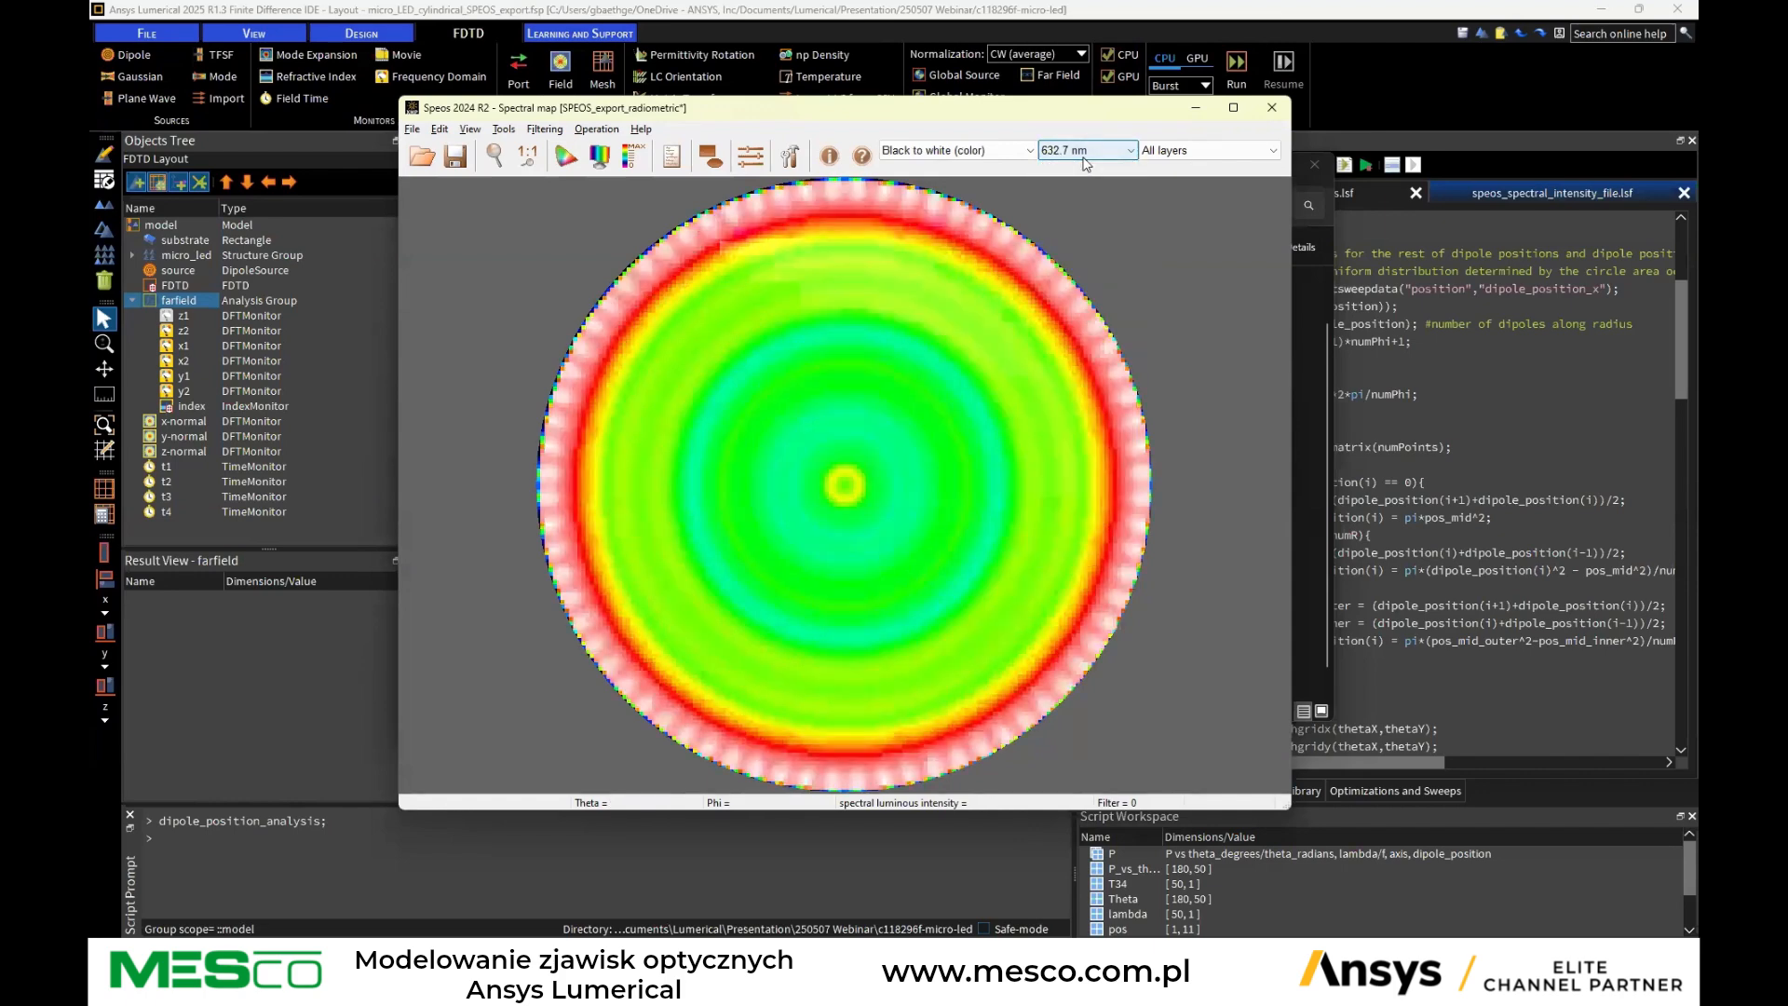
pyautogui.press('Down')
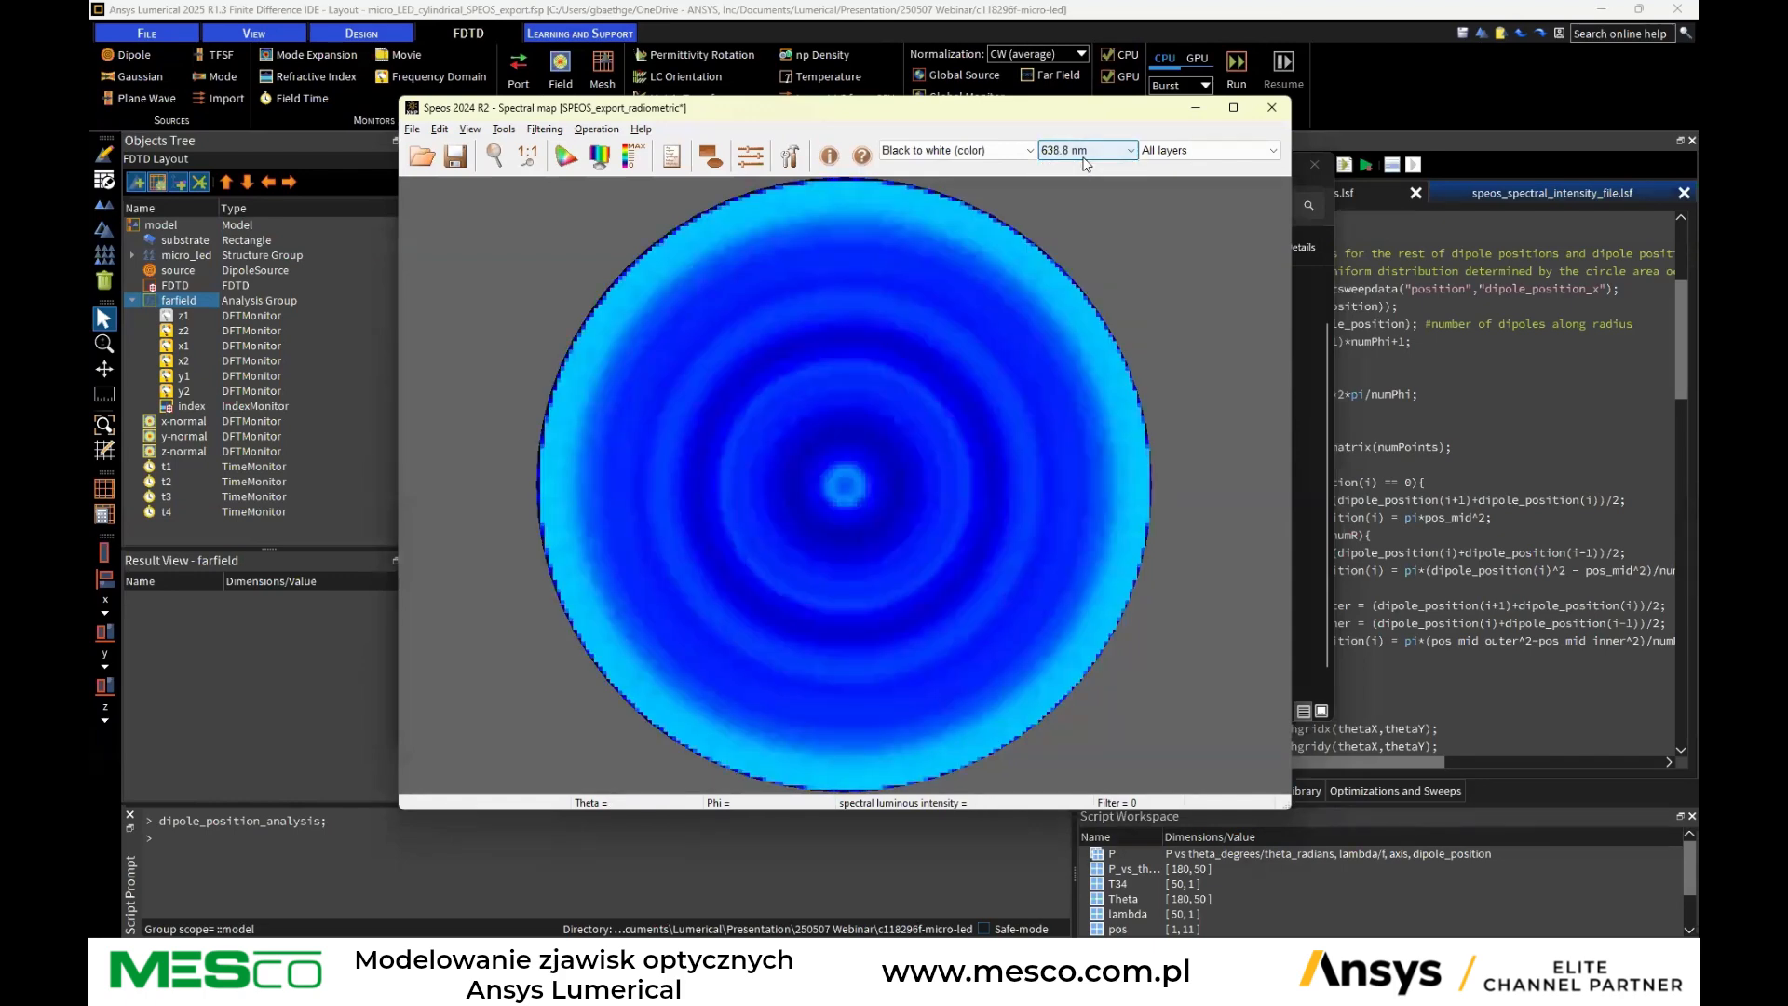
pyautogui.press('Down')
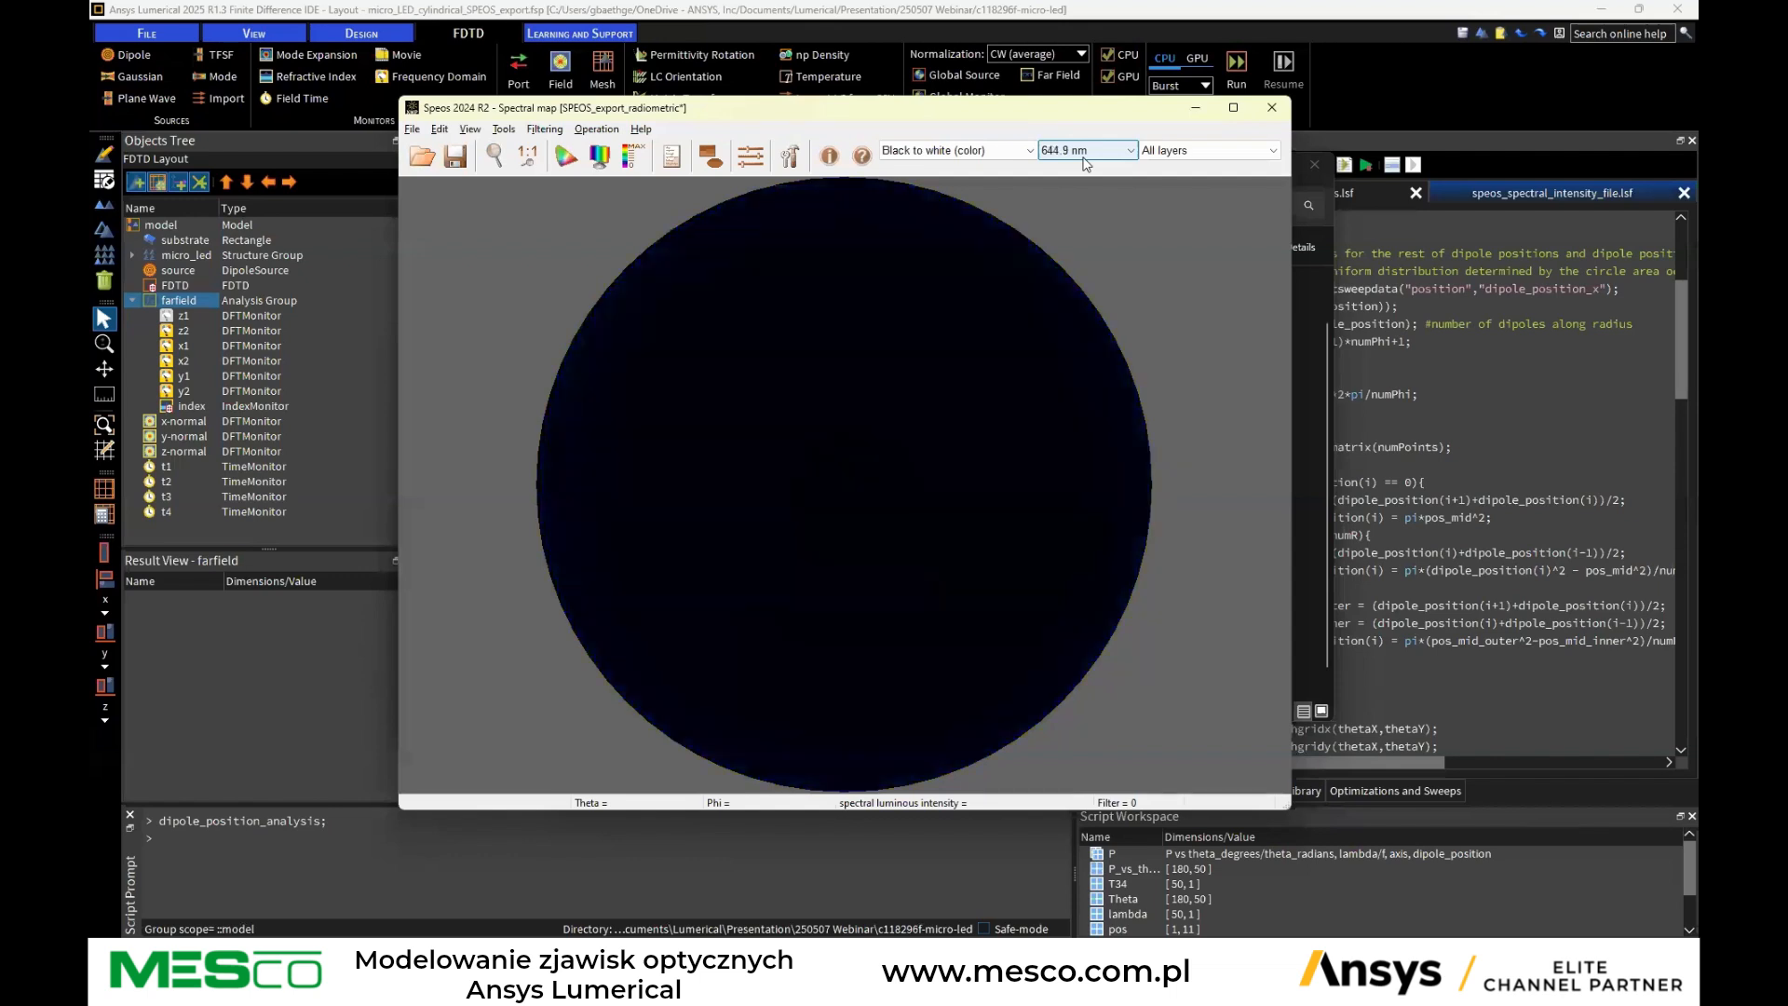
pyautogui.press('Down')
pyautogui.press('Up')
pyautogui.press('Down')
pyautogui.scroll(3, 1083, 158)
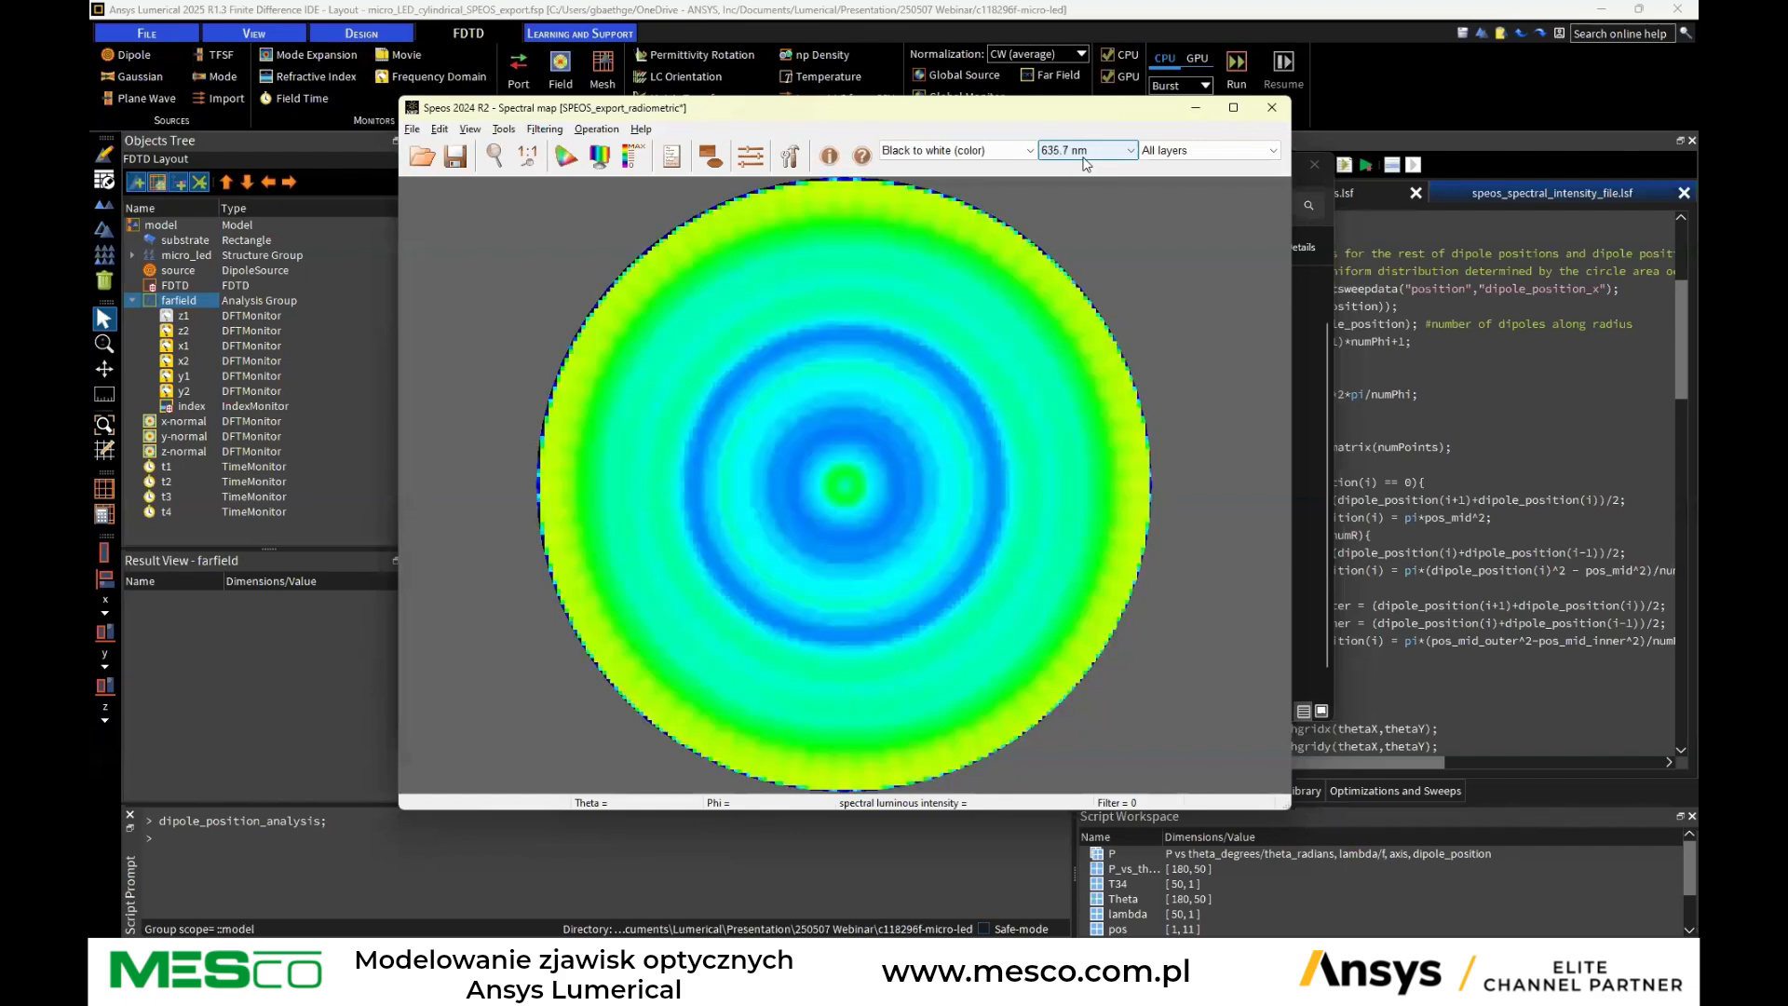
pyautogui.scroll(3, 1083, 158)
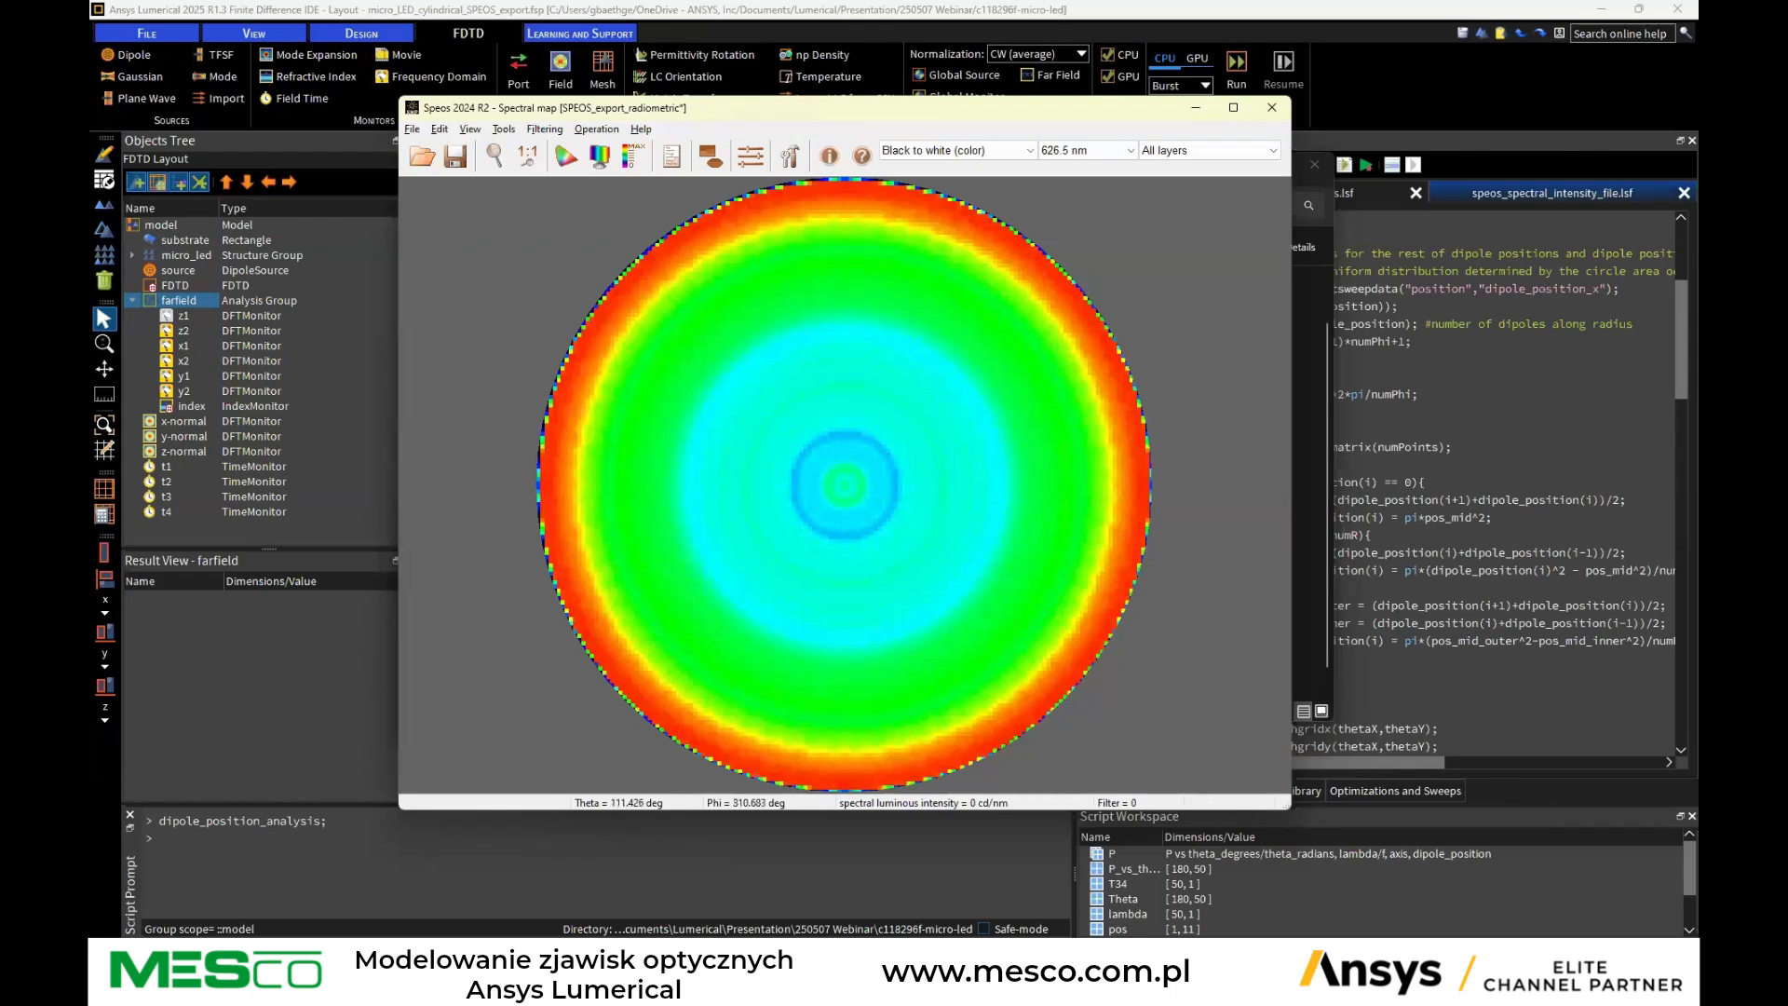
# Switch to PowerPoint and start the slideshow from the final Thank you slide
pyautogui.click(1282, 985)
pyautogui.scroll(-3, 273, 529)
pyautogui.scroll(-15, 273, 529)
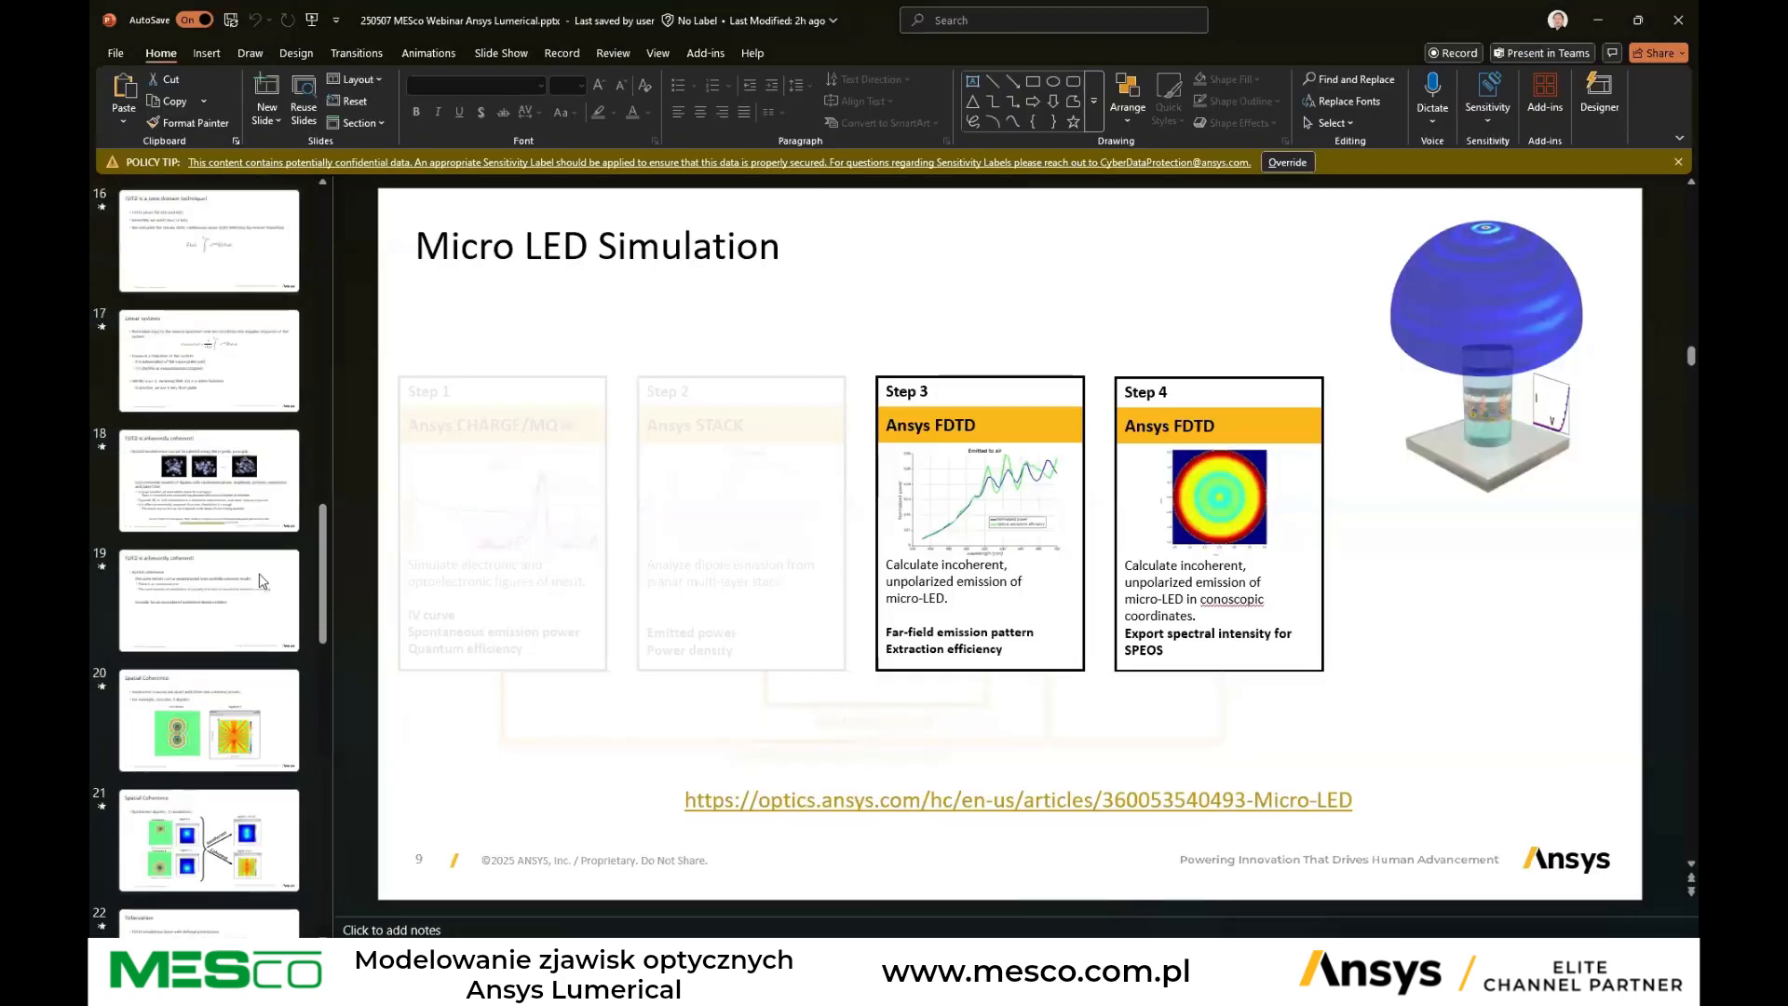
pyautogui.scroll(-1, 253, 662)
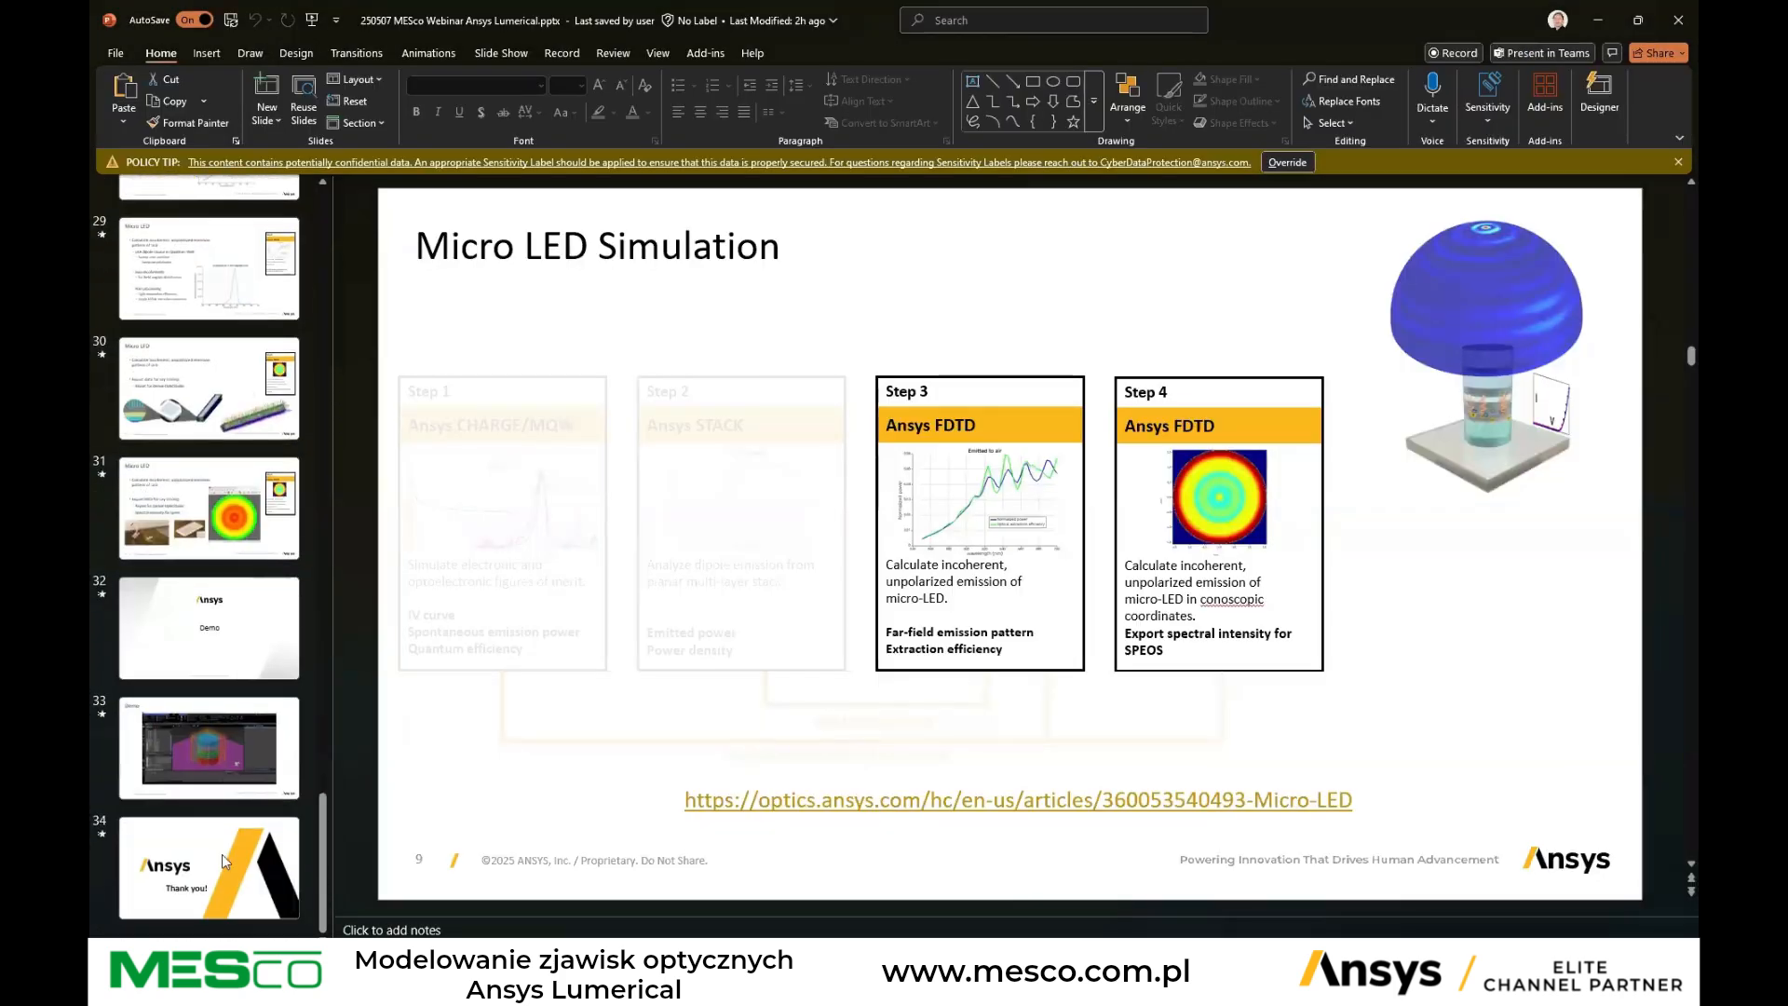
pyautogui.click(236, 896)
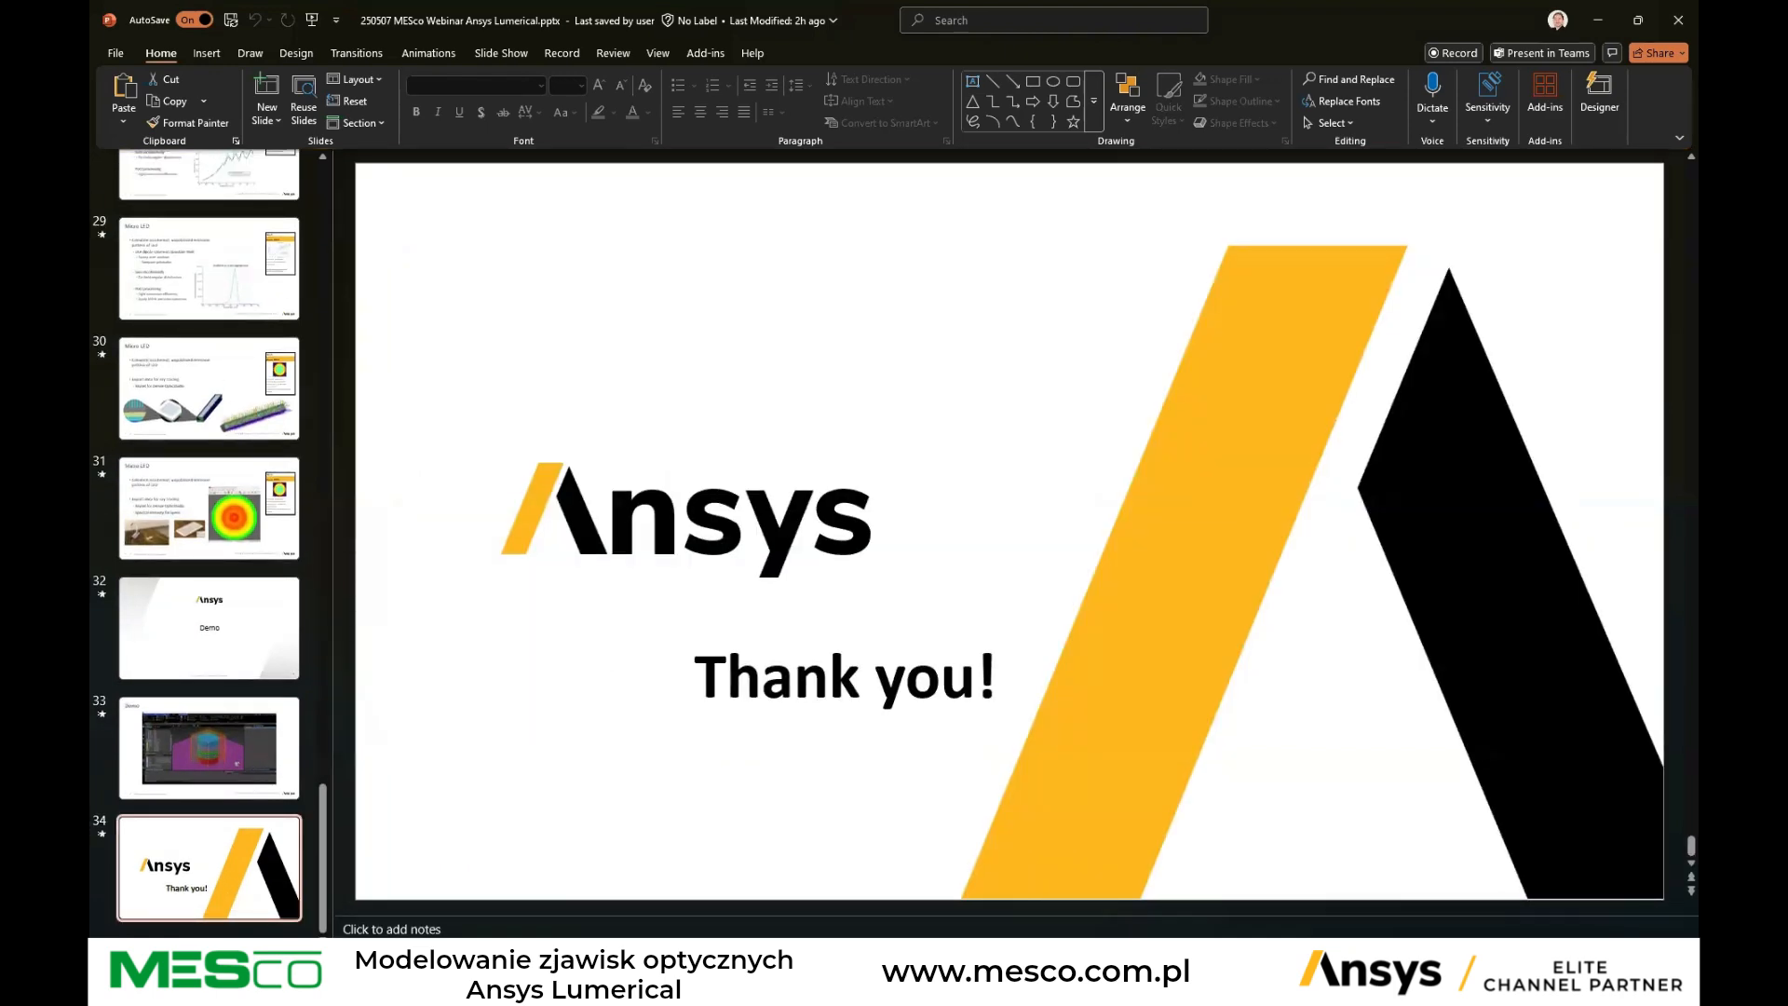
pyautogui.hotkey('shift', 'F5')
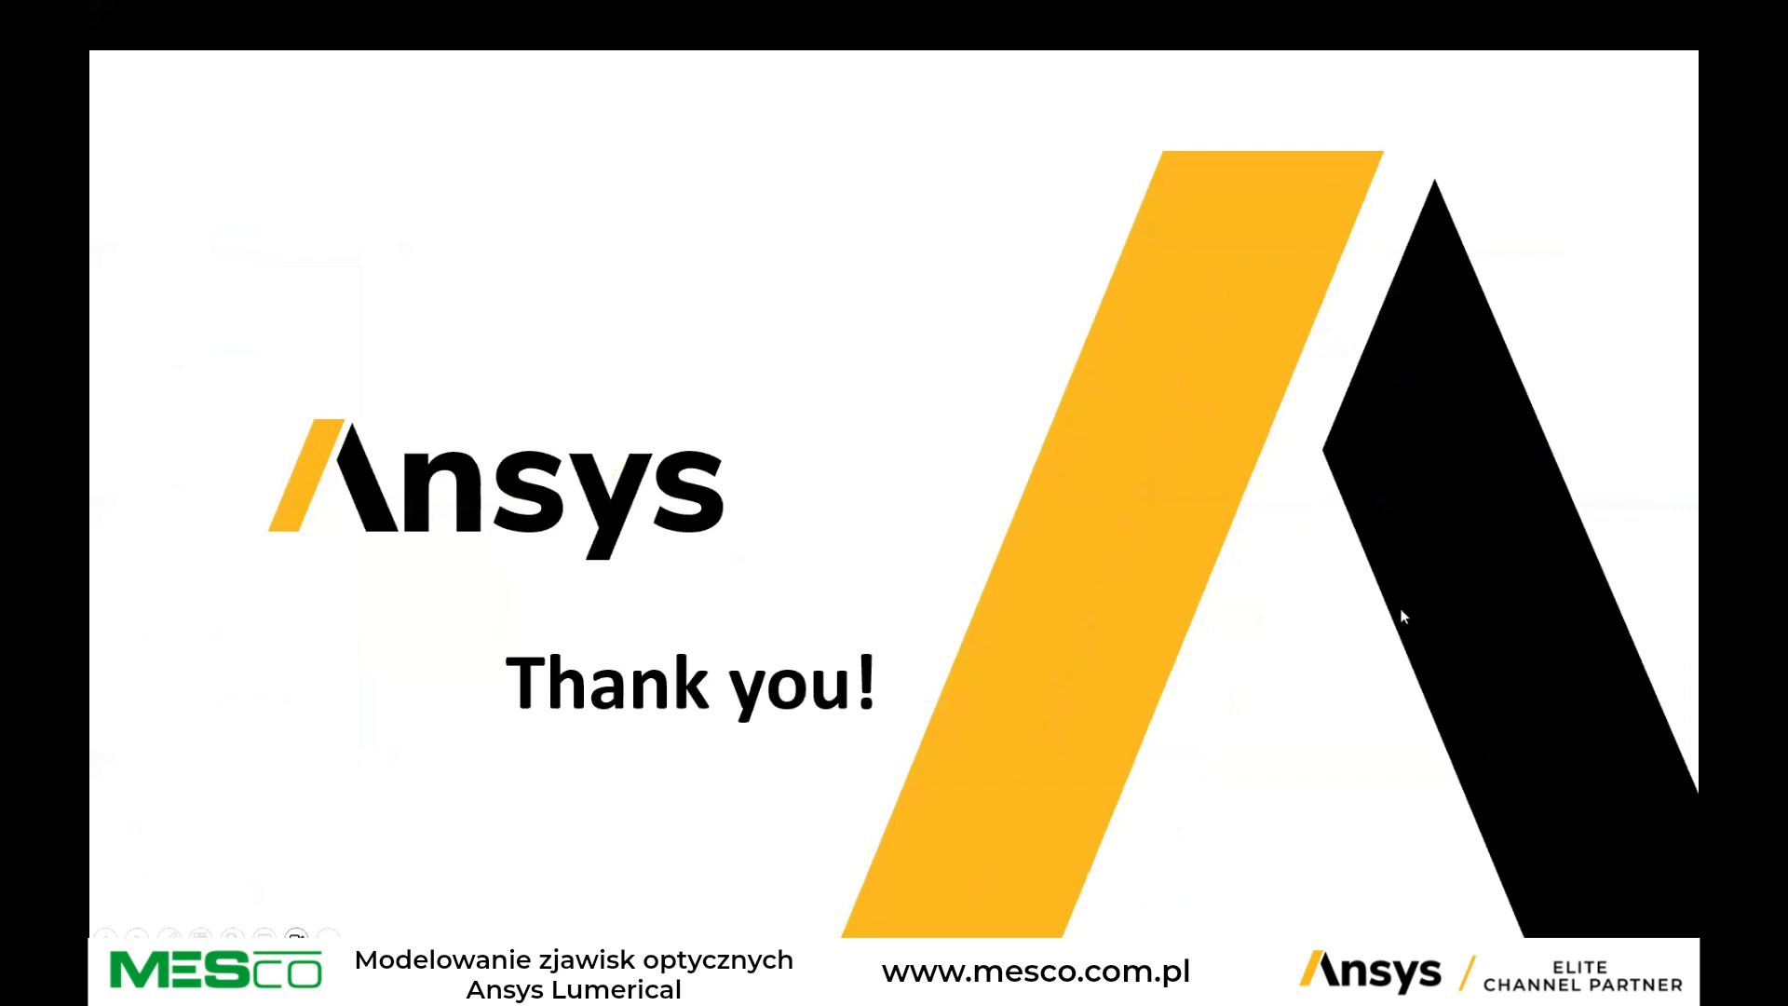